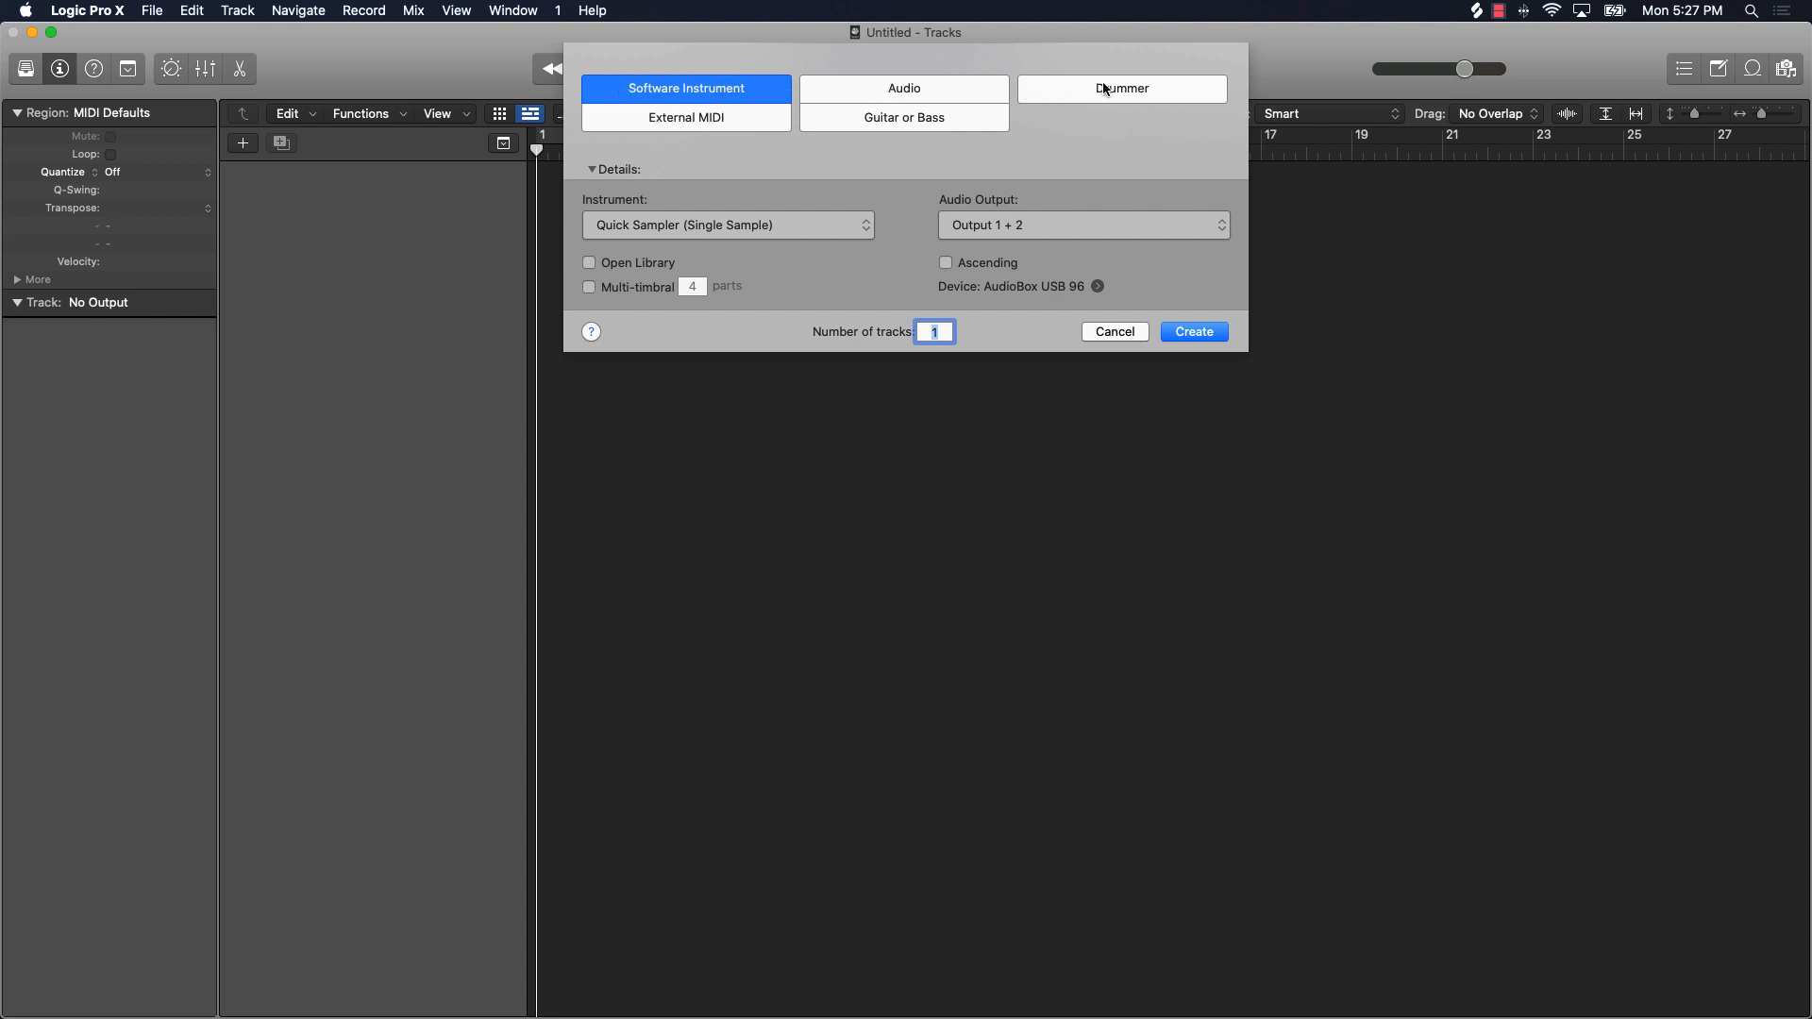
Step: Compare the setup options for the Software Instrument, Audio, Drummer, External MIDI, and Guitar or Bass track types
left_click(904, 88)
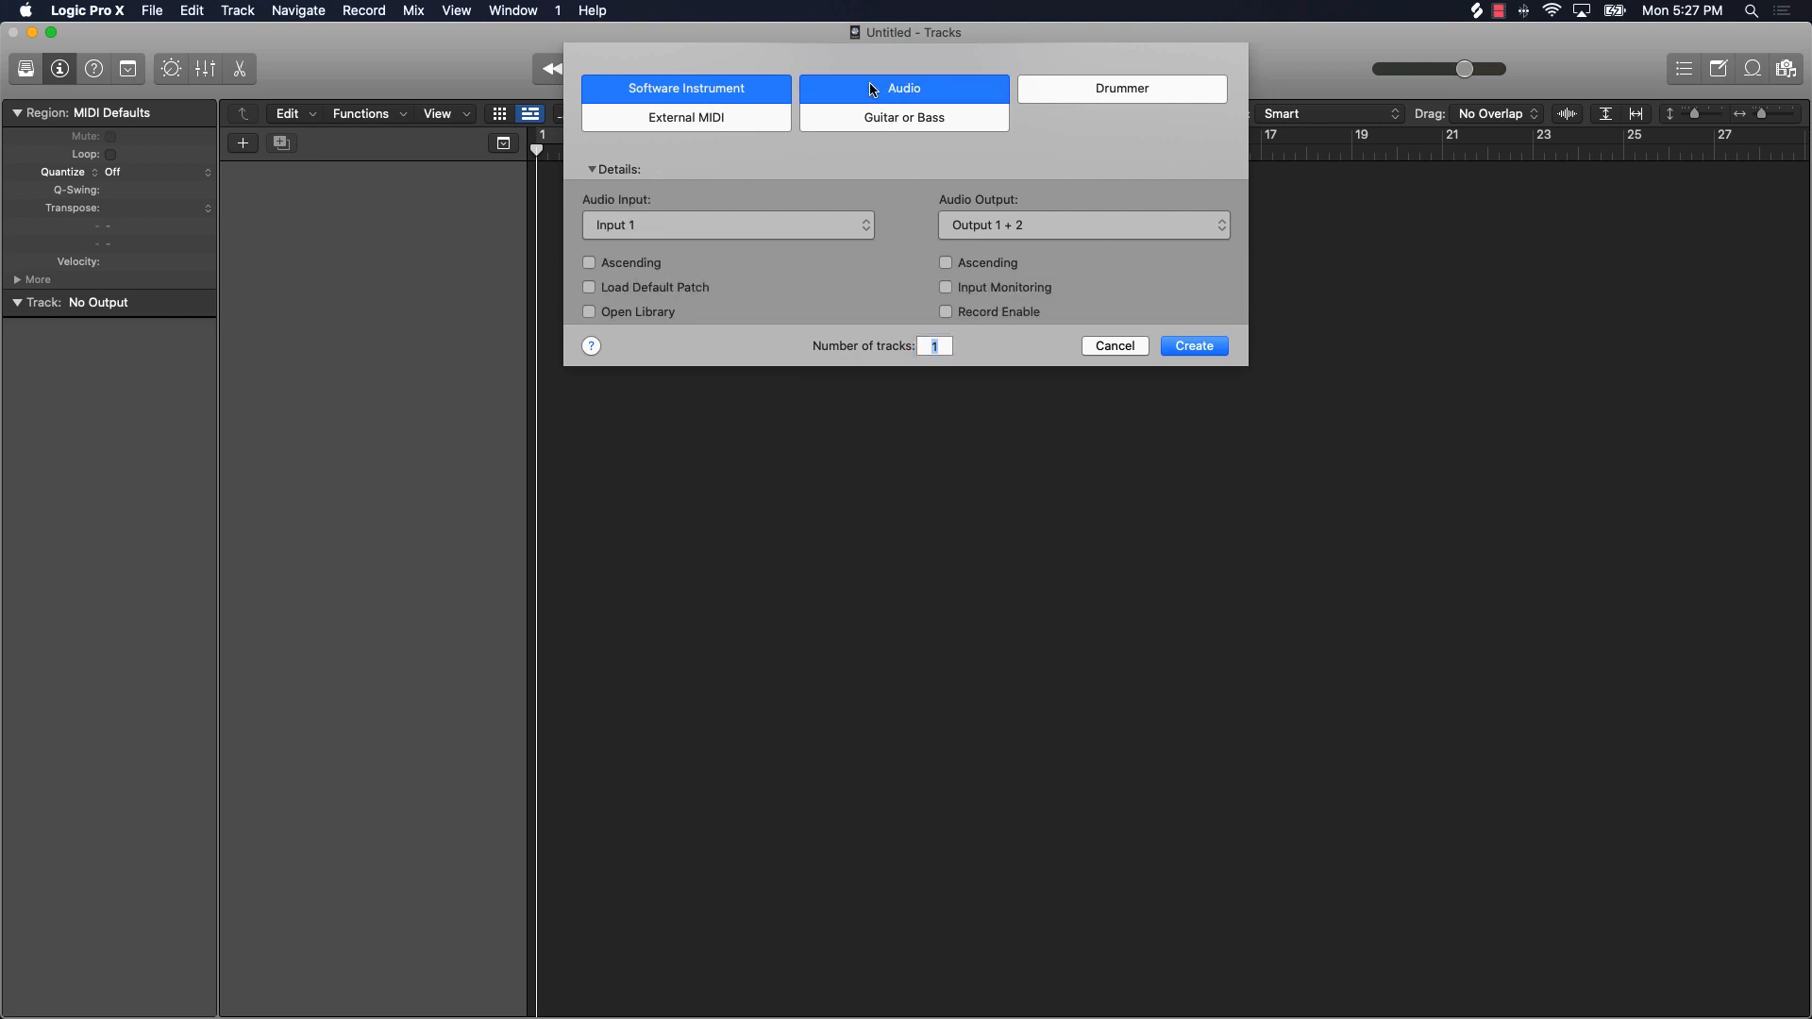
left_click(1122, 88)
left_click(904, 117)
left_click(710, 118)
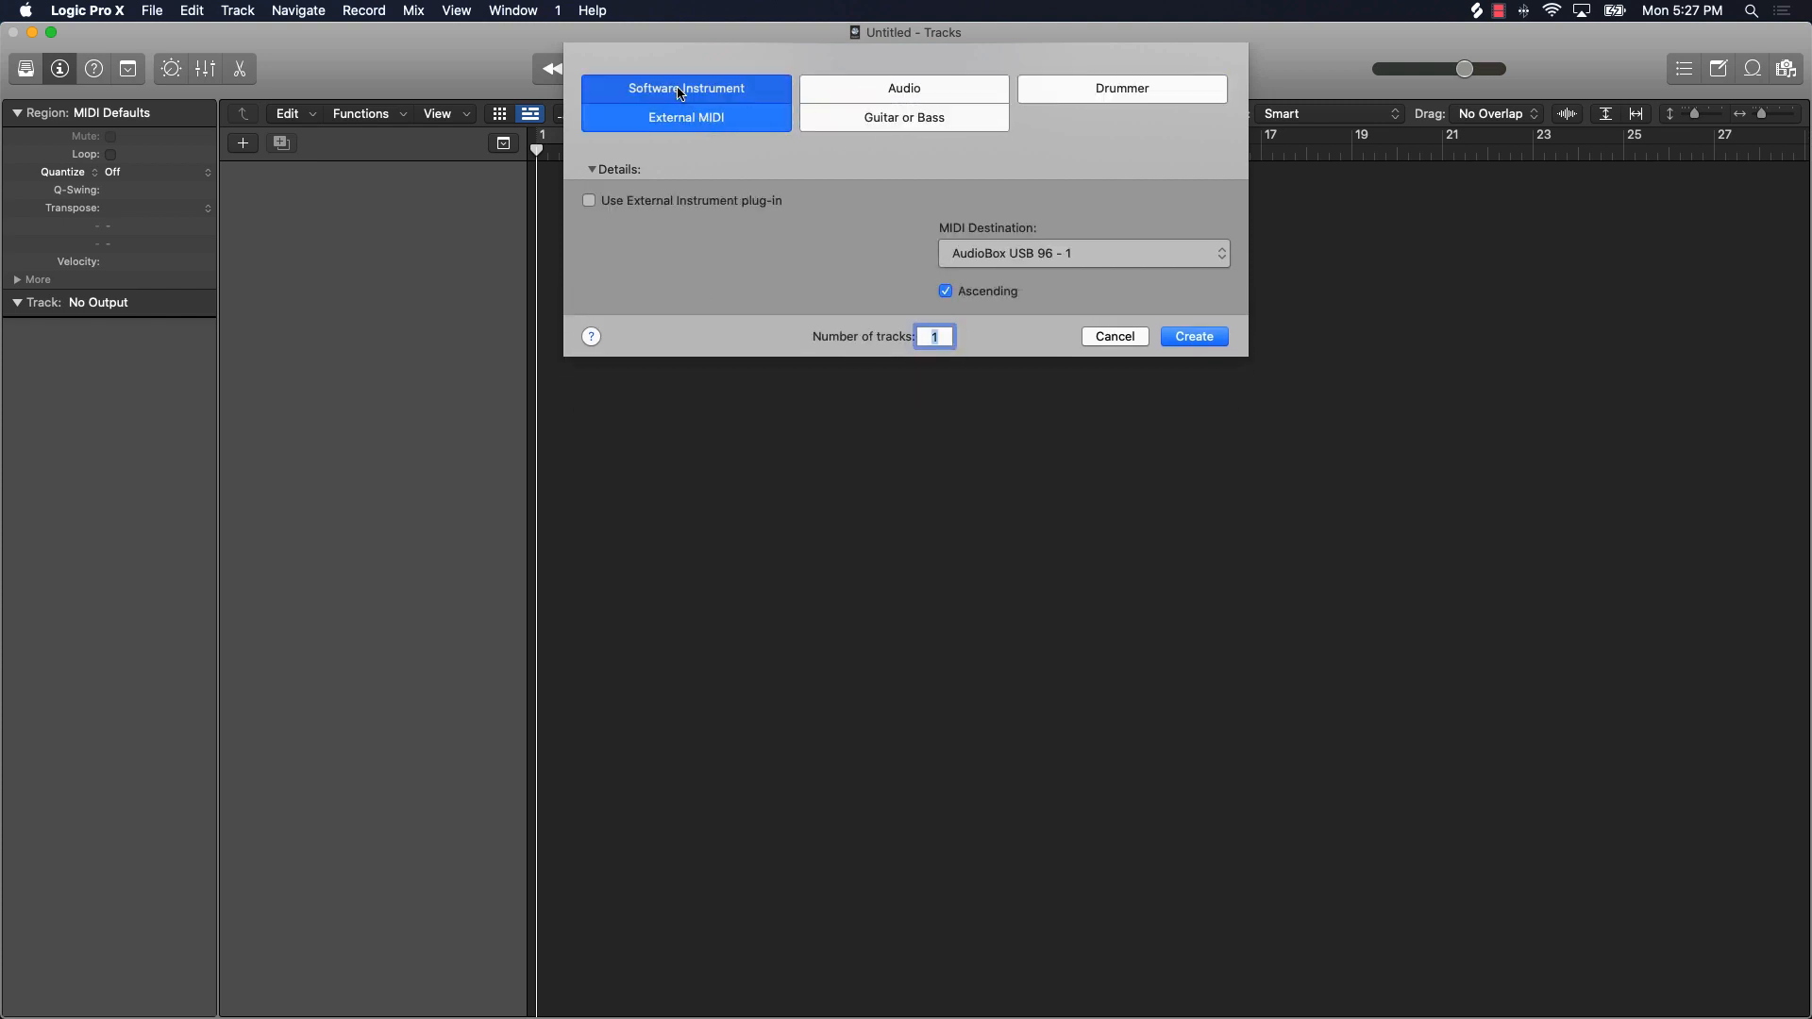
left_click(717, 89)
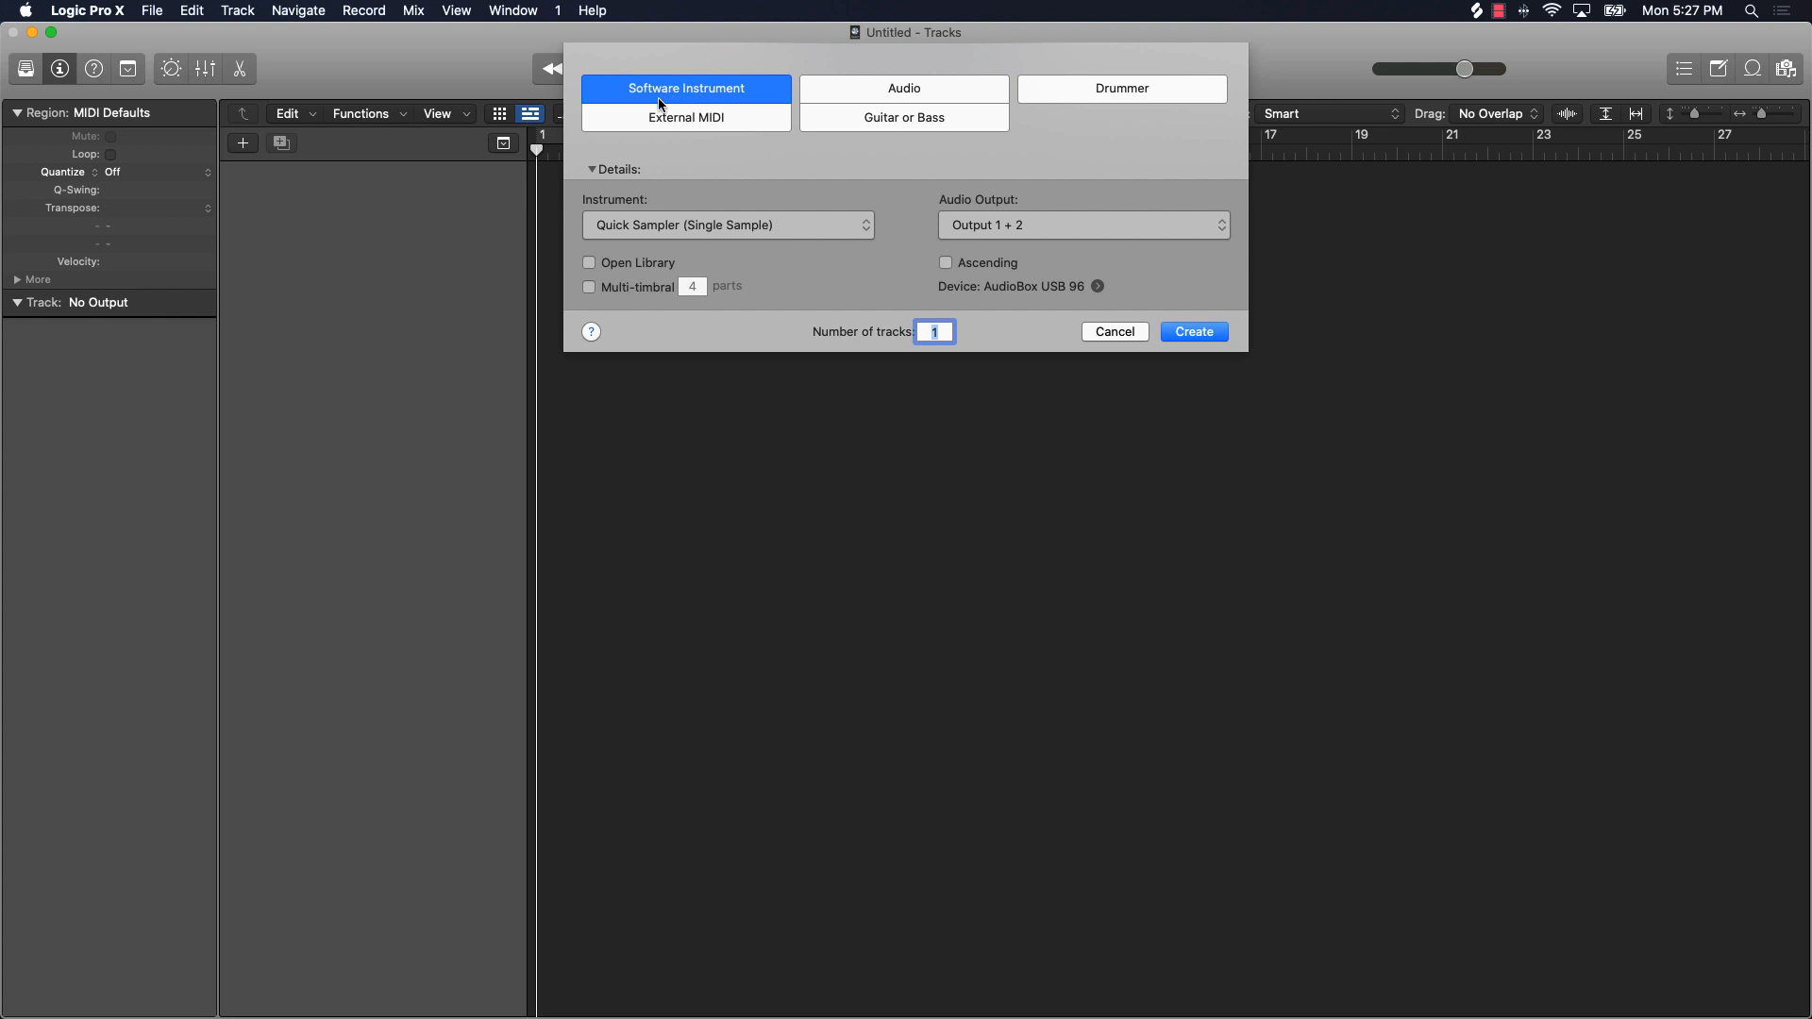
left_click(902, 98)
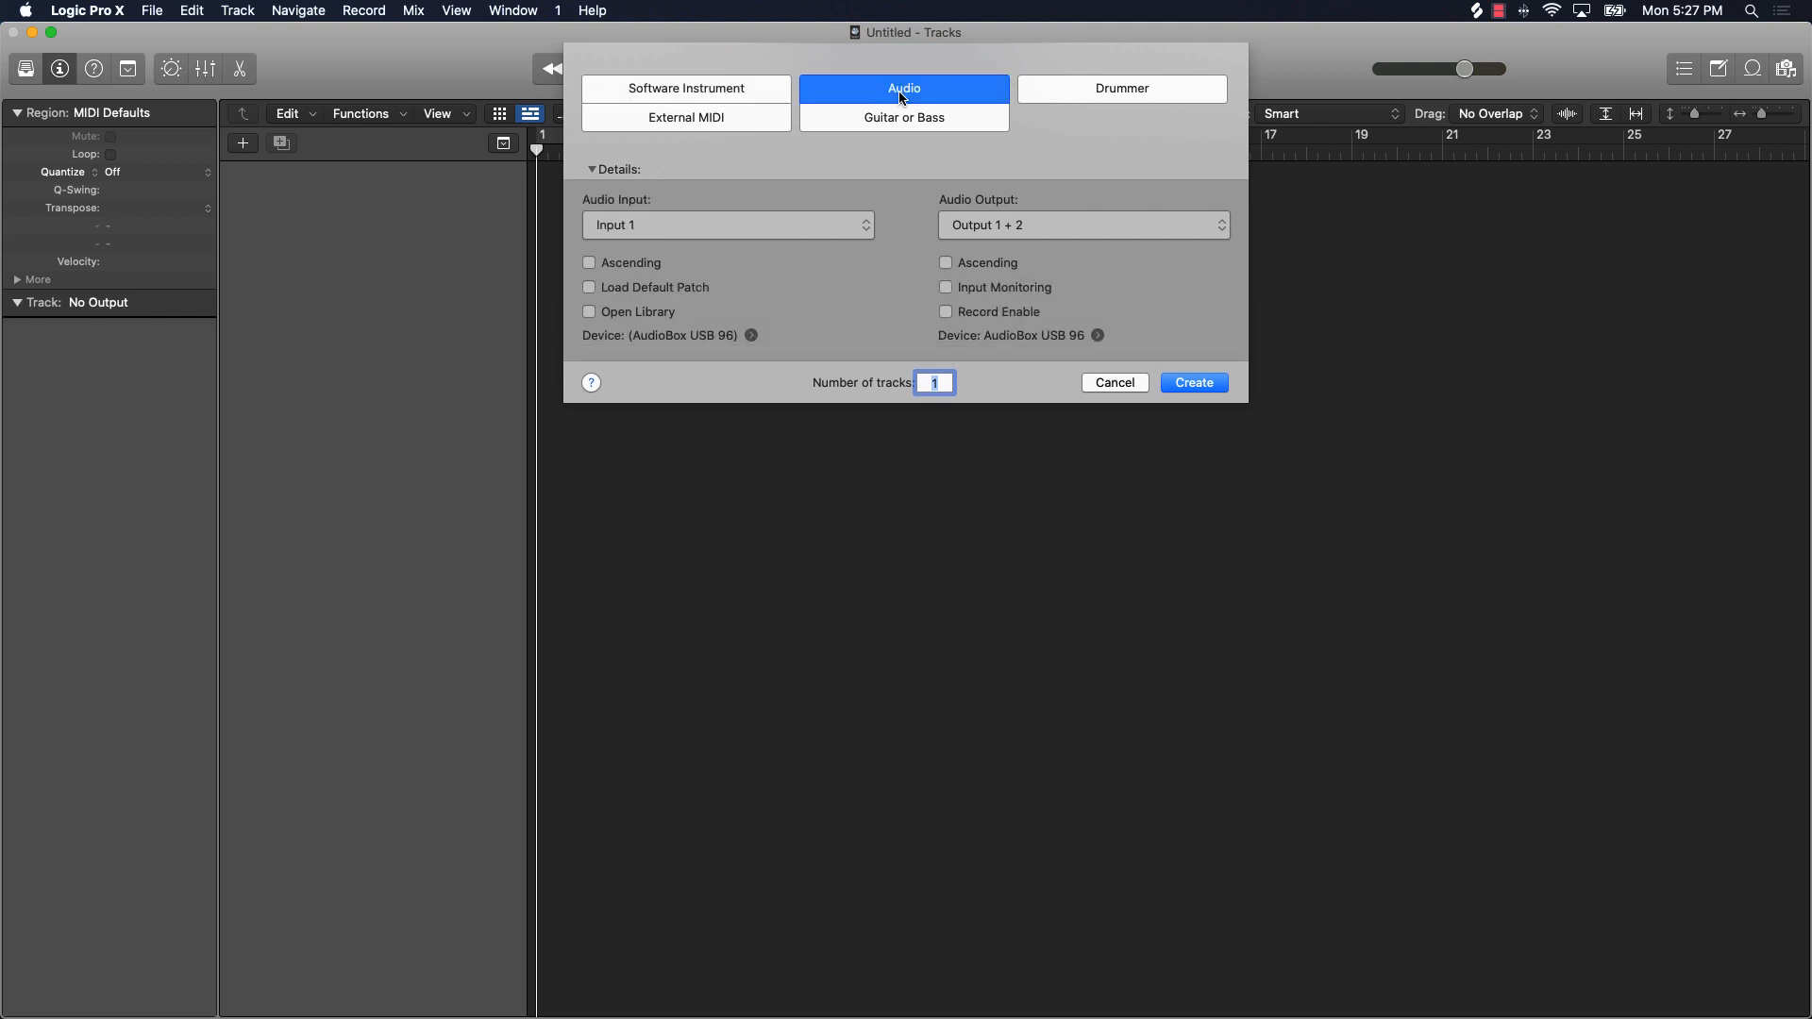
left_click(1132, 88)
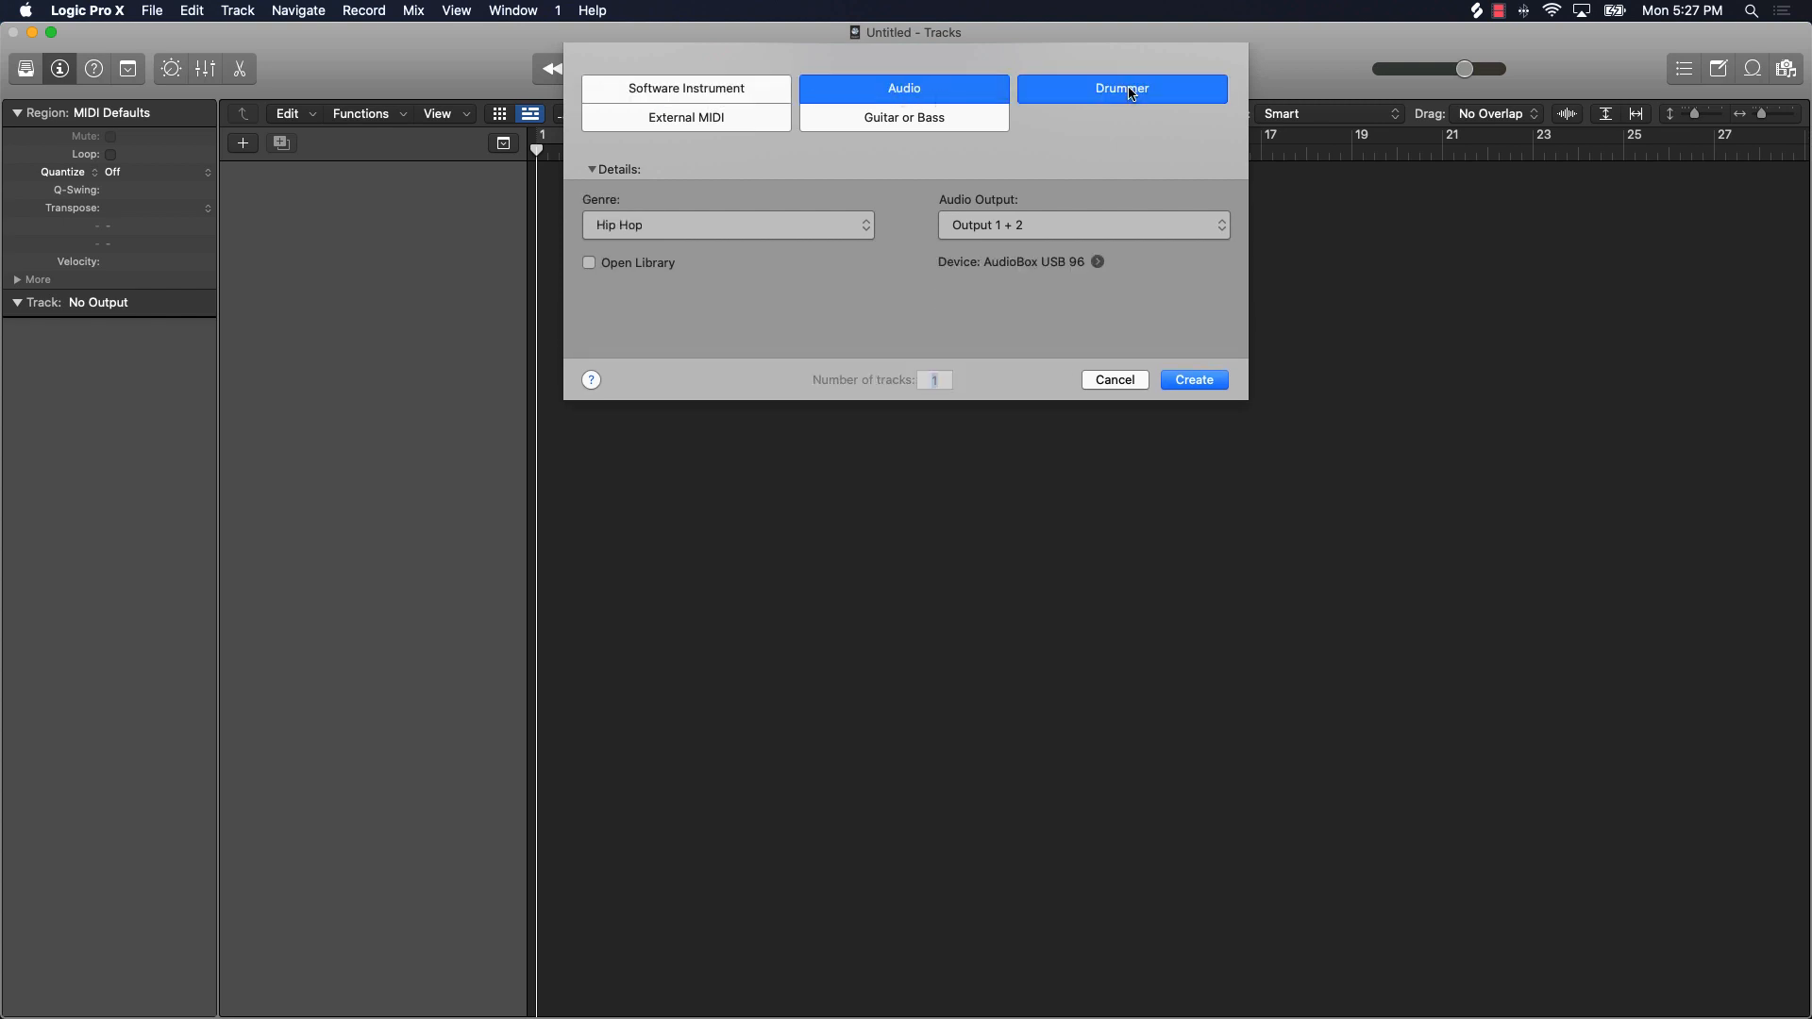
left_click(665, 94)
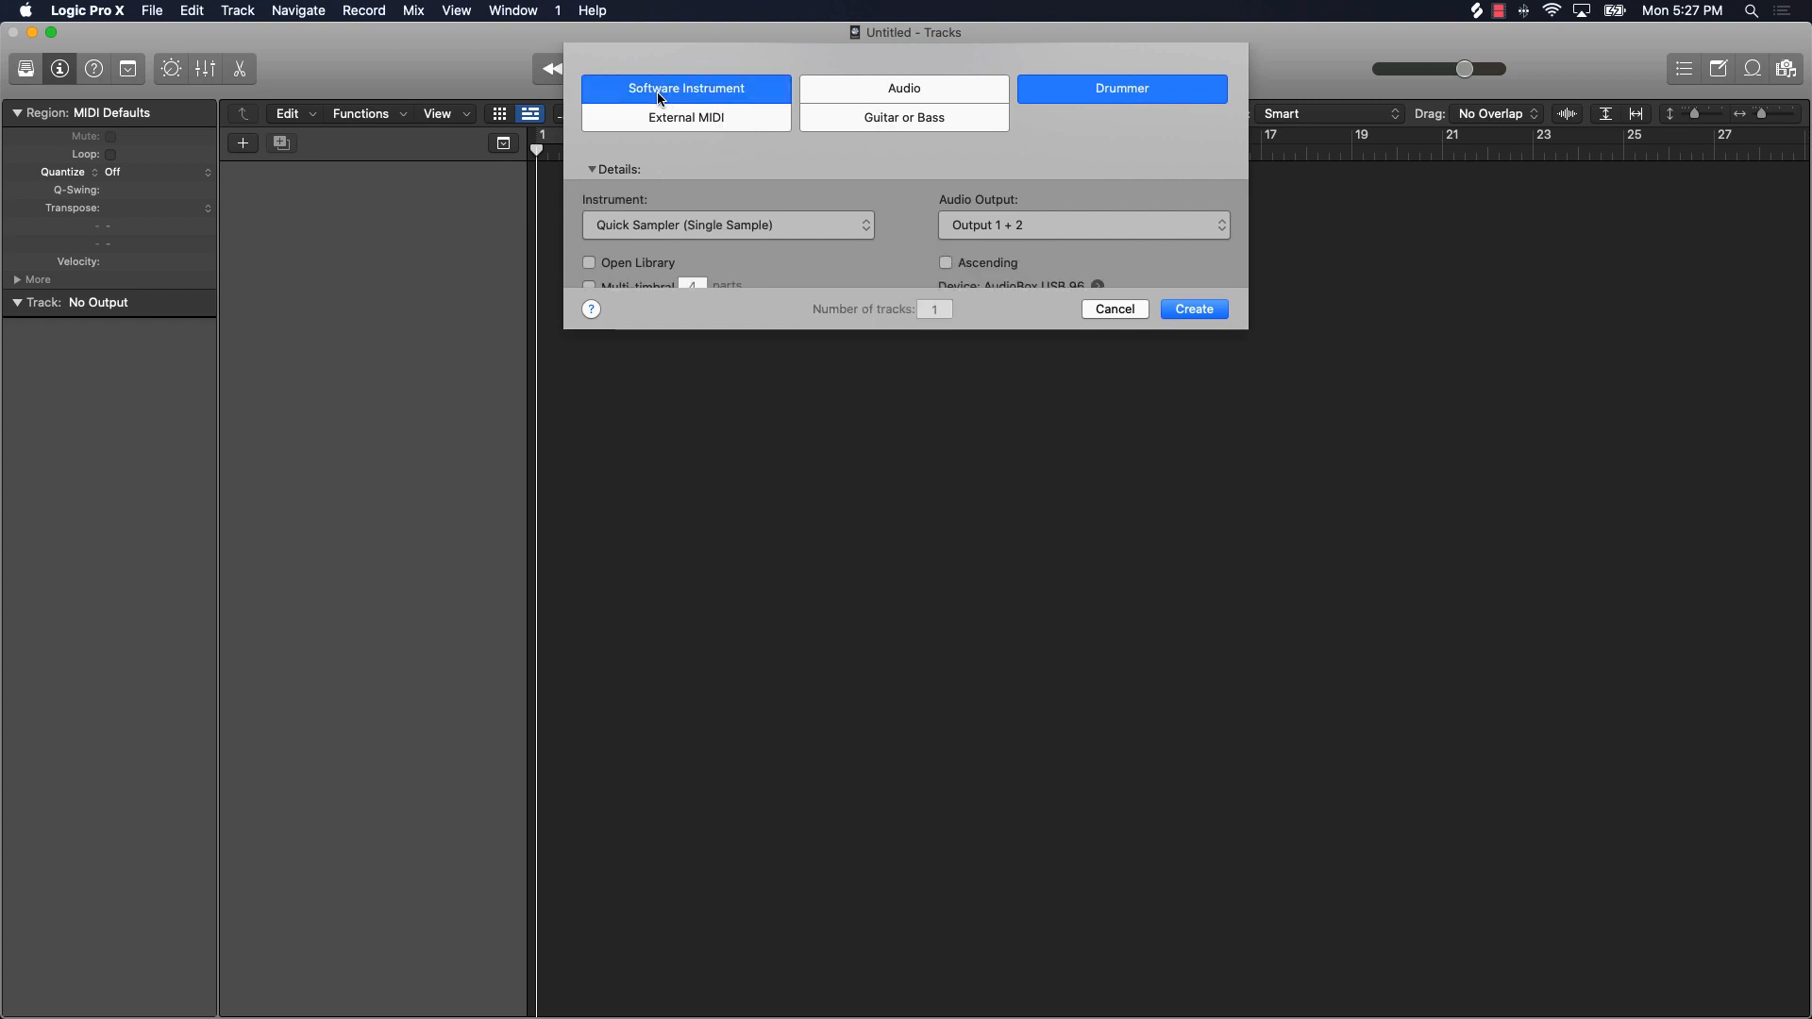
left_click(665, 117)
left_click(906, 120)
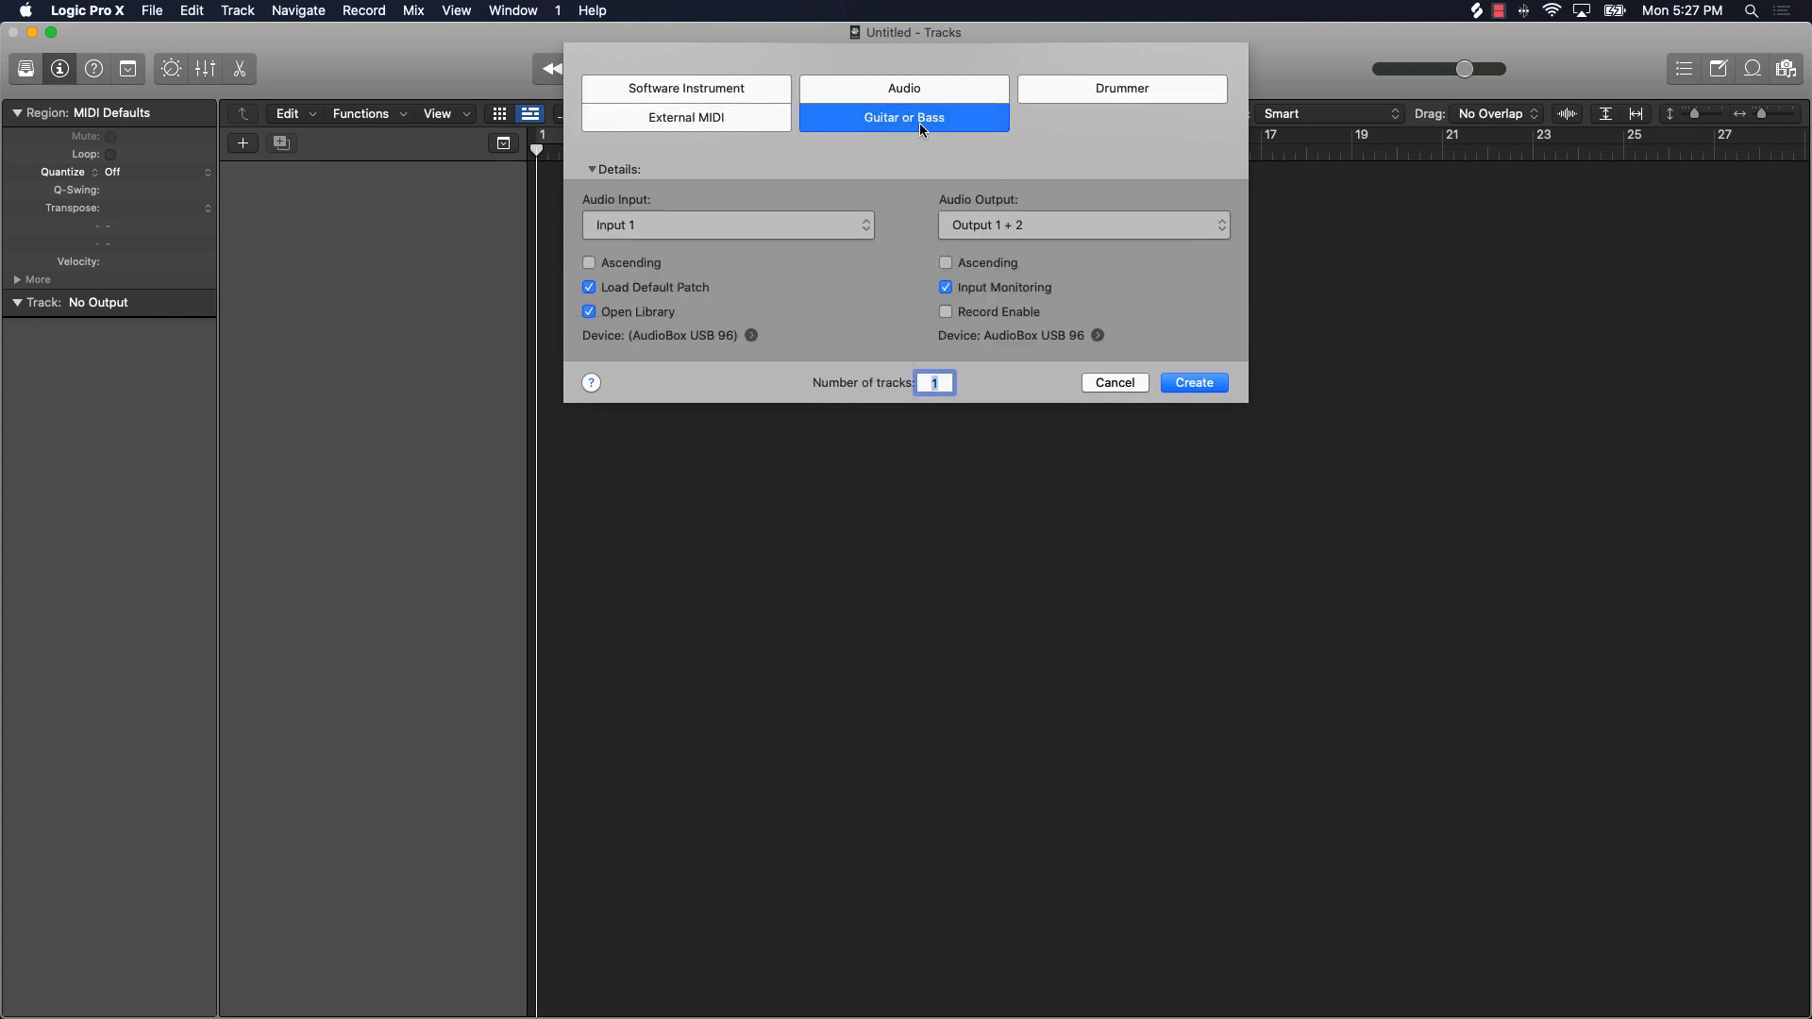
left_click(700, 126)
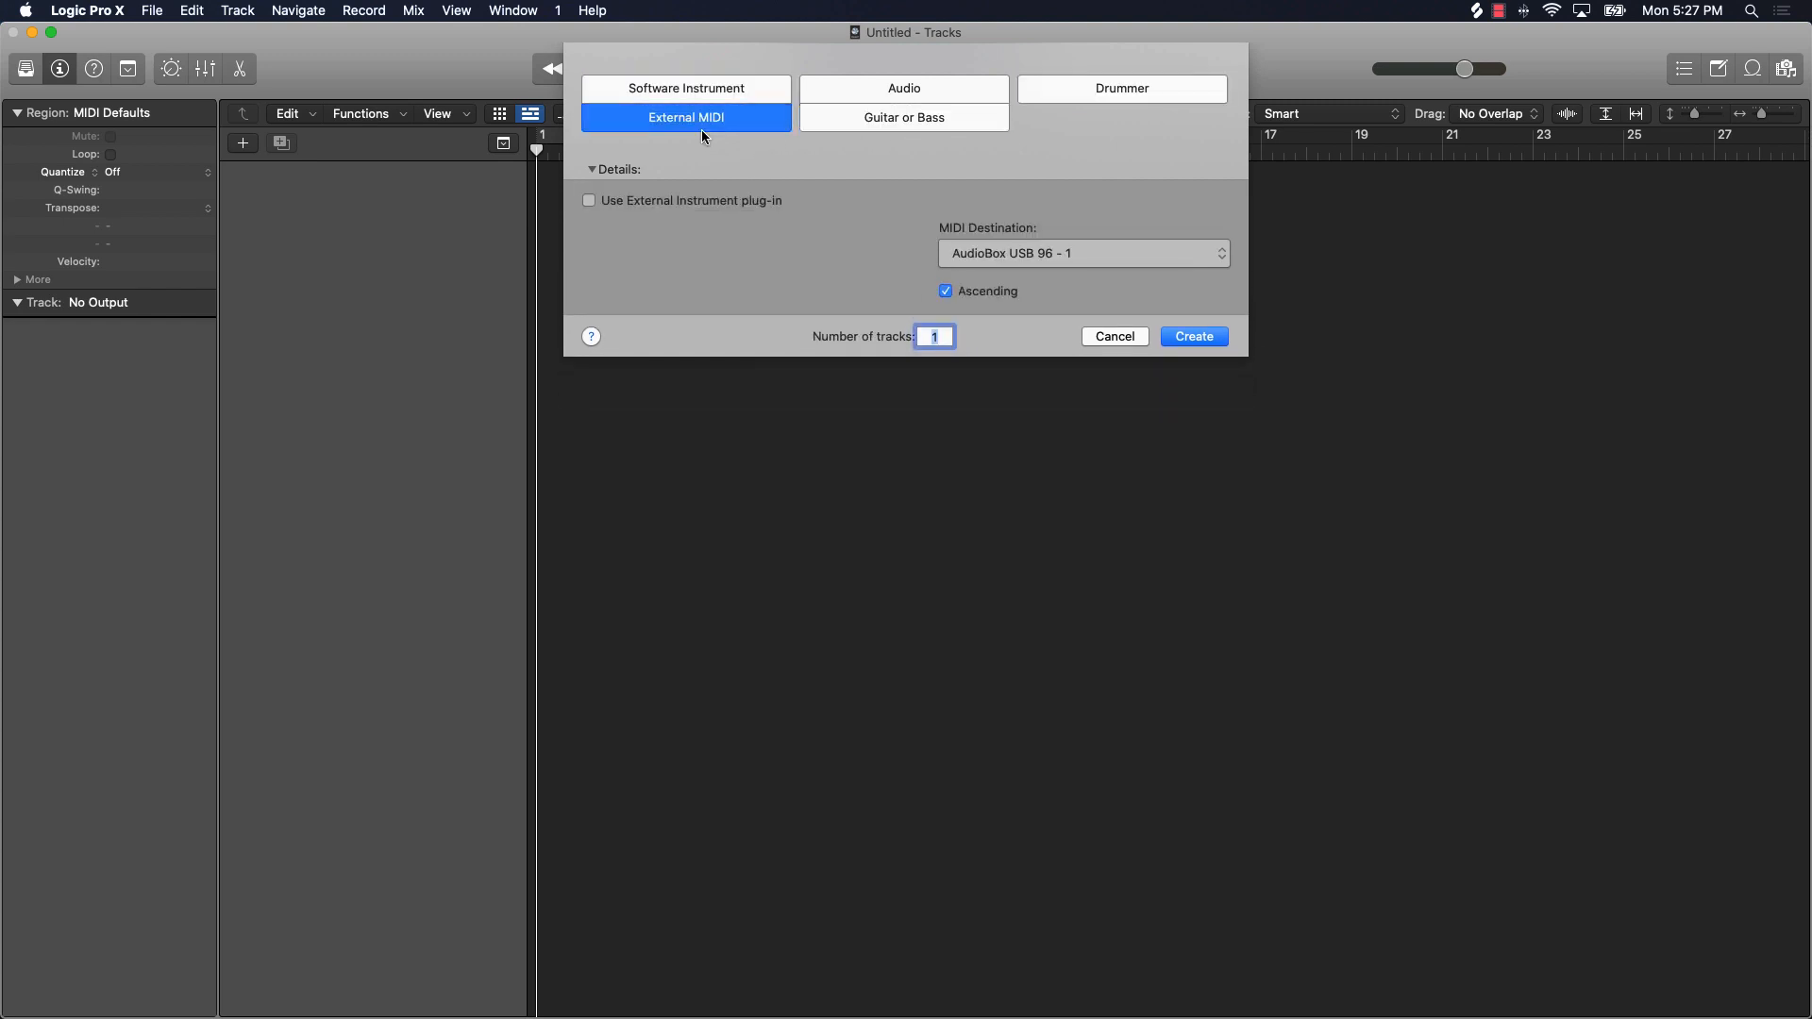
Step: Choose Software Instrument as the new track's type and set its instrument to Default Patch
left_click(792, 175)
left_click(691, 92)
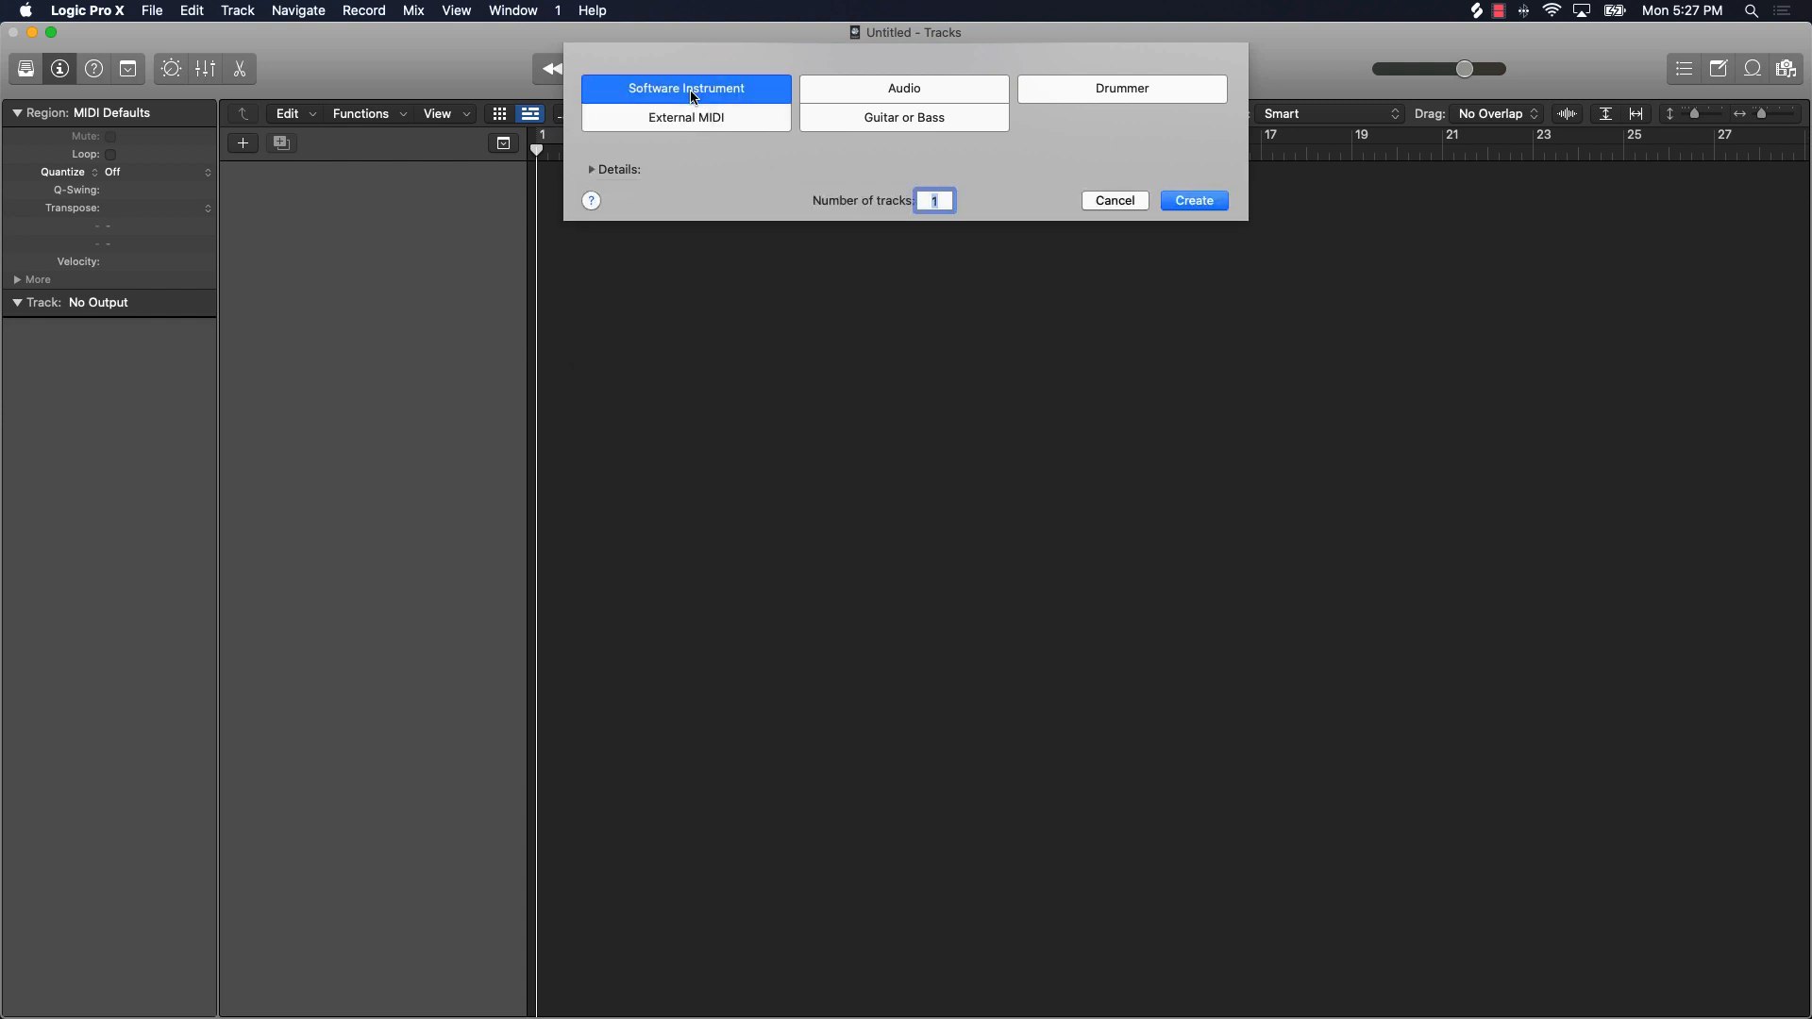
left_click(933, 203)
double_click(932, 203)
left_click(593, 171)
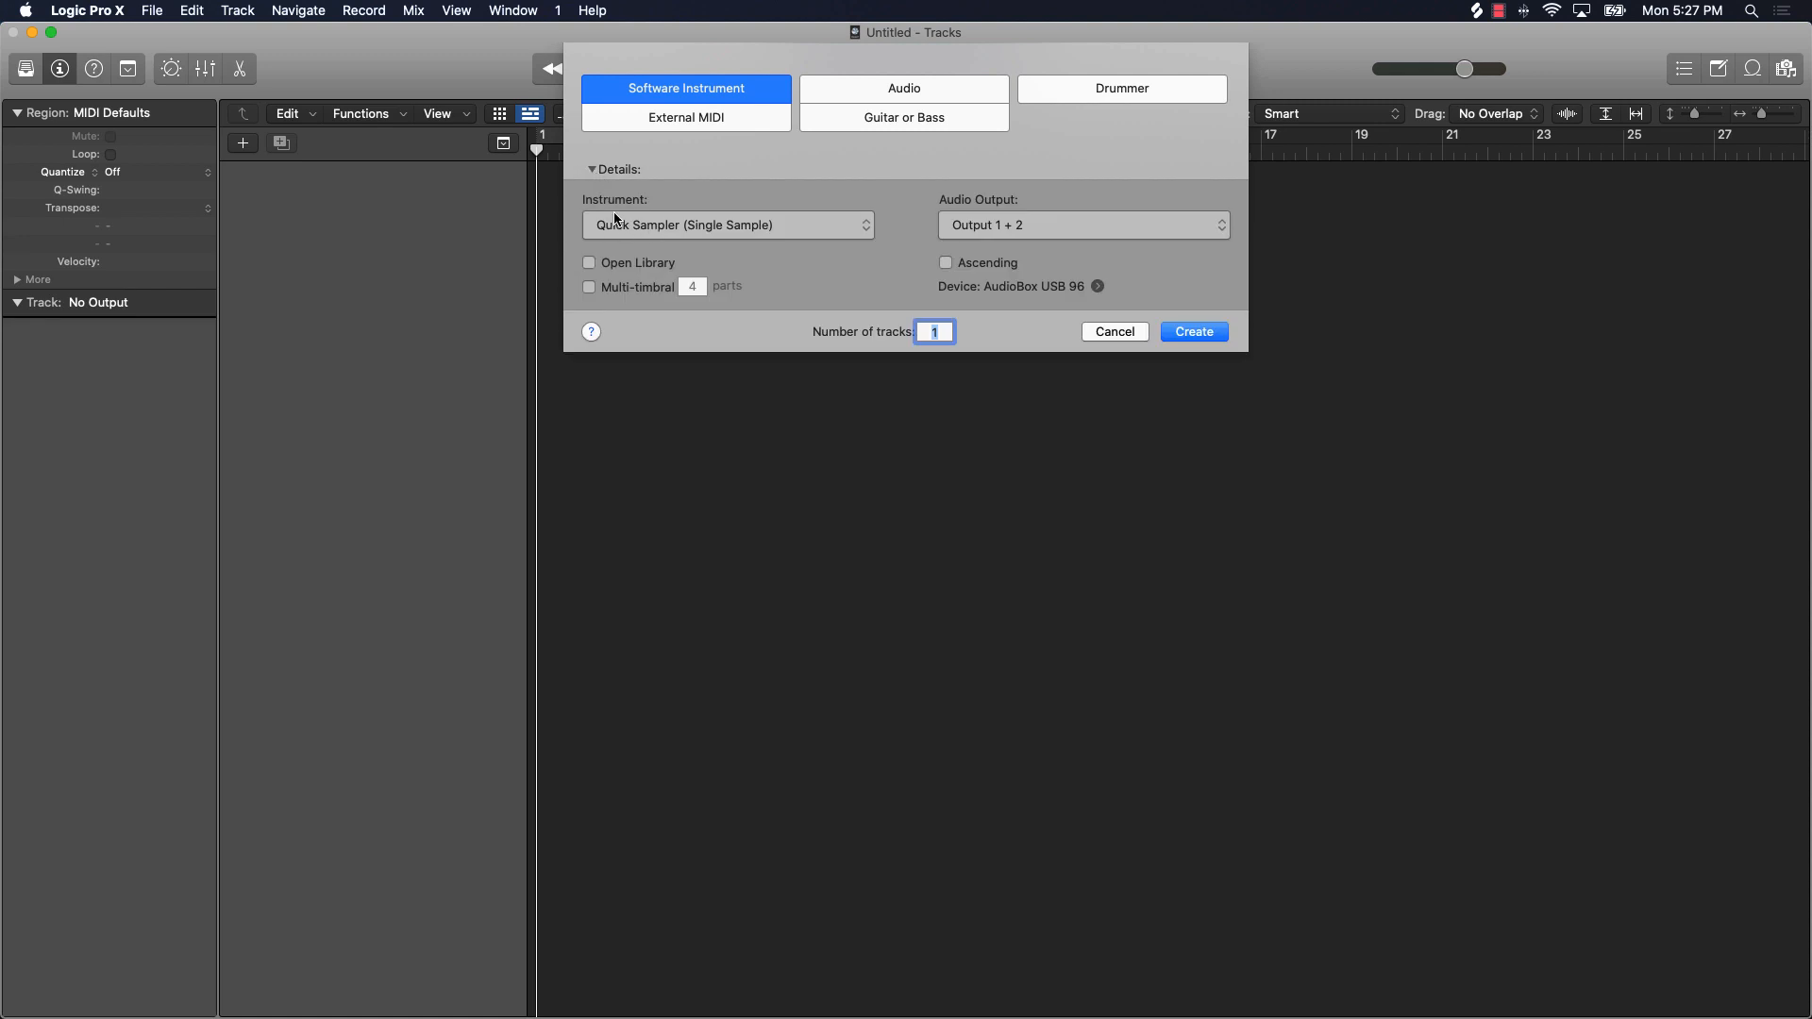
left_click(866, 227)
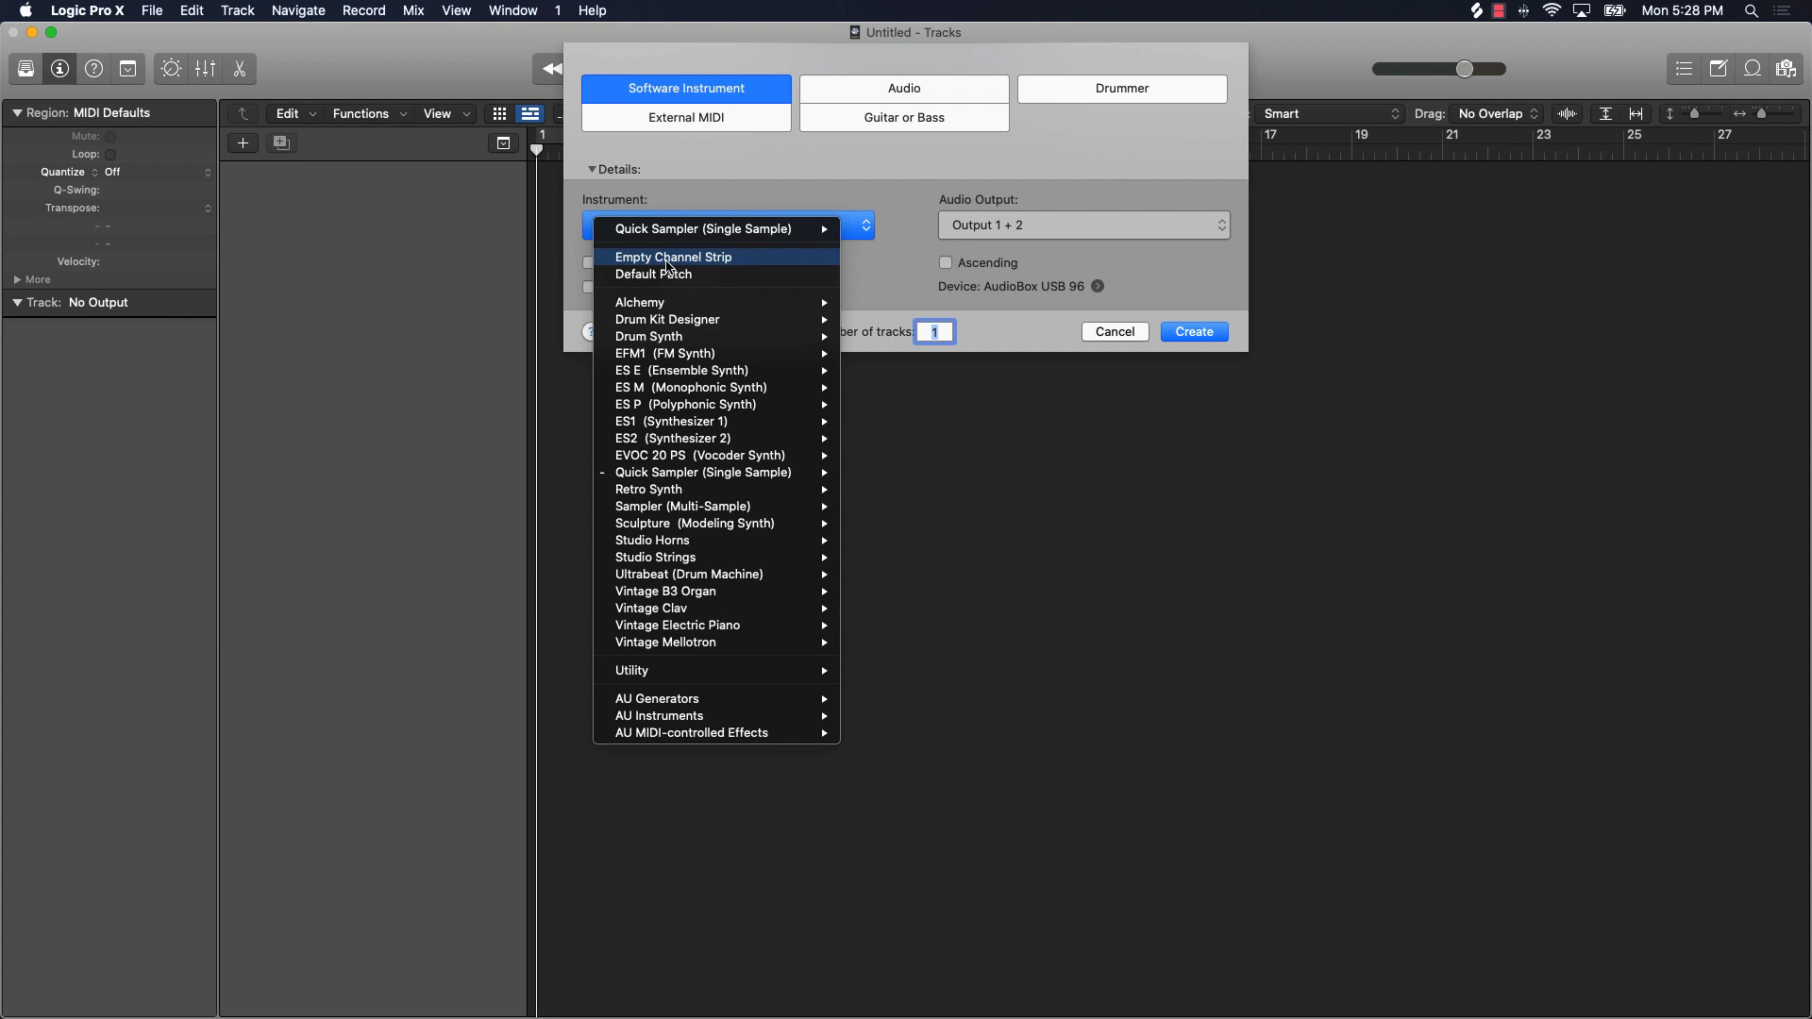
left_click(667, 275)
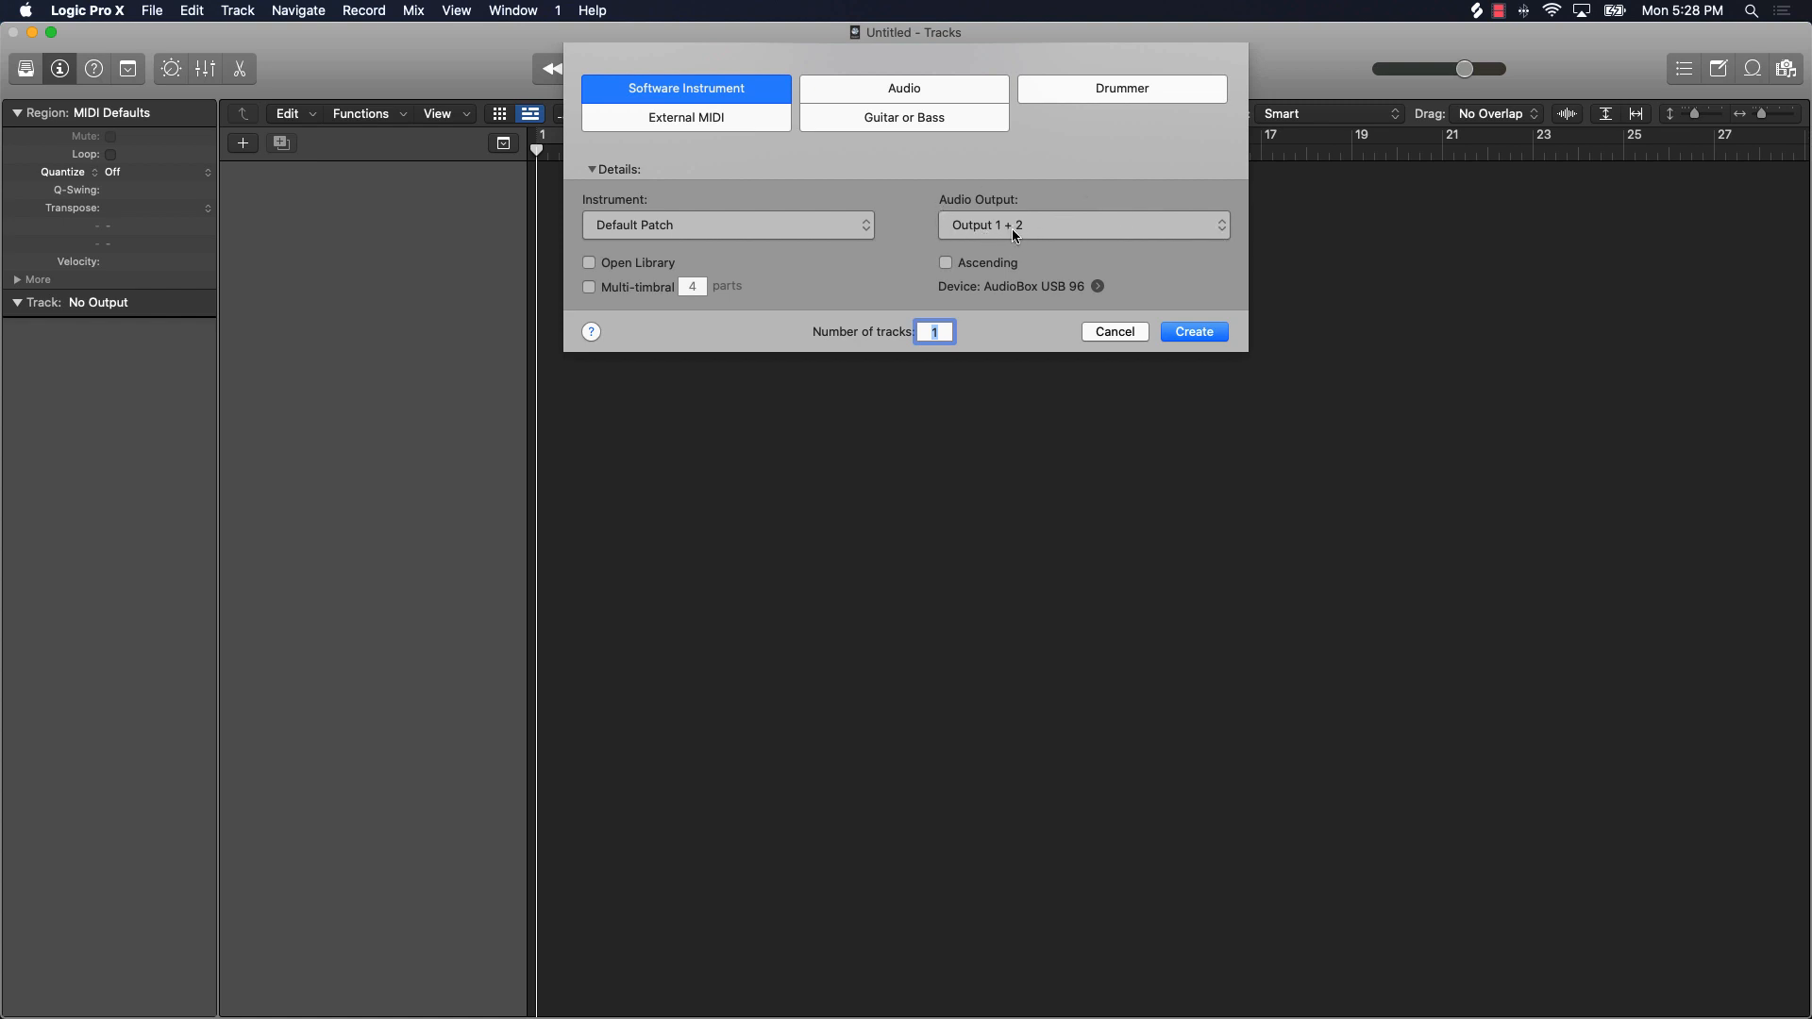
Step: Examine the available audio outputs for the new track and the audio device preferences
left_click(1051, 231)
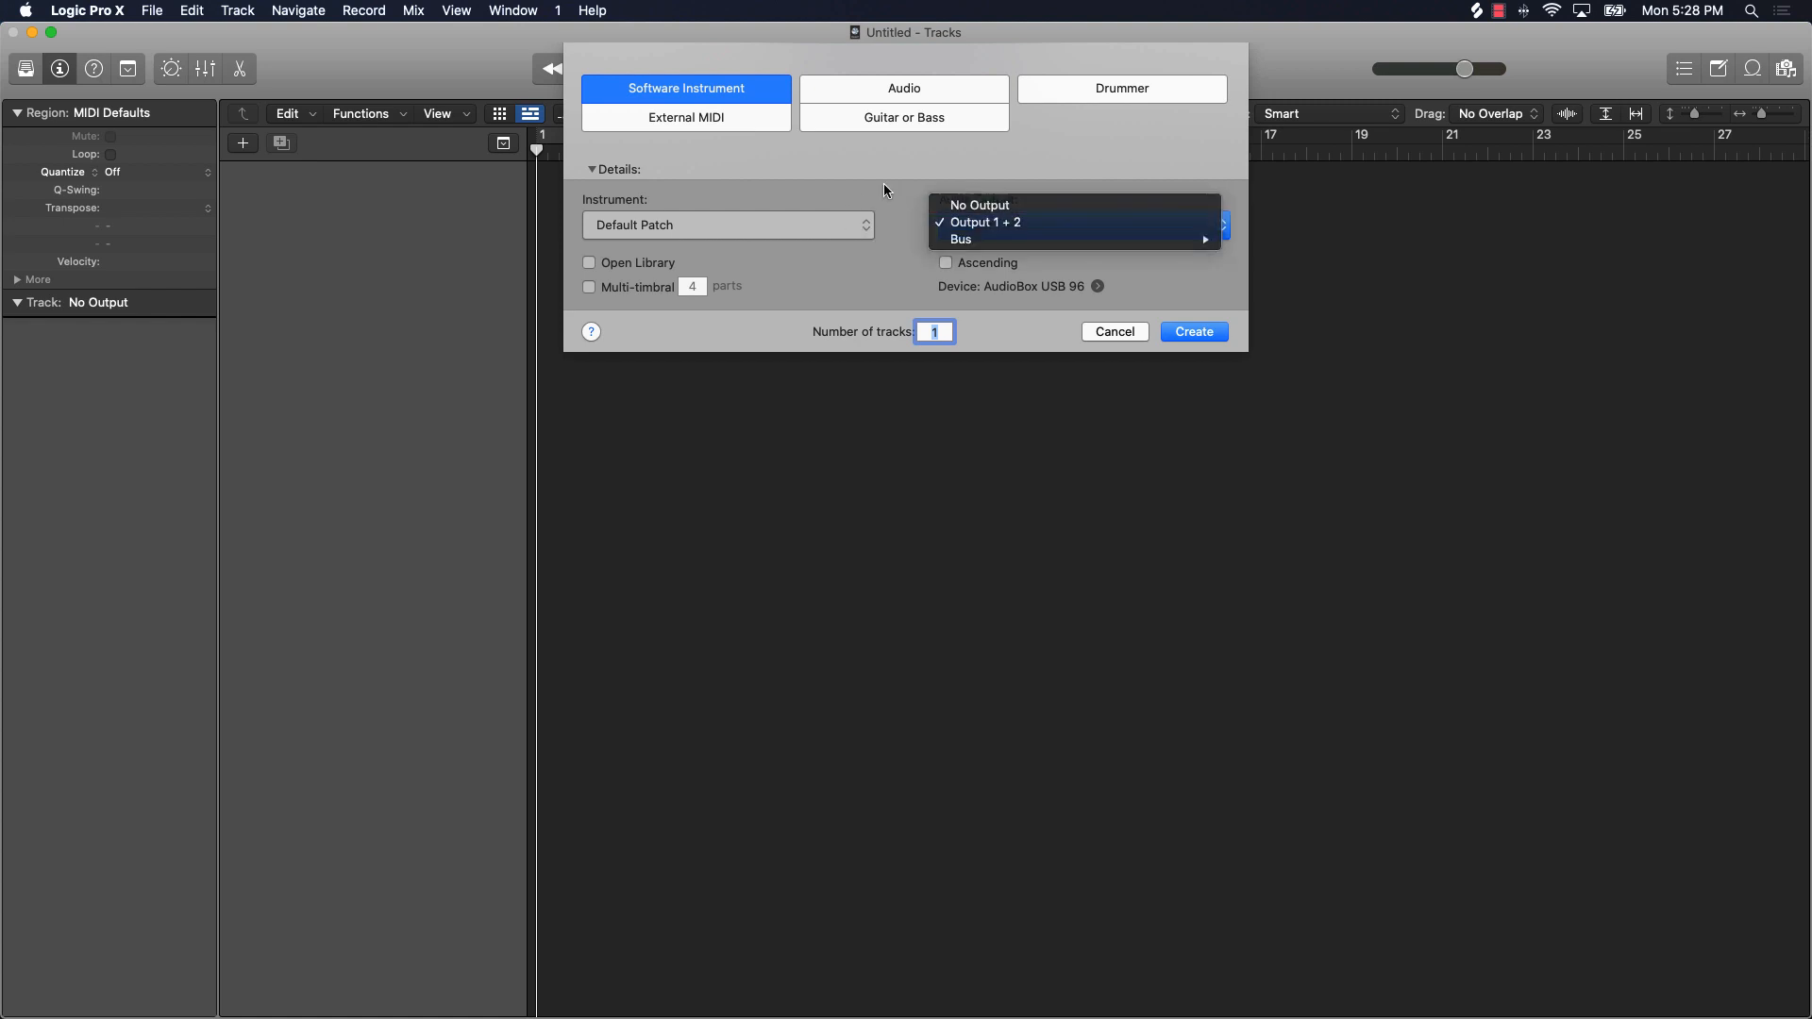
left_click(892, 231)
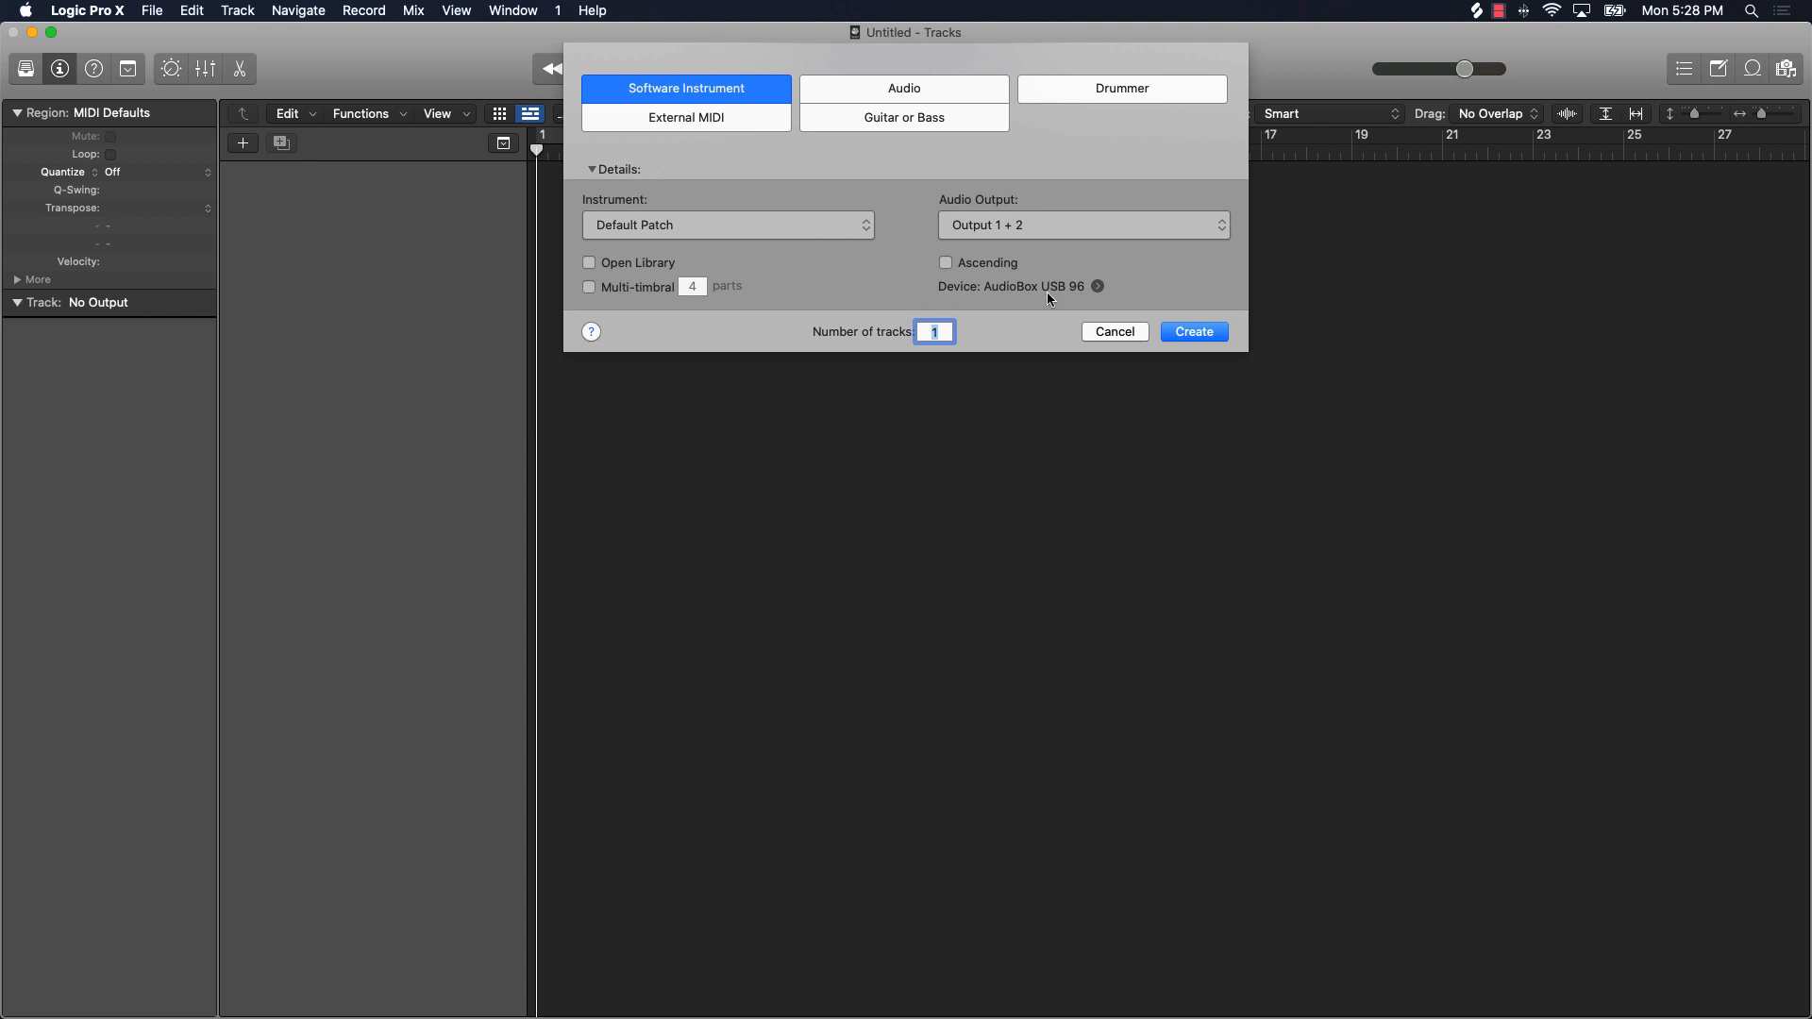
left_click(1098, 286)
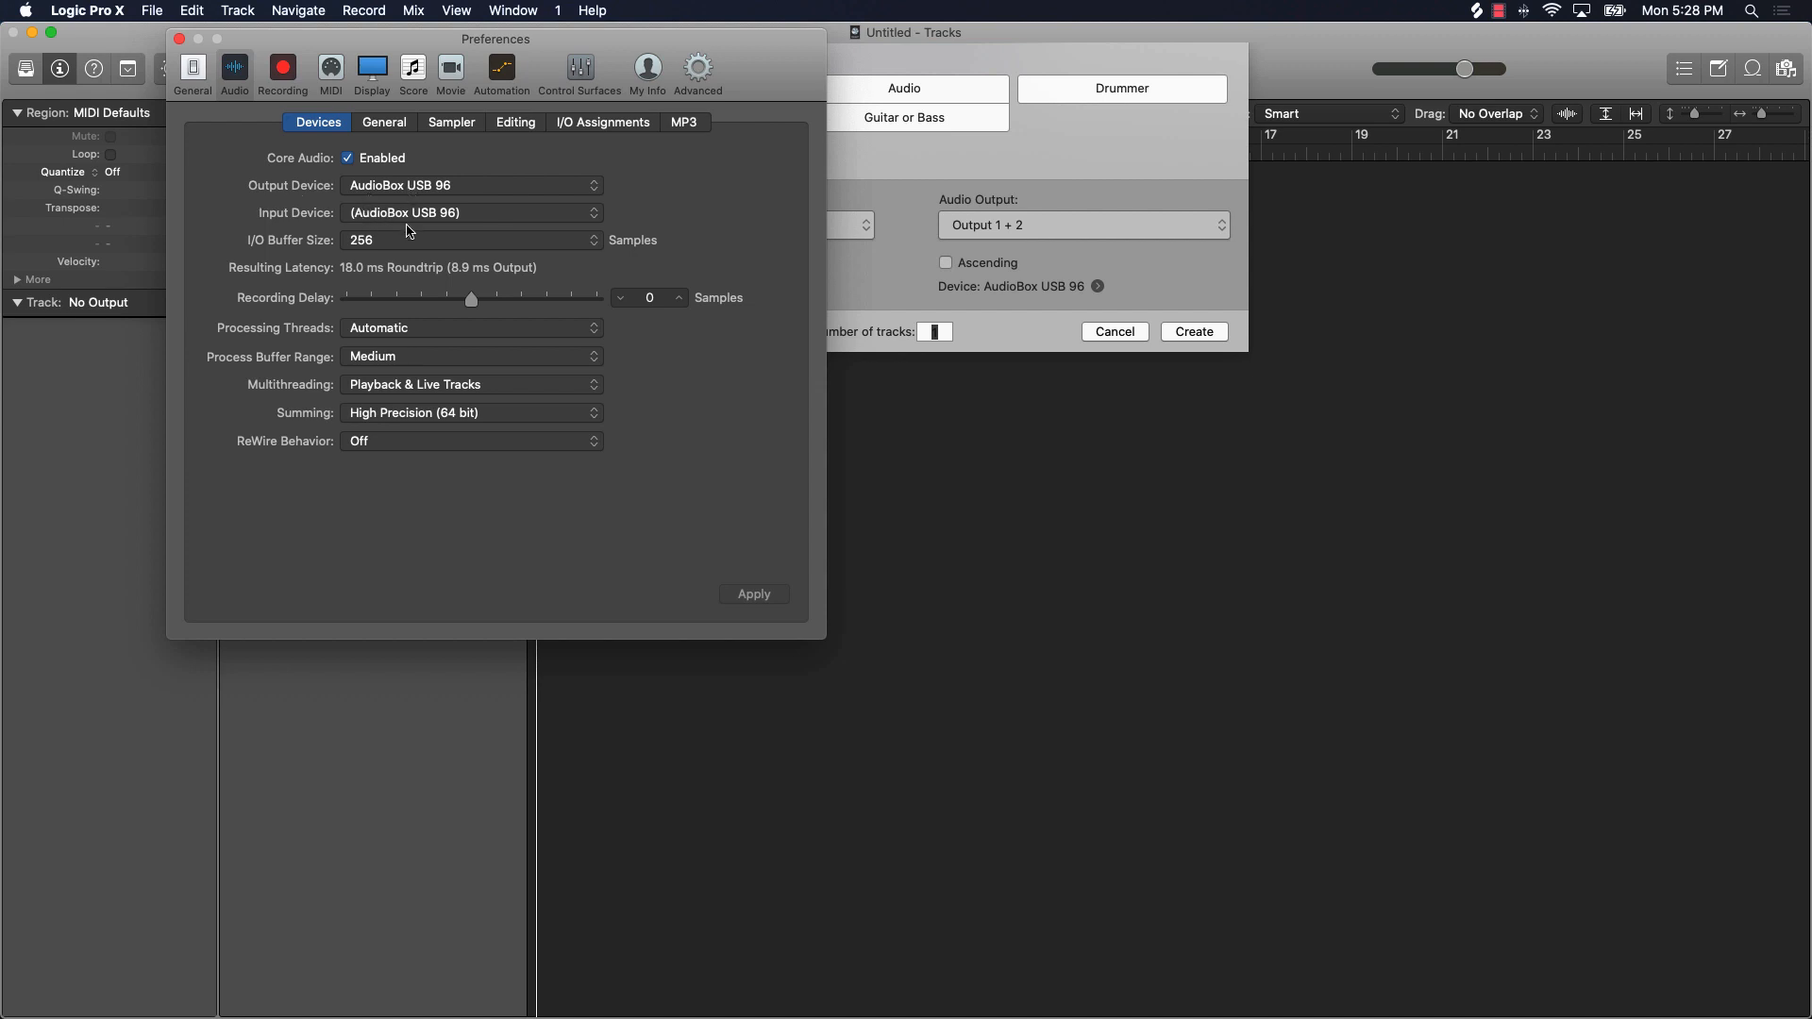
left_click(179, 39)
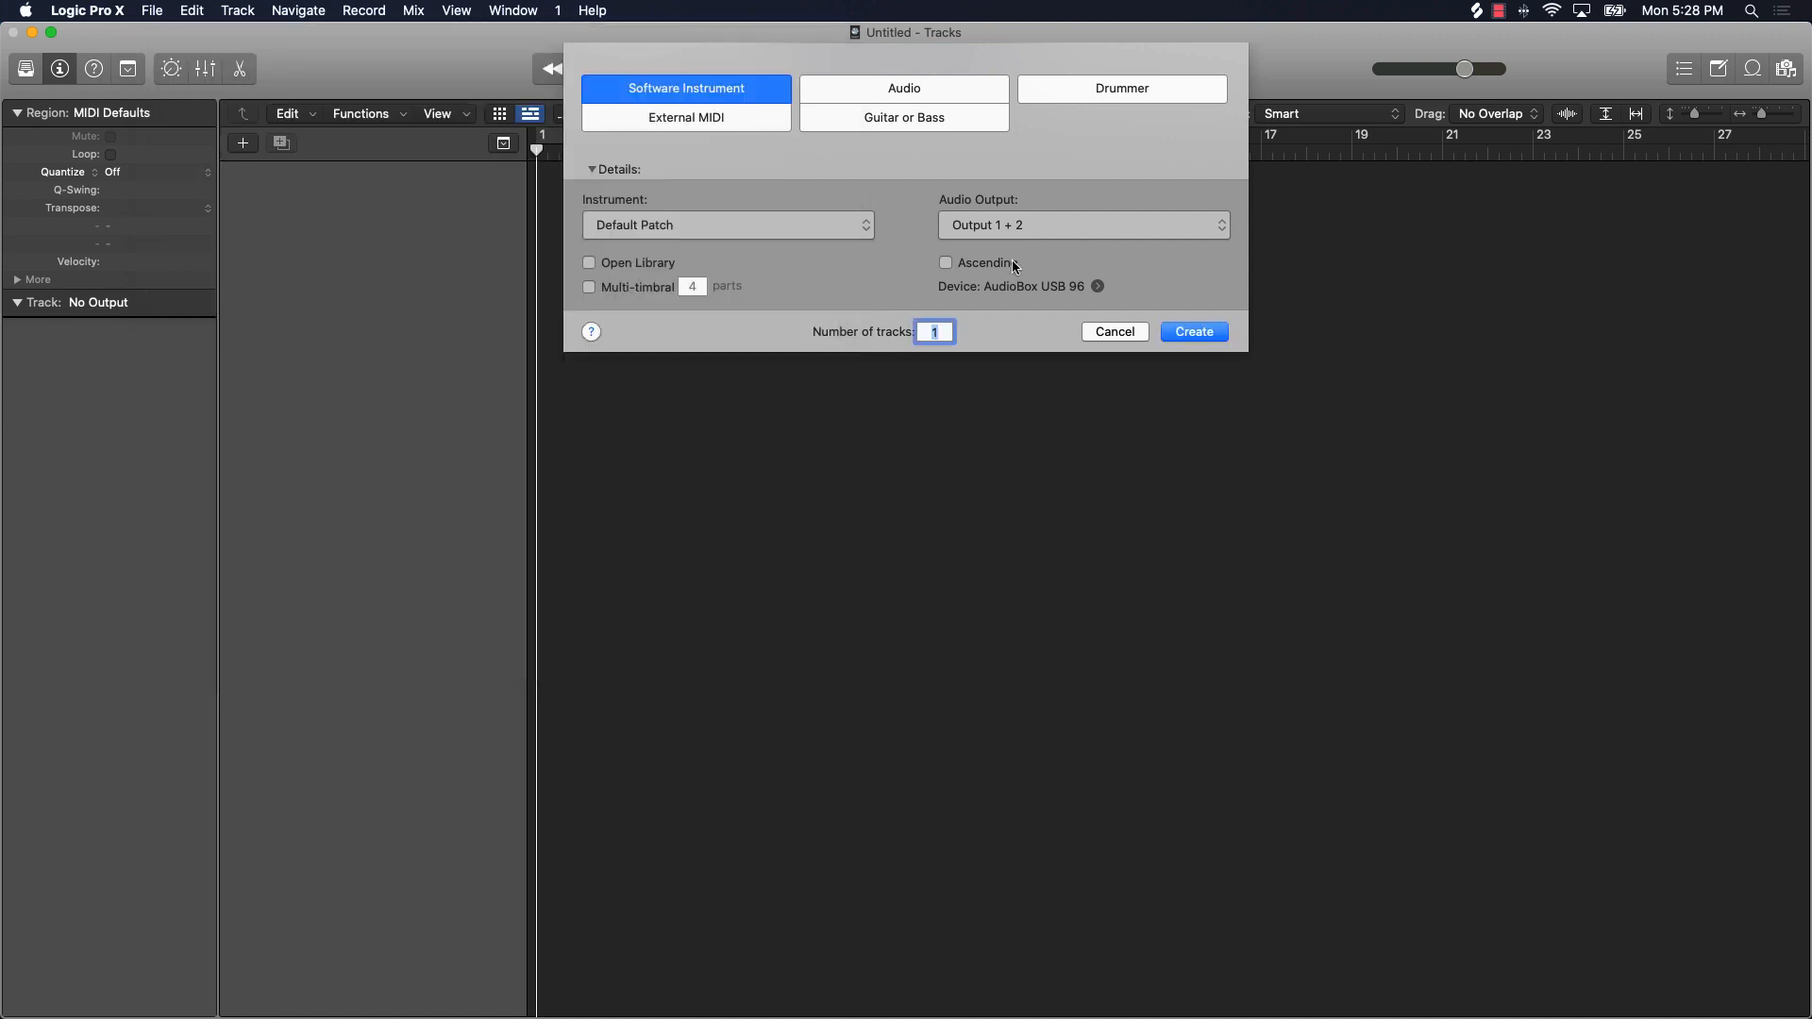
Step: Create the software instrument track and show the sound Library
left_click(1198, 332)
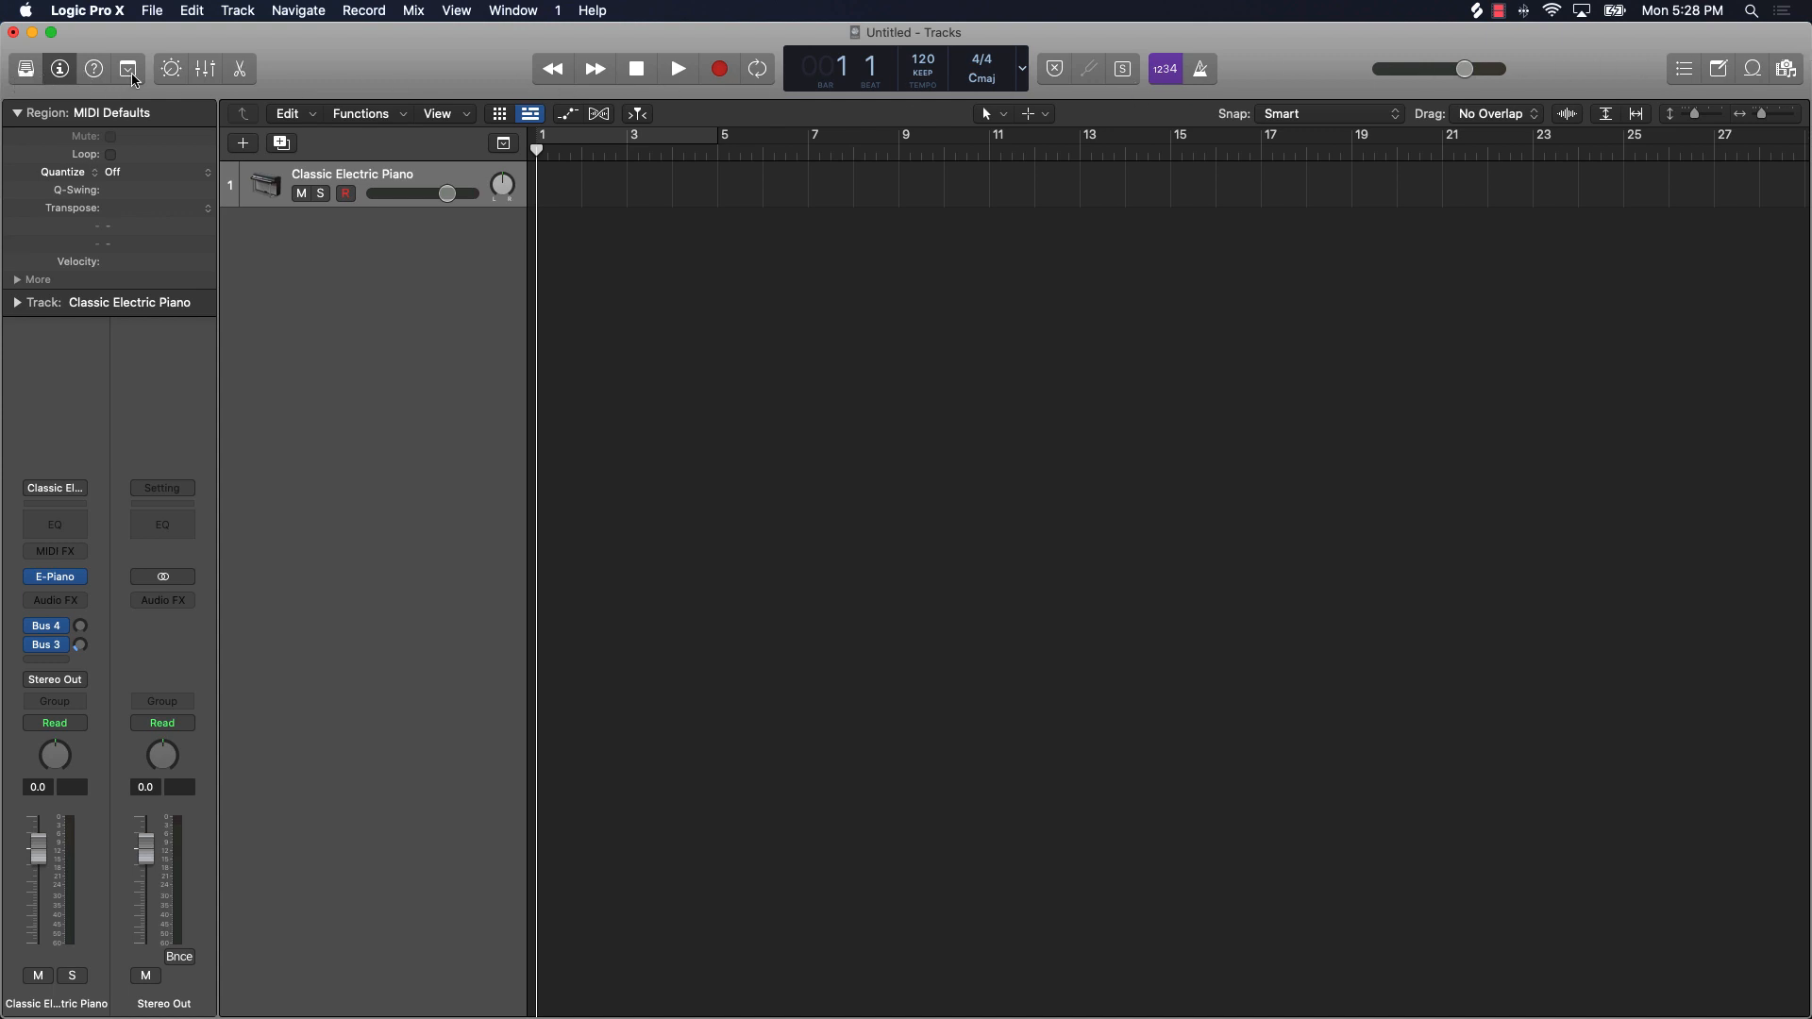
left_click(26, 69)
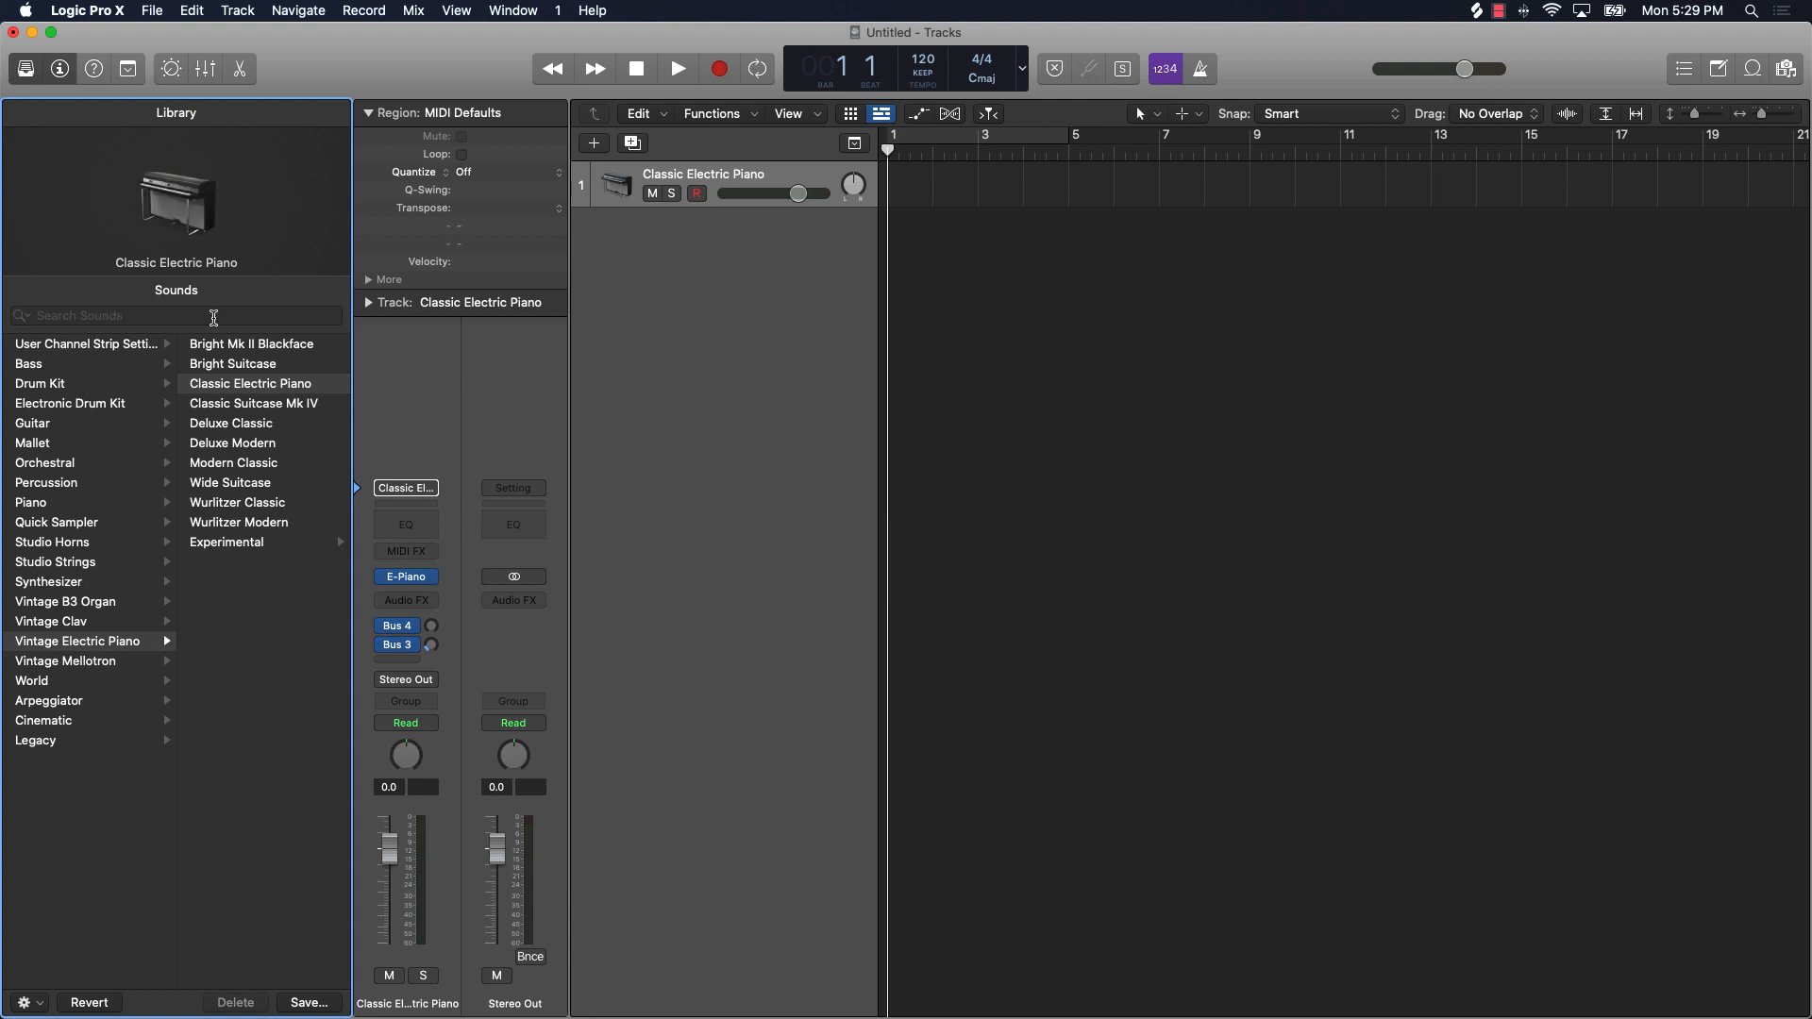
Step: Browse the Library sounds under Electronic Drum Kit, Guitar, Percussion, Quick Sampler pads, and Synthesizer bells
left_click(151, 316)
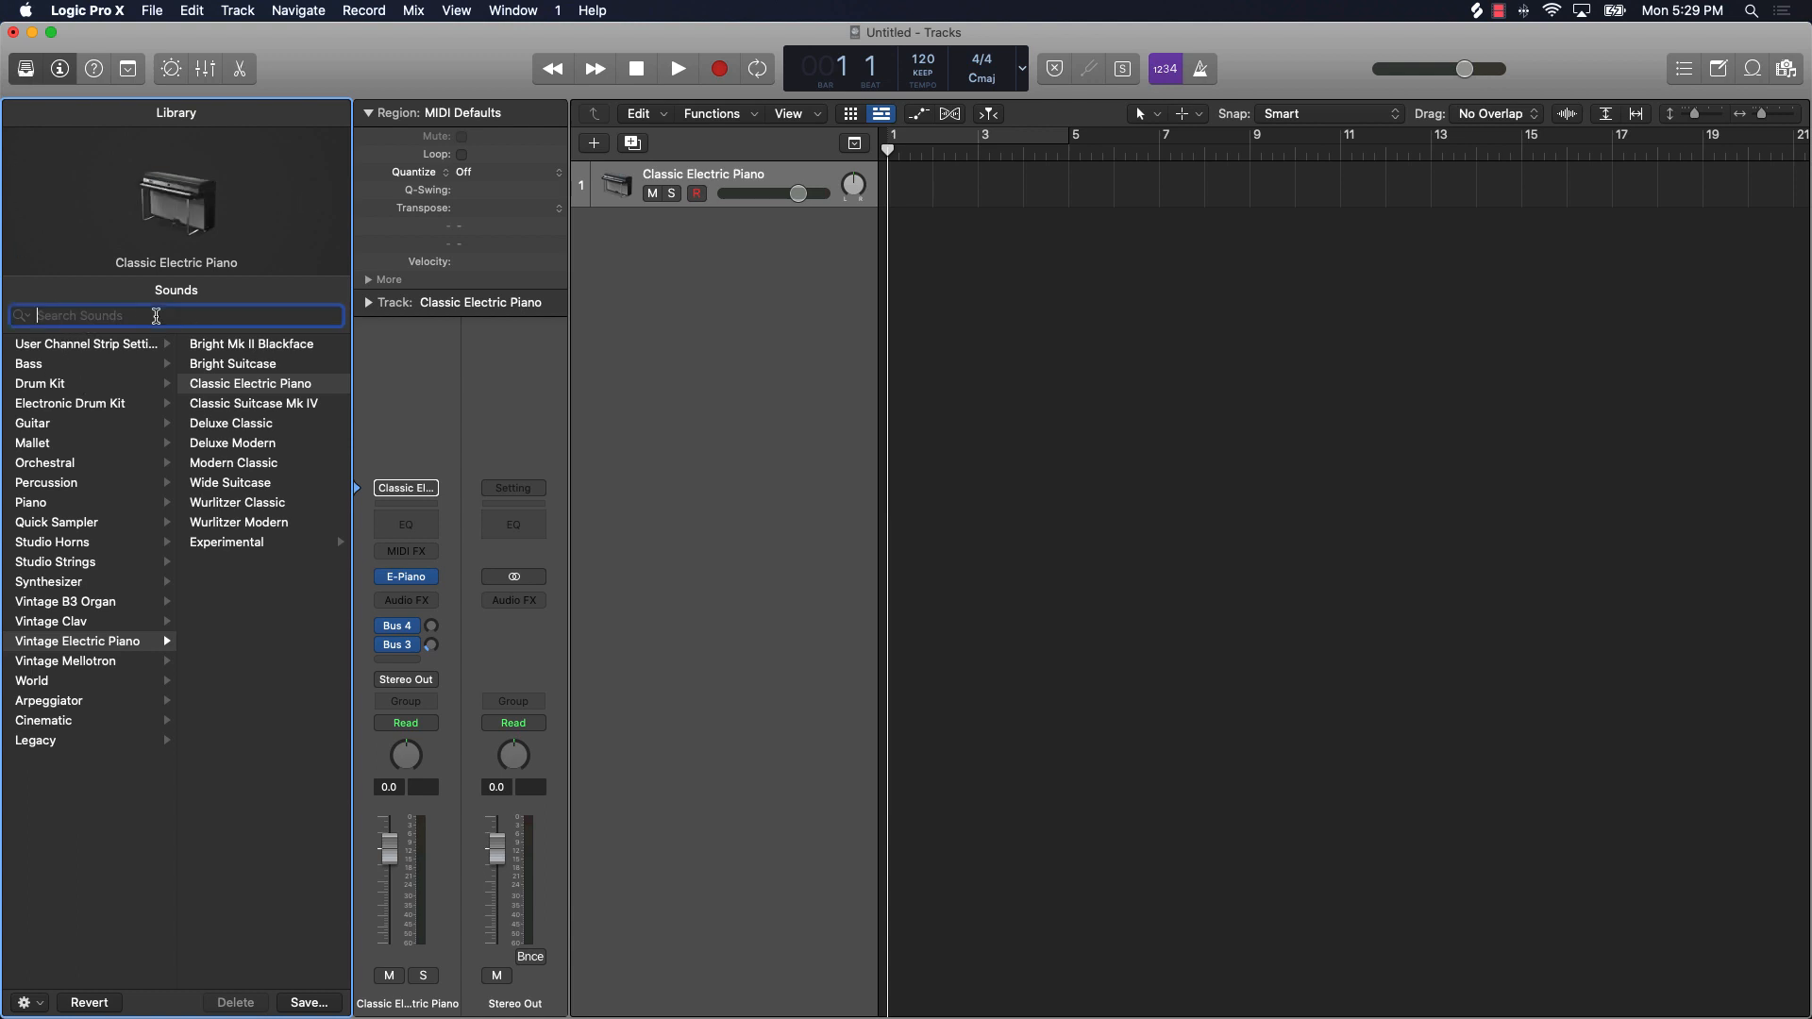
left_click(95, 404)
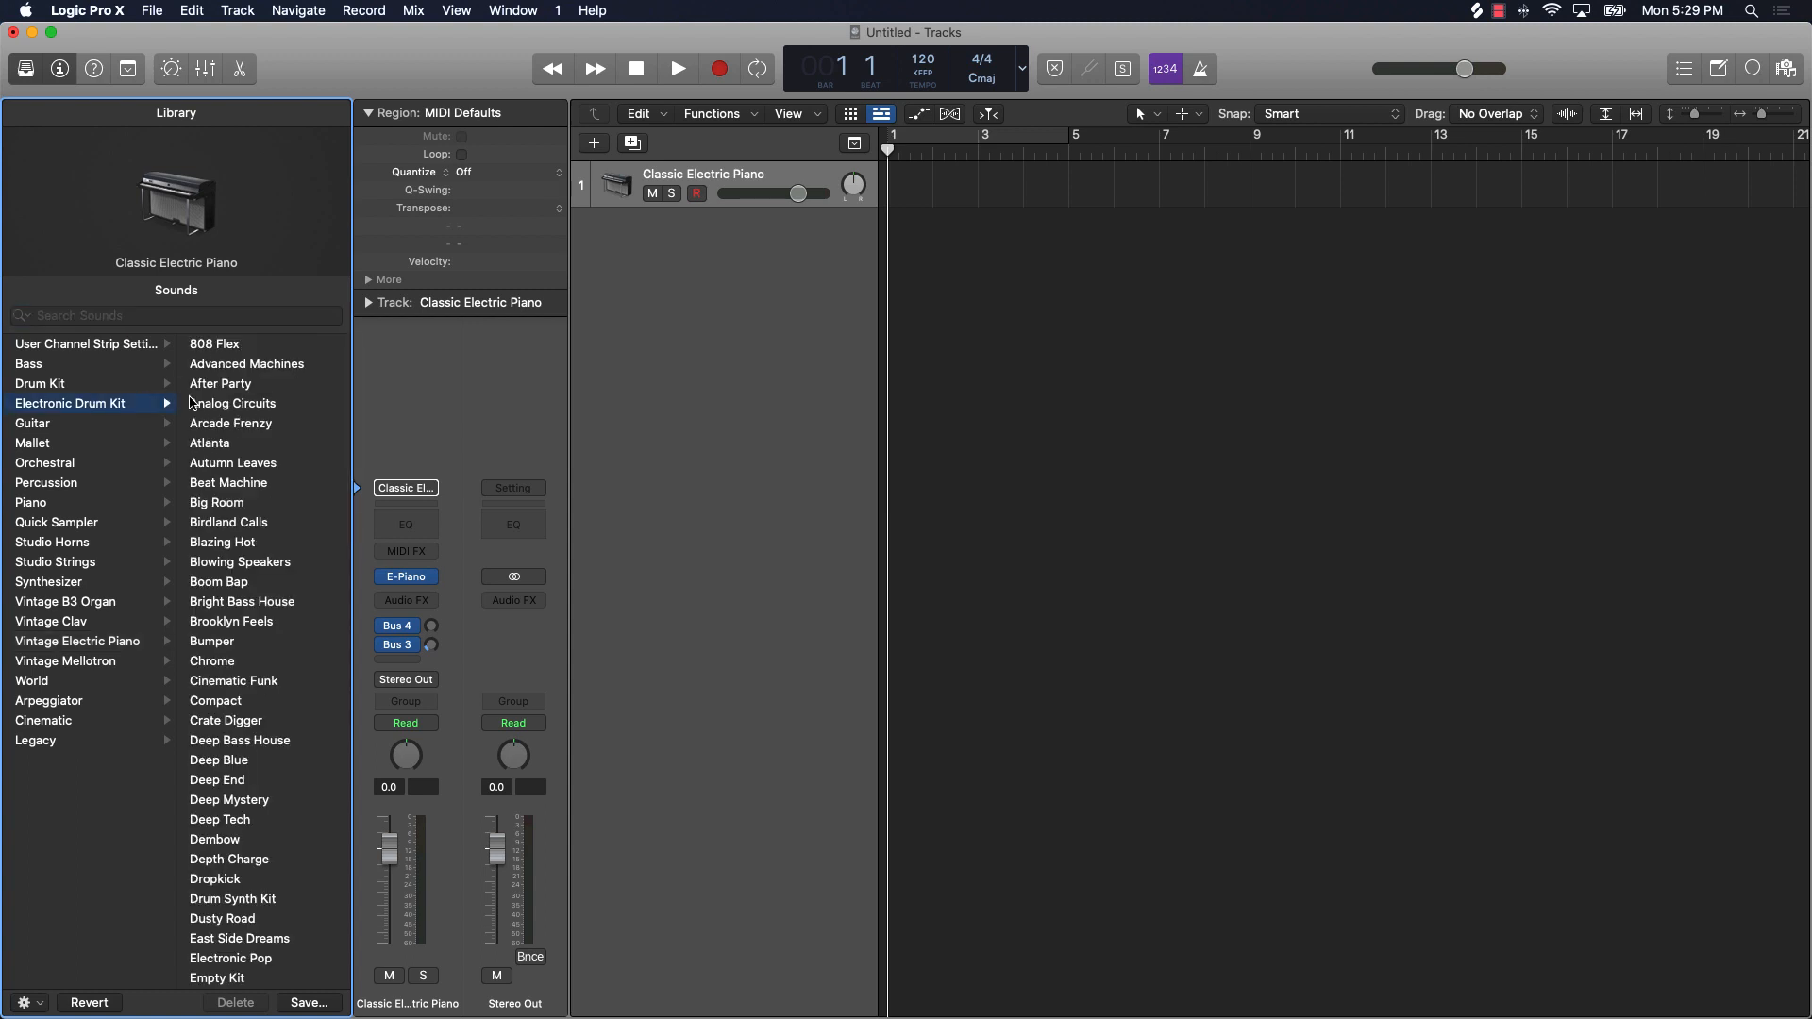
scroll(236, 406, "down", 15)
left_click(59, 426)
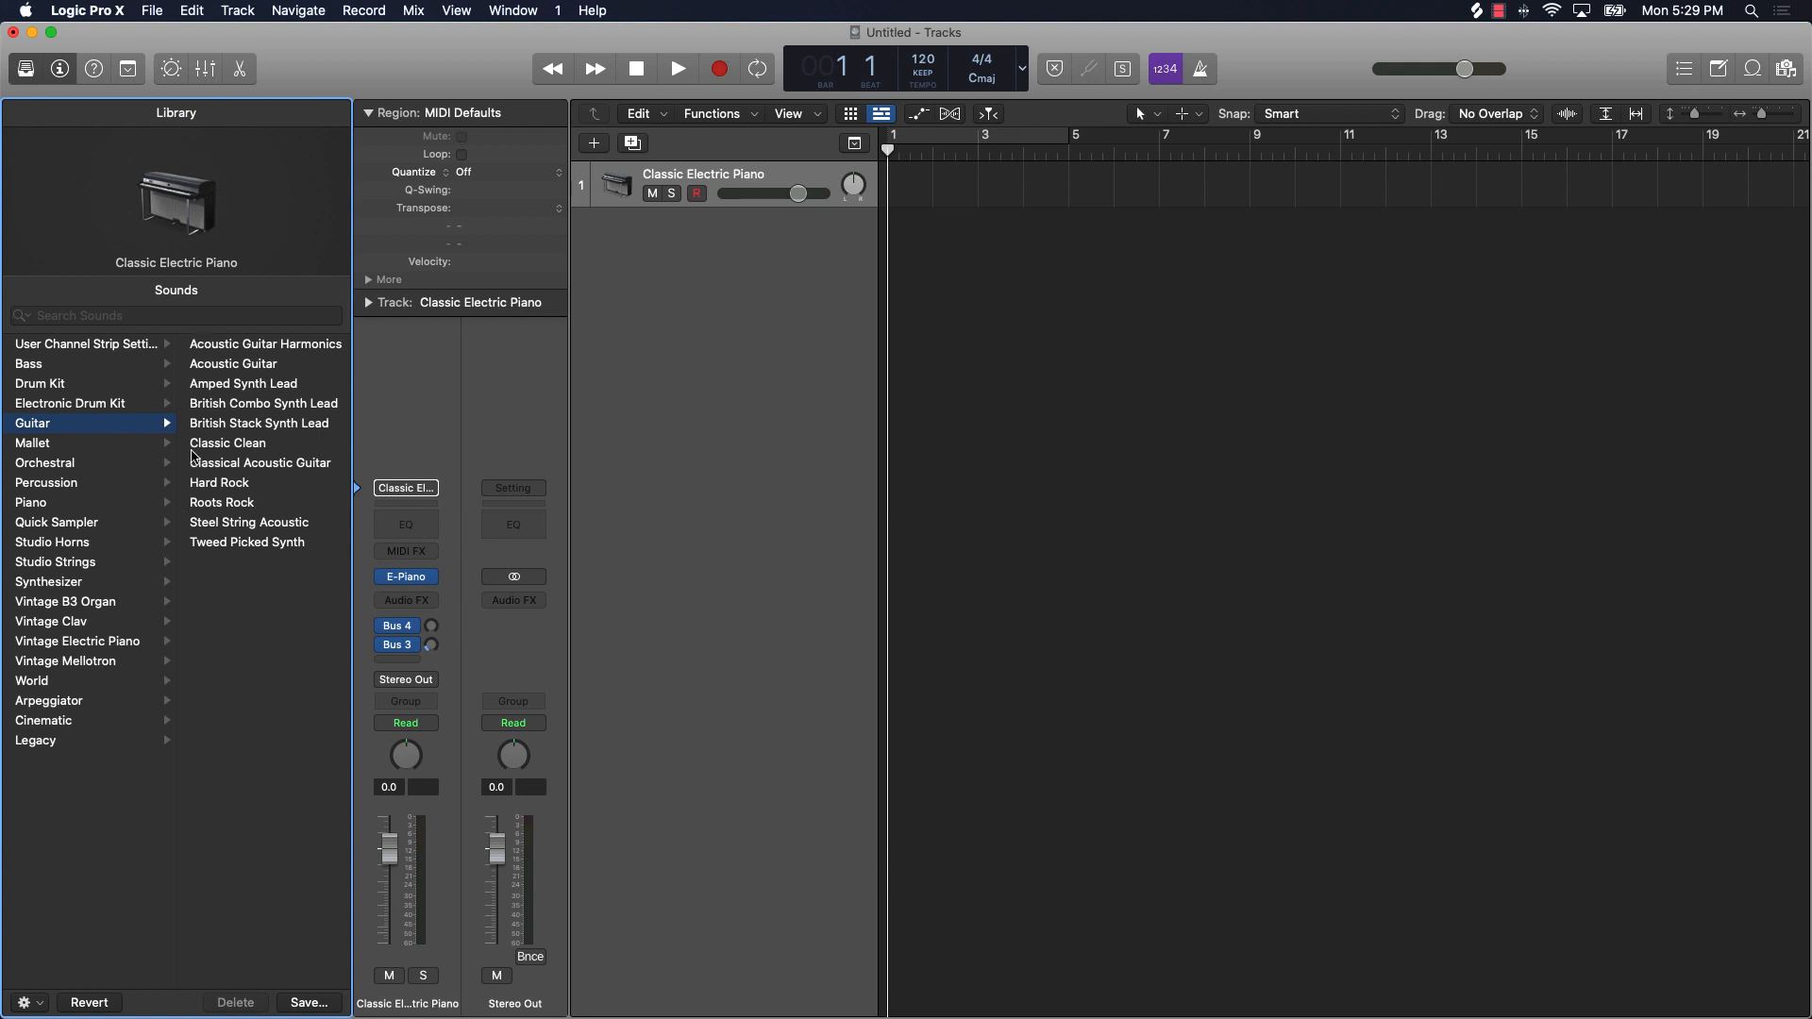
left_click(52, 482)
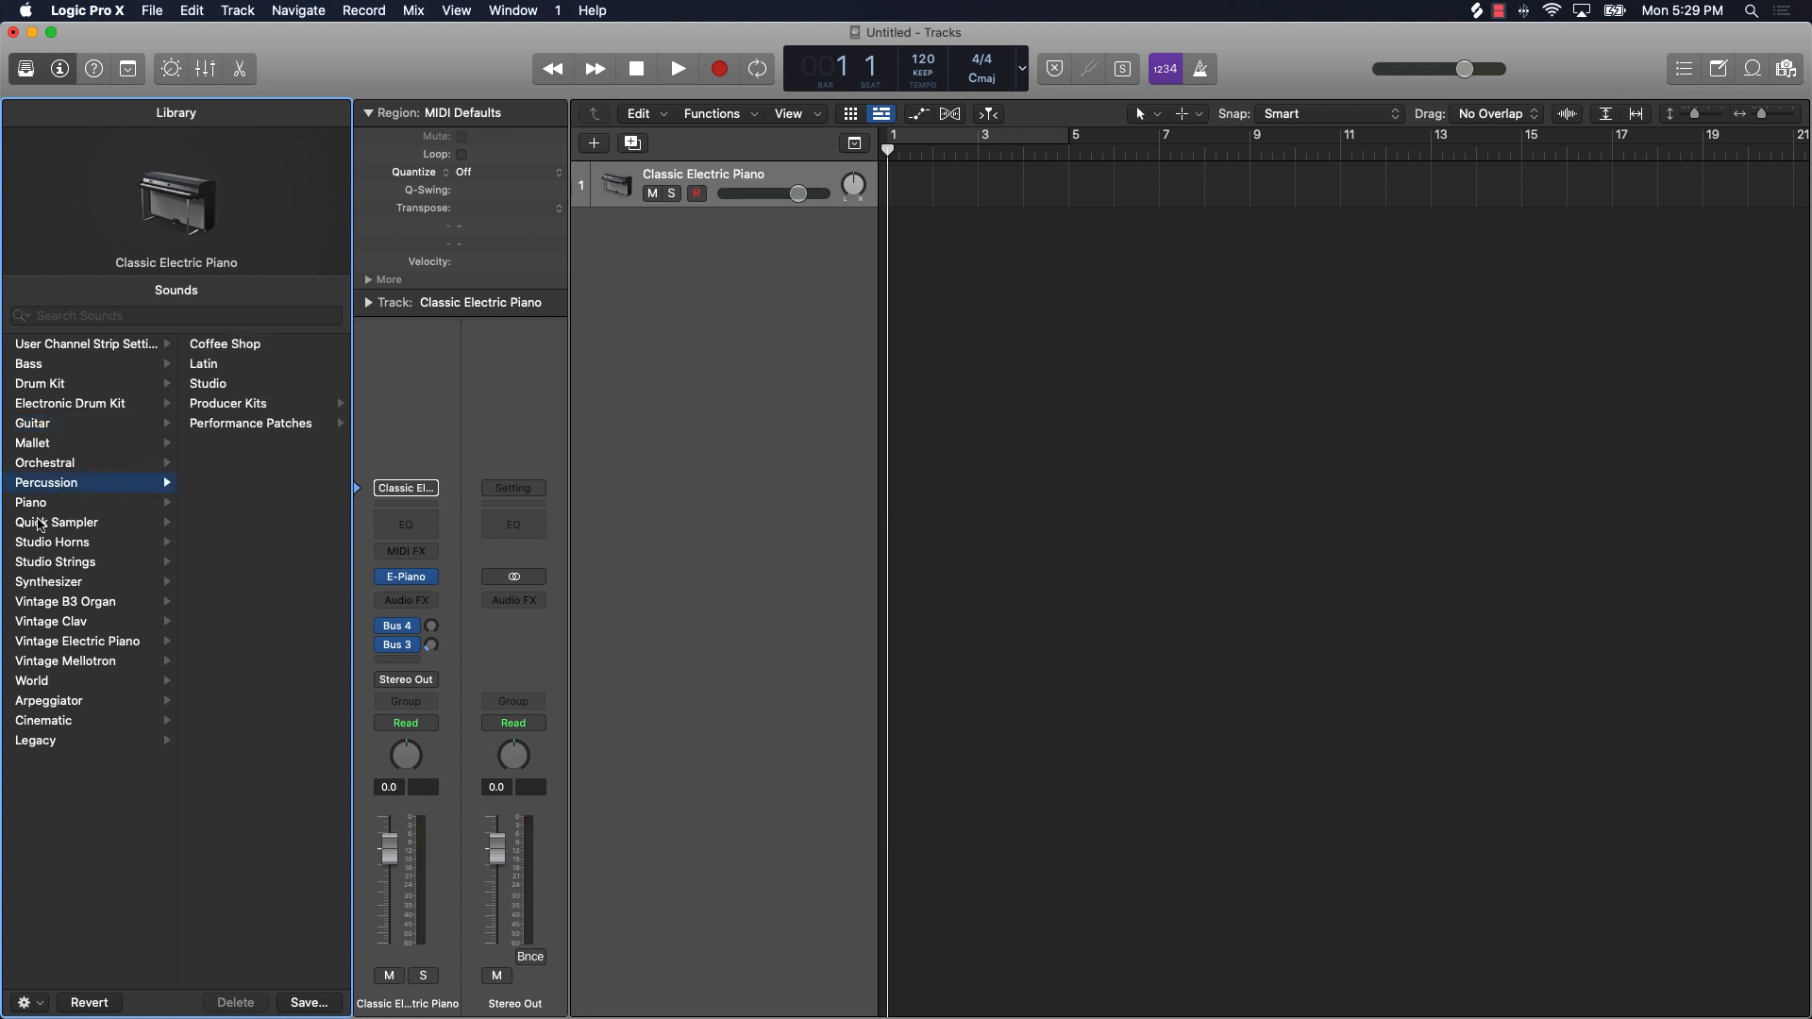
left_click(53, 525)
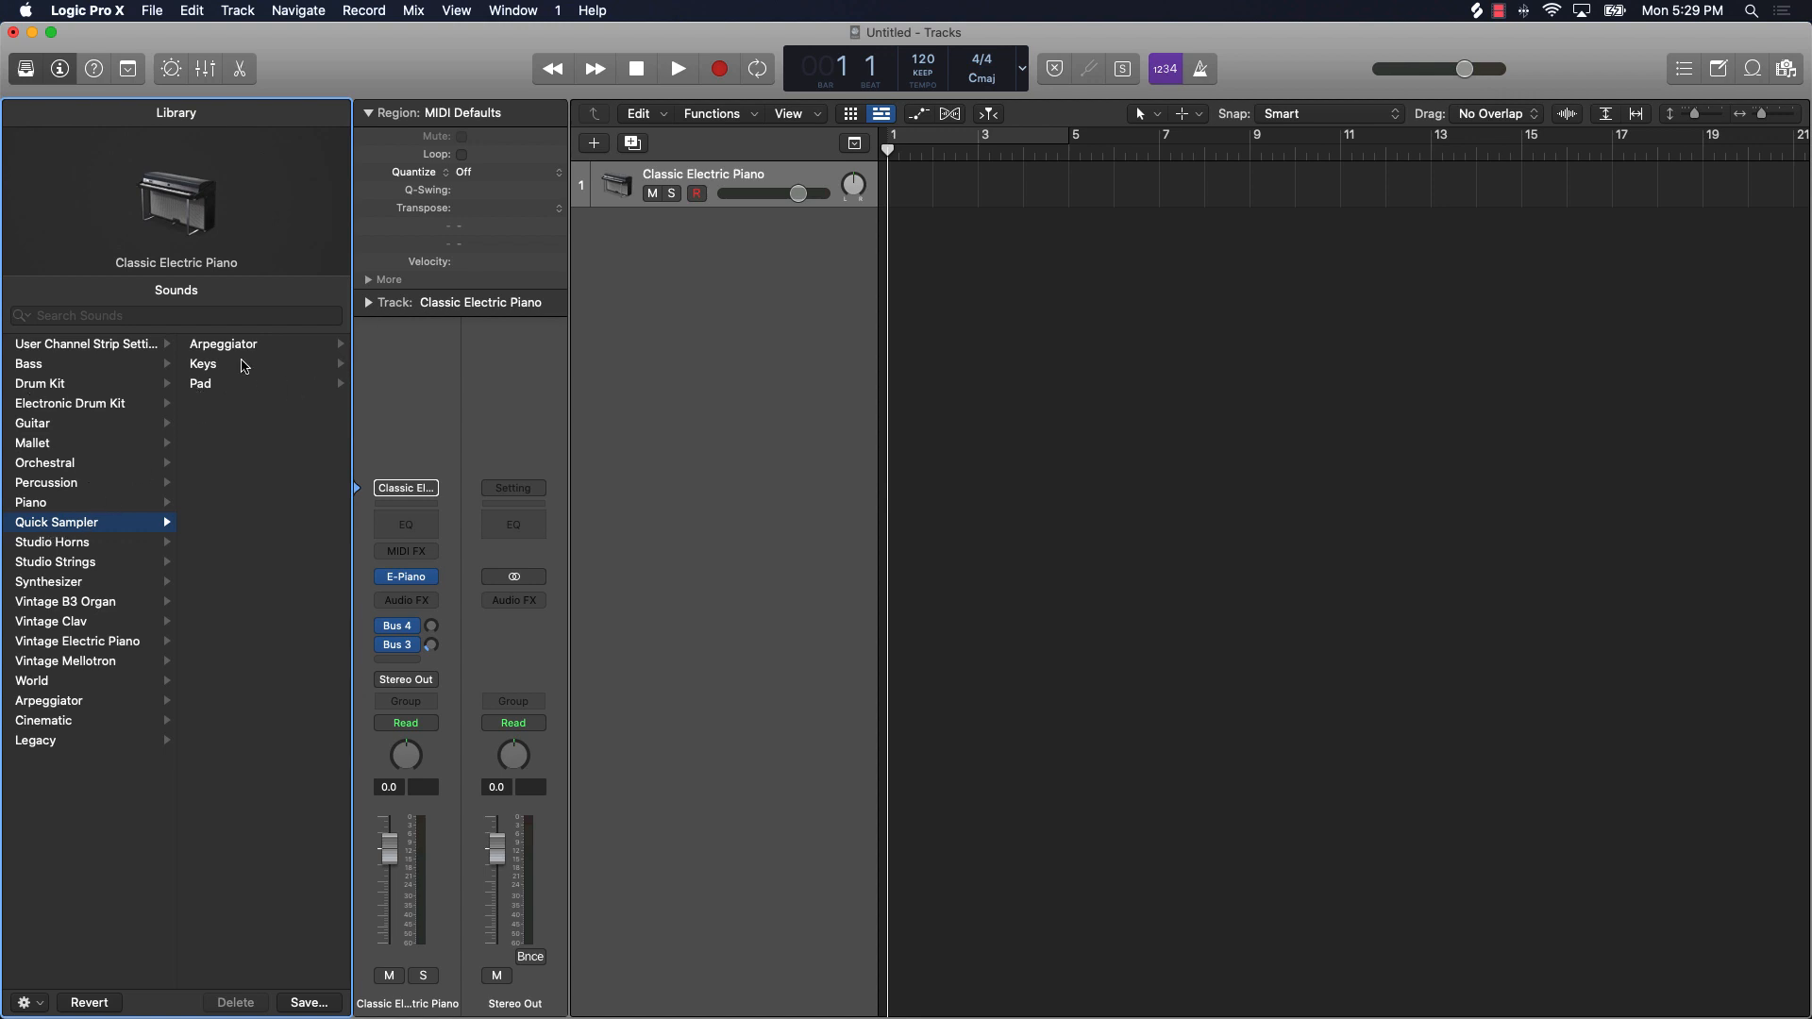
left_click(205, 385)
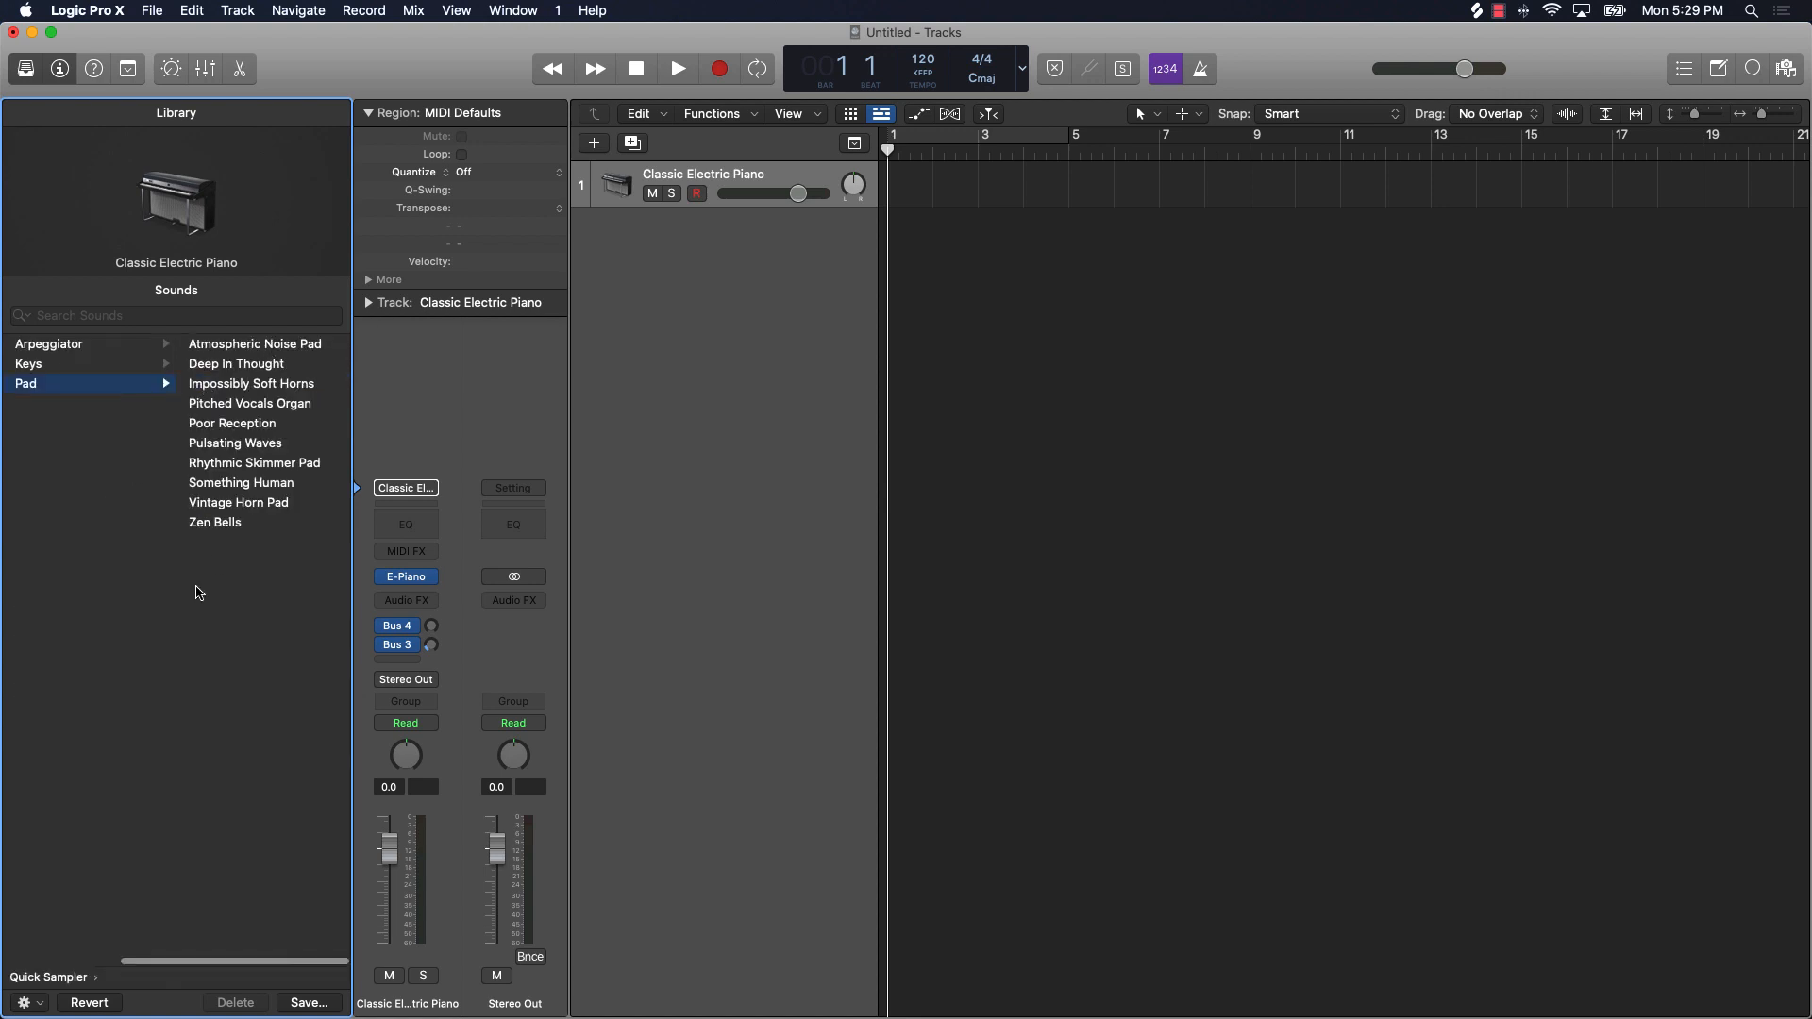
scroll(194, 591, "left", 5)
left_click(92, 579)
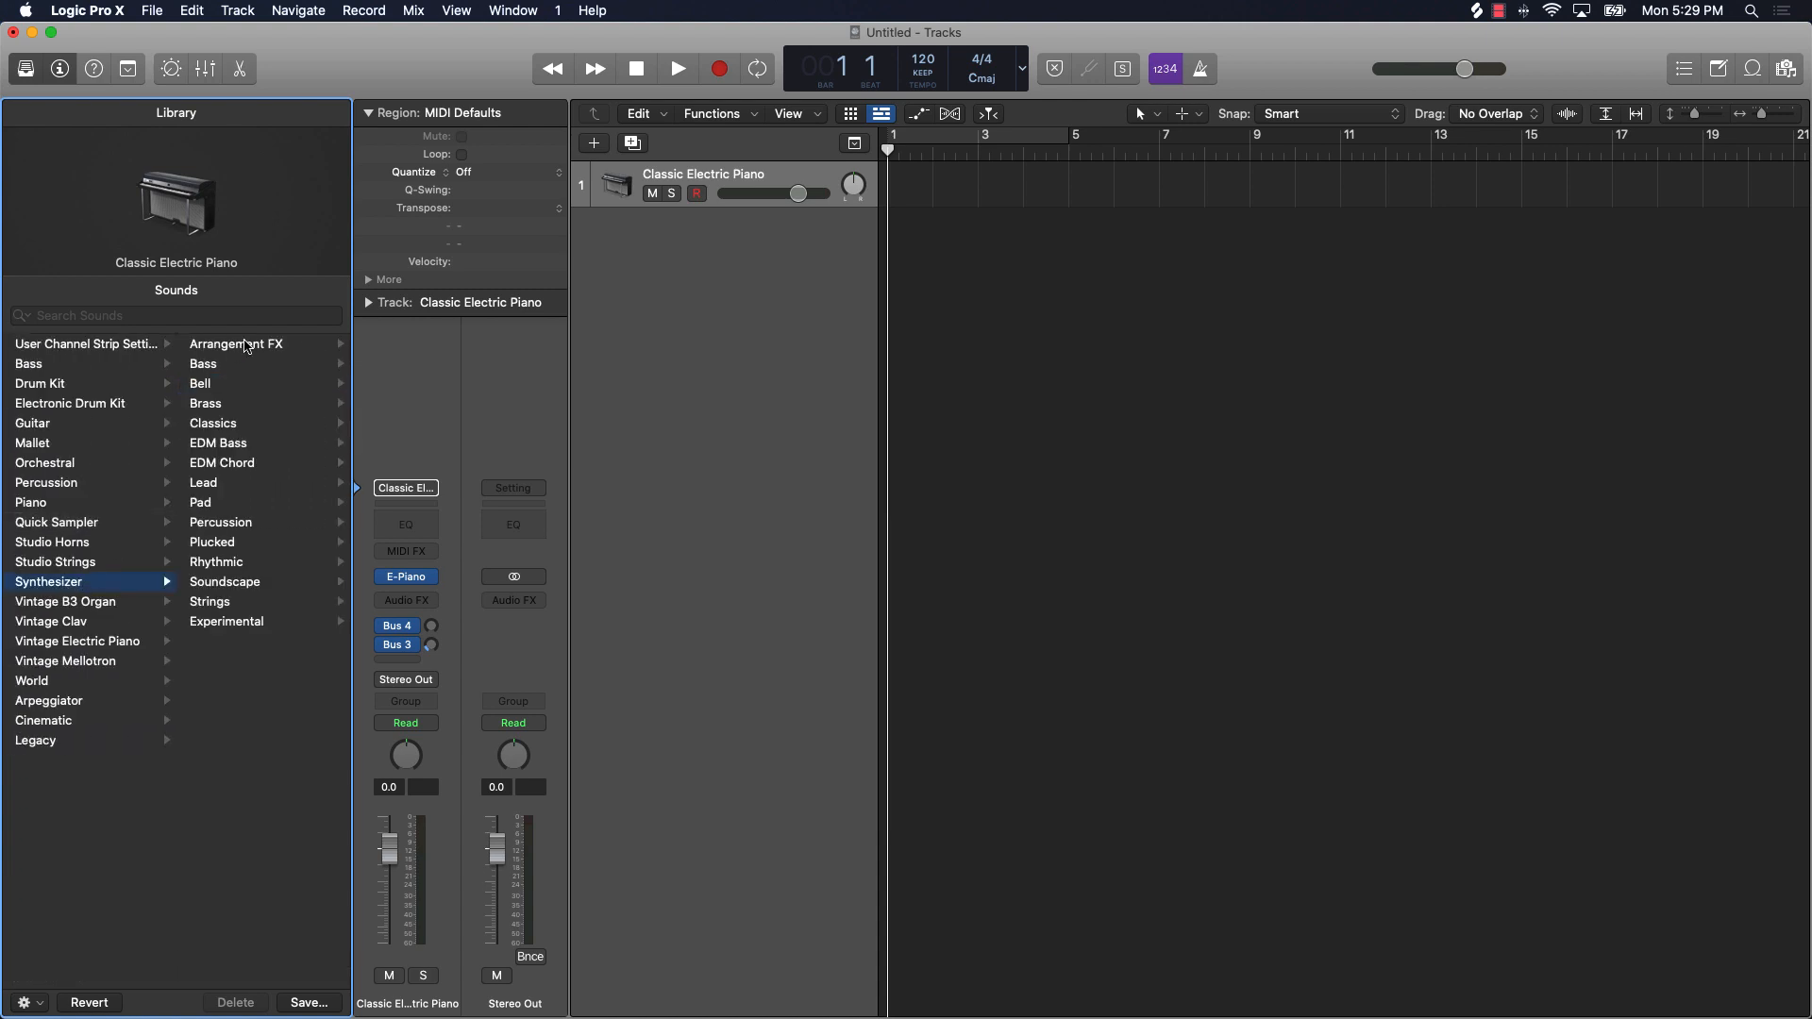
left_click(213, 384)
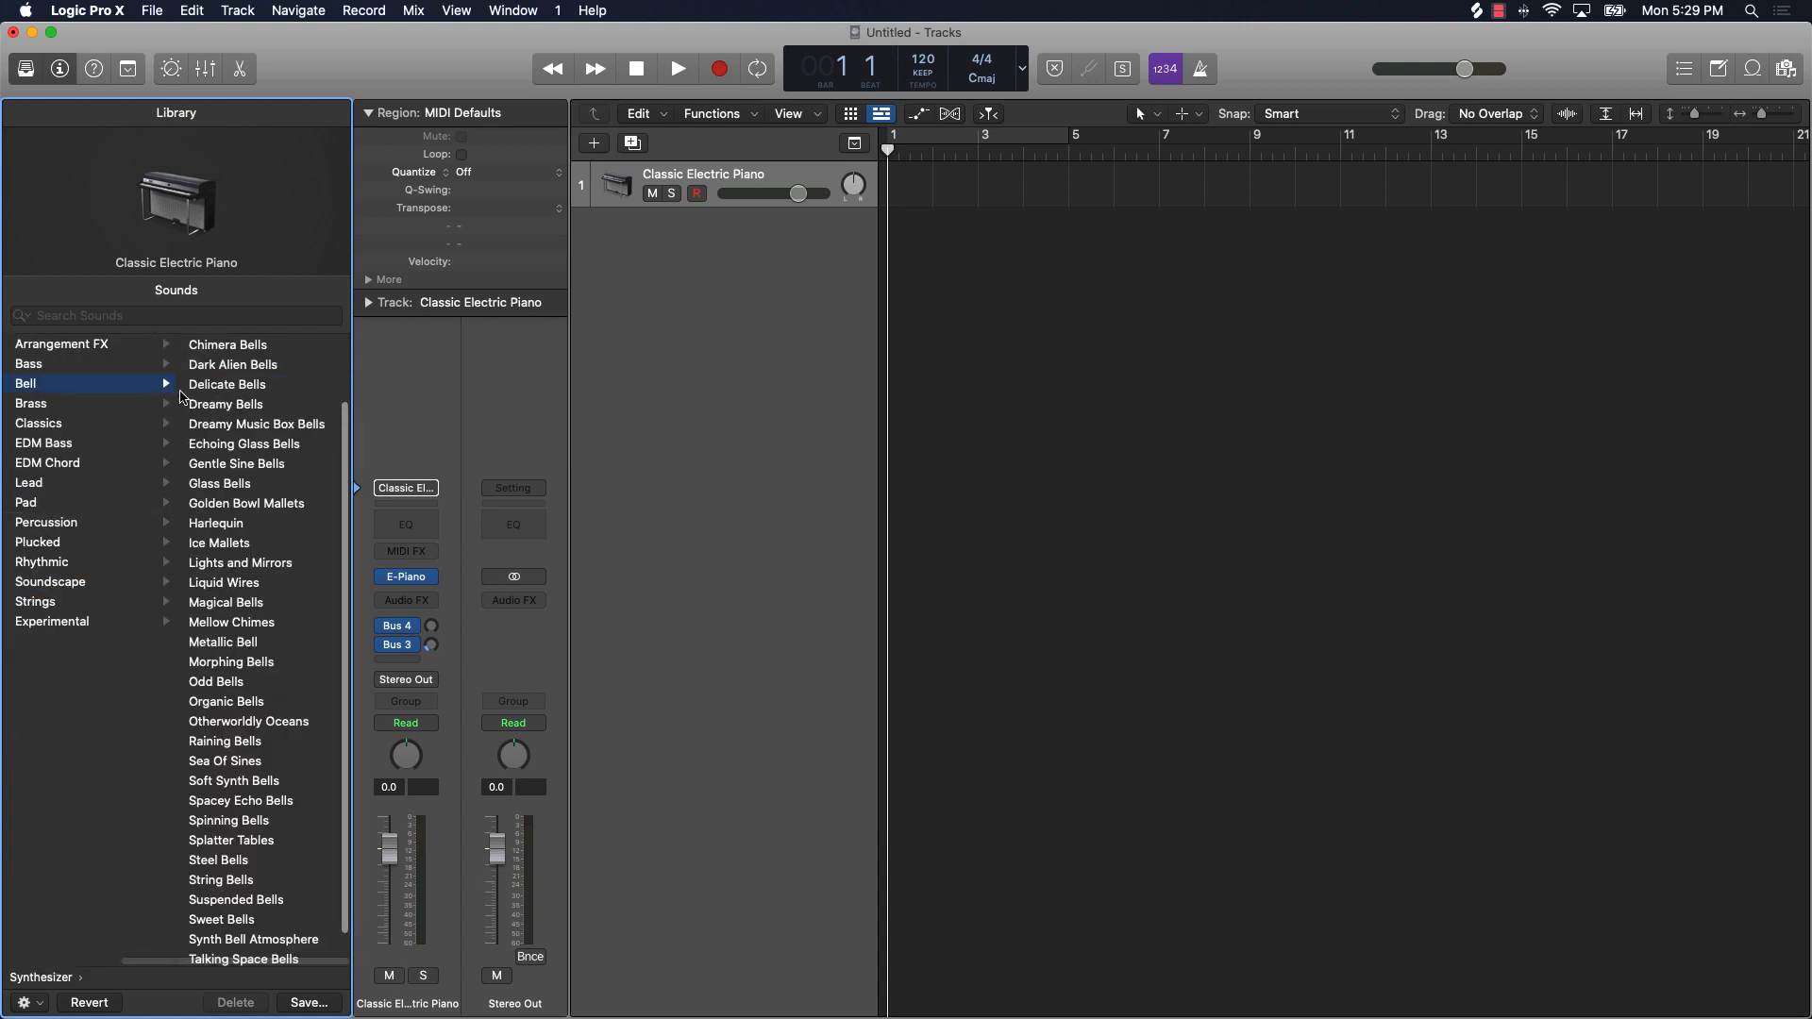
scroll(135, 570, "left", 5)
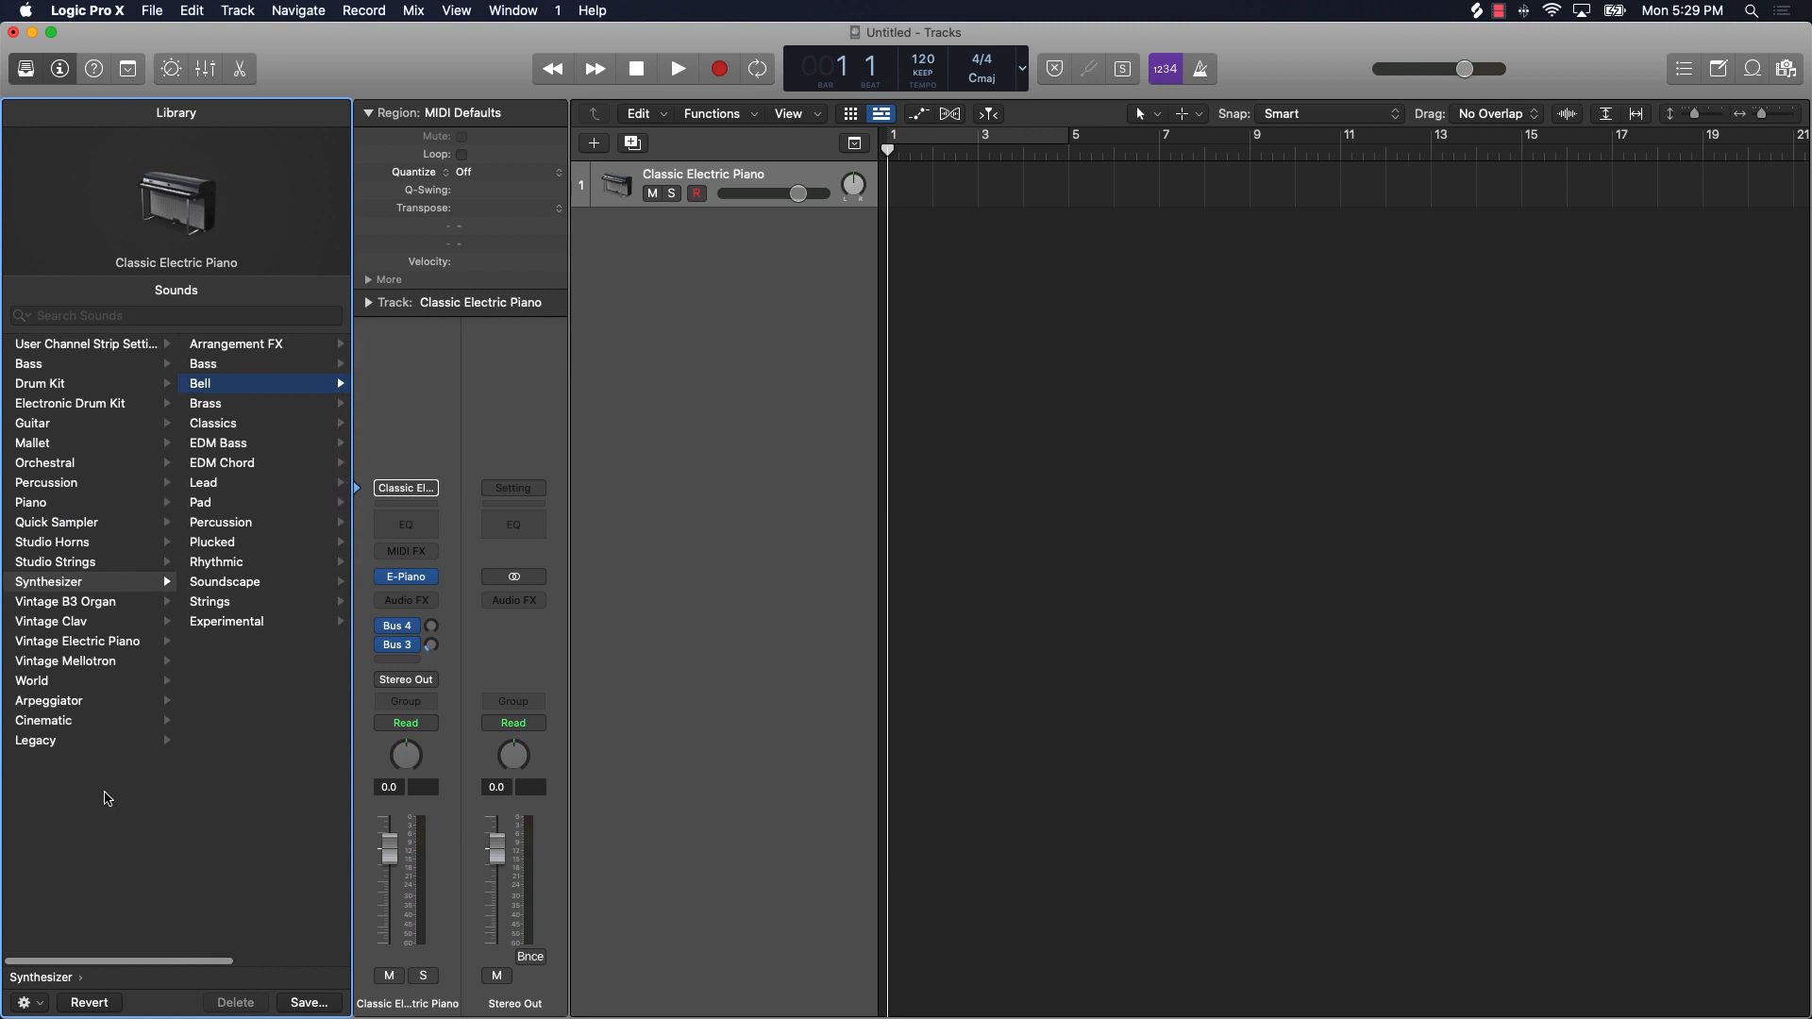
left_click(94, 904)
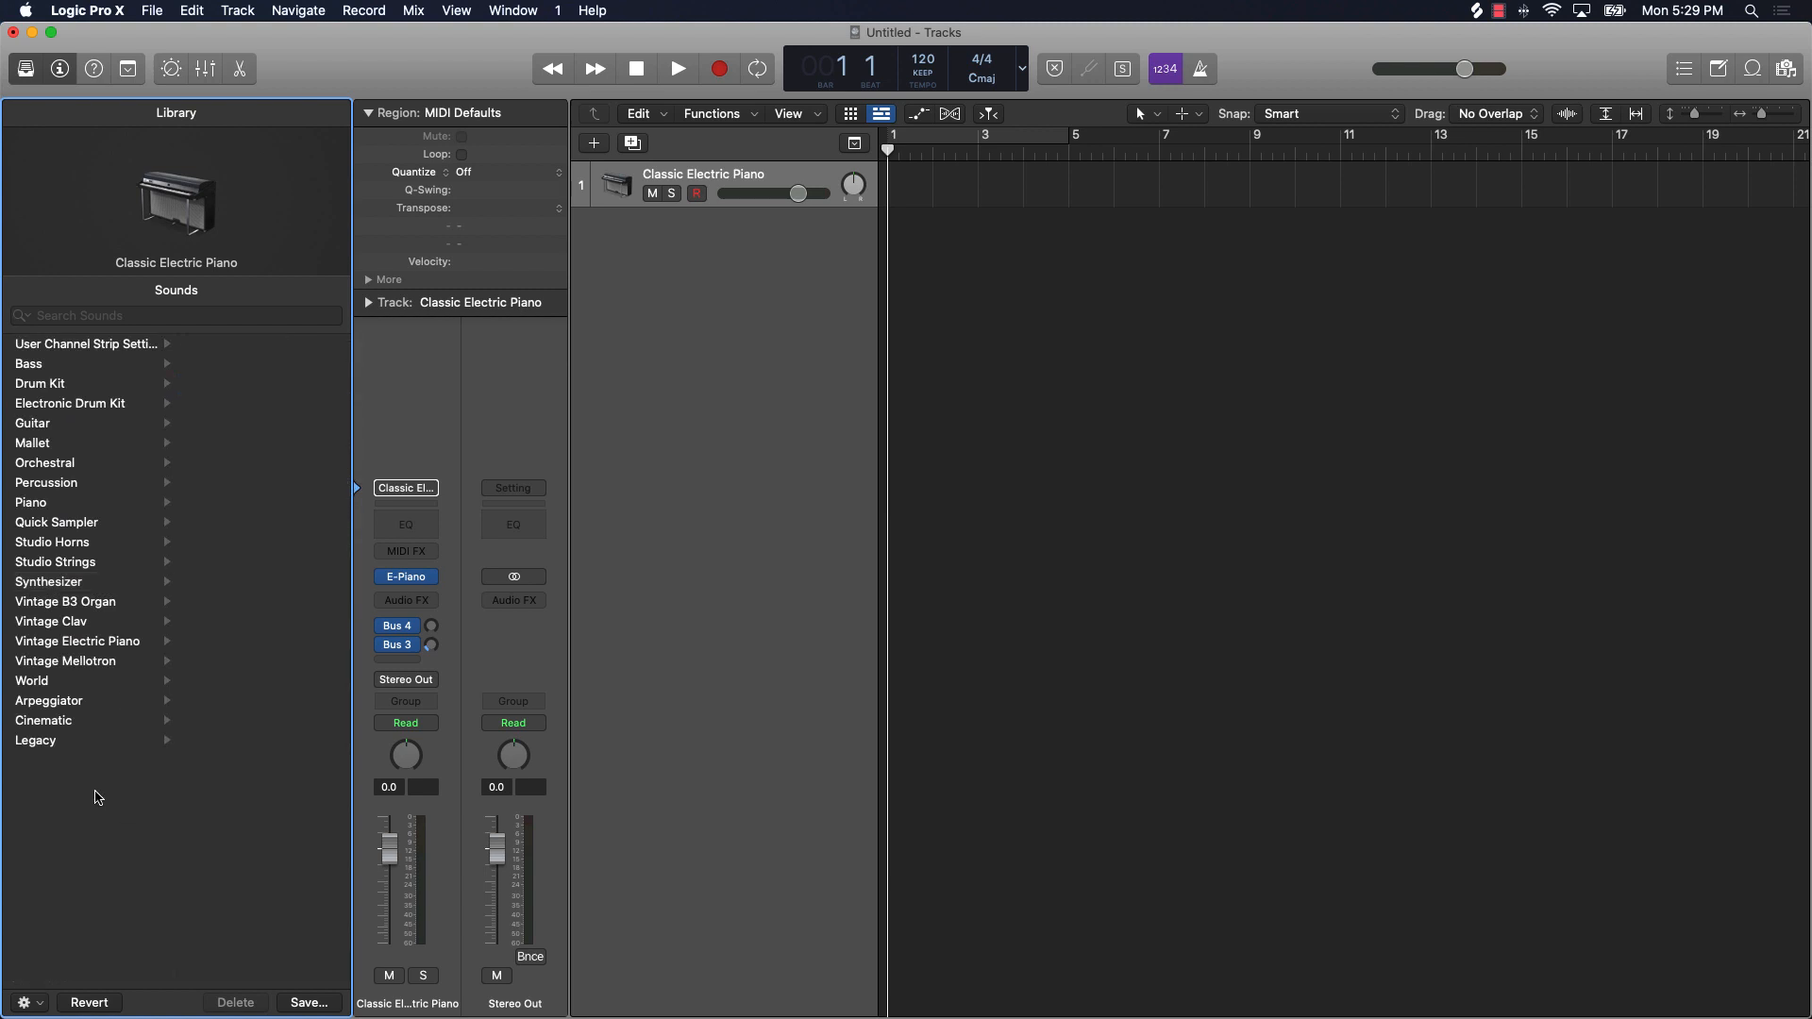
Step: Search the Library for "piano" and load the Electric Piano 1 - Warm Breeze sound on the track
left_click(70, 317)
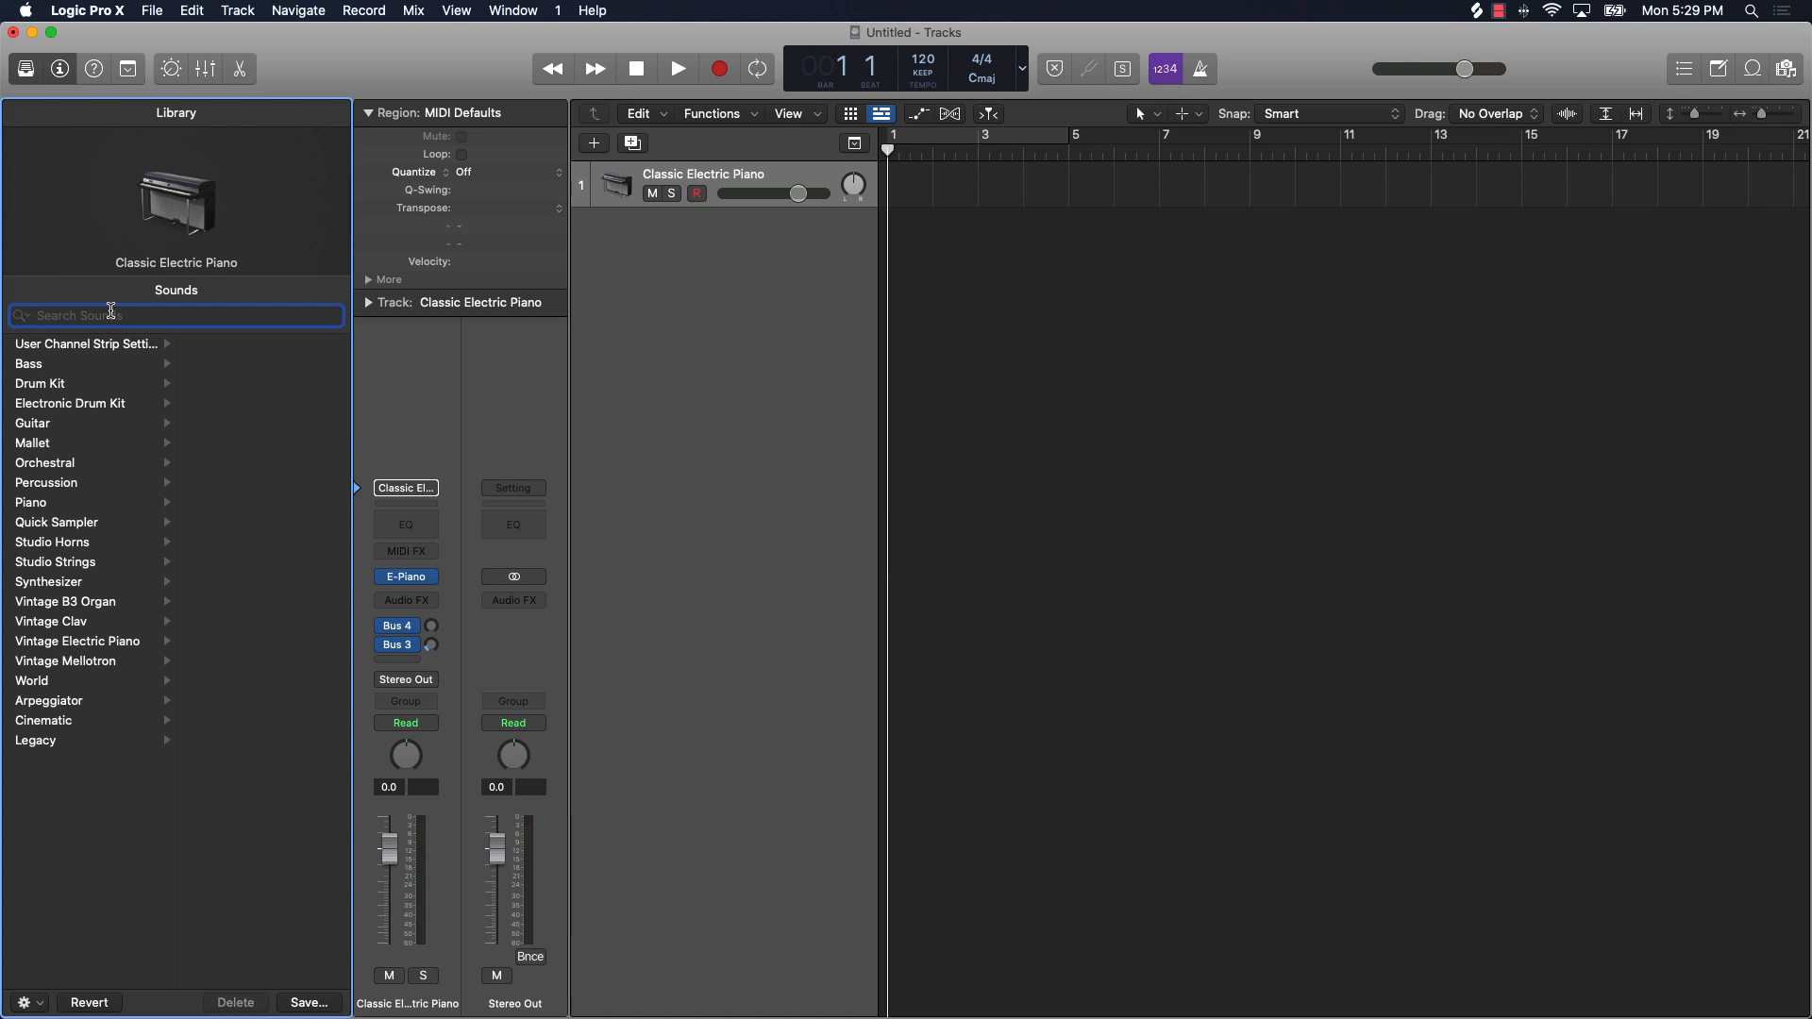
type("piano")
key("super+a")
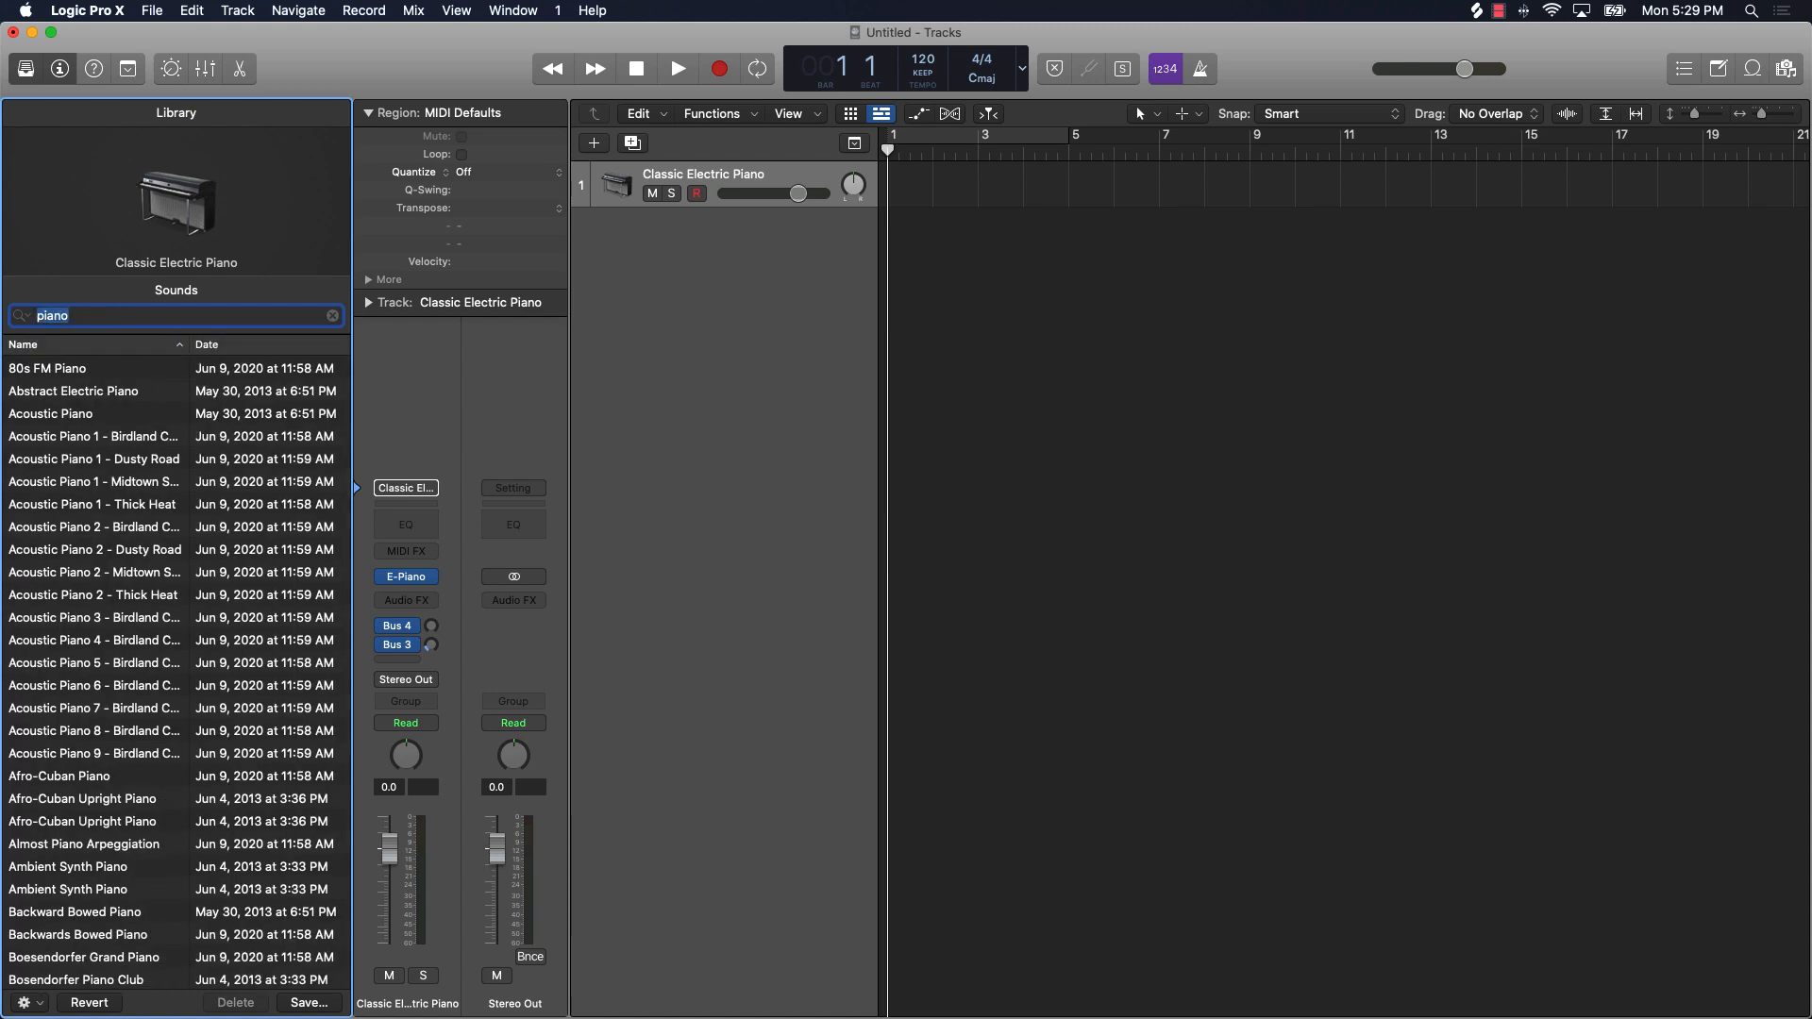
scroll(64, 590, "down", 20)
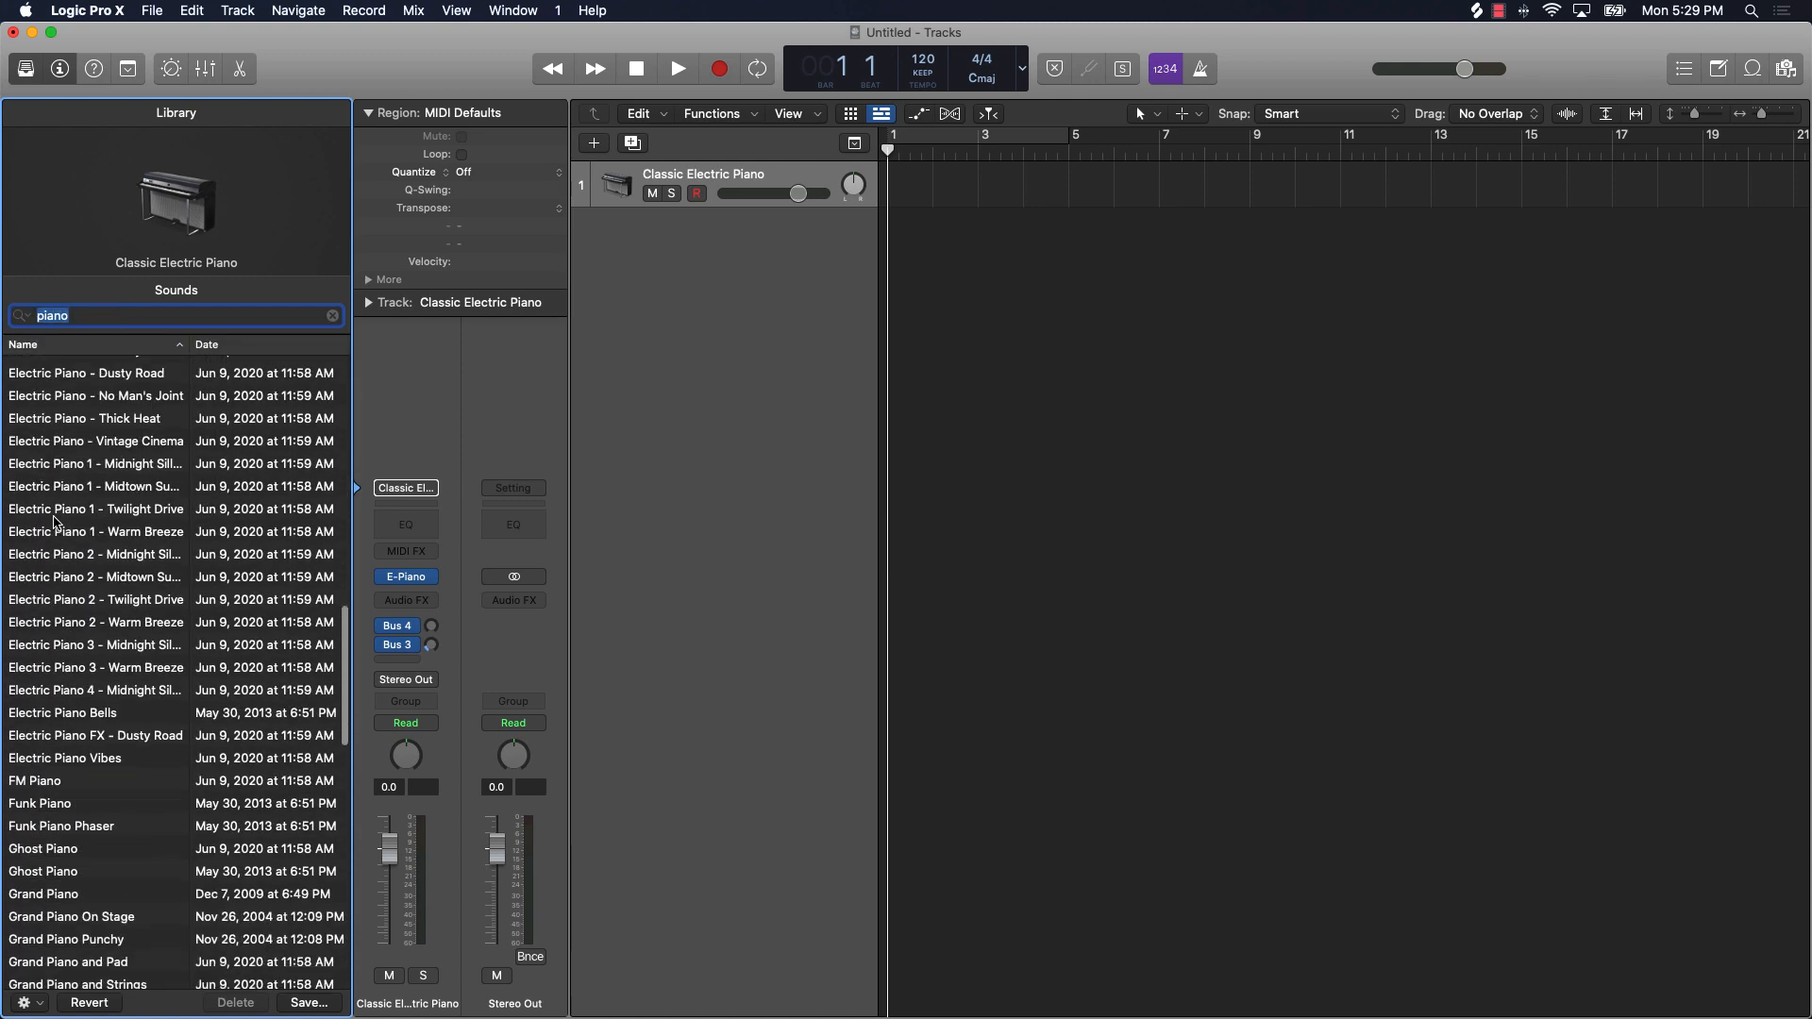
left_click(130, 385)
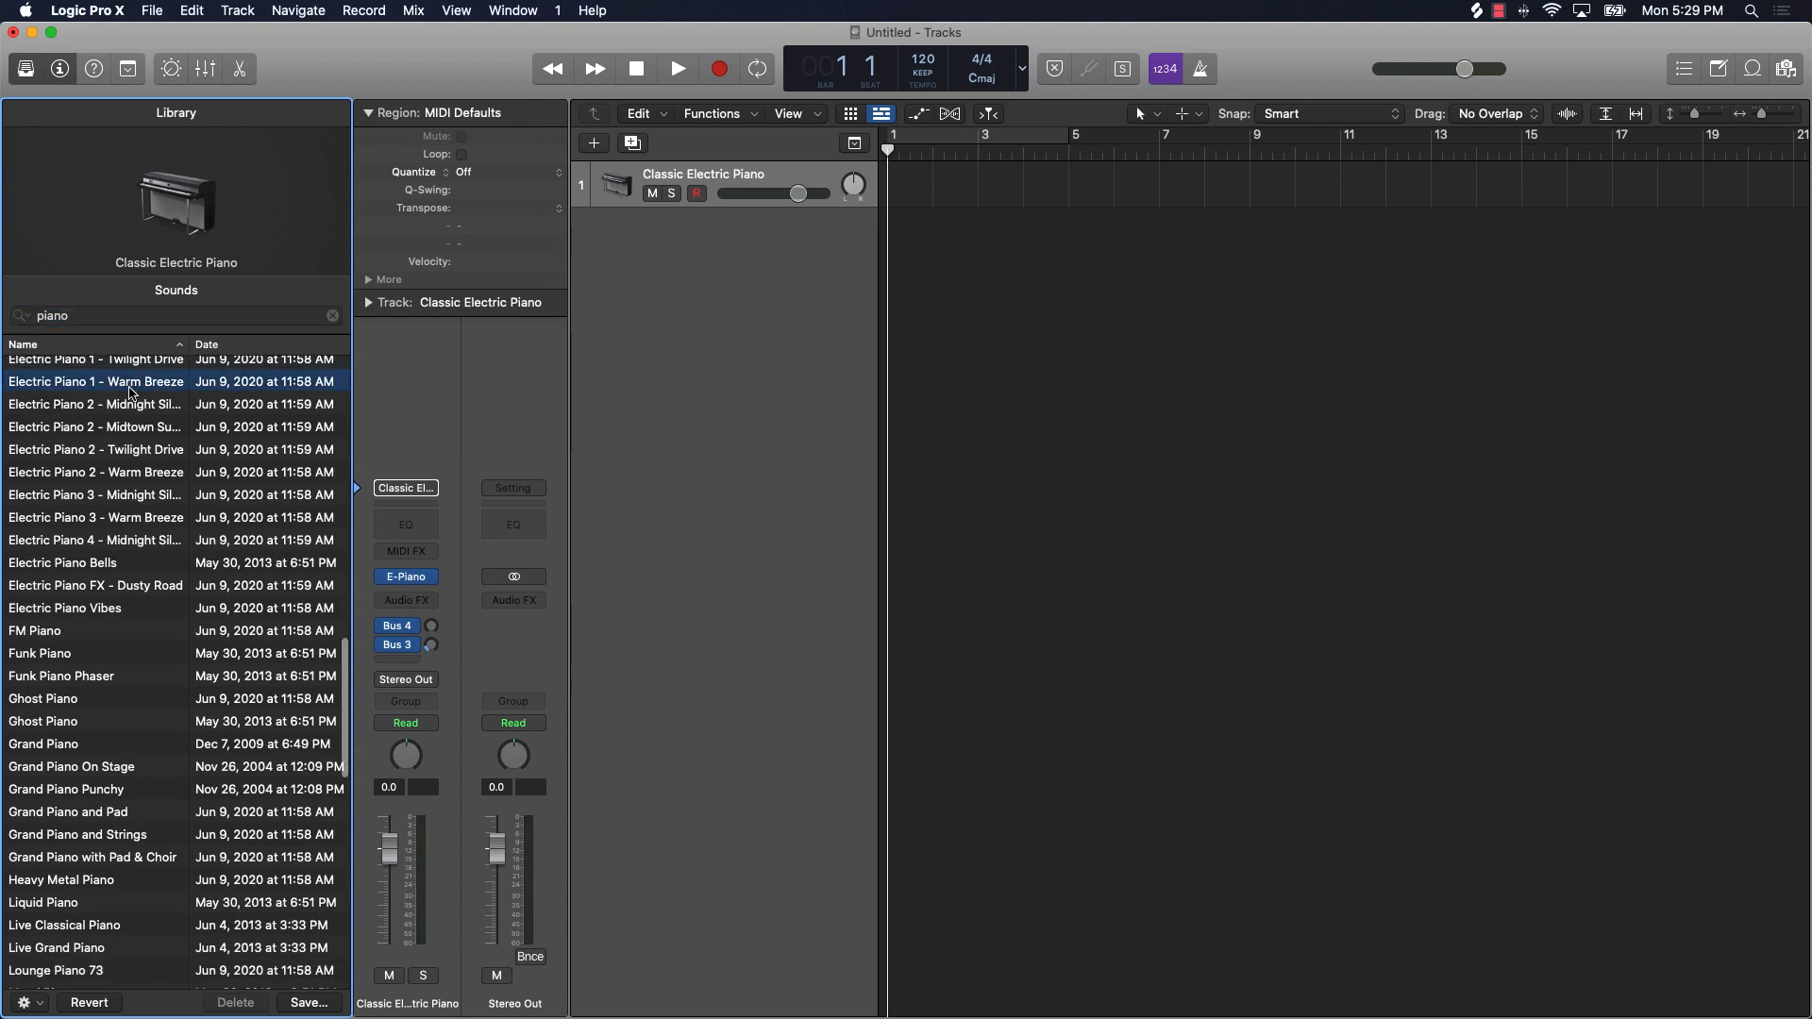
mouse_move(416, 626)
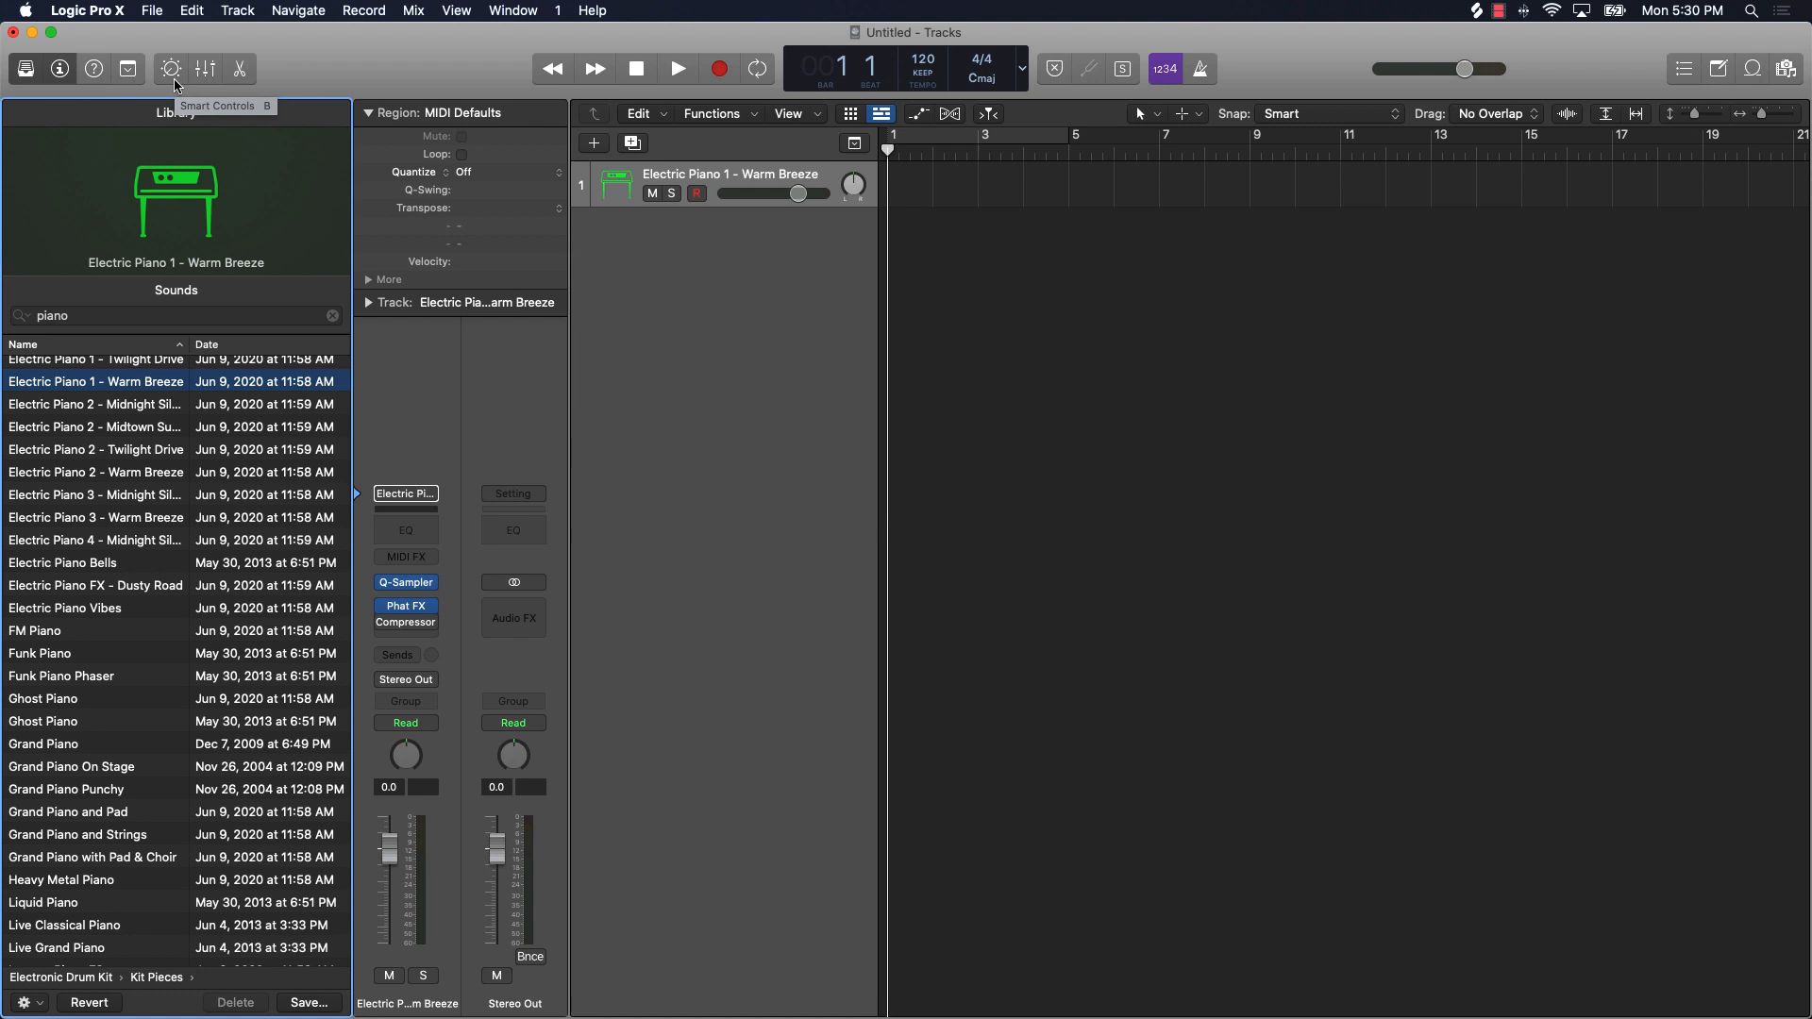
Step: Hide the Library and show it again
left_click(27, 73)
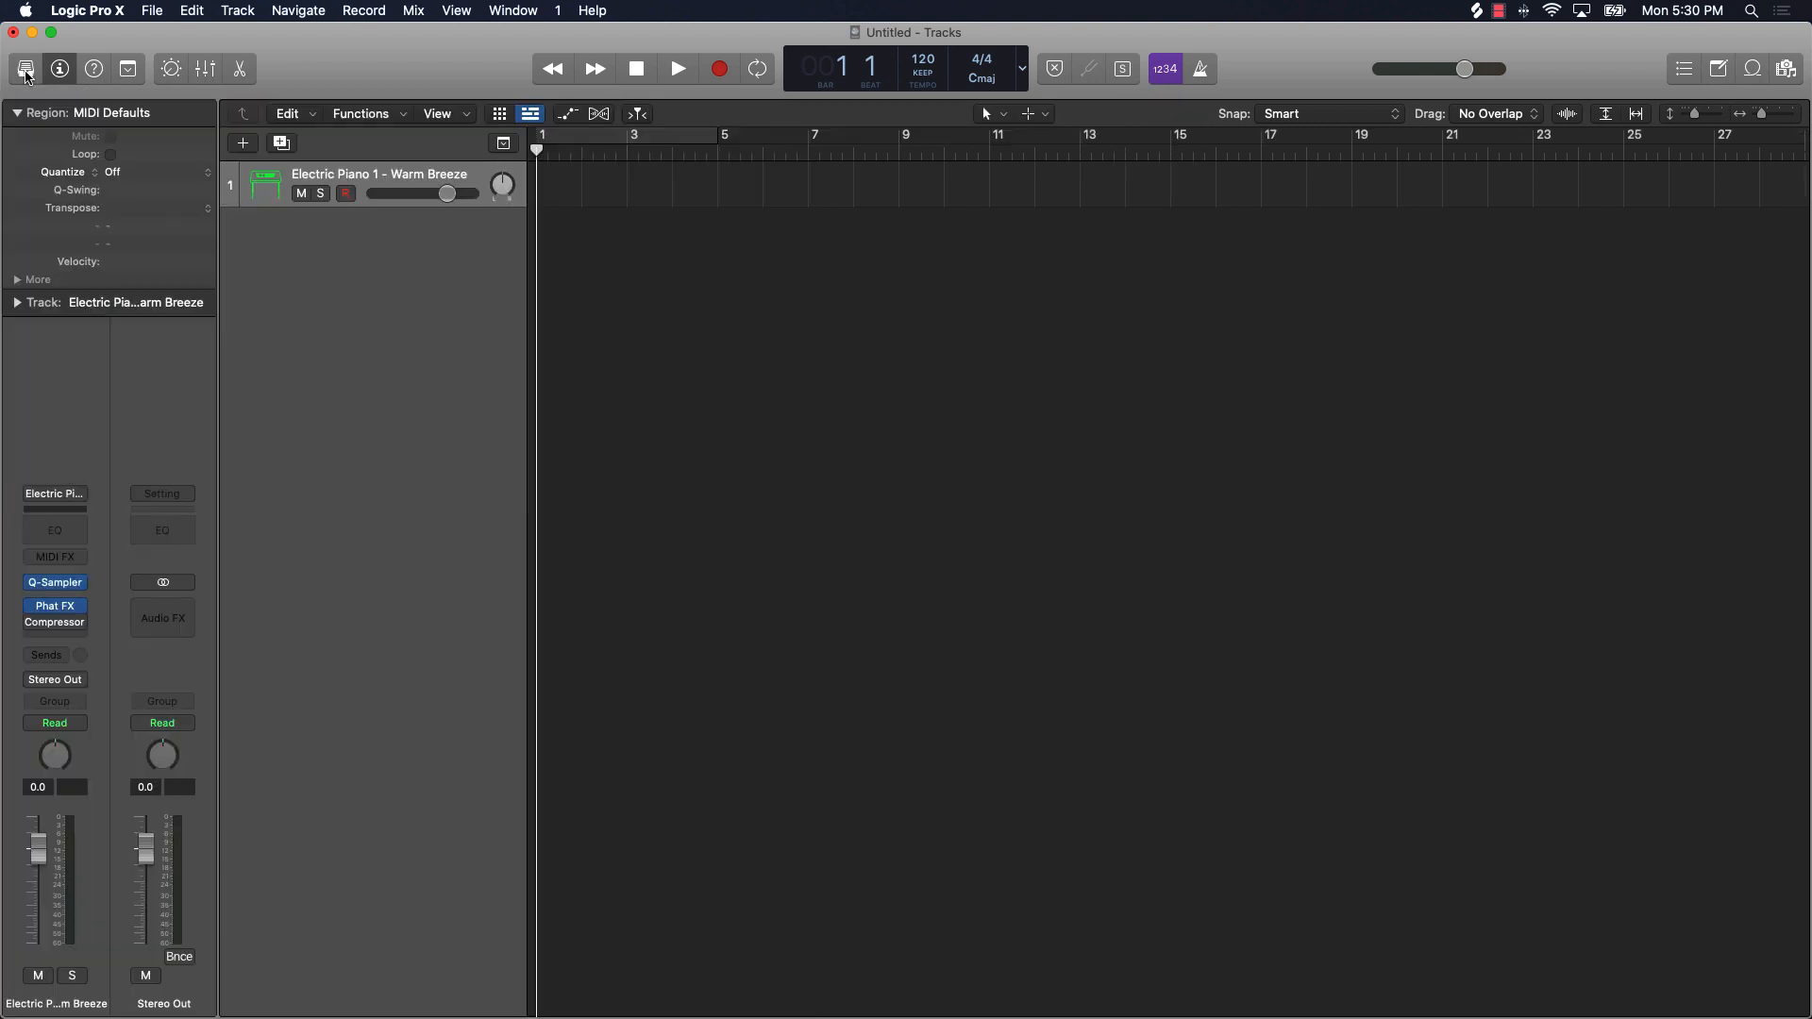
left_click(26, 72)
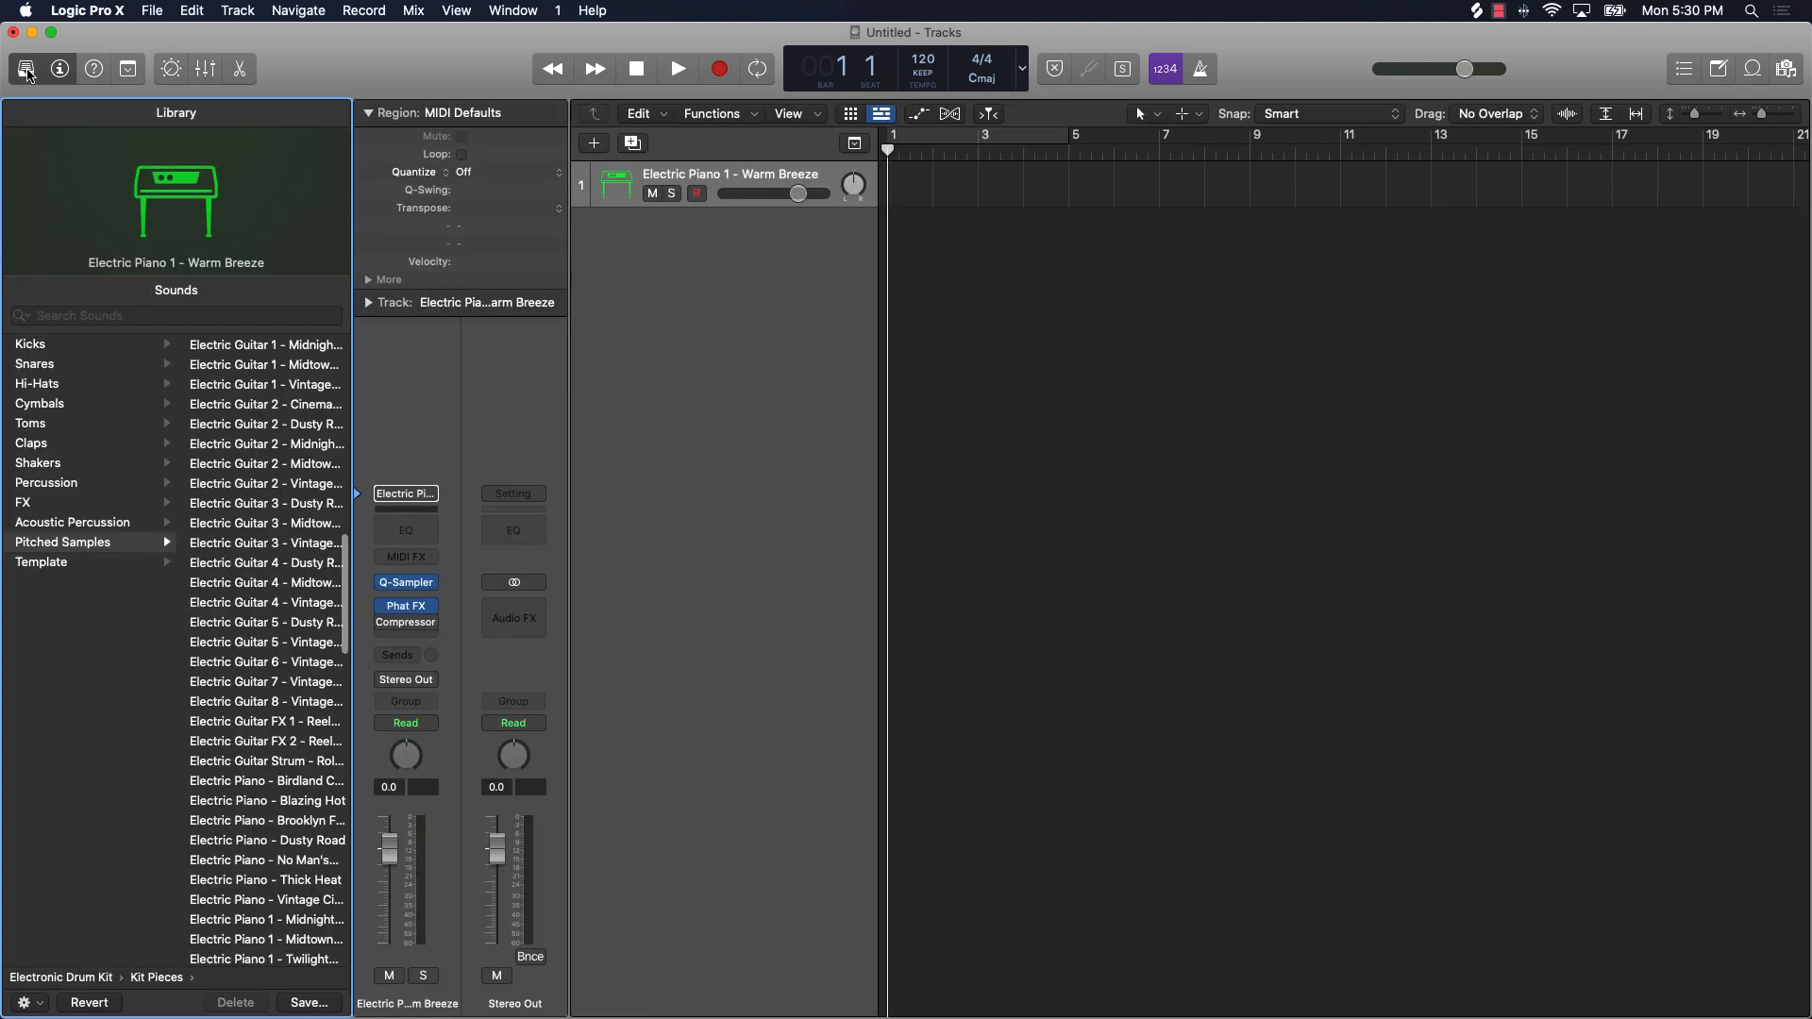
Step: Hide the Library, and hide and show the Inspector again
left_click(24, 81)
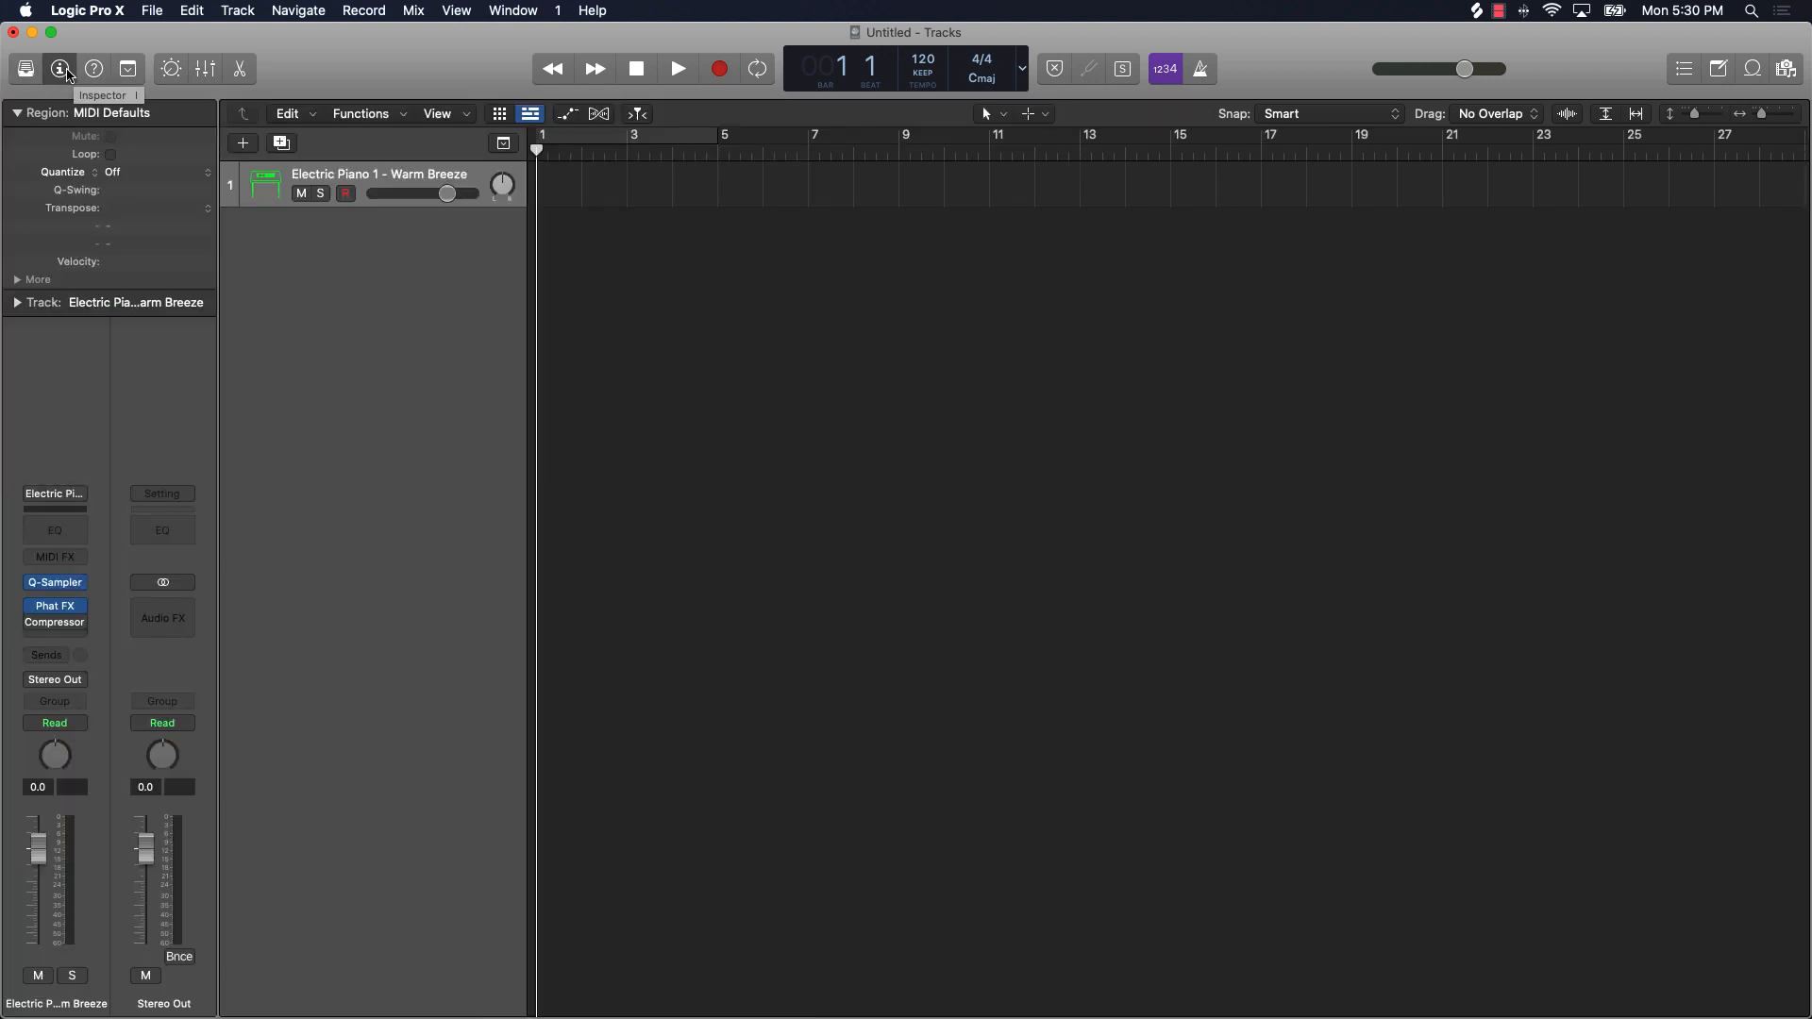
left_click(66, 74)
left_click(63, 74)
Step: Lower the Electric Piano 1 - Warm Breeze track's volume to about -1.1 dB and hide the Inspector
mouse_move(37, 849)
left_mouse_down()
mouse_move(38, 895)
mouse_move(38, 850)
left_mouse_up()
mouse_move(451, 194)
left_mouse_down()
mouse_move(415, 194)
mouse_move(443, 193)
left_mouse_up()
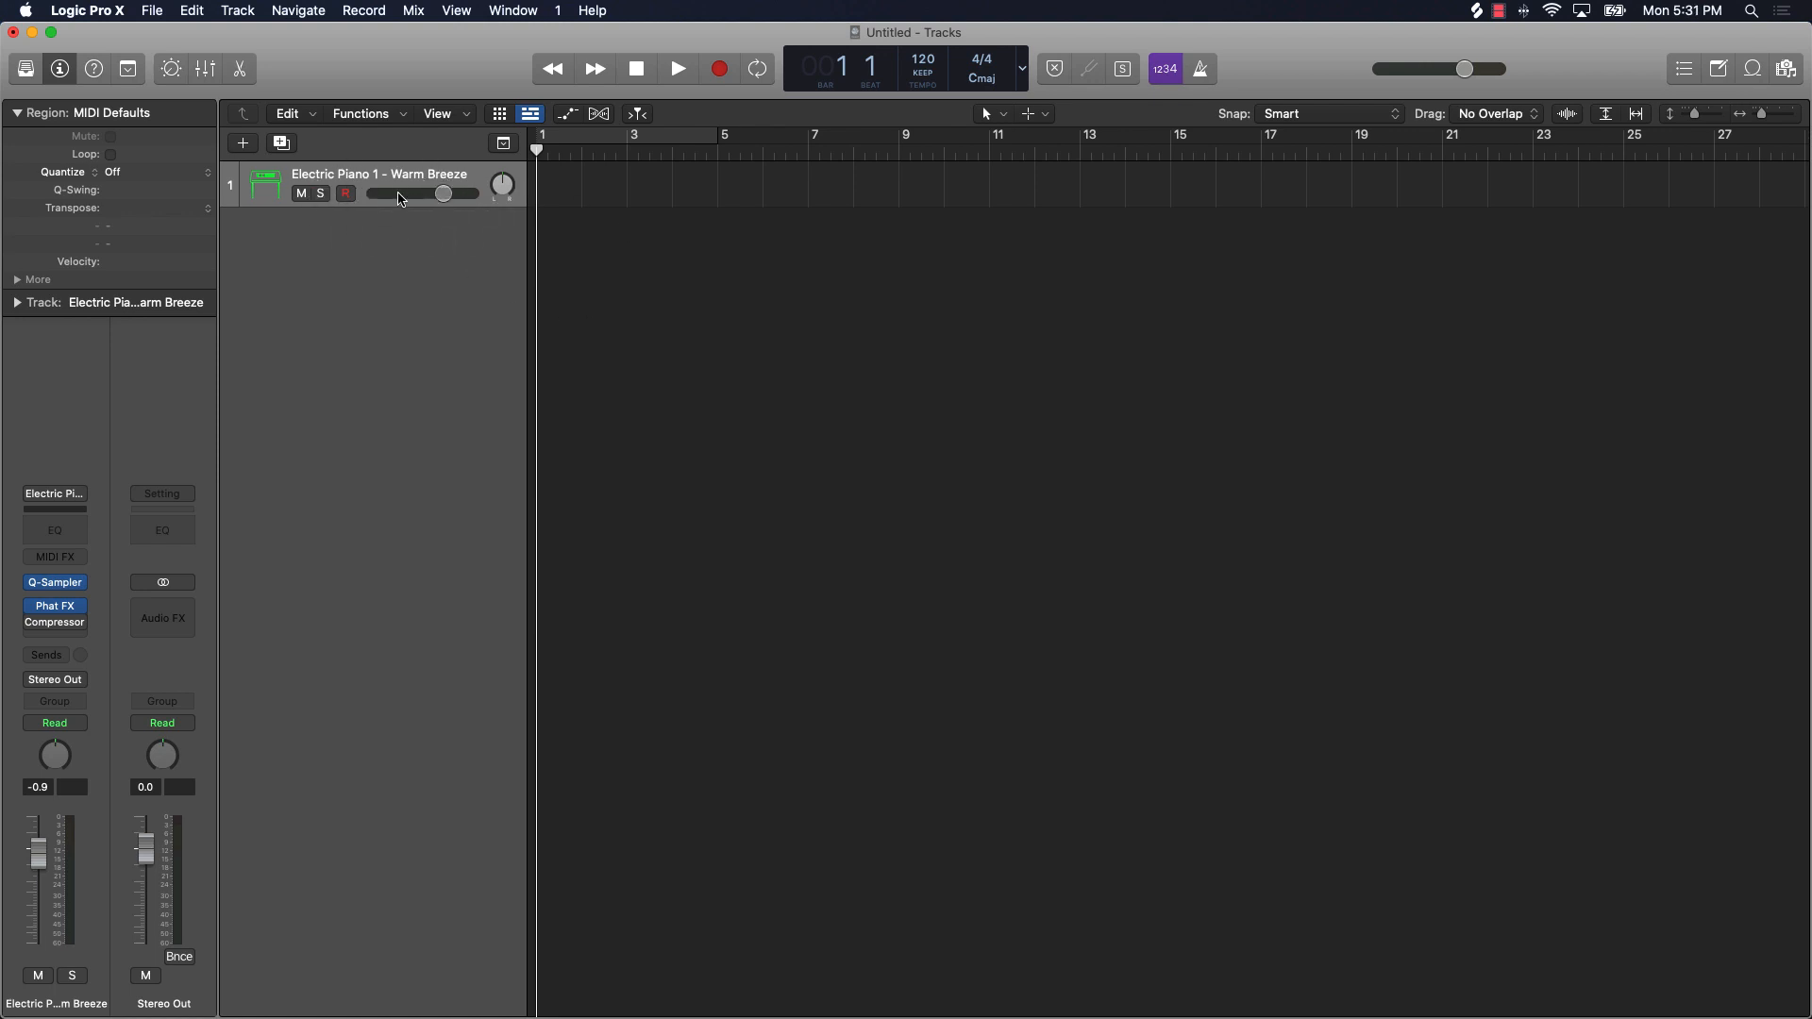
left_click_drag(444, 197, 443, 194)
left_click(59, 69)
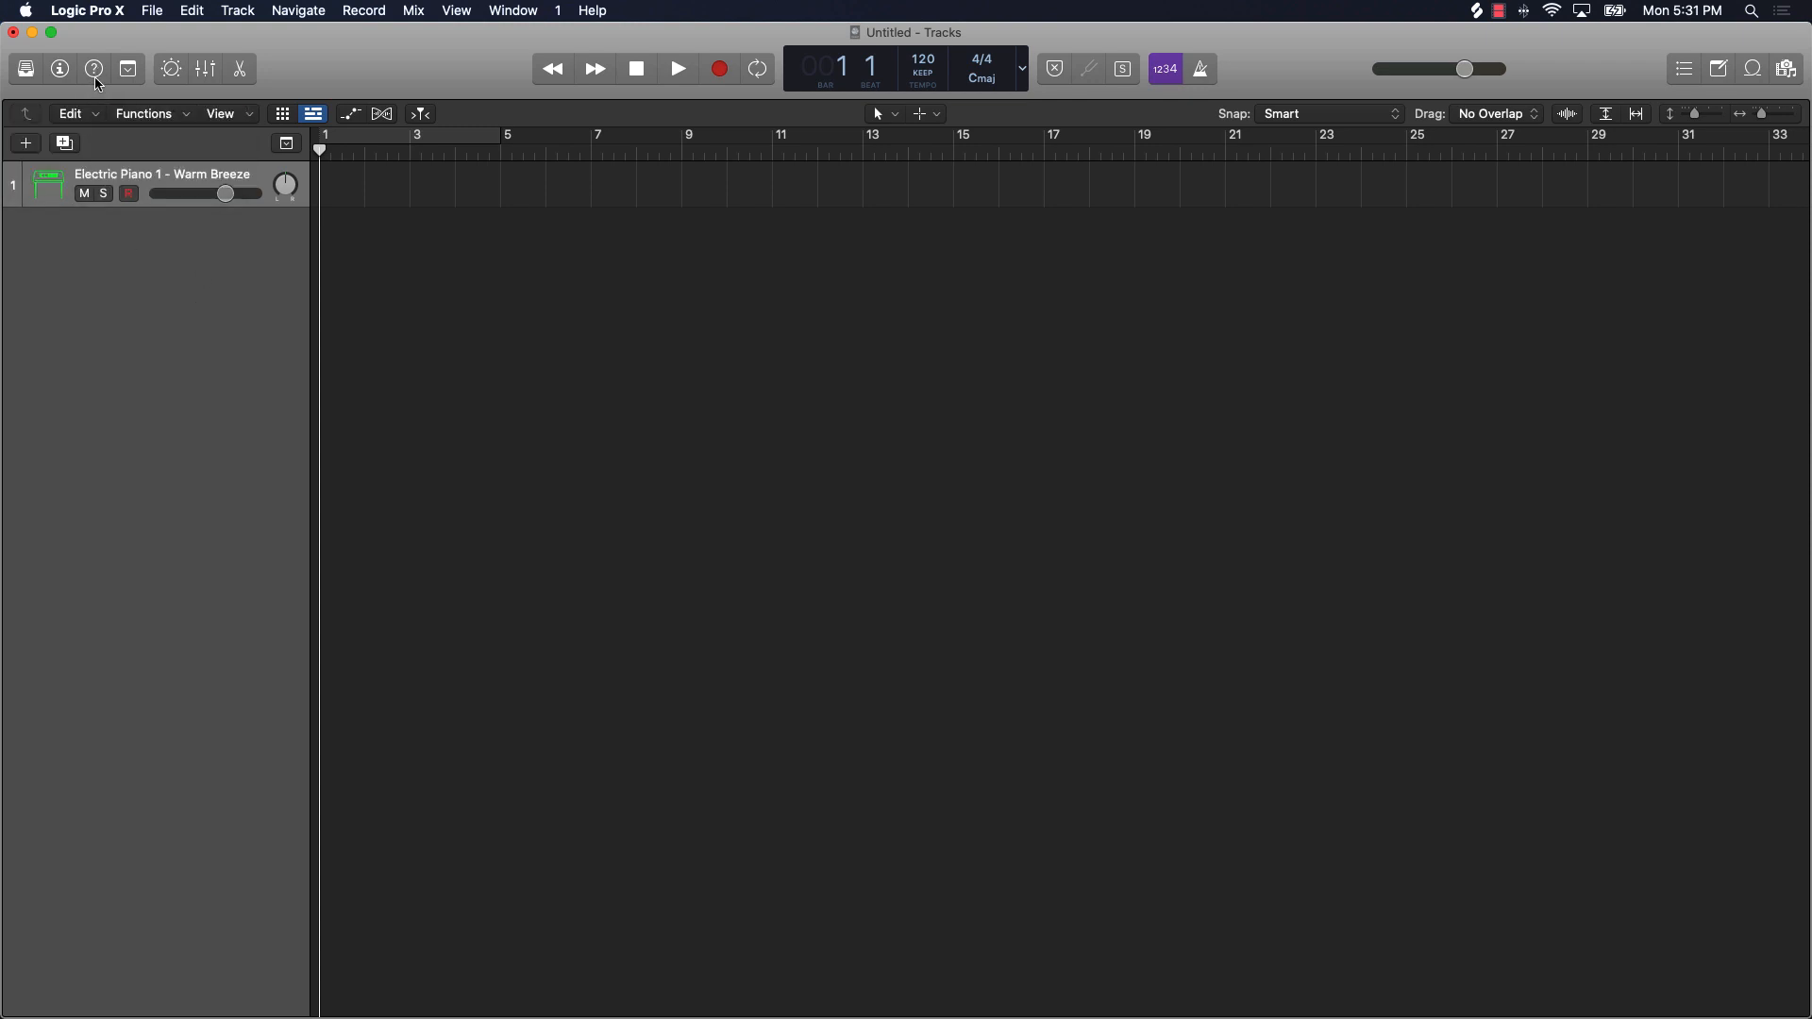
Step: Turn on Quick Help and move the playhead to bar 22
left_click(96, 79)
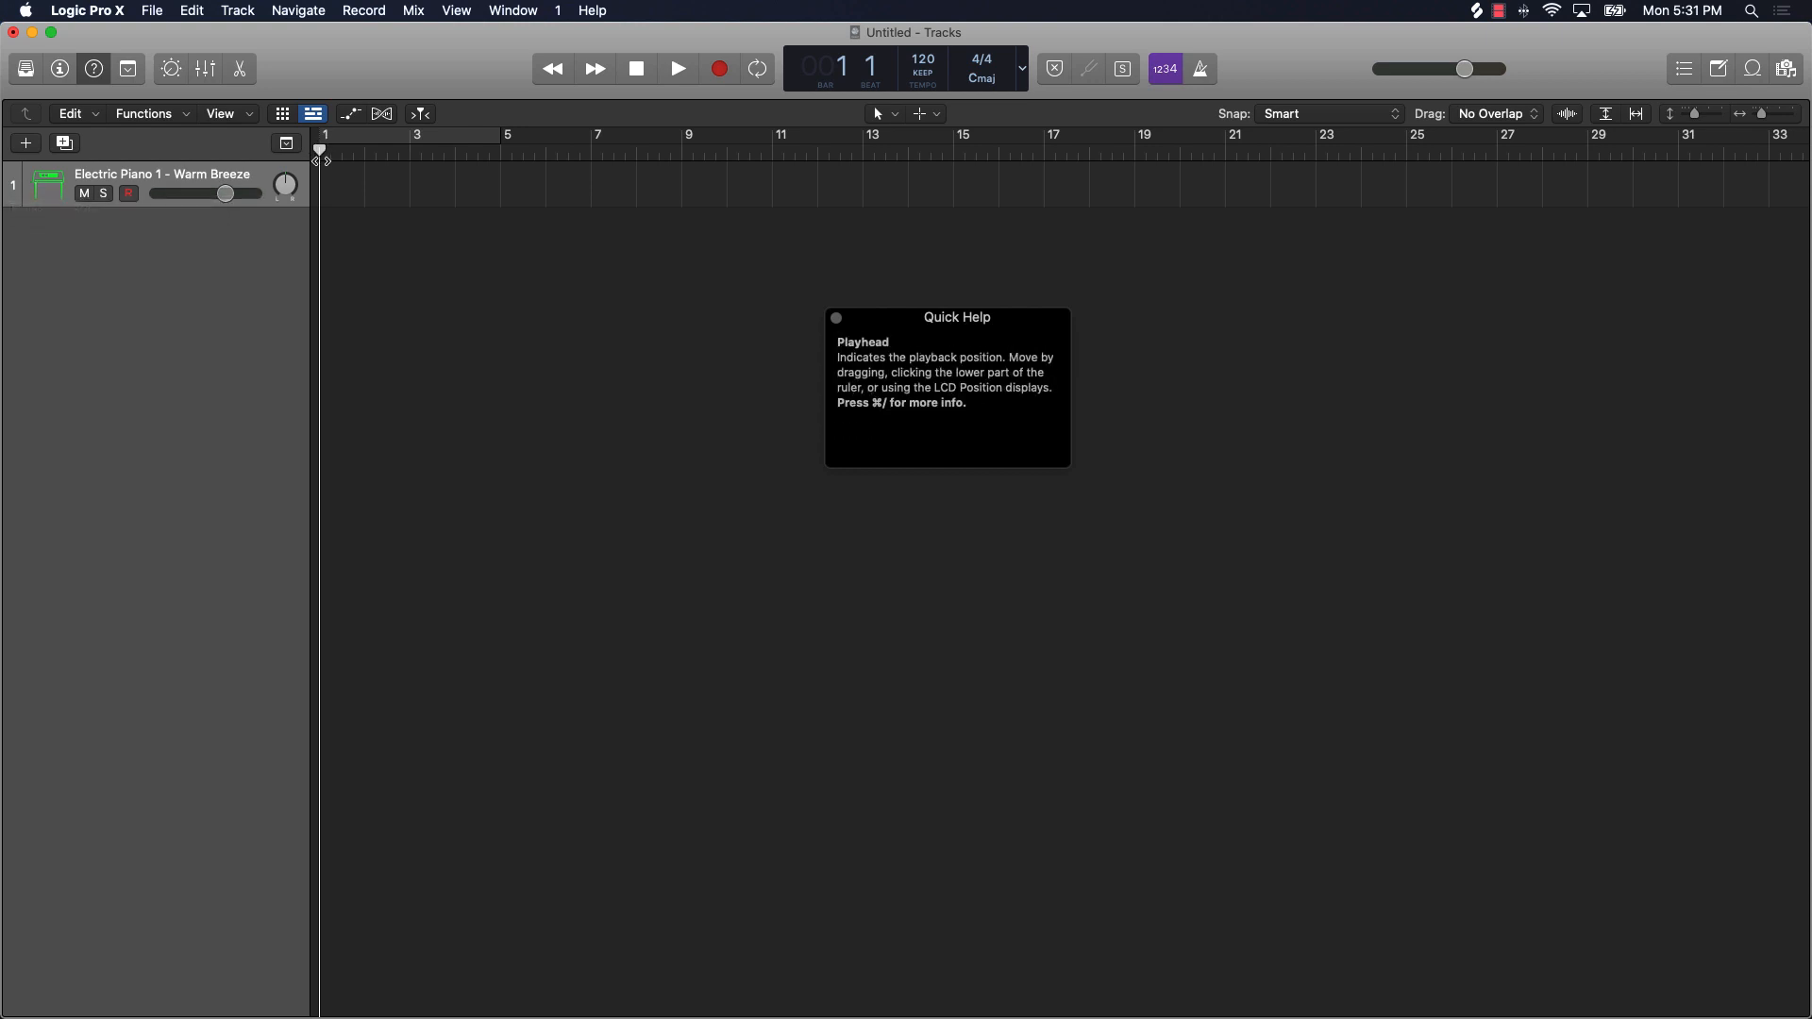
left_click_drag(318, 151, 1271, 151)
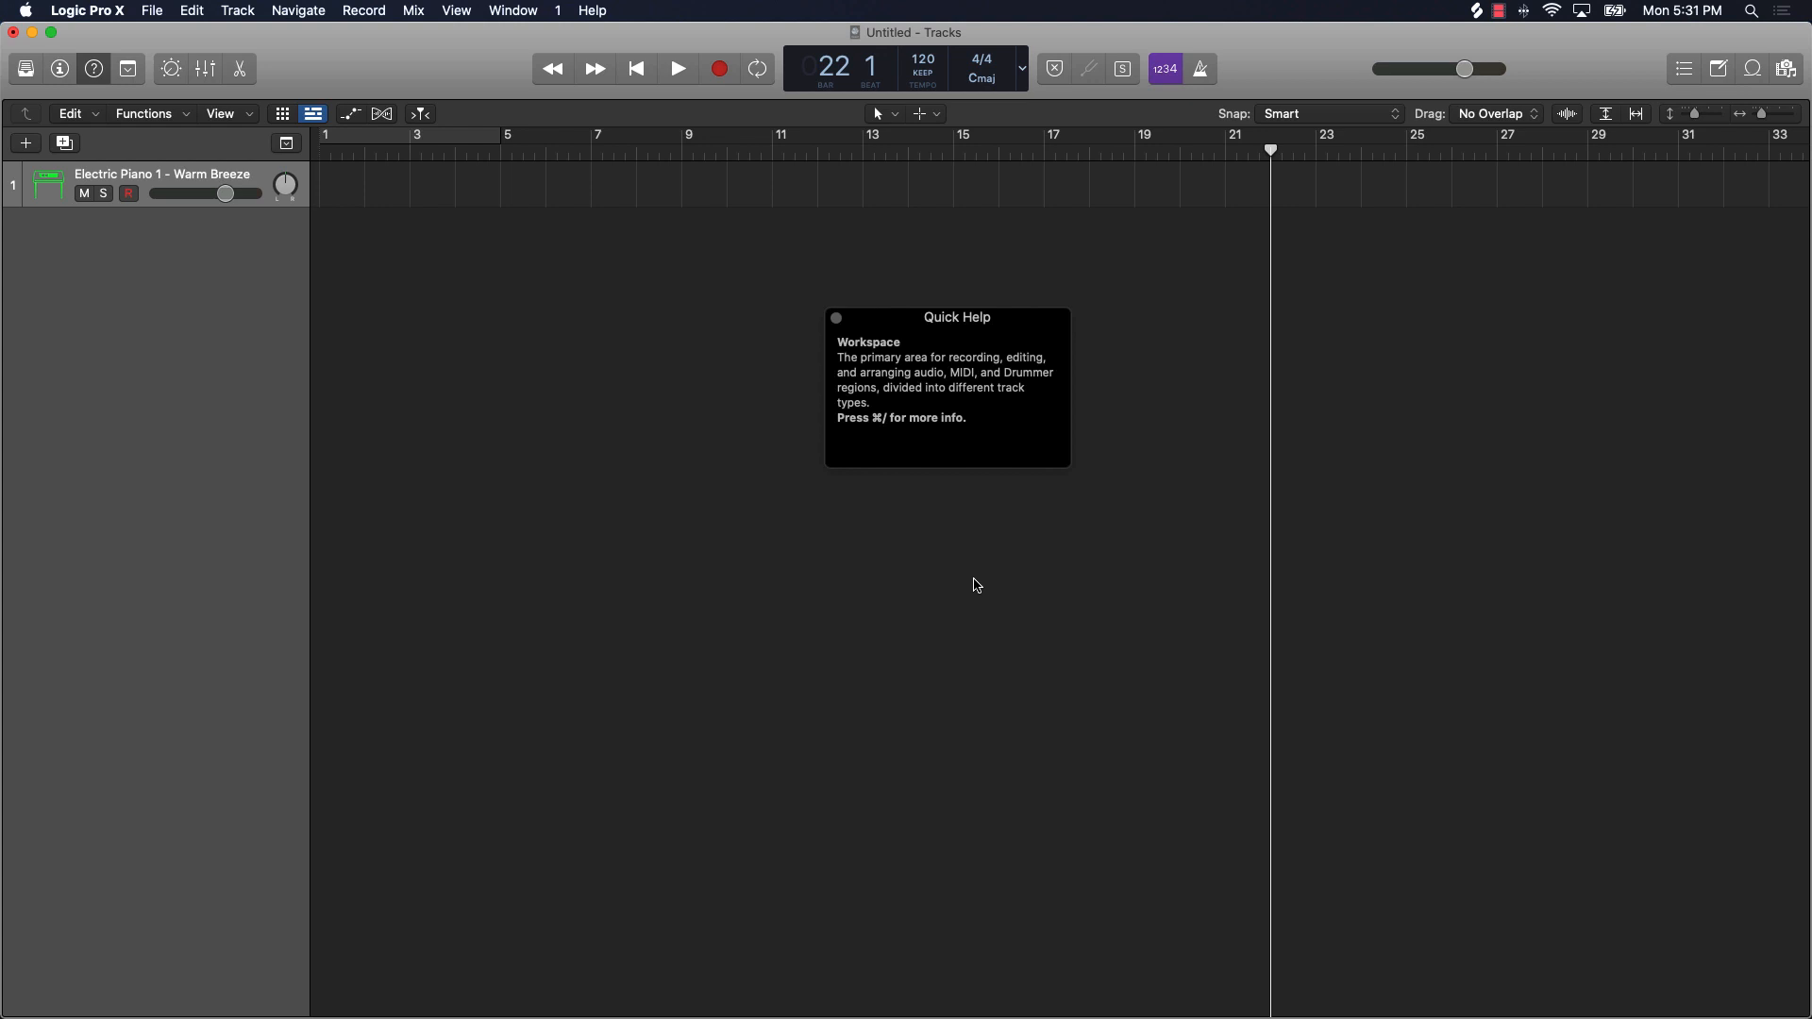
Step: Turn off Quick Help and toggle the display of the editing toolbar, leaving it shown
left_click(129, 76)
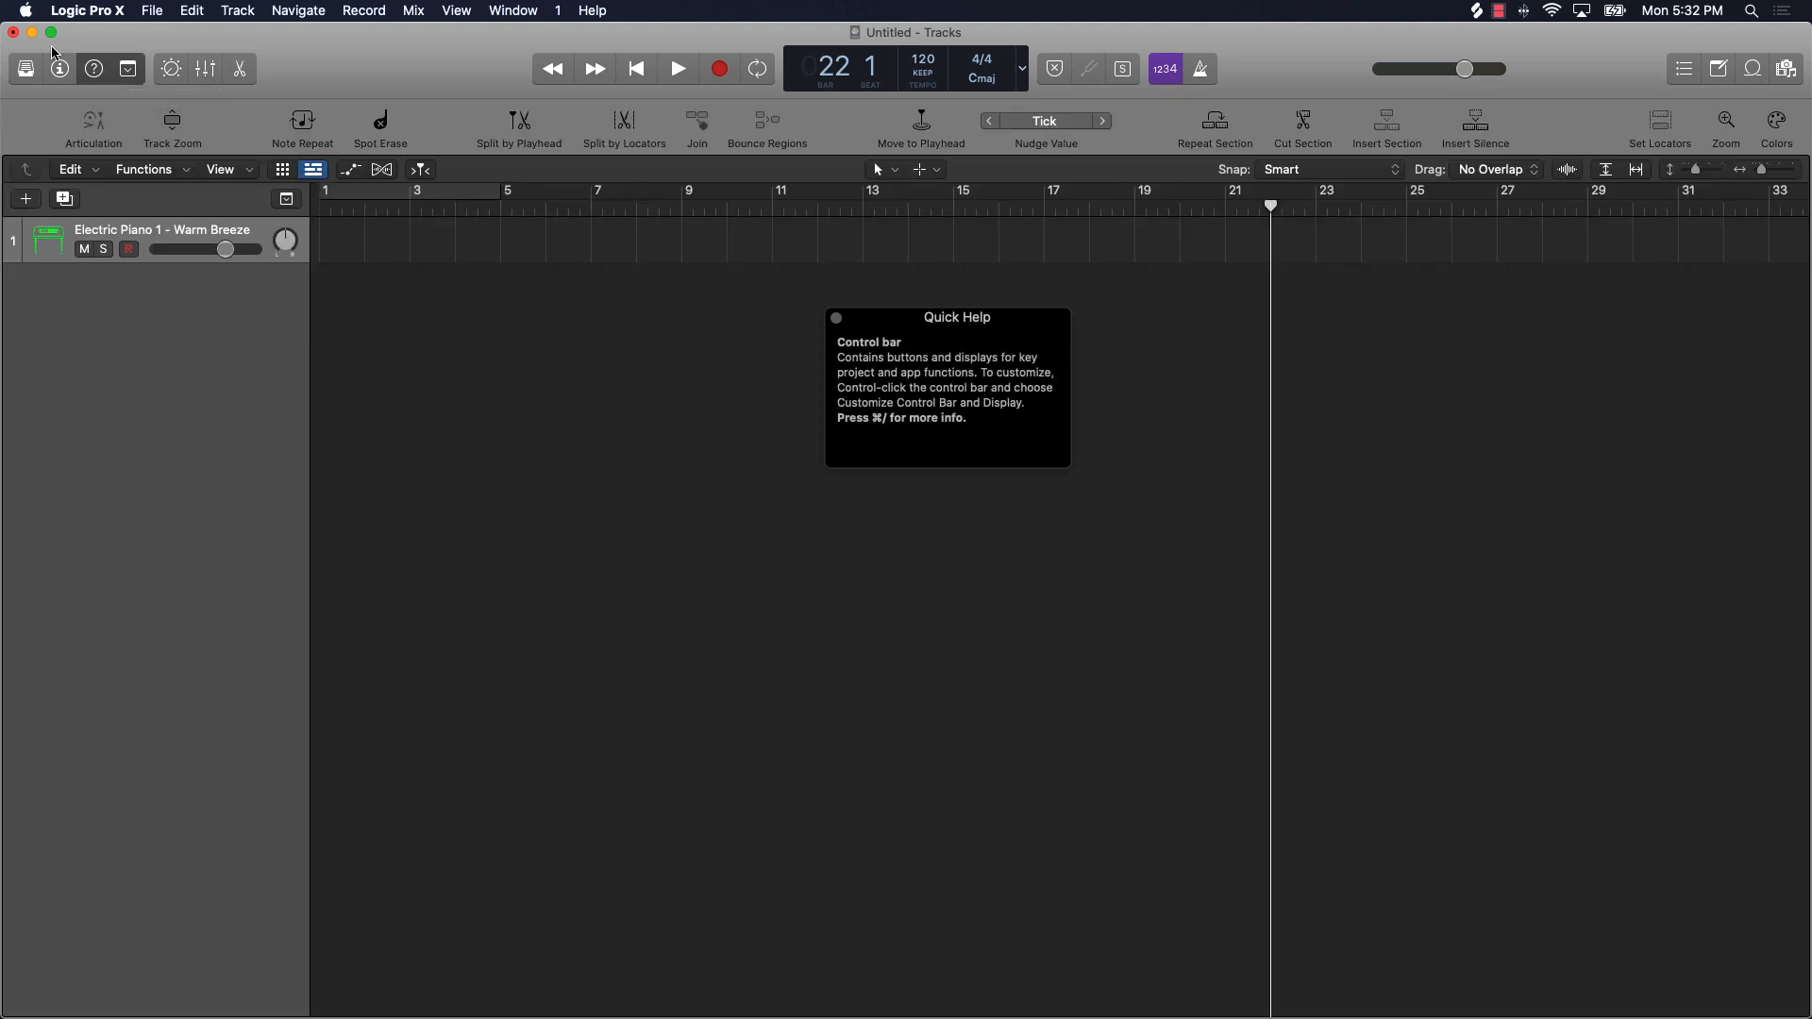
left_click(99, 76)
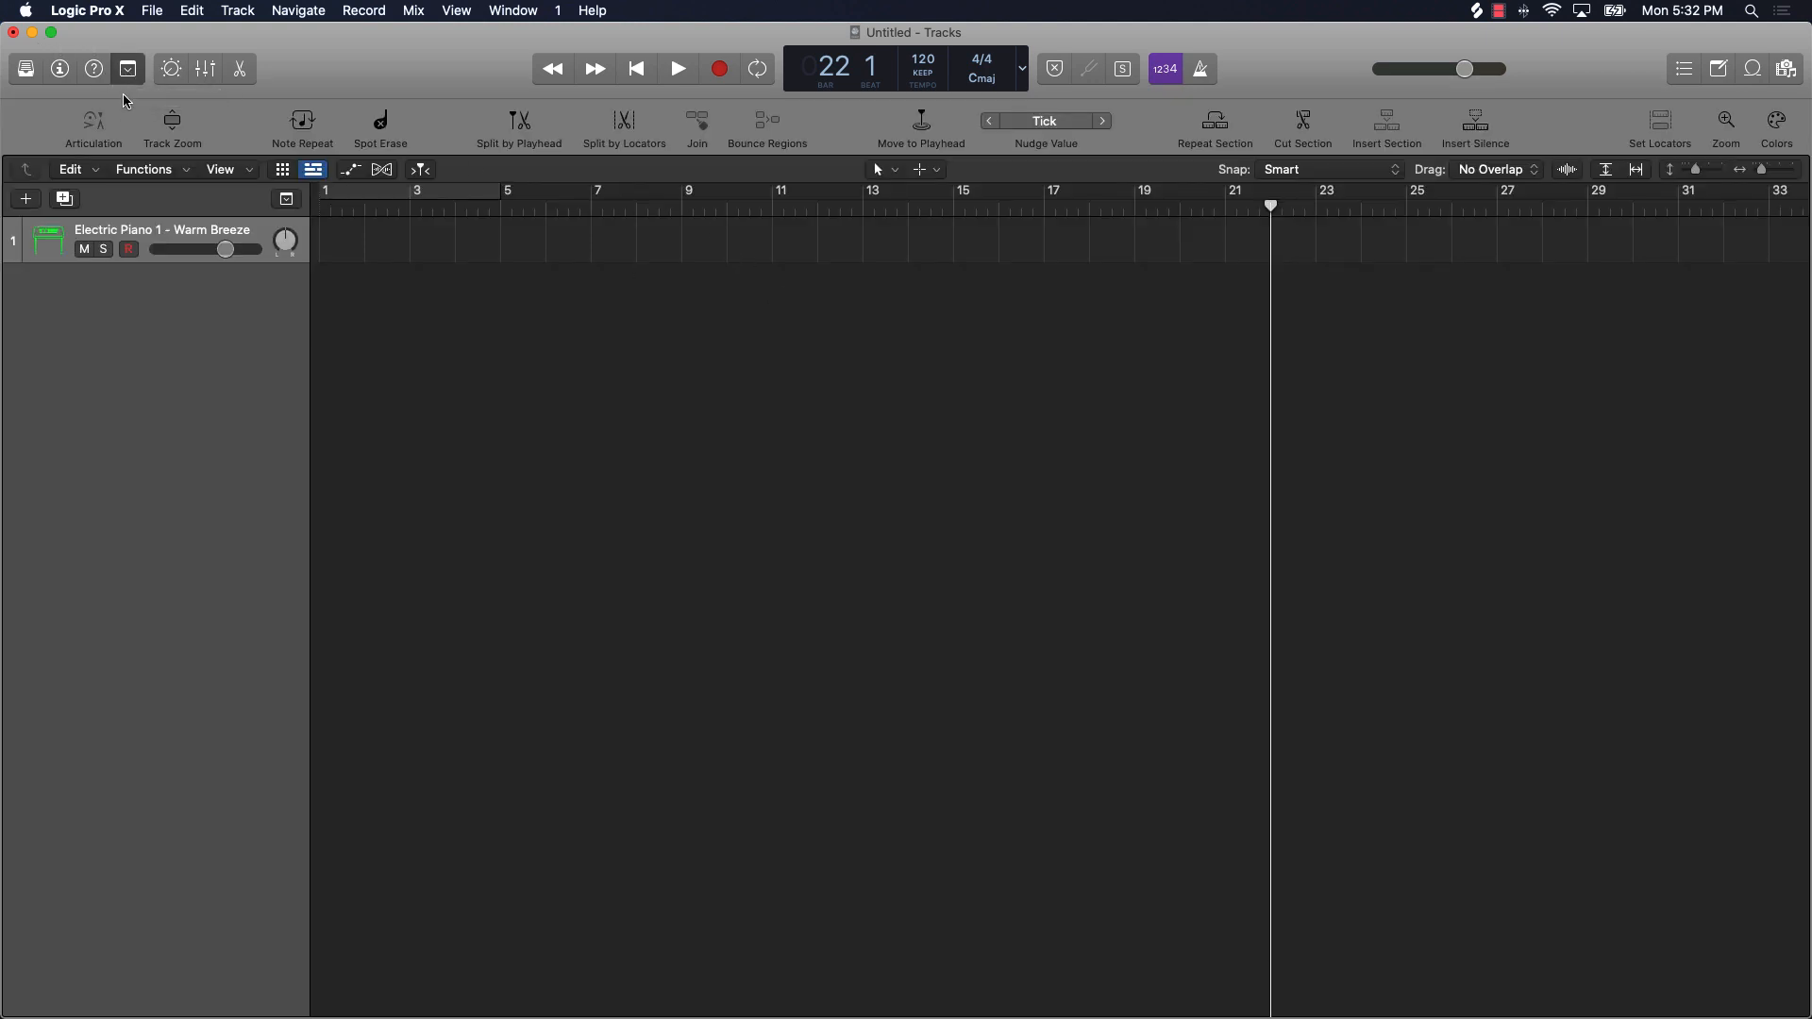
left_click(129, 70)
left_click(129, 70)
left_click(128, 74)
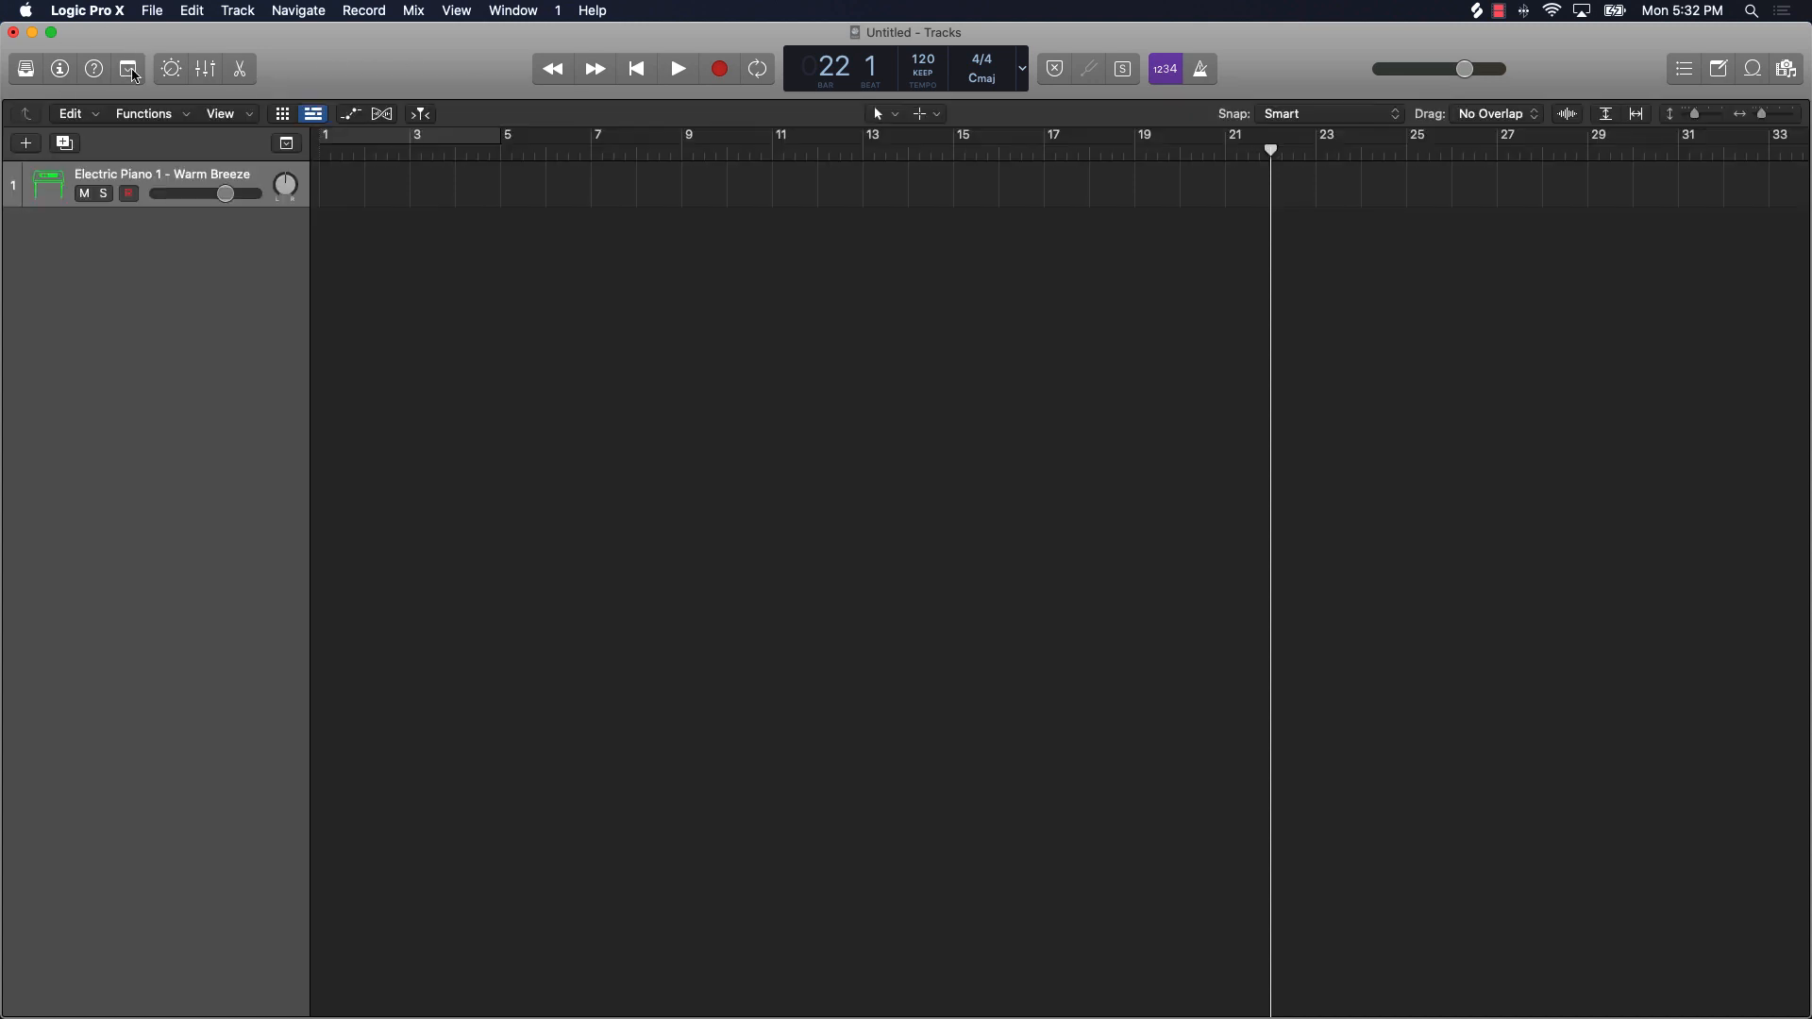
left_click(127, 72)
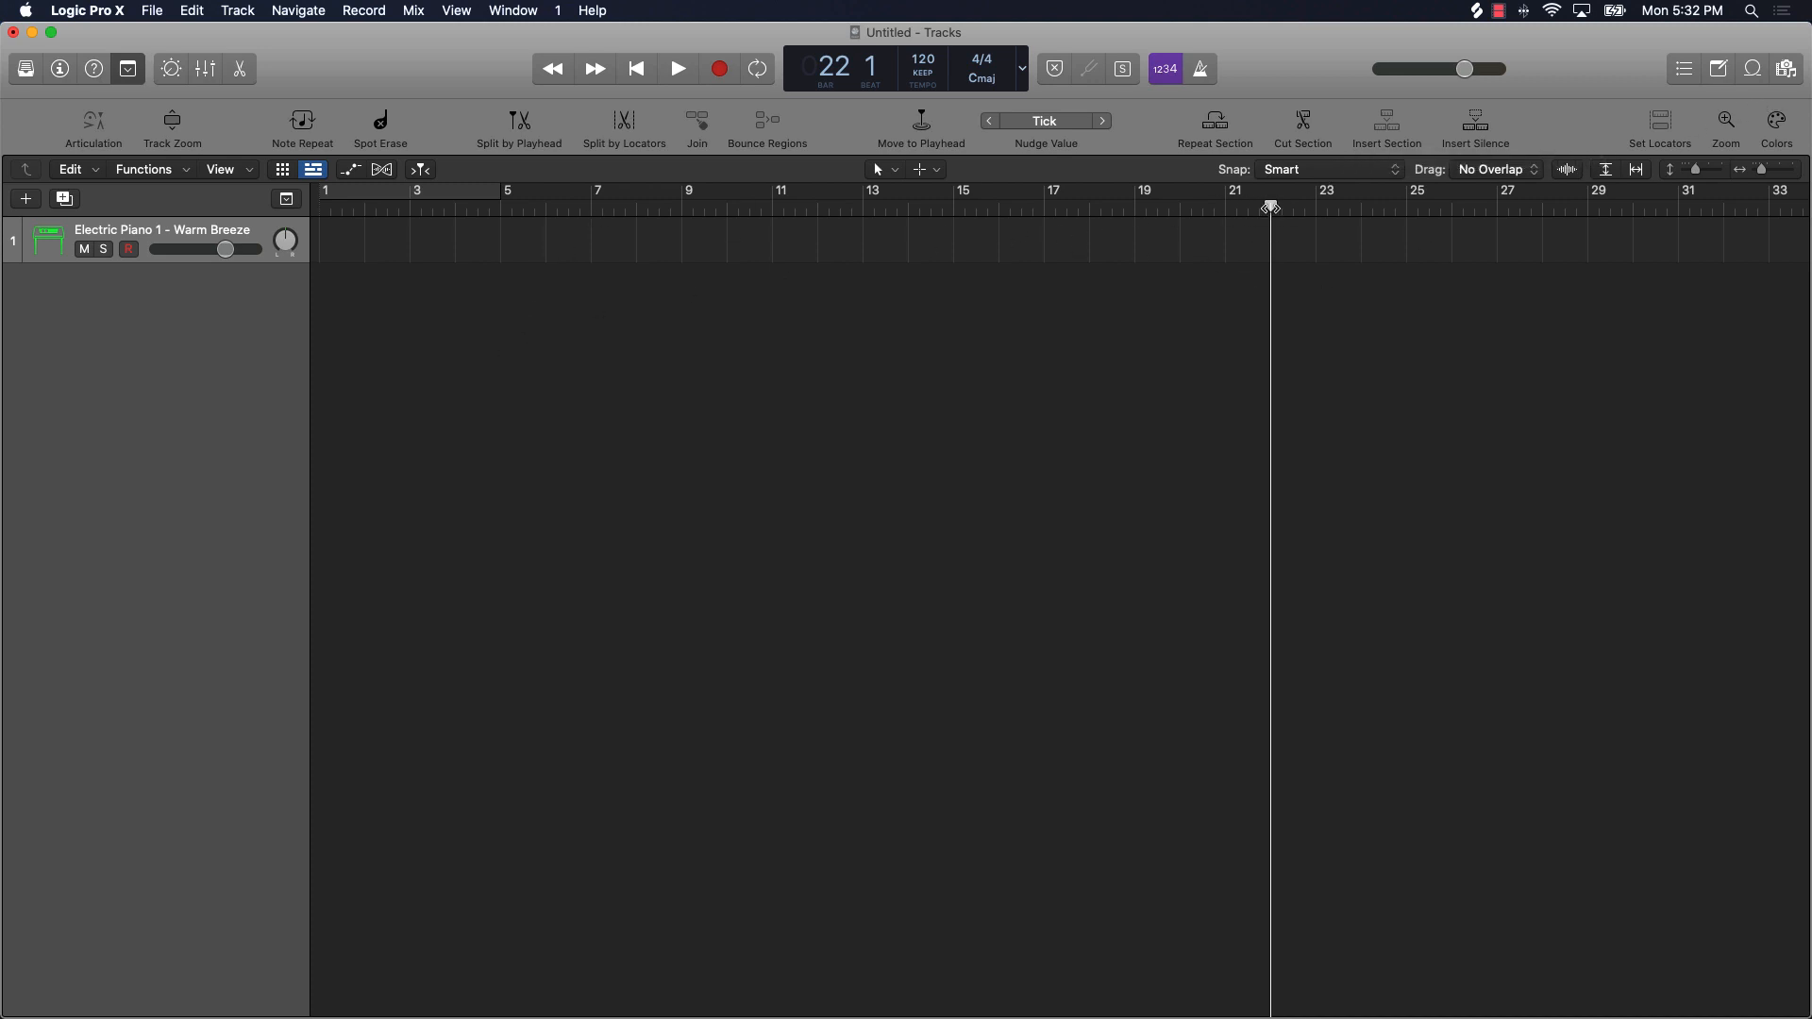
Step: Move the playhead back to bar 4 and hide the editing toolbar
left_click_drag(1271, 207, 454, 255)
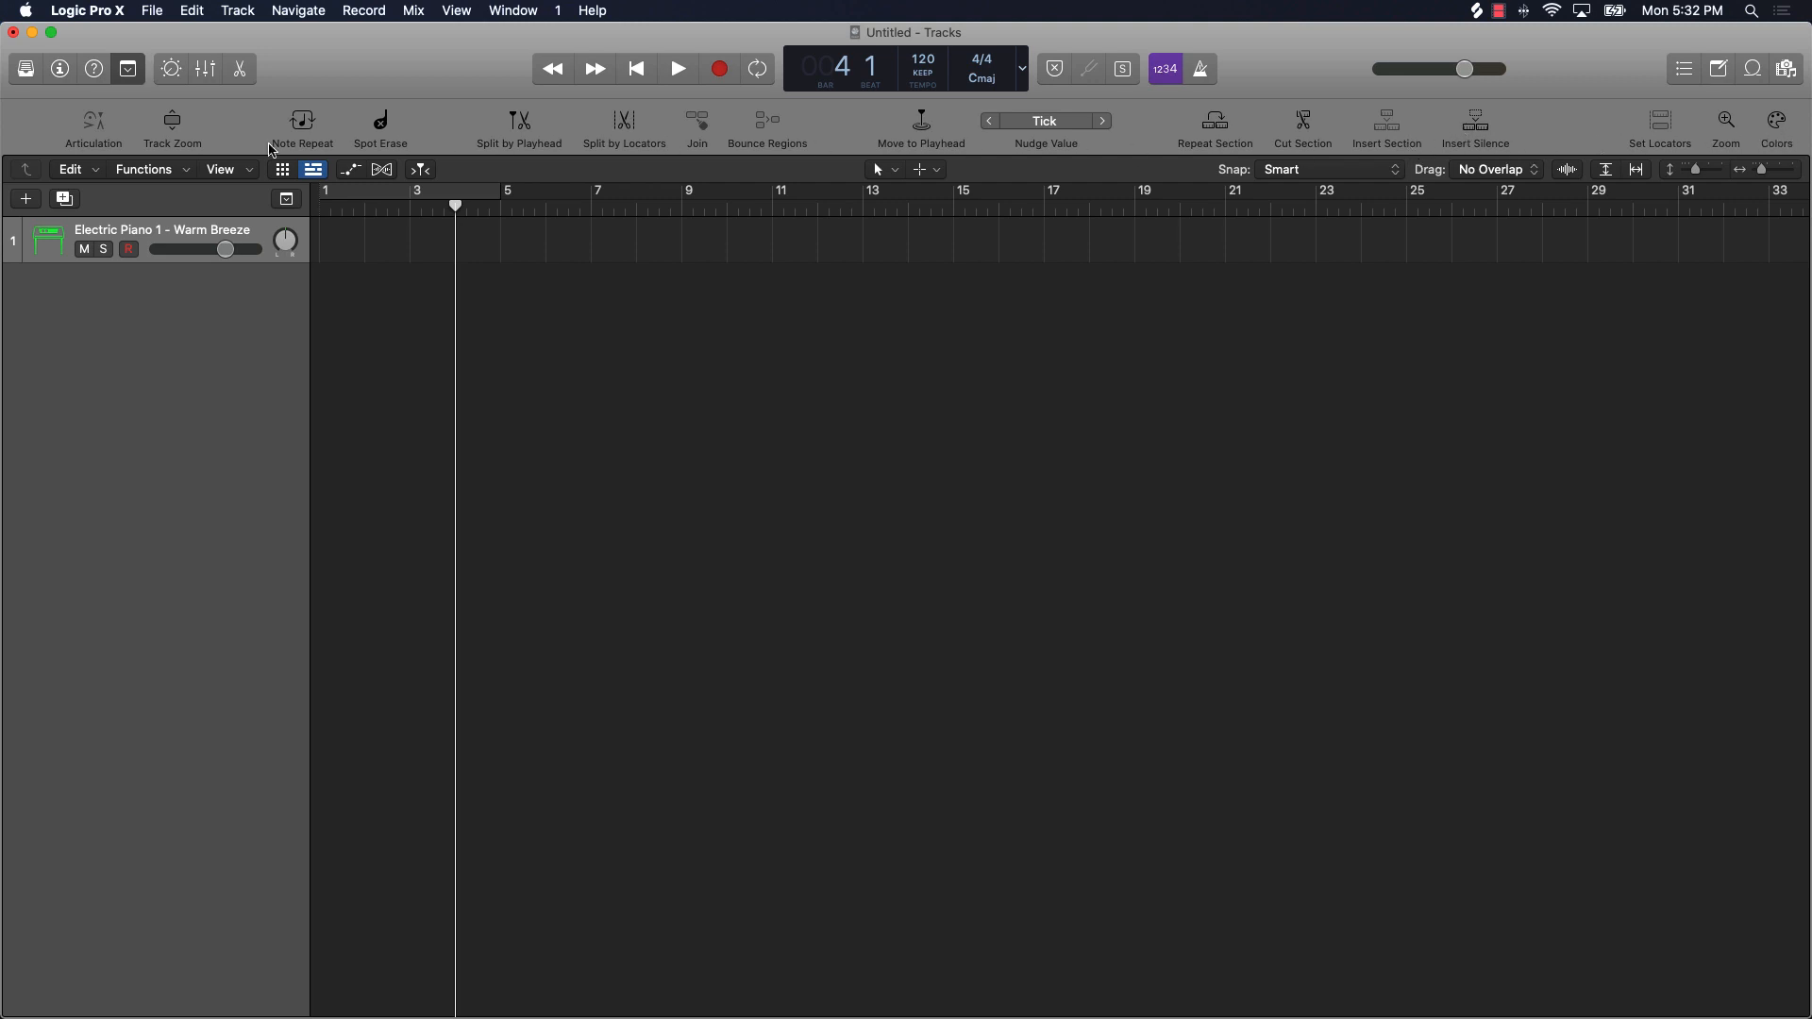
left_click(131, 71)
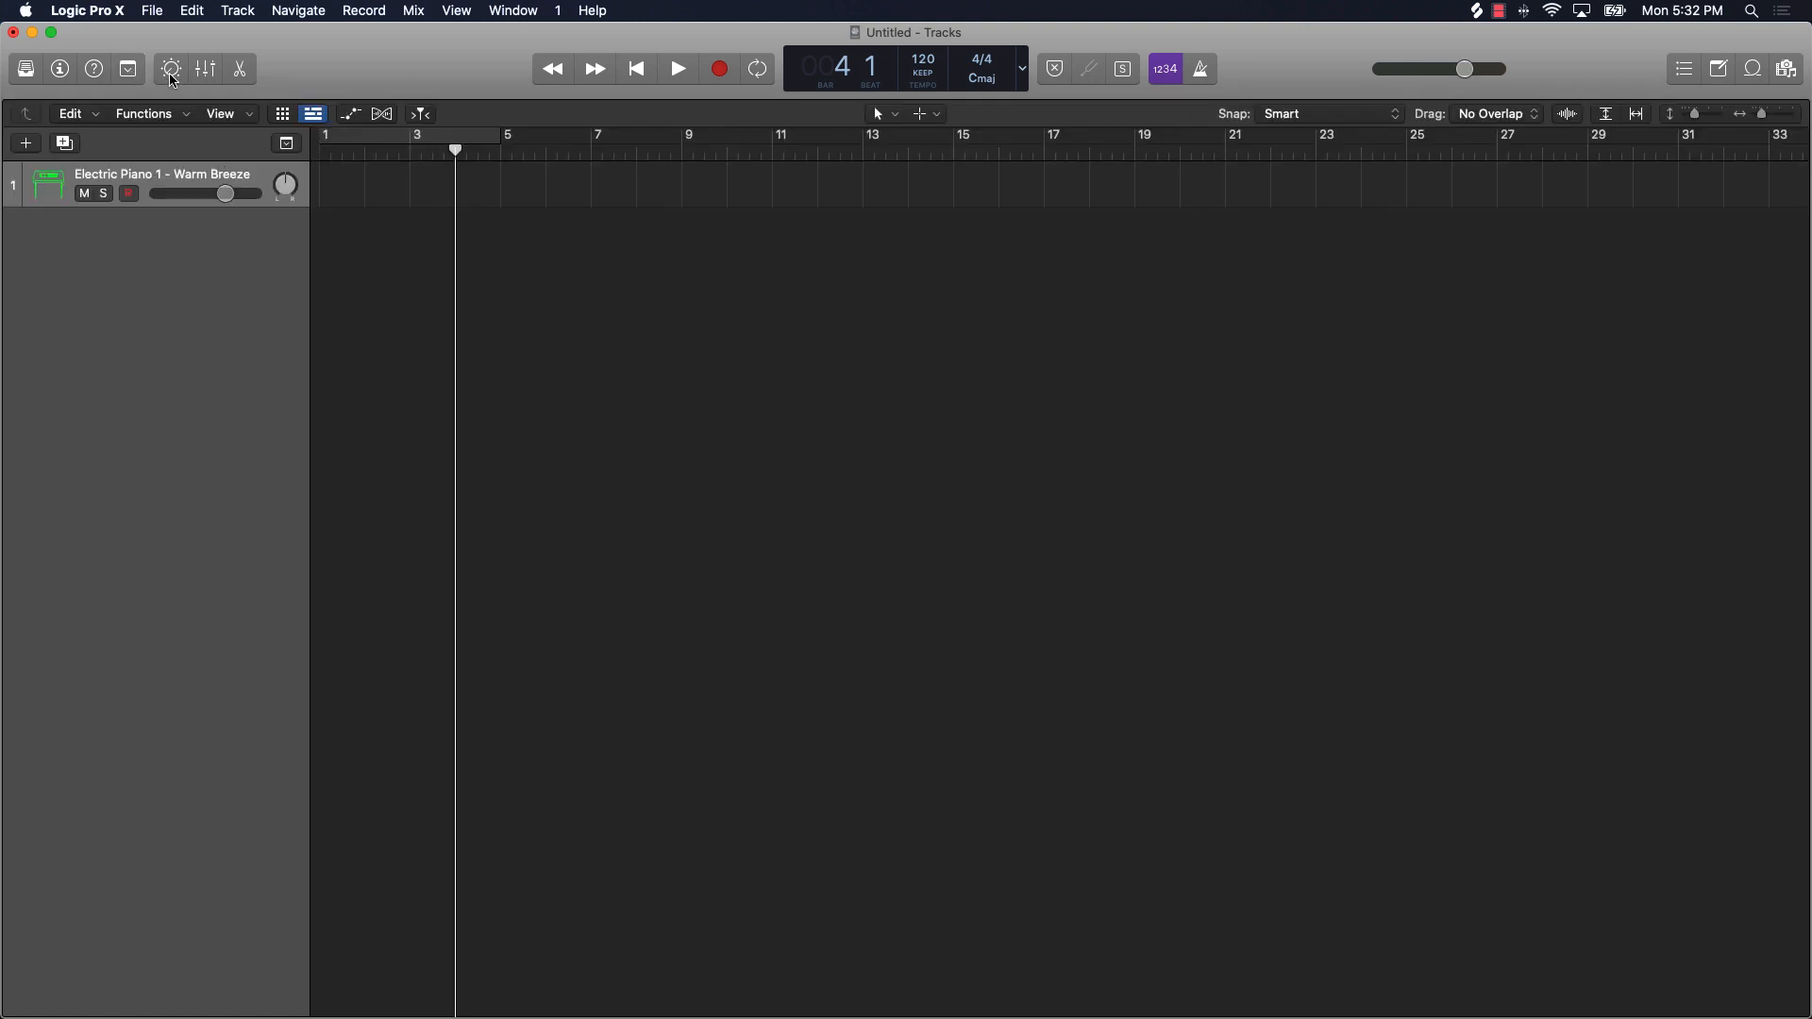
Step: Show the Smart Controls of the Electric Piano 1 - Warm Breeze track and enlarge their pane
left_click(171, 70)
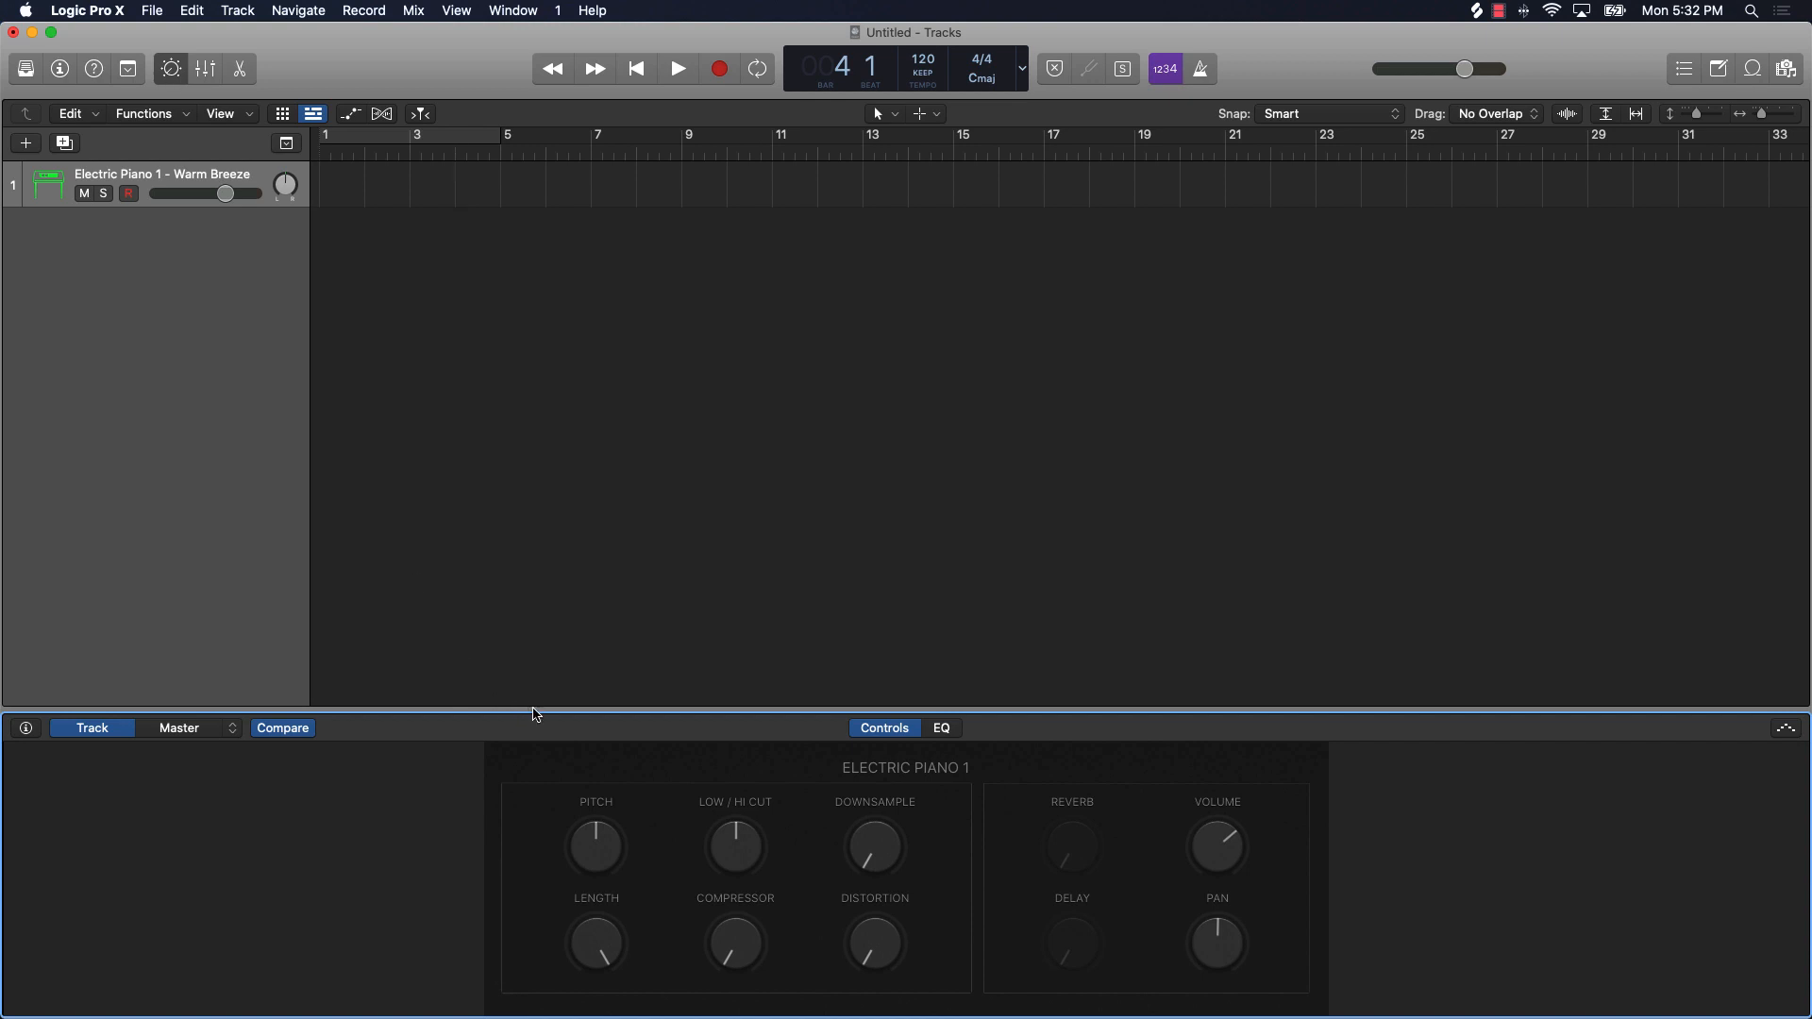
left_click_drag(535, 715, 530, 501)
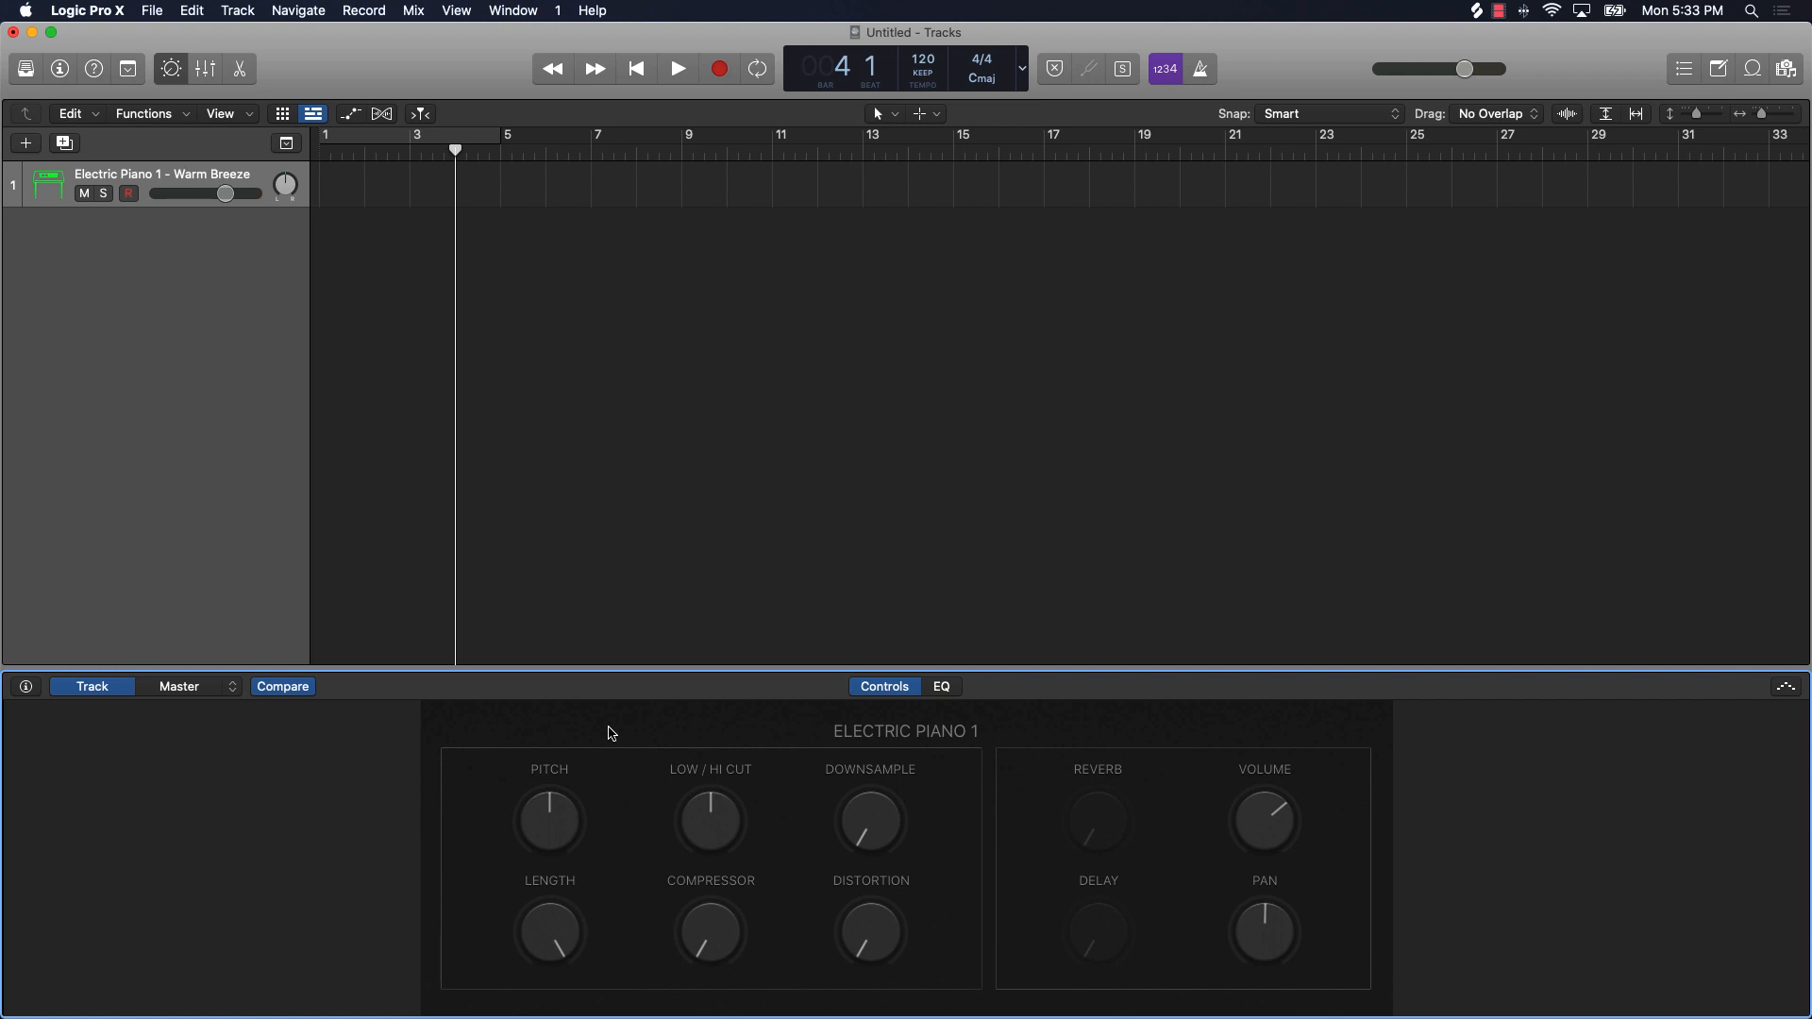
left_click(59, 222)
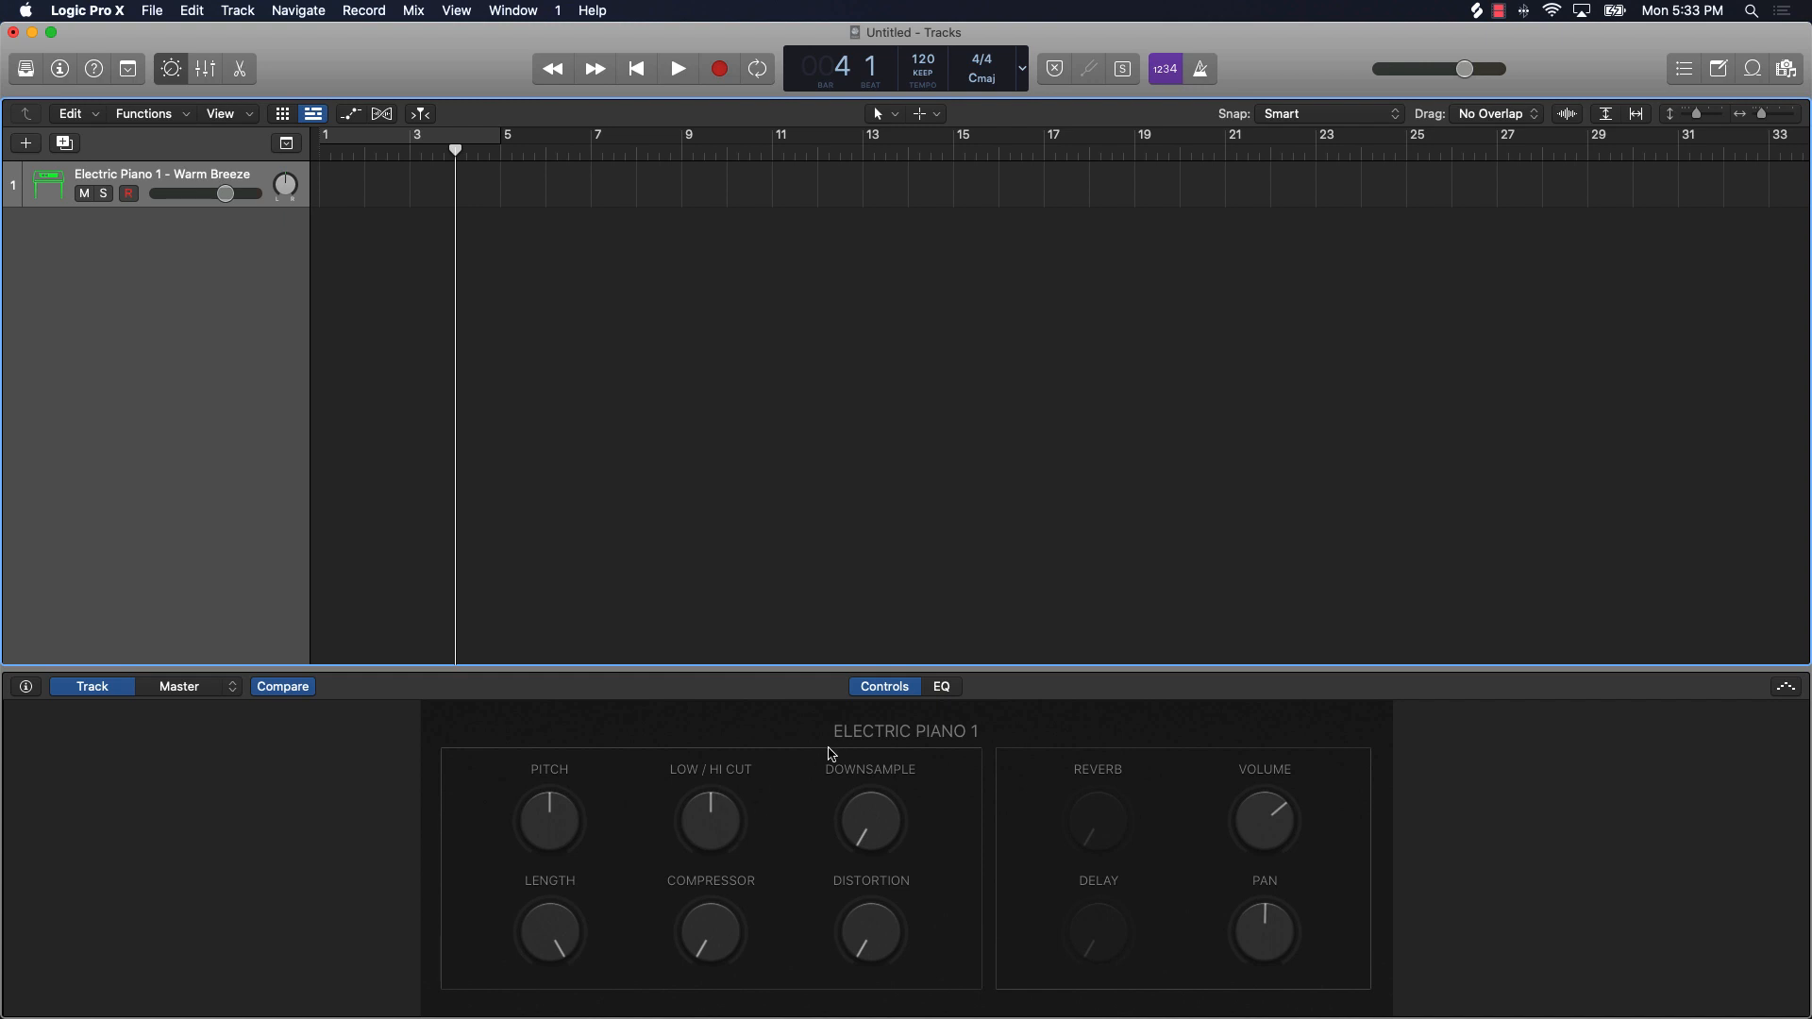
Step: Compare the EQ and Controls views of the Smart Controls, ending on Controls, and hide the Smart Controls
left_click(940, 689)
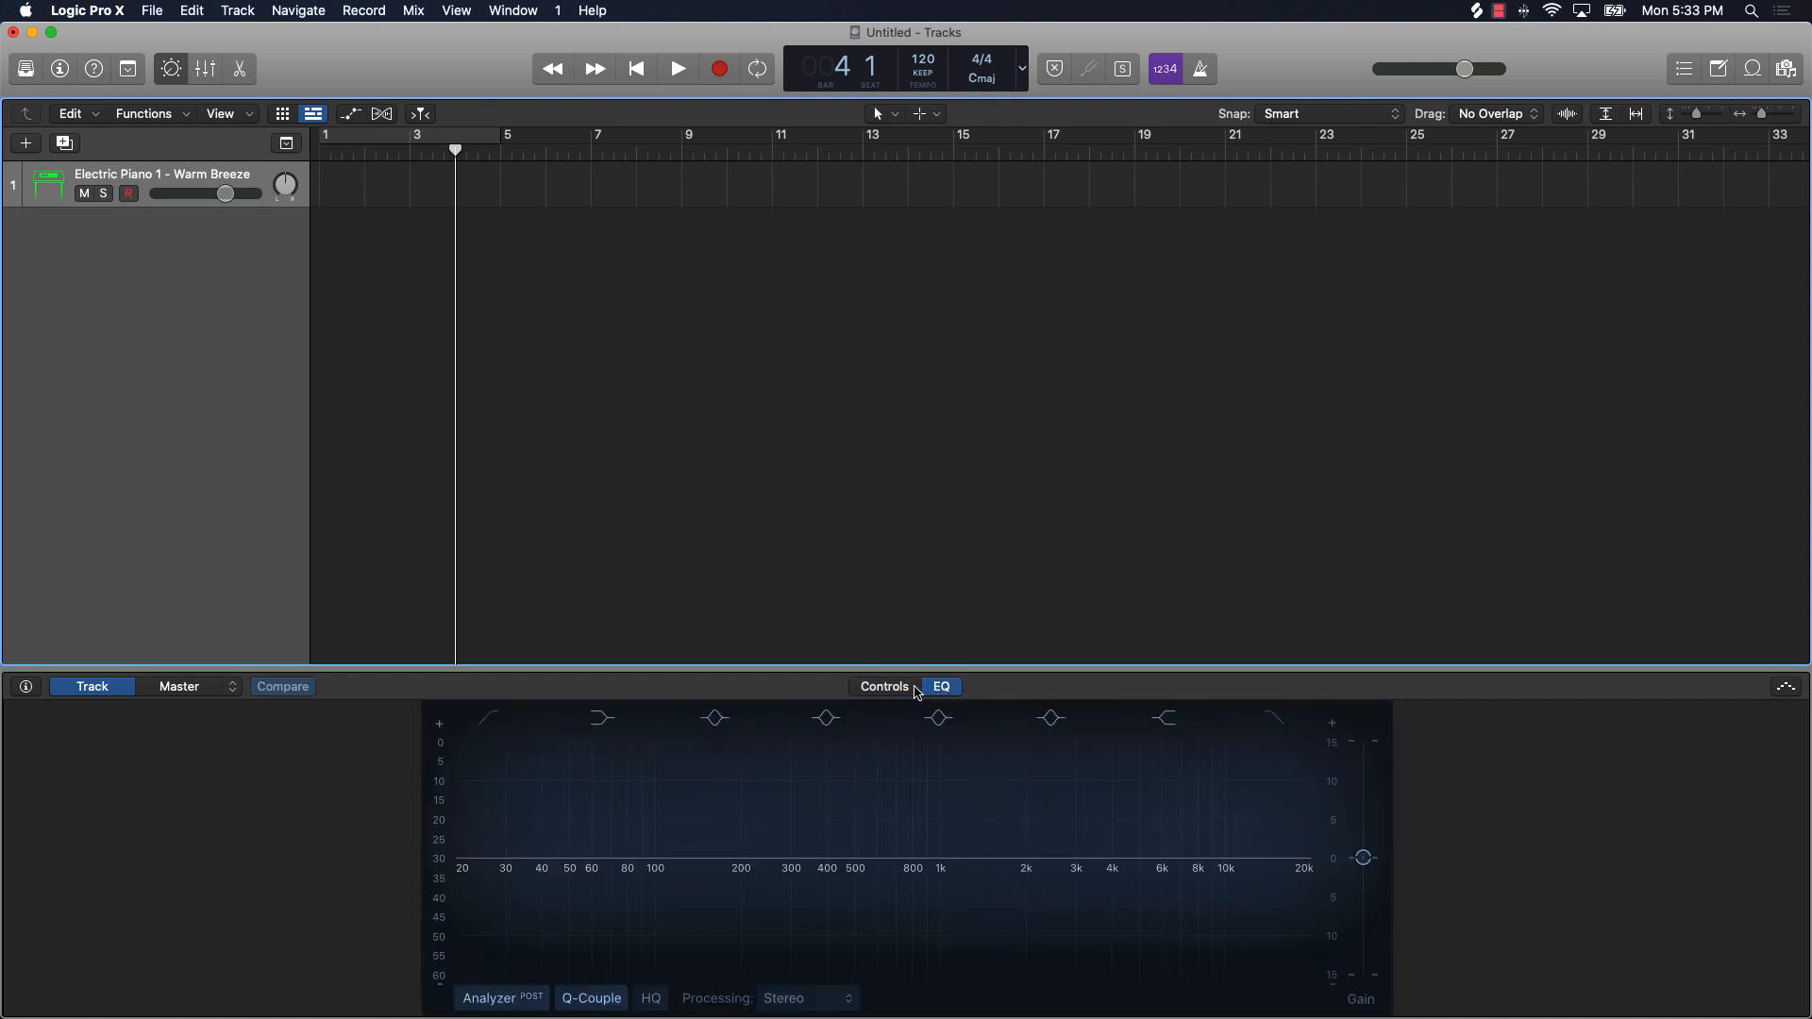
left_click(896, 691)
left_click(937, 689)
left_click(885, 691)
left_click(939, 688)
left_click(911, 689)
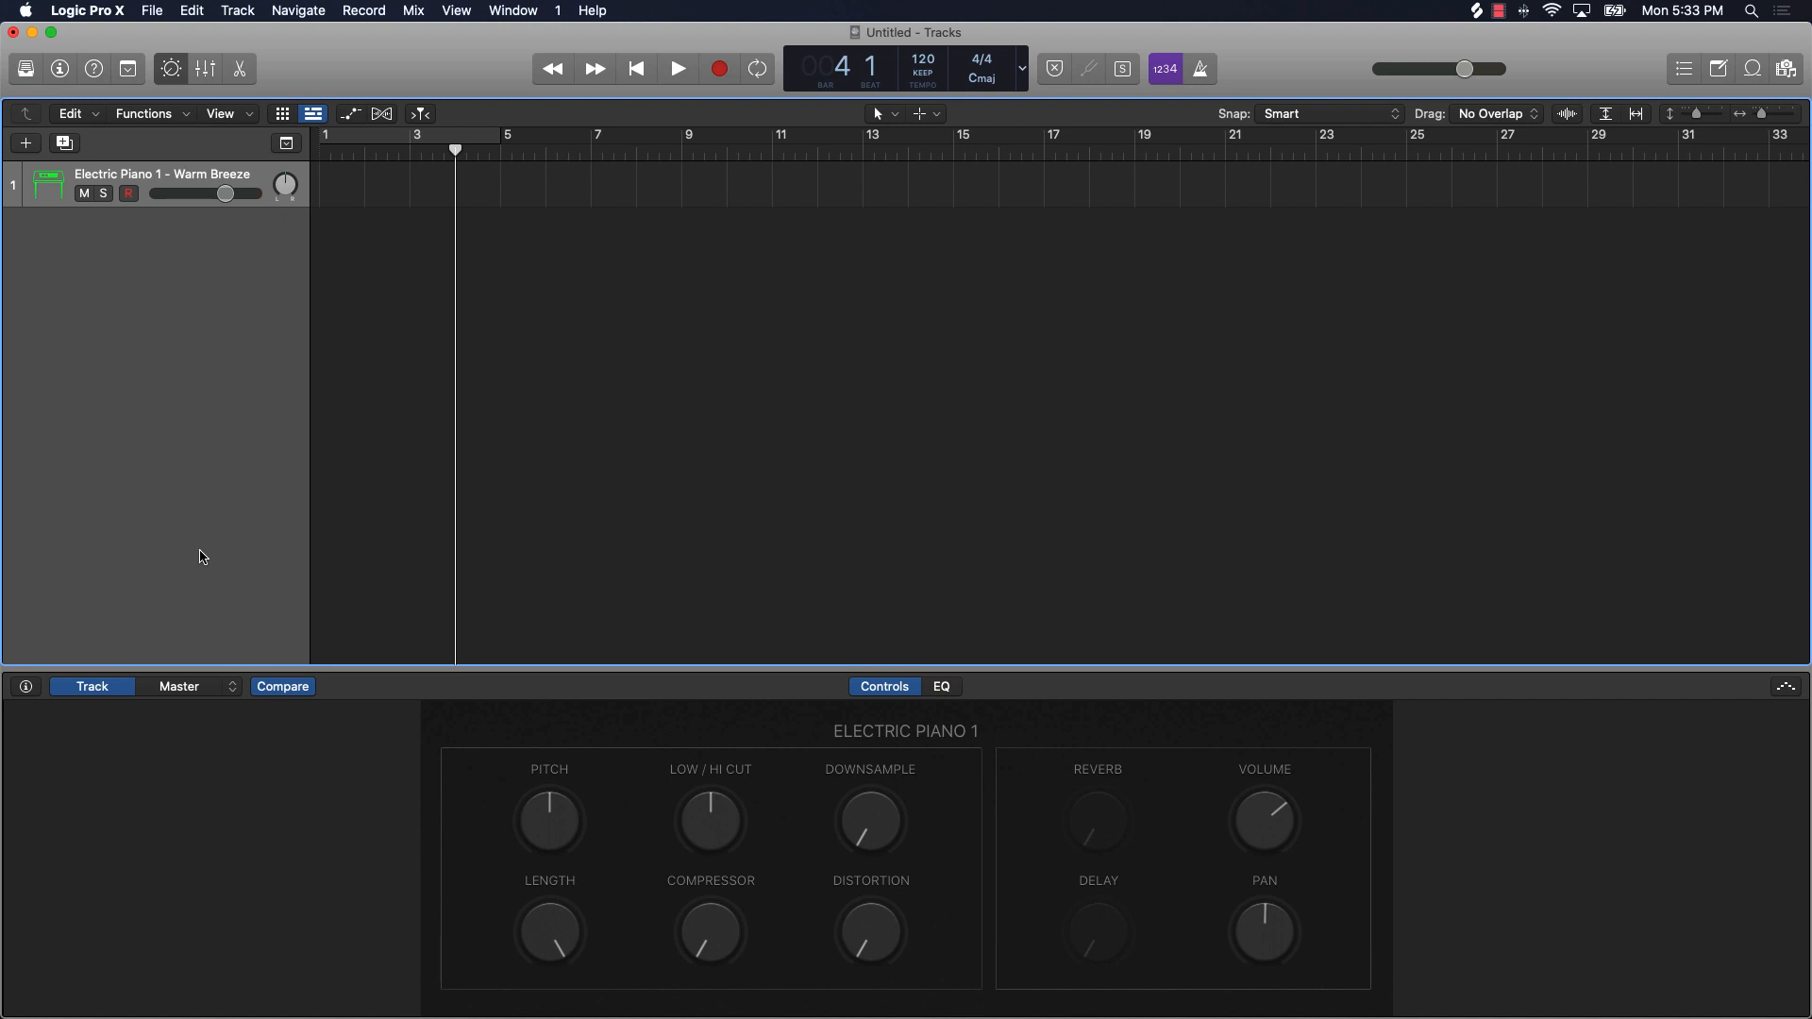
left_click(170, 69)
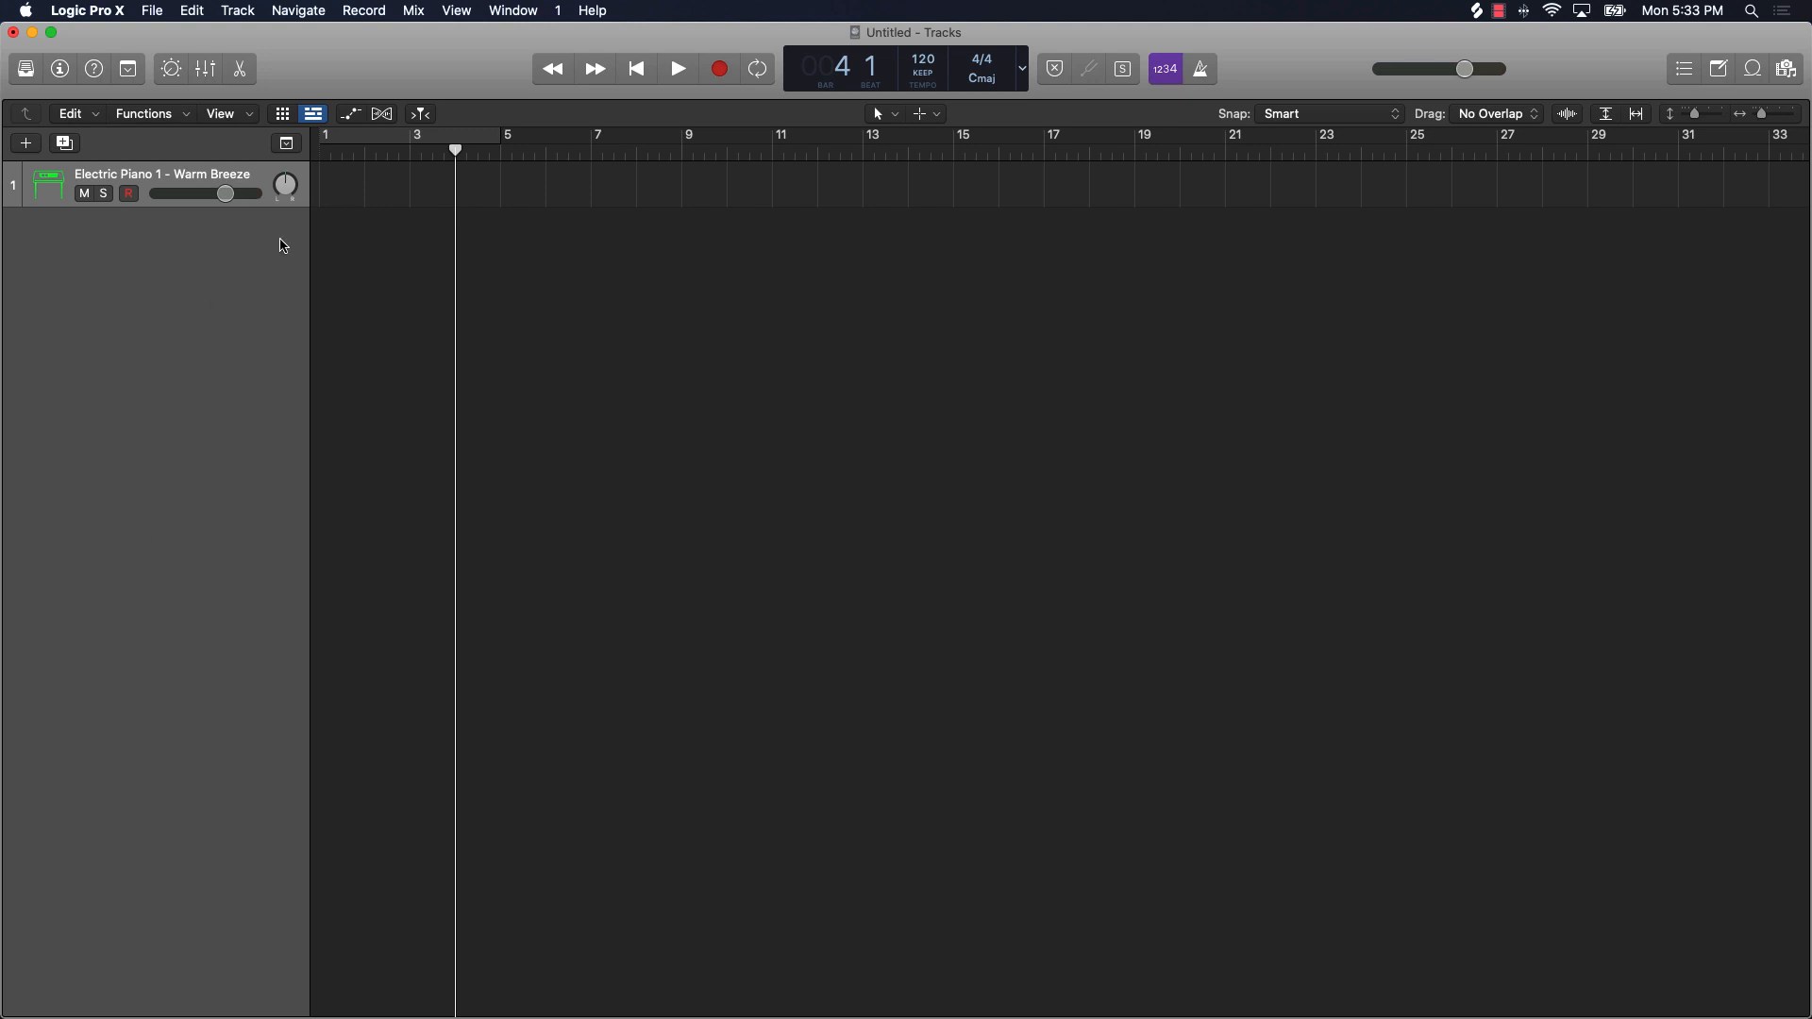
Step: Show the mixer, and open the recent project Cabernet (New Mix) without closing the current project
left_click(205, 70)
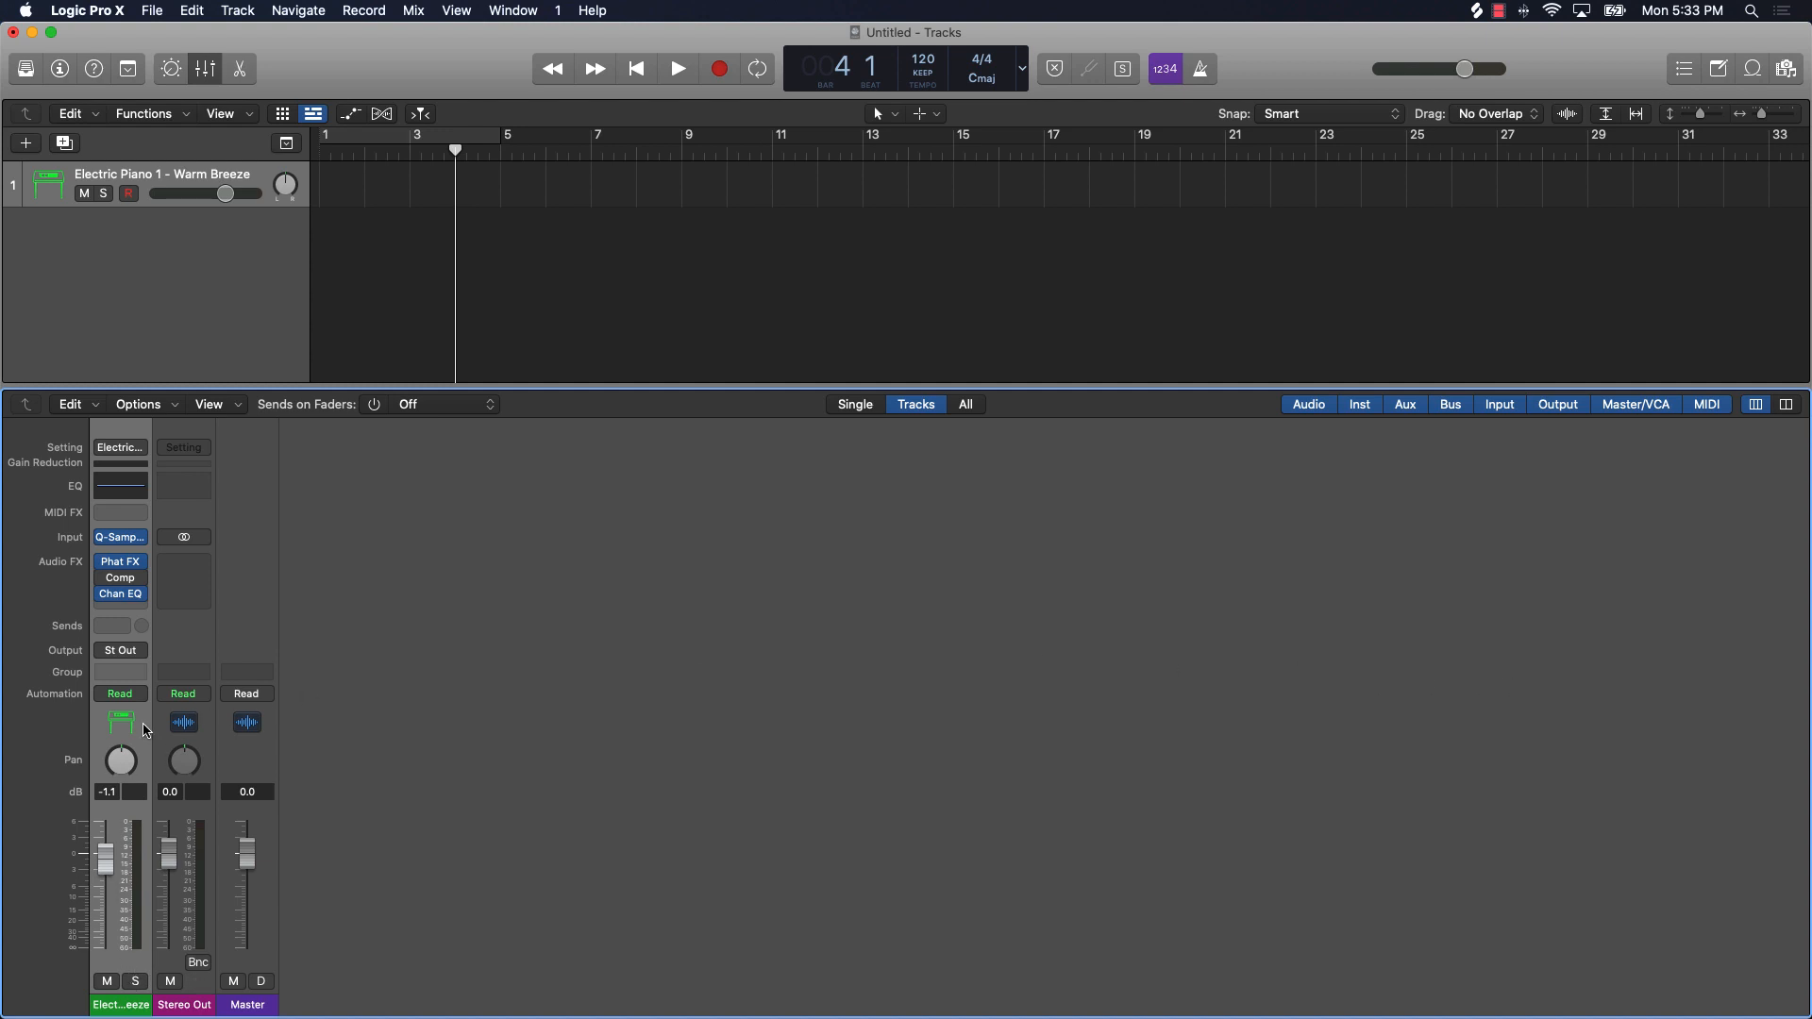
left_click(152, 11)
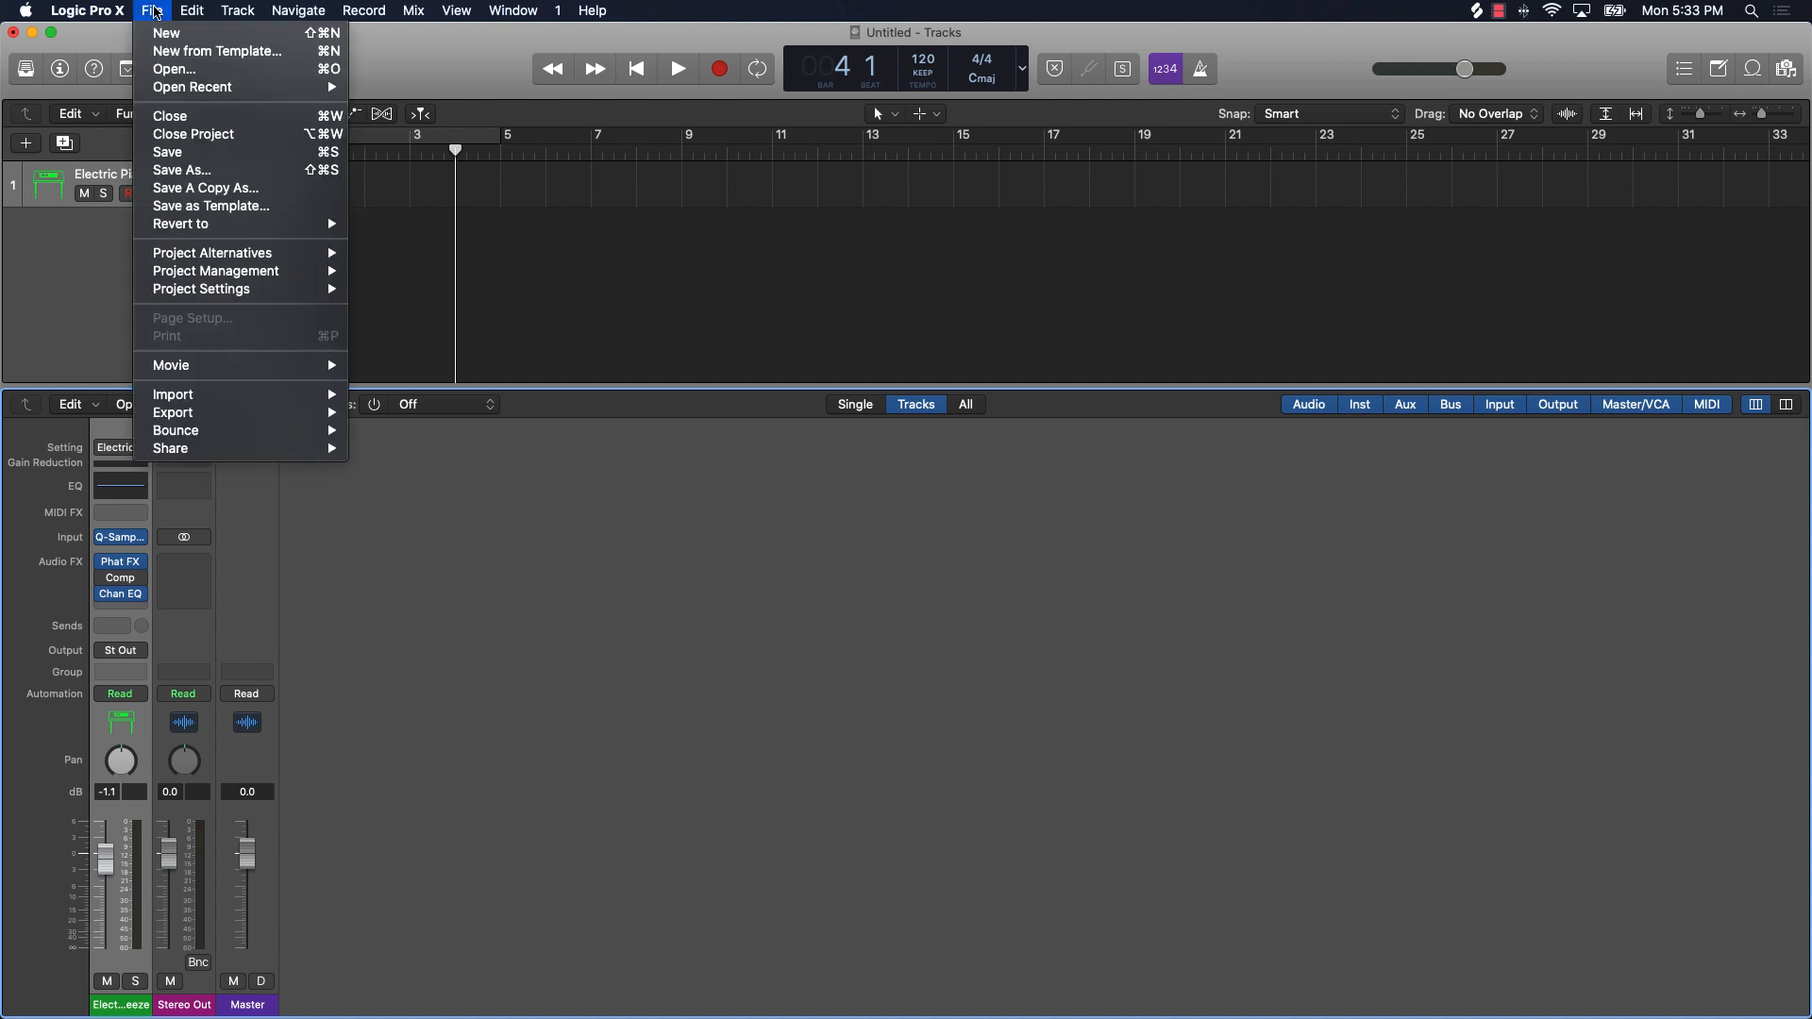
mouse_move(191, 87)
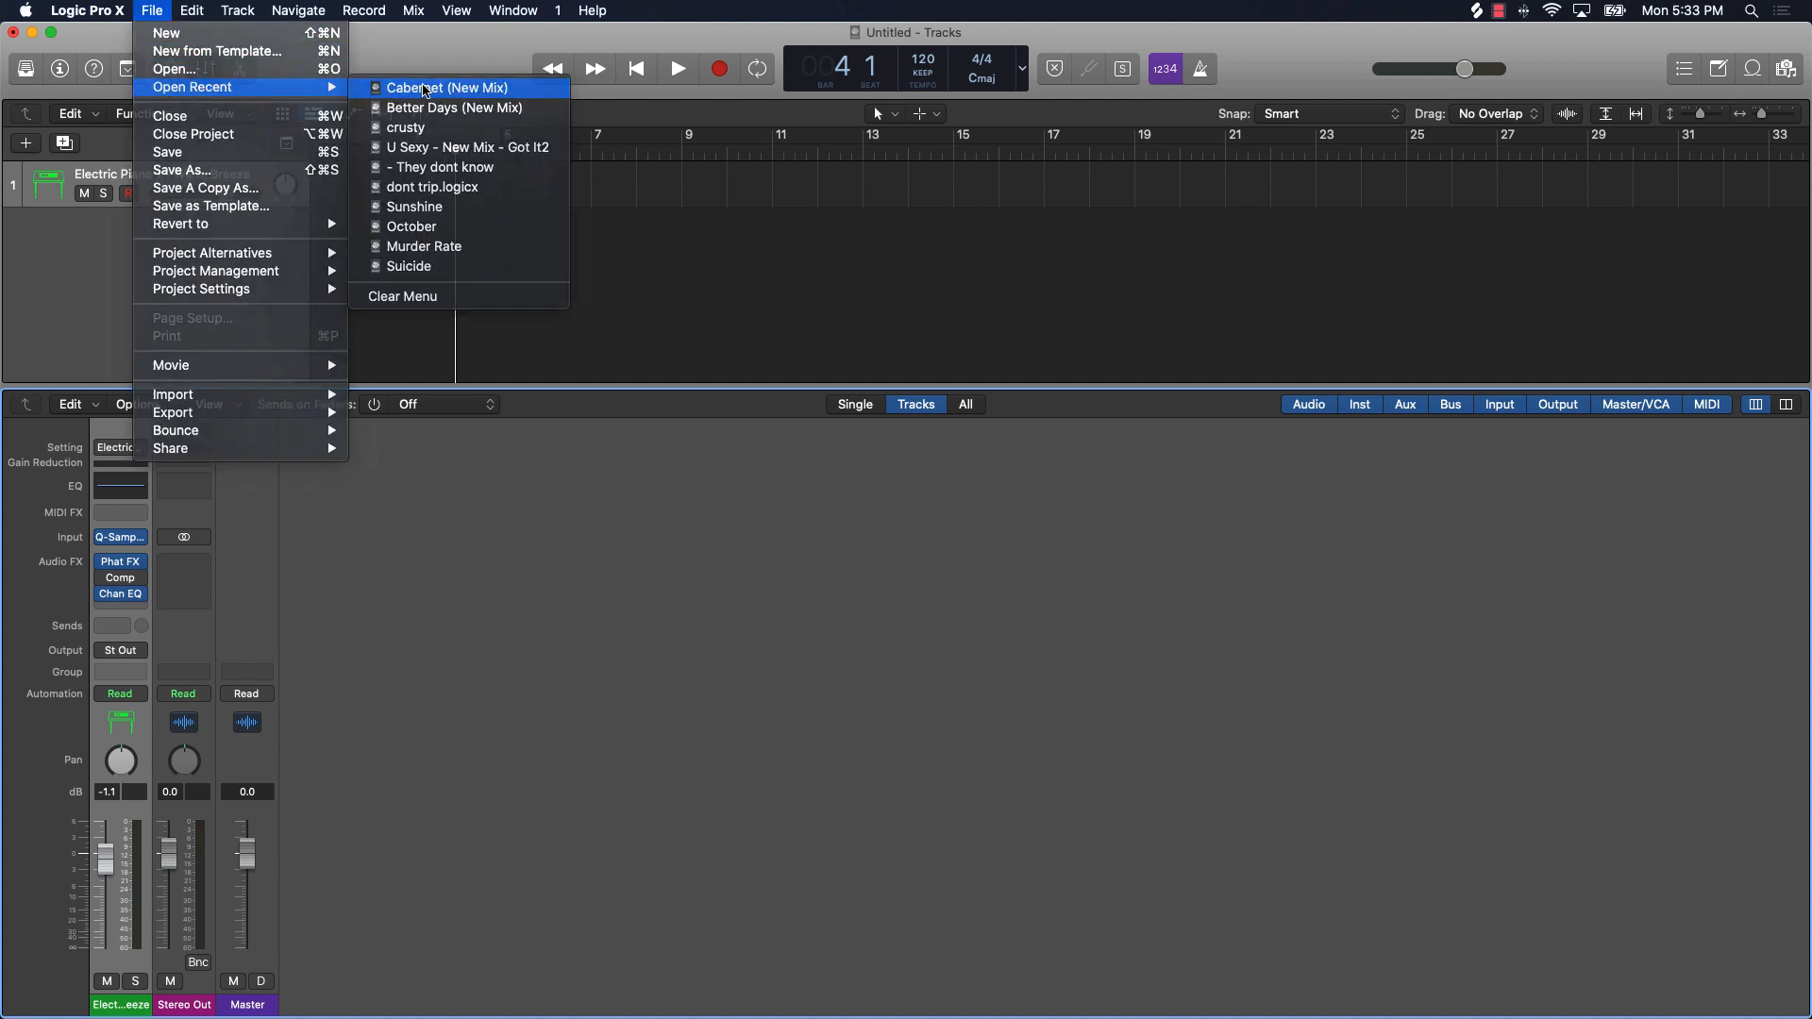
left_click(424, 86)
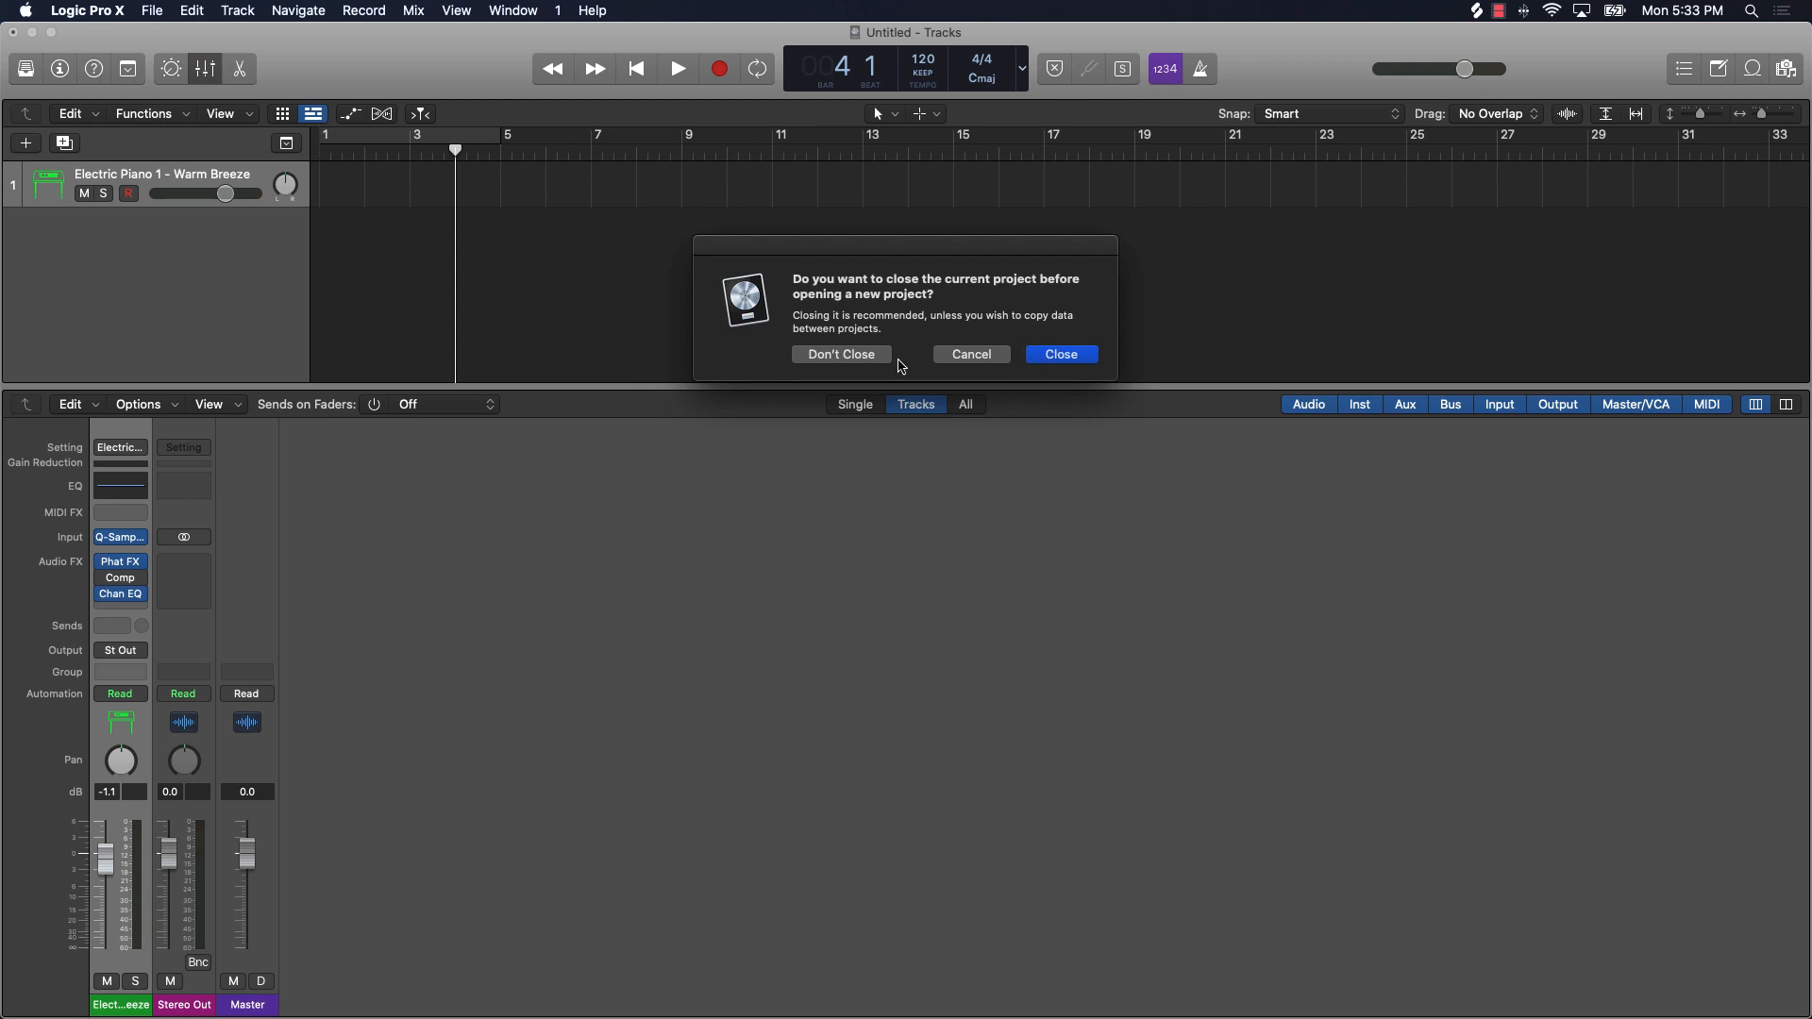
left_click(859, 363)
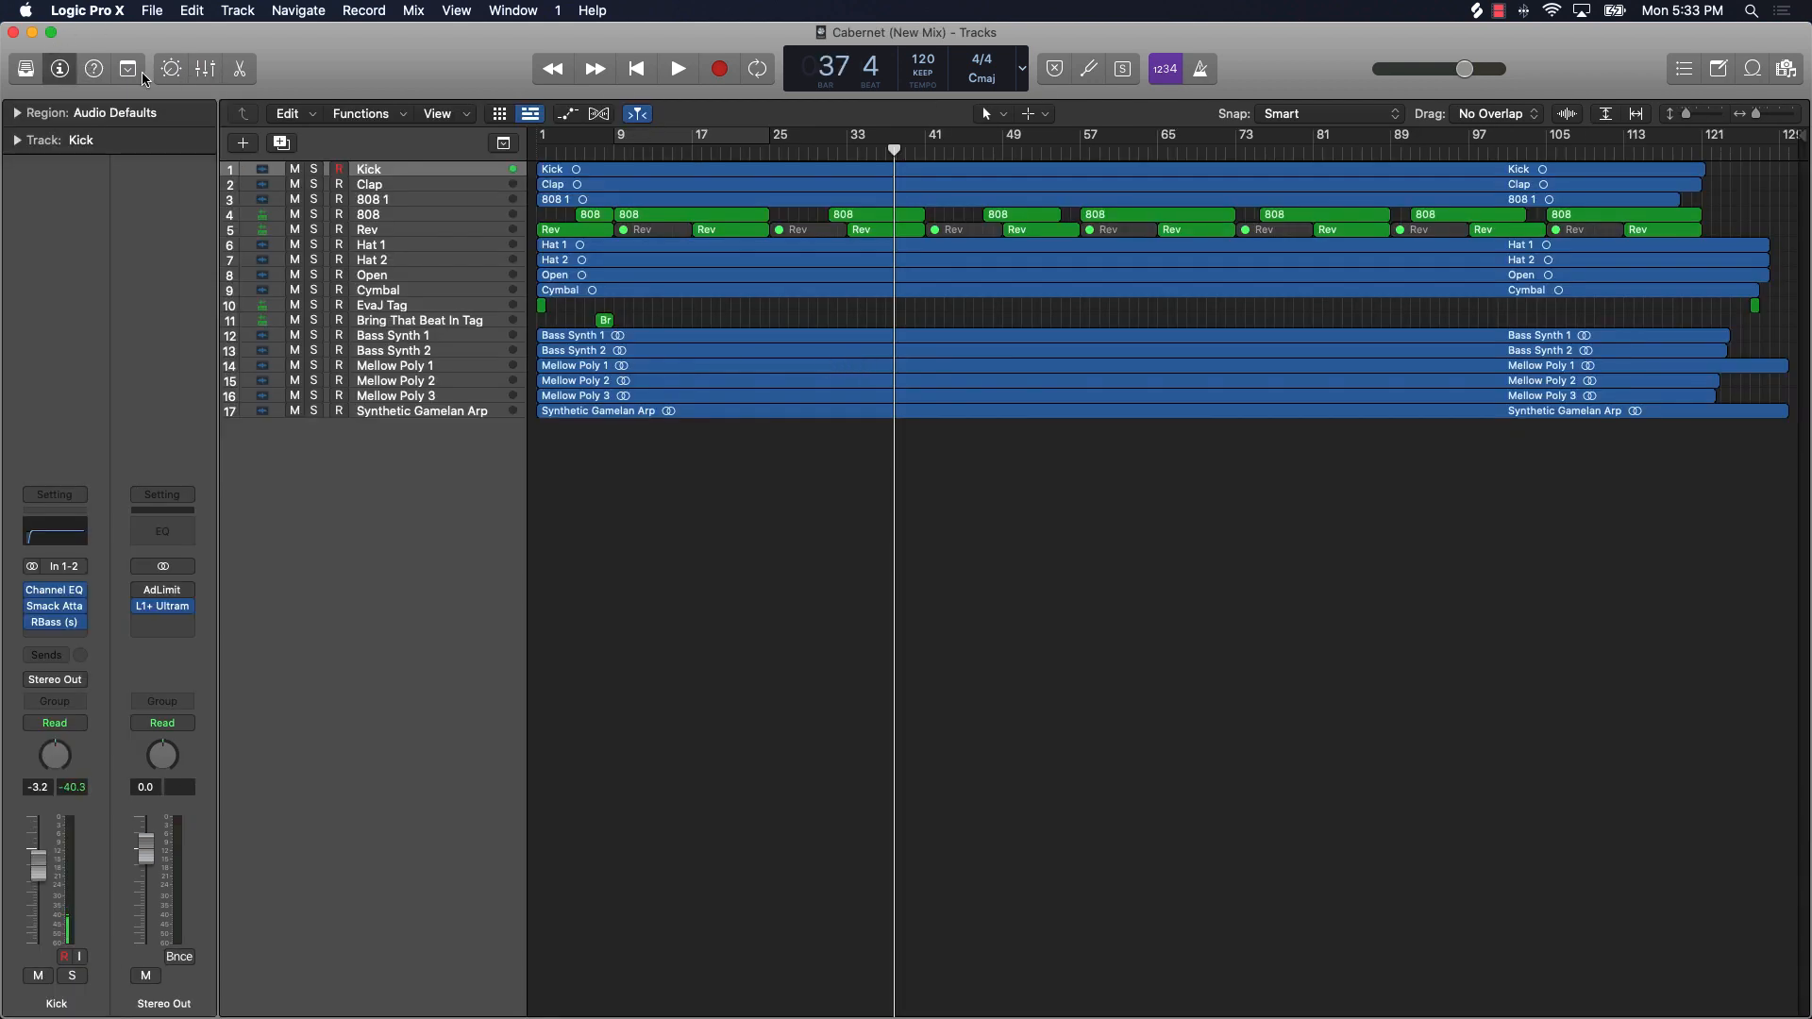
Step: Hide the Inspector and show the mixer for all tracks of the project
left_click(59, 68)
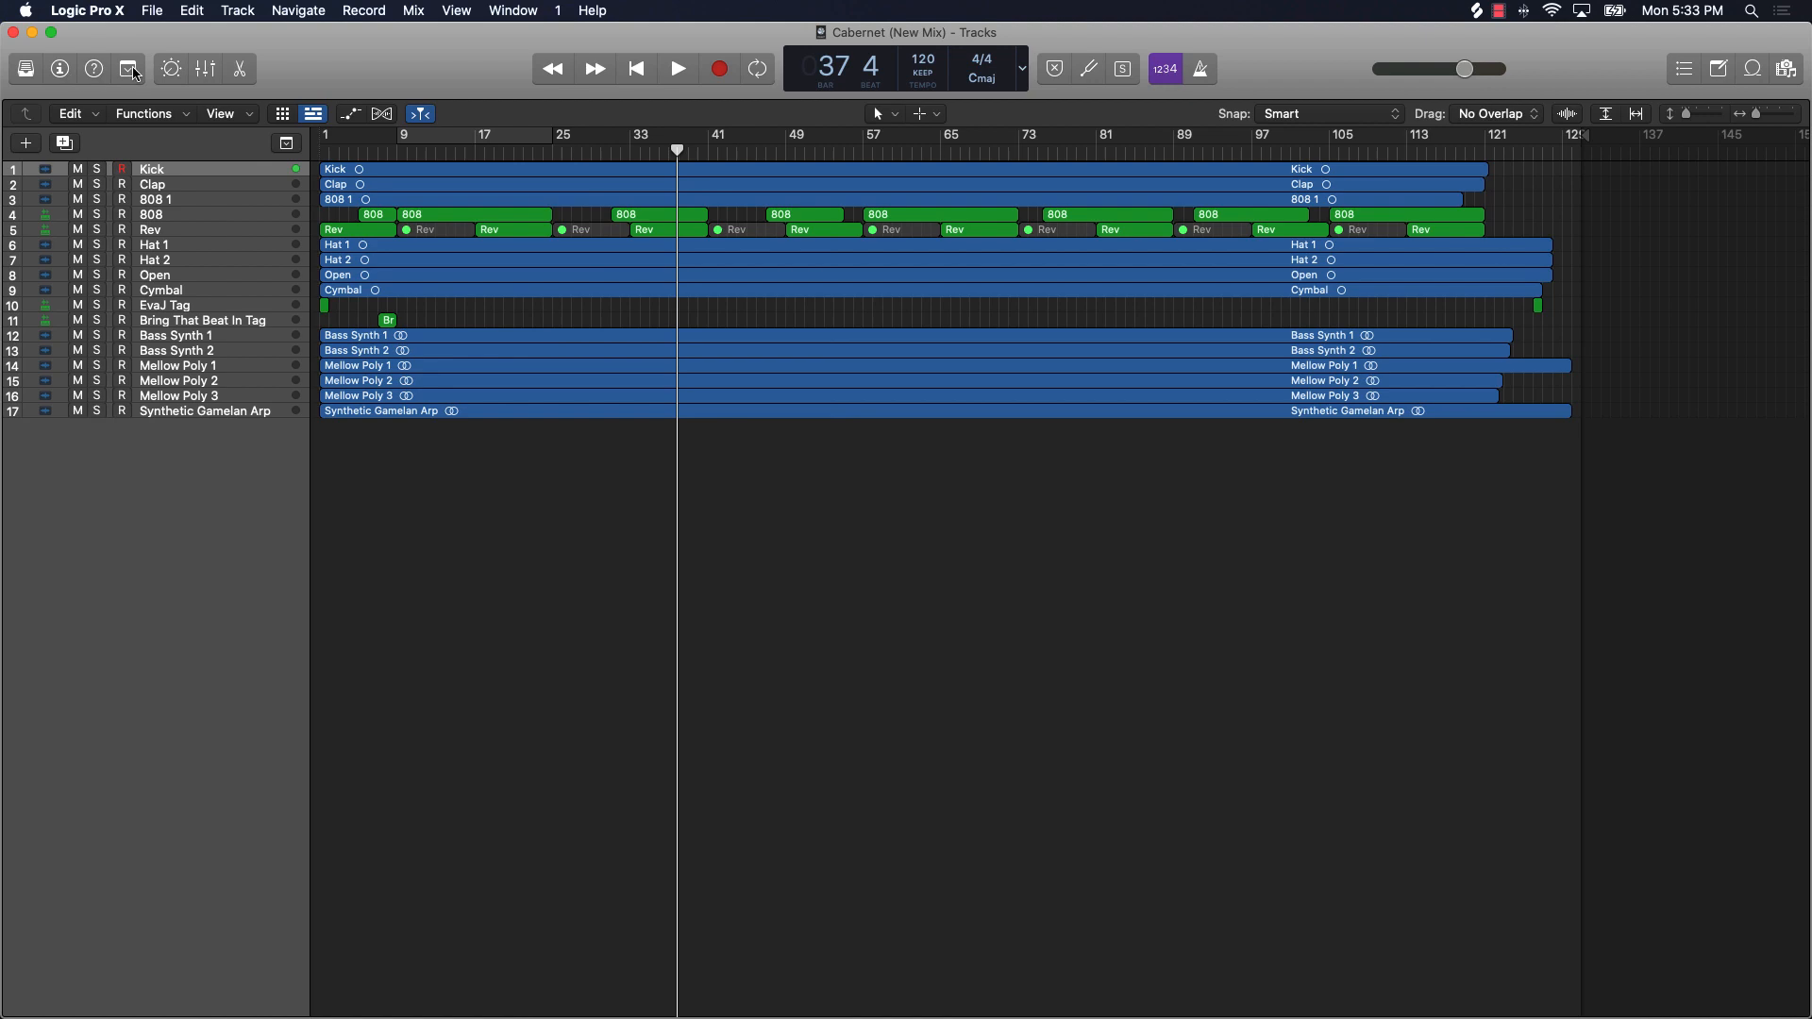
left_click(206, 69)
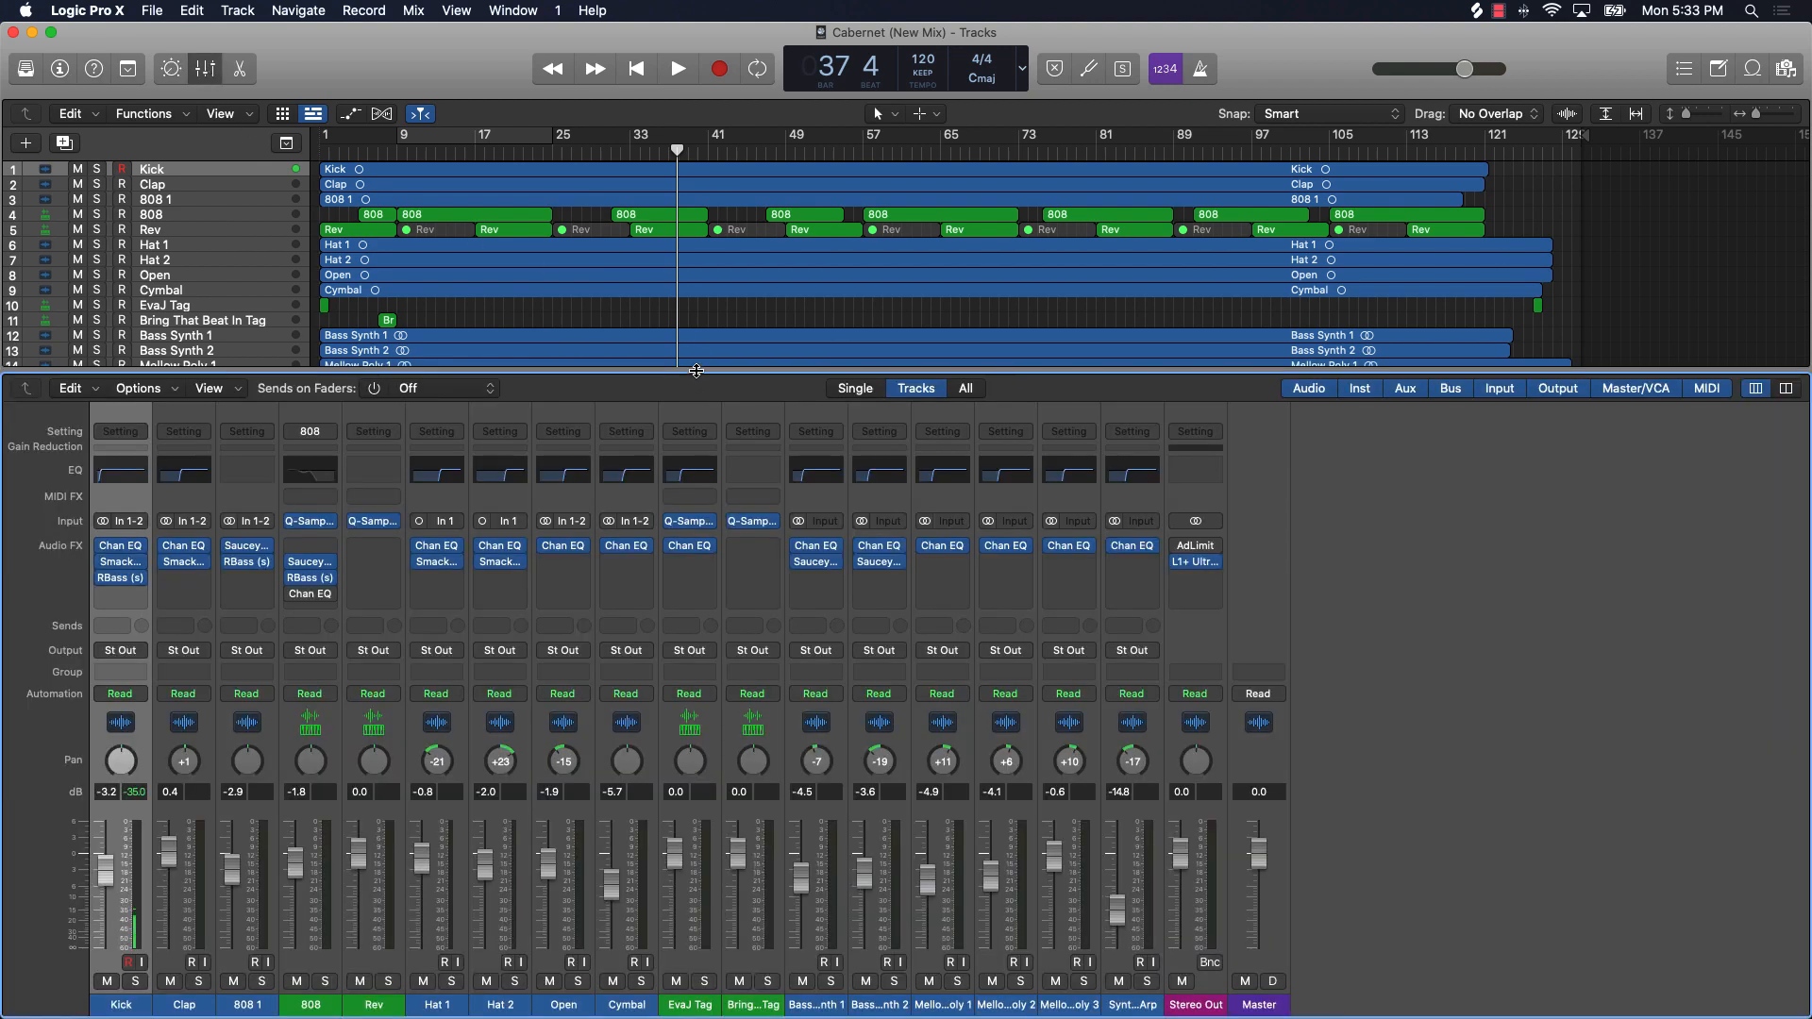
left_click_drag(684, 369, 672, 326)
Step: Select the Kick track and the Cymbal track in turn to examine their mixer channels, and hide the mixer
left_click(172, 176)
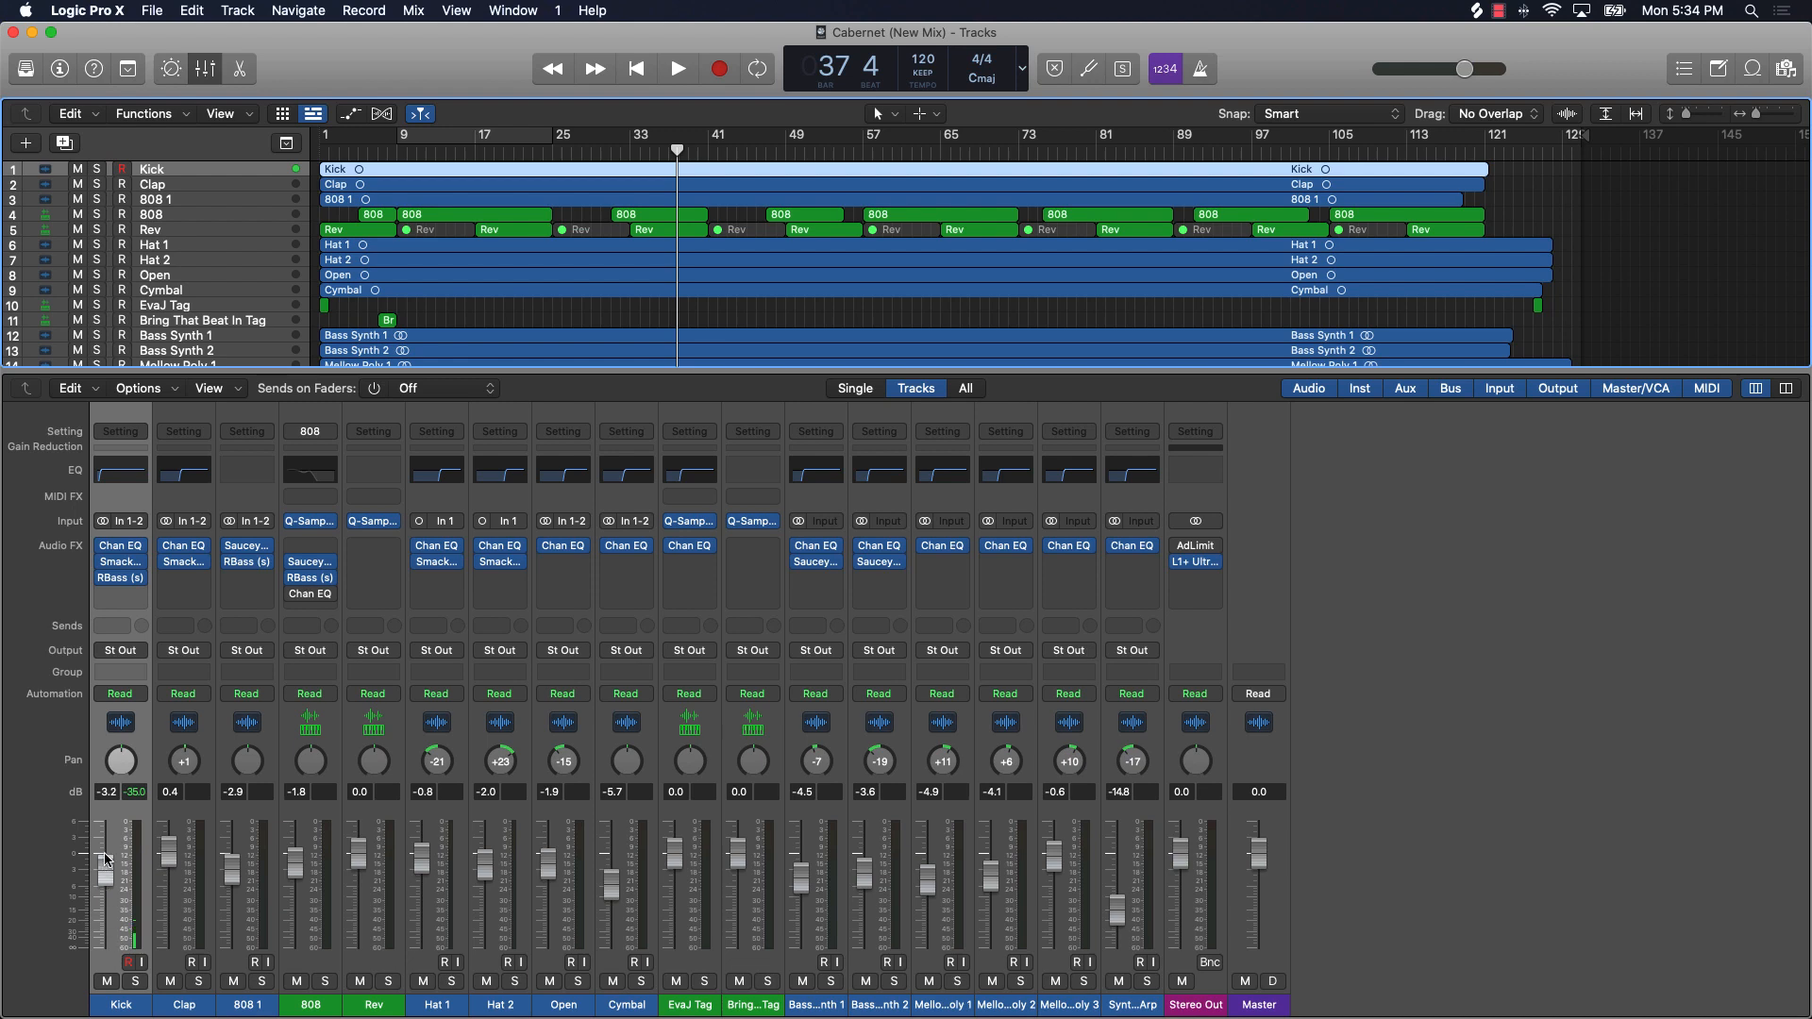
mouse_move(135, 571)
left_click(210, 291)
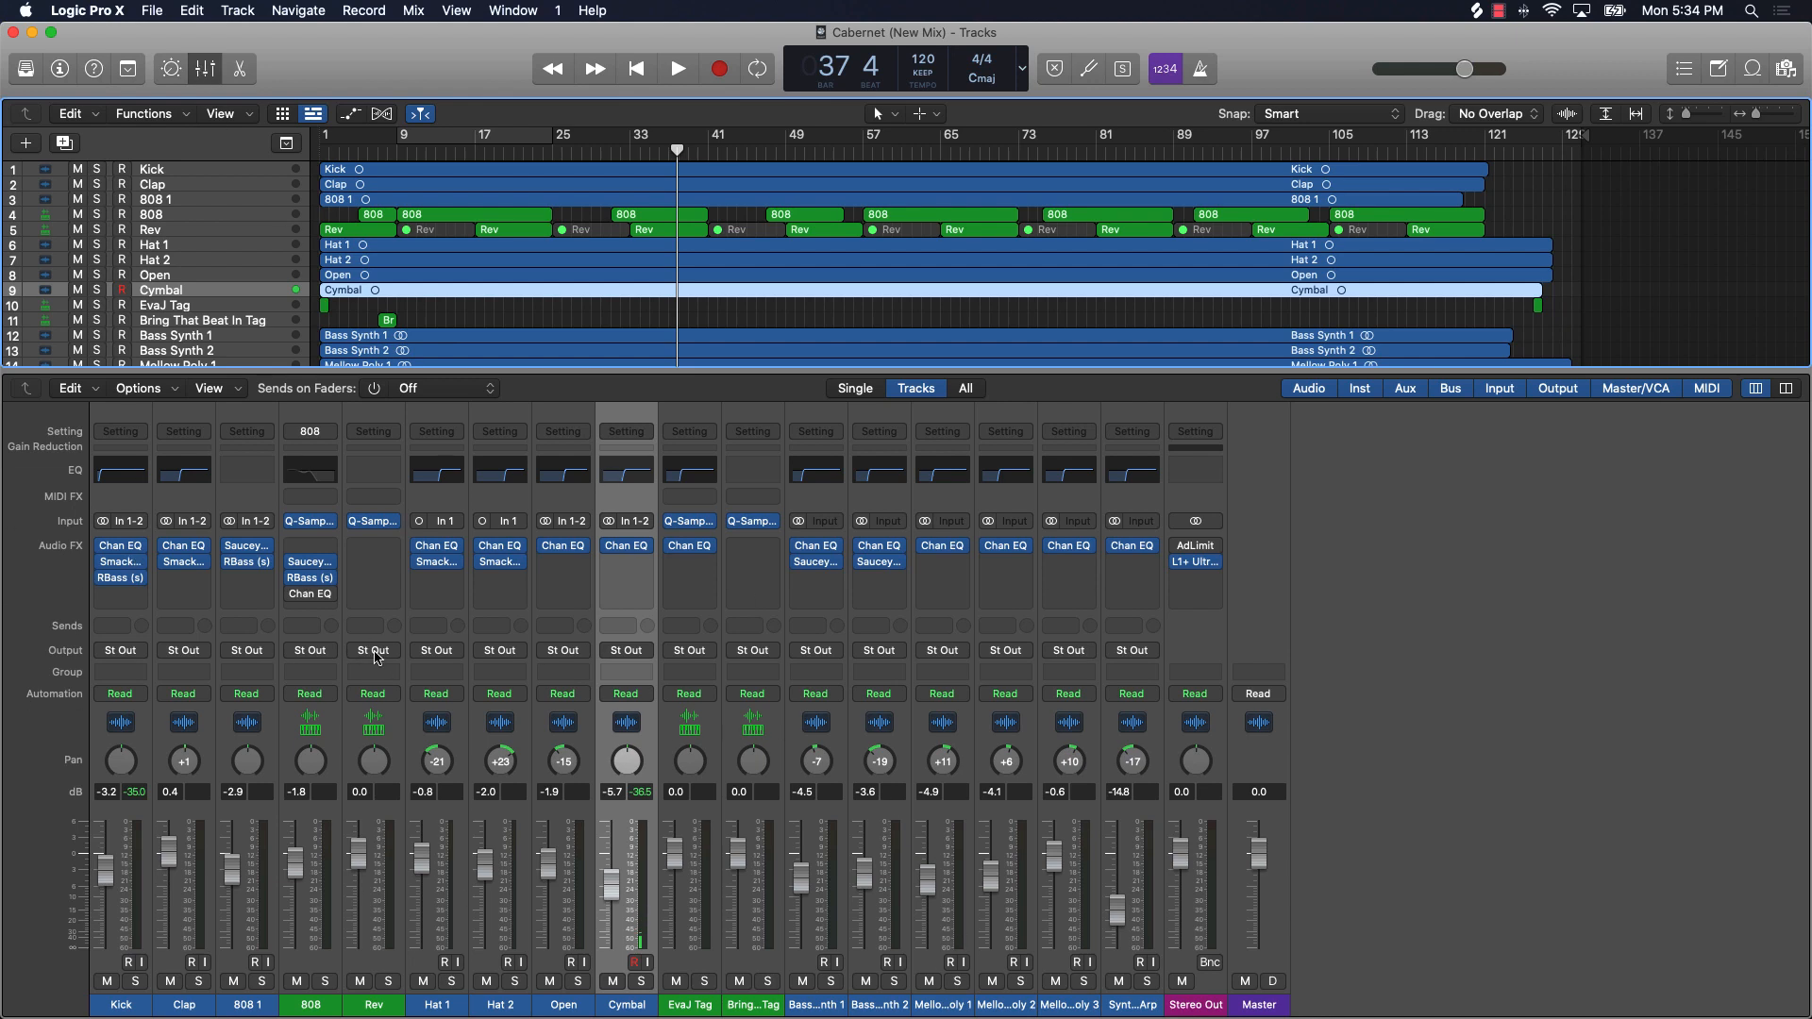
left_click(206, 72)
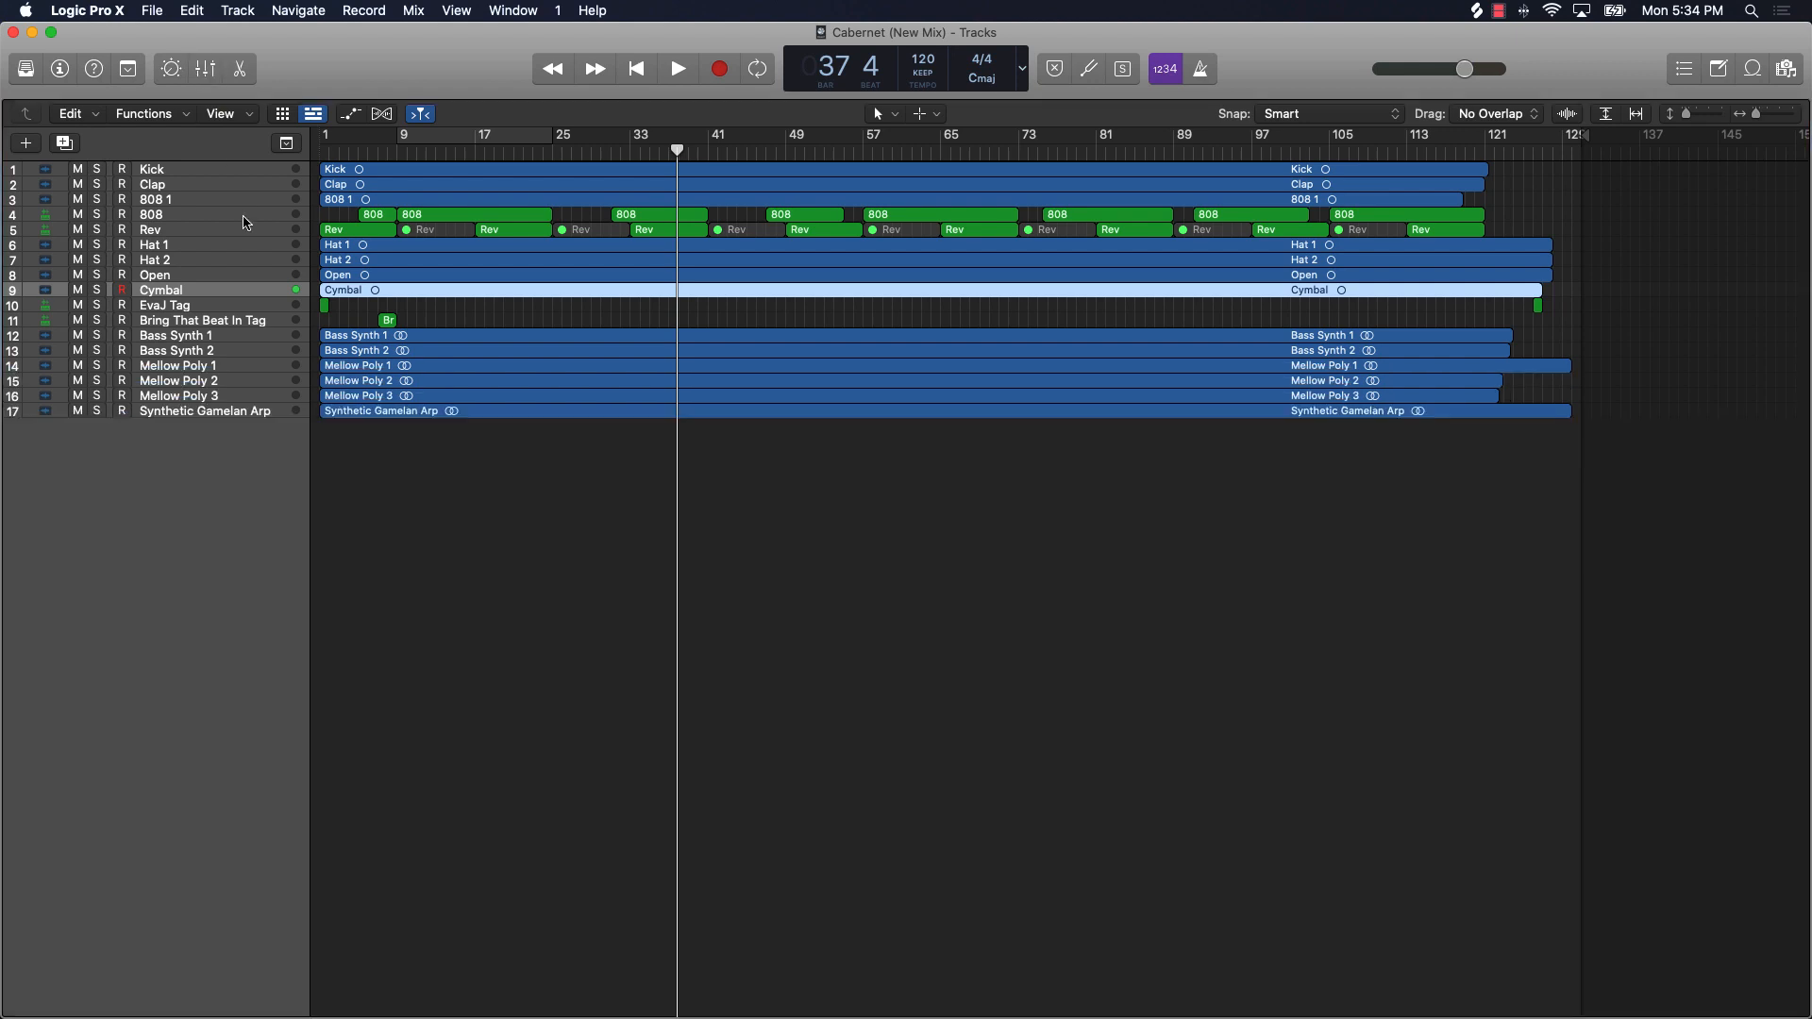
Step: Show the Cymbal track in the audio editor and split its region at bar 9 with Split by Playhead
left_click(244, 69)
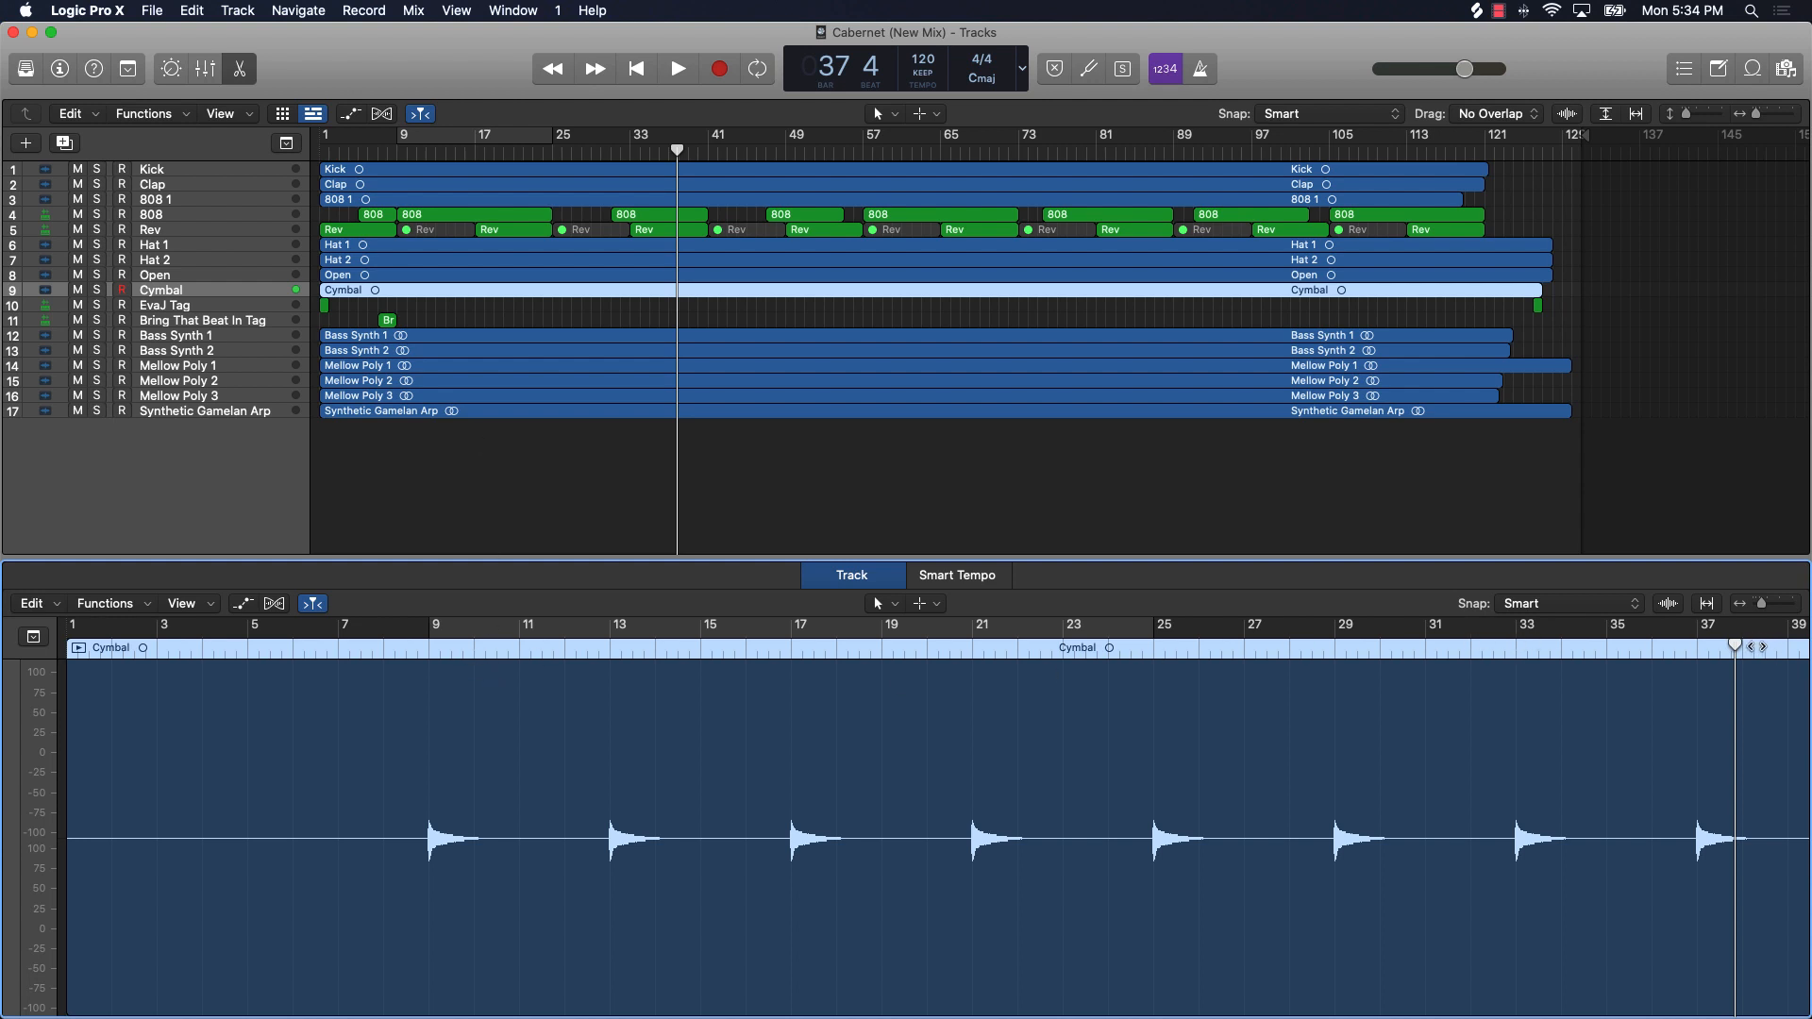
left_click_drag(1734, 645, 428, 665)
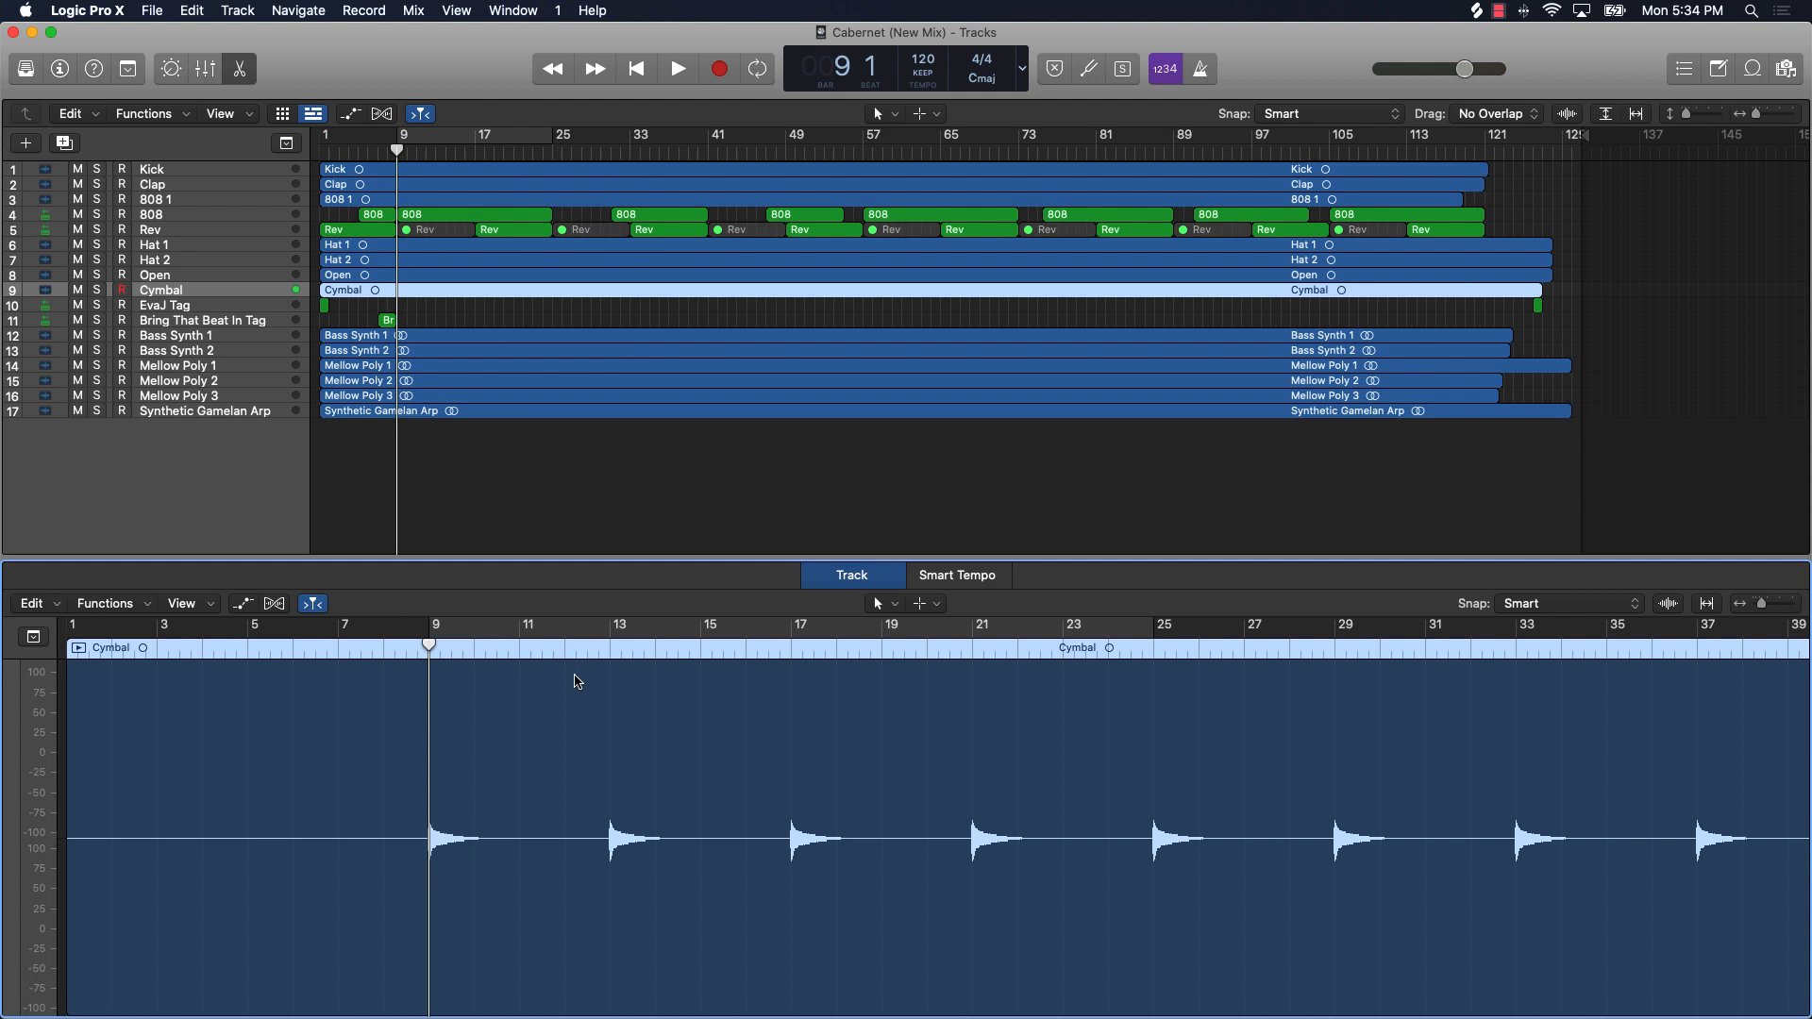
left_click(128, 71)
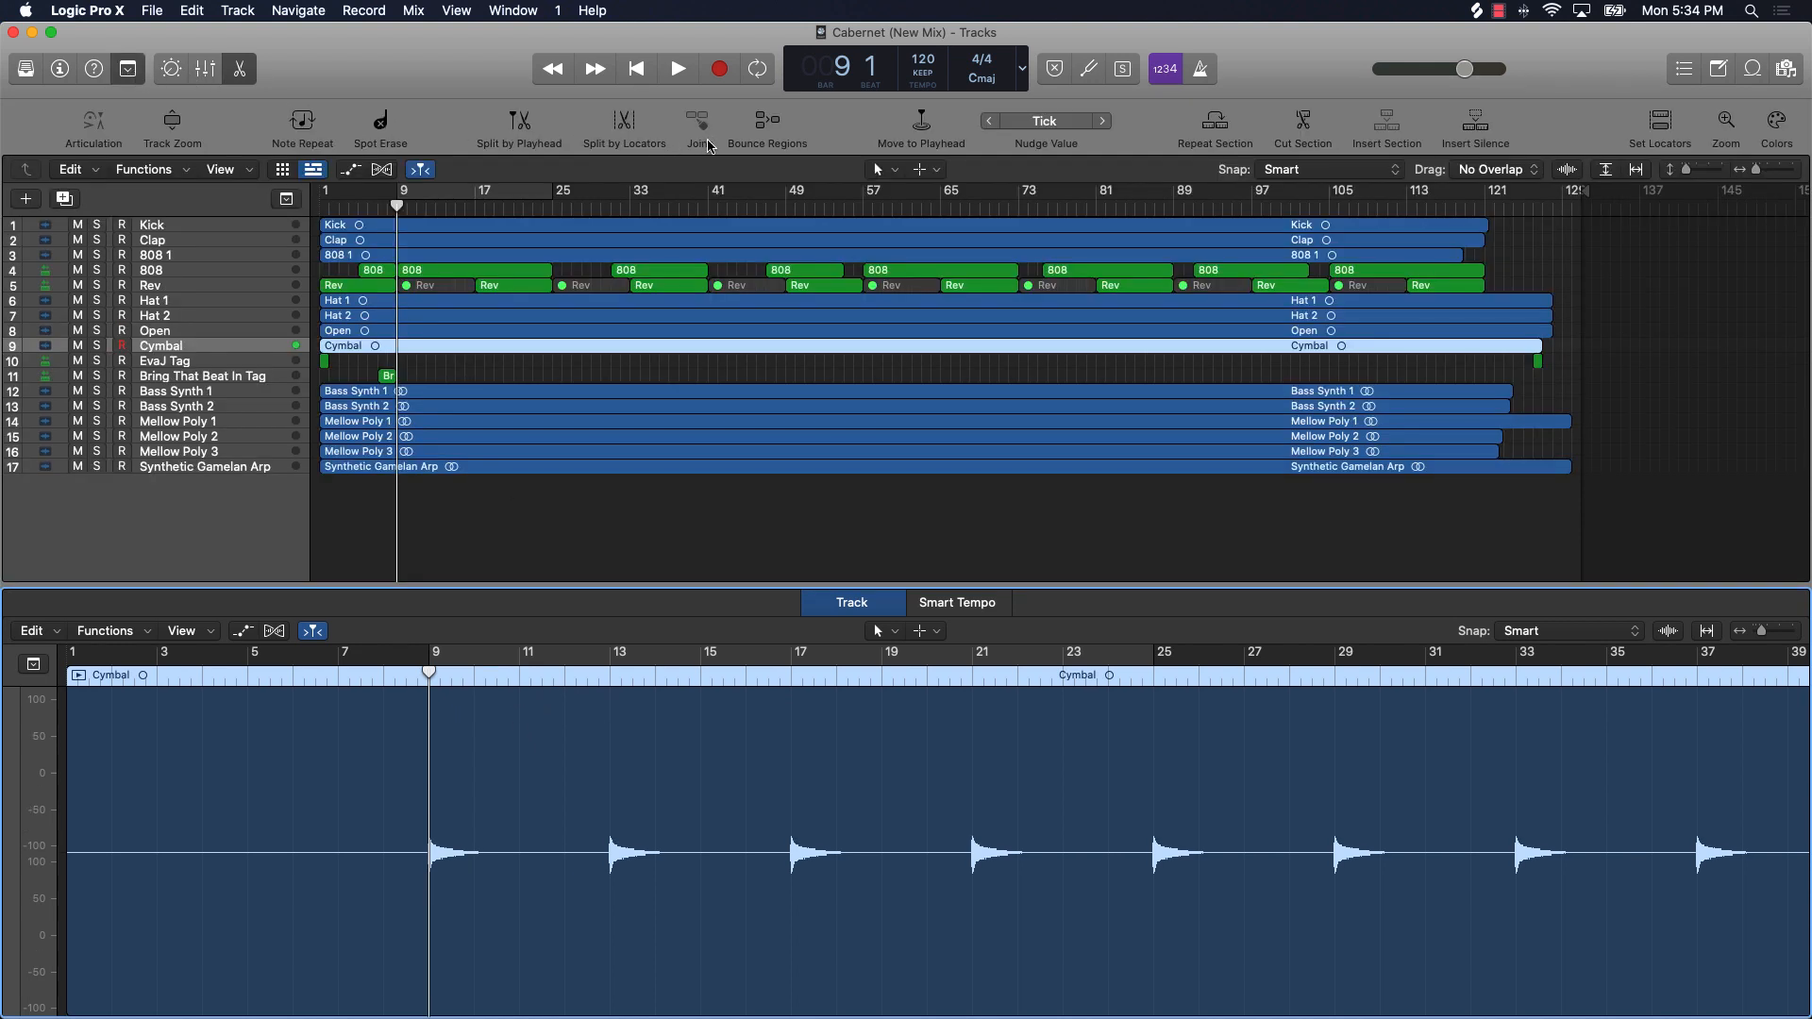
left_click(531, 137)
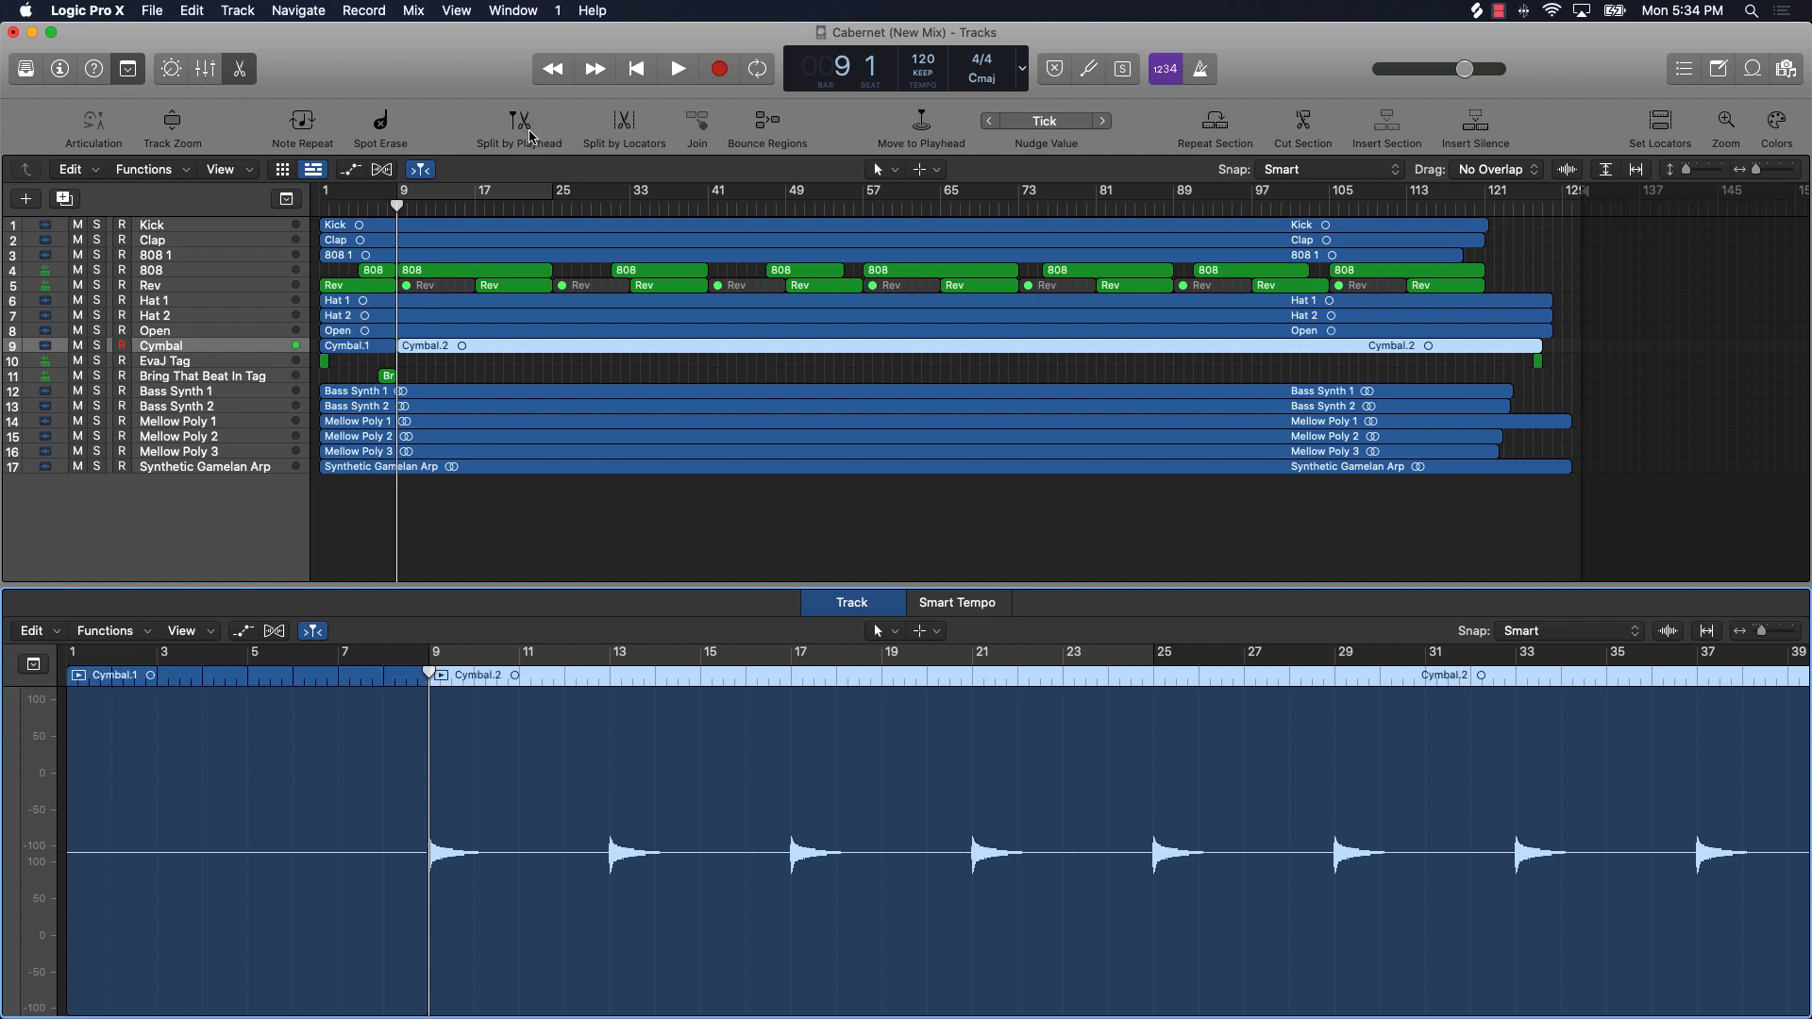
Step: Split the remaining Cymbal region at bar 13 and select the piece between bars 9 and 13
left_click_drag(602, 672, 610, 672)
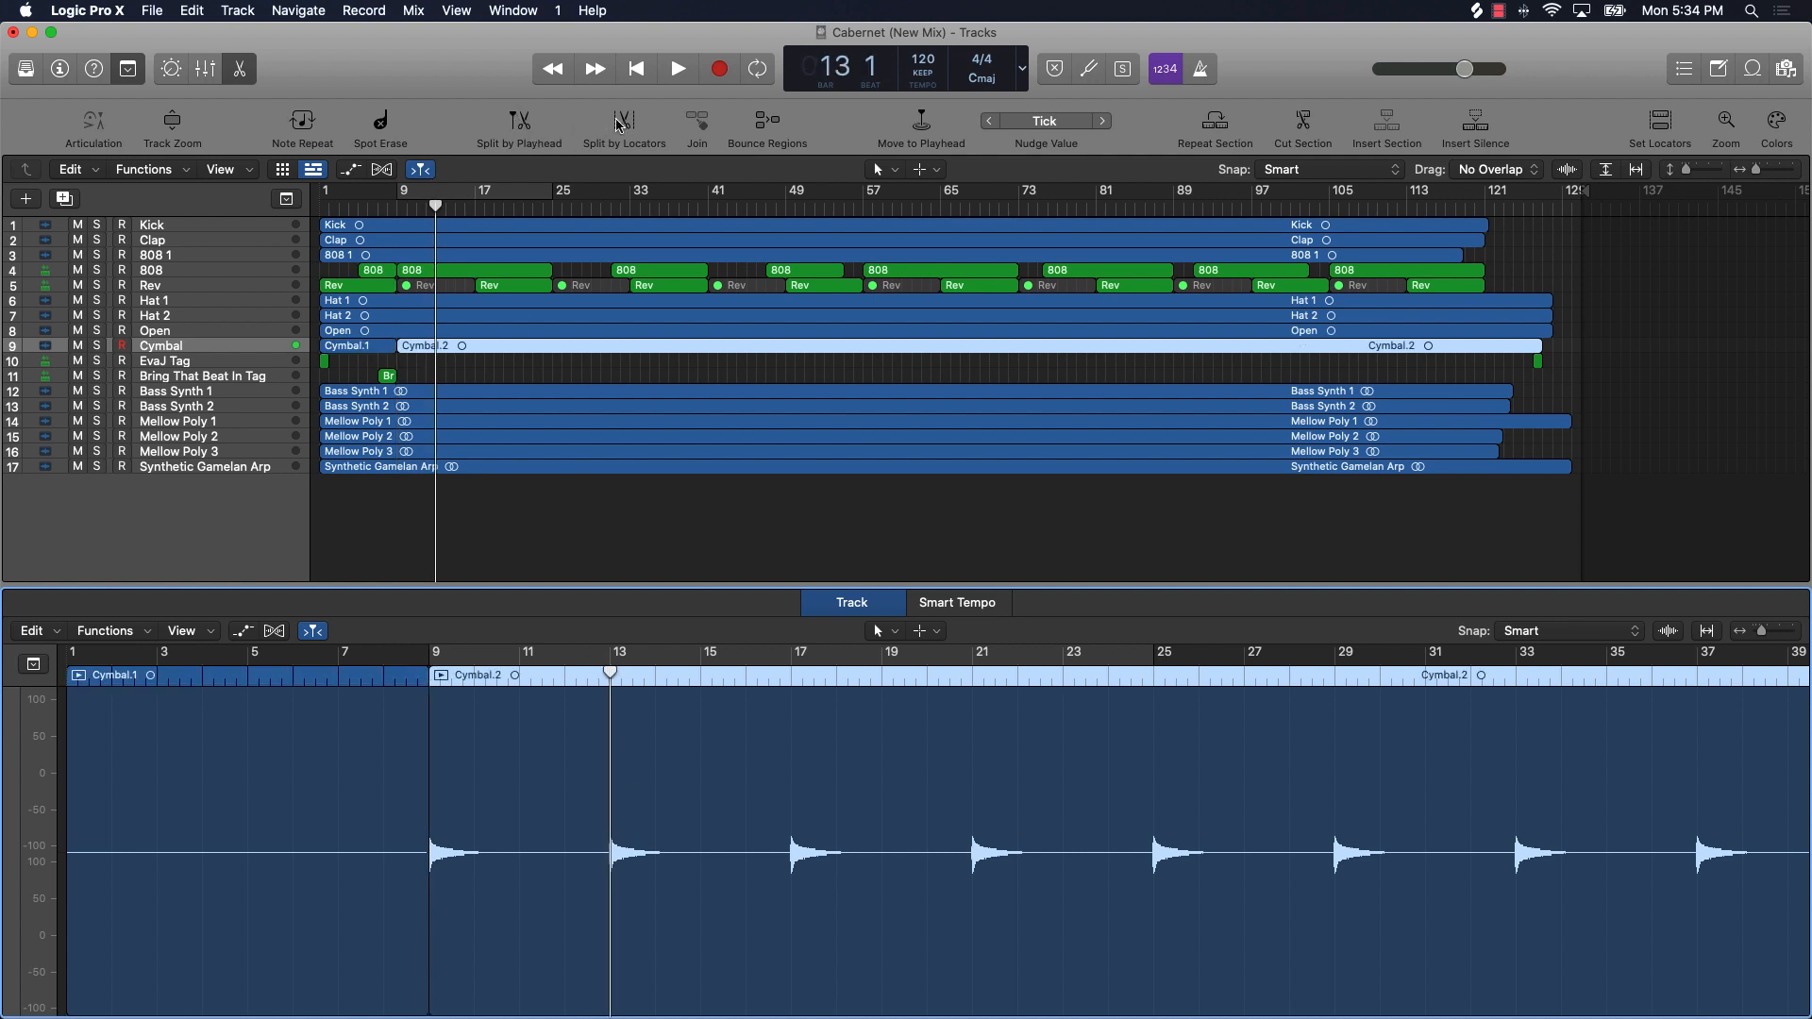
left_click(522, 127)
left_click(469, 782)
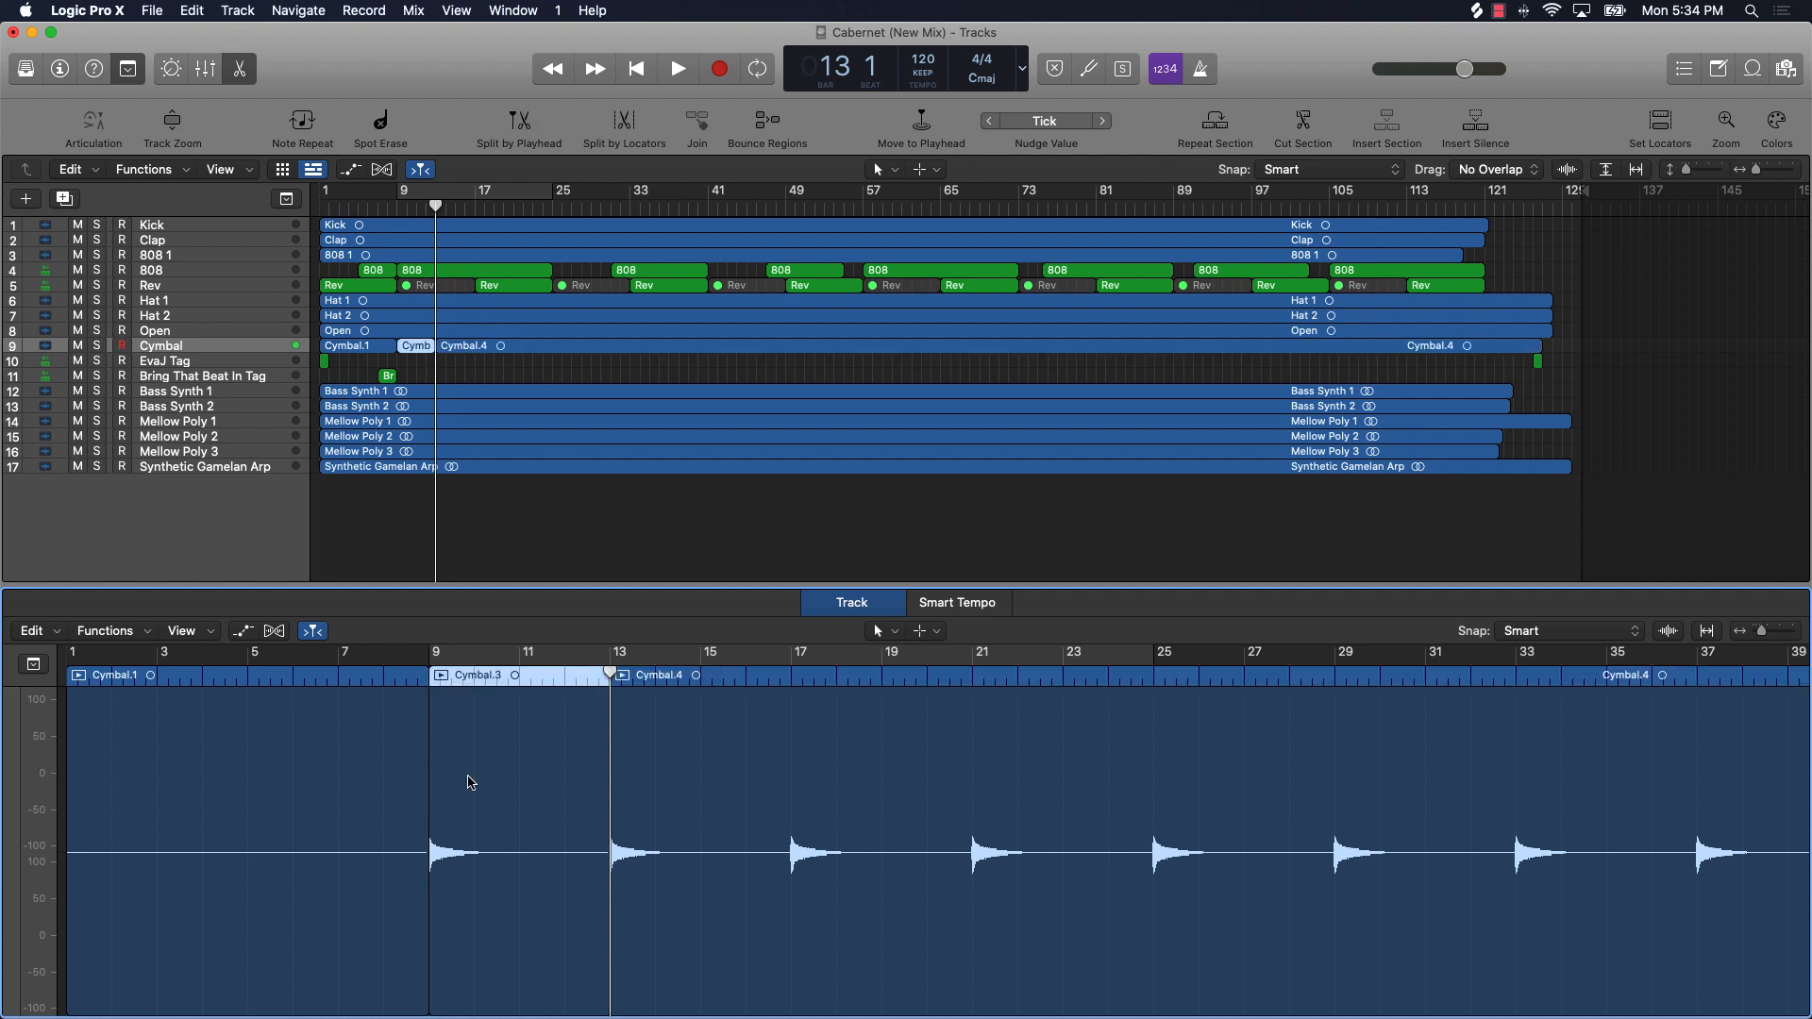
Step: Try the Cut Section command on the arrangement and undo it
left_click(1312, 142)
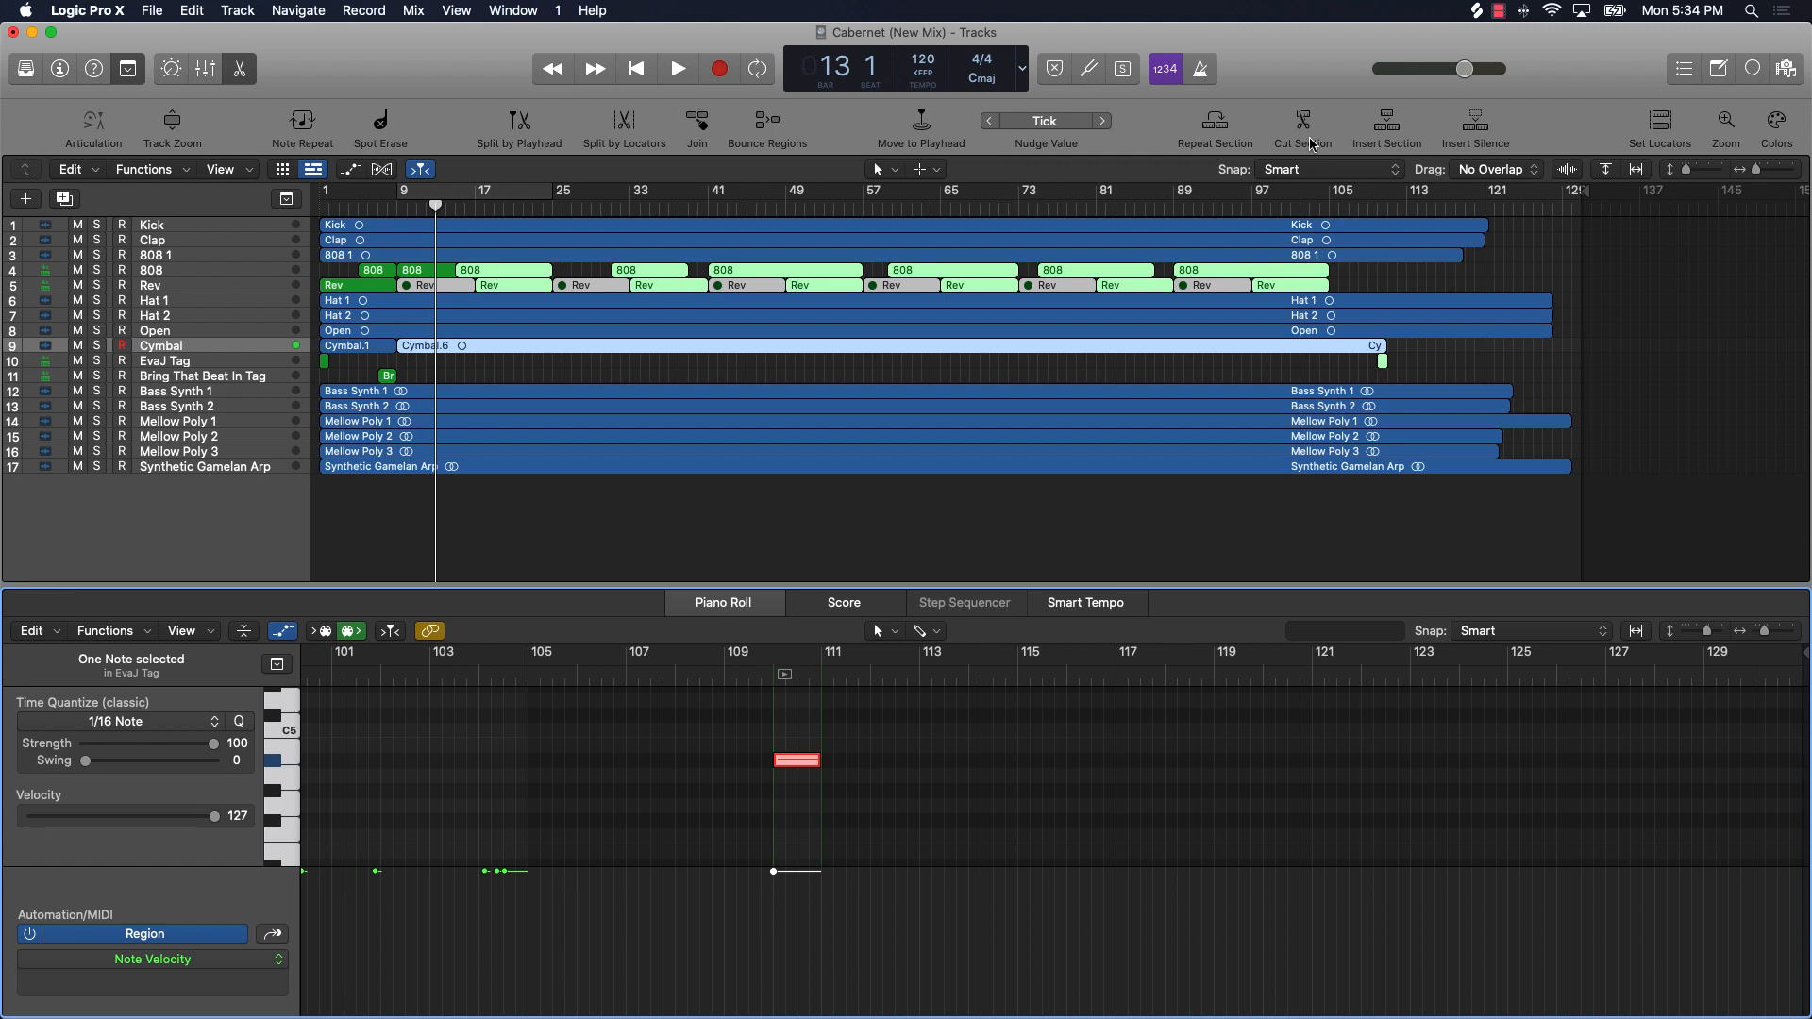
key("super+z")
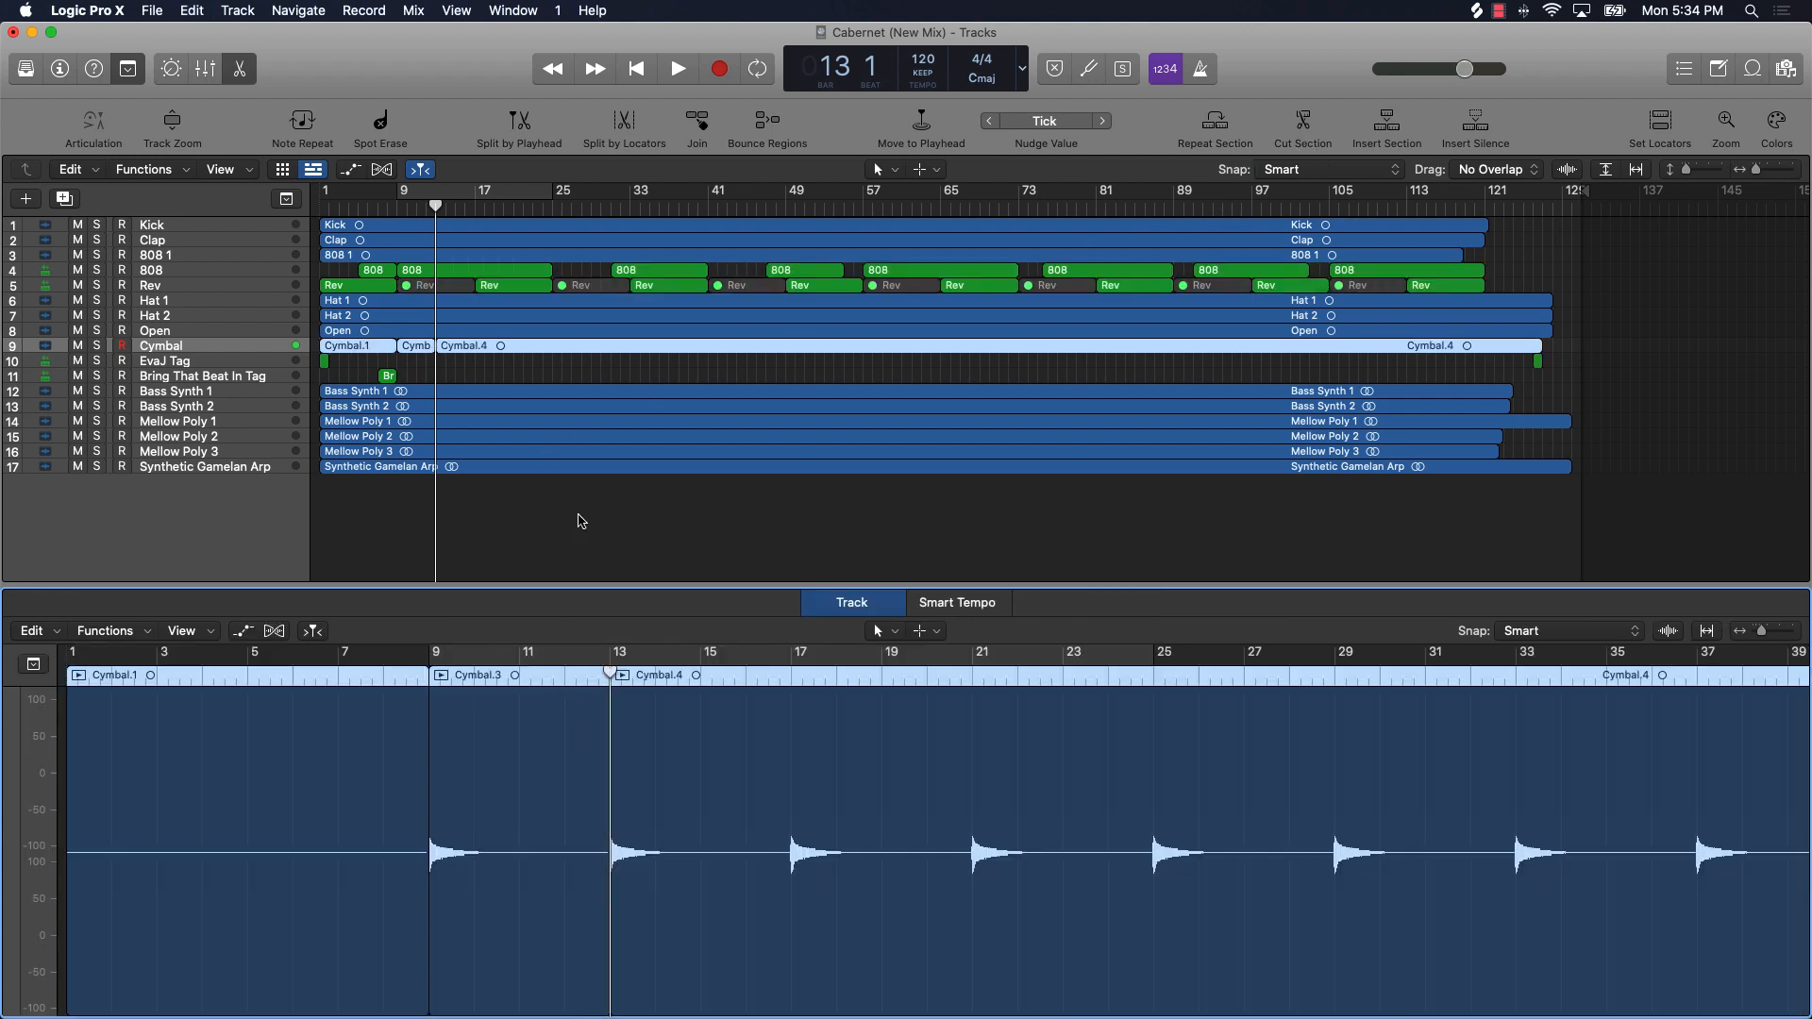
Step: Undo both splits of the Cymbal region and clear the region selection
key("super+z")
key("super+z")
left_click(581, 517)
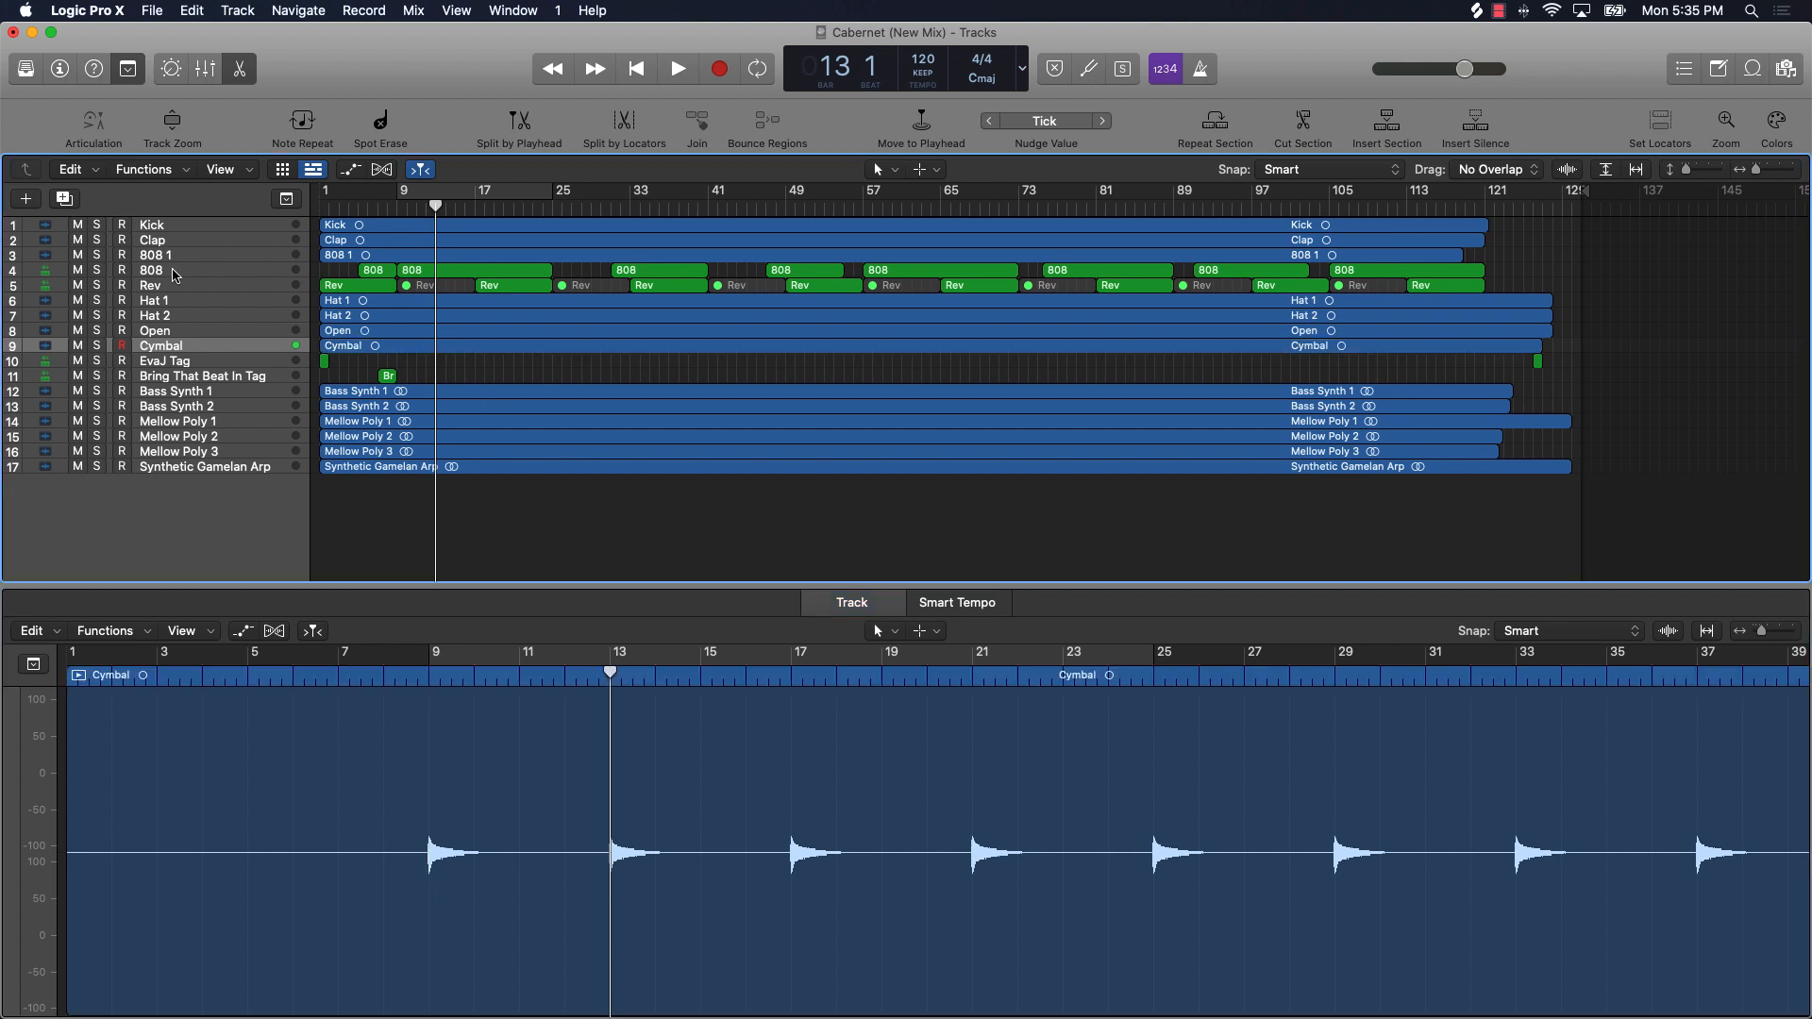
Step: Show the 808 track's regions in the Piano Roll and hide the toolbar
left_click(175, 274)
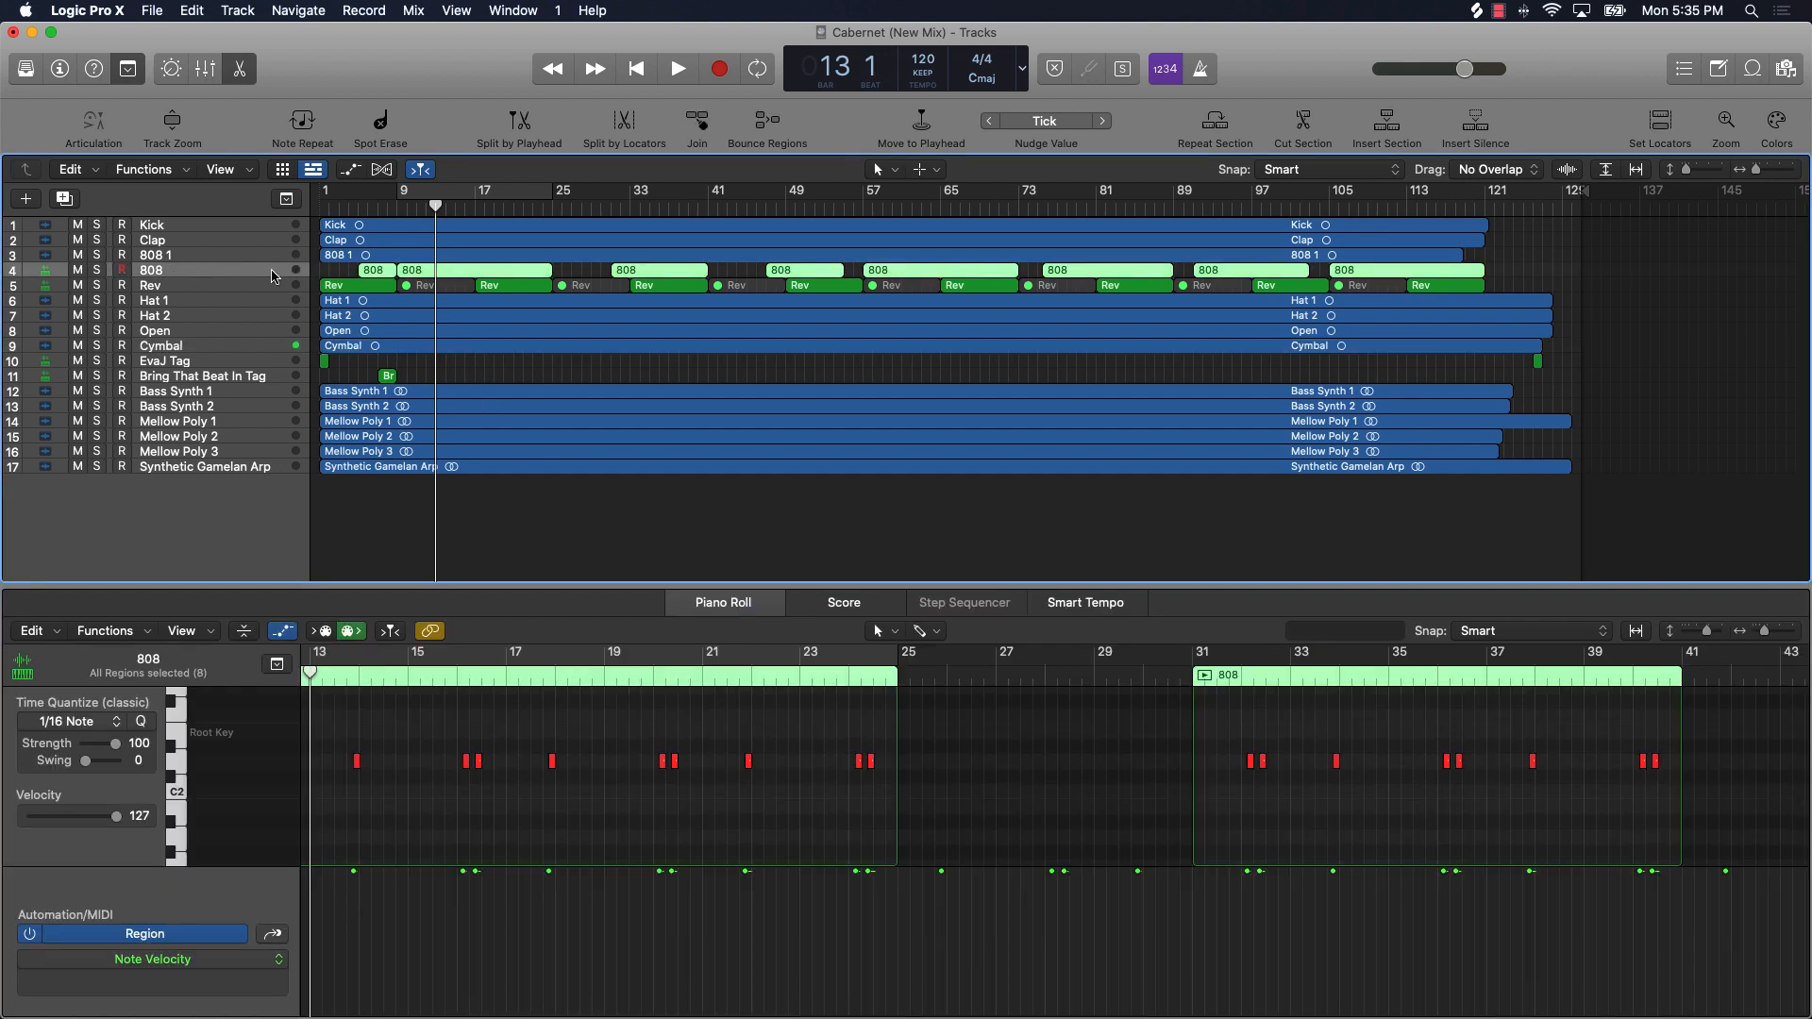
left_click(127, 68)
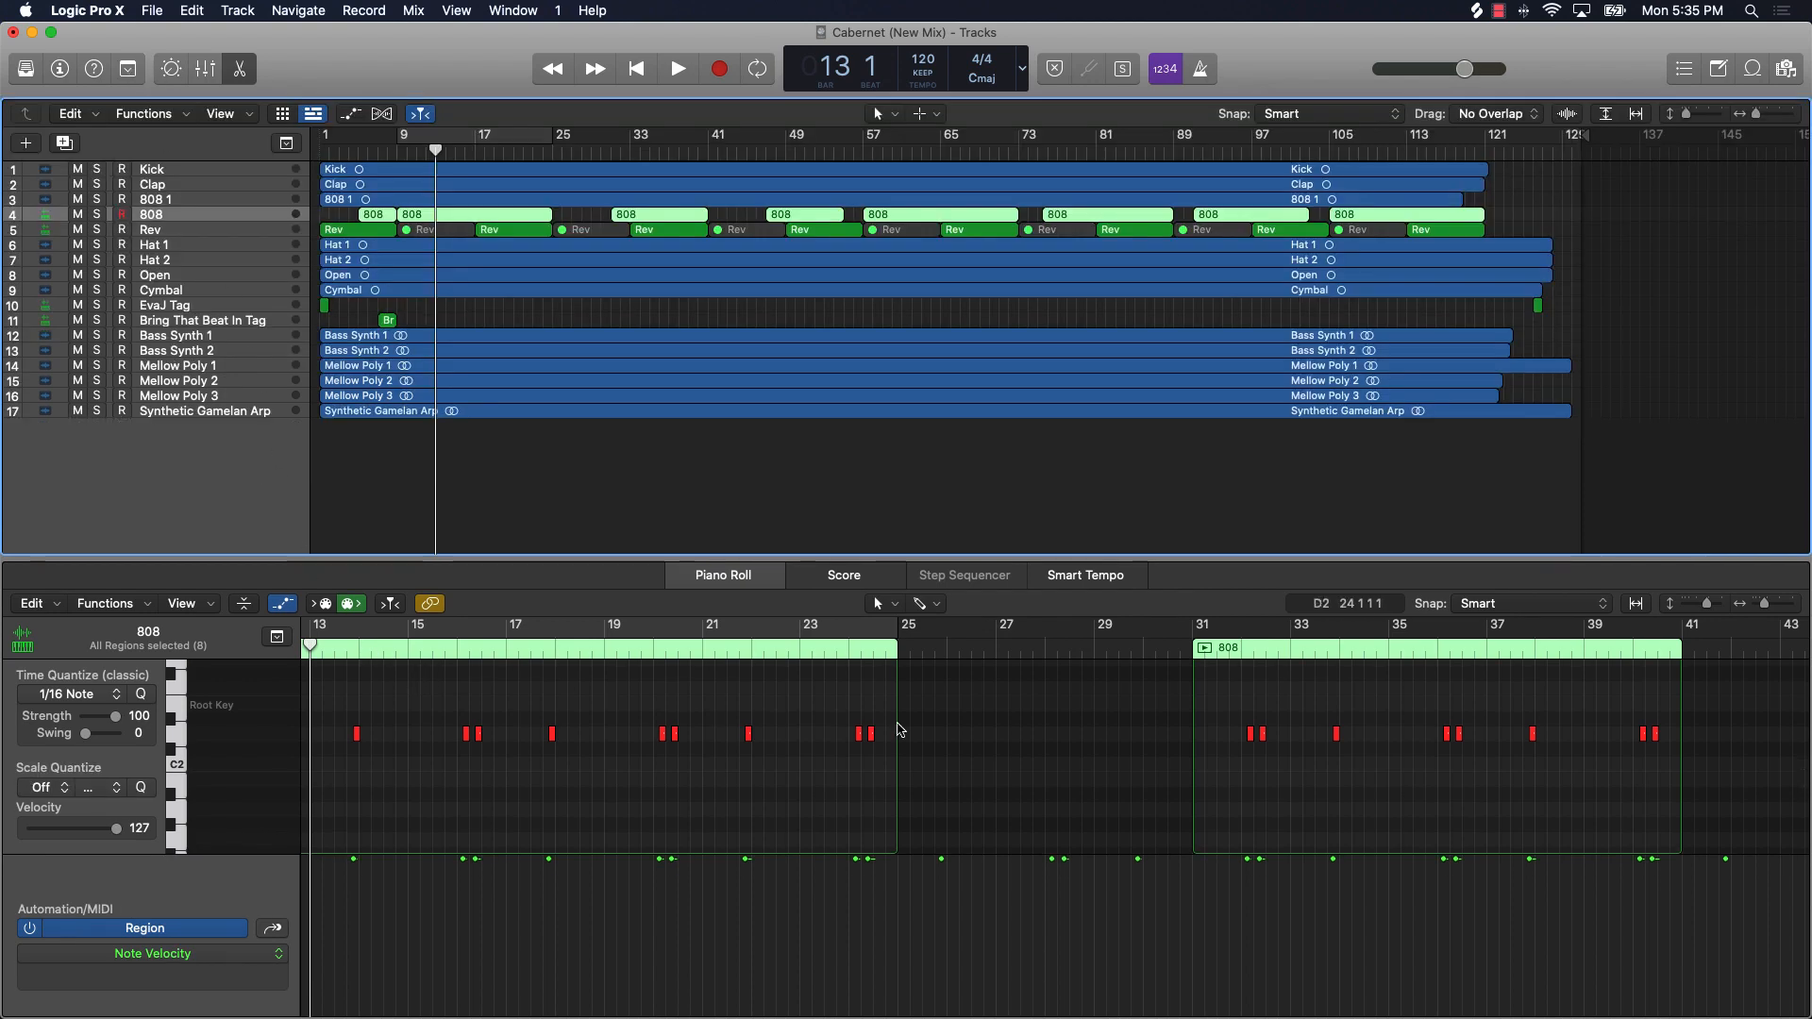
left_click(570, 678)
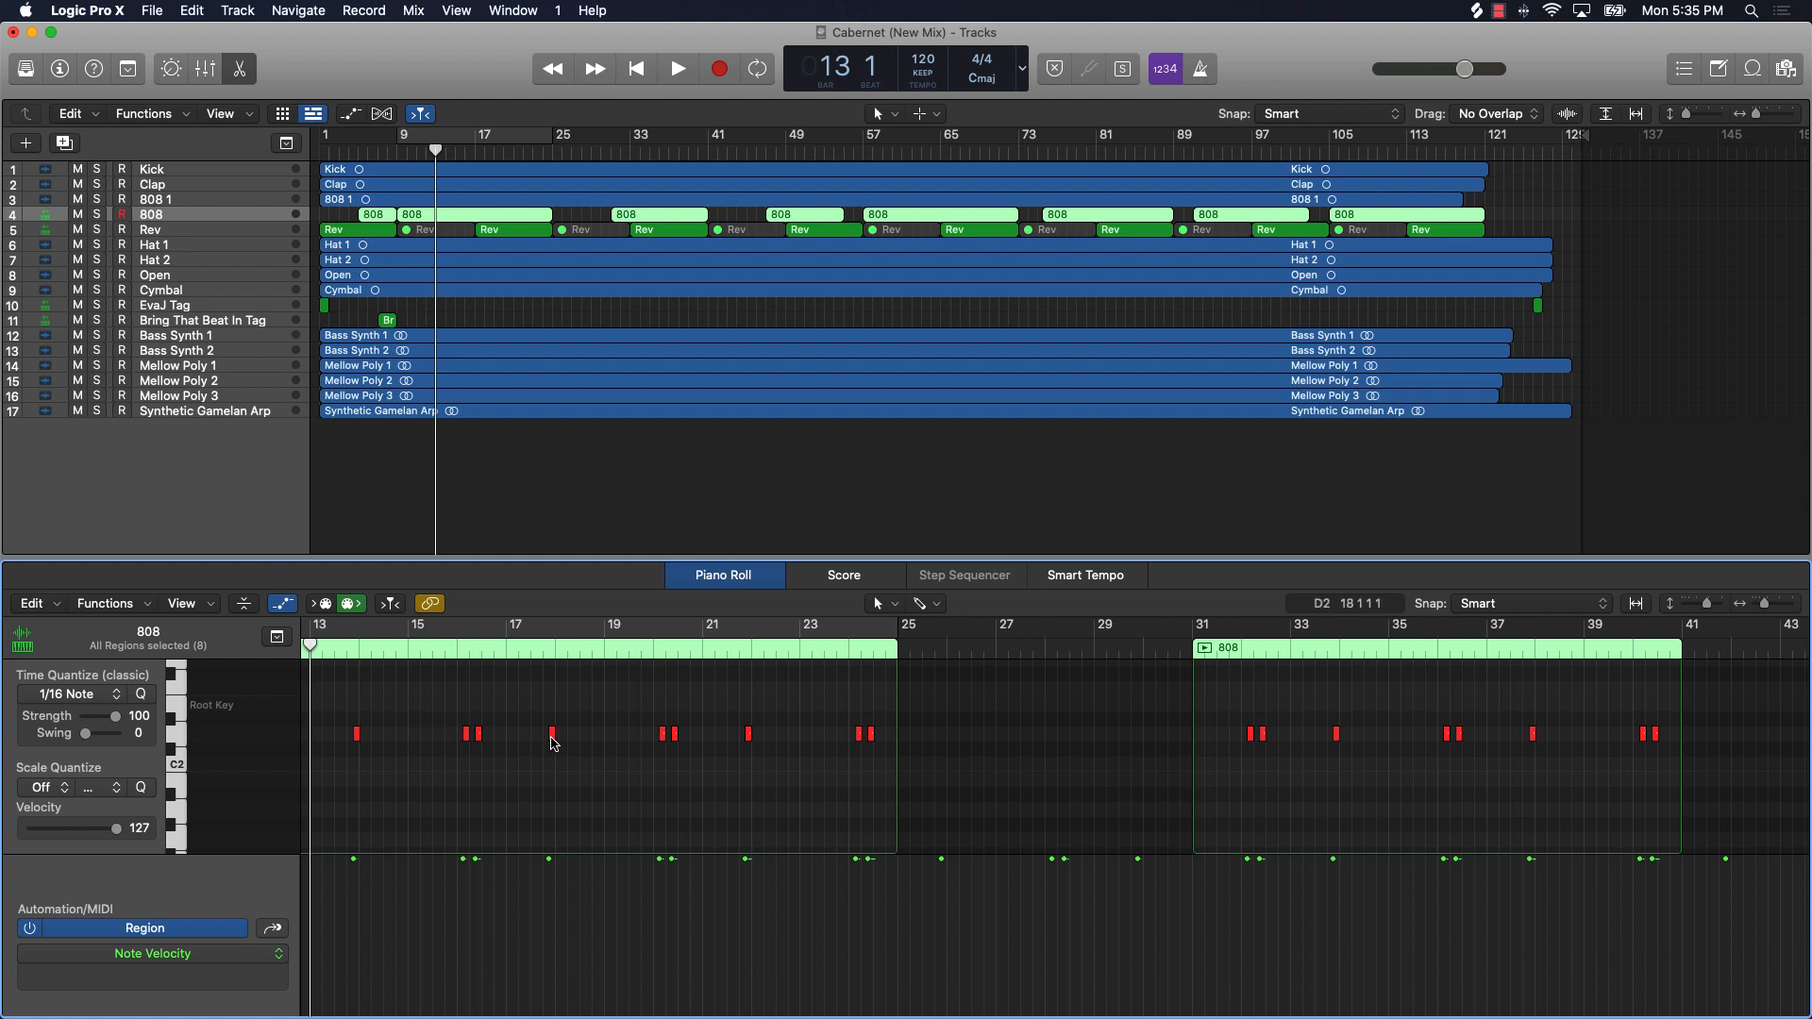
Step: Try adding a D2 note in bar 17 of the 808 region and delete it
left_click(552, 739)
left_click(518, 739, "super")
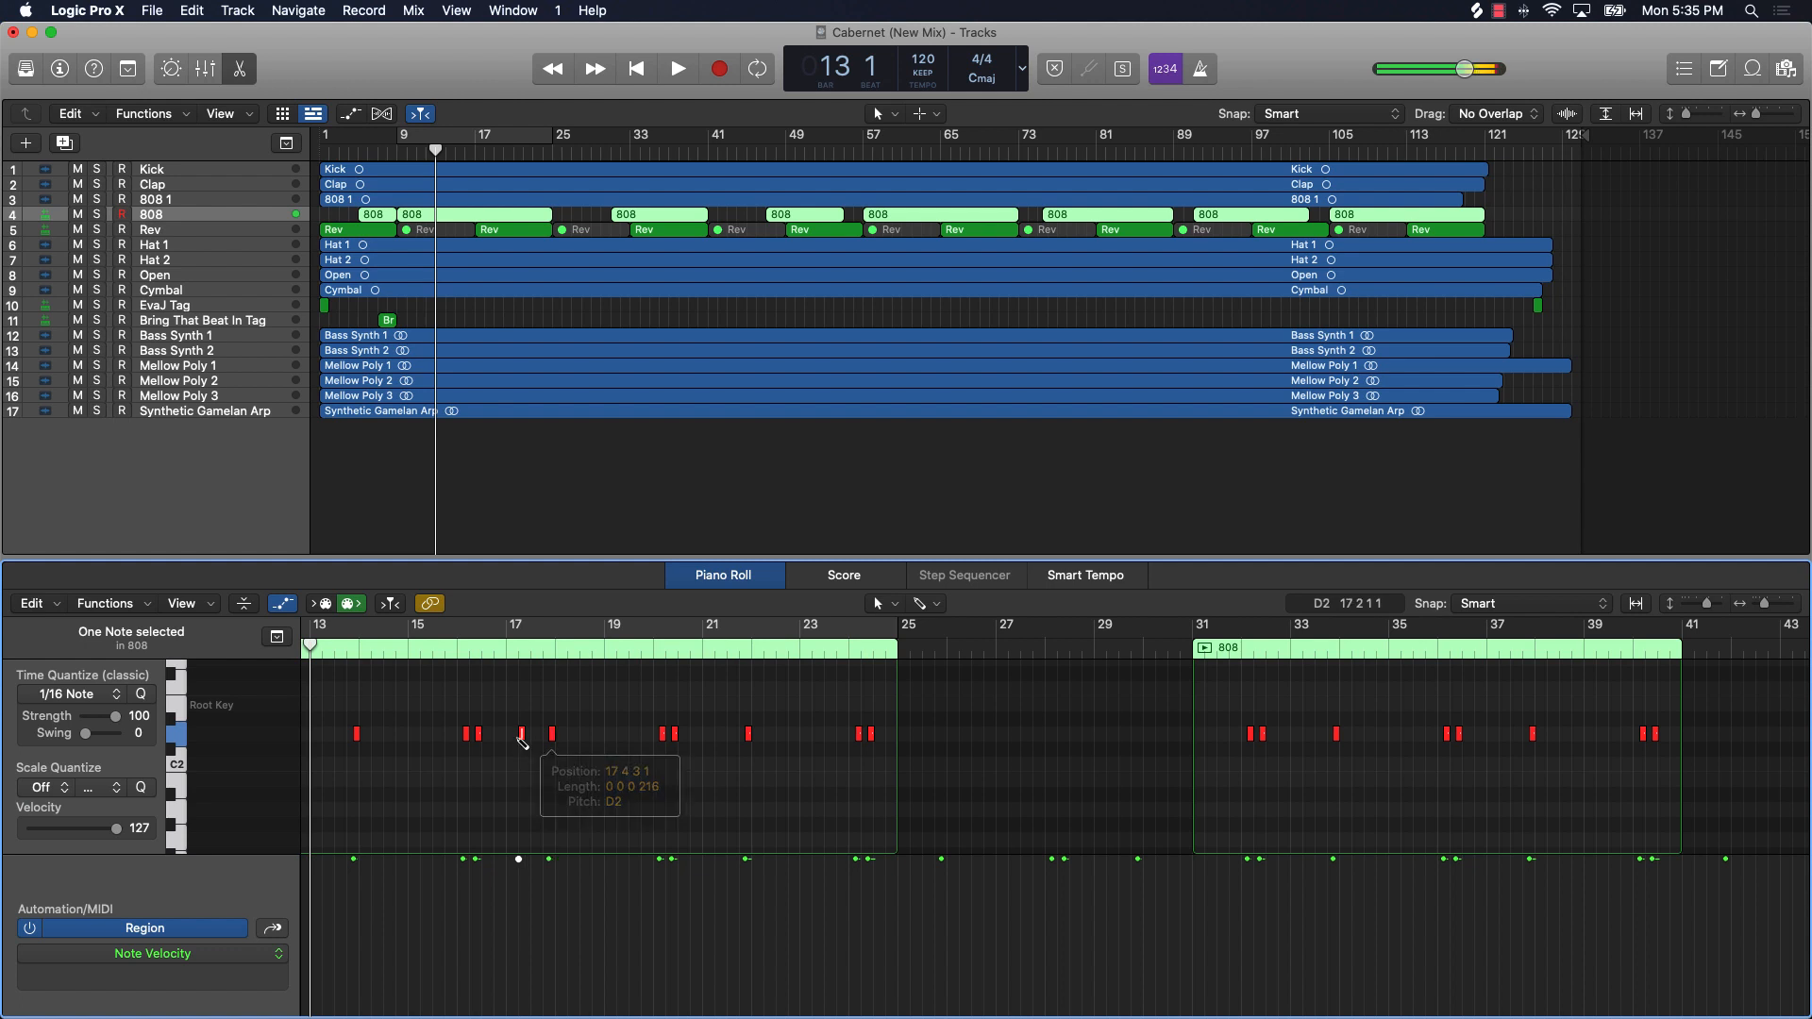
key("Delete")
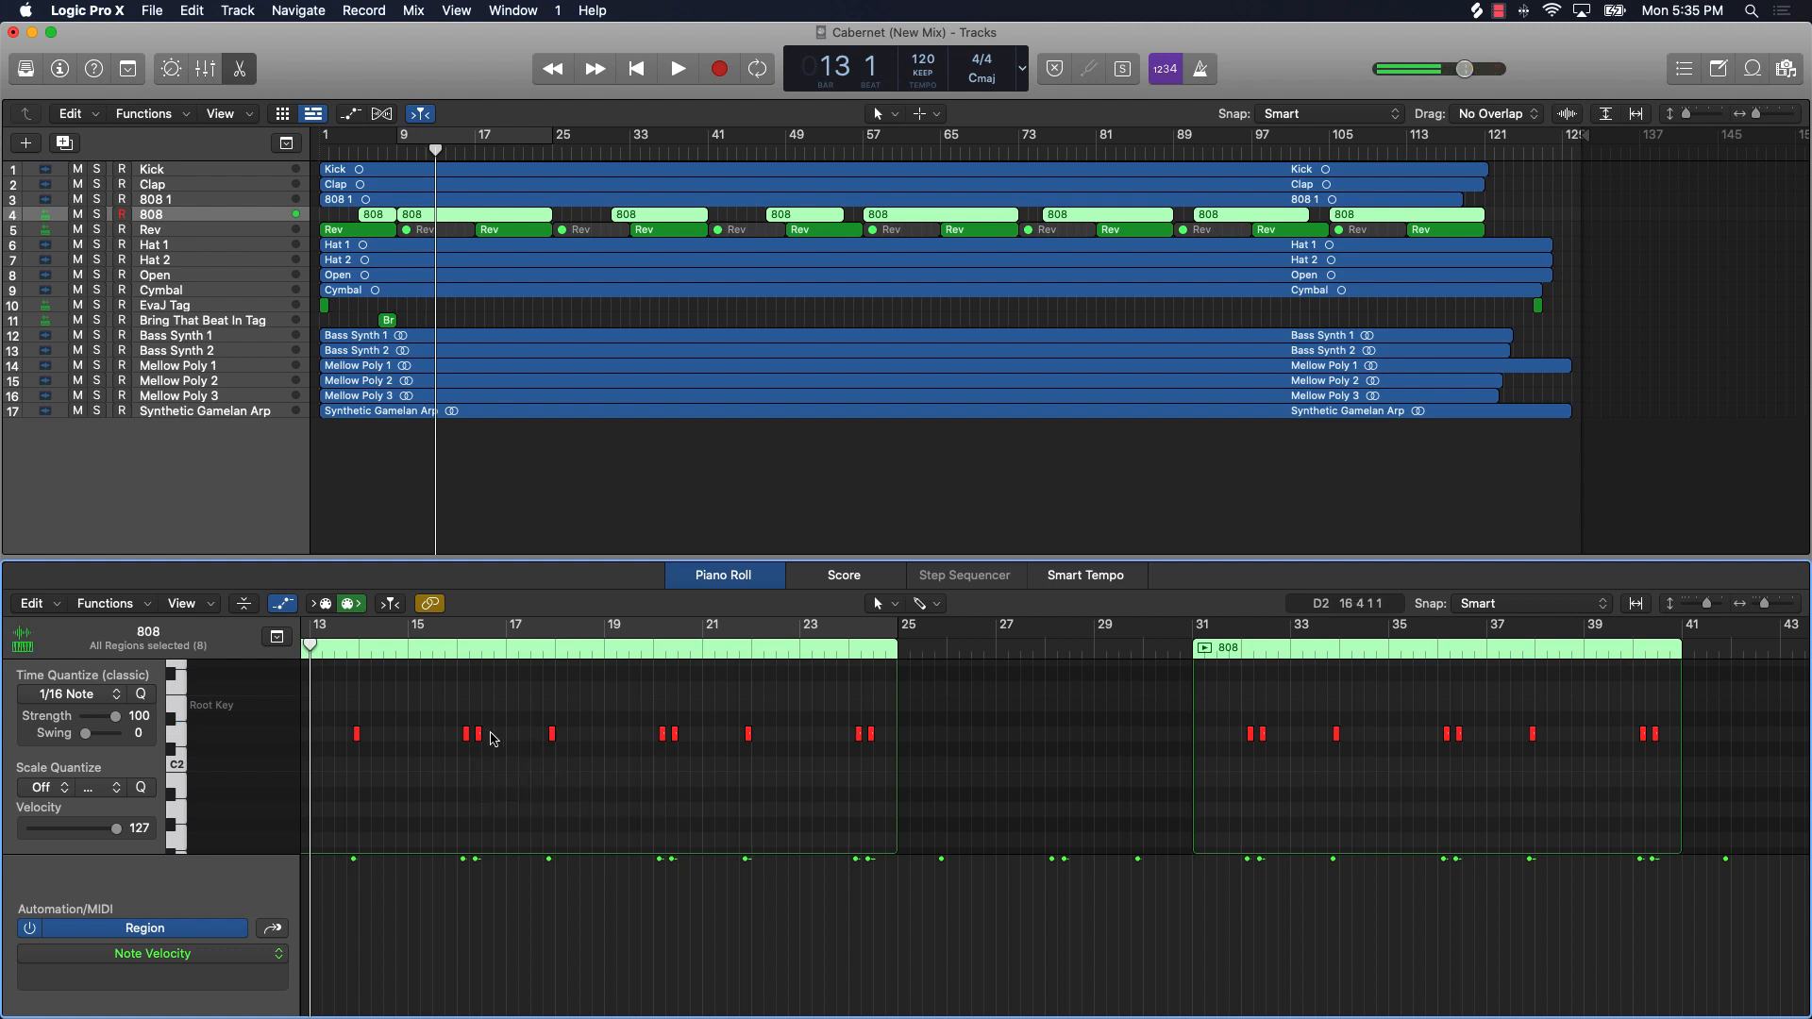
Step: Play briefly, return the playhead to bar 1, then add a D2 note in bar 5 of the first 808 region and delete it
key("space")
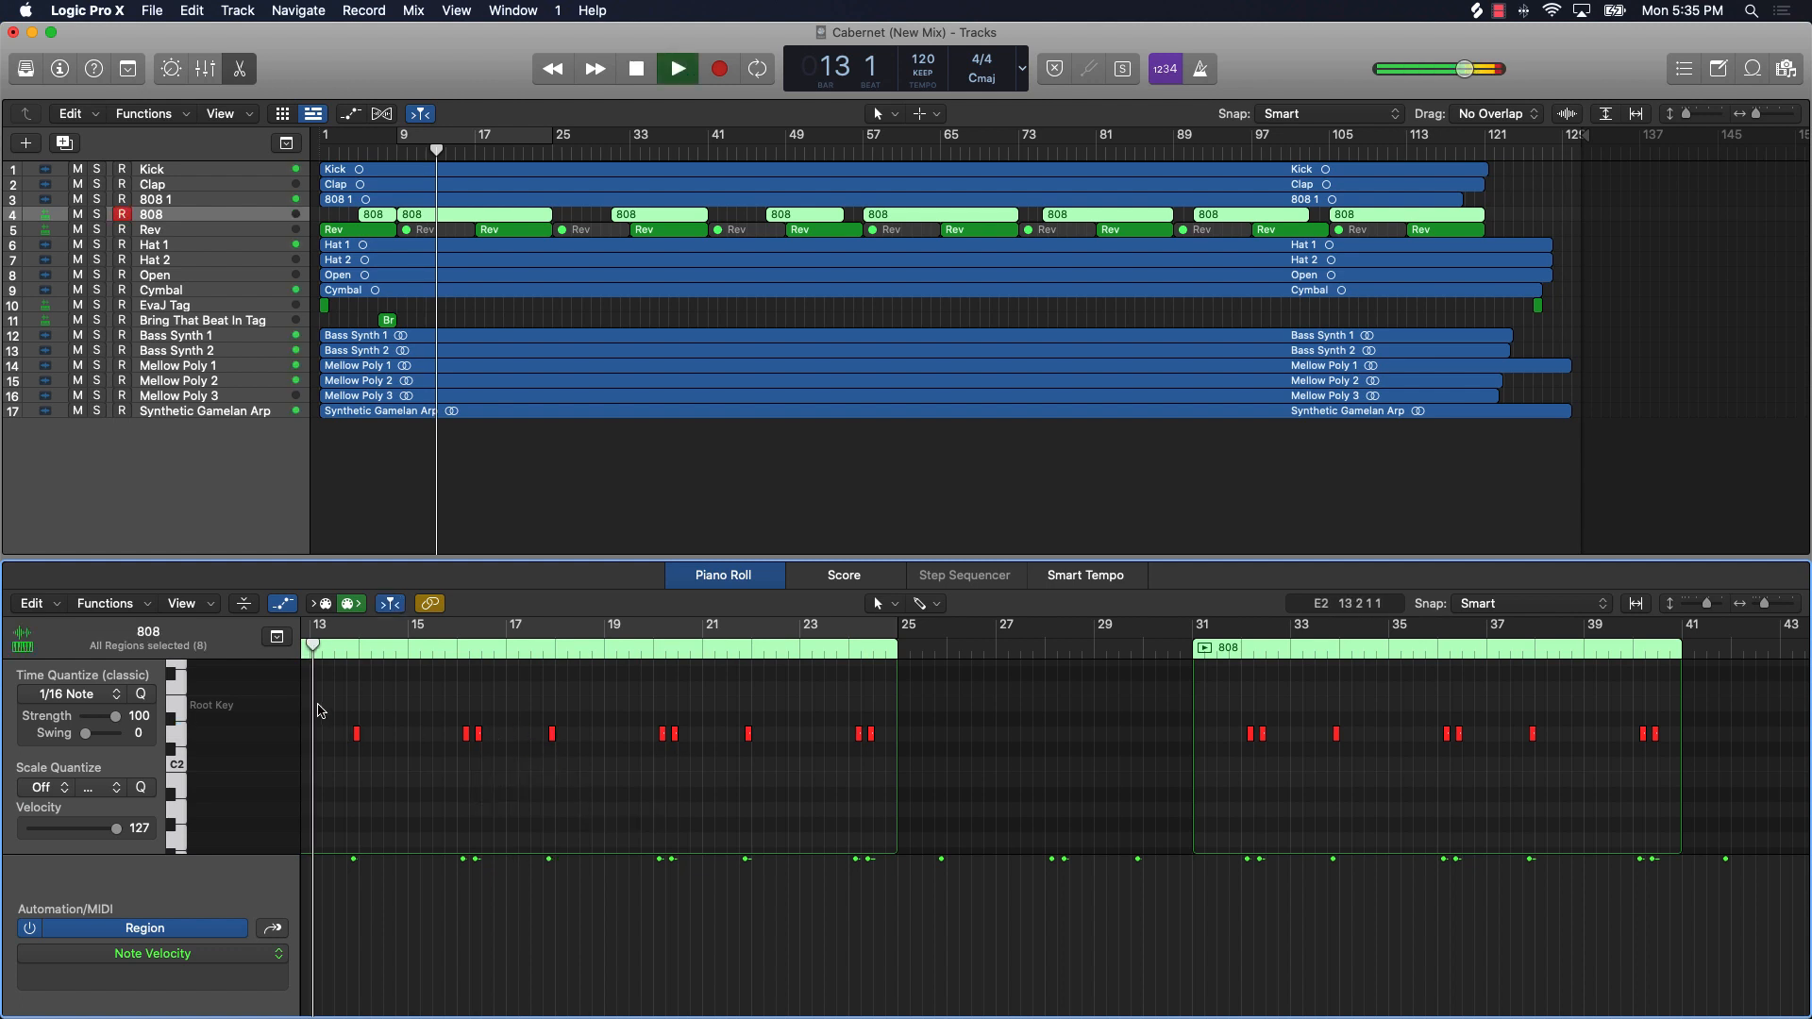
key("Return")
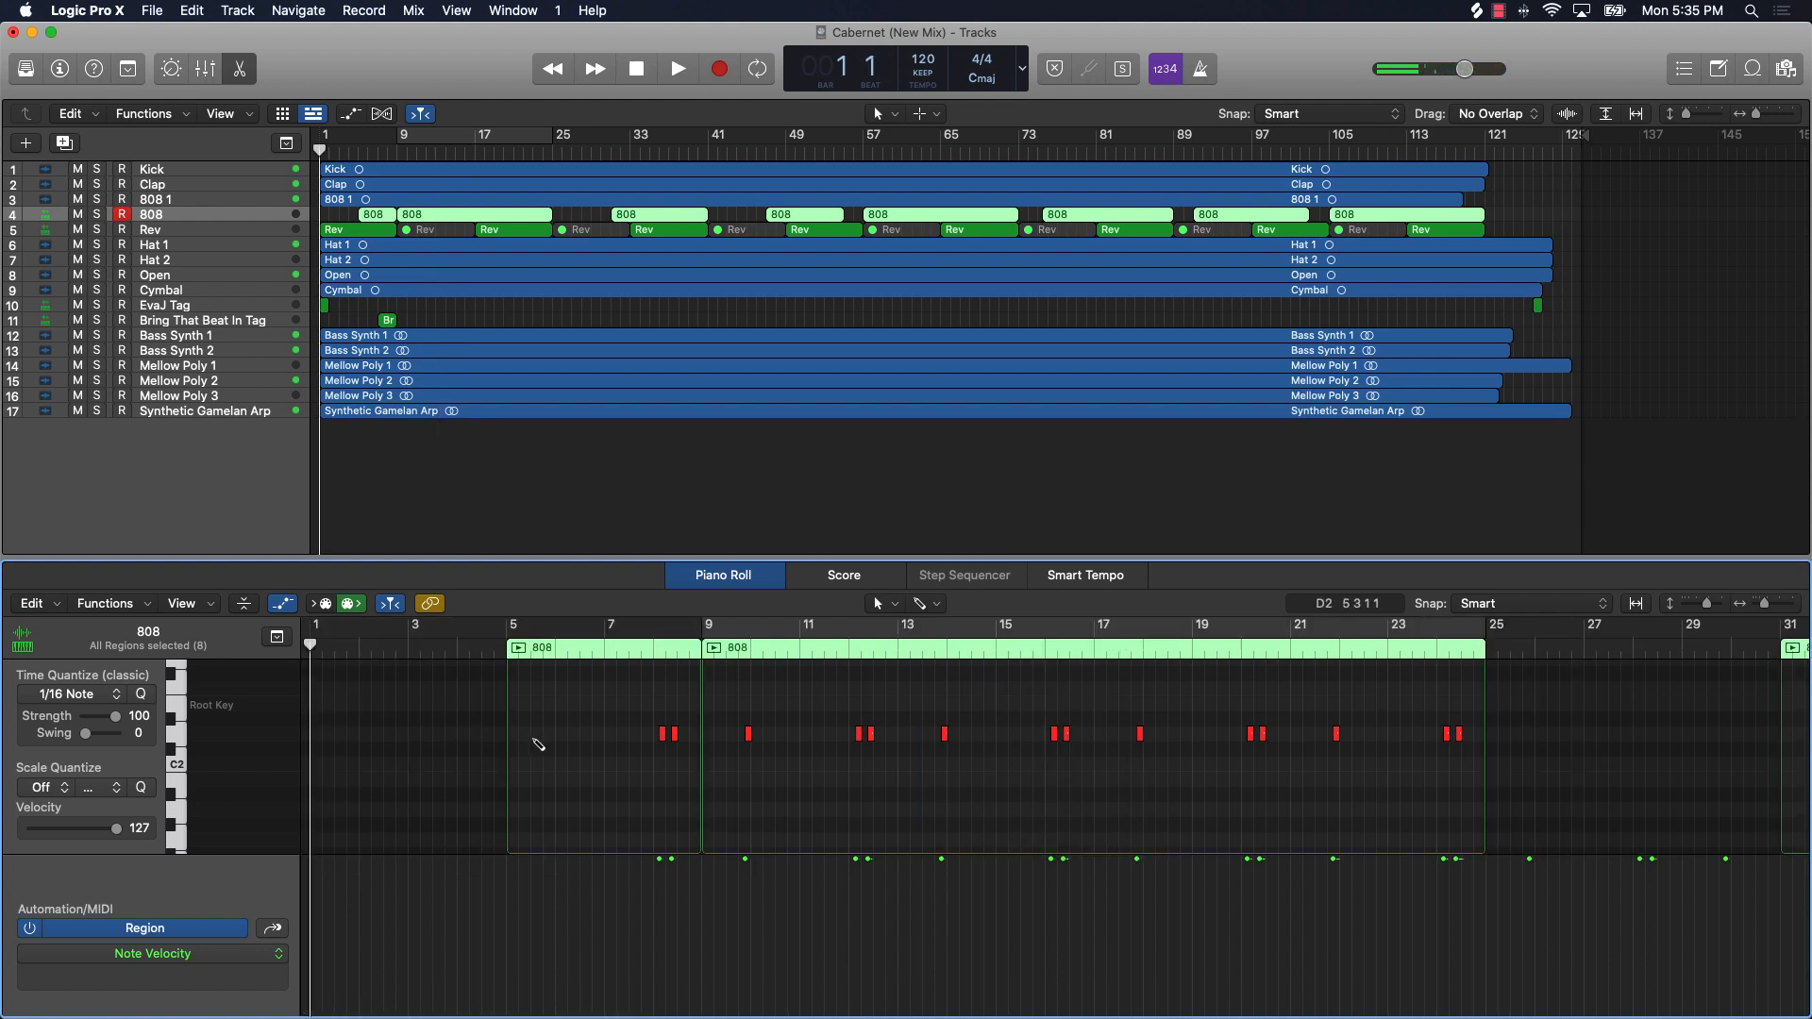
left_click(541, 734)
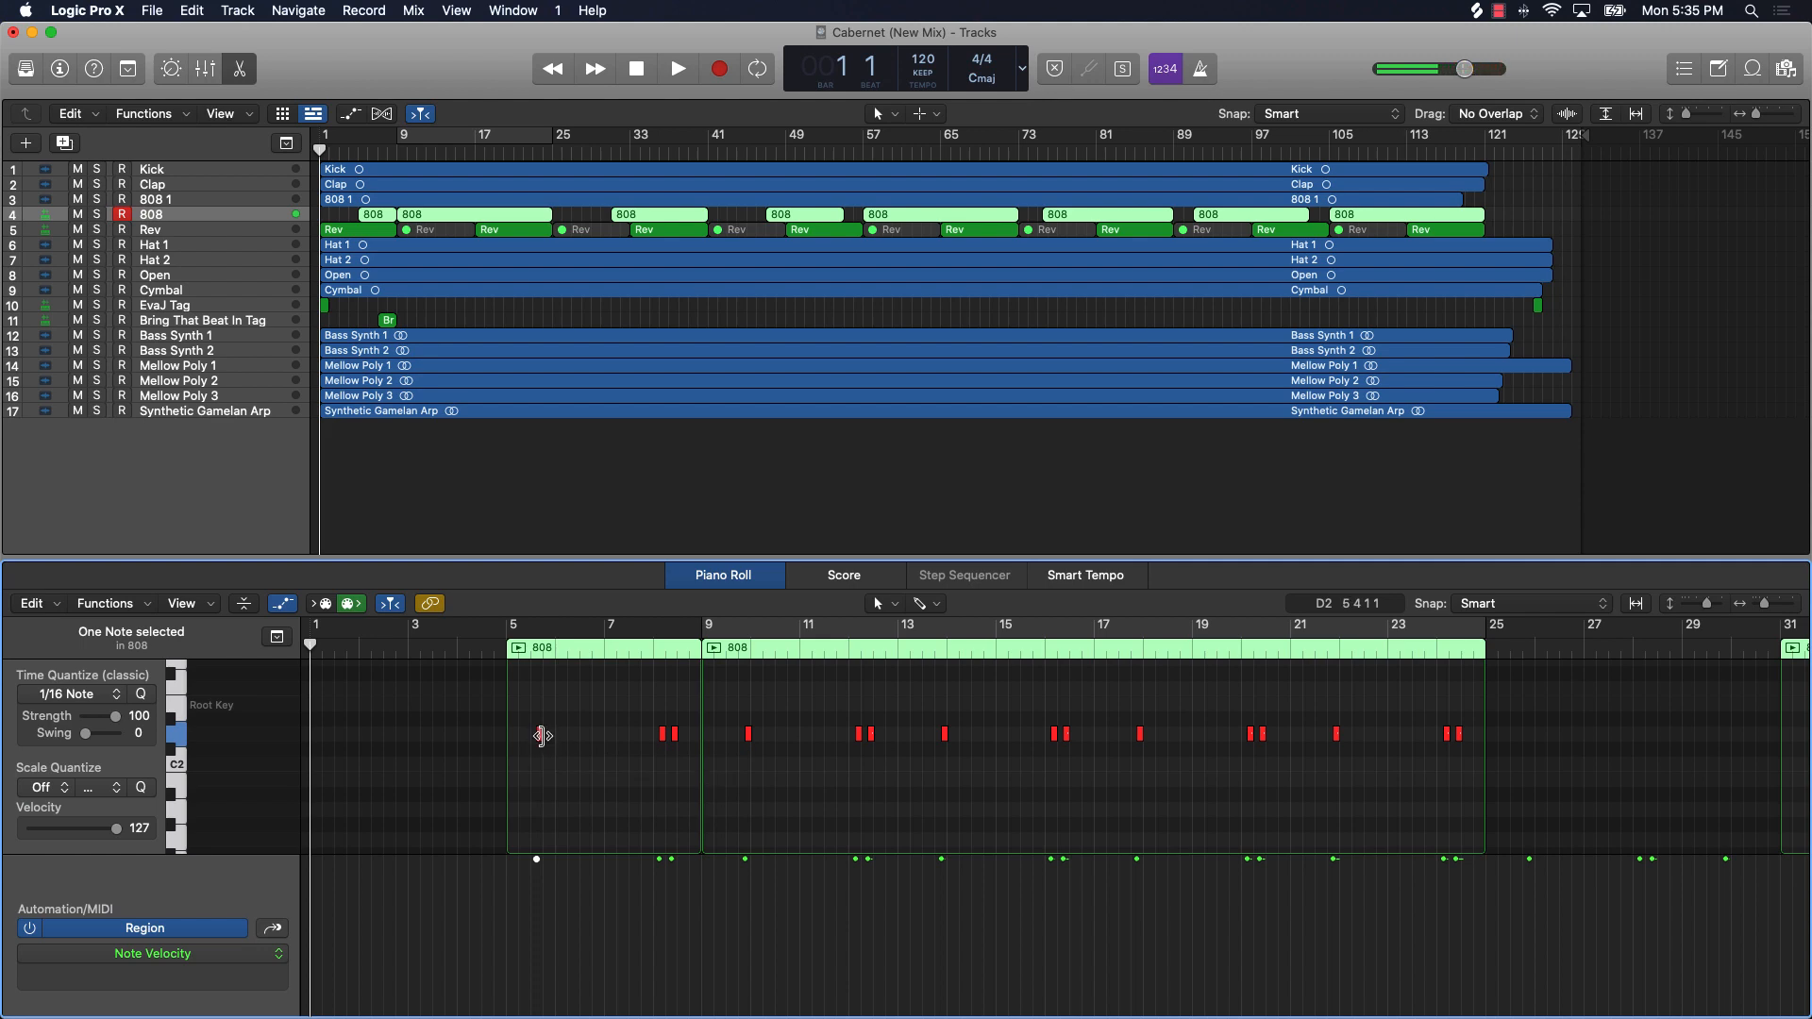
mouse_move(540, 736)
left_mouse_down()
mouse_move(612, 736)
mouse_move(543, 736)
left_mouse_up()
key("Delete")
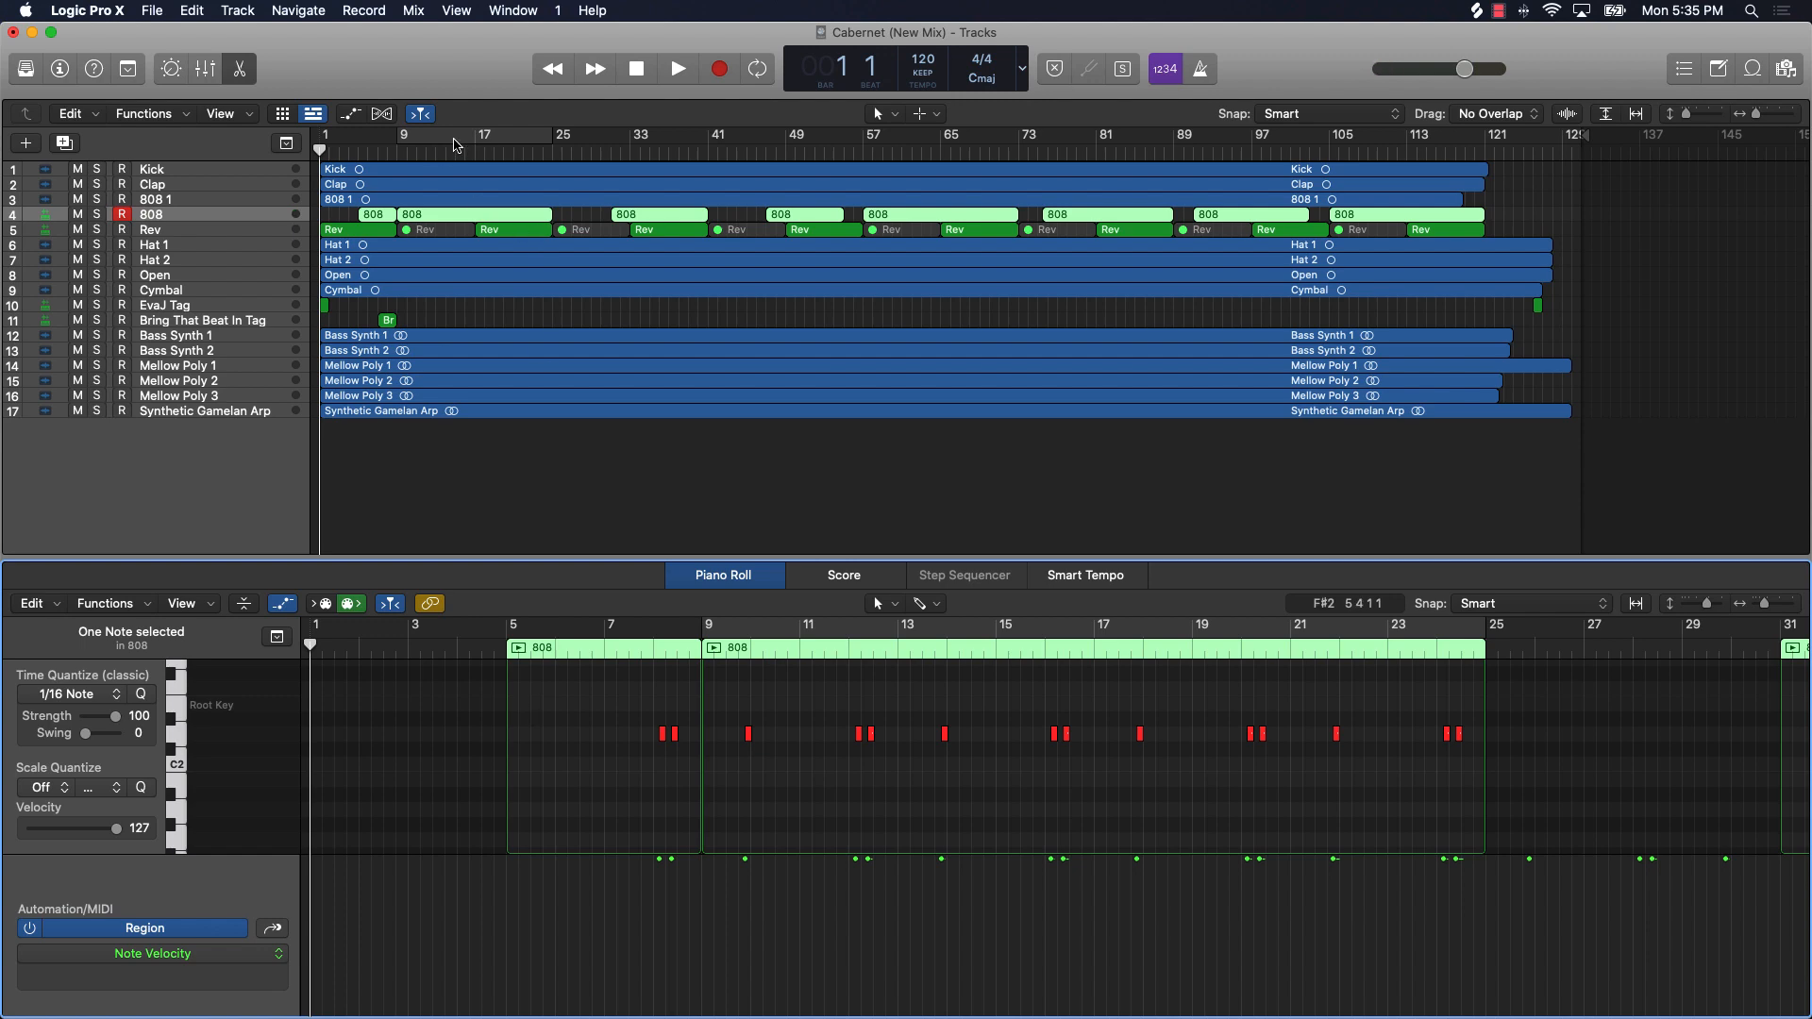
Step: Turn on the cycle range from bar 9 to bar 25
left_click(454, 144)
scroll(733, 719, "right", 5)
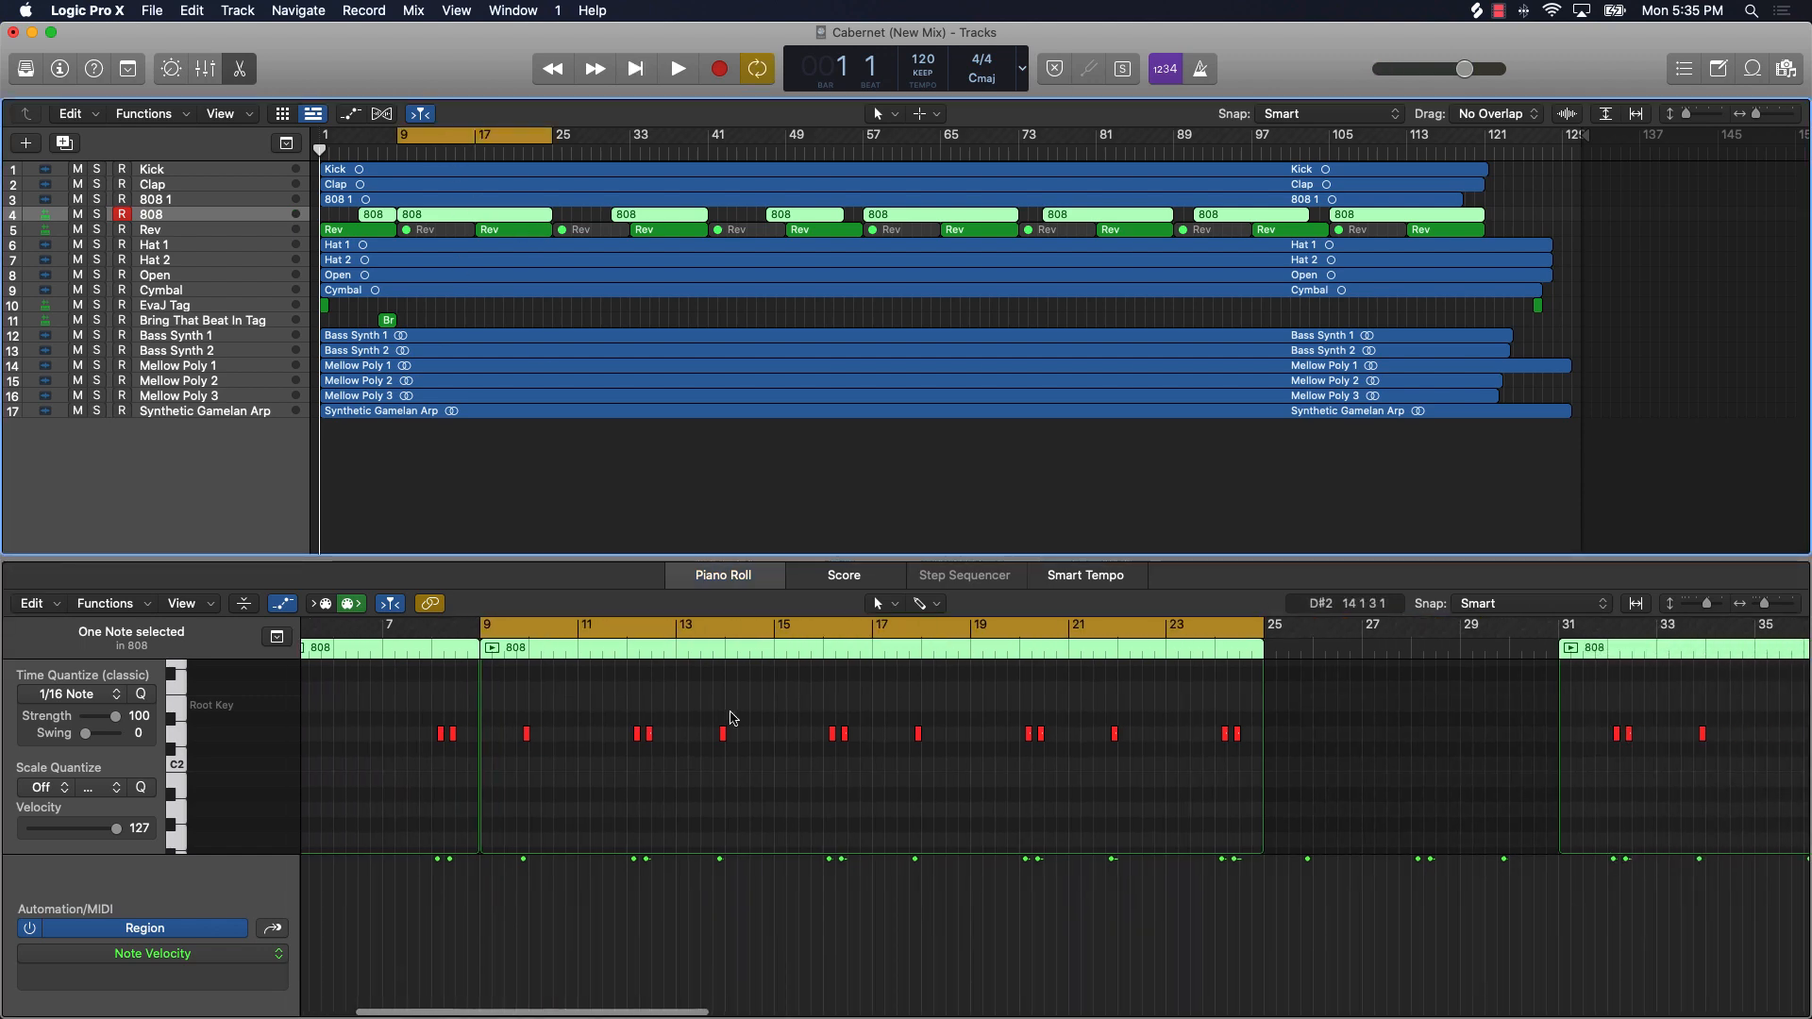
scroll(733, 719, "right", 1)
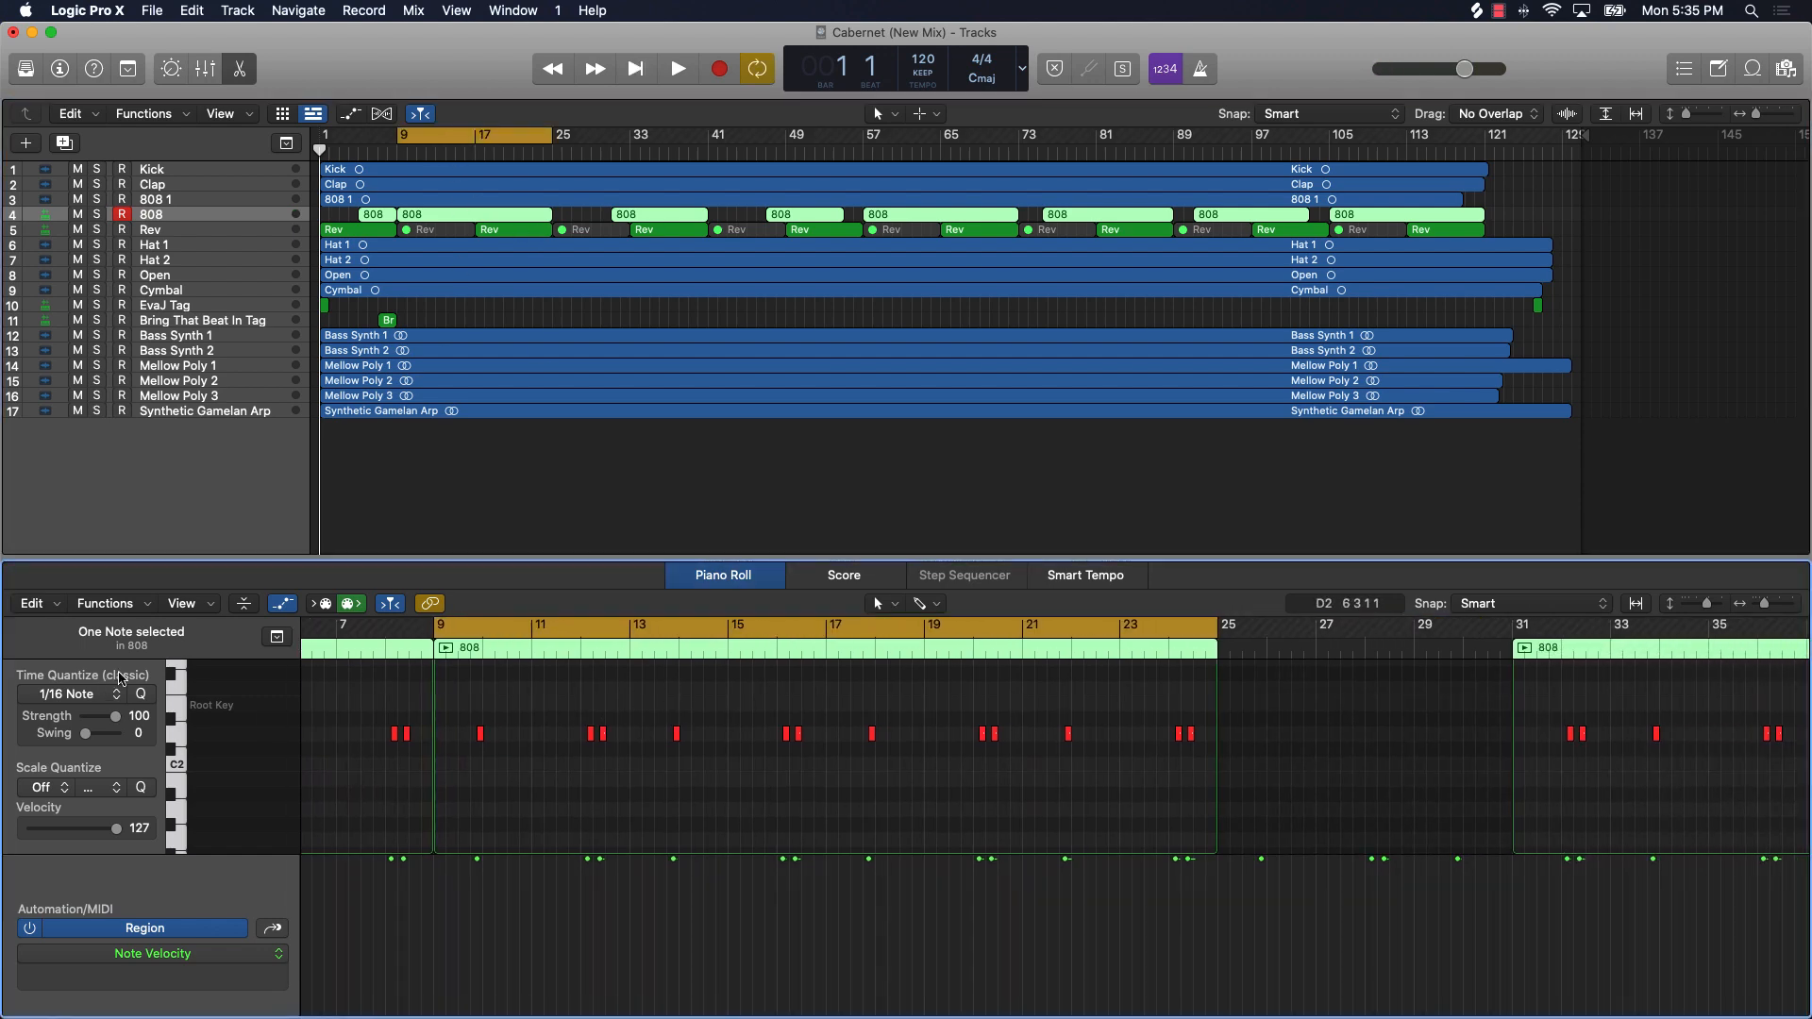
Step: Widen the Piano Roll's inspector and select all notes of the 808 region between bars 9 and 25
left_click_drag(164, 672, 353, 672)
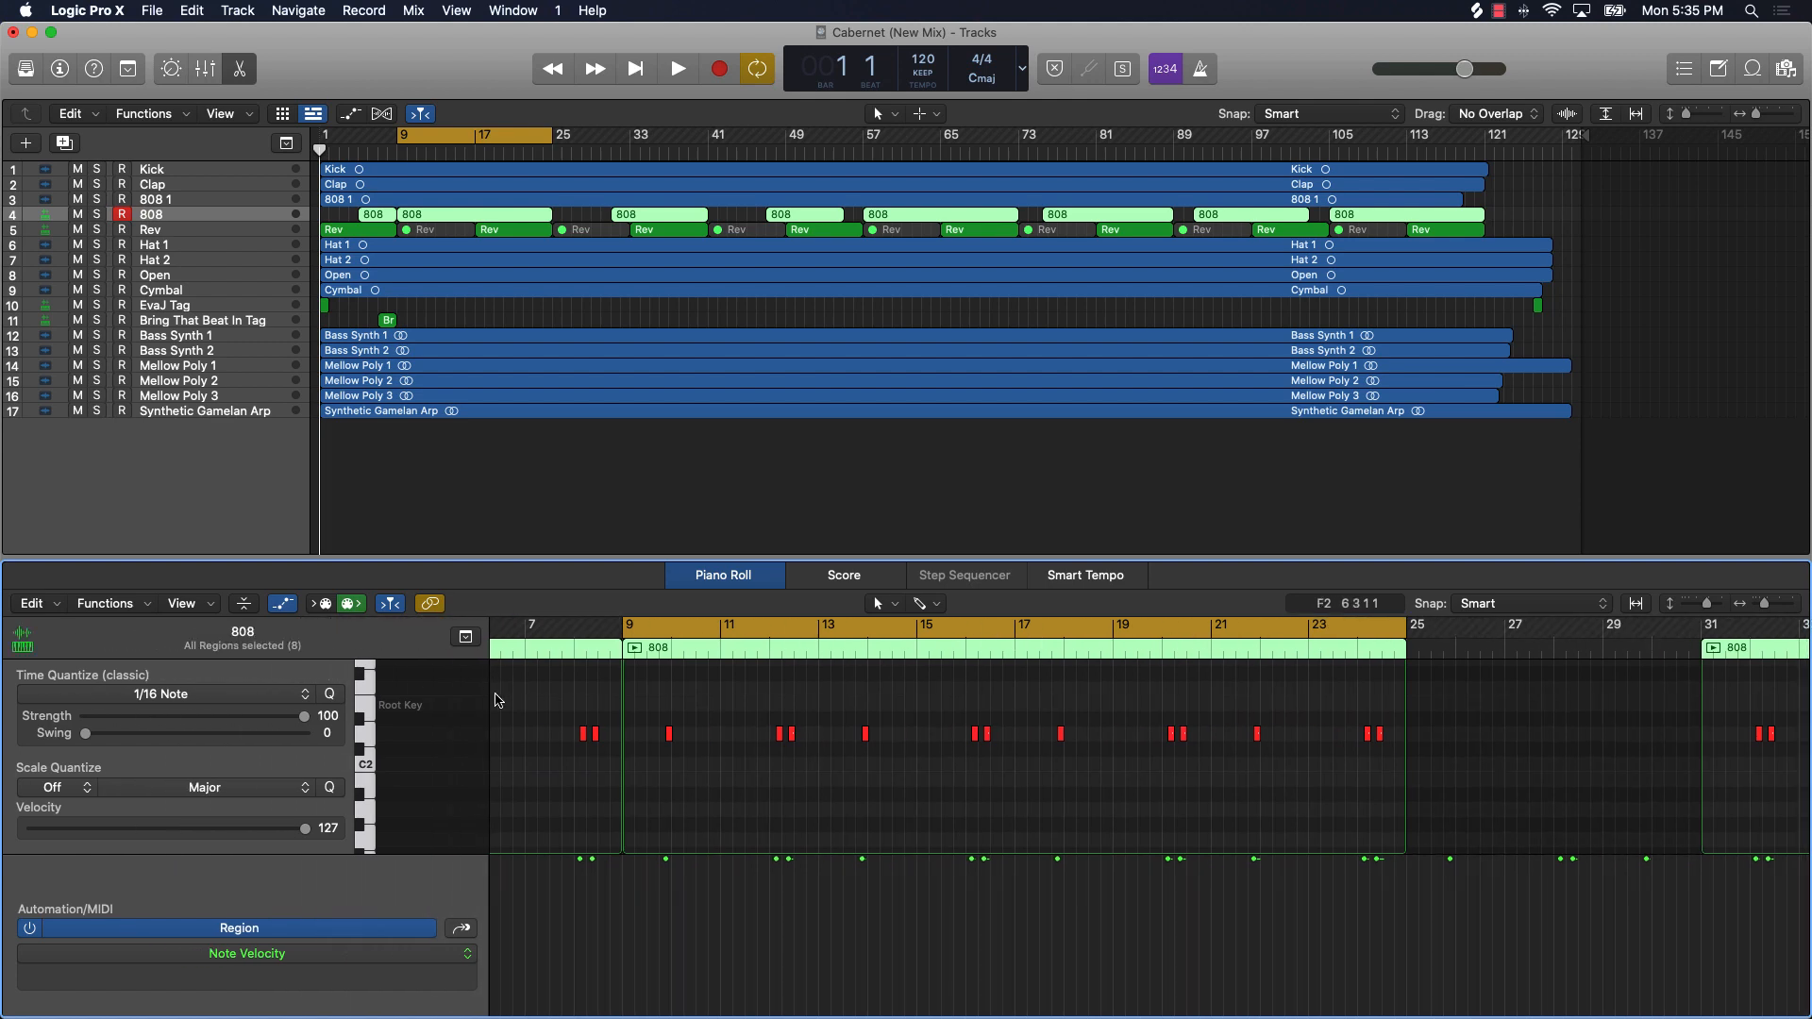
scroll(897, 708, "up", 10)
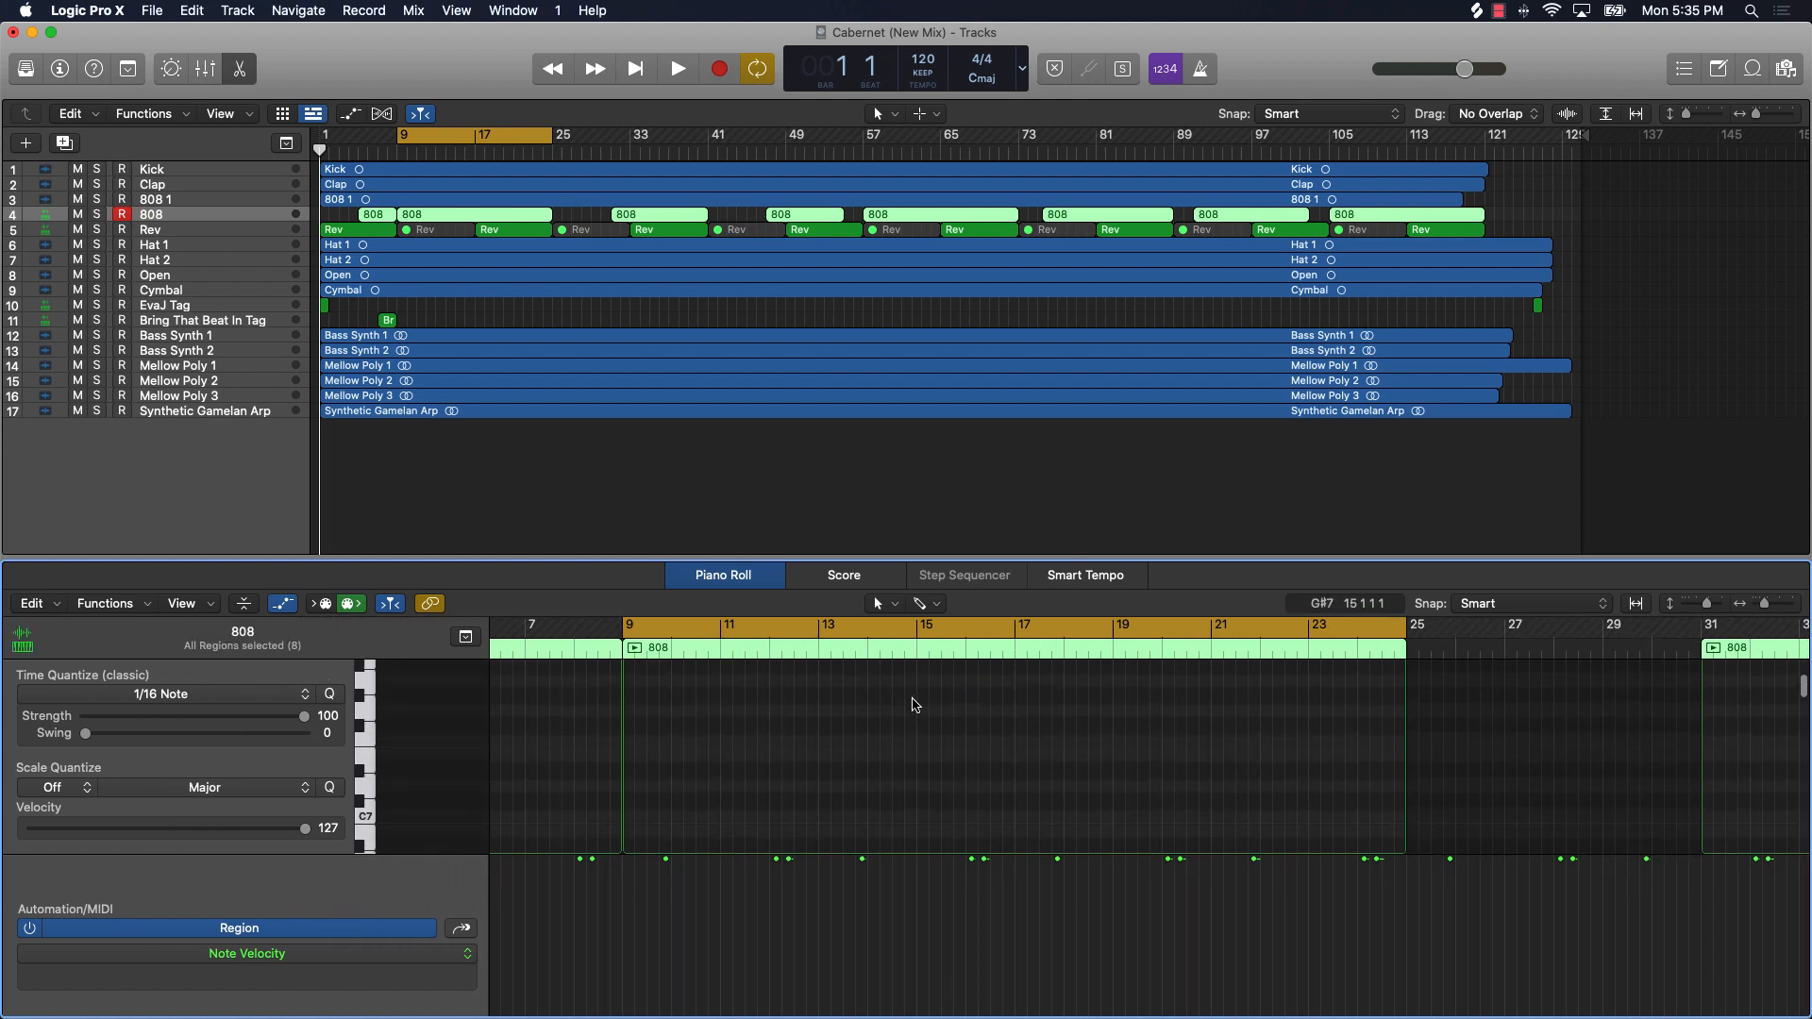
scroll(661, 717, "down", 8)
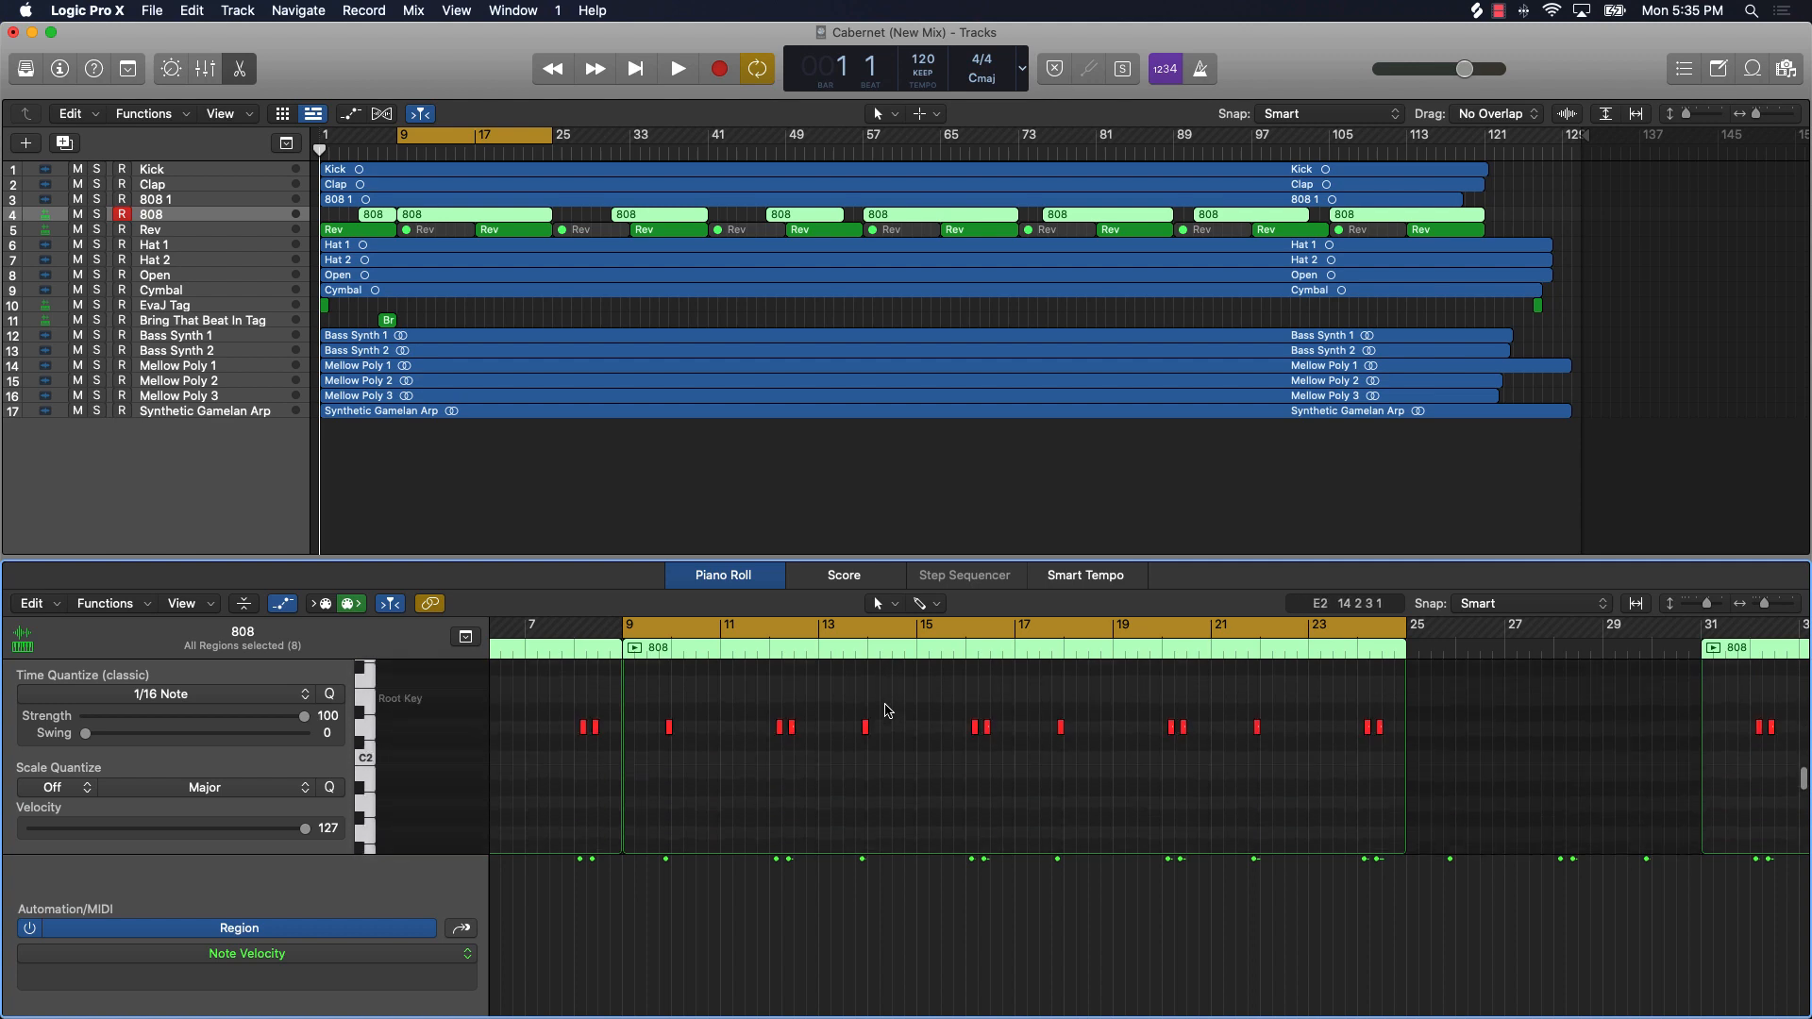
scroll(492, 725, "up", 1)
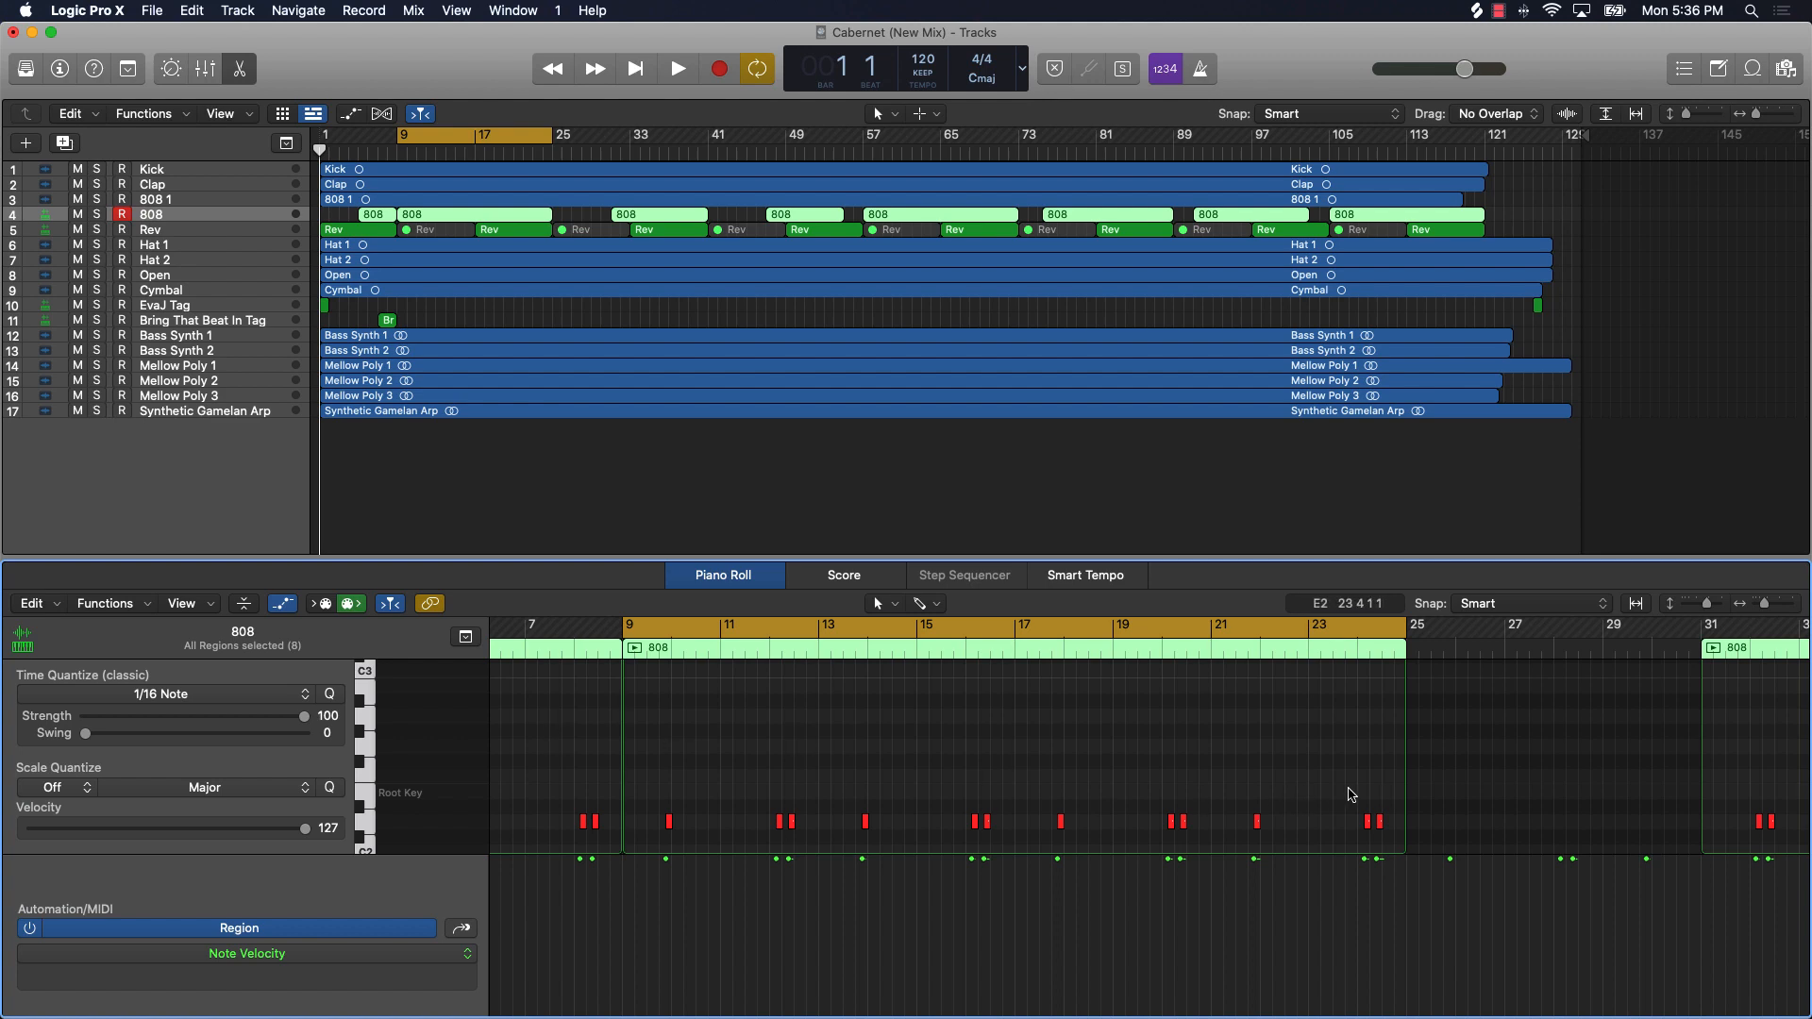
left_click_drag(1384, 796, 666, 841)
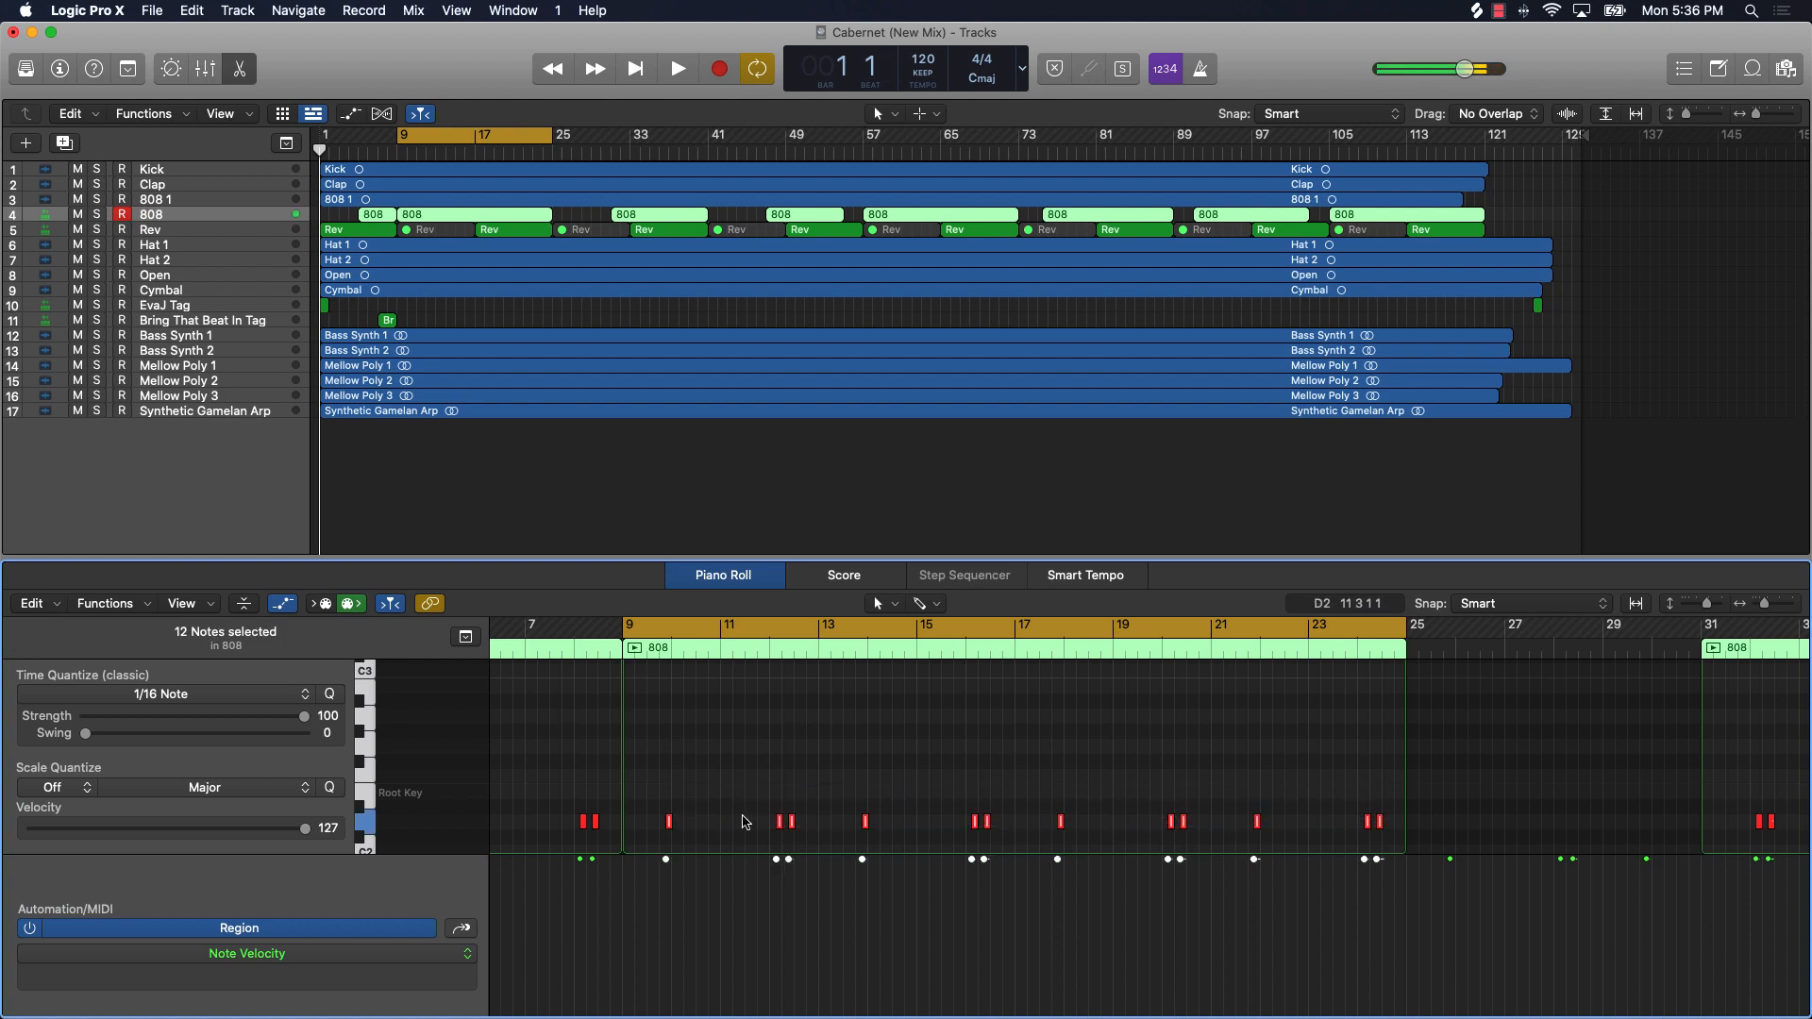
Step: Examine the Time Quantize values available for the selected notes and try the Velocity slider
left_click(215, 698)
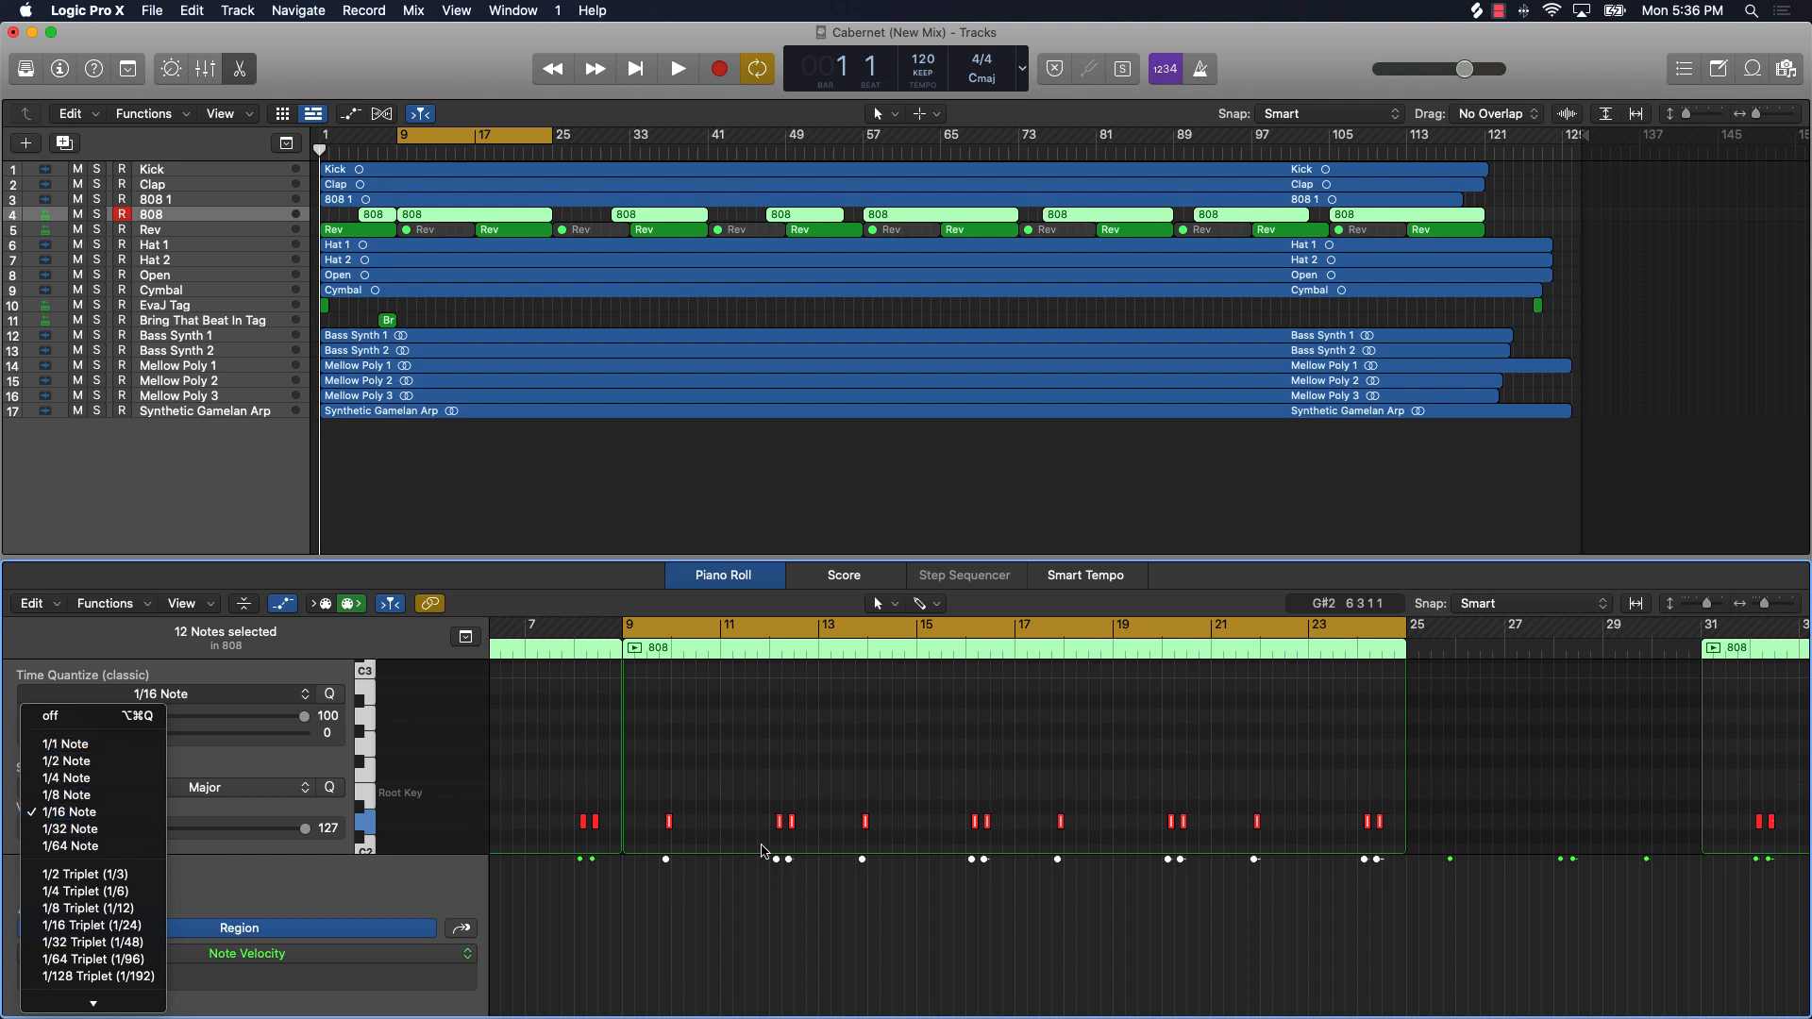
scroll(47, 863, "down", 3)
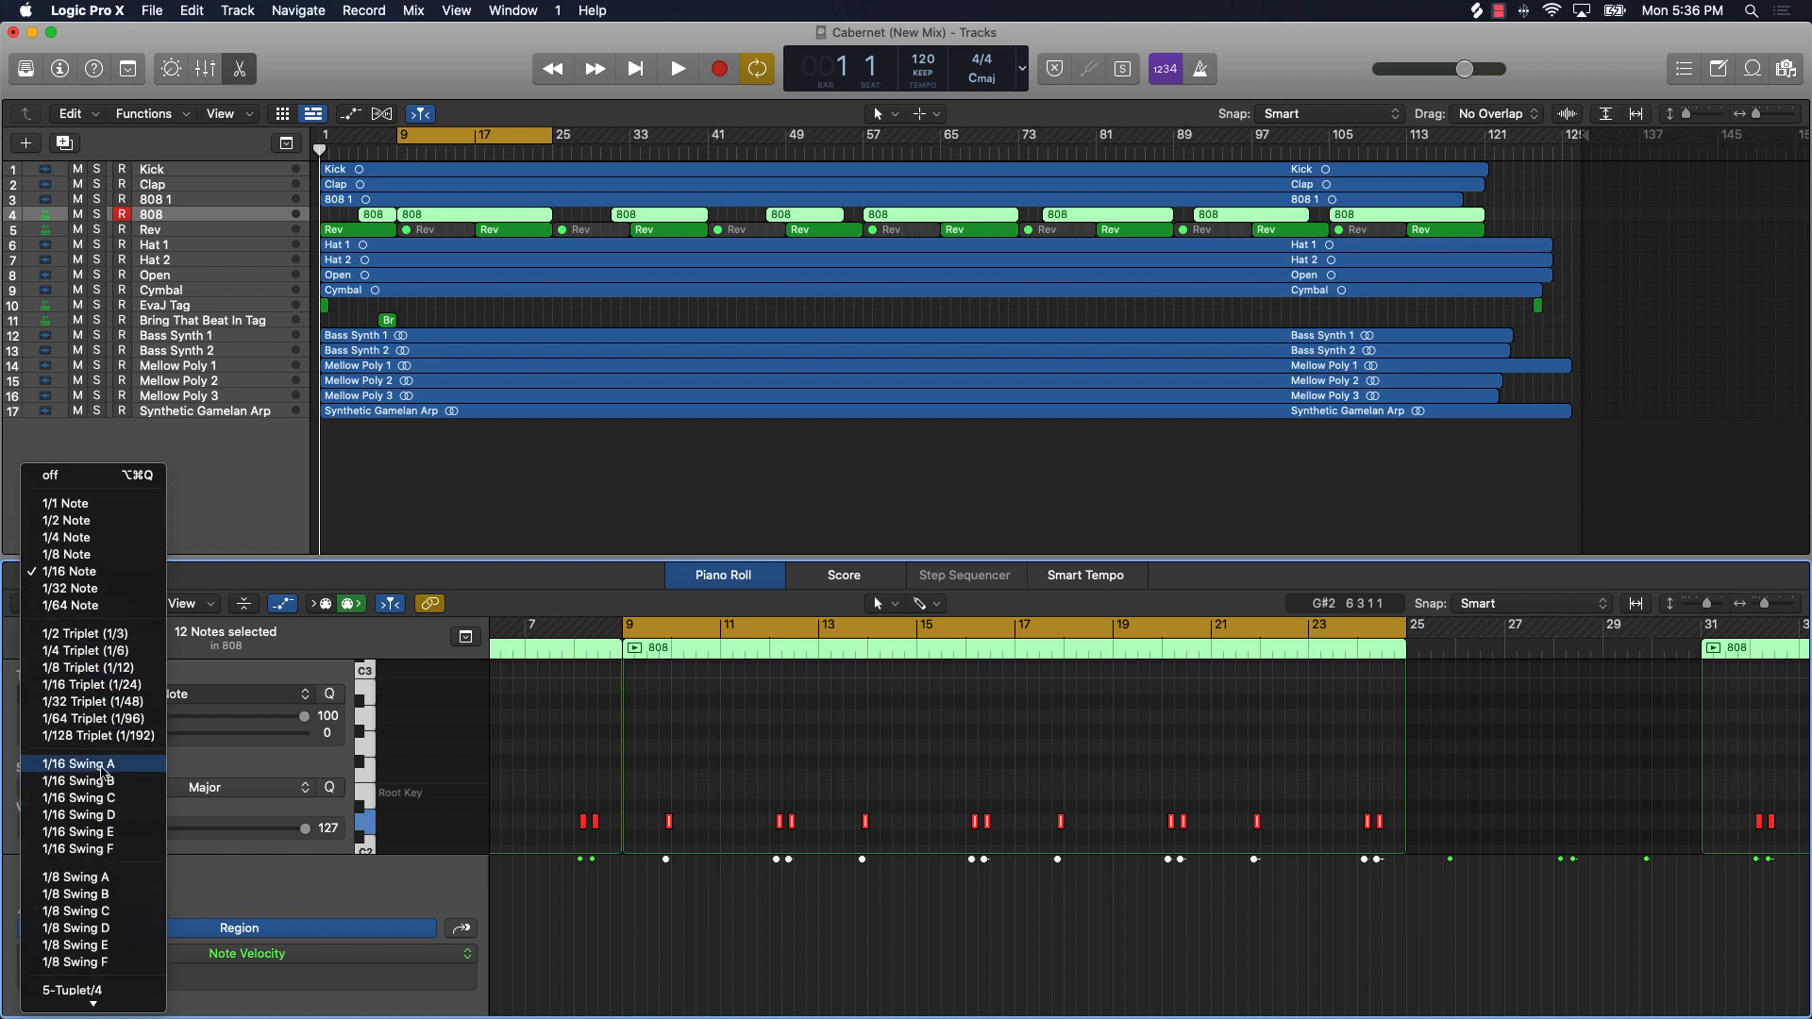
scroll(85, 935, "down", 2)
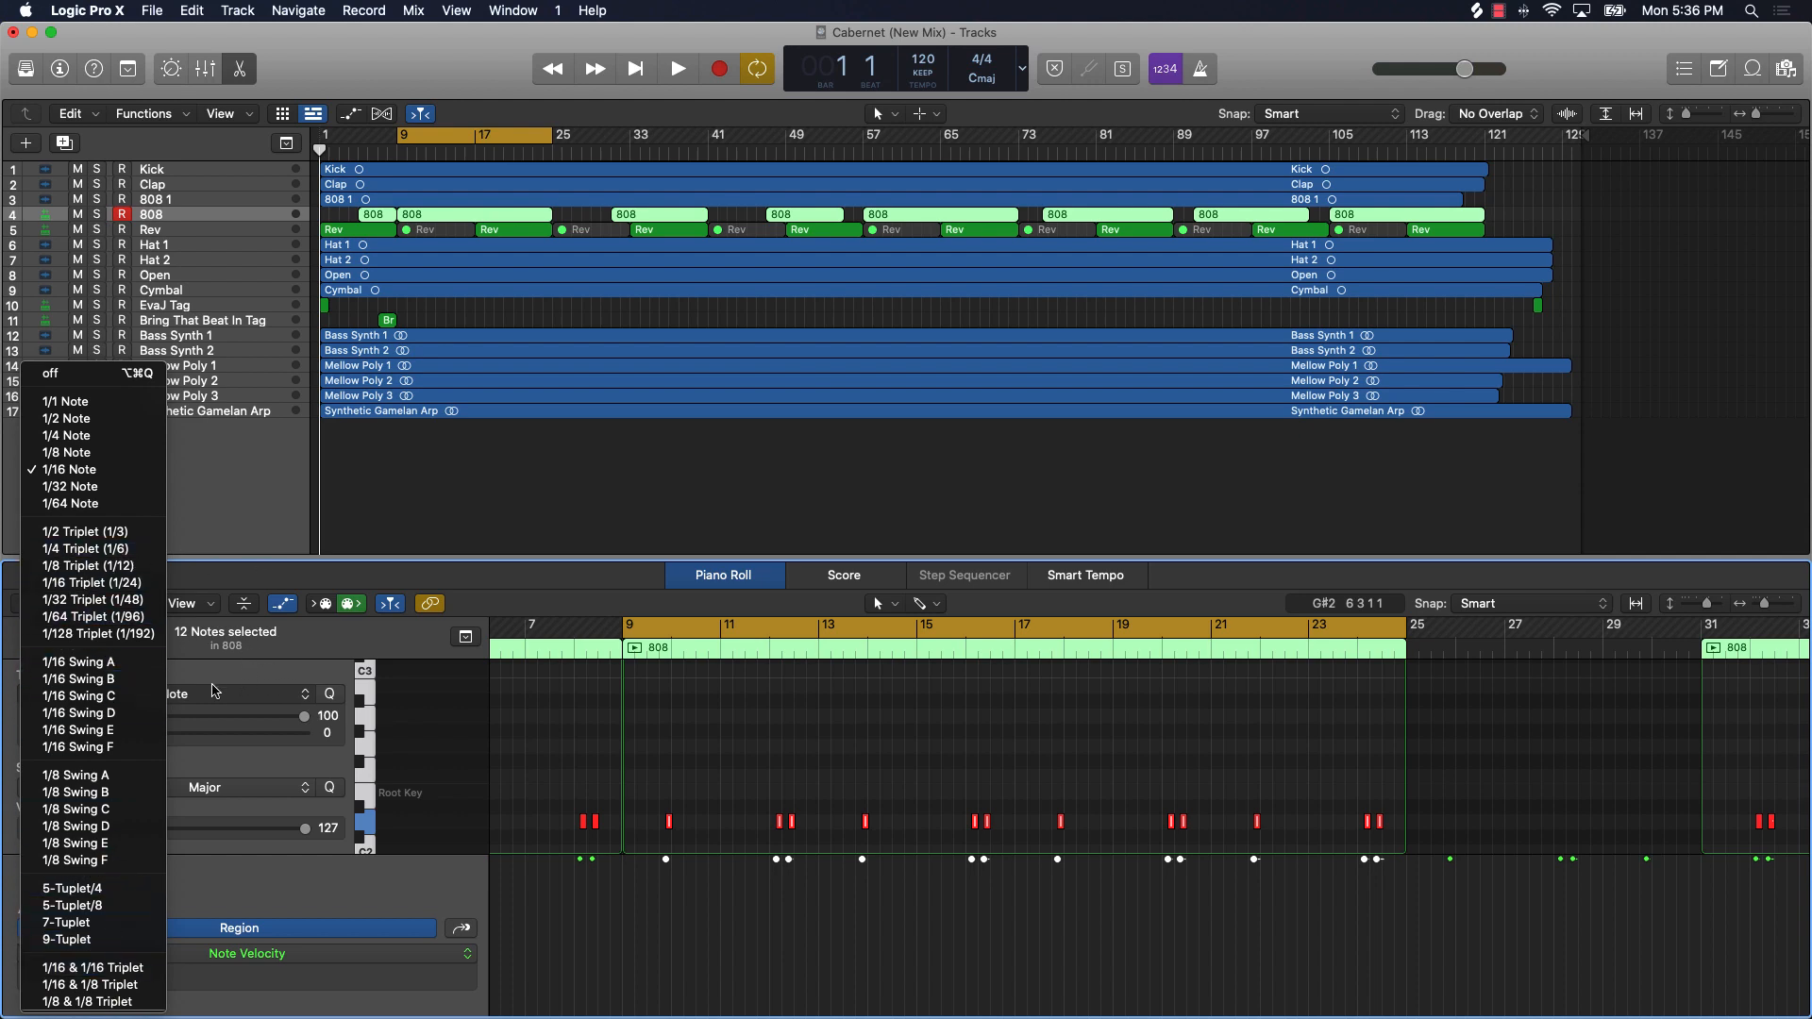
left_click(249, 666)
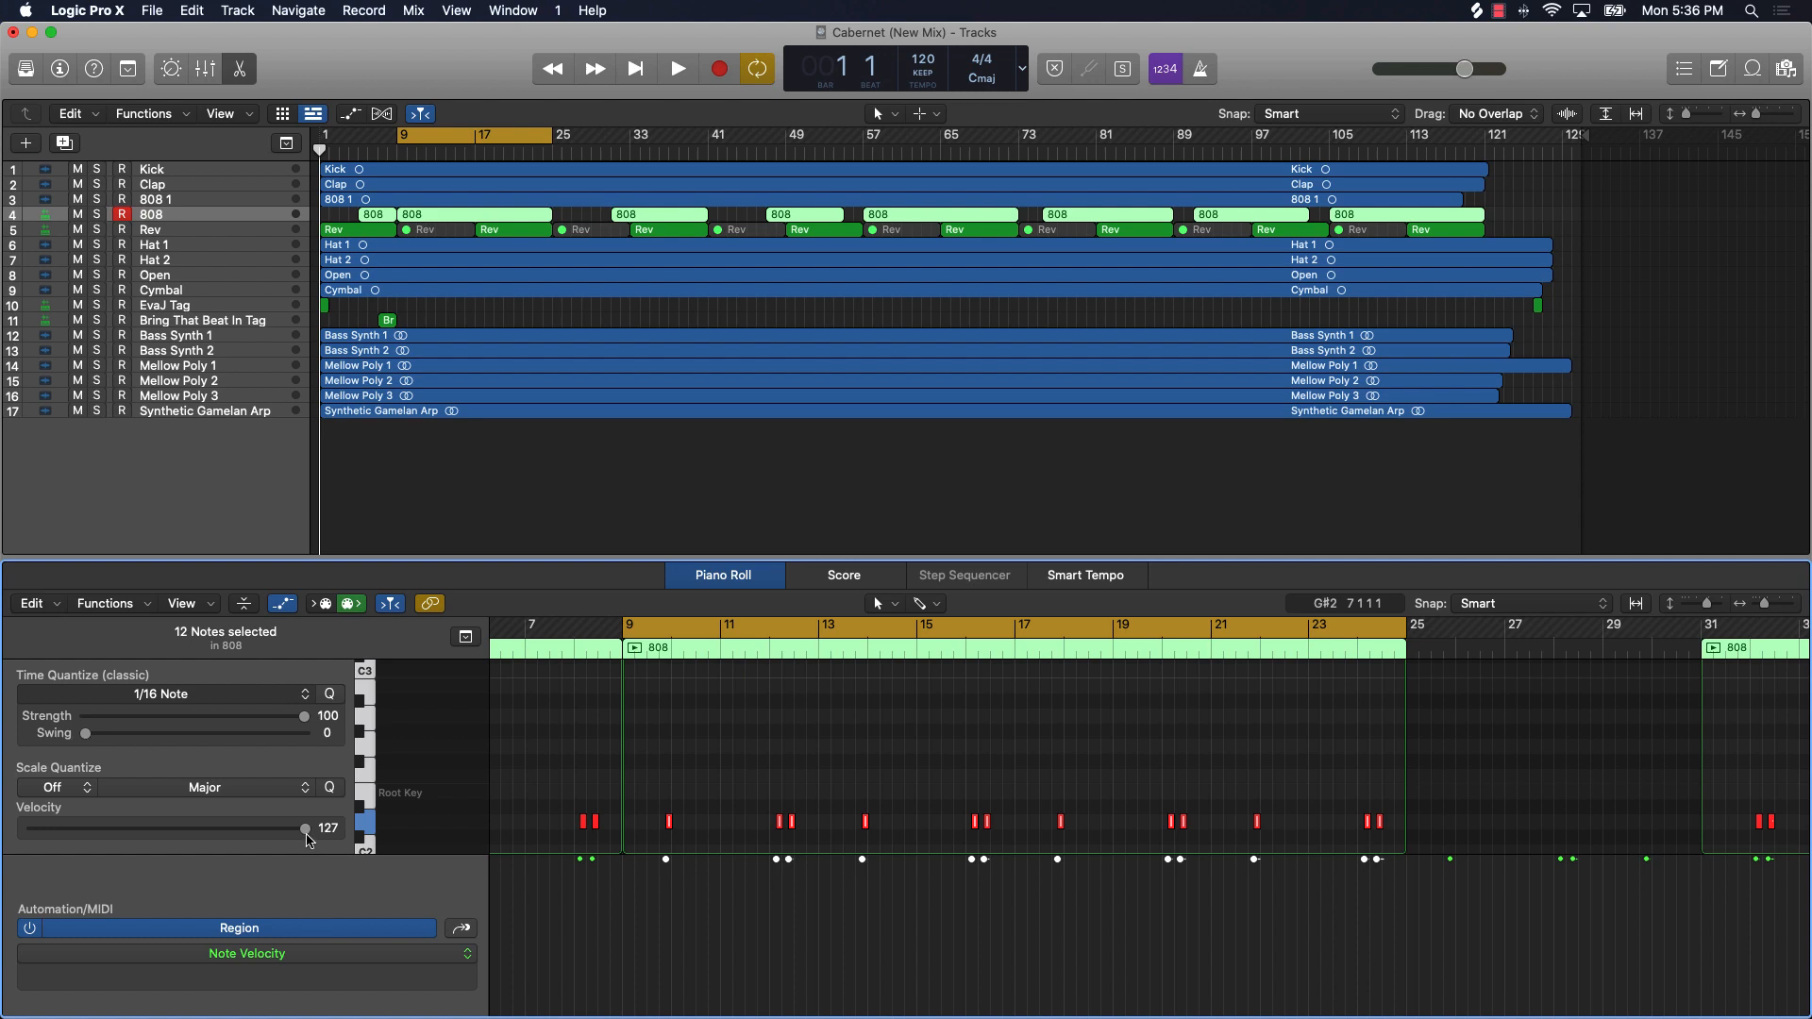
left_click_drag(303, 832, 354, 830)
Step: Hide and reshow the Piano Roll's Automation/MIDI area and examine the parameters it can display
left_click(283, 605)
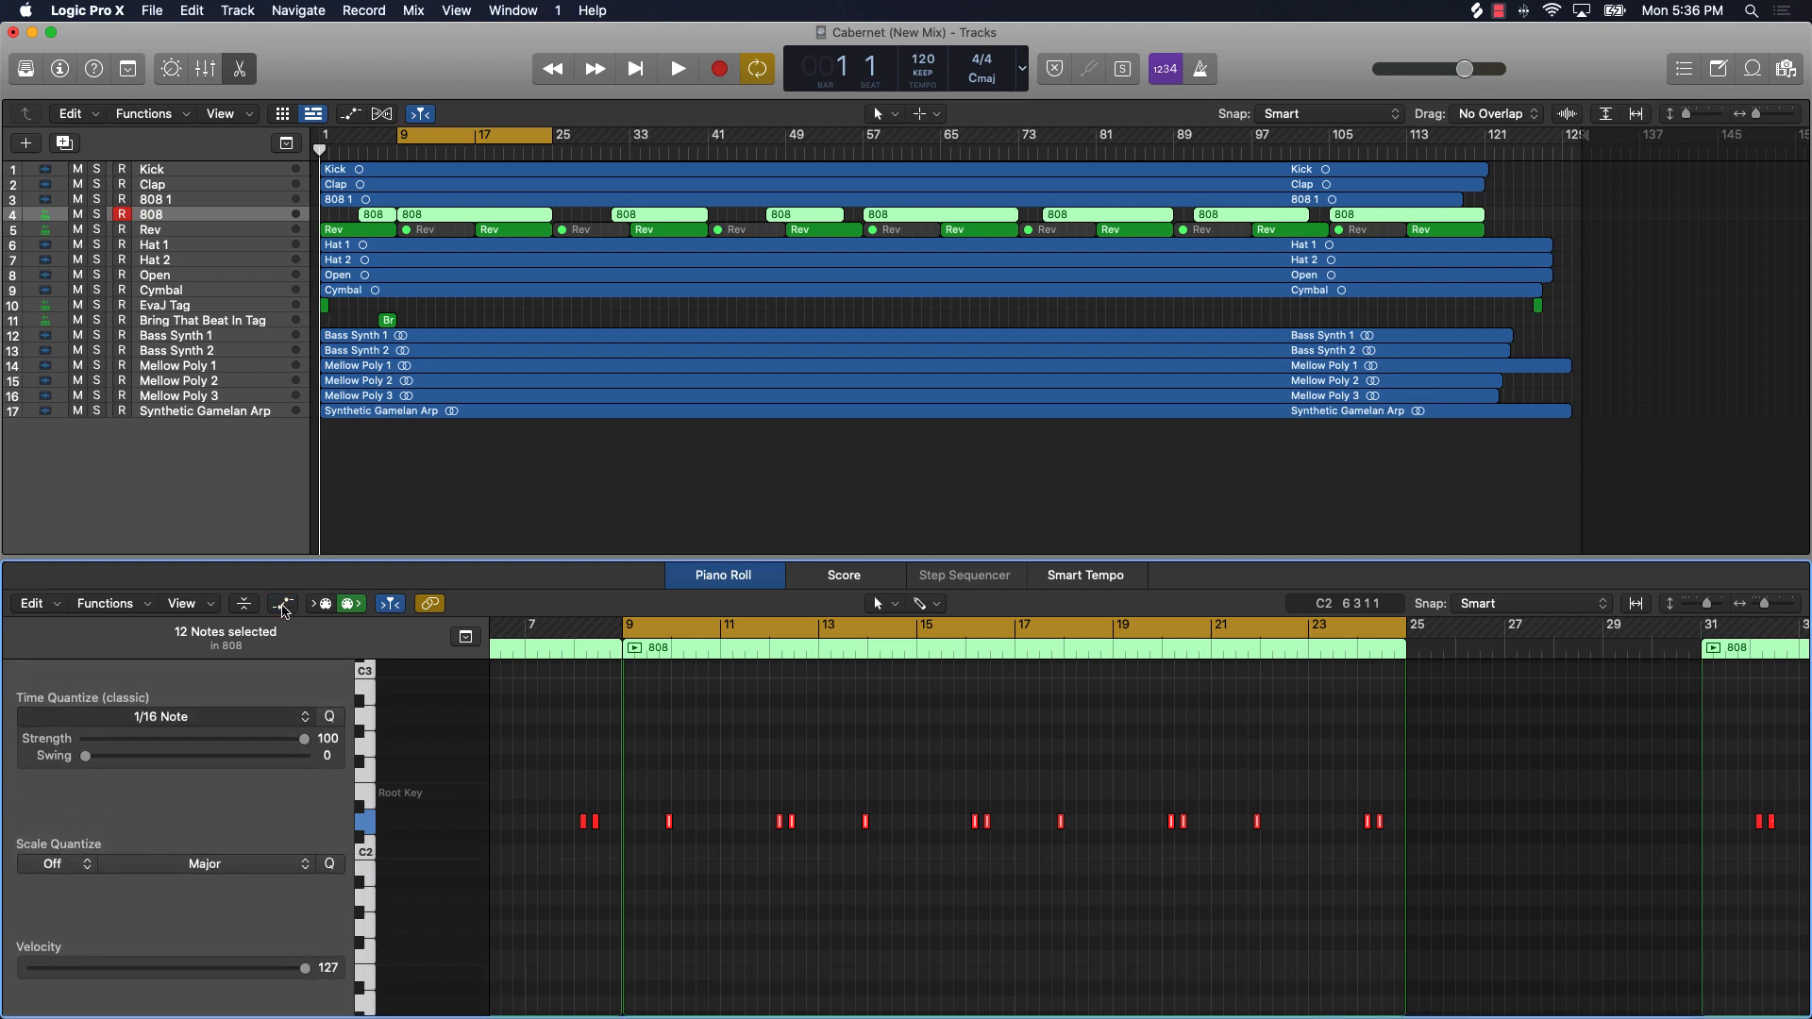
left_click(283, 605)
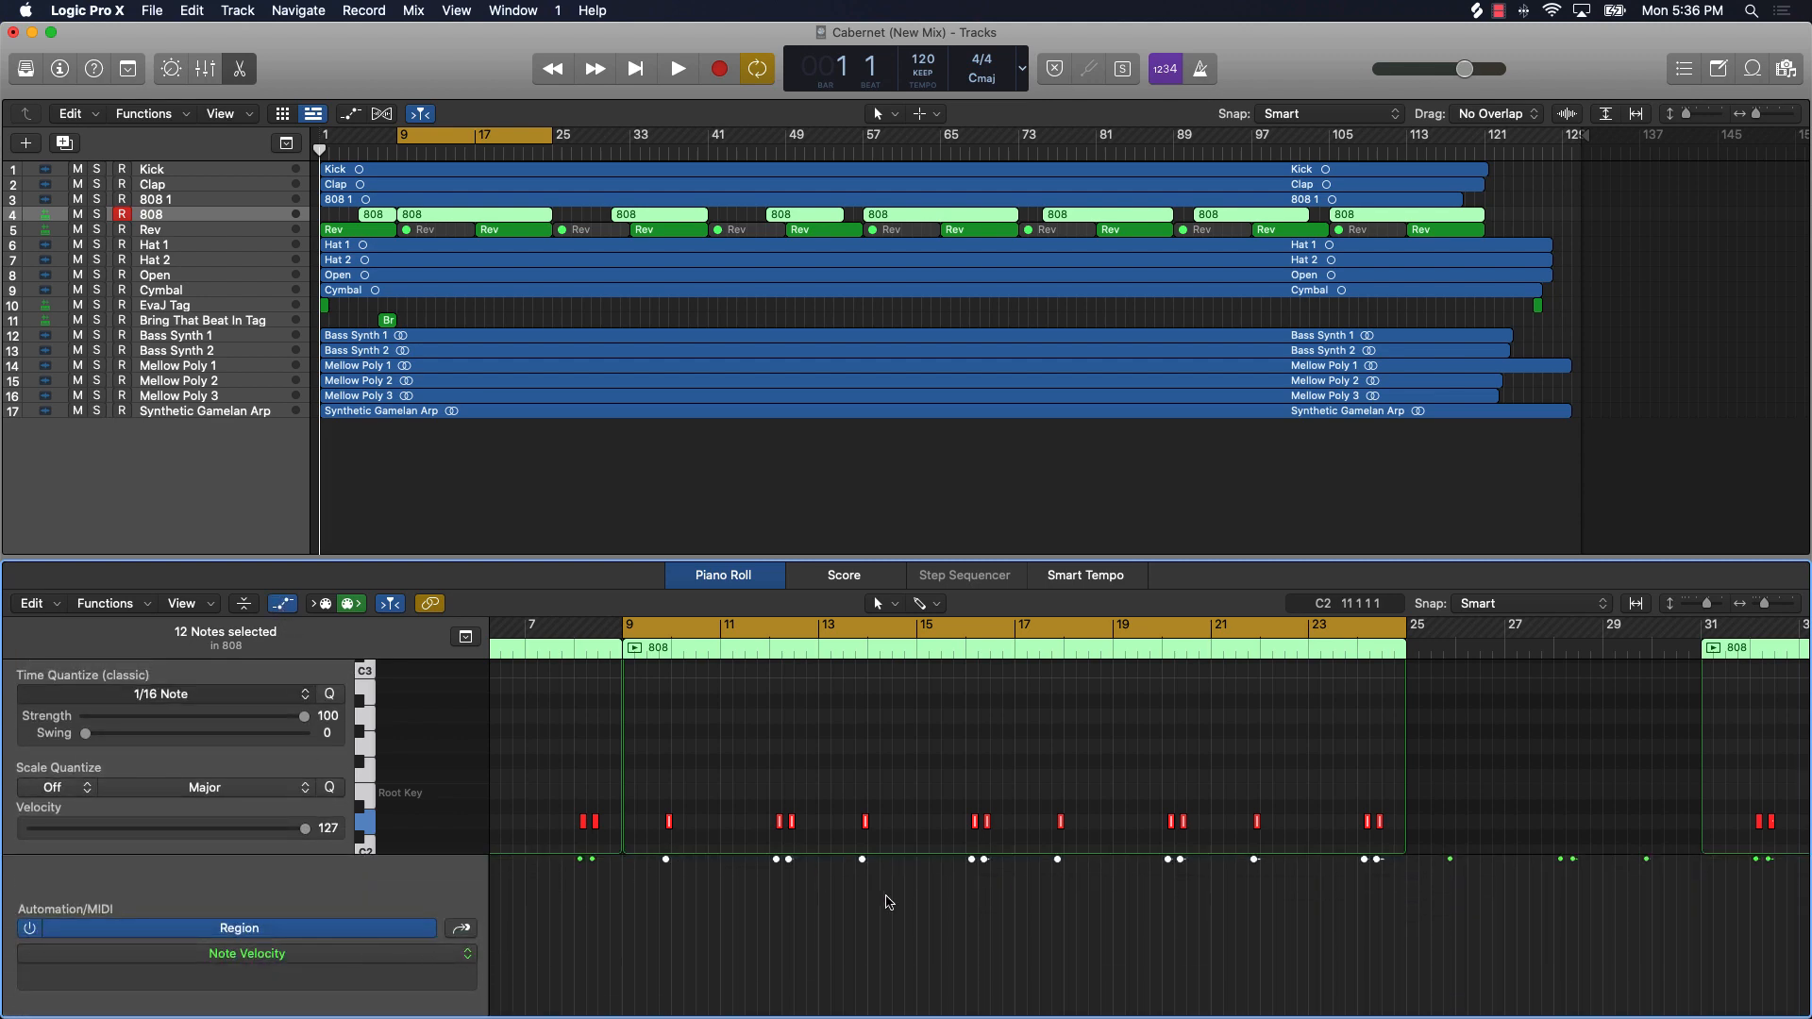
left_click(430, 955)
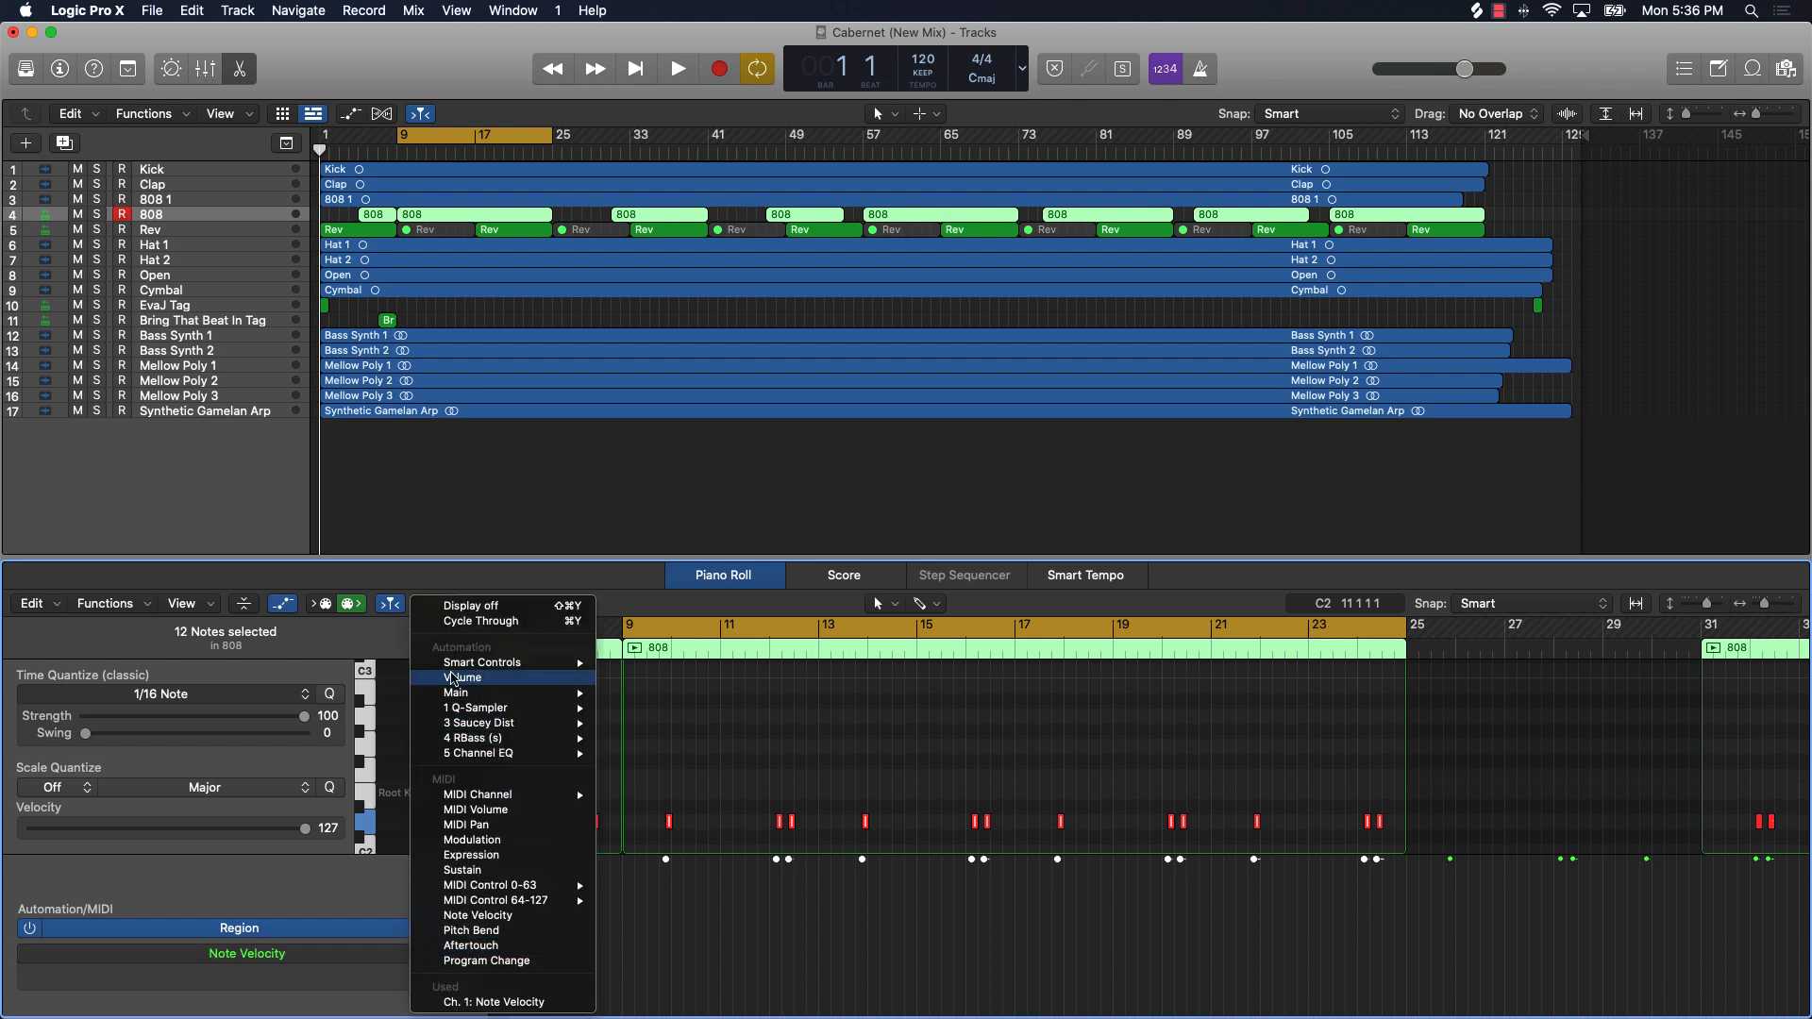
left_click(255, 894)
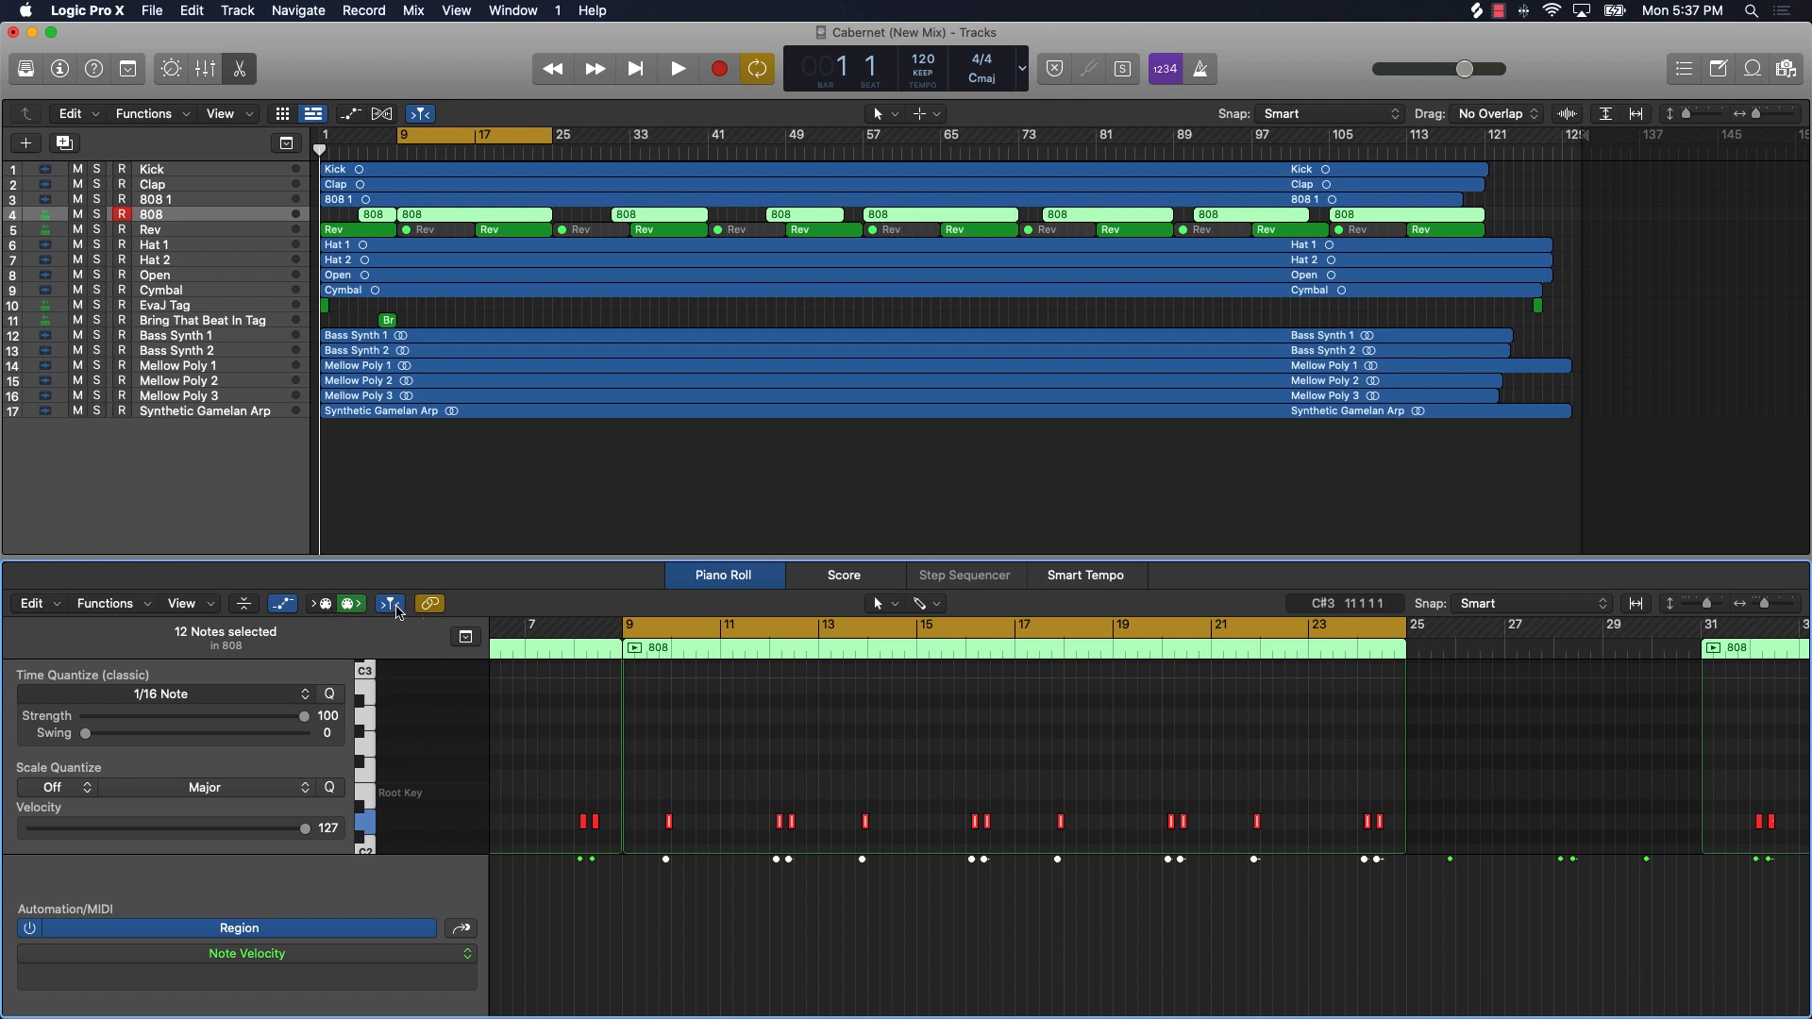
Step: Toggle Catch Playhead in the Piano Roll, move the playhead to bar 14, and look over the other 808 regions
left_click(396, 611)
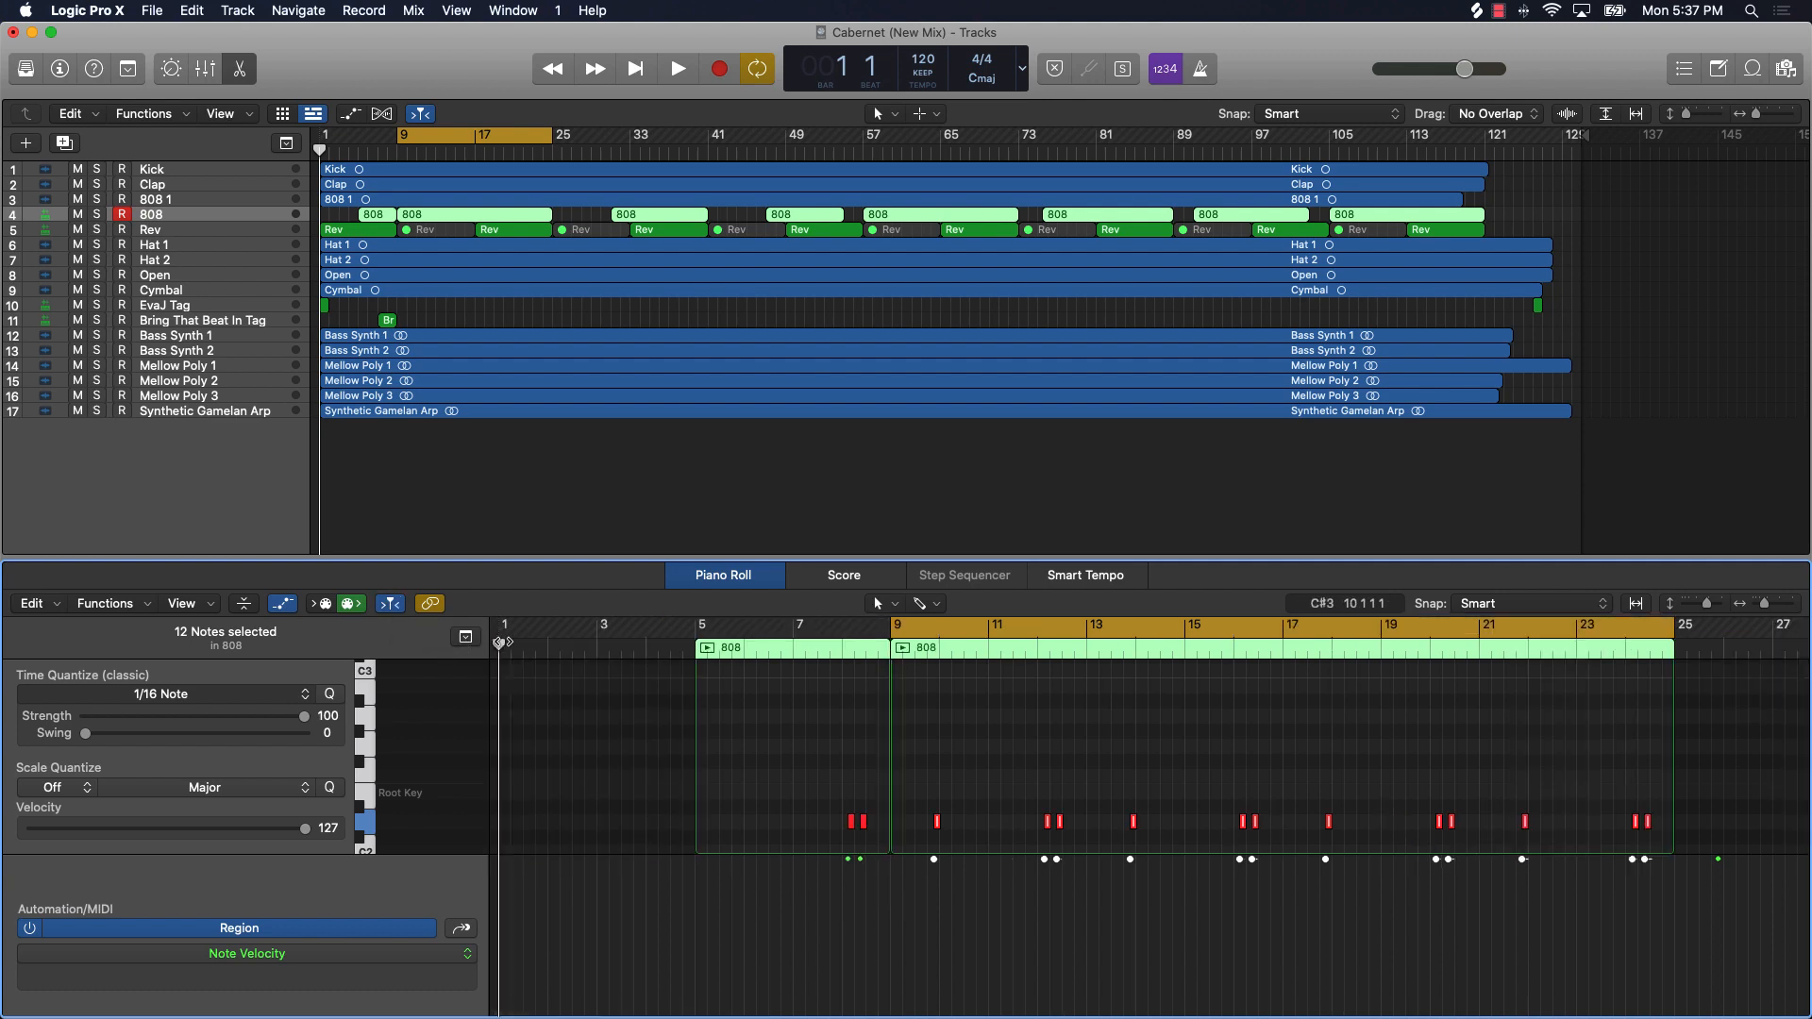
left_click_drag(501, 643, 1132, 672)
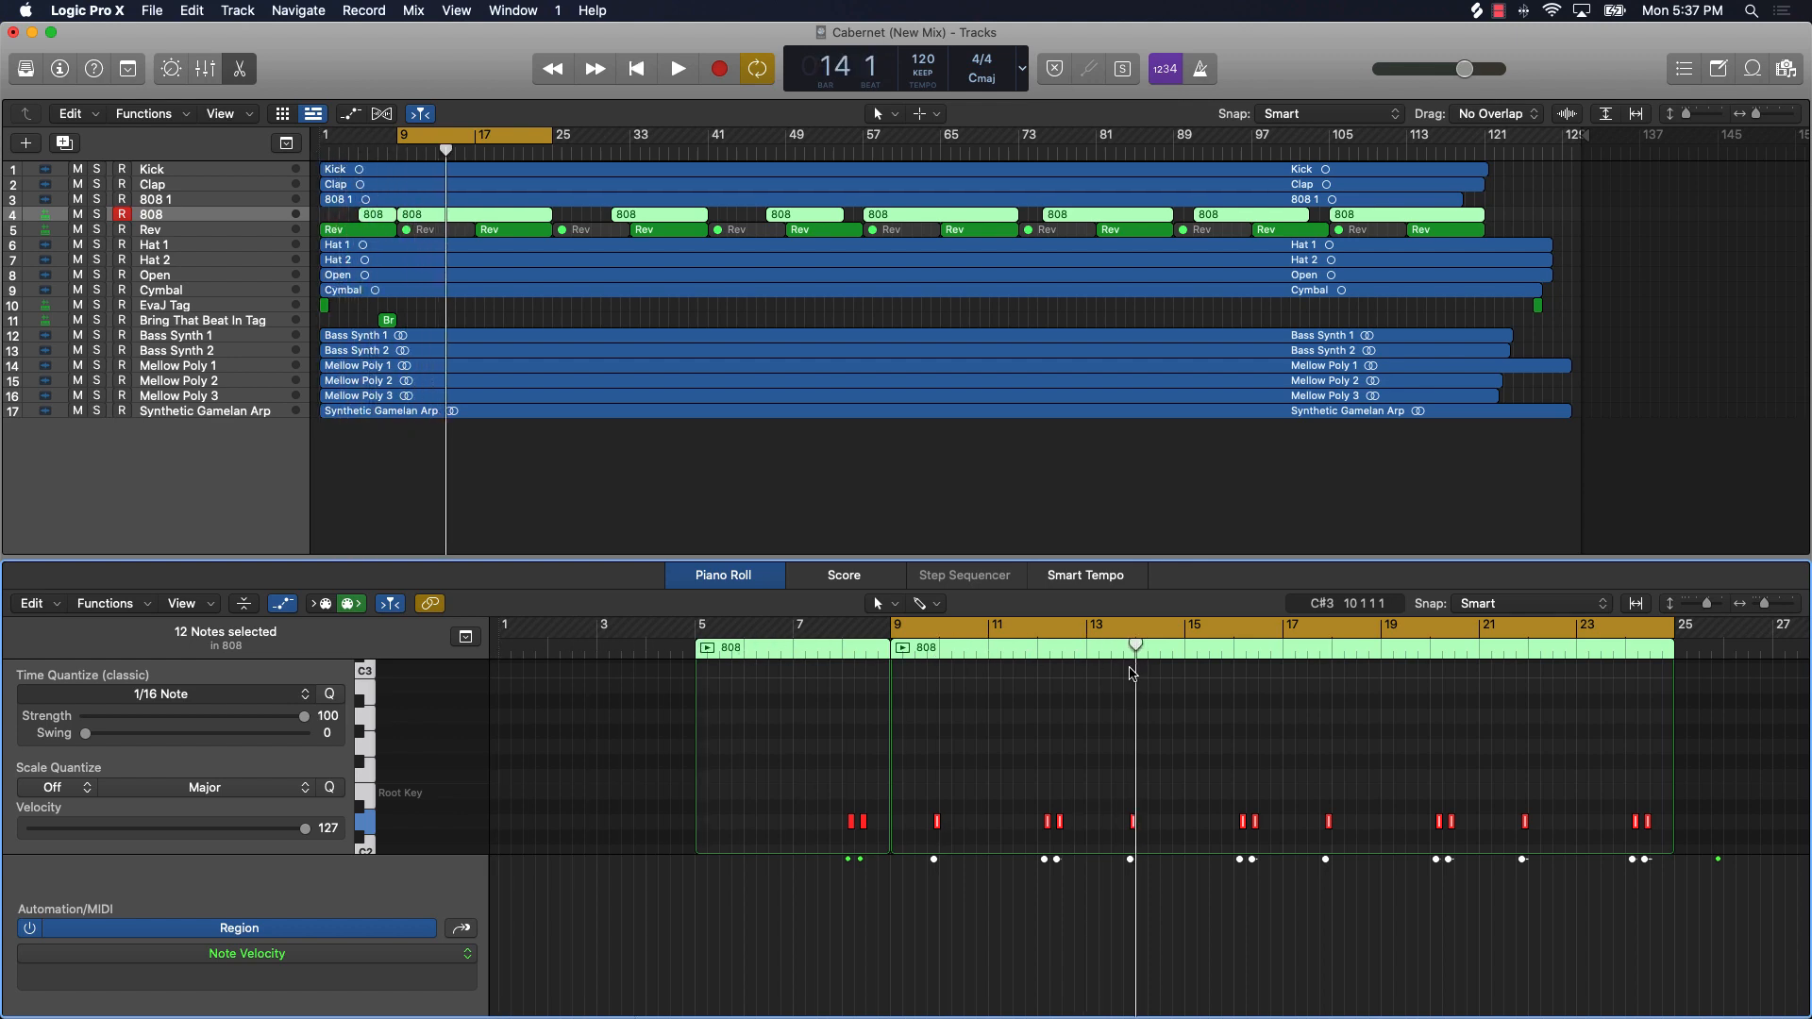
scroll(1133, 672, "right", 15)
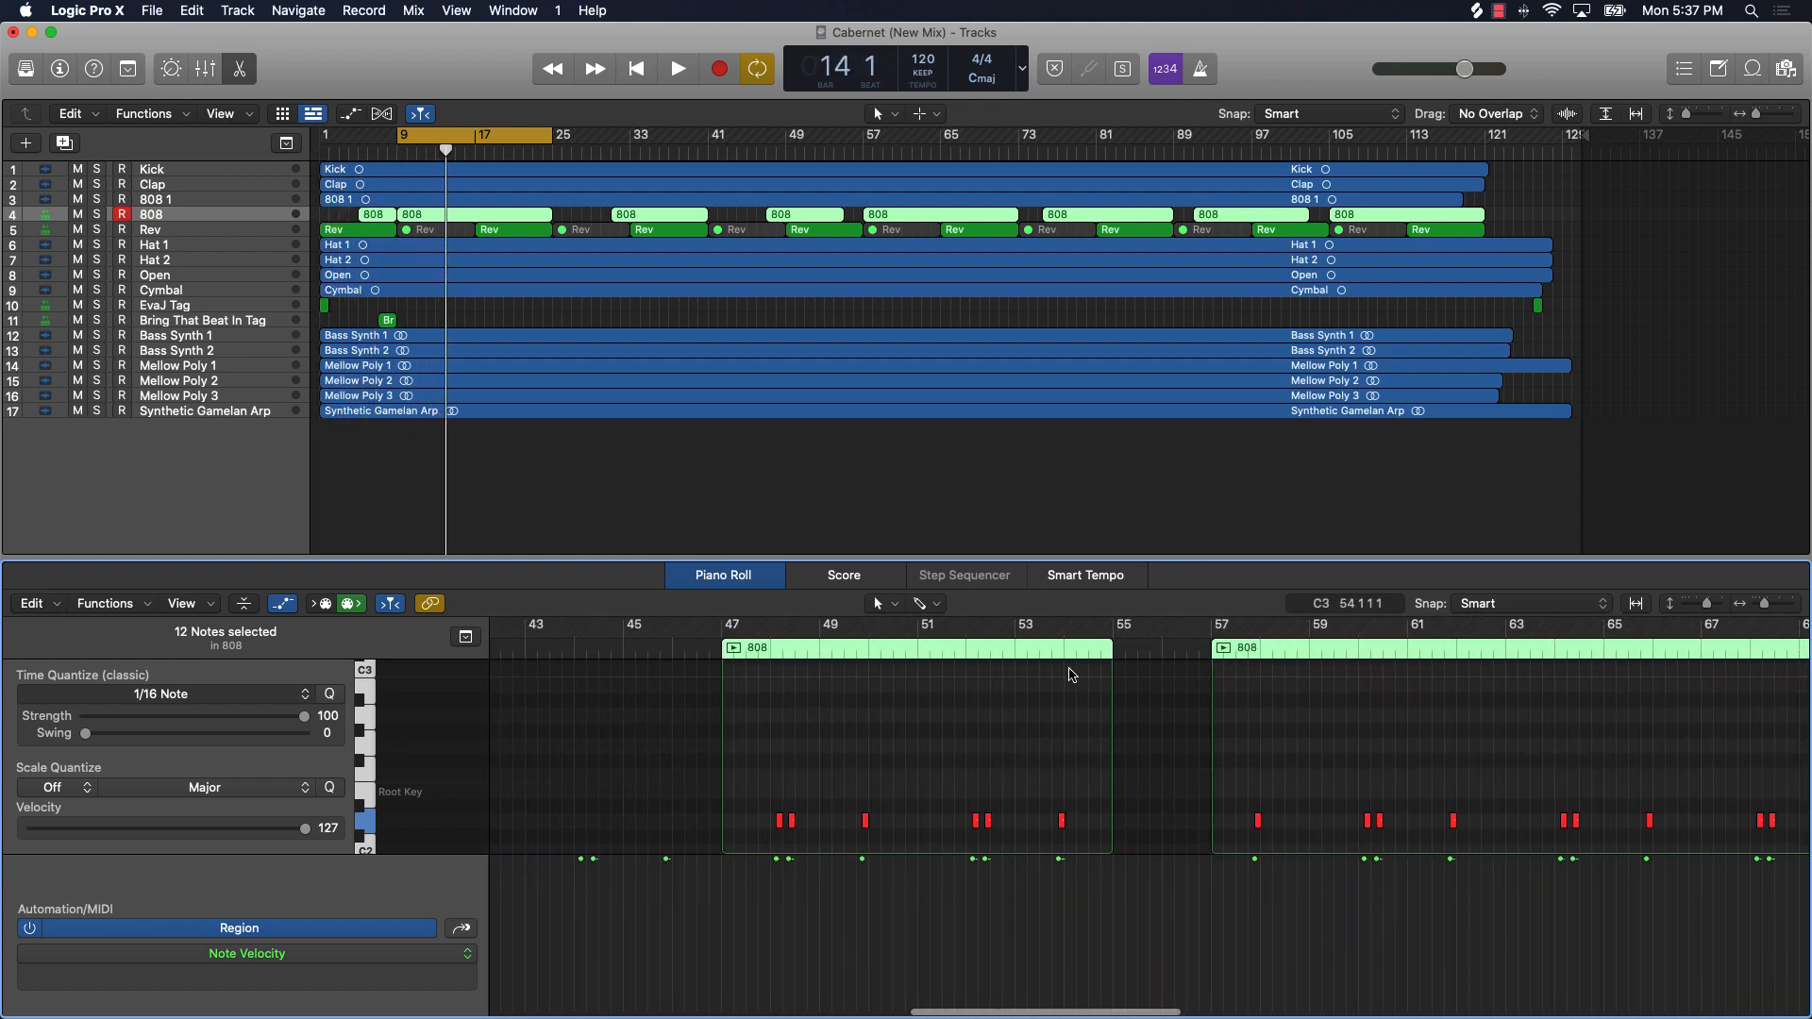
scroll(1071, 676, "left", 15)
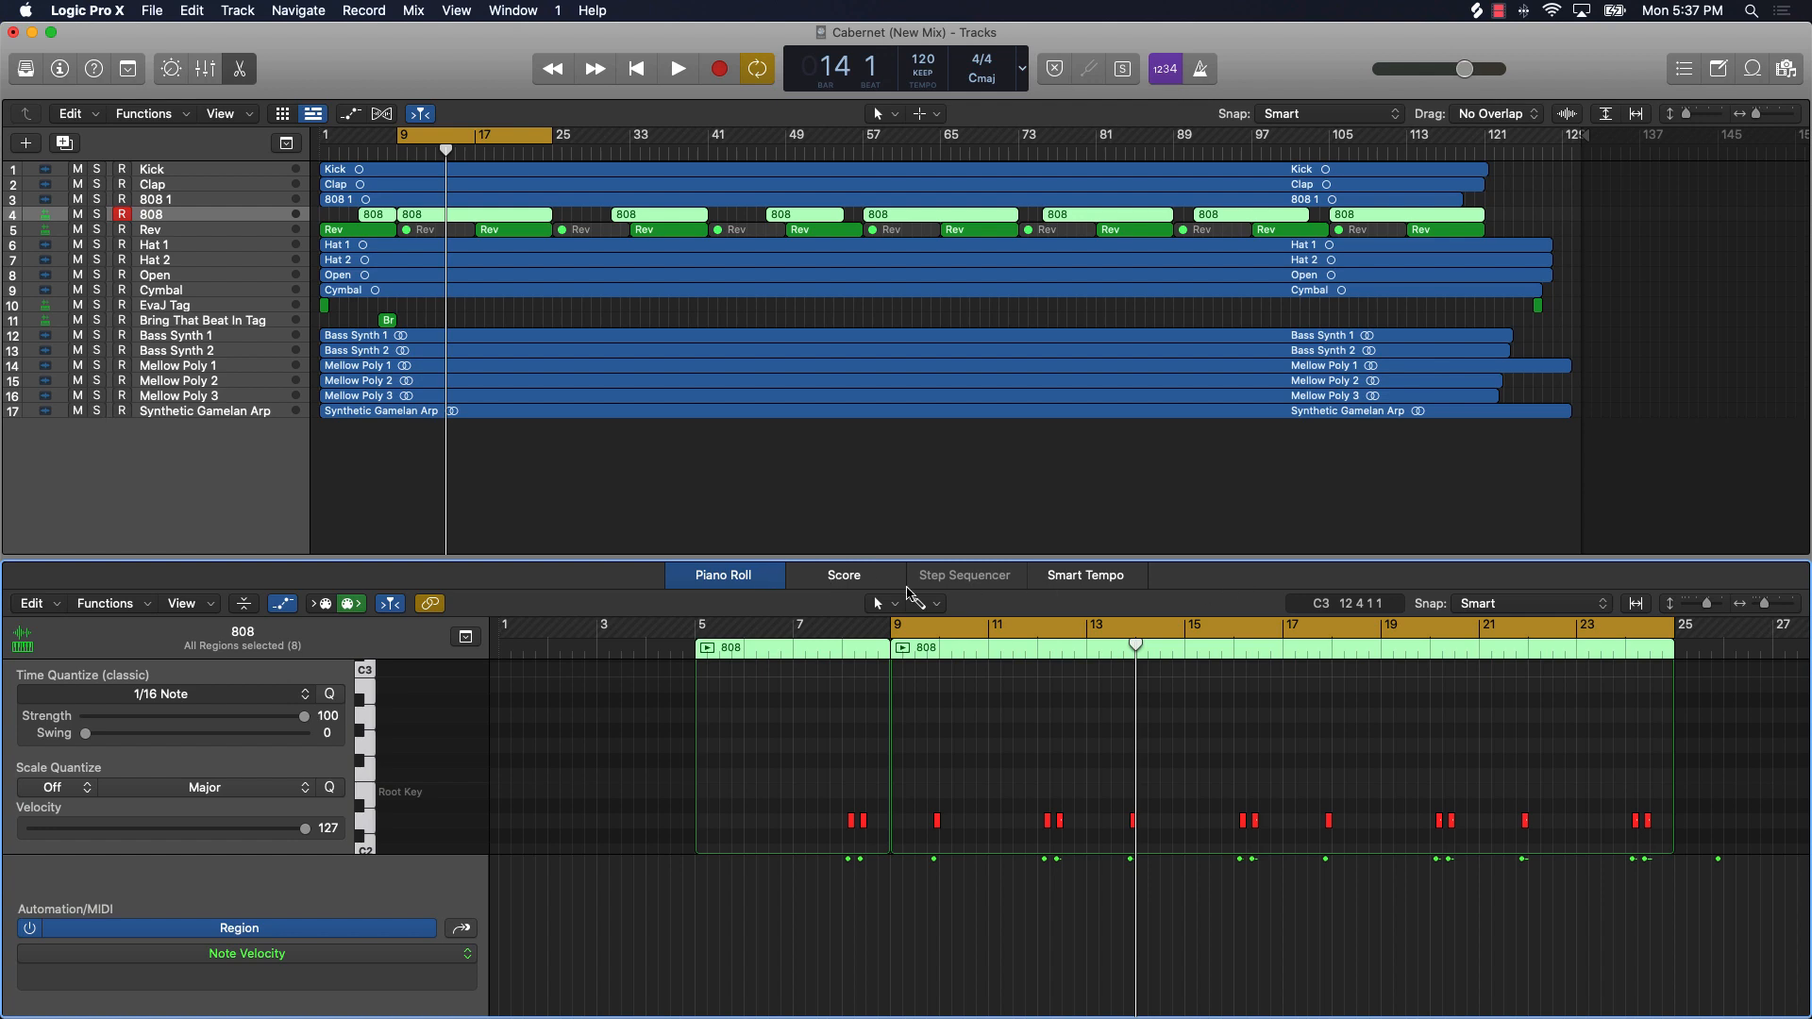
Step: Show the 808 regions in the Score editor and deselect them
left_click(828, 578)
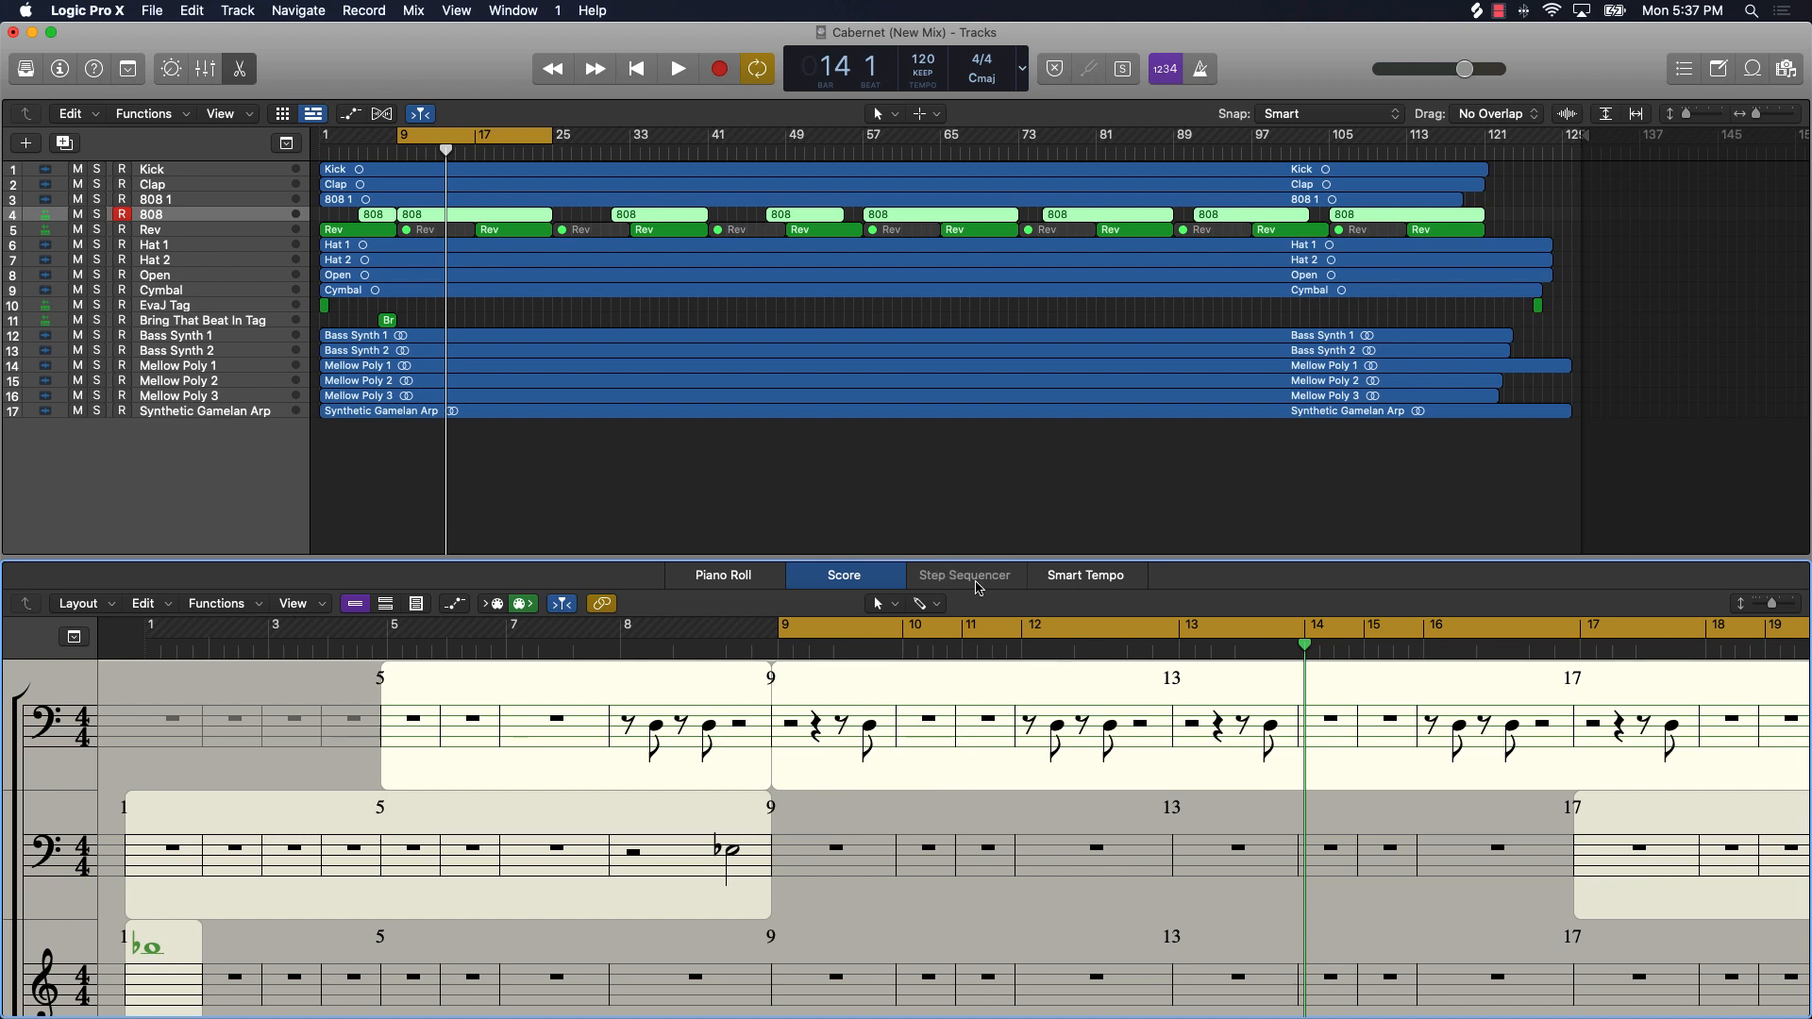
left_click(630, 457)
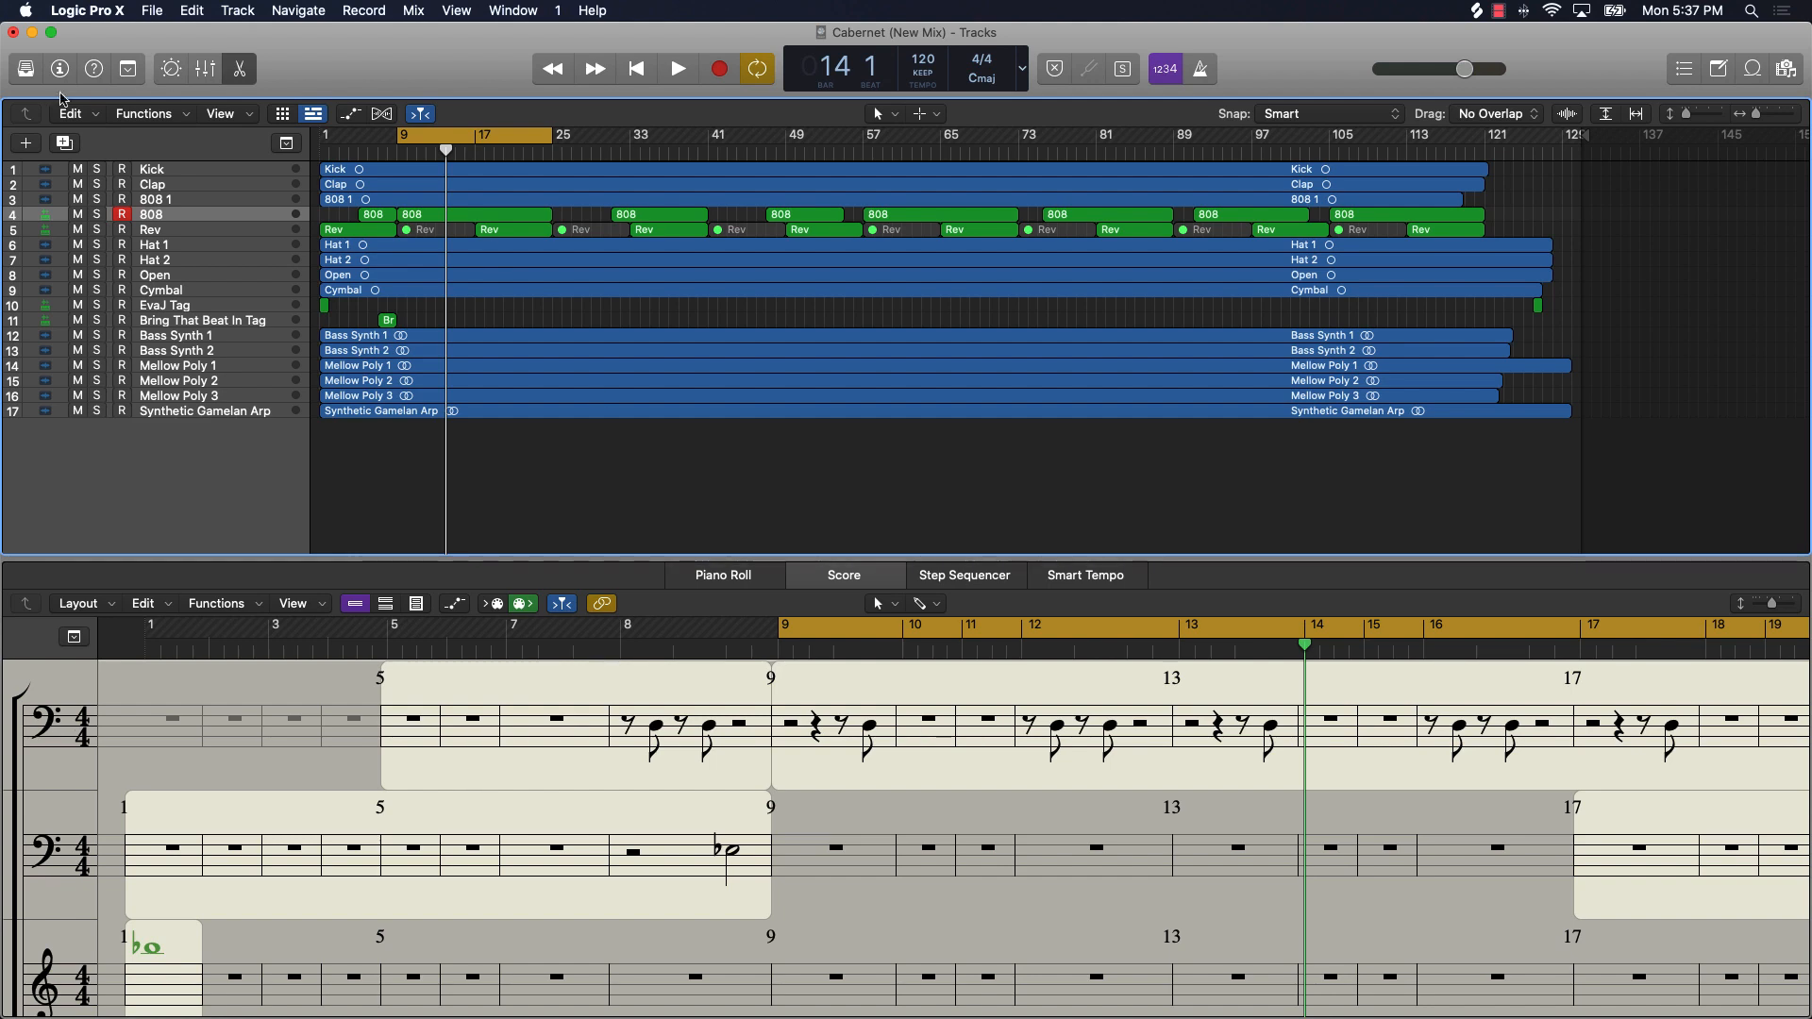
Step: Create one new software instrument track with the Default Patch
left_click(27, 143)
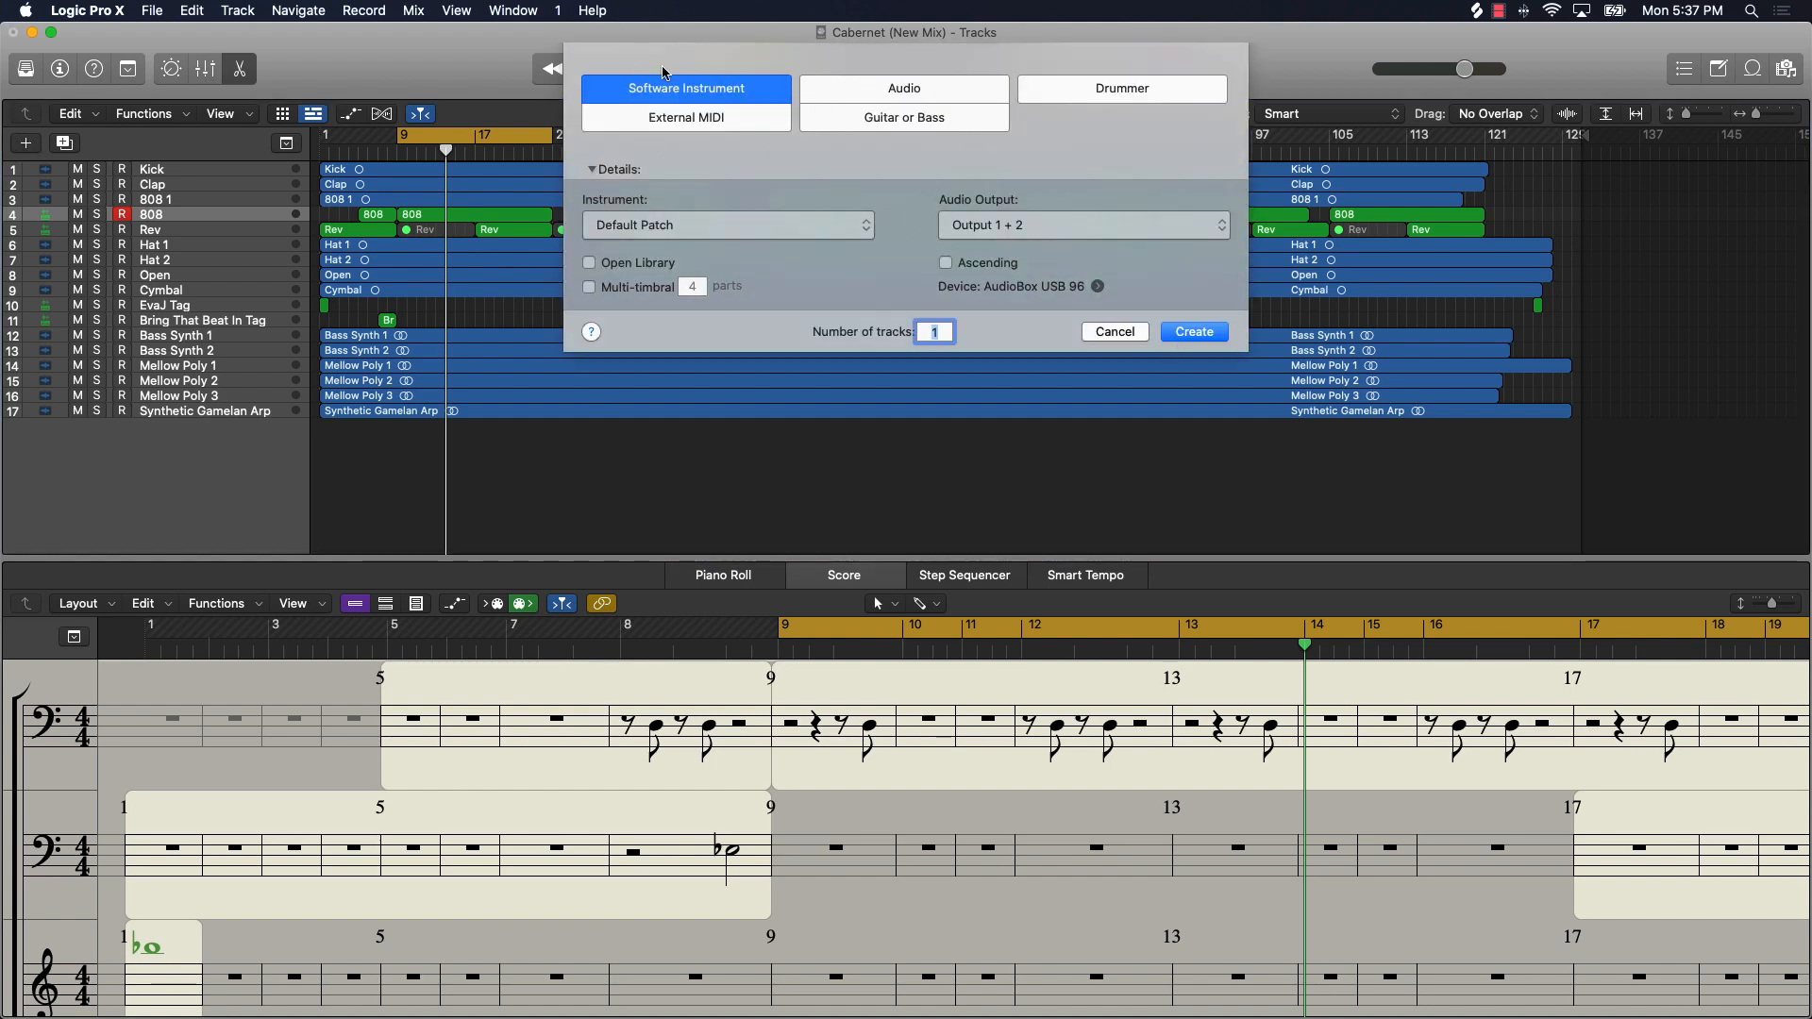
left_click(1181, 335)
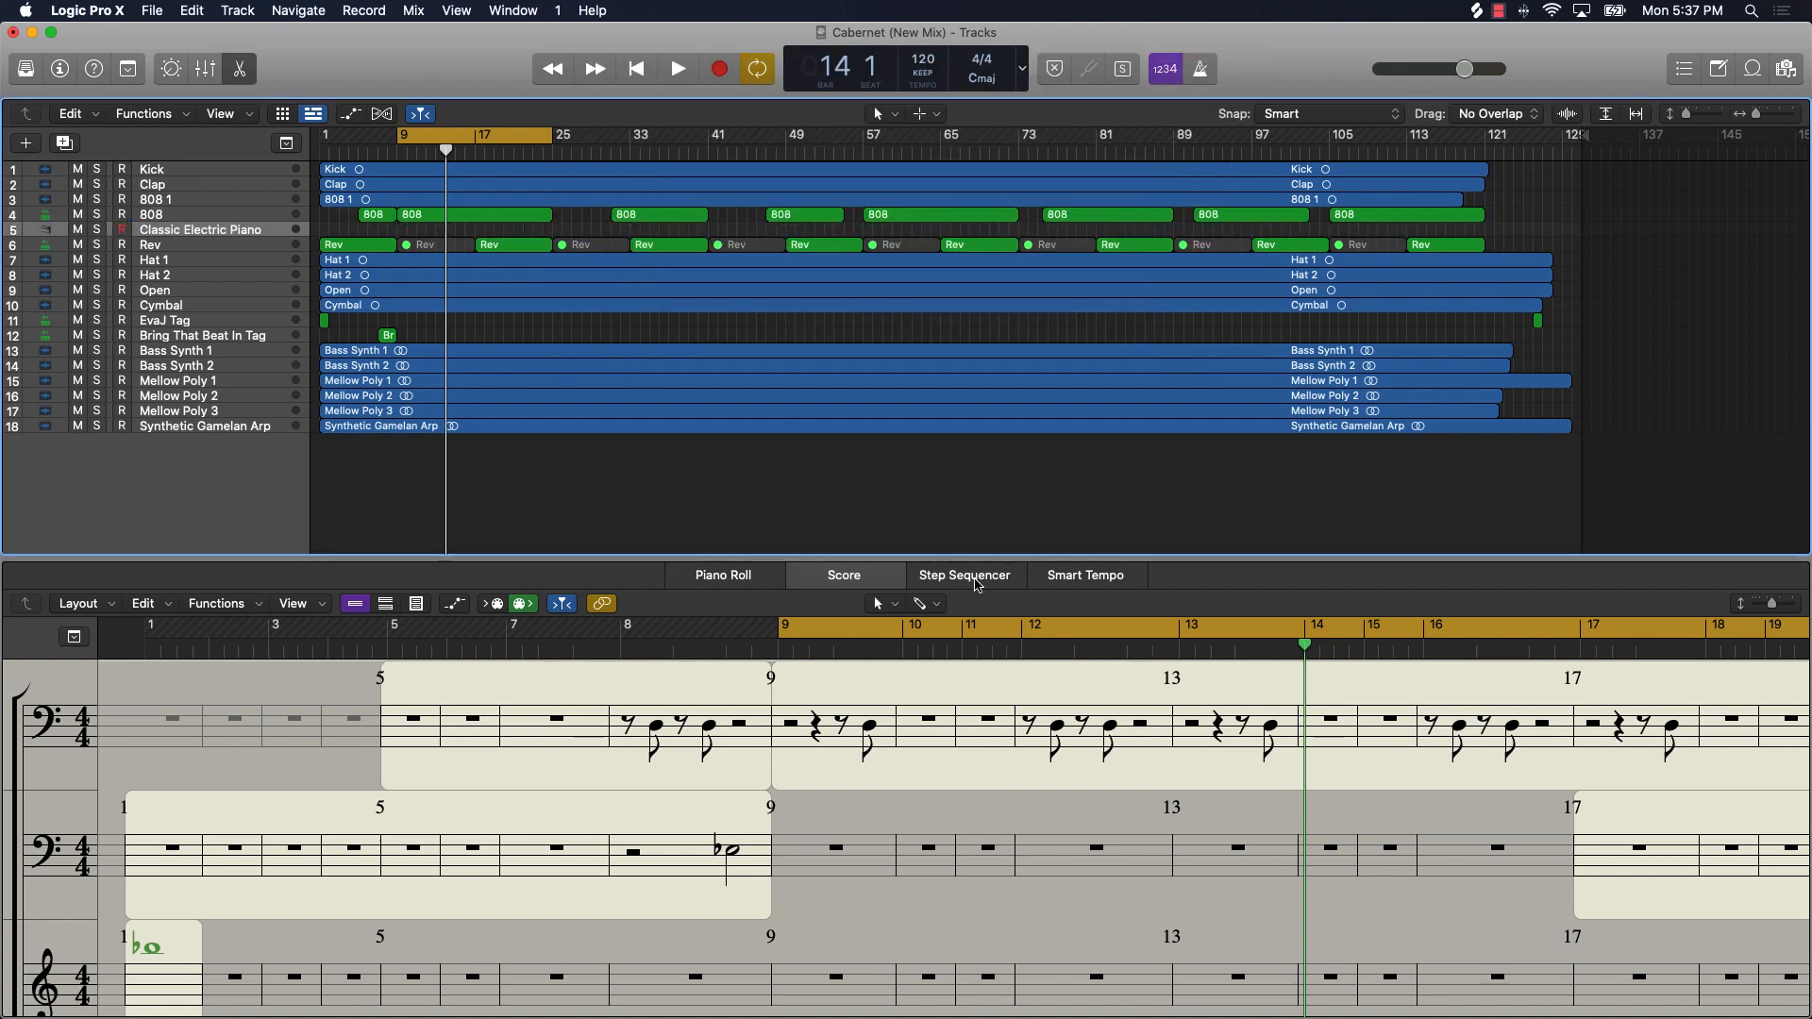
Step: Open the Step Sequencer for the new instrument track and turn on steps 1 and 3 of the C3 row
left_click(978, 585)
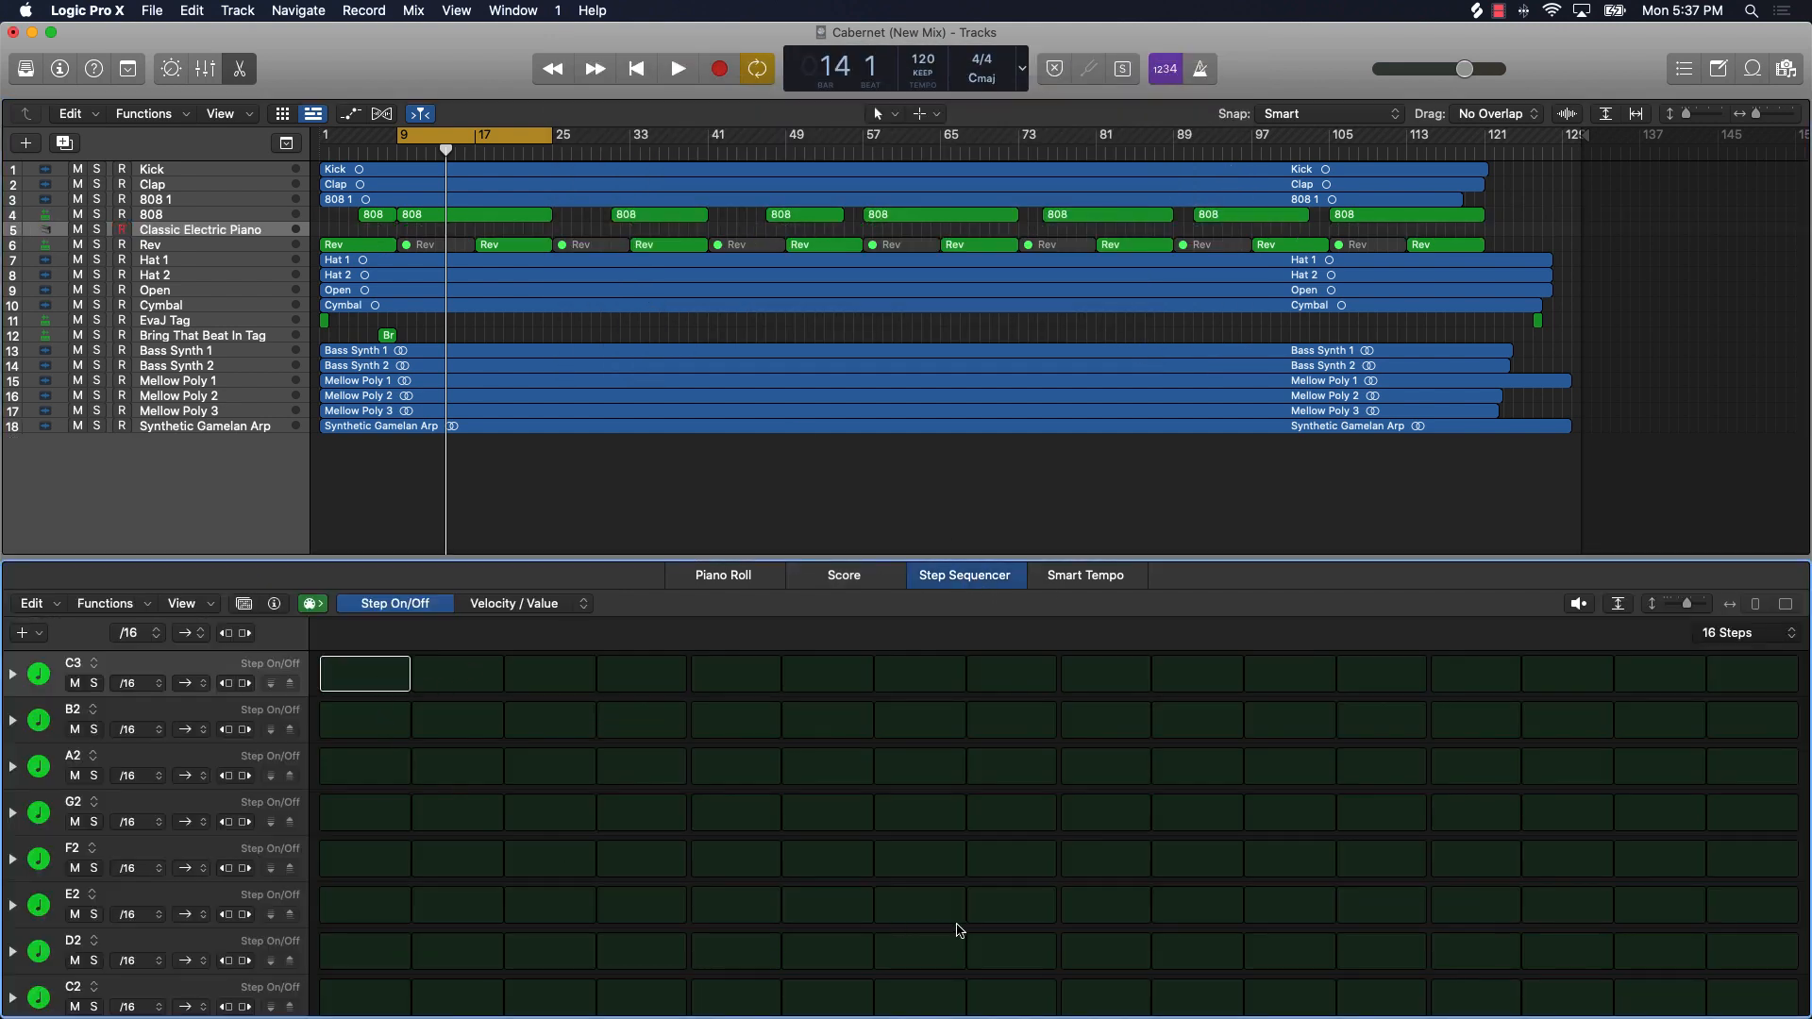
left_click(359, 672)
left_click(559, 687)
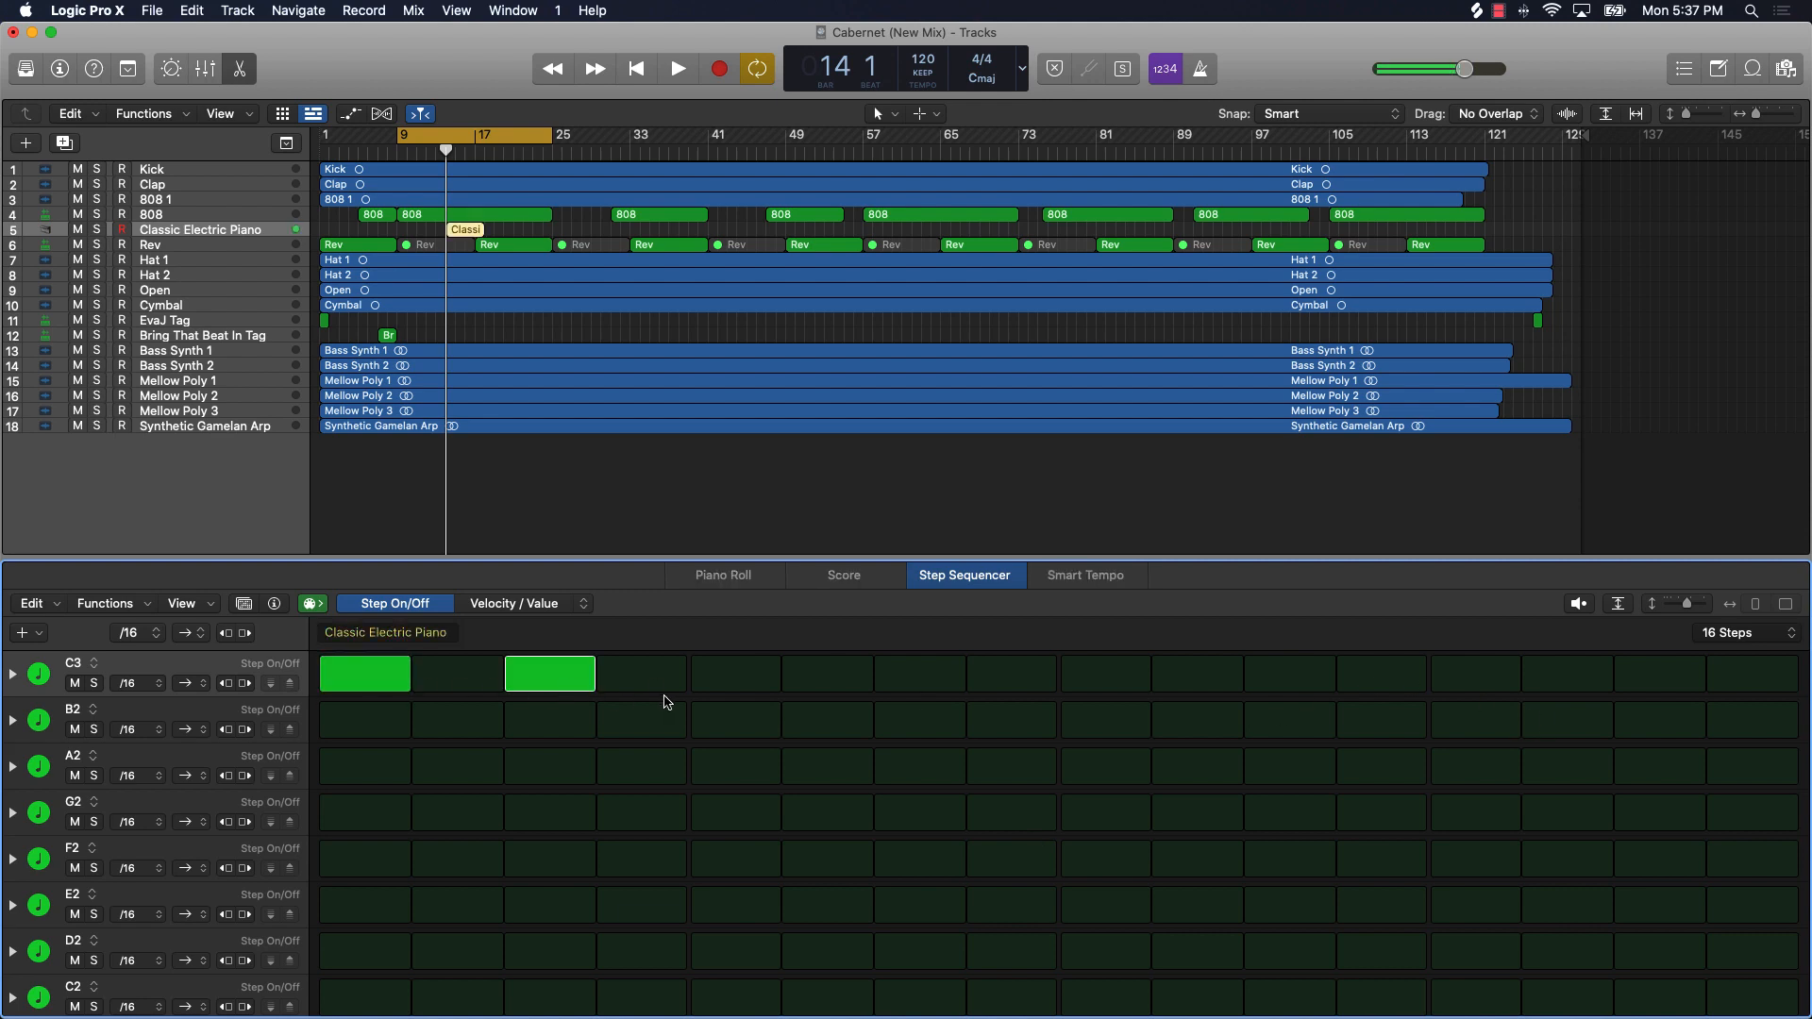
Step: Extend the pattern with C3 steps 5 and 16, A2 steps 7 and 15, G2 steps 9 and 13, and F2 step 11
left_click(739, 679)
left_click(907, 772)
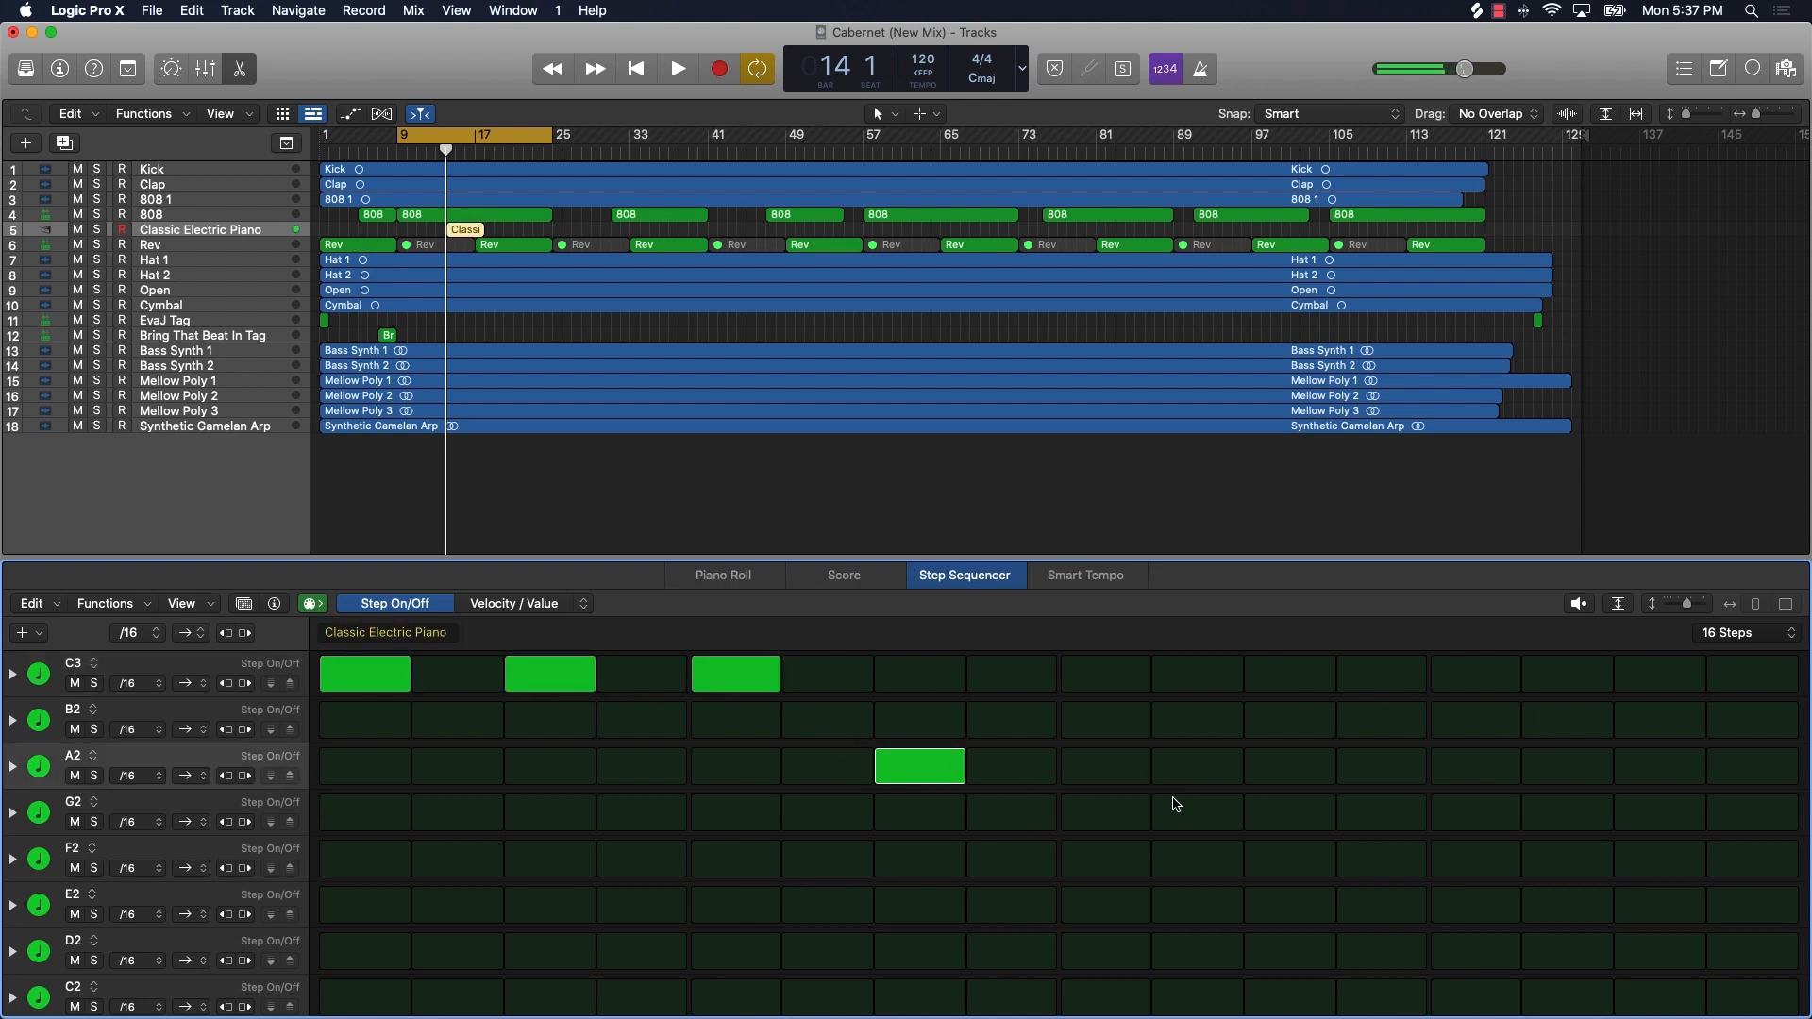
left_click(1147, 823)
left_click(1282, 870)
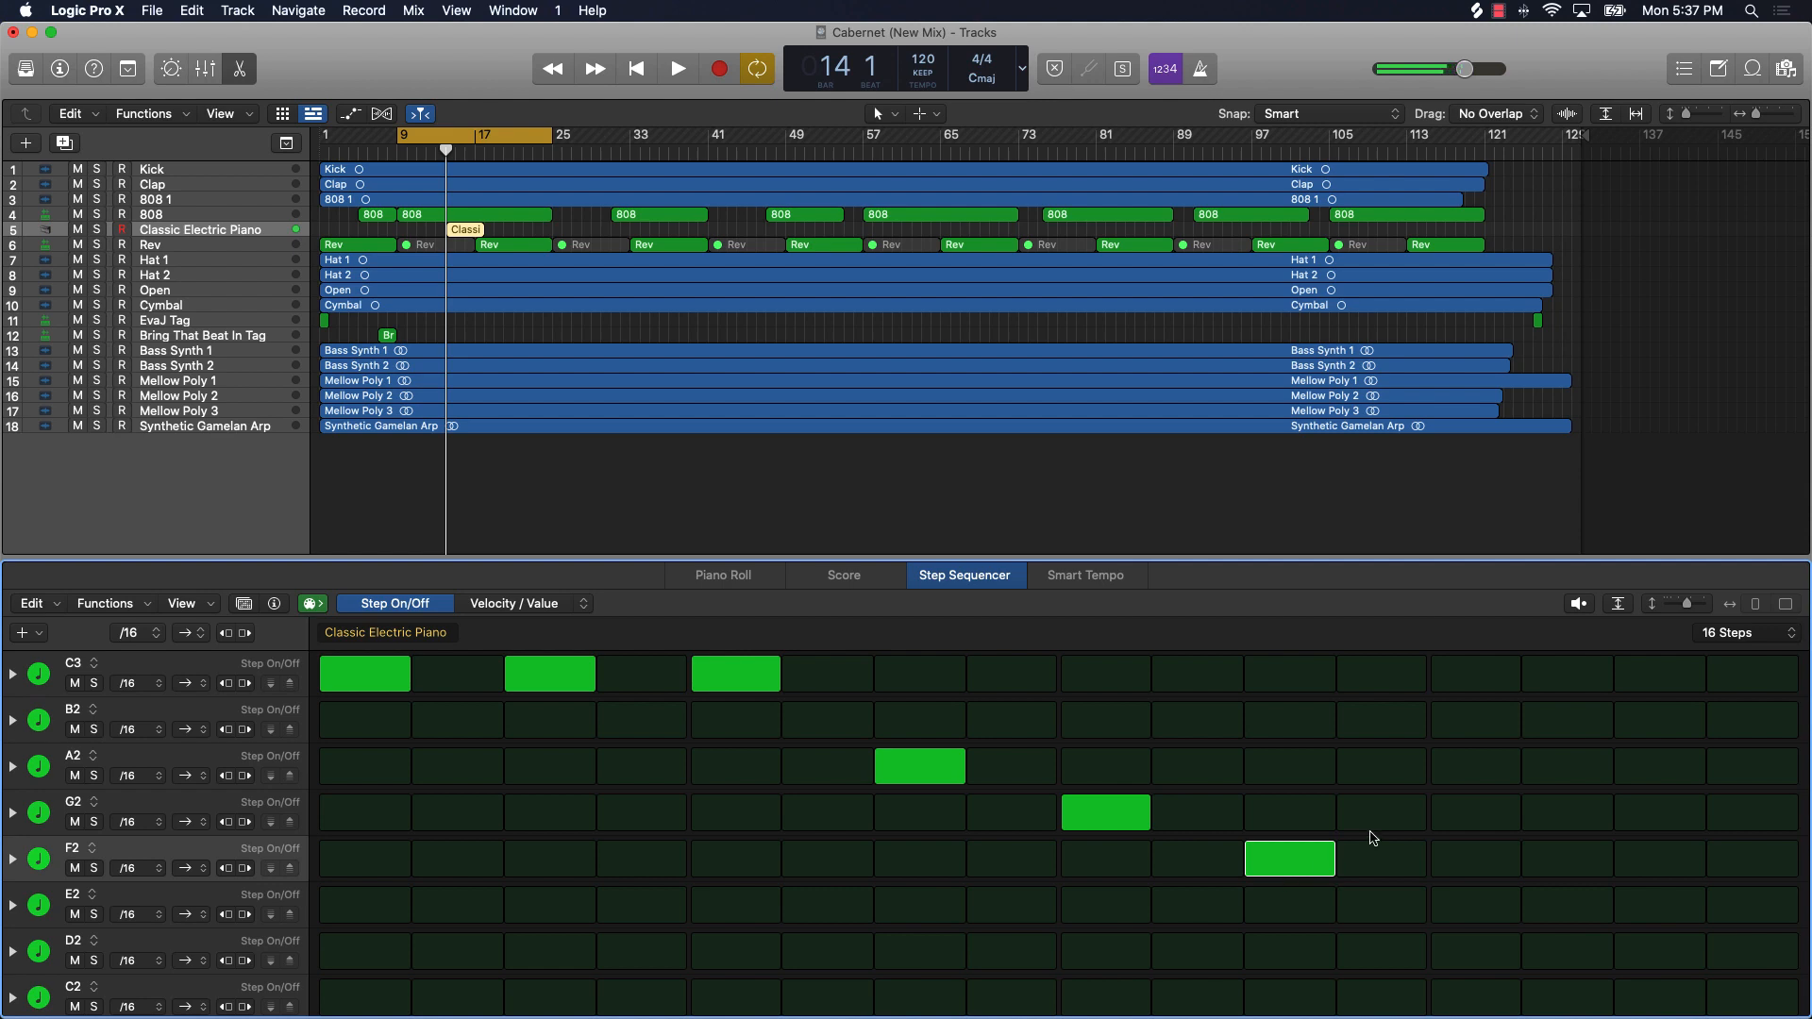
left_click(1427, 813)
left_click(1635, 765)
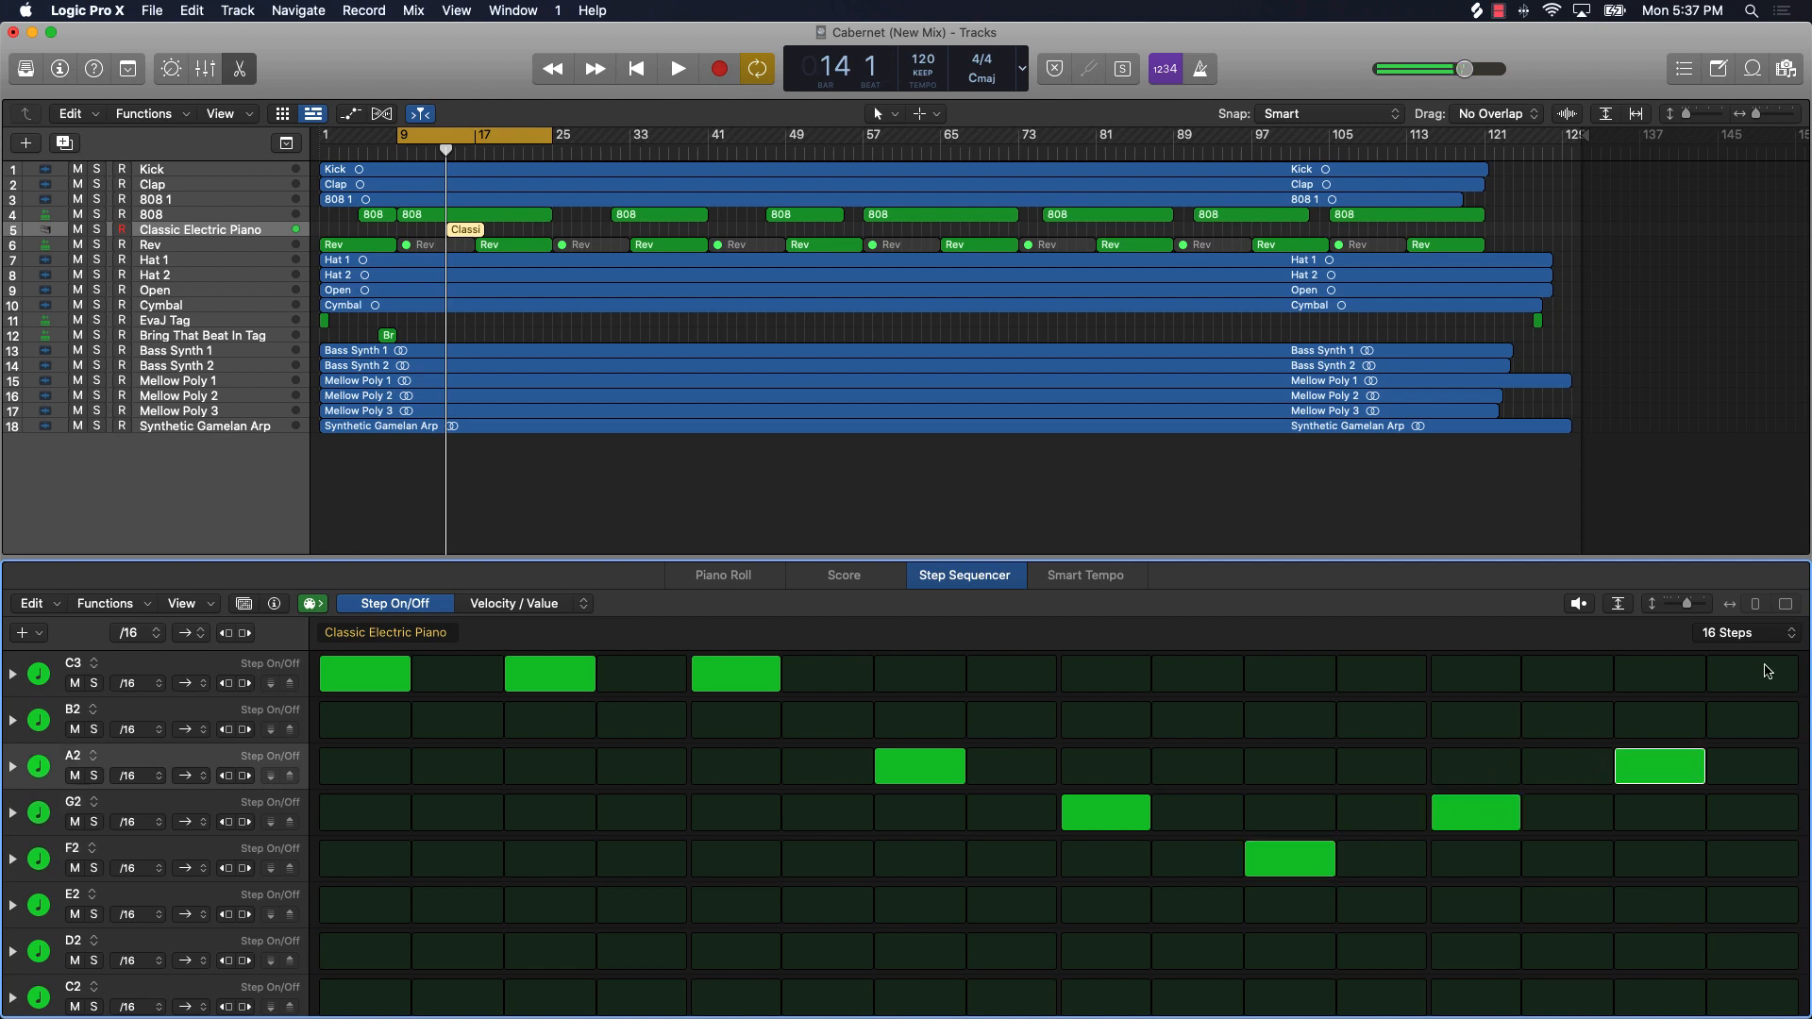
left_click(1767, 671)
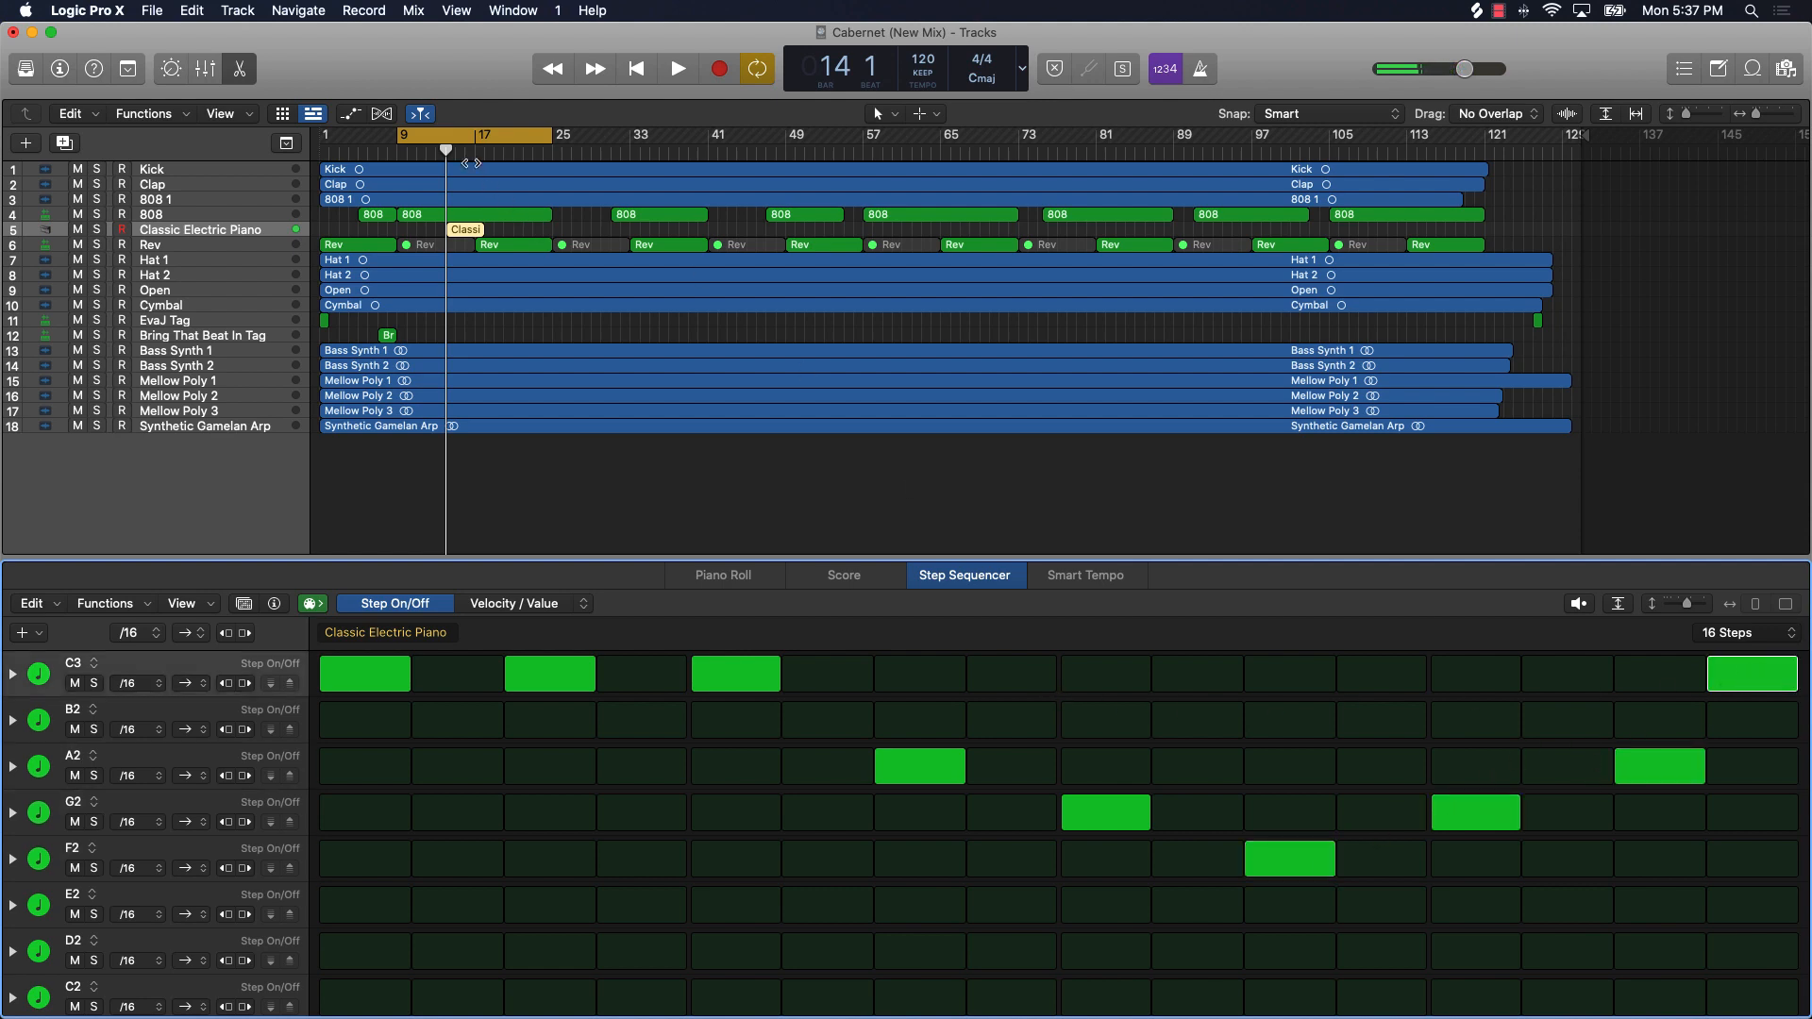
Step: Solo the Classic Electric Piano track and play back its step pattern briefly
left_click(97, 229)
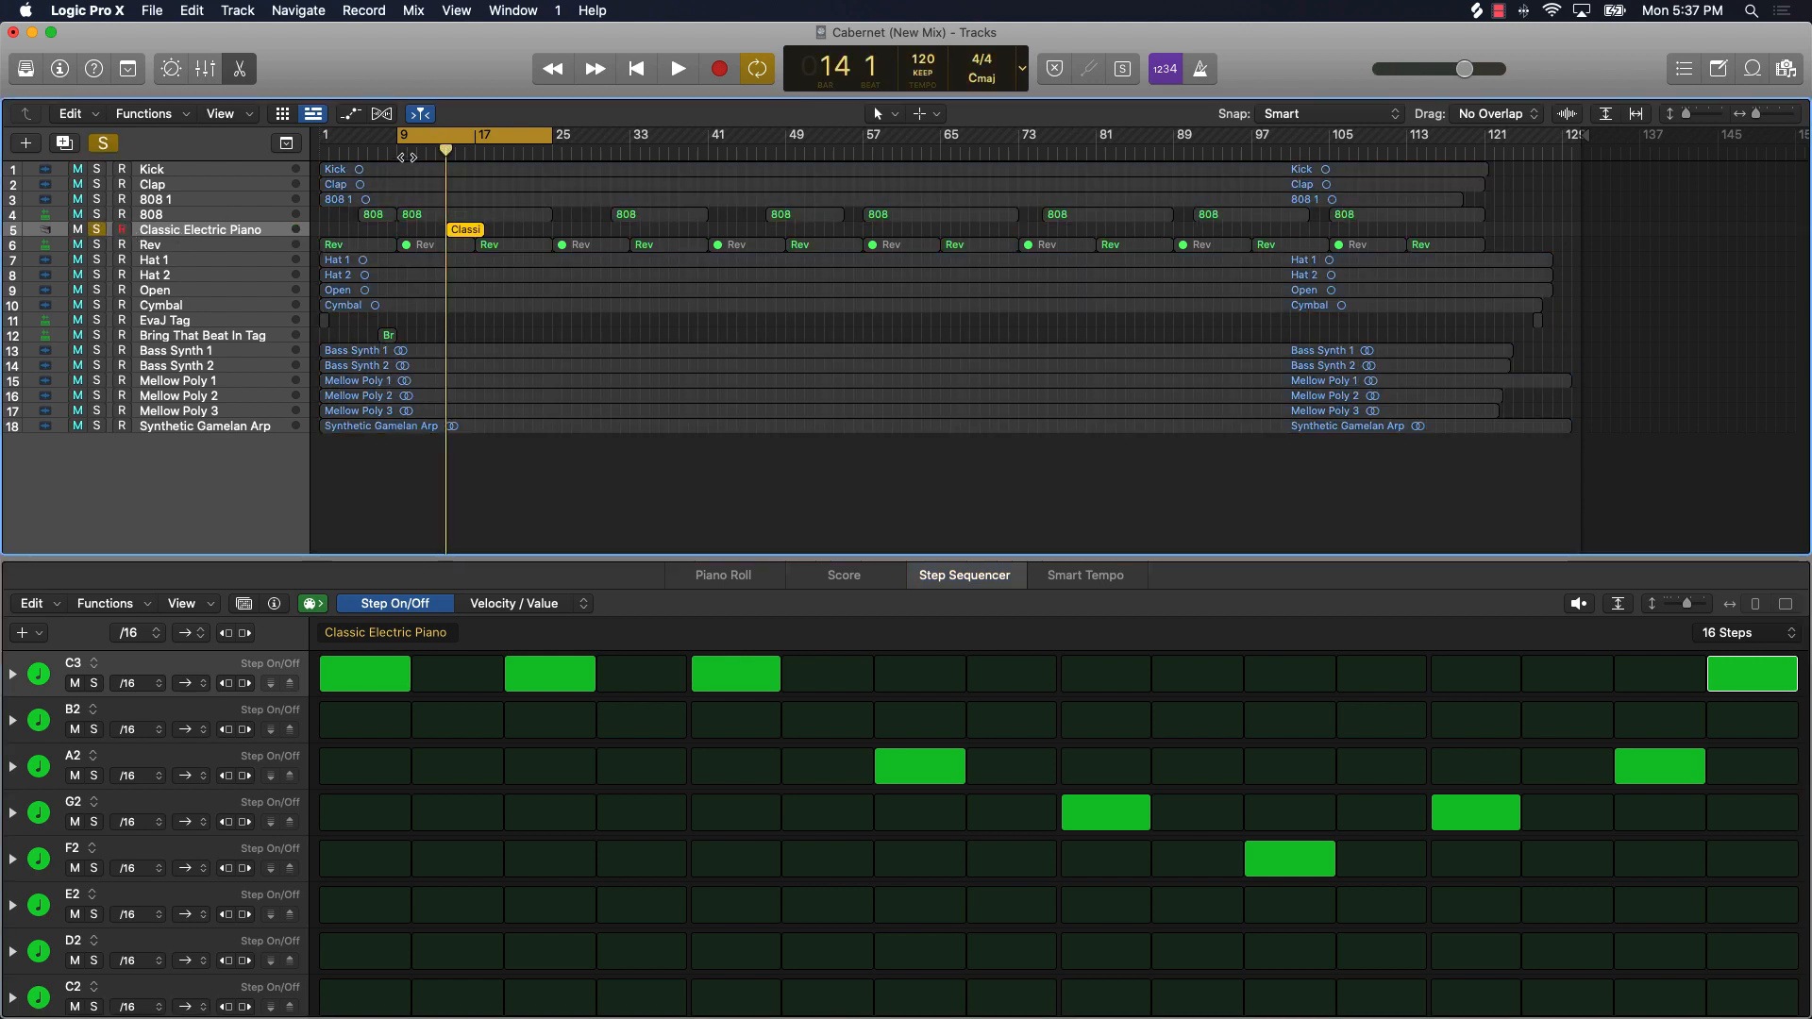
key("space")
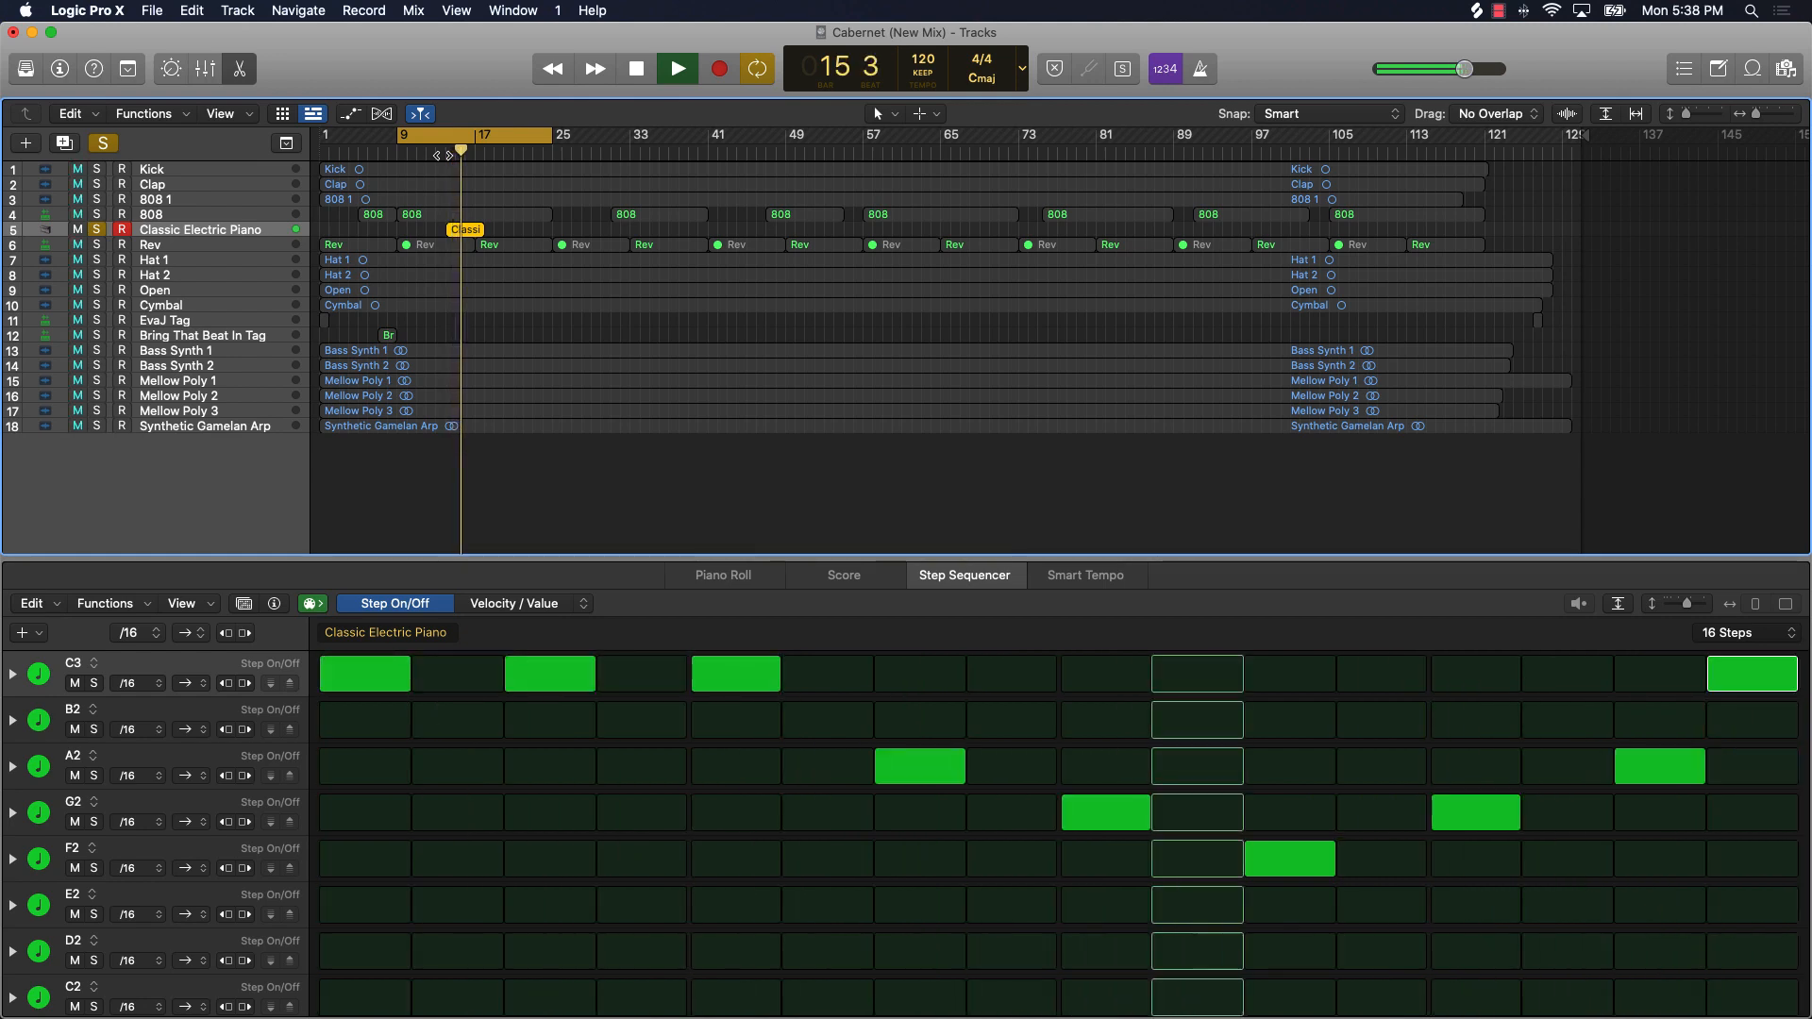
key("space")
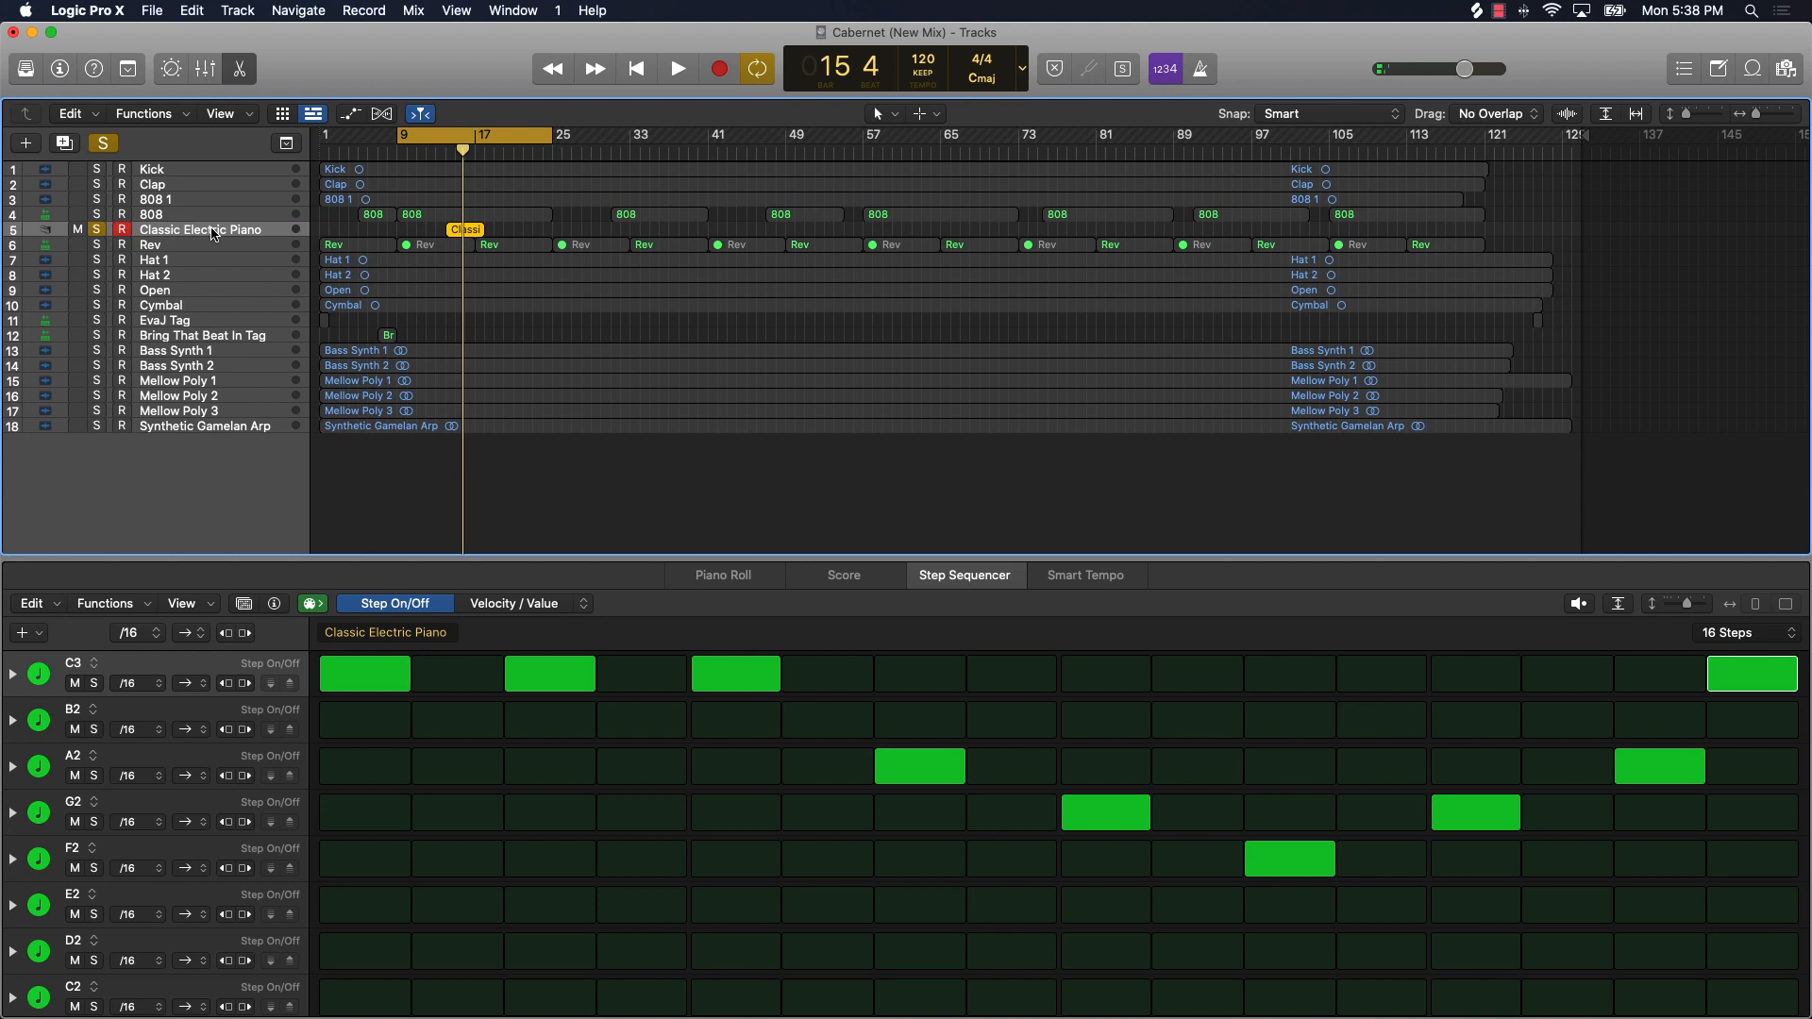
Step: Delete the Classic Electric Piano track together with its pattern region
key("Delete")
key("Delete")
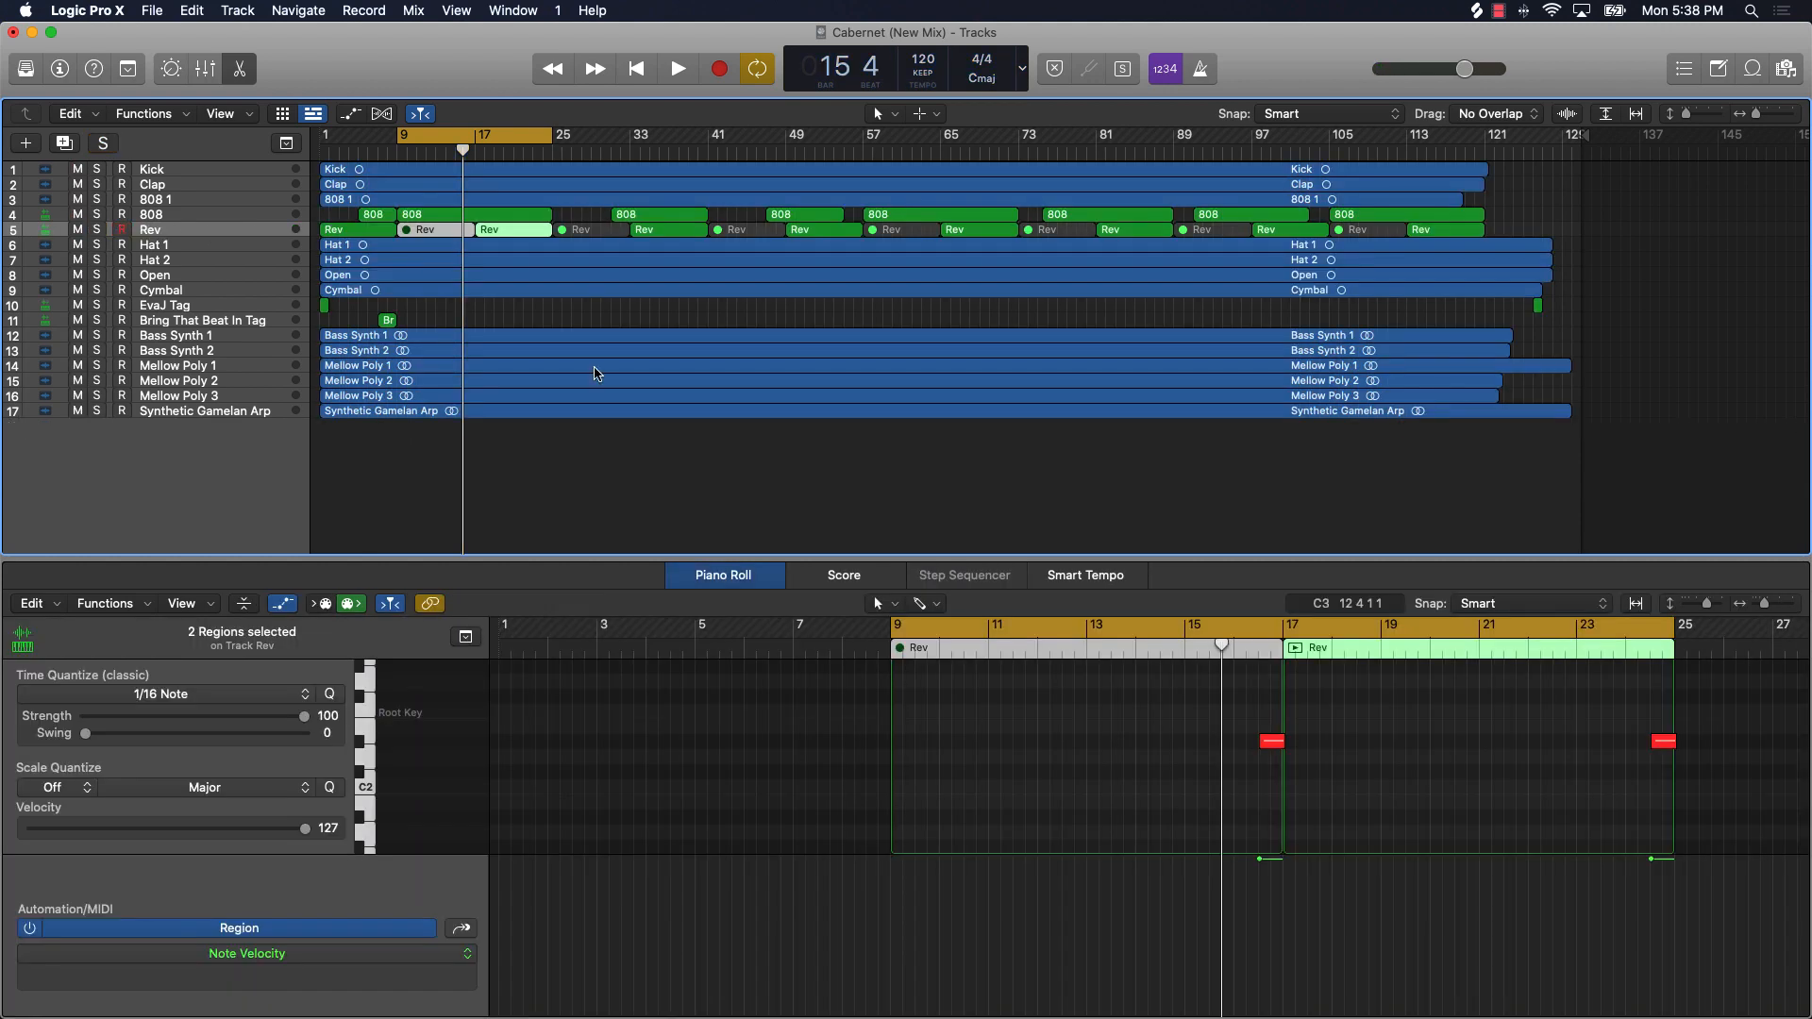
Step: Show the Smart Tempo editor and the Piano Roll for the Rev regions, close the editor pane and deselect the regions
left_click(1102, 585)
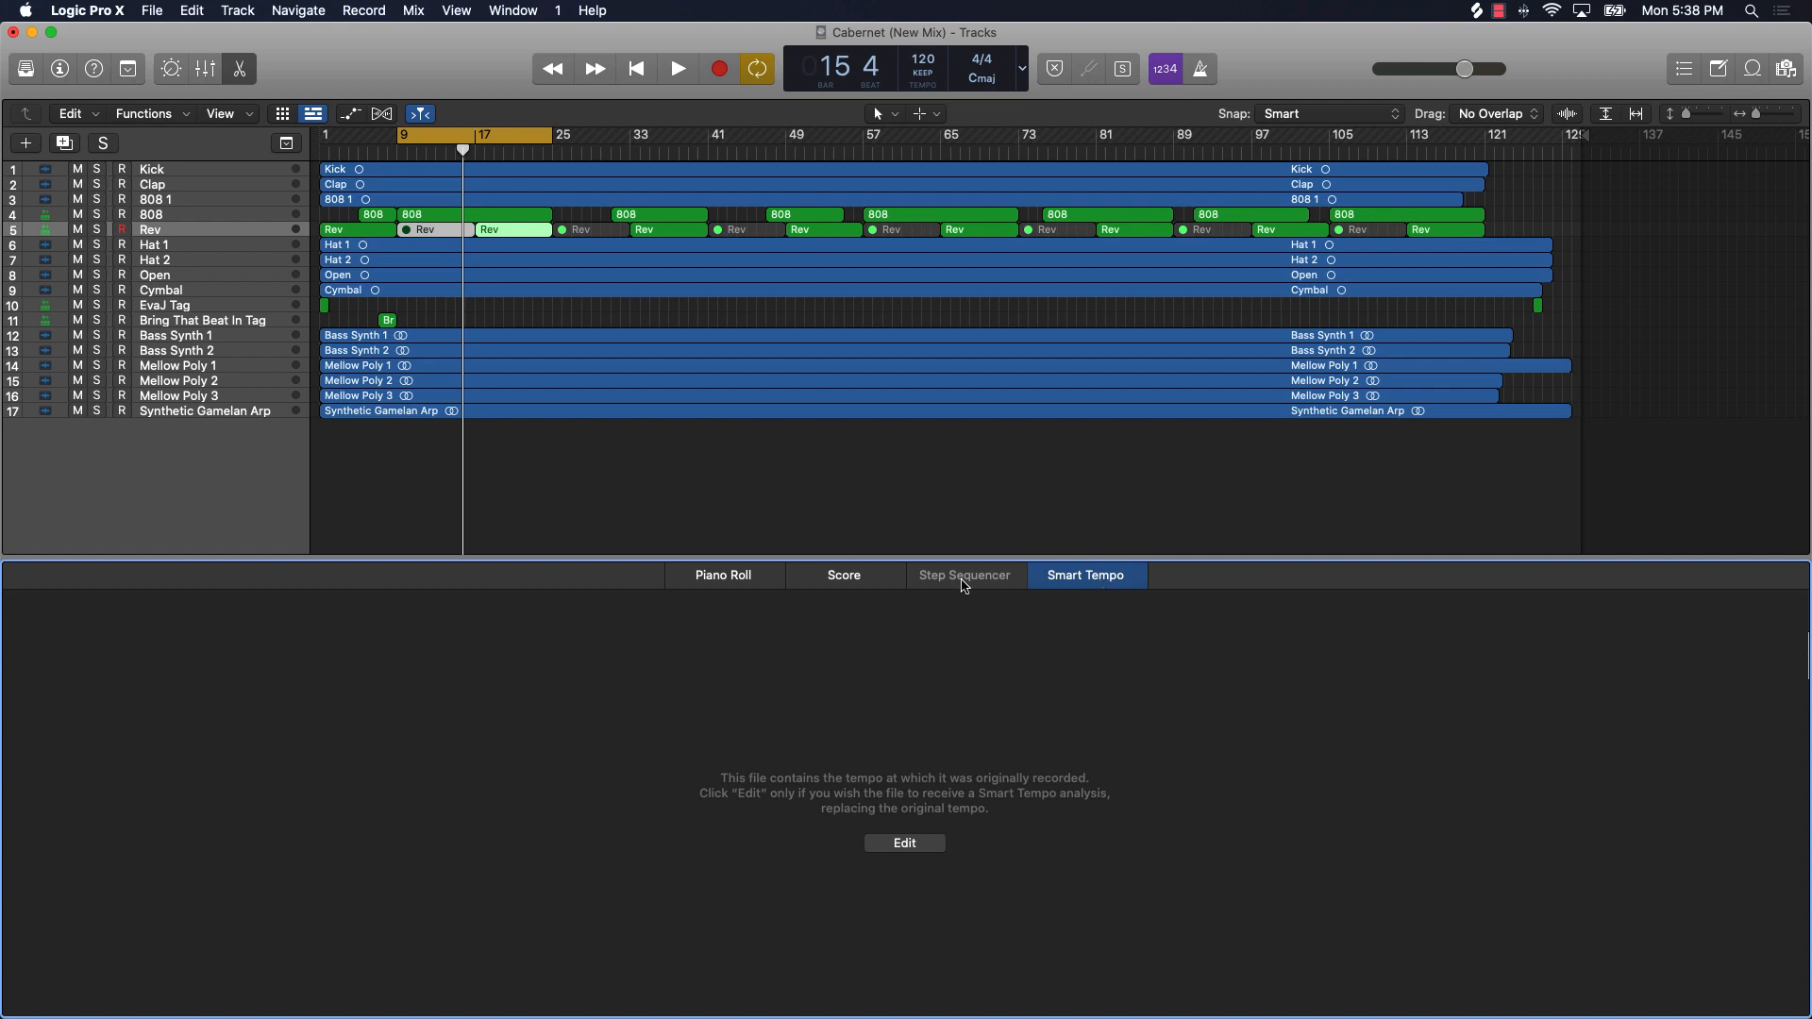
left_click(688, 573)
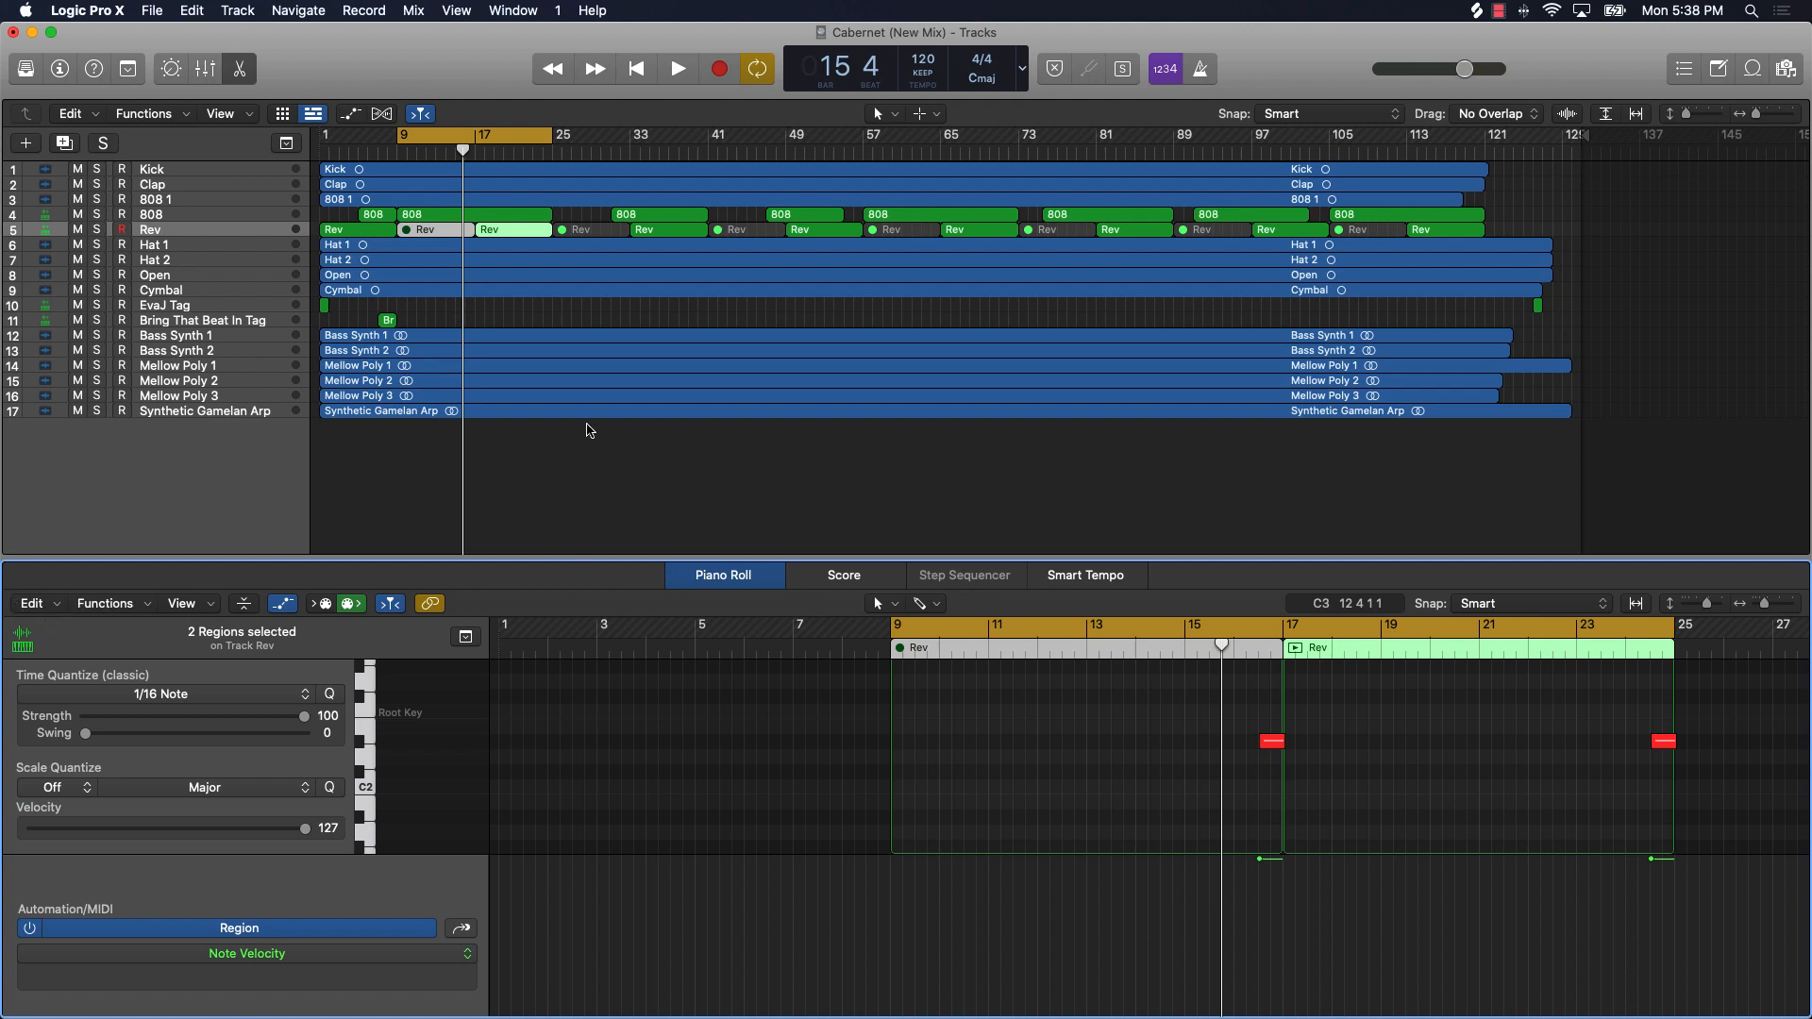
key("e")
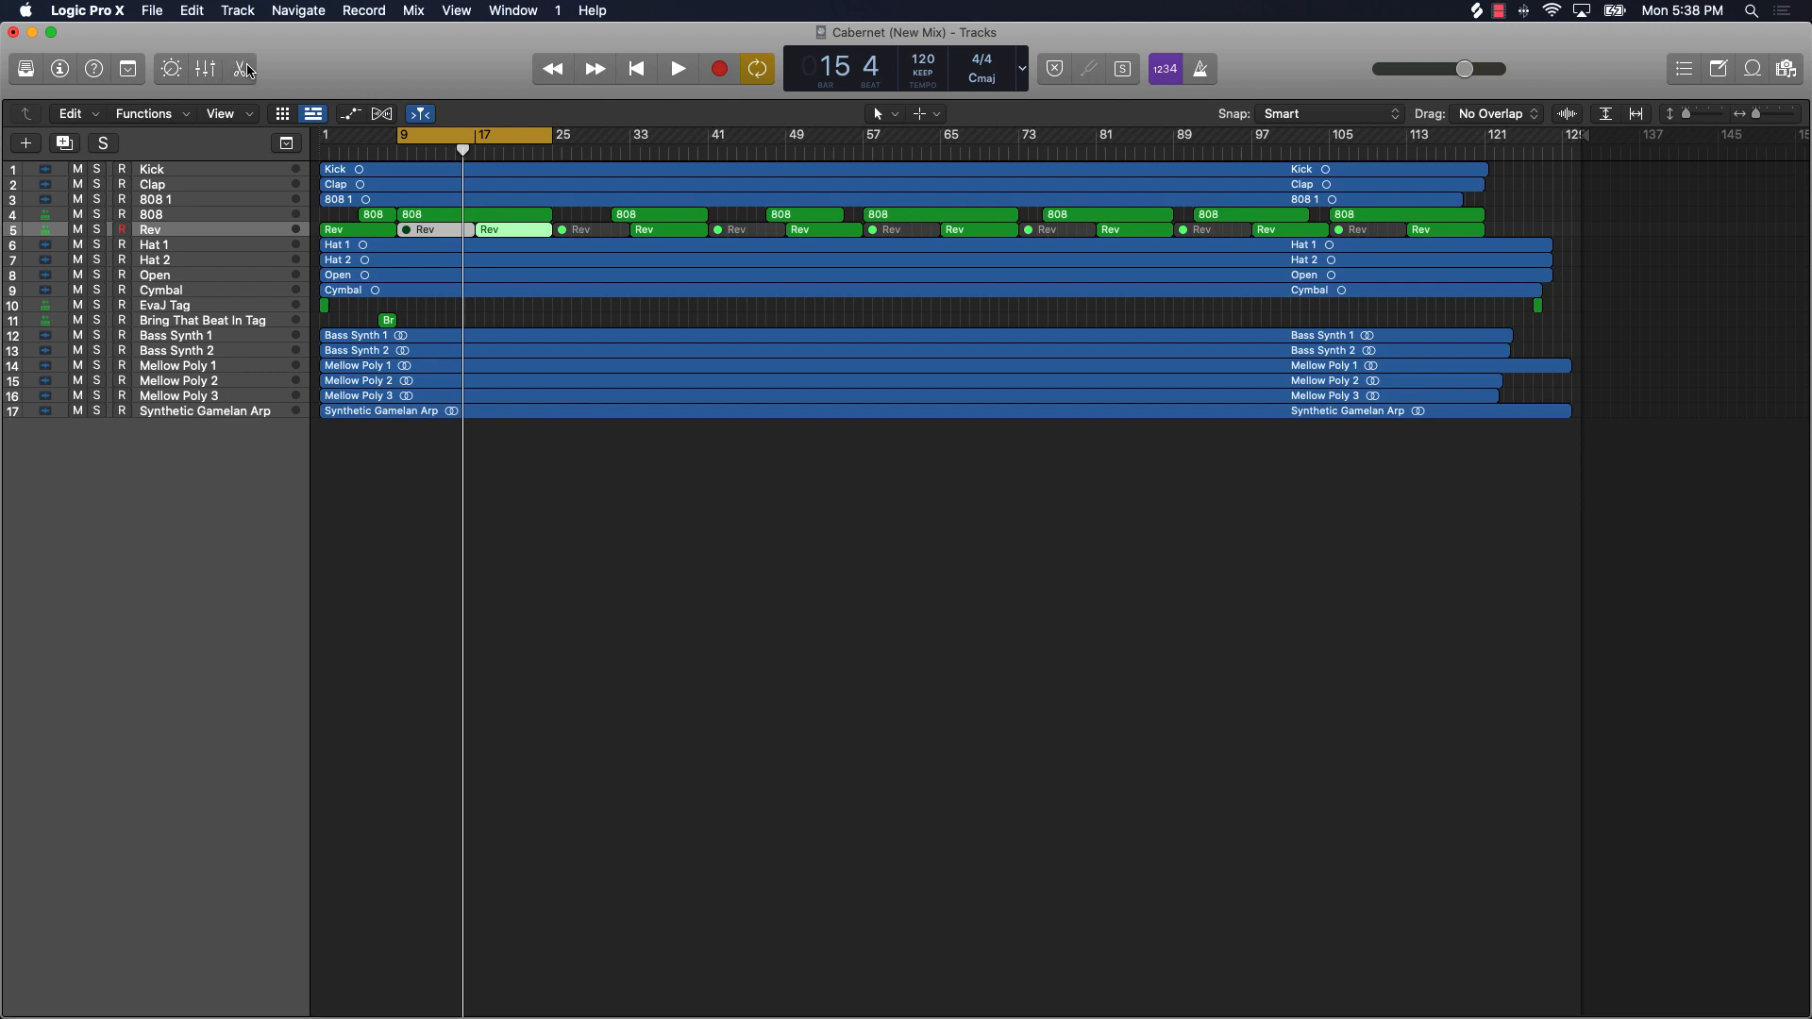
left_click(799, 579)
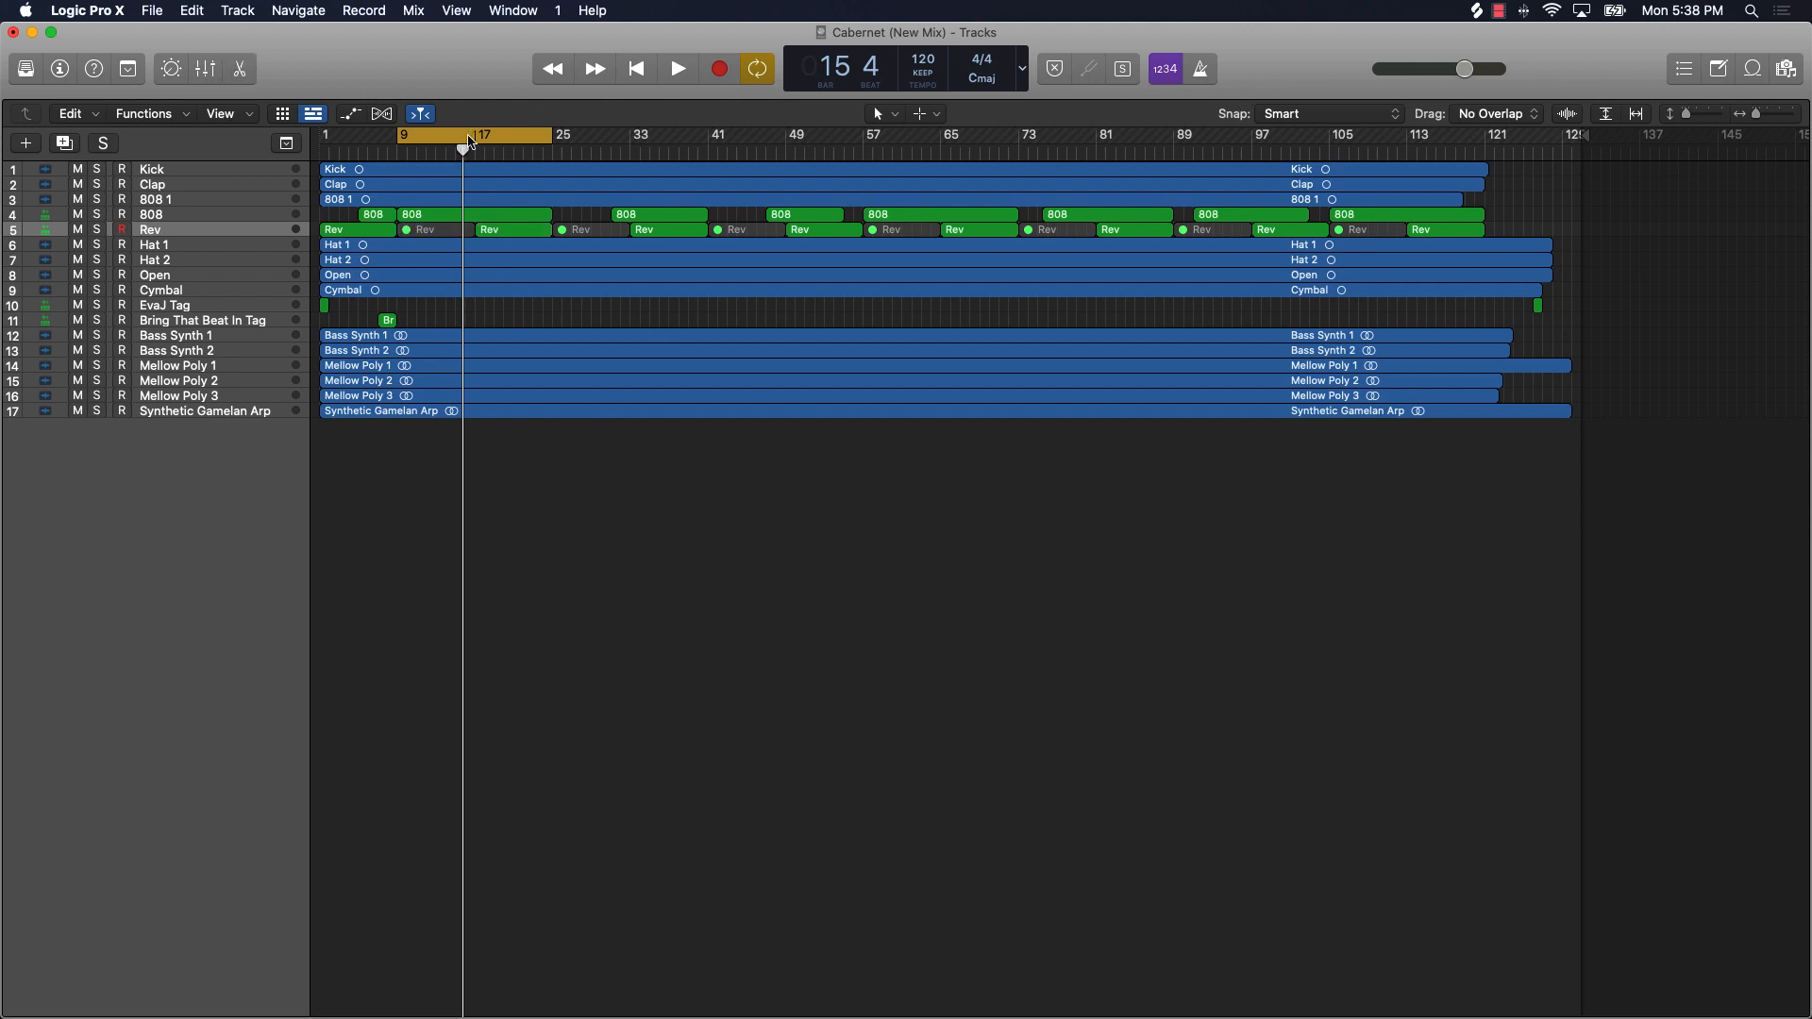
Step: Turn off the cycle area and try the transport's rewind, return-to-start, play and stop functions
left_click(470, 142)
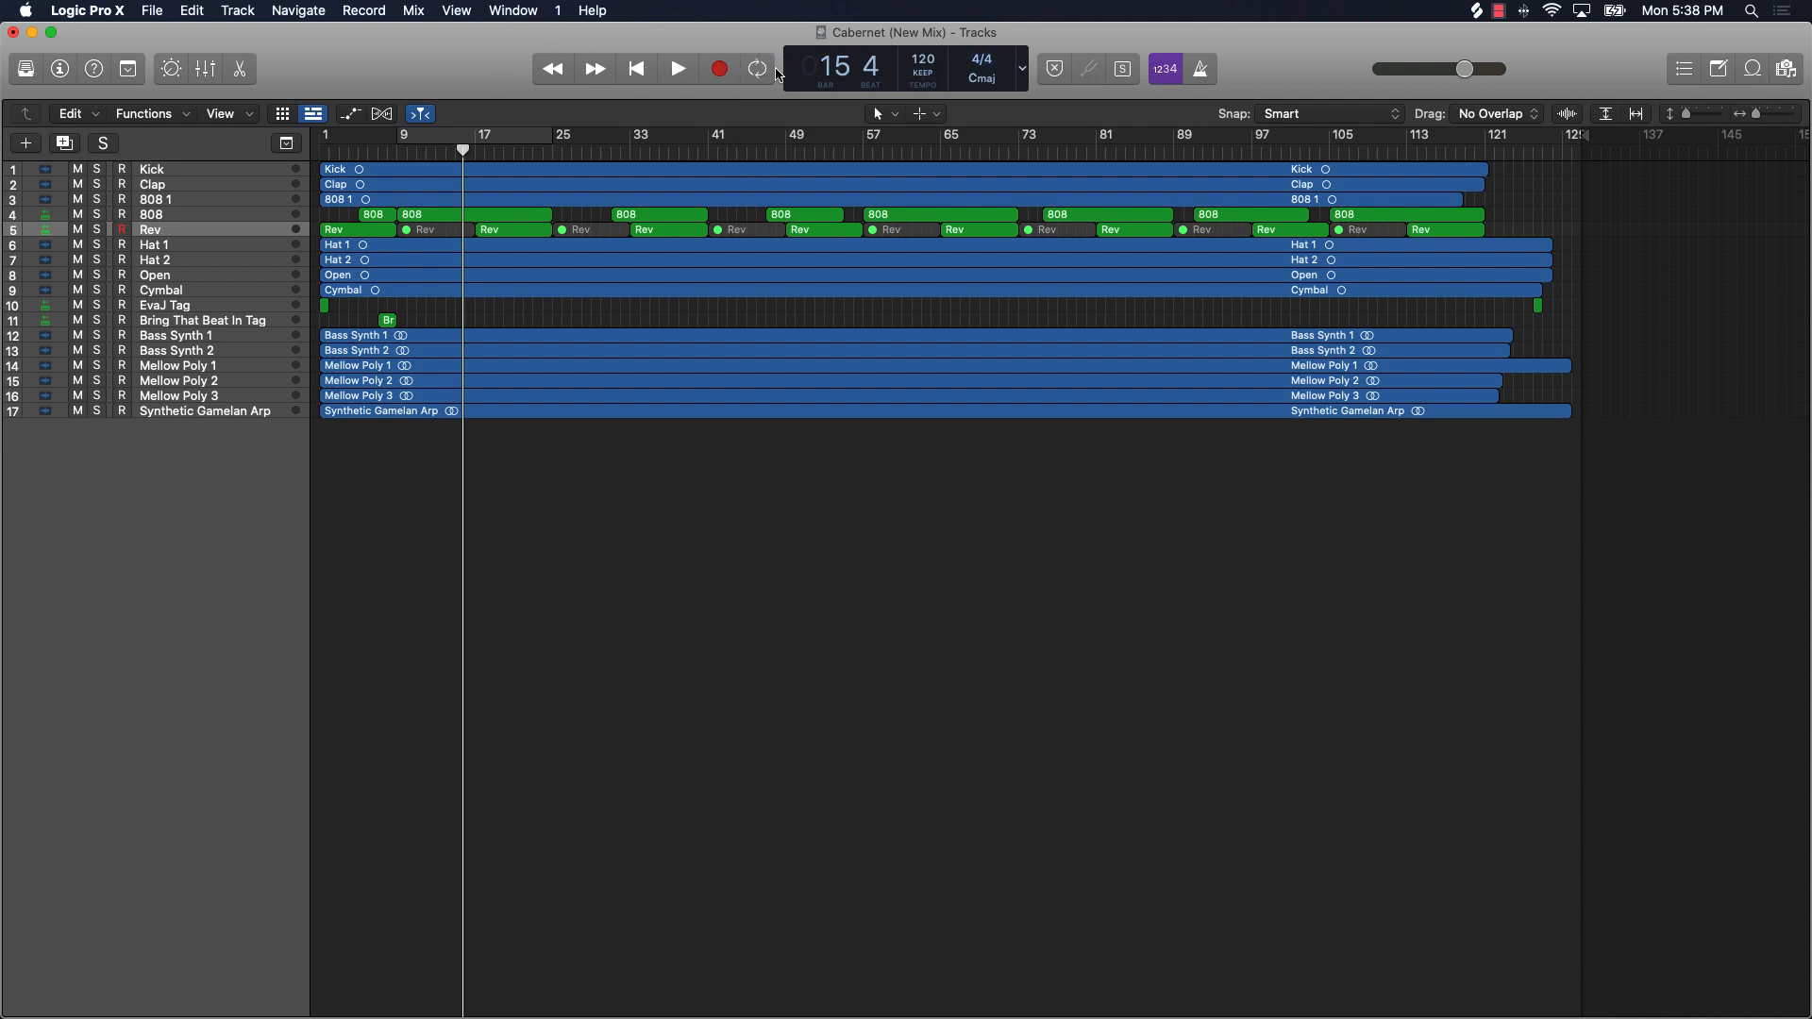
mouse_move(562, 75)
left_mouse_down()
mouse_move(596, 74)
mouse_move(562, 73)
left_mouse_up()
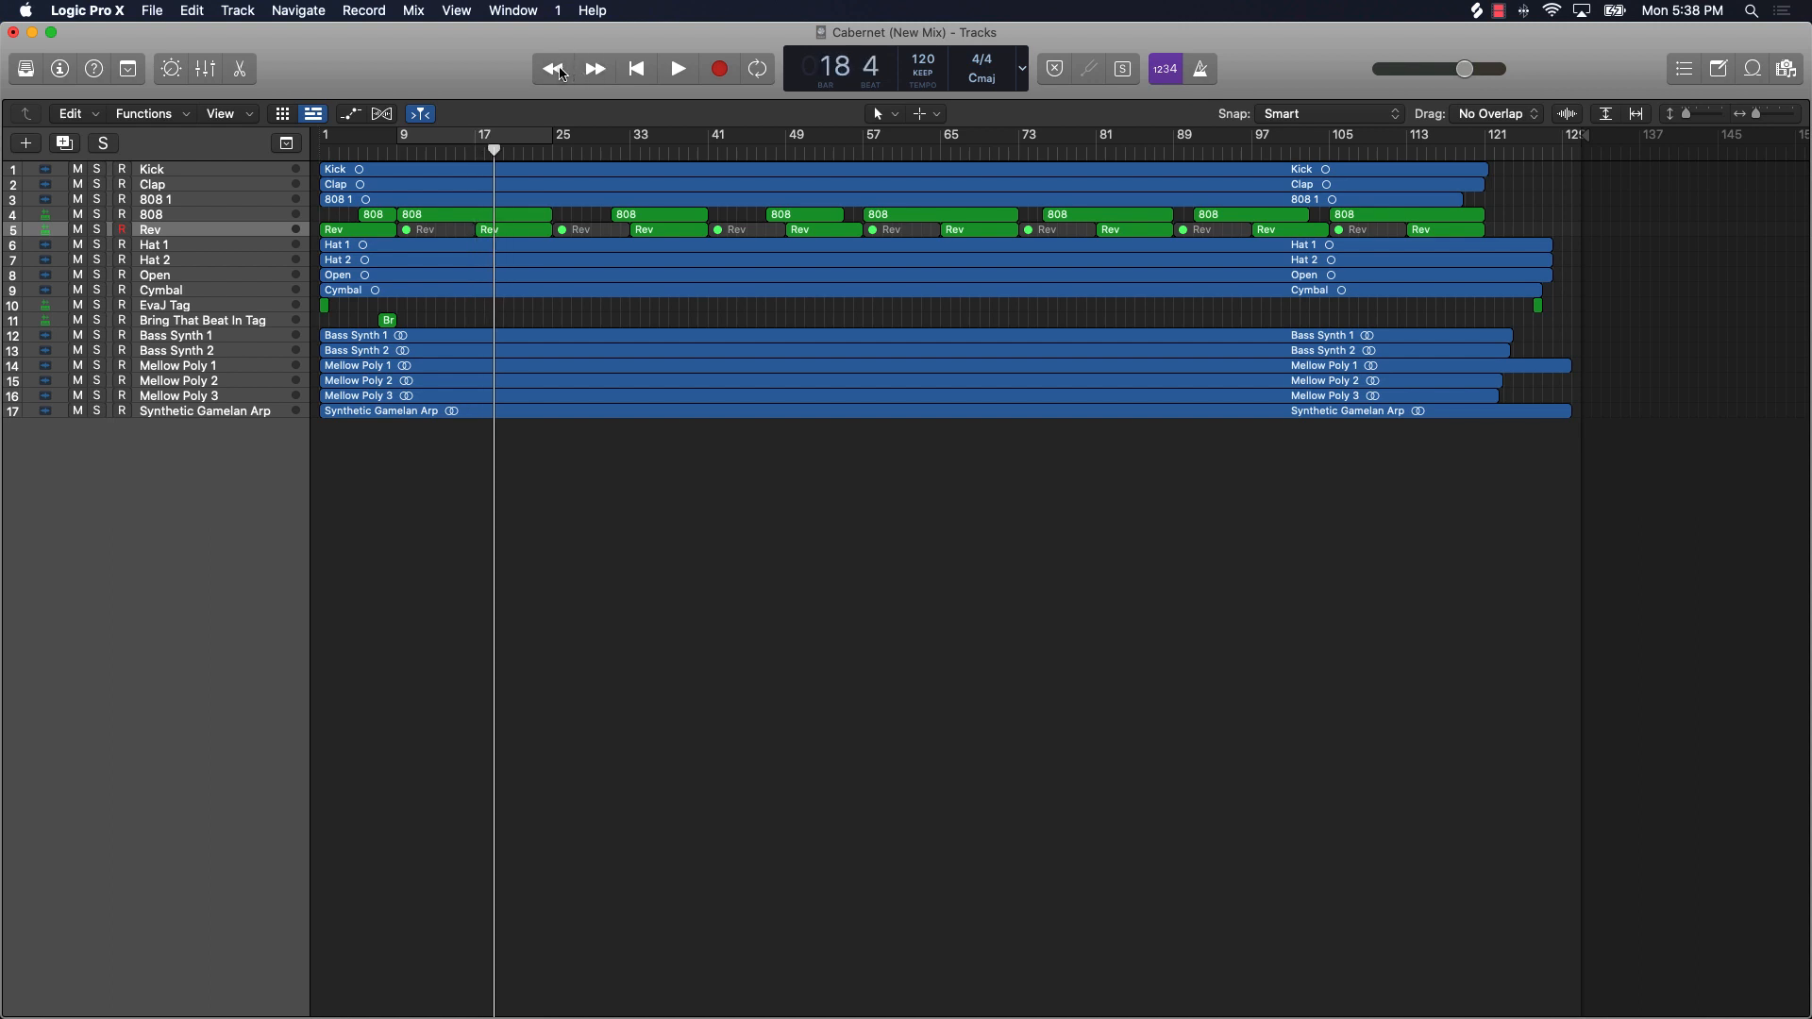
left_click(631, 74)
left_click(672, 74)
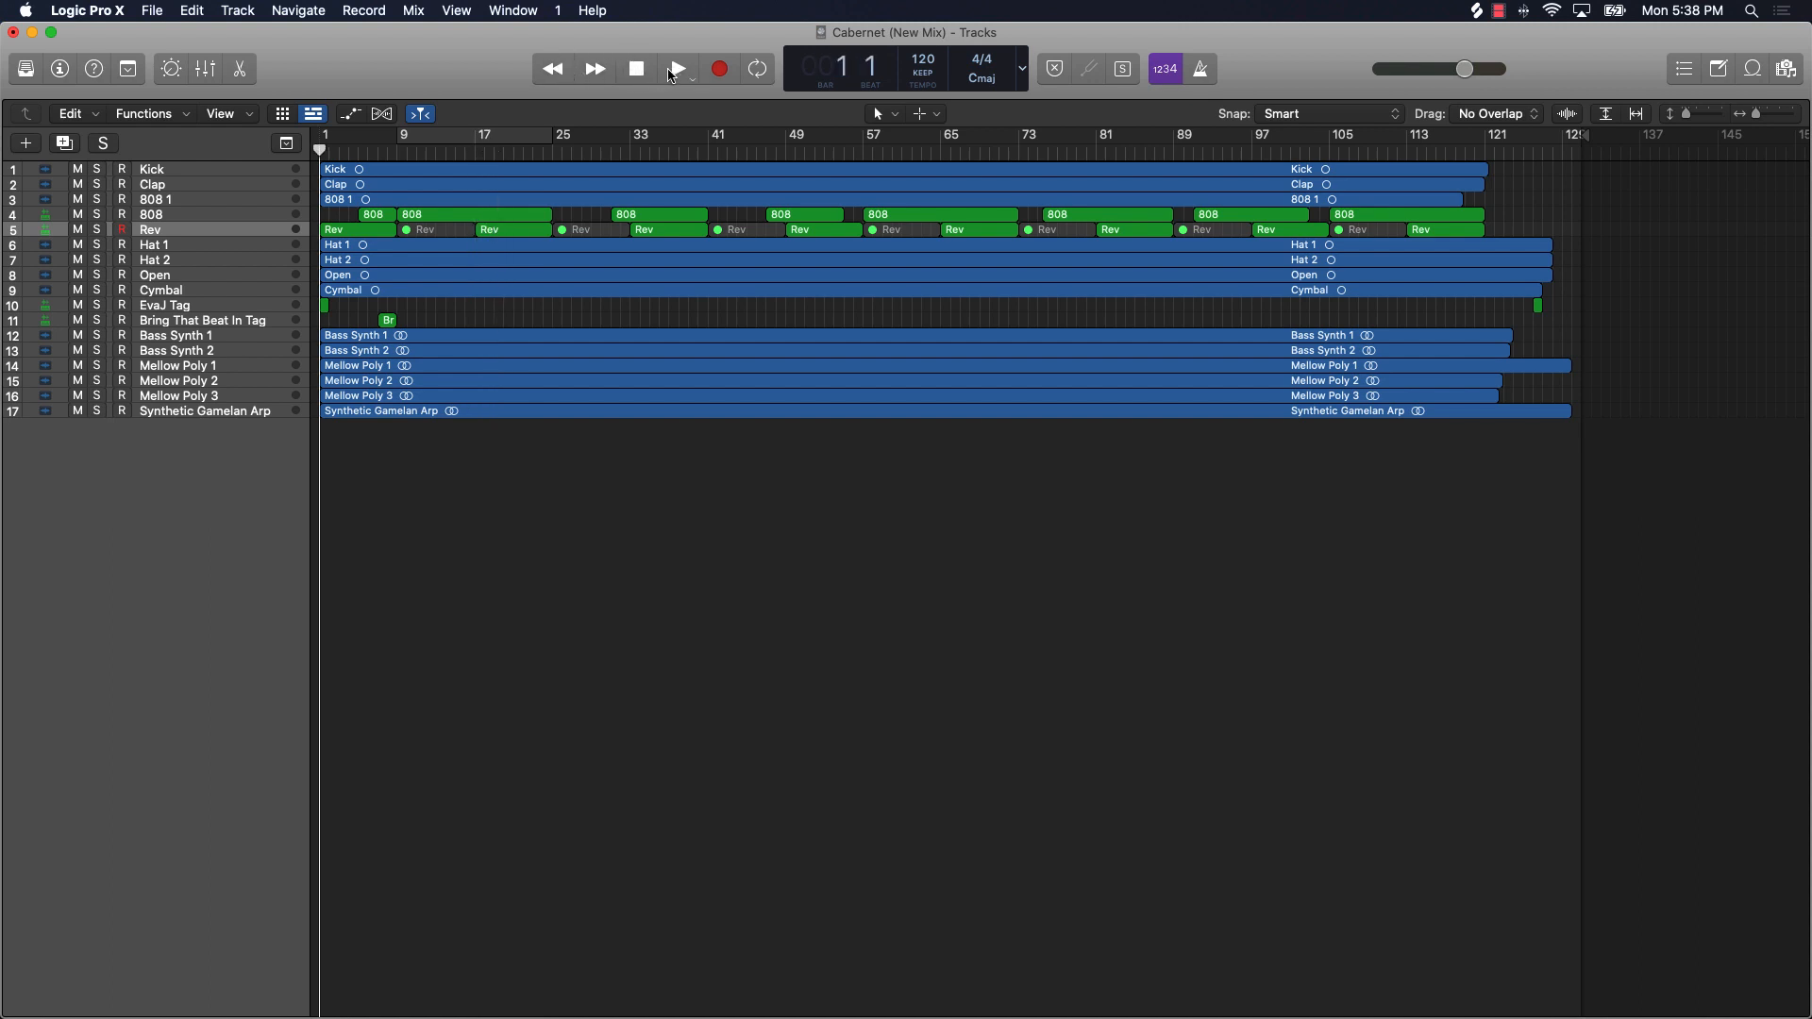
left_click(671, 76)
left_click(634, 74)
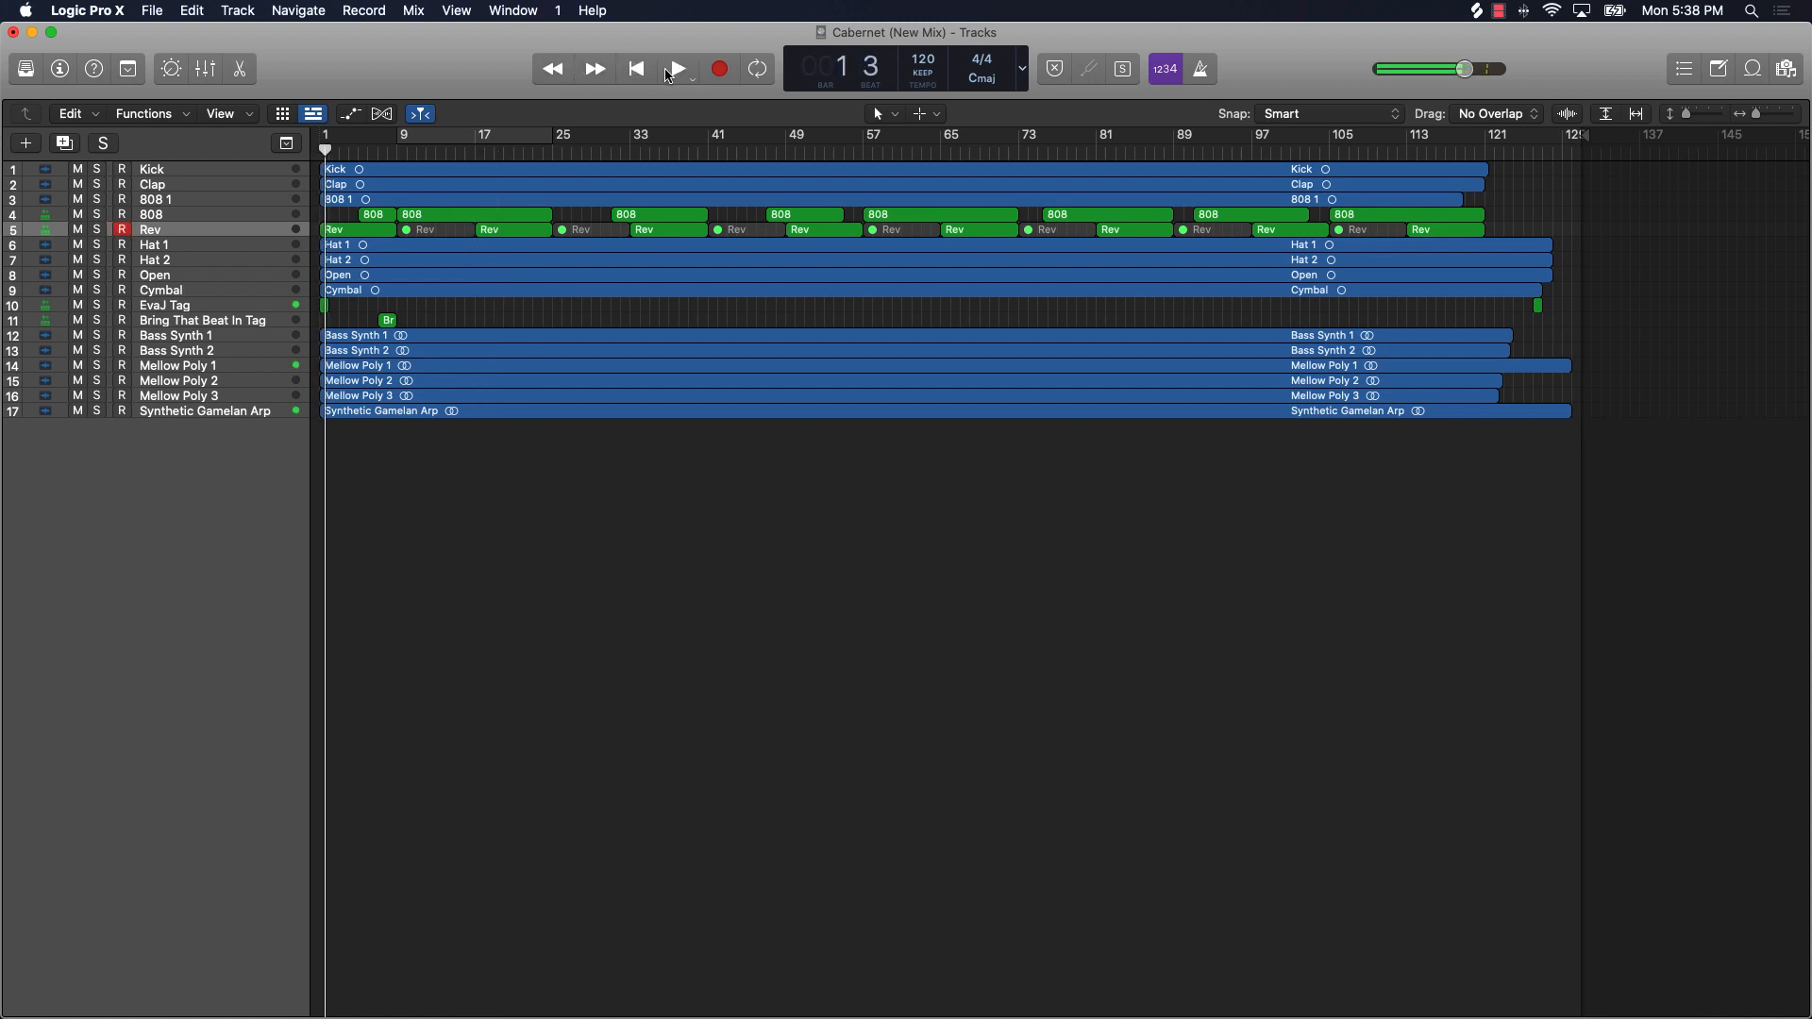
Step: Toggle Cycle mode on and off twice, leaving it off
left_click(758, 71)
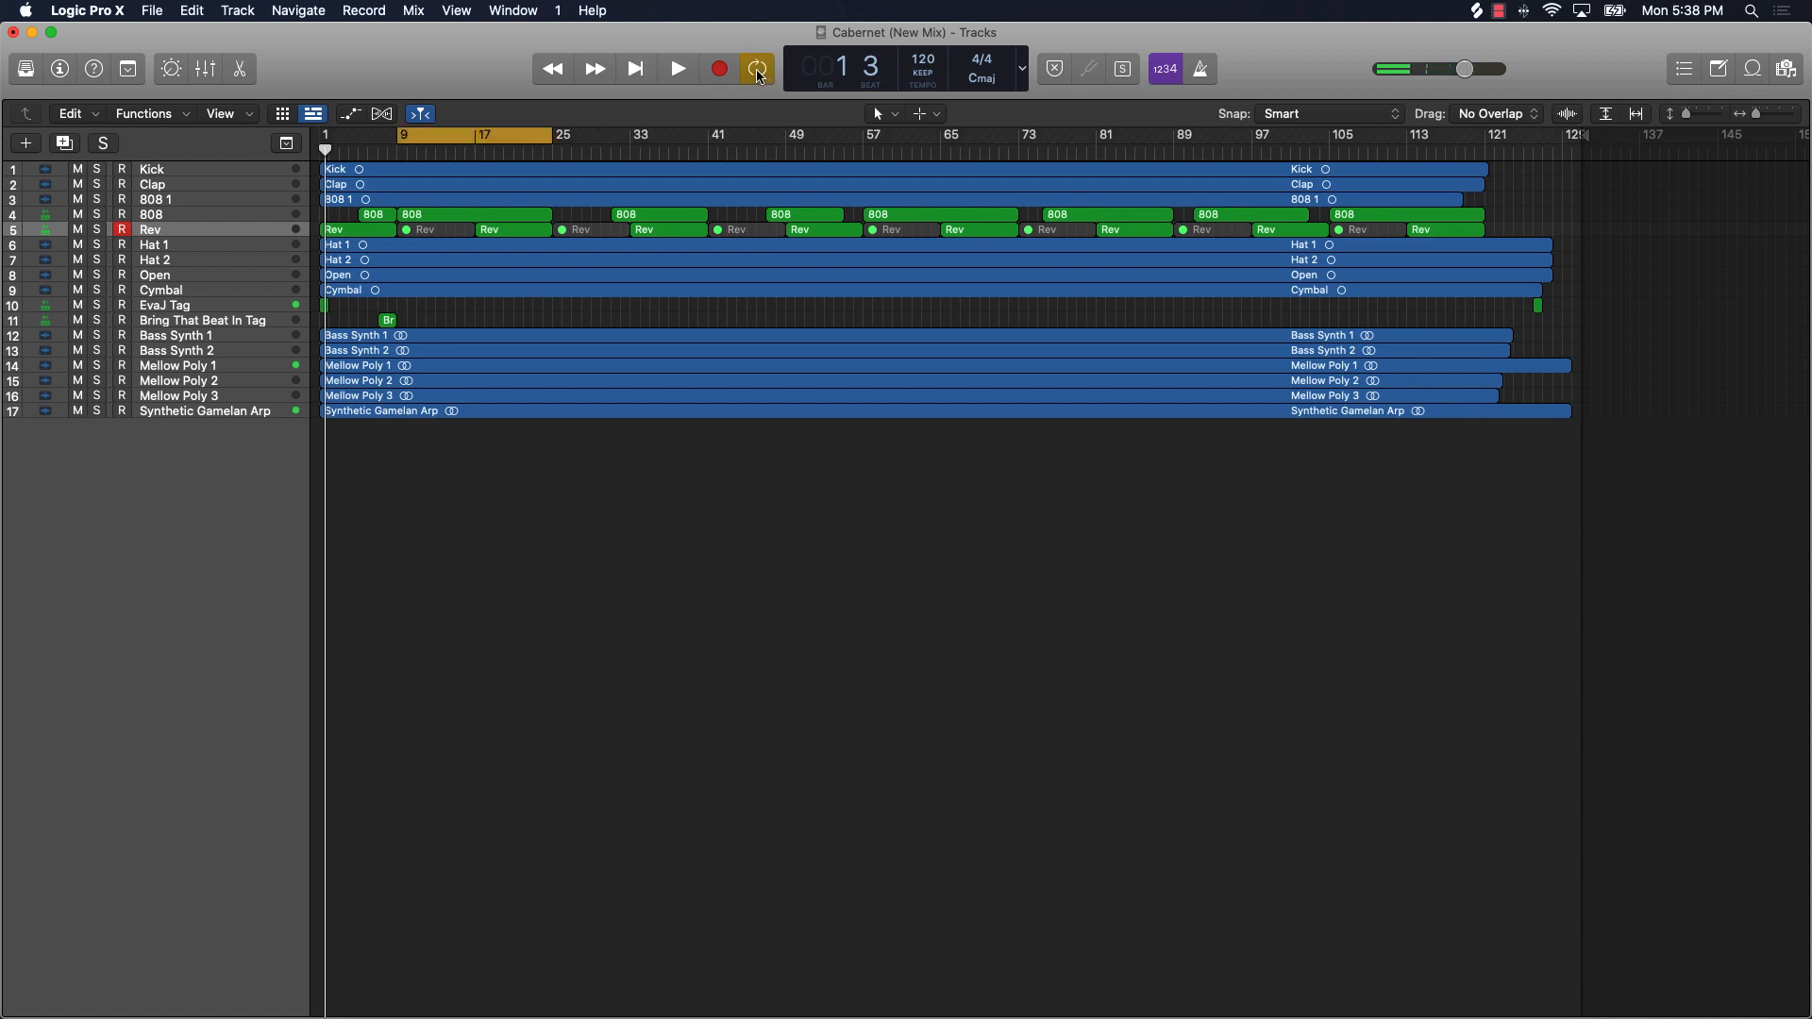
left_click(758, 70)
left_click(758, 71)
left_click(758, 71)
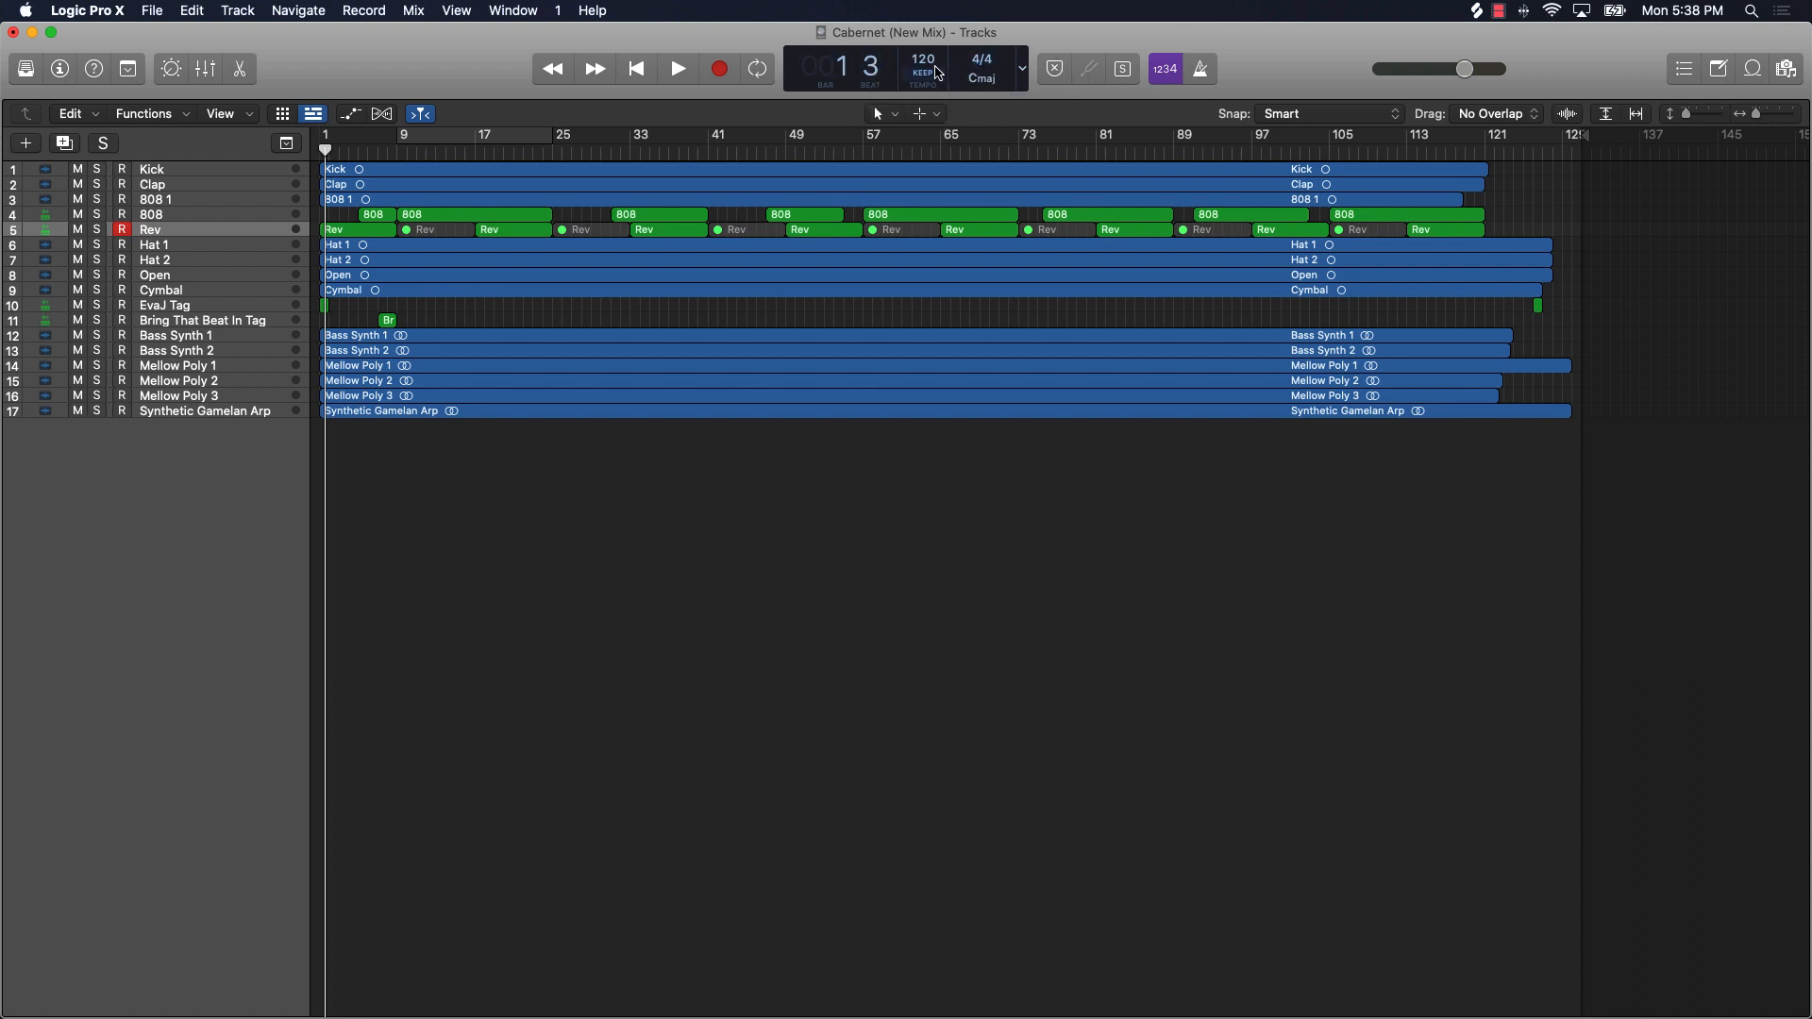
Step: Look over the LCD display modes, keep Beats & Project, and examine the tempo field
left_click(1026, 71)
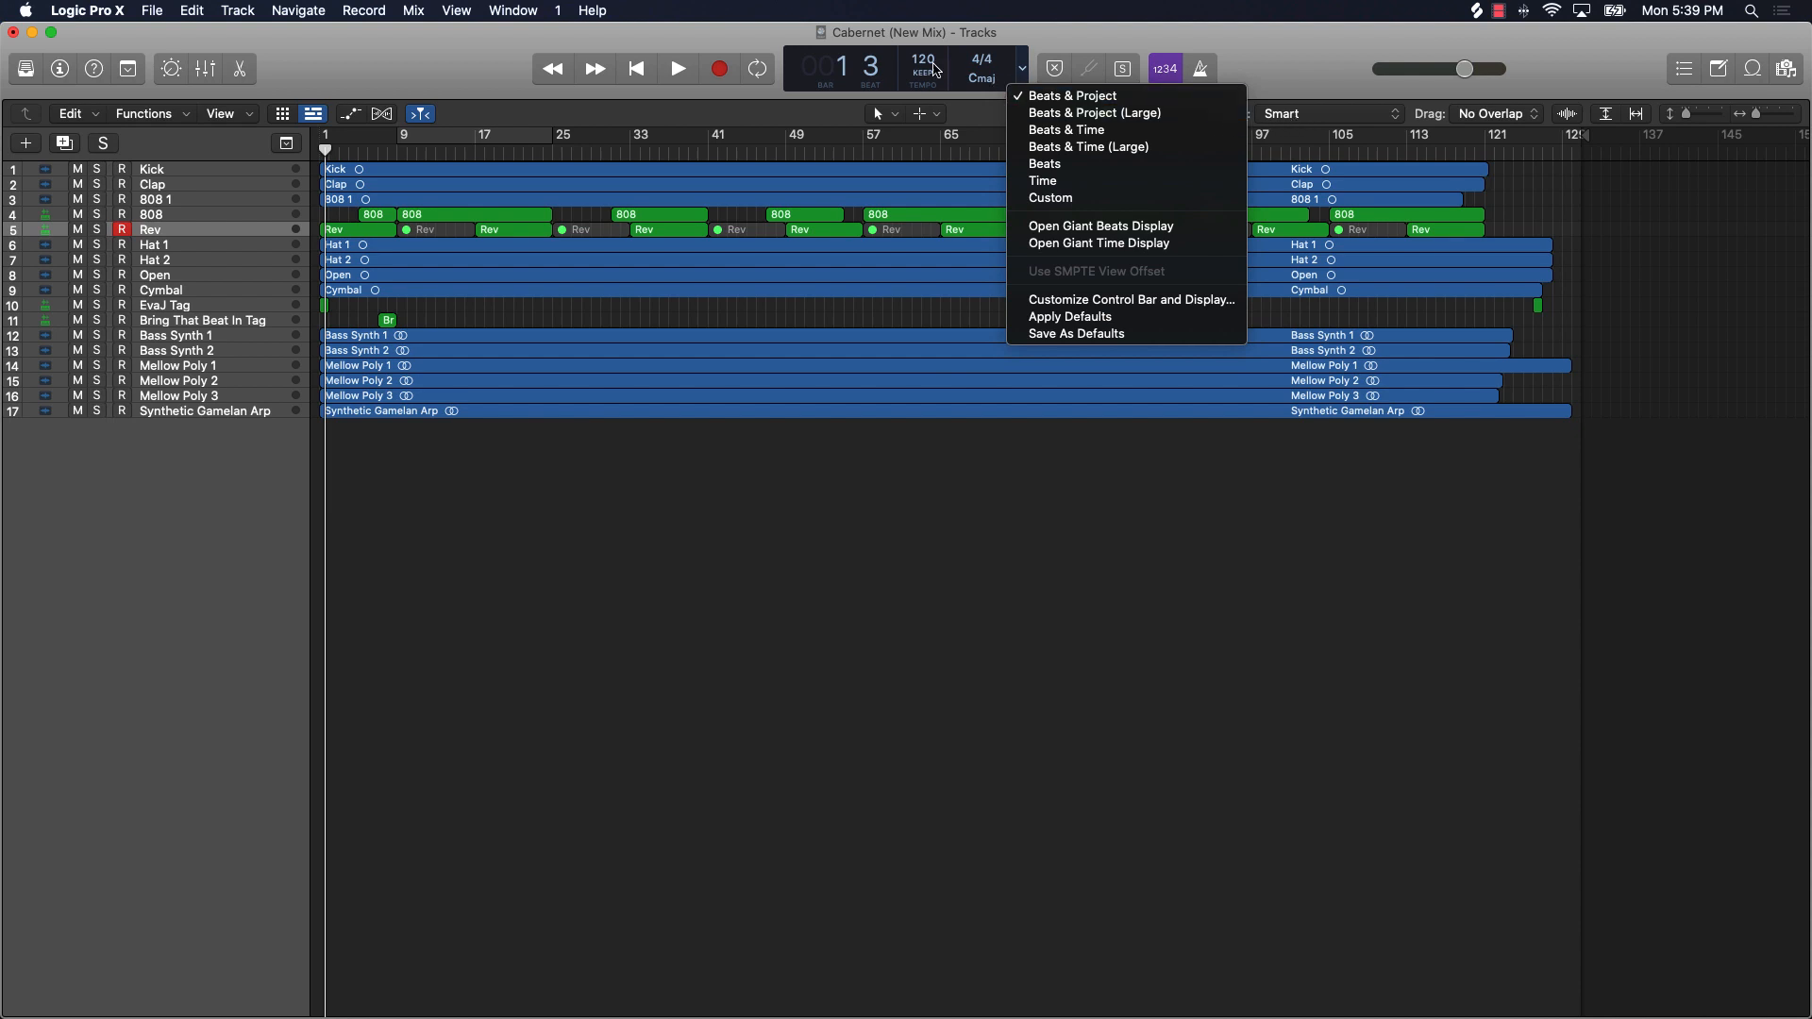
left_click(1102, 104)
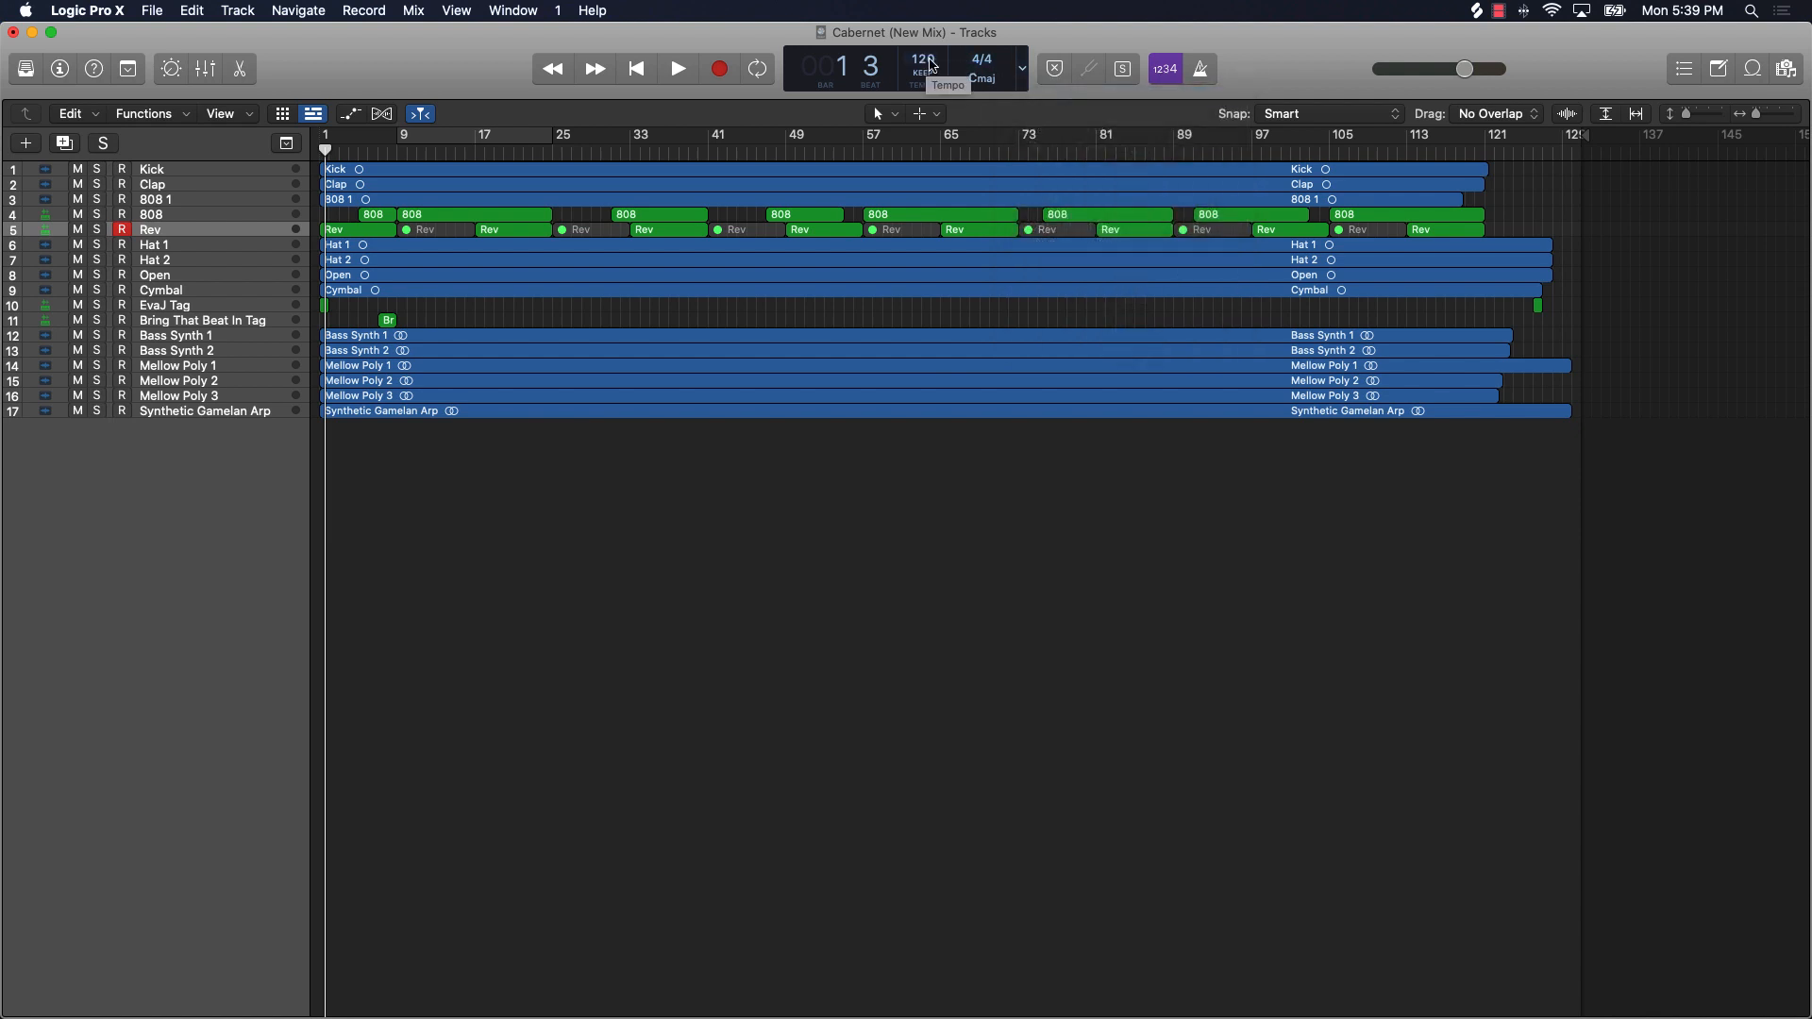
mouse_move(923, 60)
left_mouse_down()
mouse_move(923, 37)
mouse_move(923, 60)
left_mouse_up()
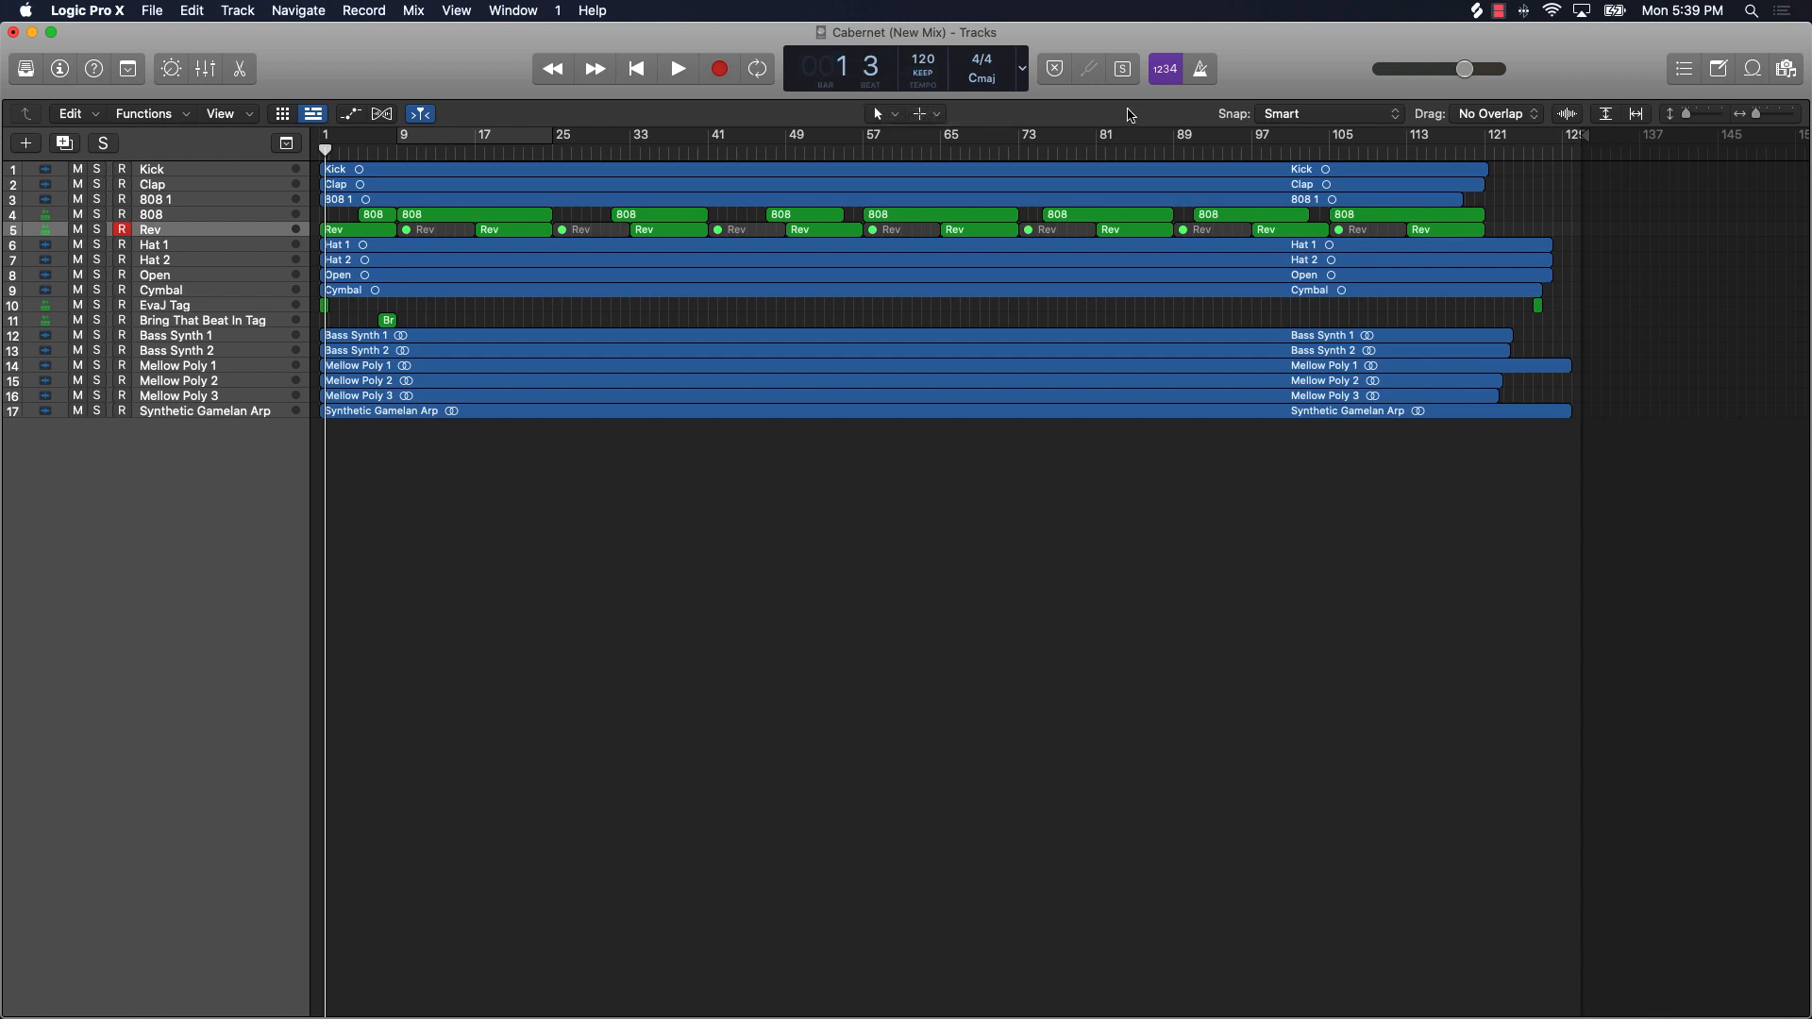
Step: Switch the LCD to Beats & Time and scrub the playhead along the ruler, ending at bar 79
left_click(1022, 71)
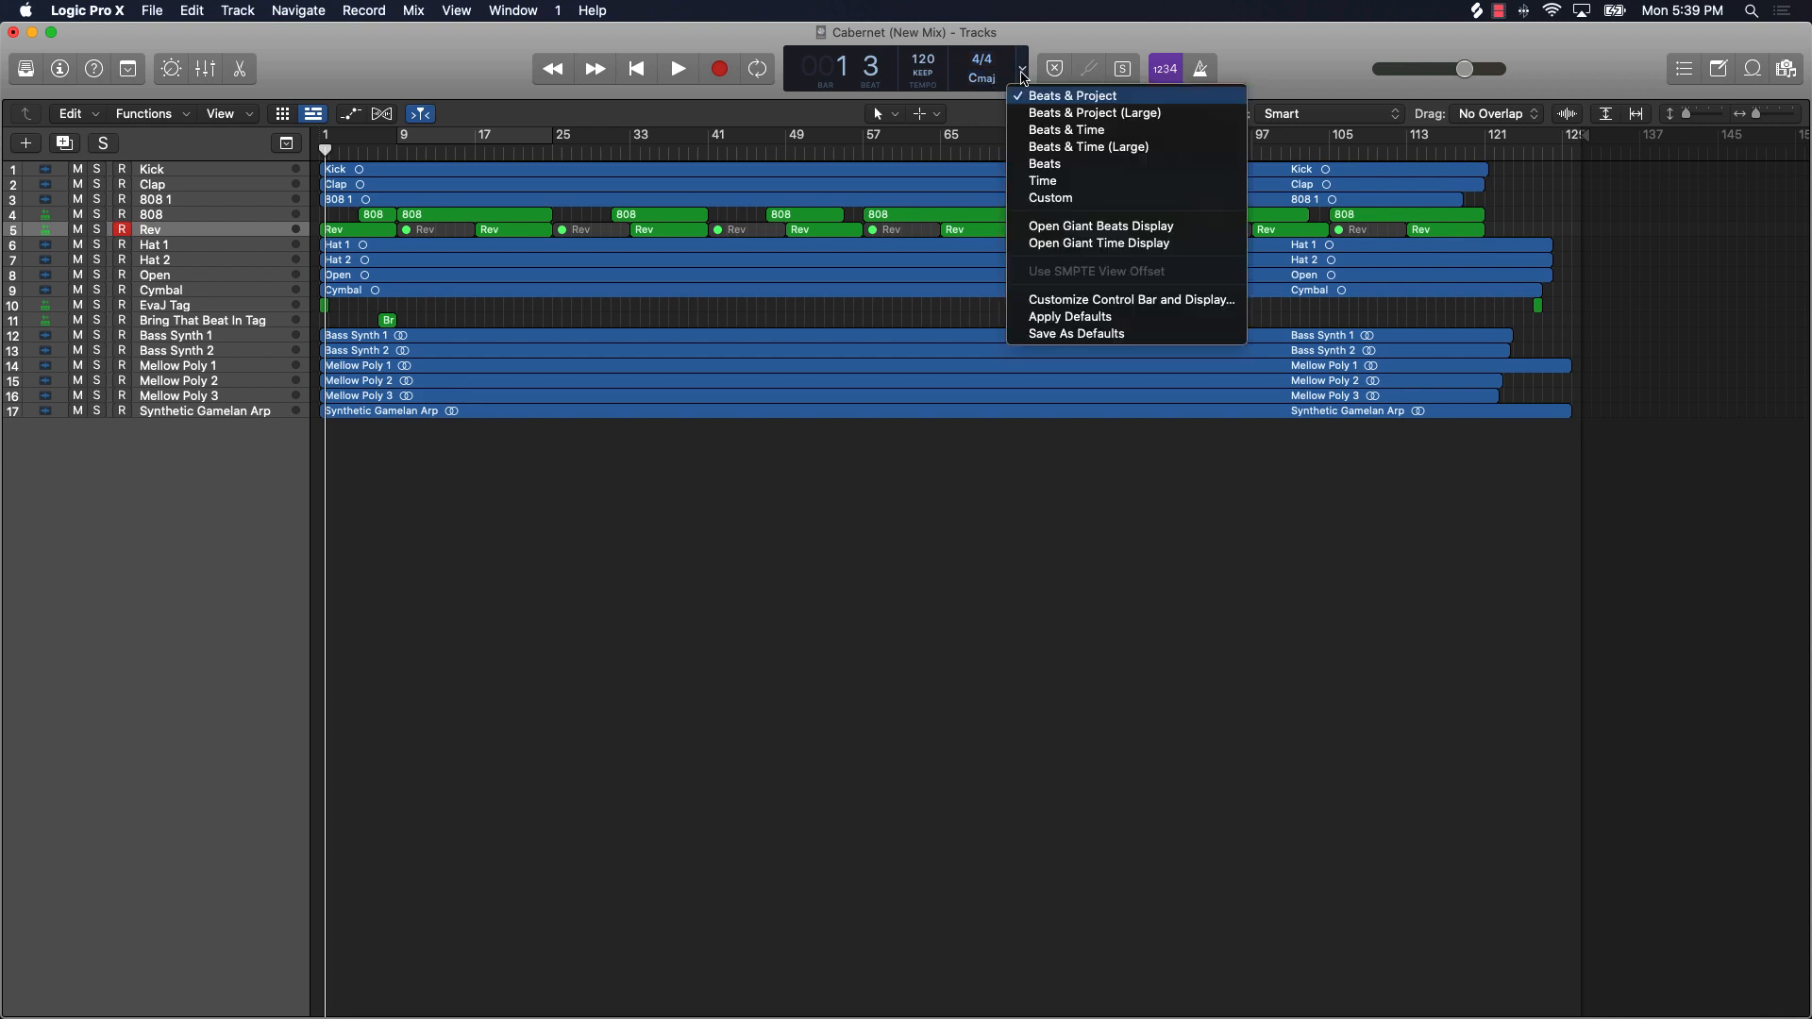
left_click(1081, 134)
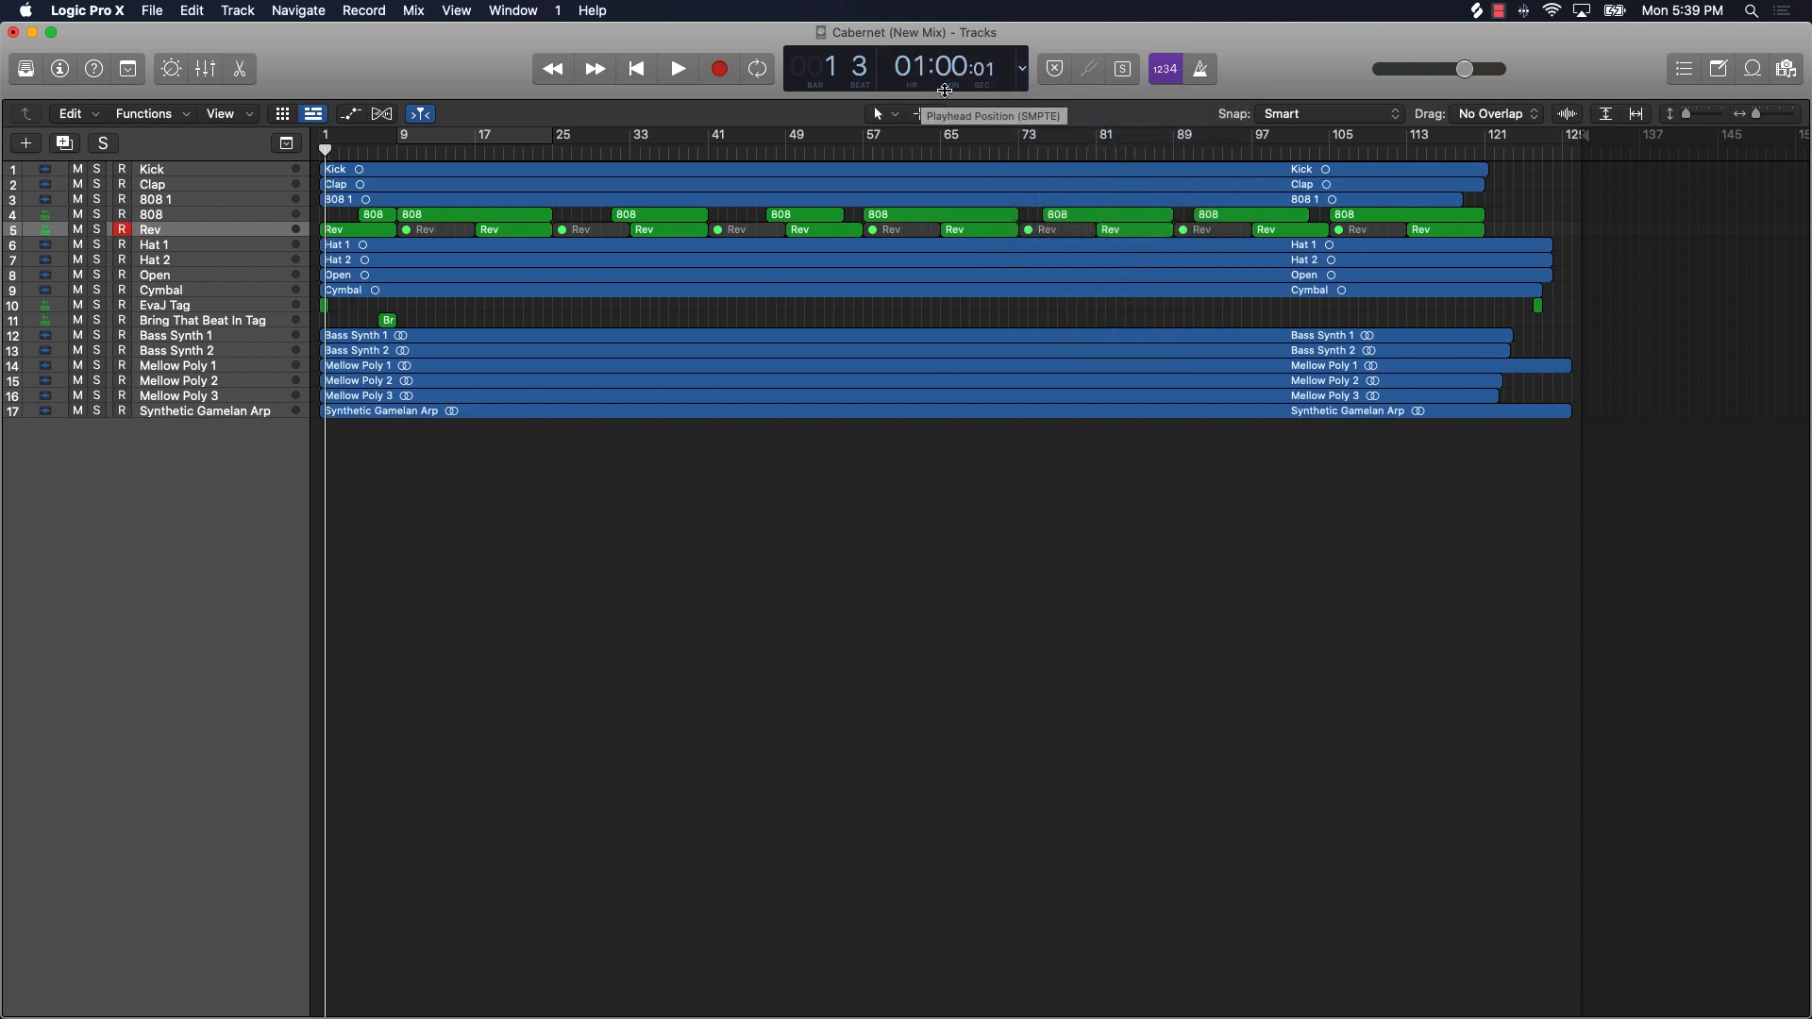
left_click_drag(883, 151, 1116, 151)
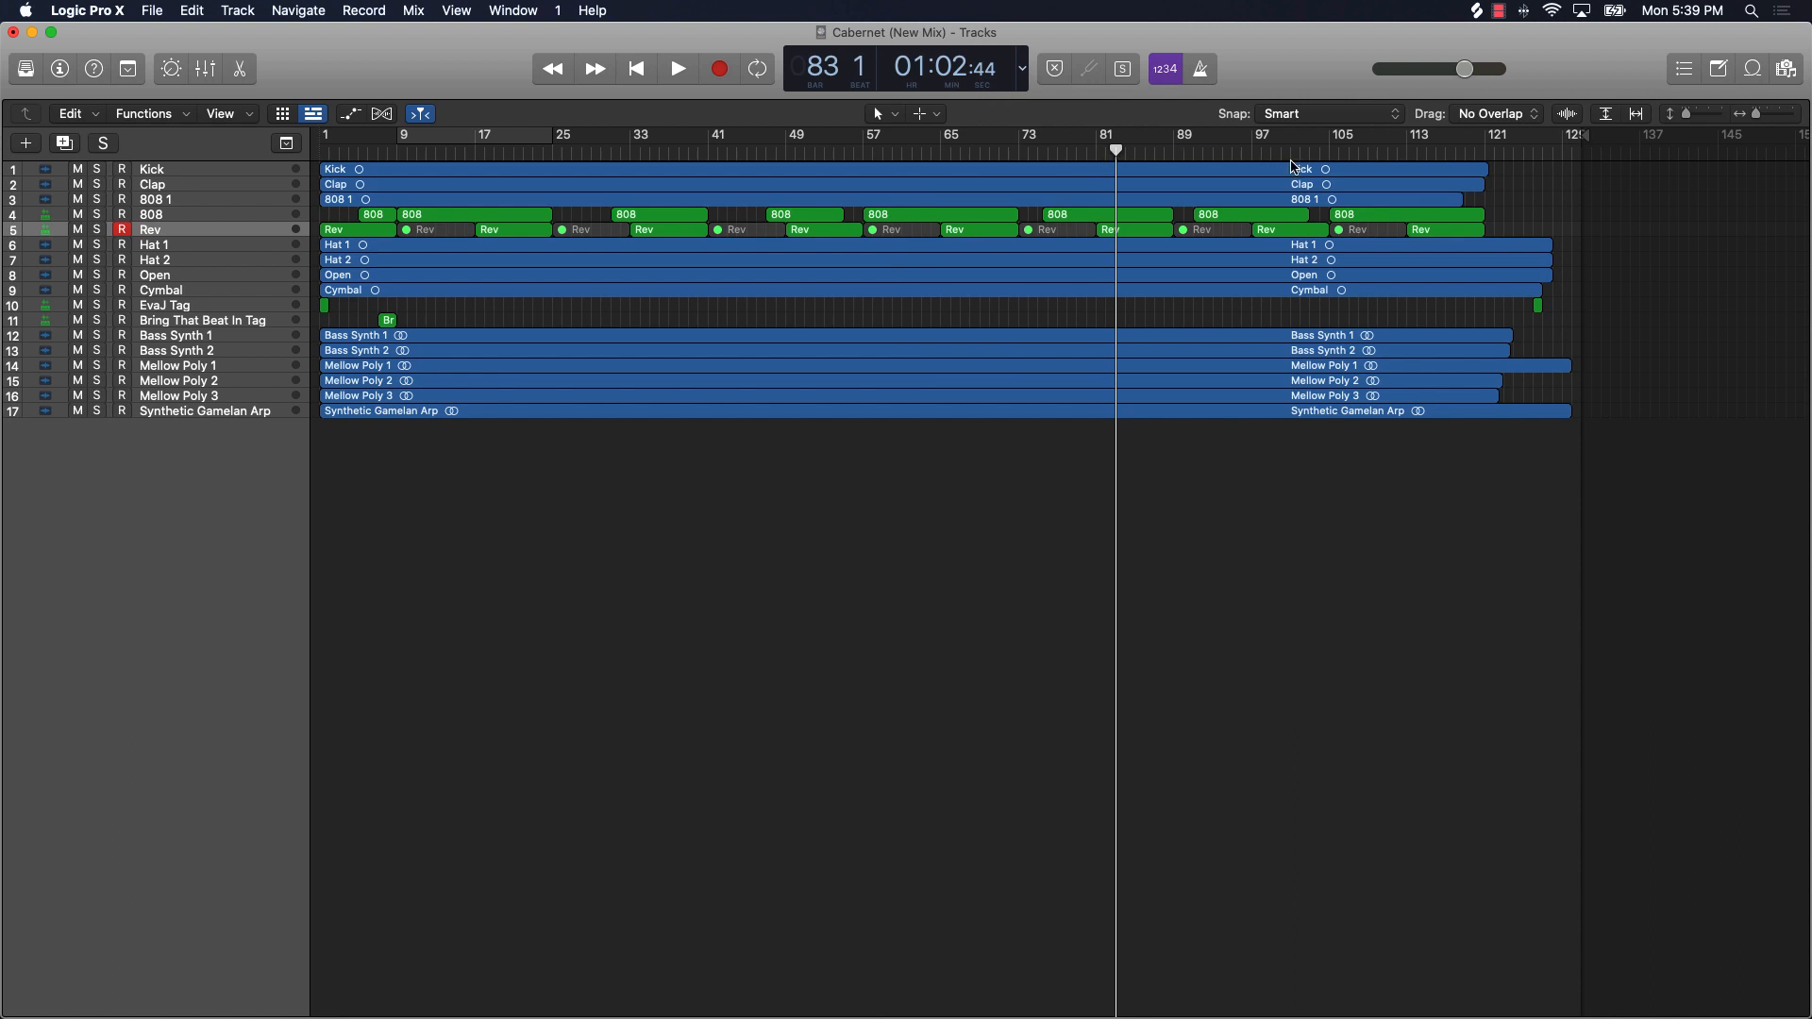
left_click(982, 149)
left_click_drag(981, 147, 837, 180)
left_click_drag(762, 203, 1076, 209)
Step: Set the LCD back to Beats & Project and move the playhead to bar 26
left_click(1022, 77)
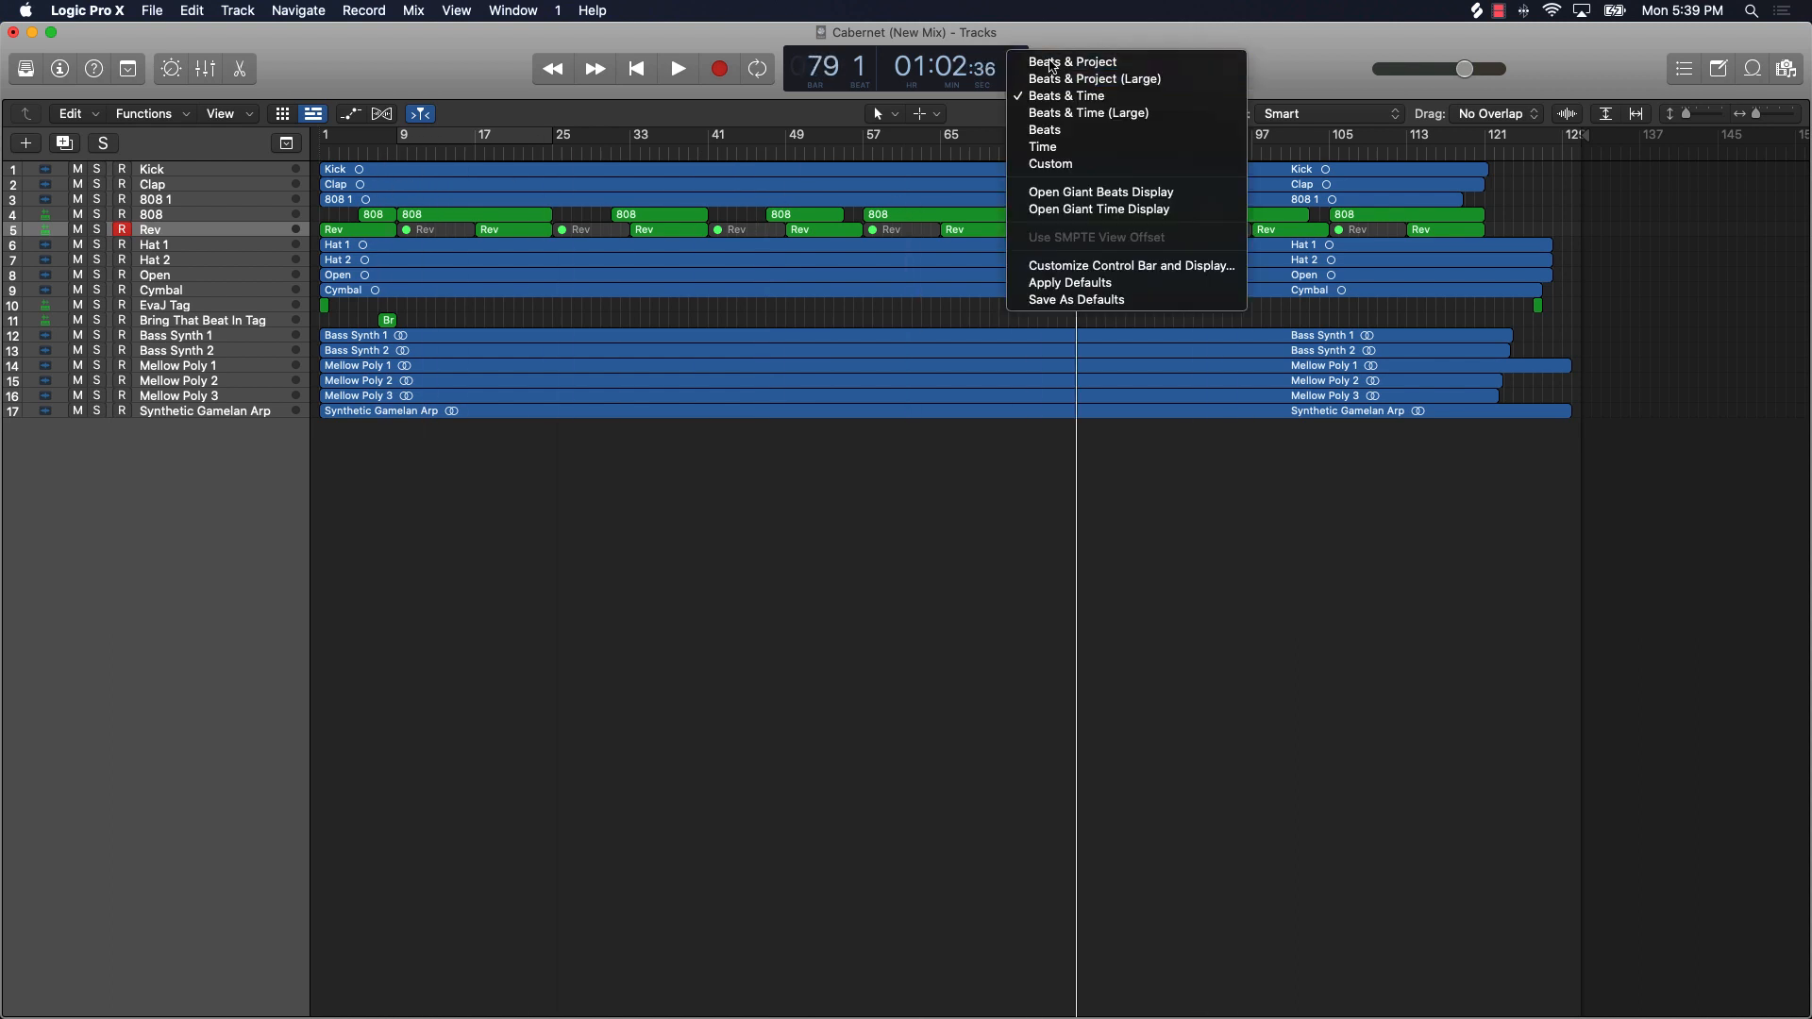
left_click(1048, 60)
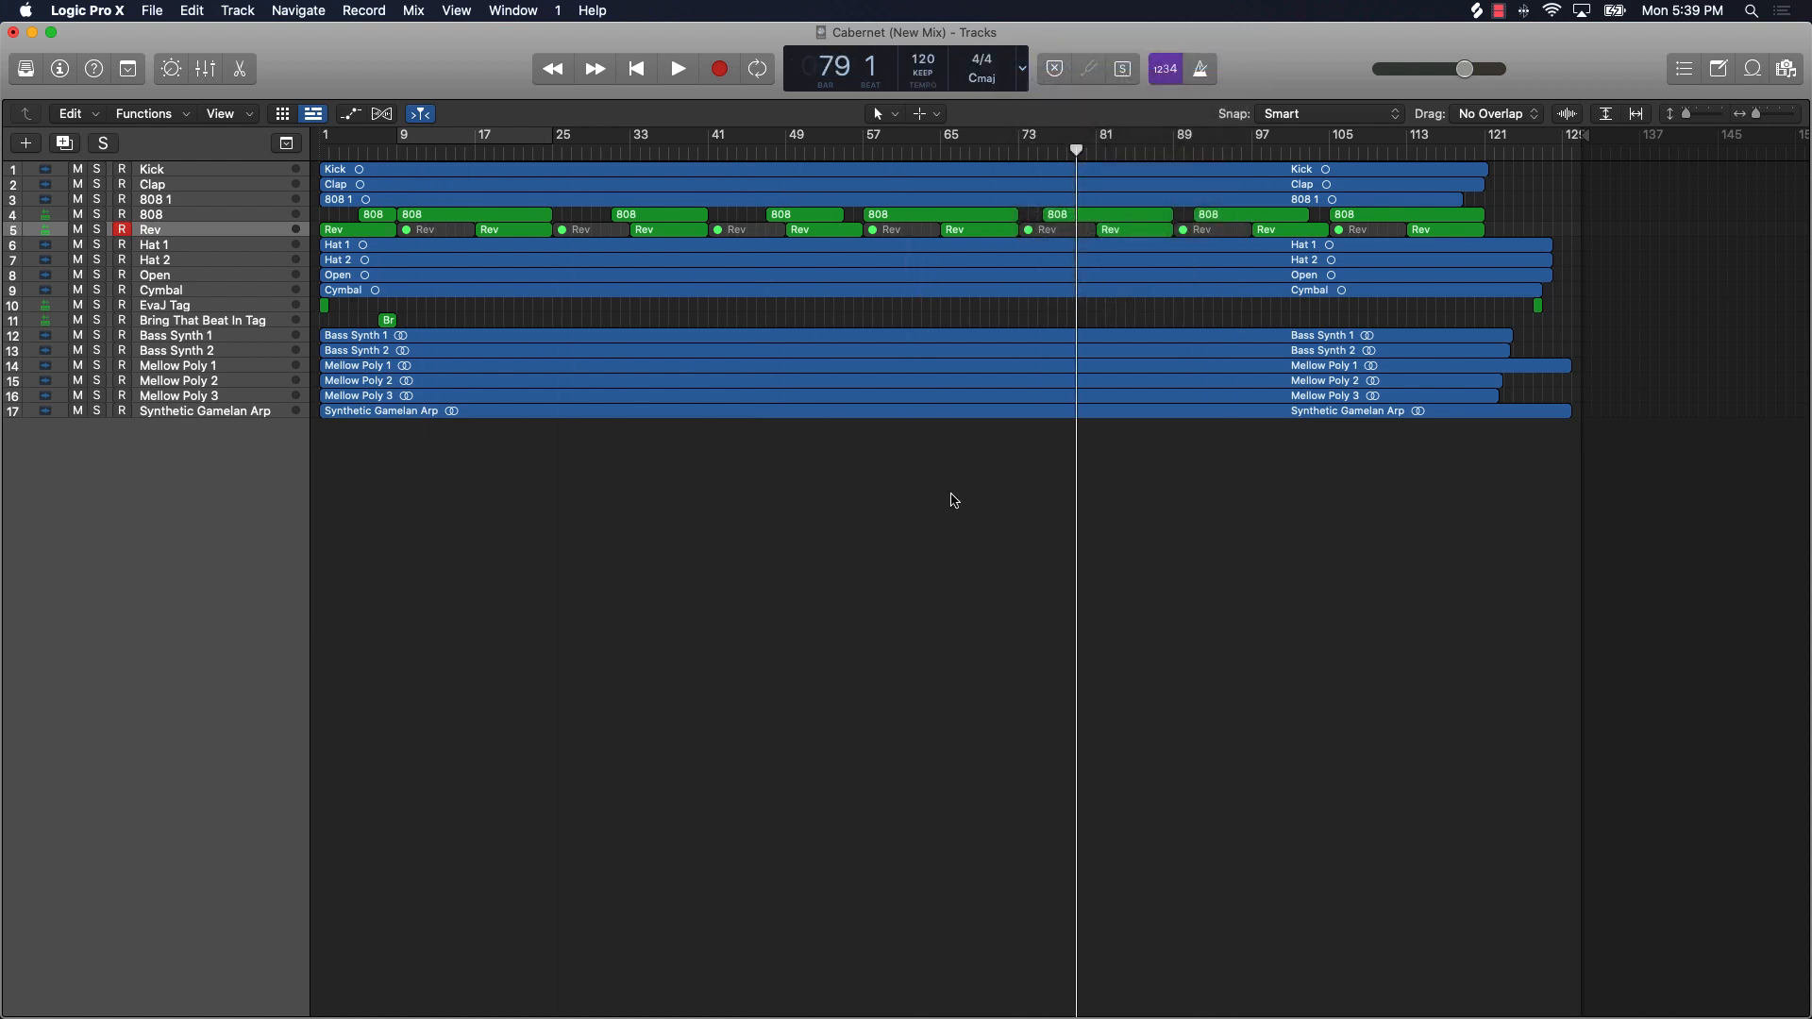
left_click_drag(1048, 148, 563, 150)
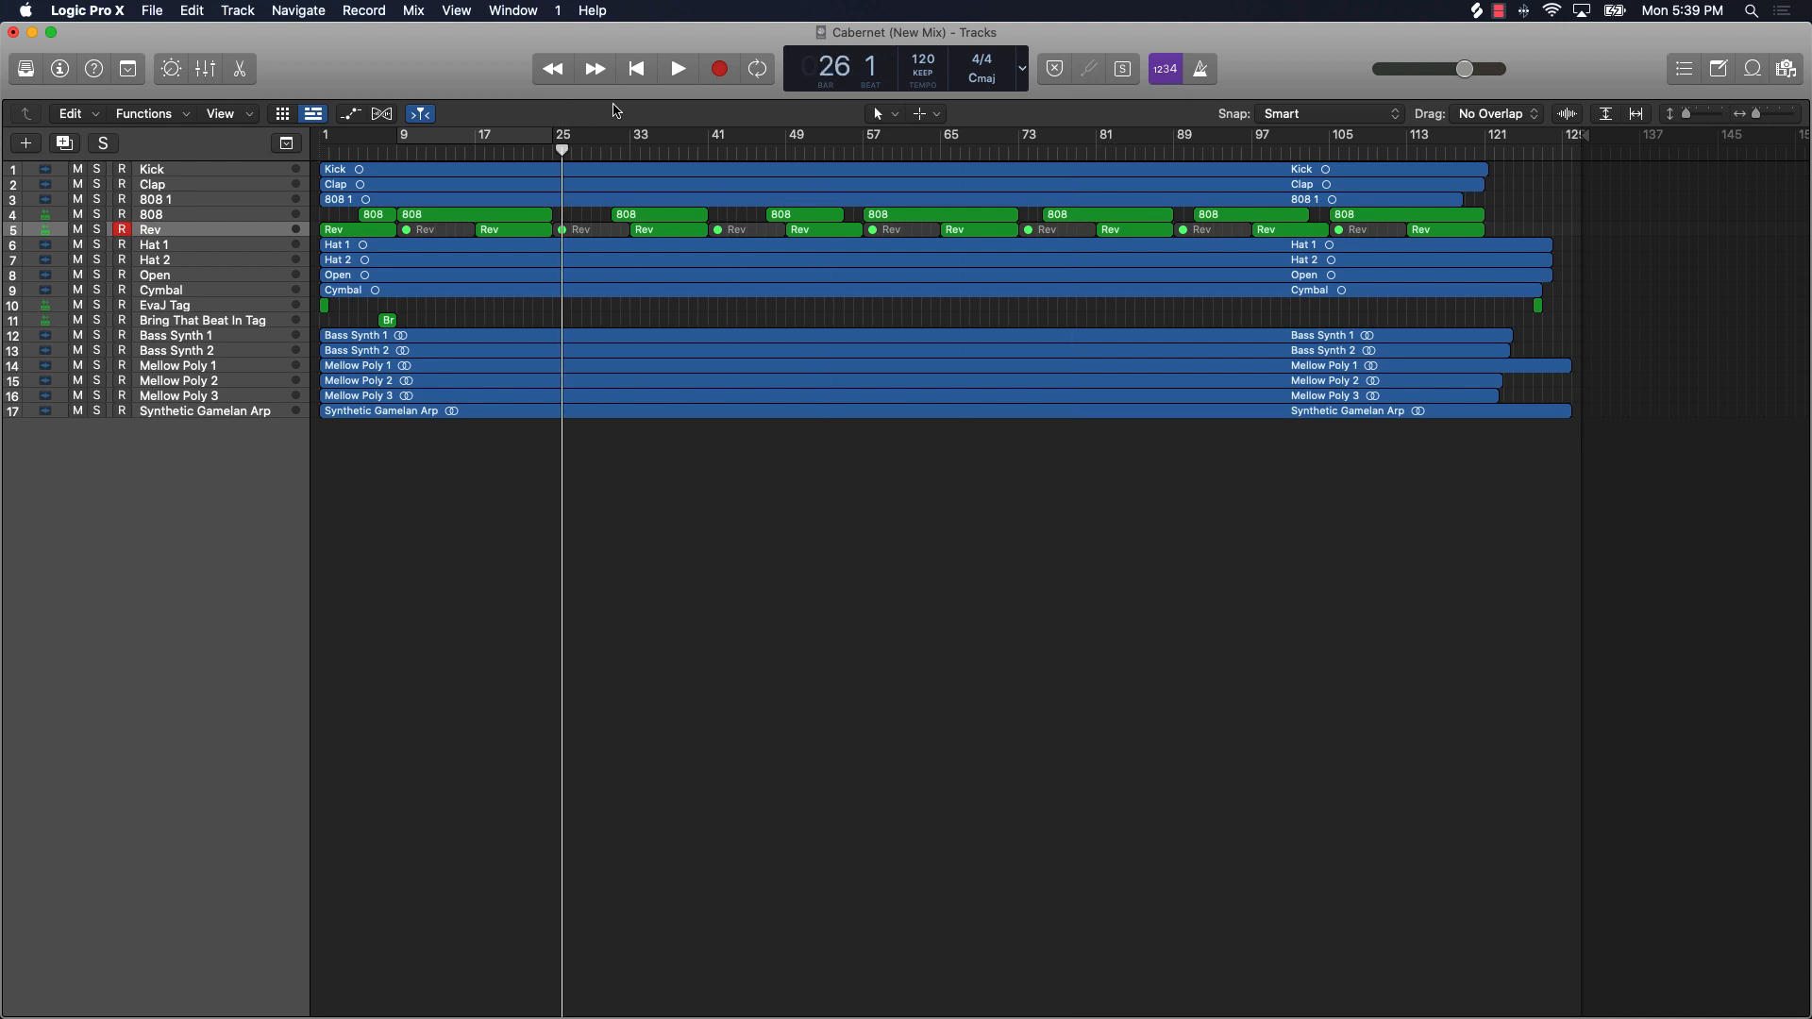
Step: Toggle Solo mode on and off, and return the playhead to bar 1
left_click(1124, 70)
left_click(1124, 70)
key("Return")
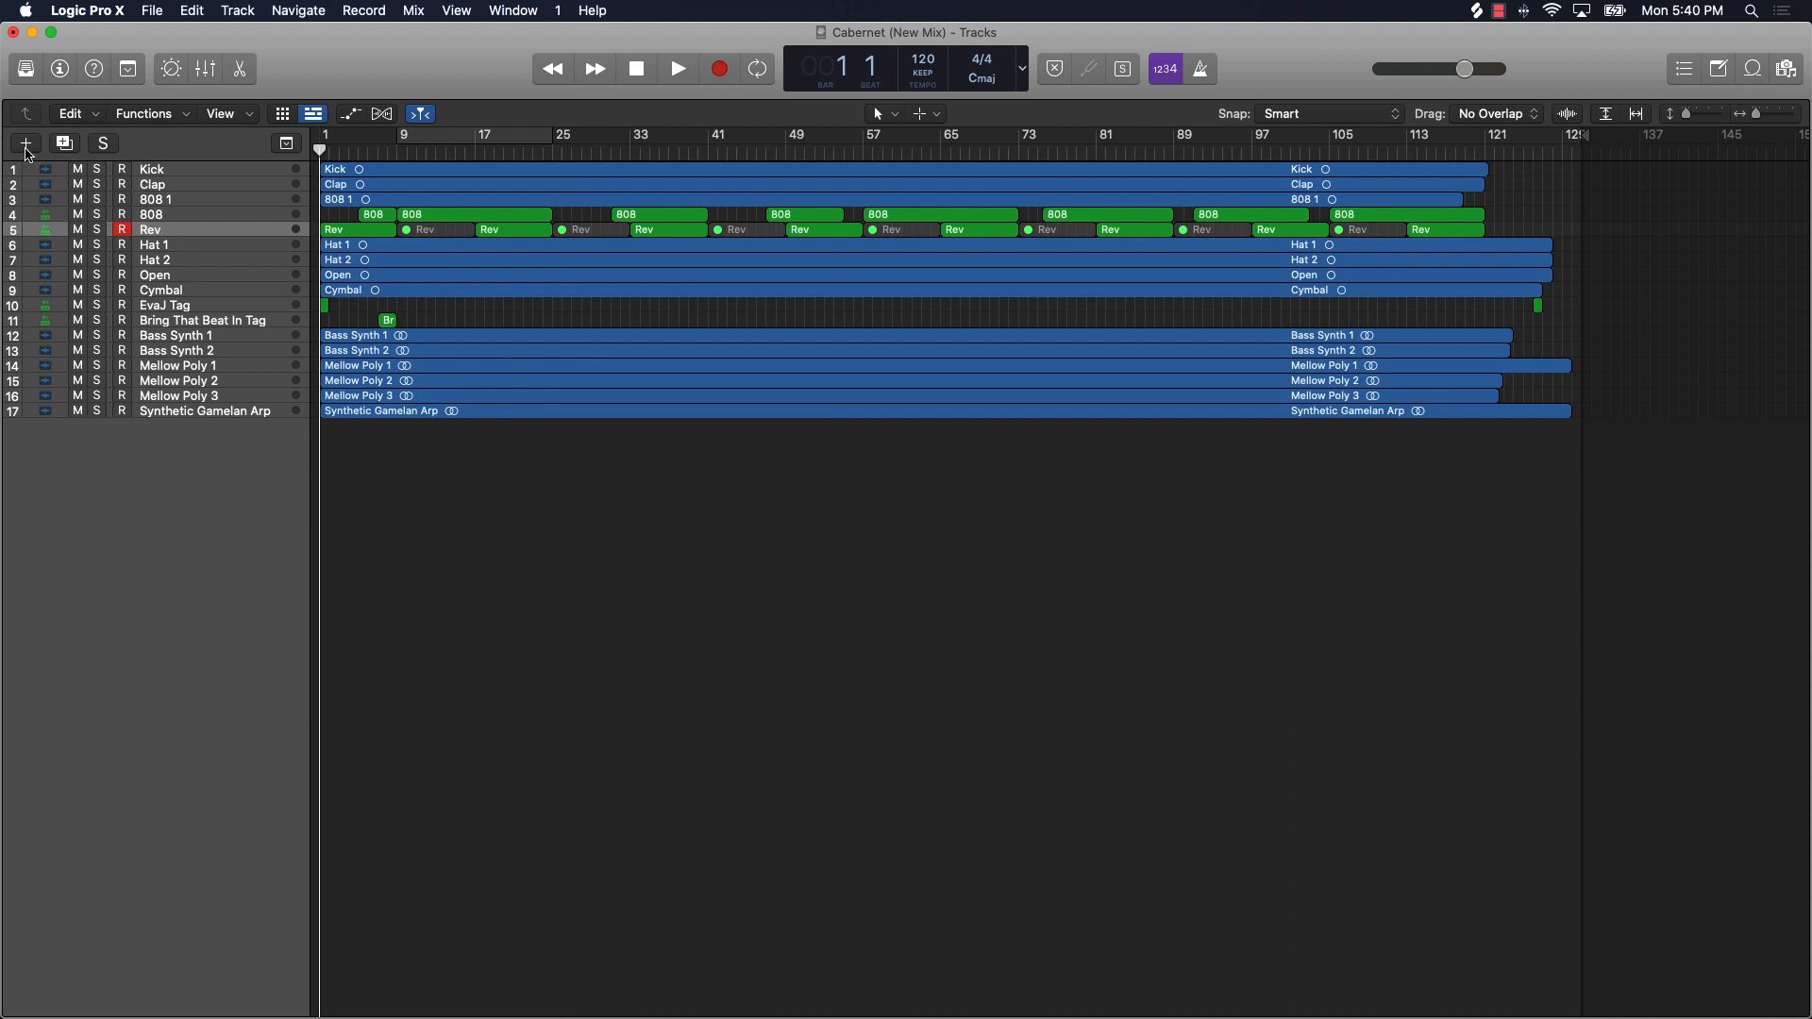
Step: Add one software instrument track with the Default Patch below the Rev track
left_click(26, 145)
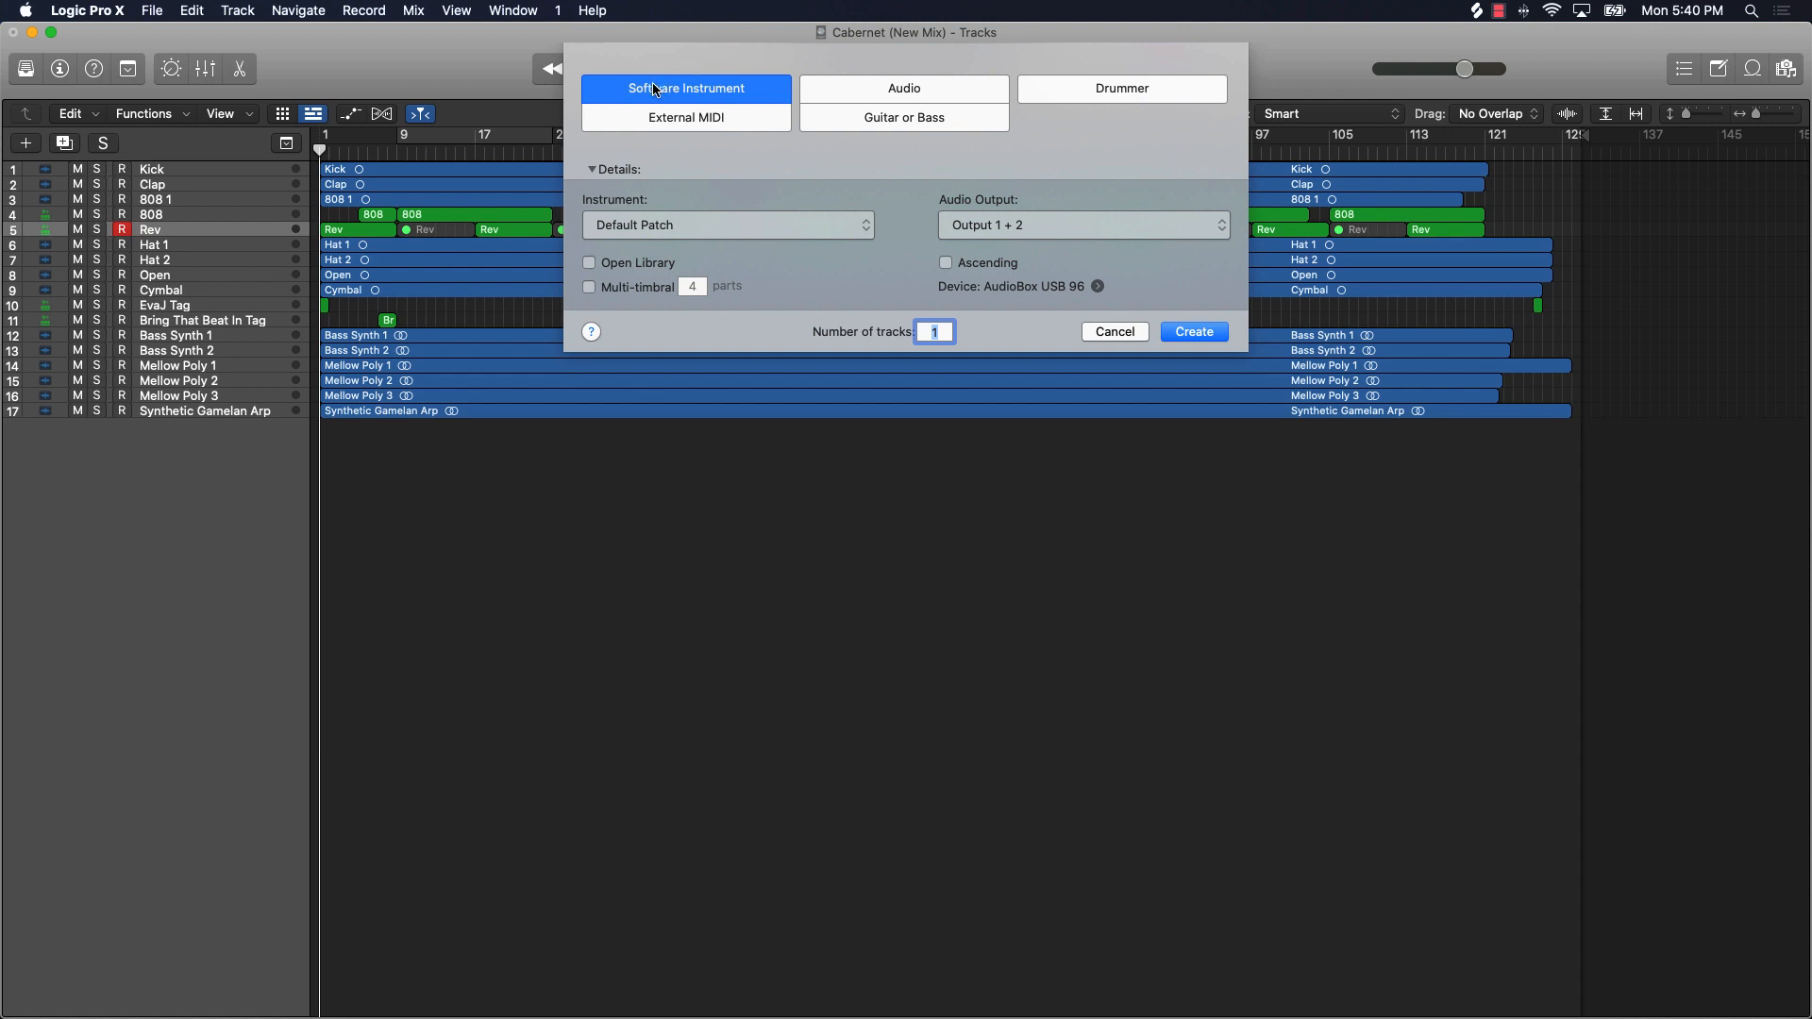
left_click(1194, 331)
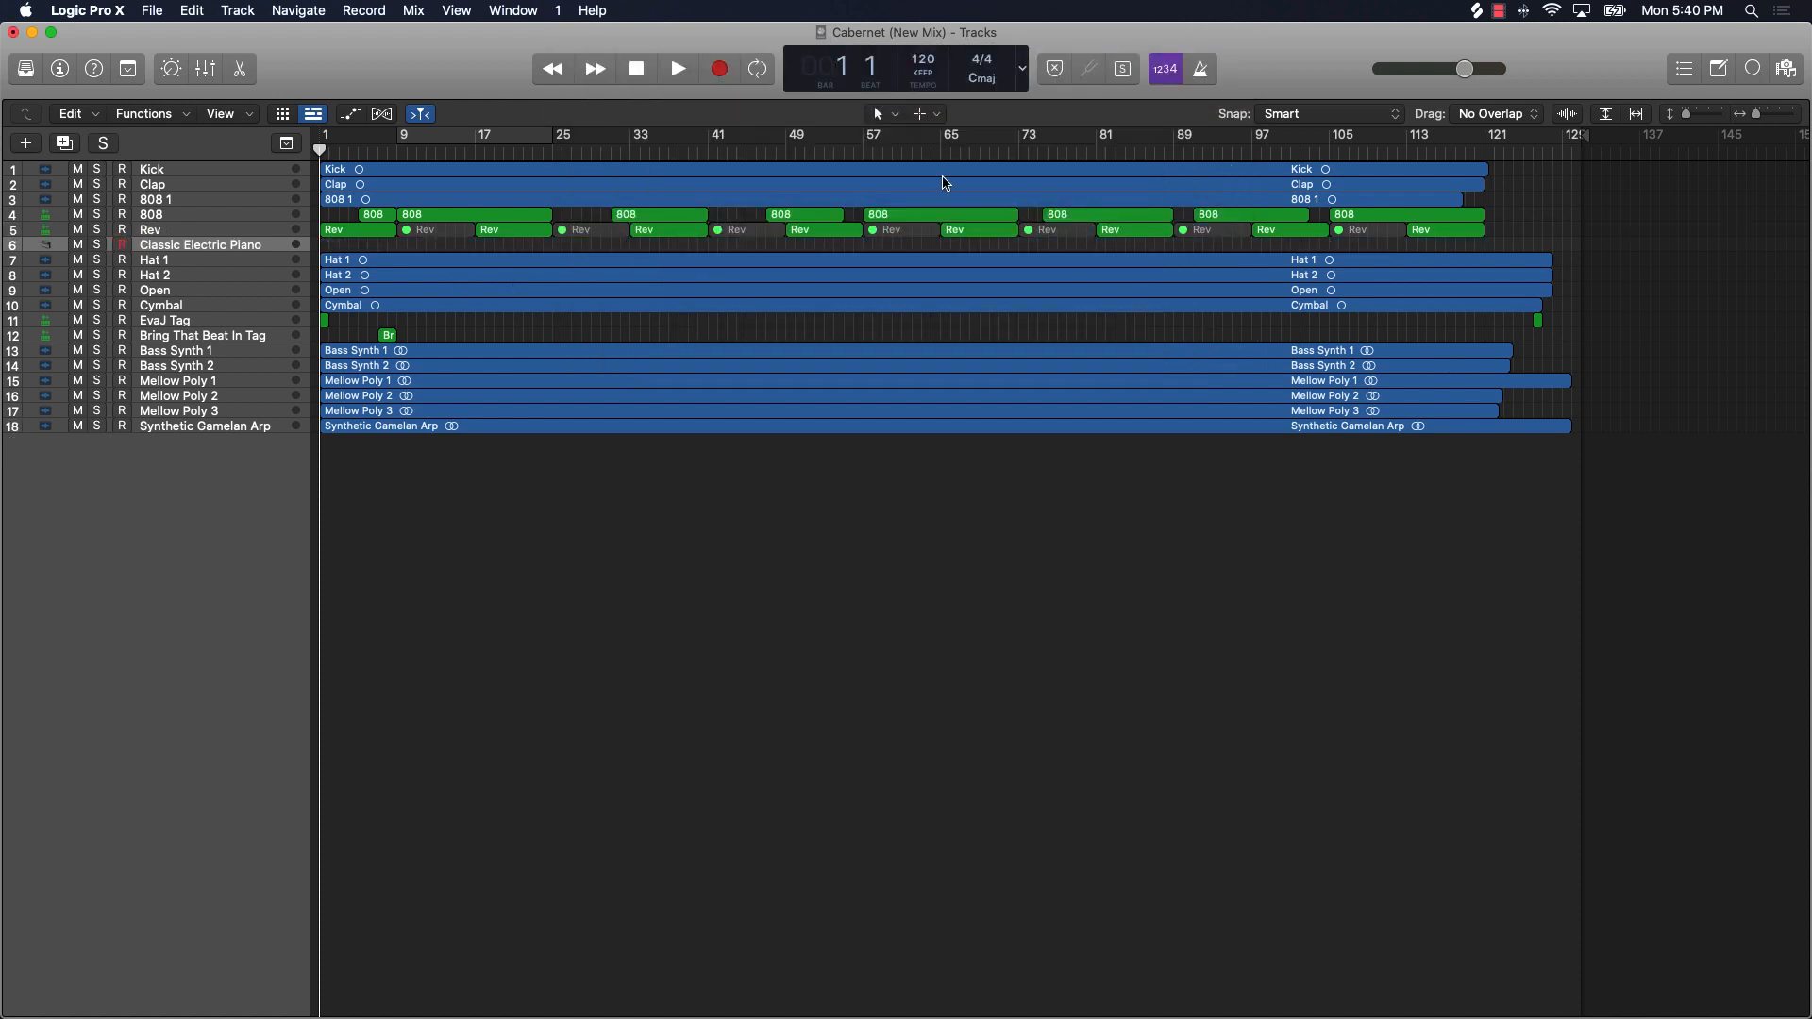
Step: Toggle Count In, turn on the metronome, and make a short test recording on the Classic Electric Piano track
left_click(1167, 73)
left_click(1167, 76)
left_click(1202, 71)
left_click(716, 76)
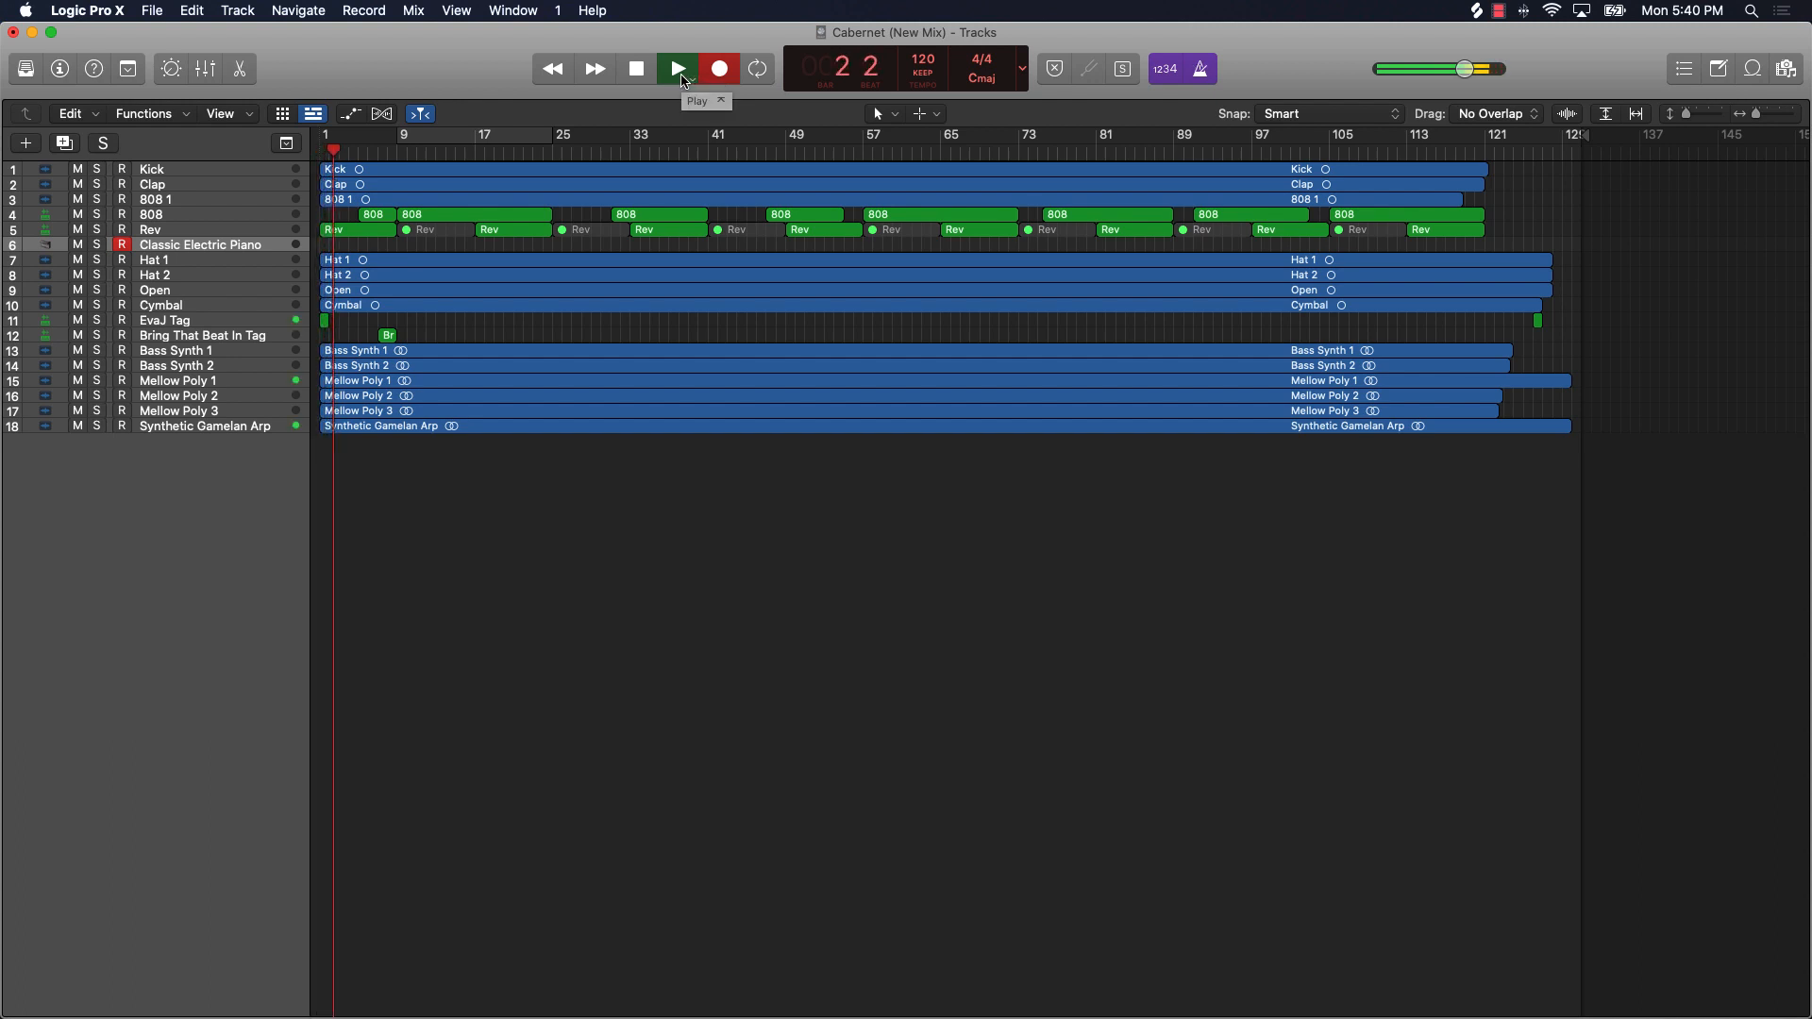
left_click(689, 79)
left_click(692, 80)
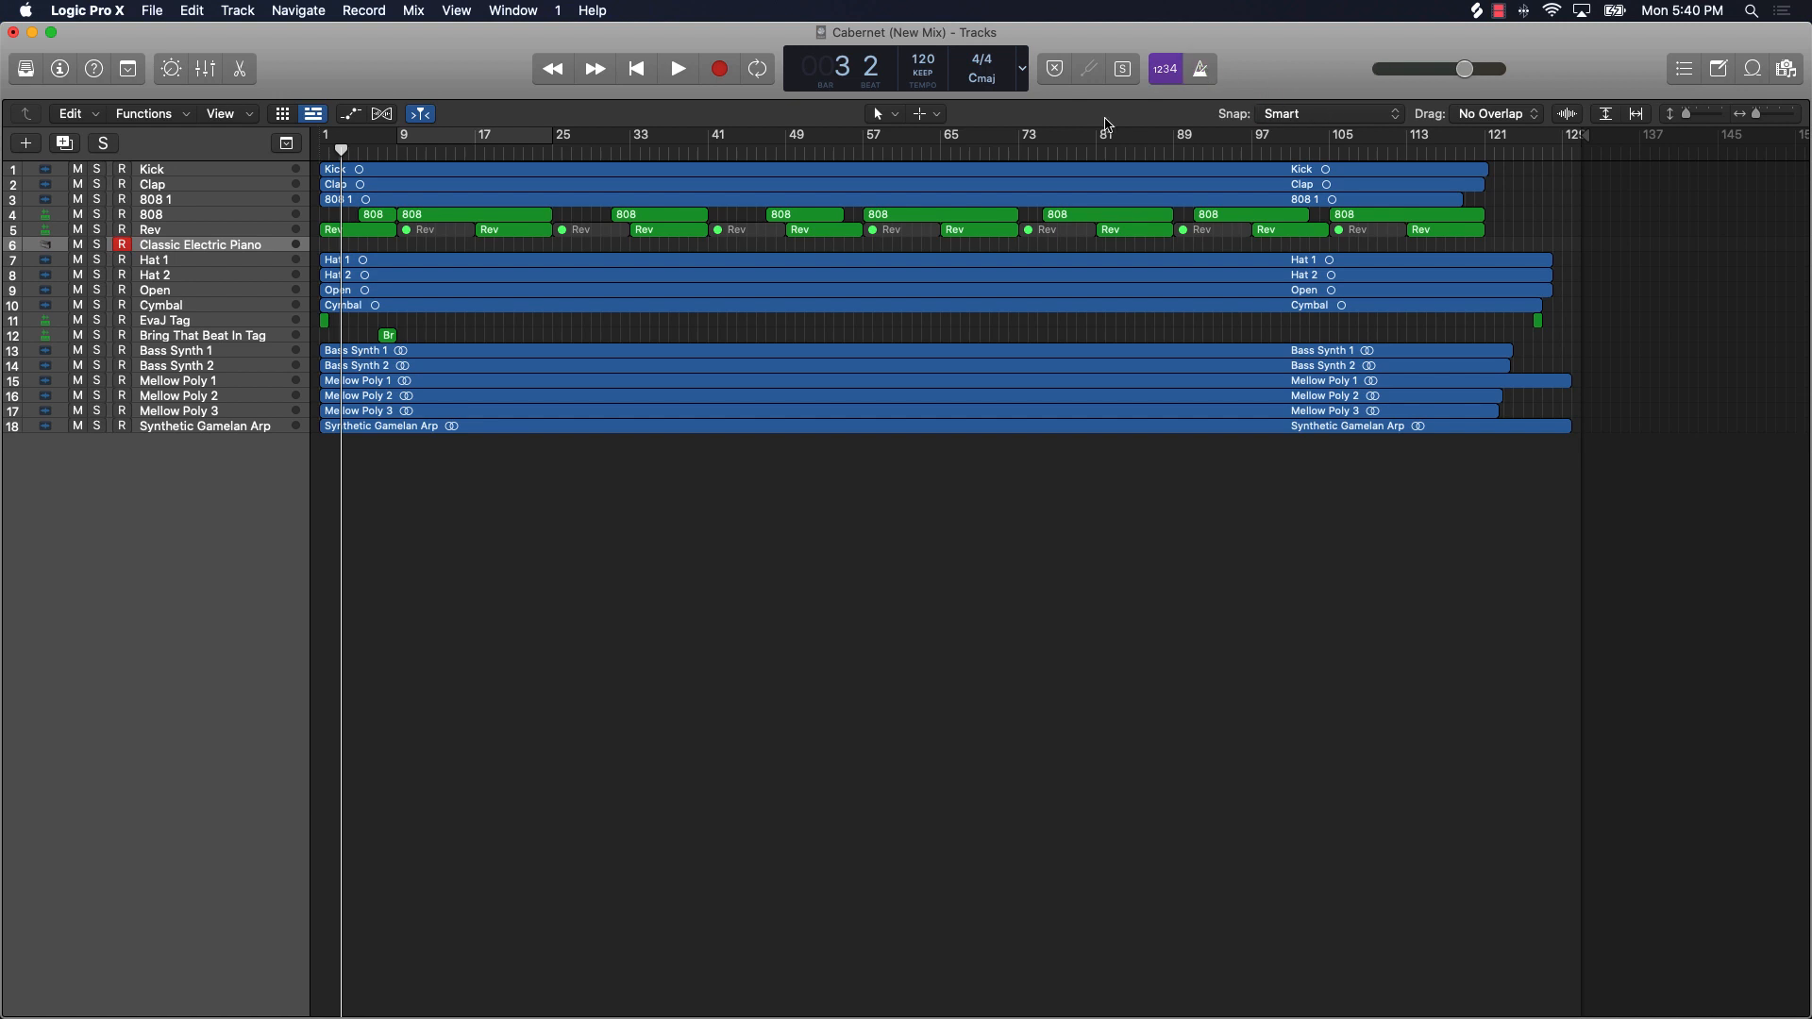
Step: Return the playhead to bar 1 and test-record briefly with Count In on and the metronome off
left_click(636, 69)
left_click(680, 69)
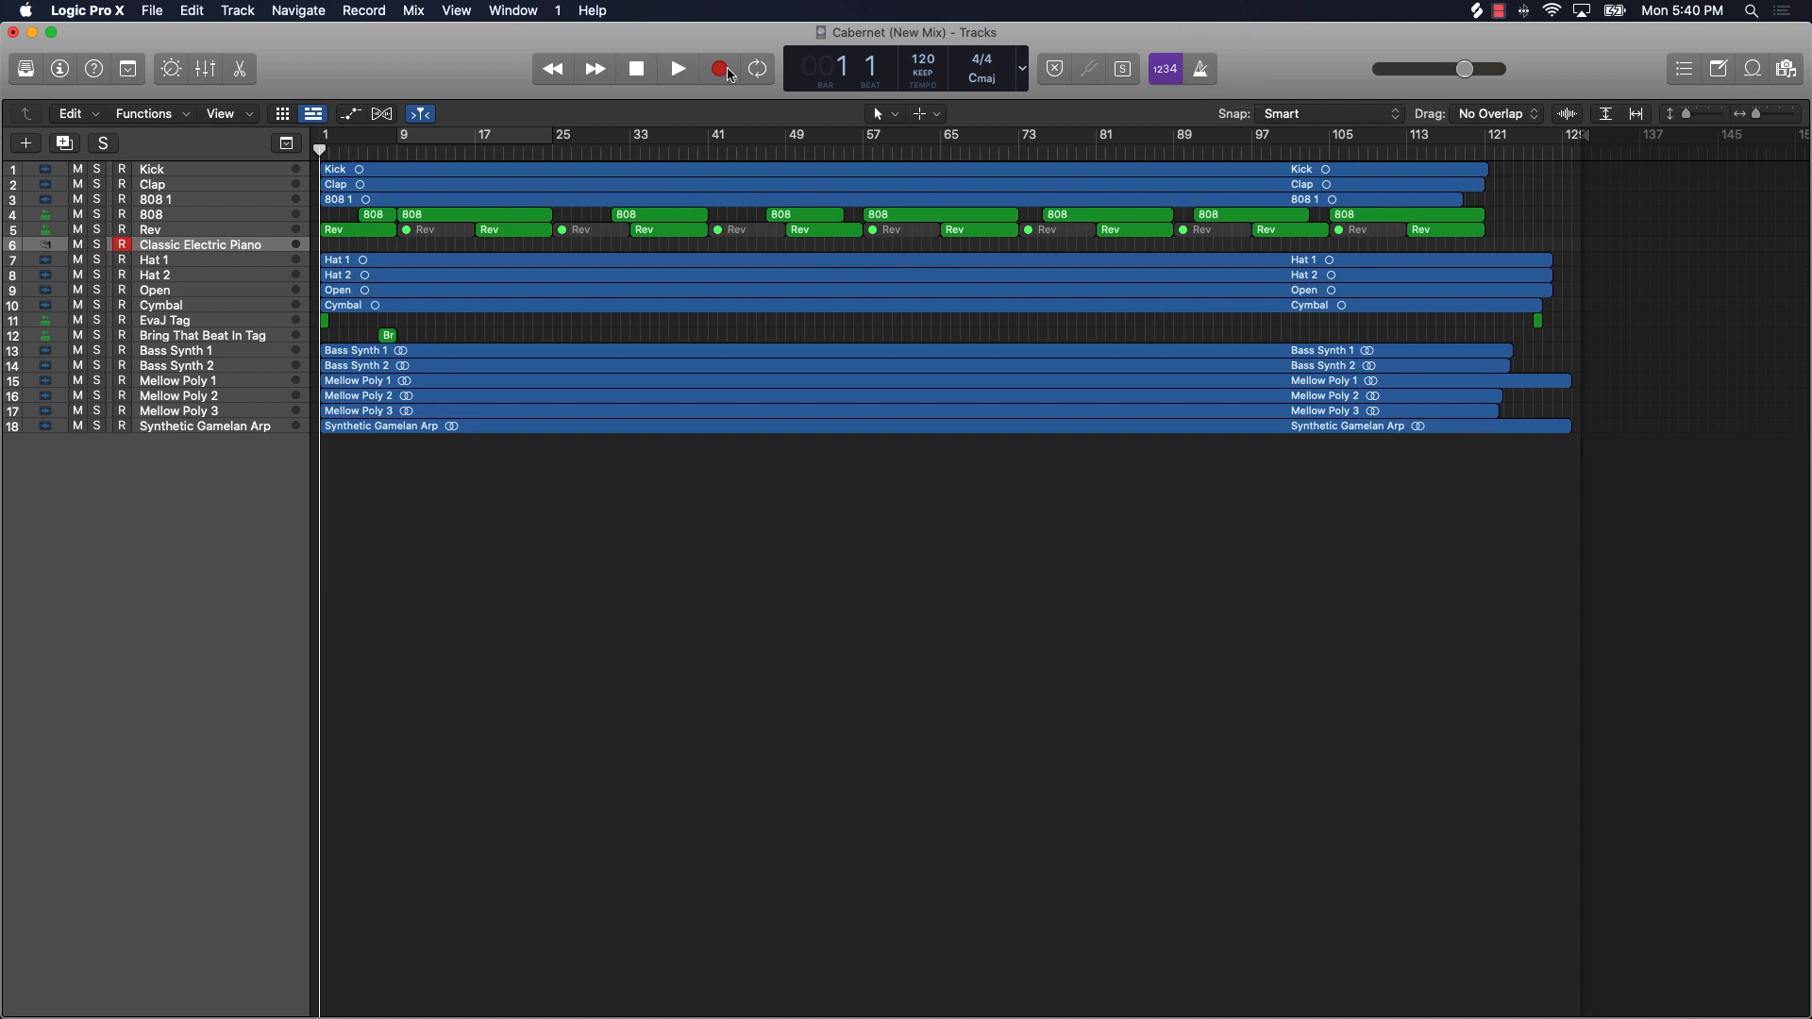
key("r")
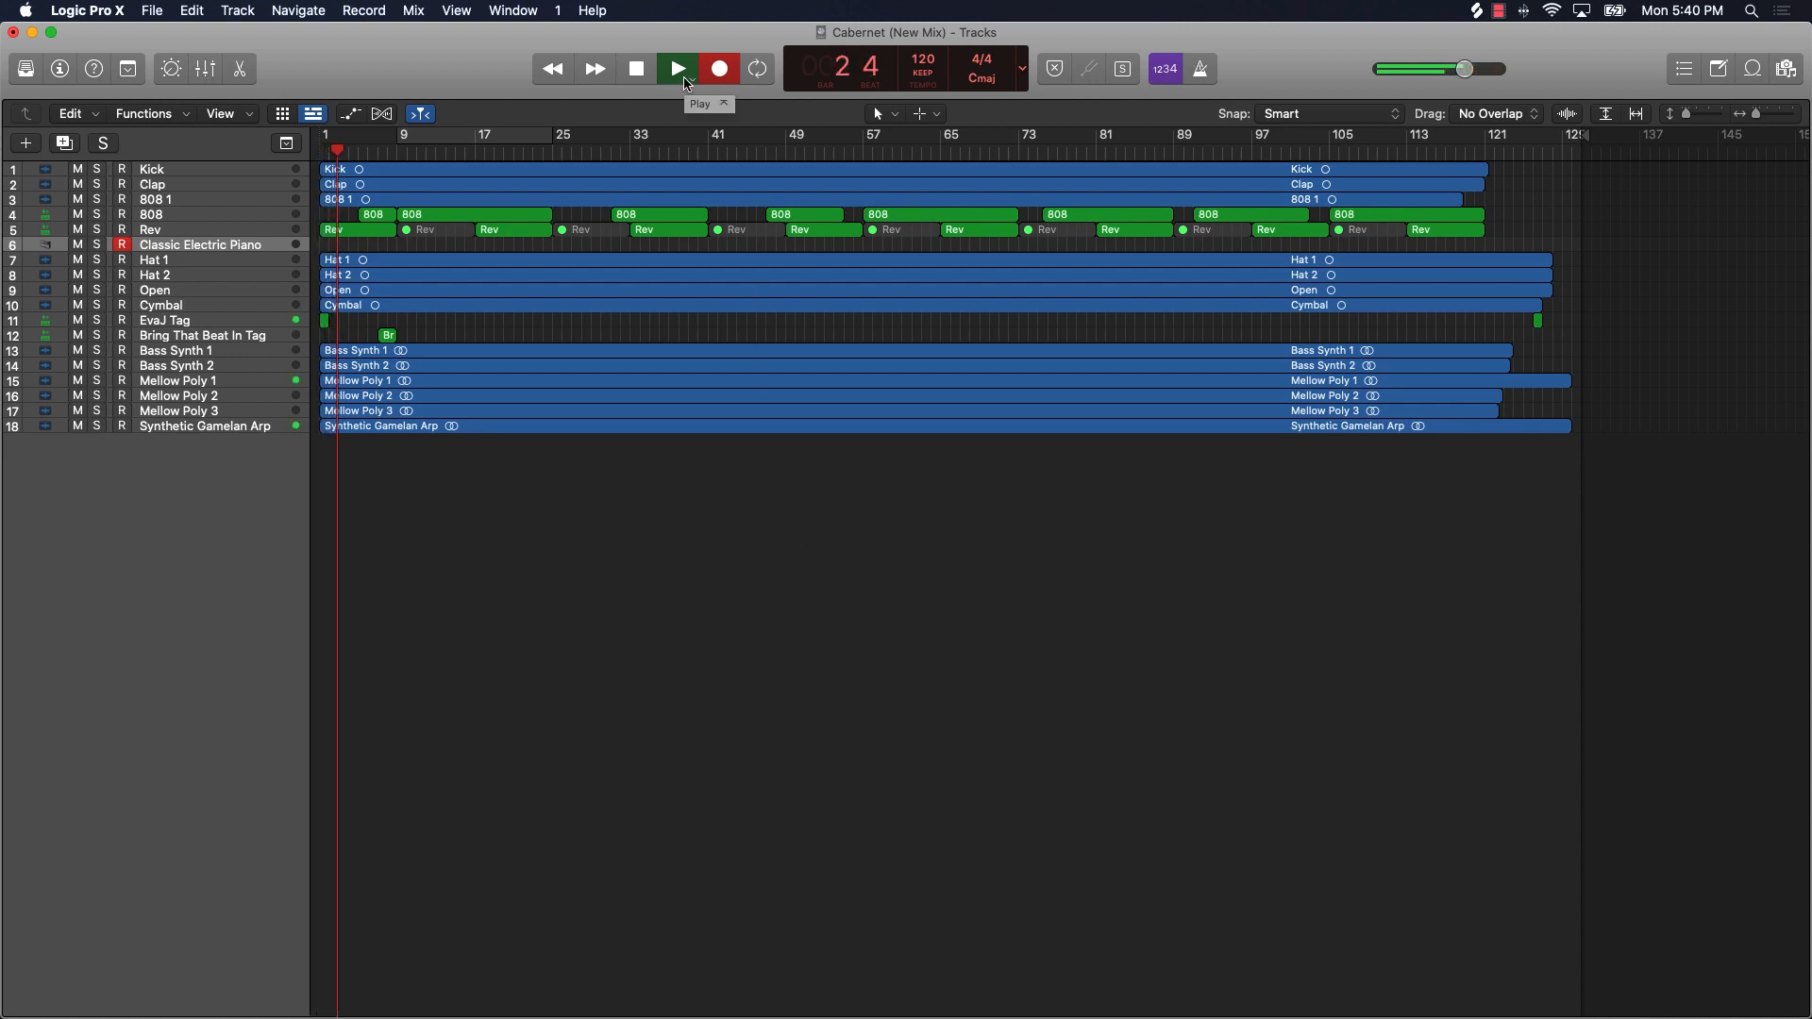
left_click(681, 73)
left_click(647, 73)
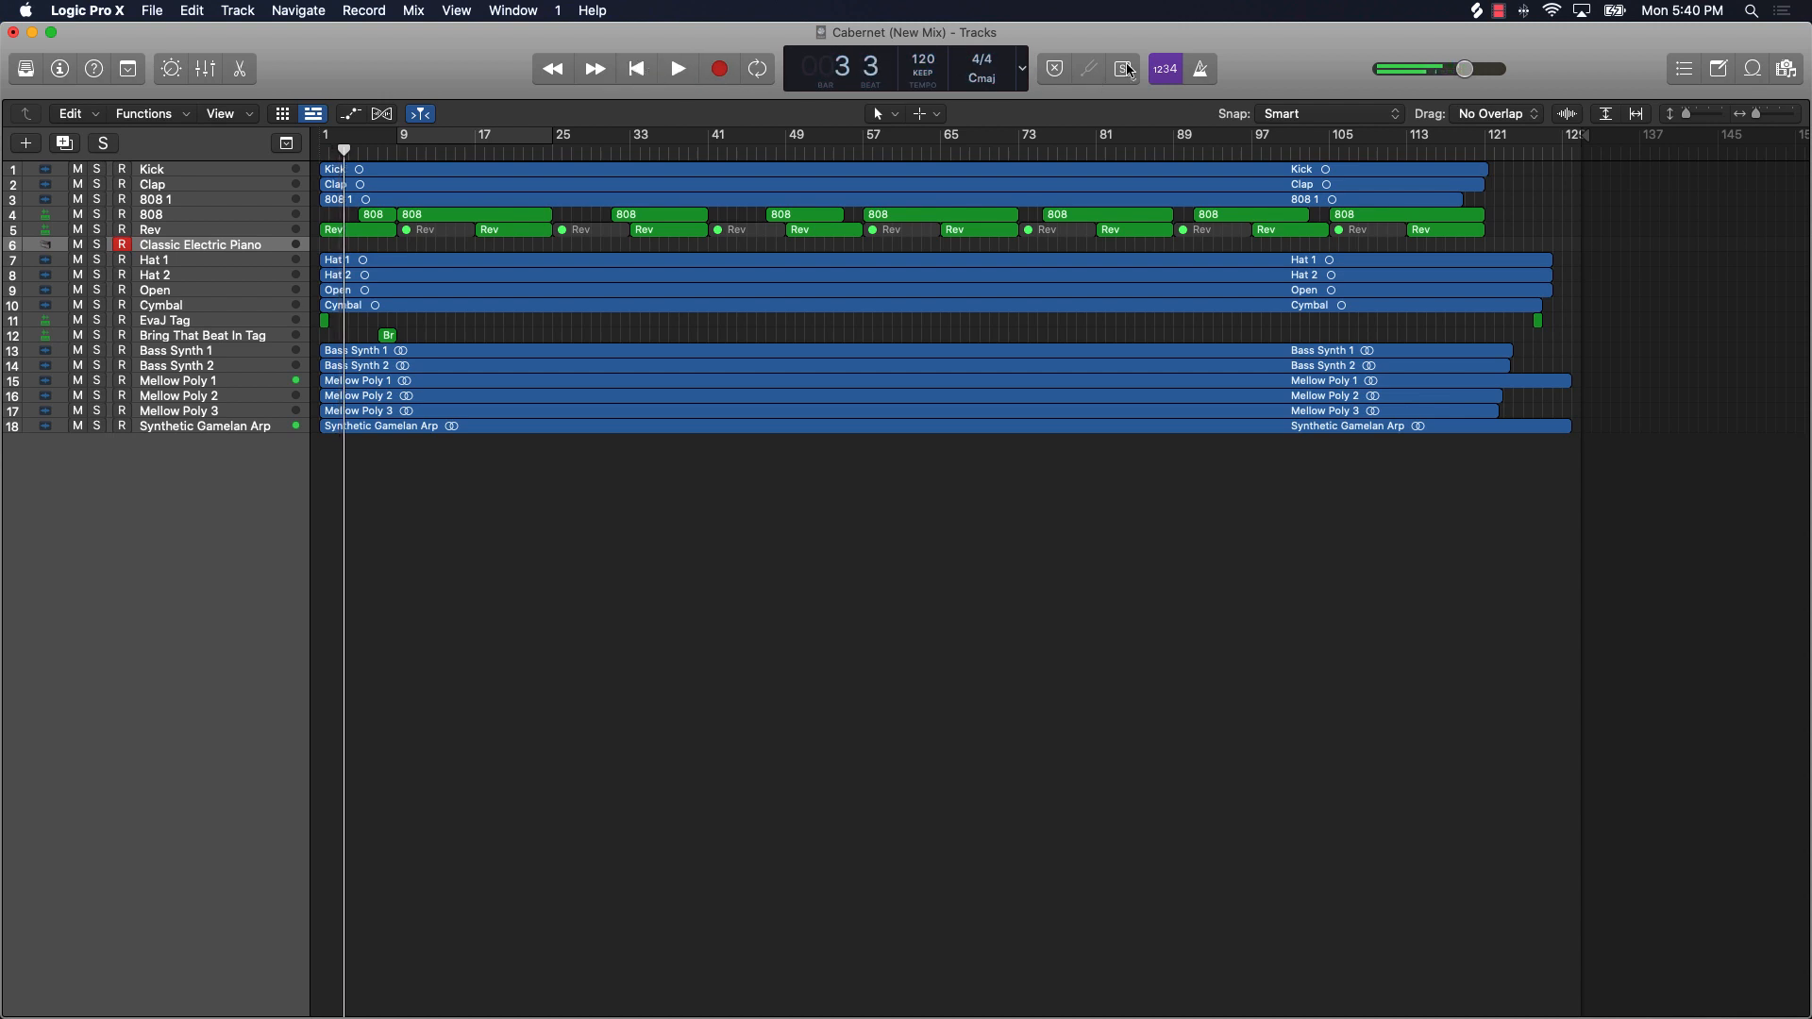
Step: Turn off Count In and try the master volume slider, leaving its level in place
left_click(1166, 78)
left_click(1166, 77)
left_click(1166, 77)
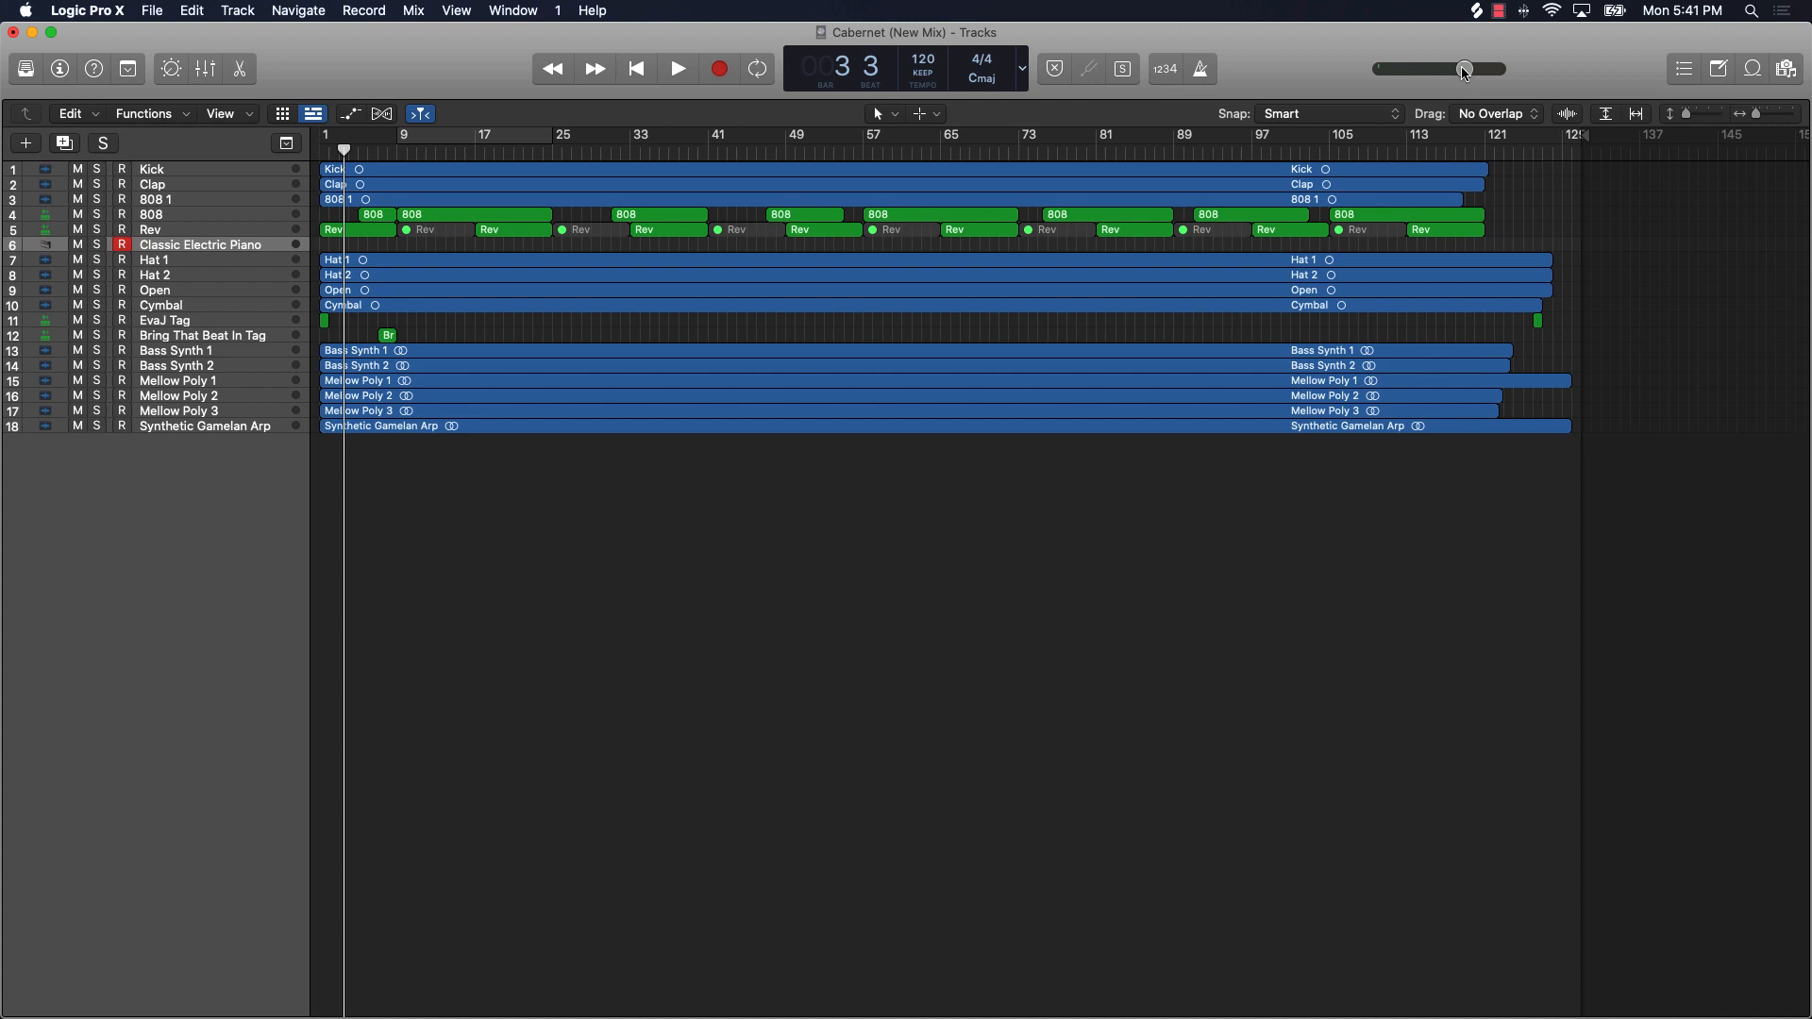
mouse_move(1464, 72)
left_mouse_down()
mouse_move(1395, 71)
mouse_move(1477, 70)
mouse_move(1396, 70)
mouse_move(1464, 55)
left_mouse_up()
Step: Open the List Editors and look through the Event, Marker, Tempo and Signature lists before closing them
left_click(1685, 70)
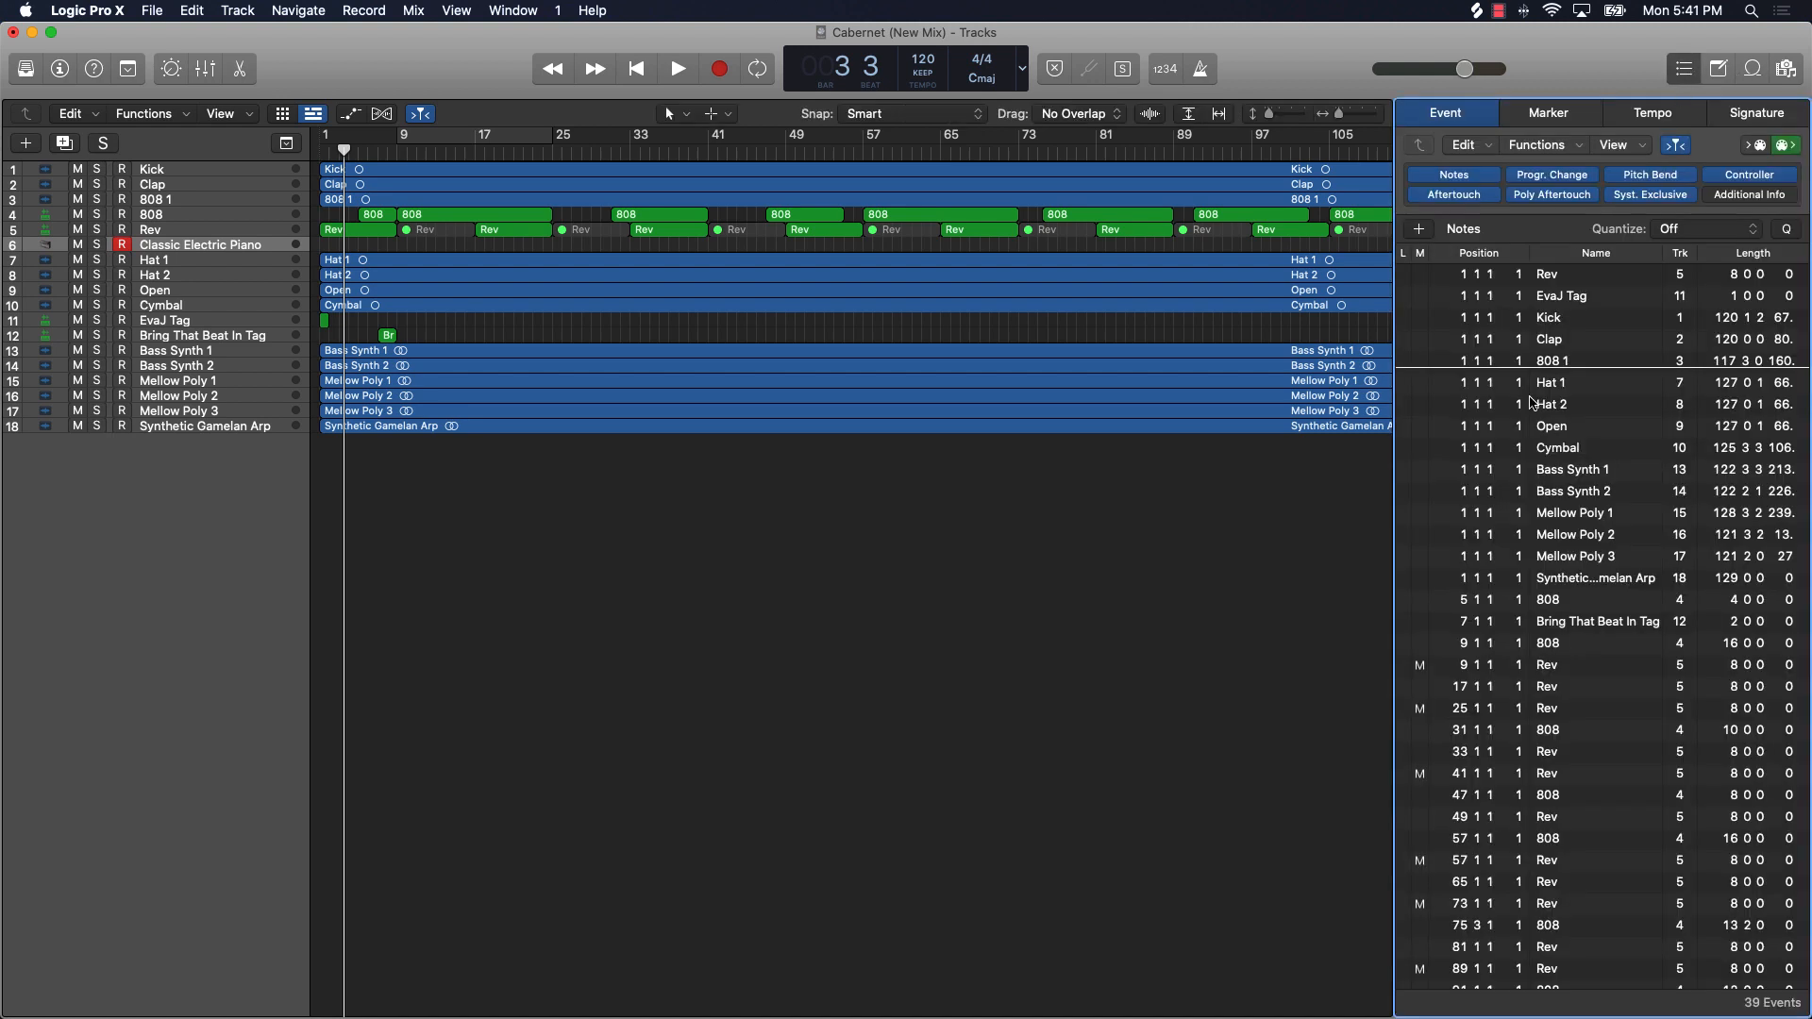
scroll(1523, 496, "down", 3)
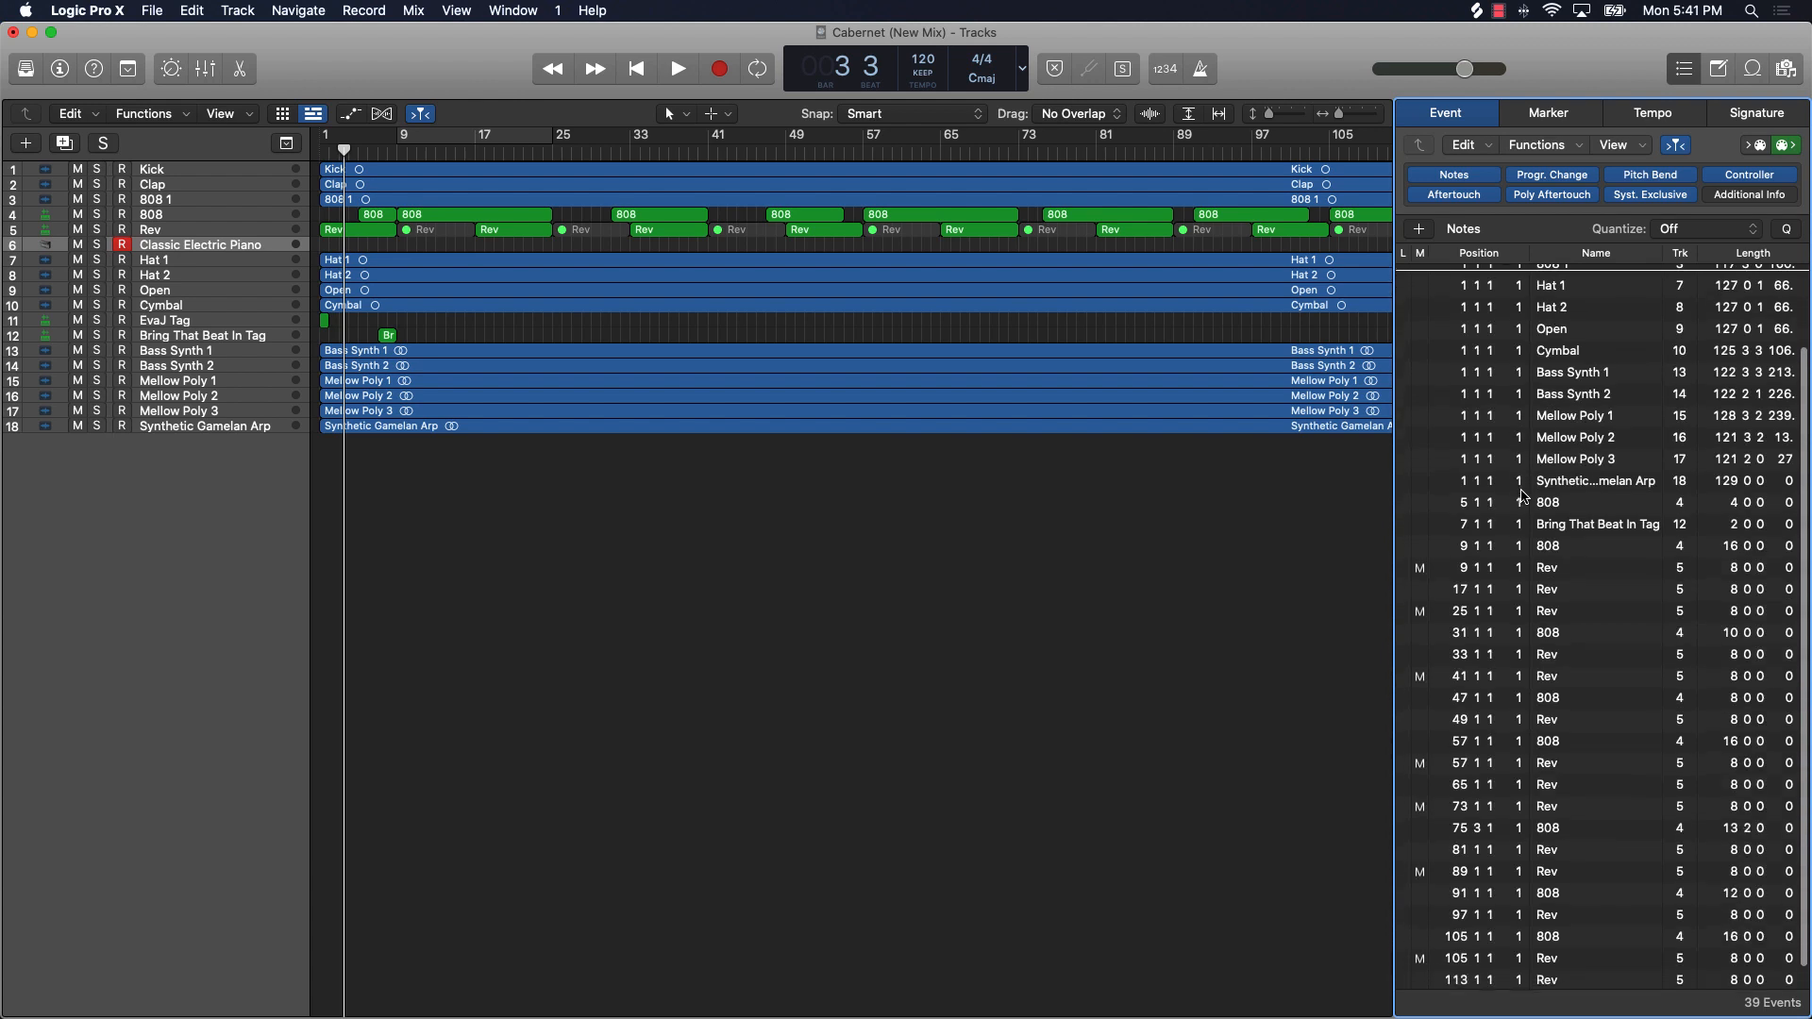
scroll(1523, 497, "up", 3)
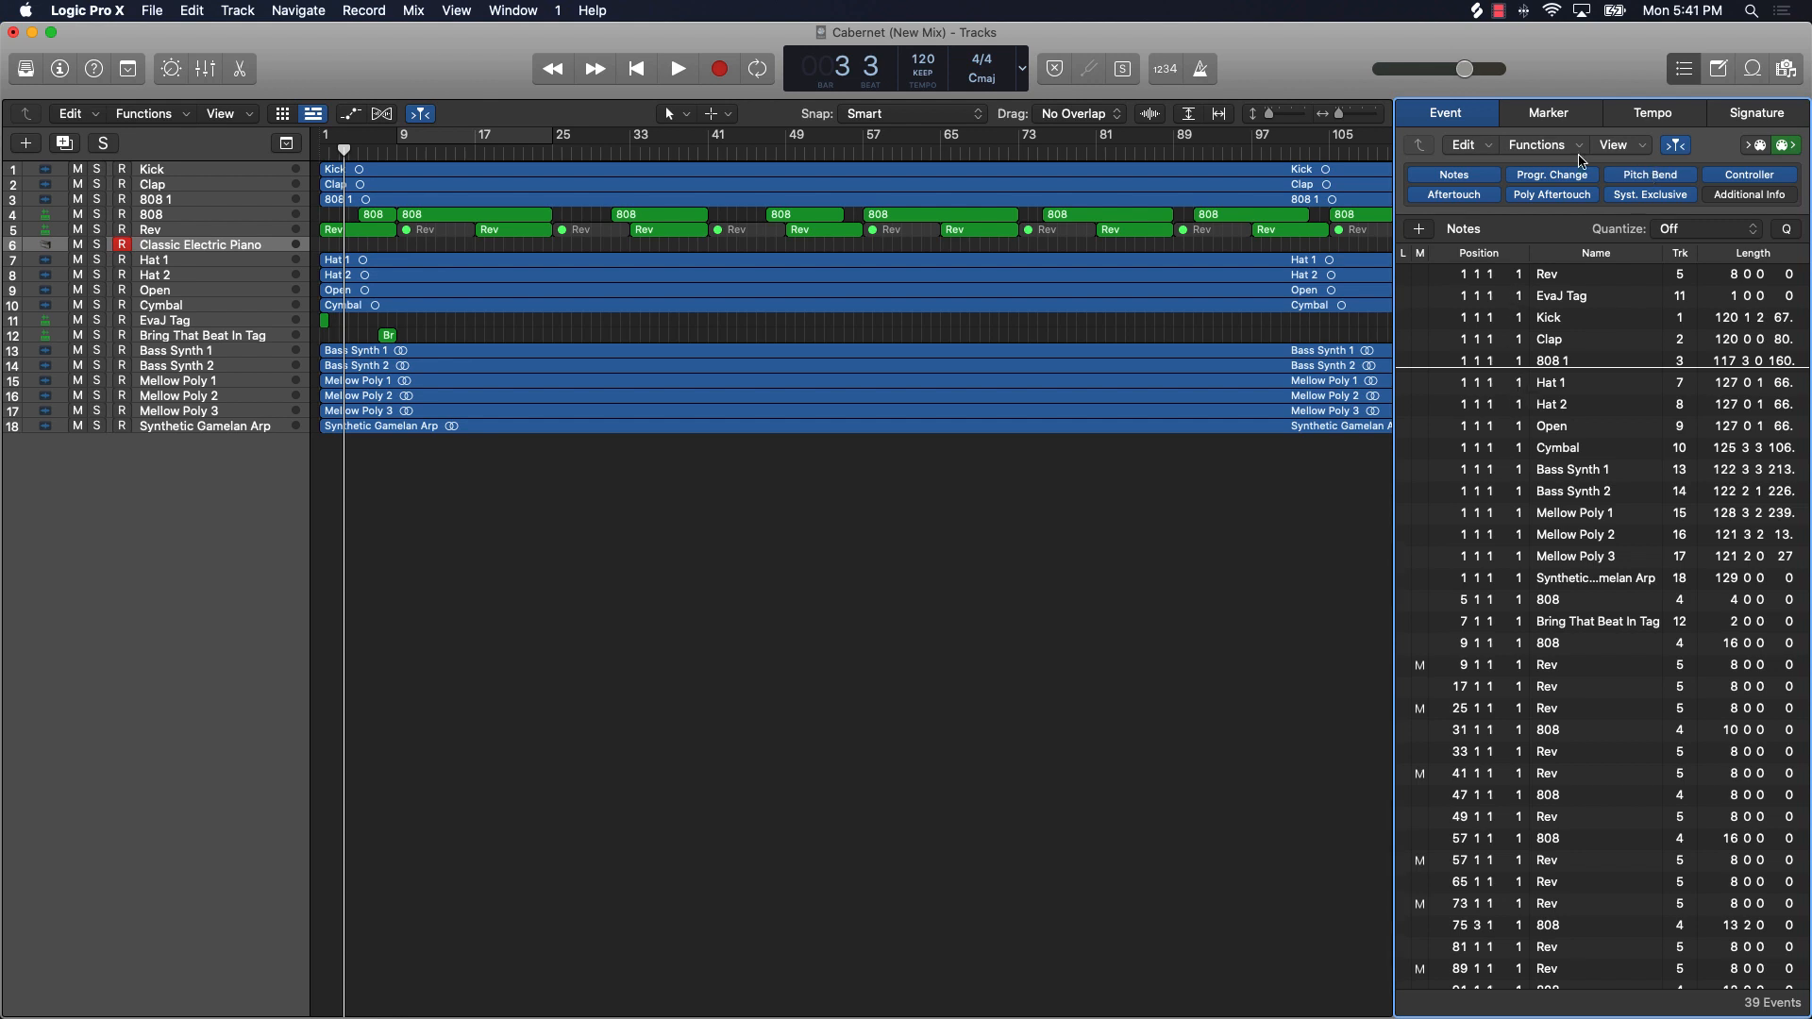
left_click(1554, 114)
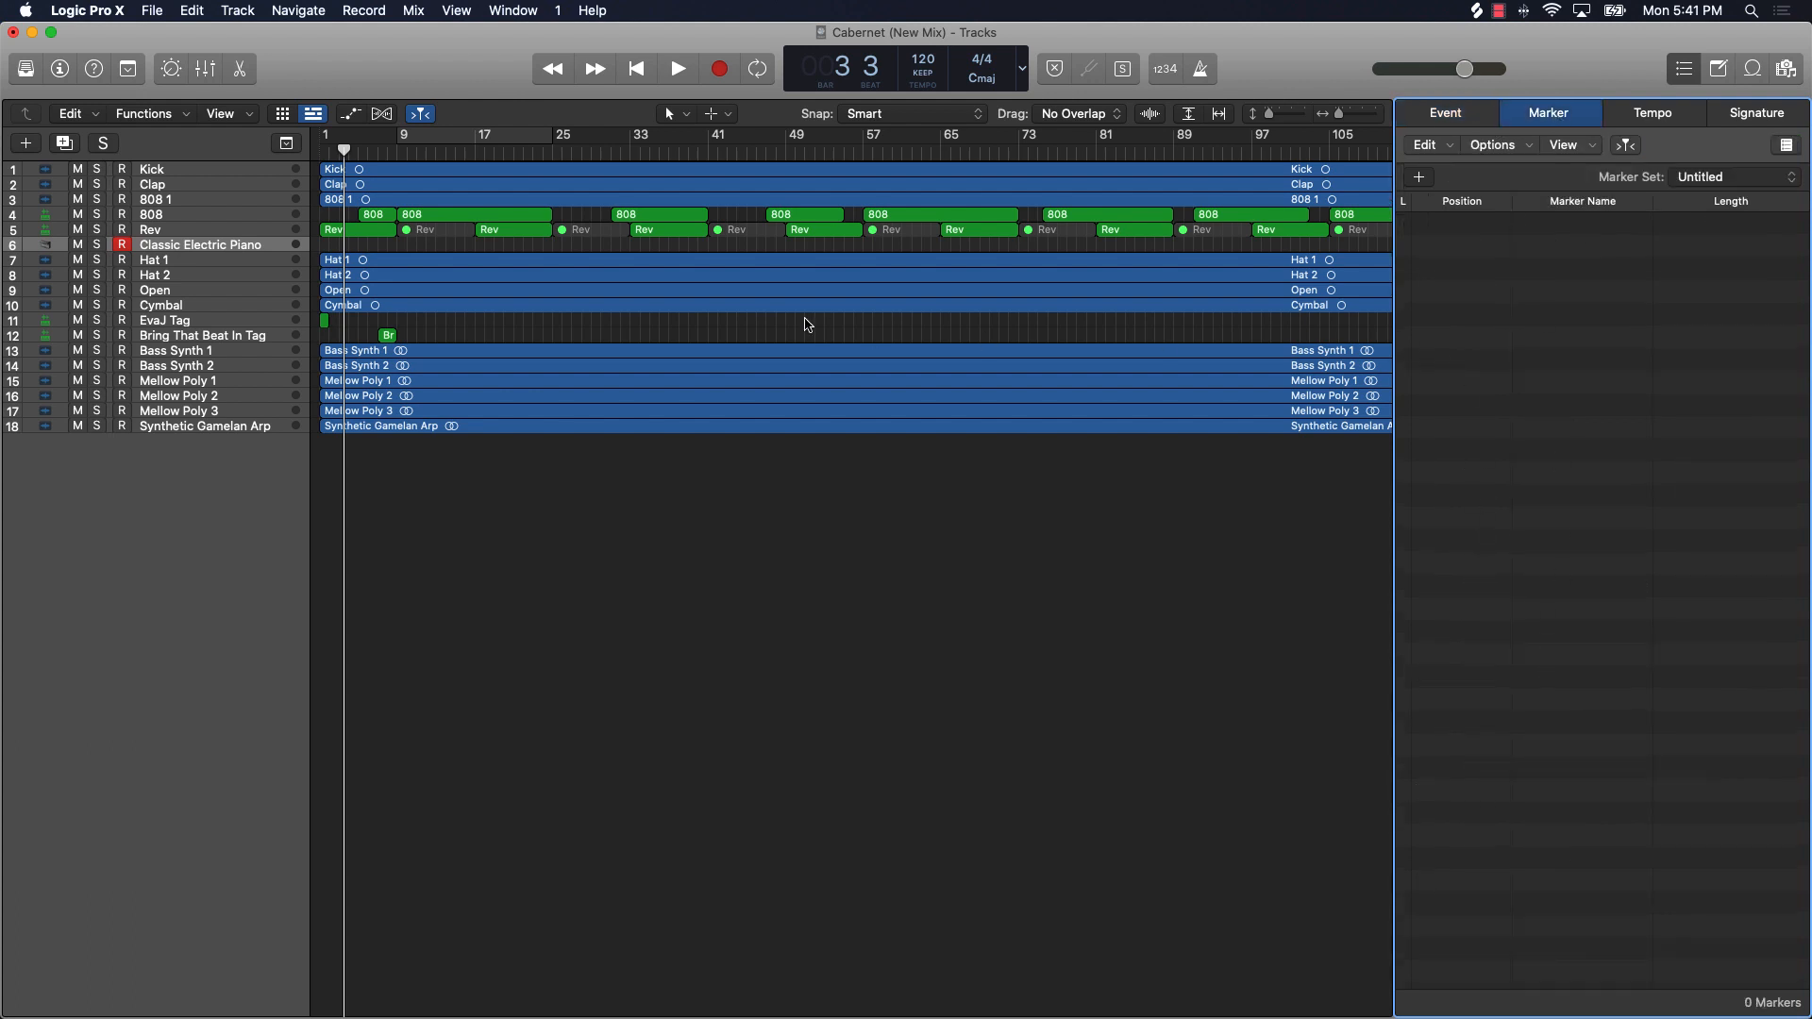
left_click(1647, 117)
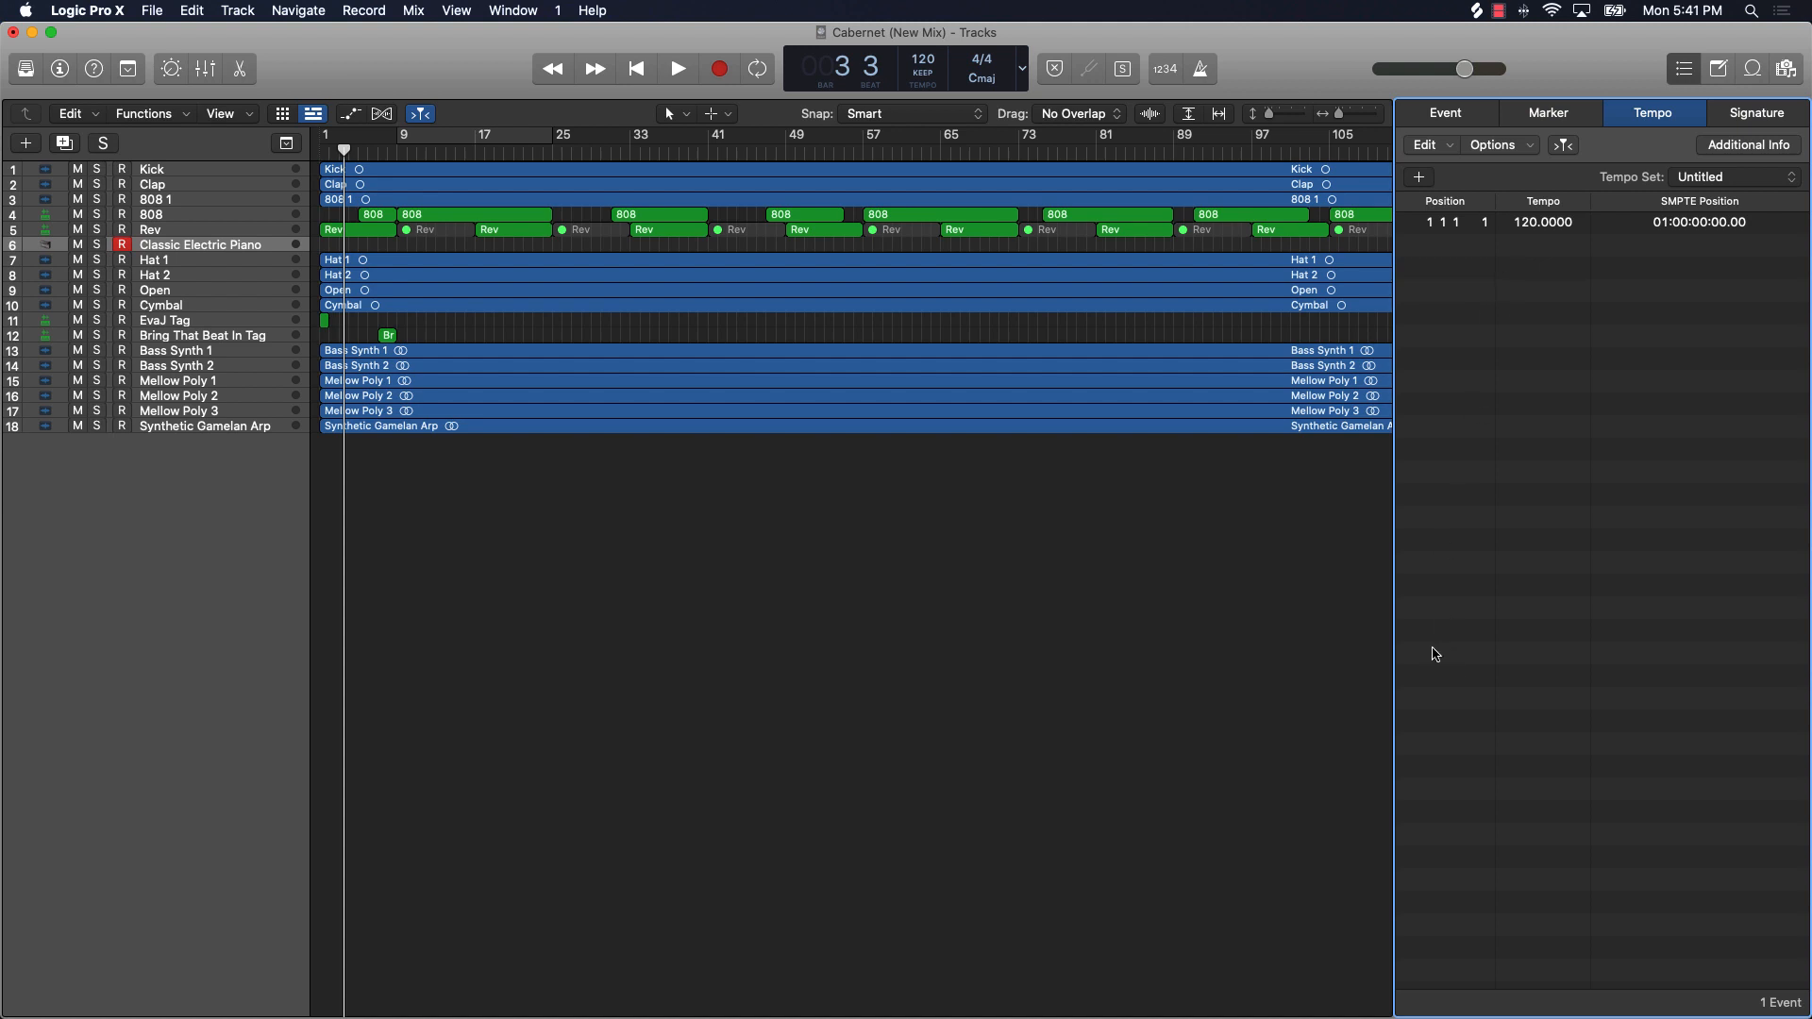
left_click(1729, 116)
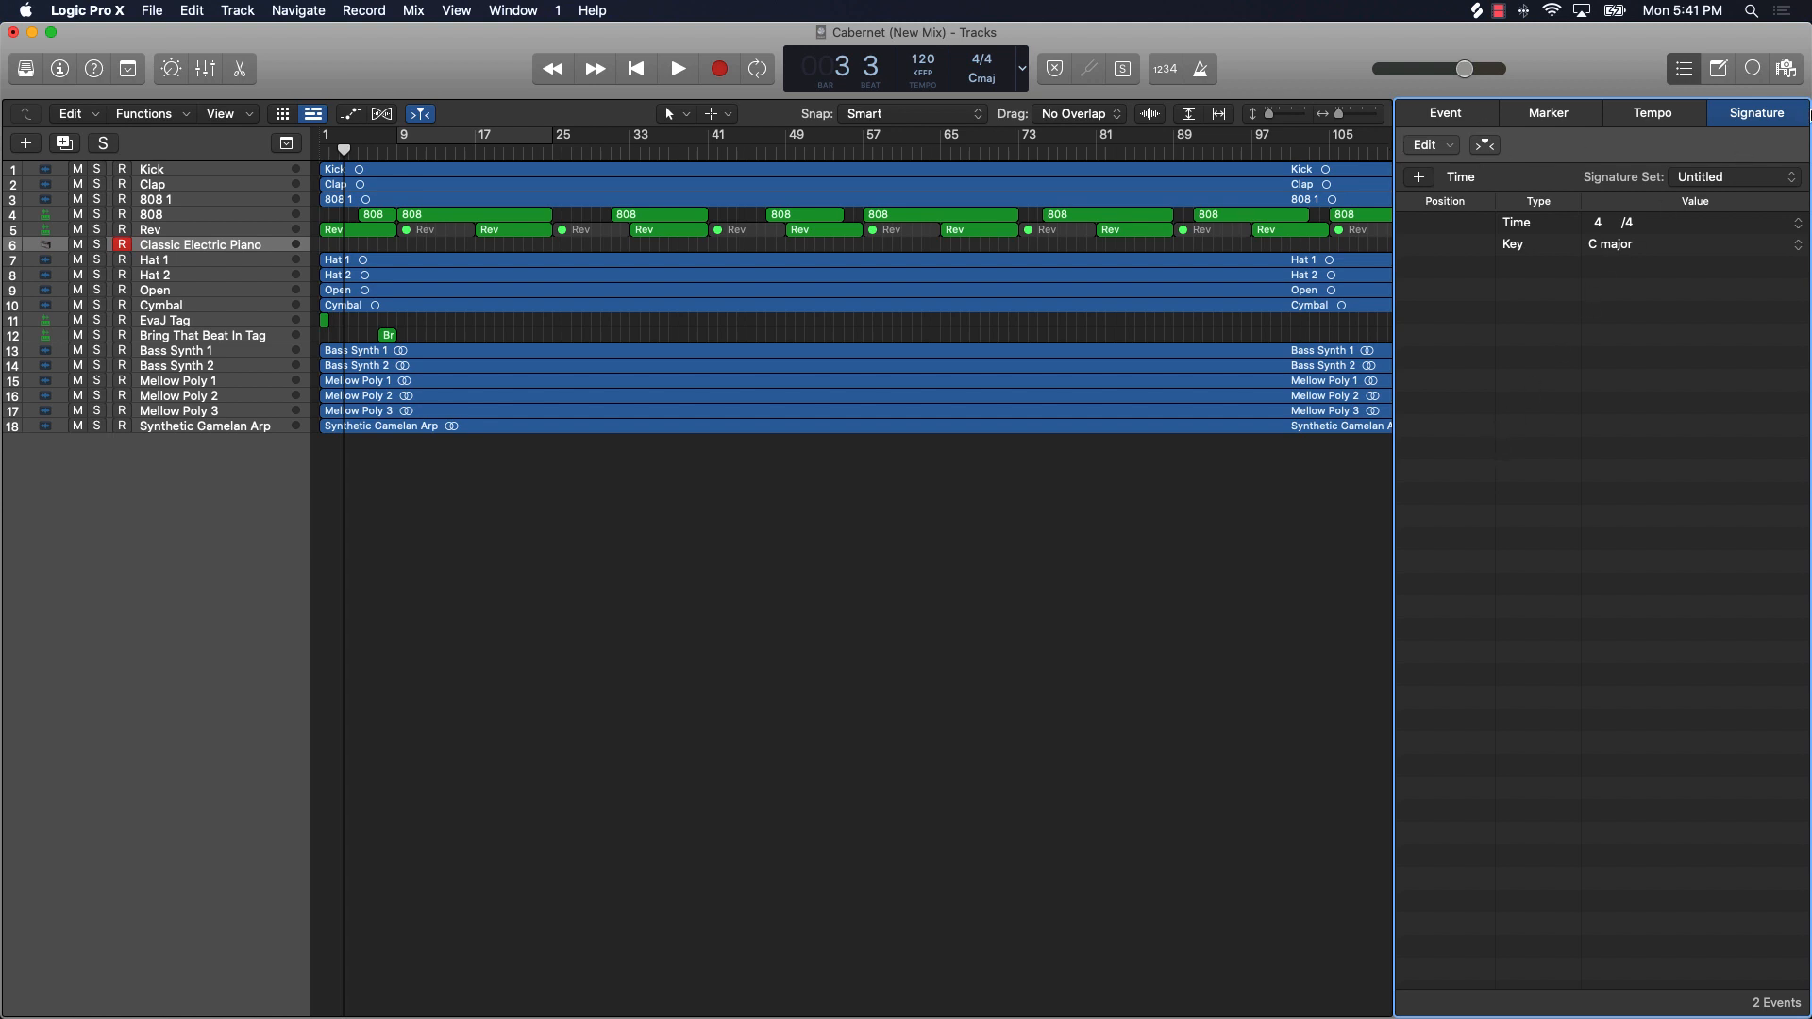
left_click(1685, 69)
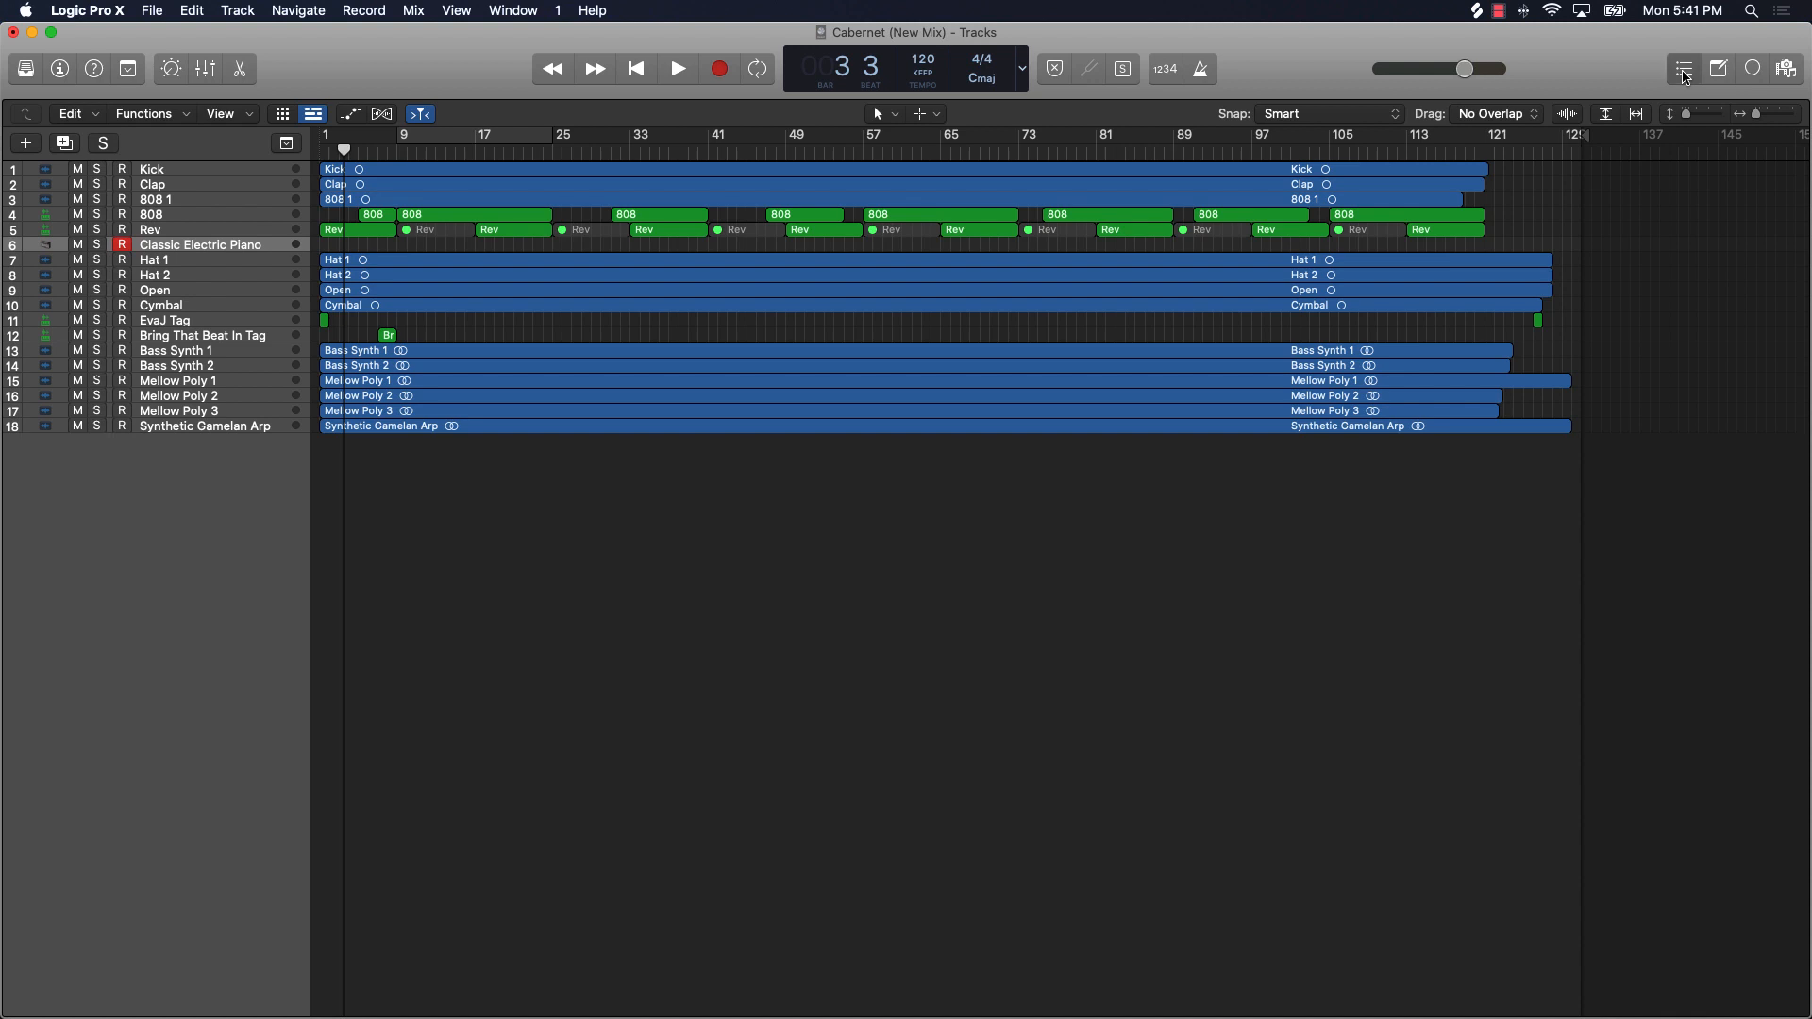
left_click(1685, 69)
left_click(1685, 71)
Step: Open the Note Pad, select the Hat 2 track, and view both the project notes and the track notes
left_click(1717, 69)
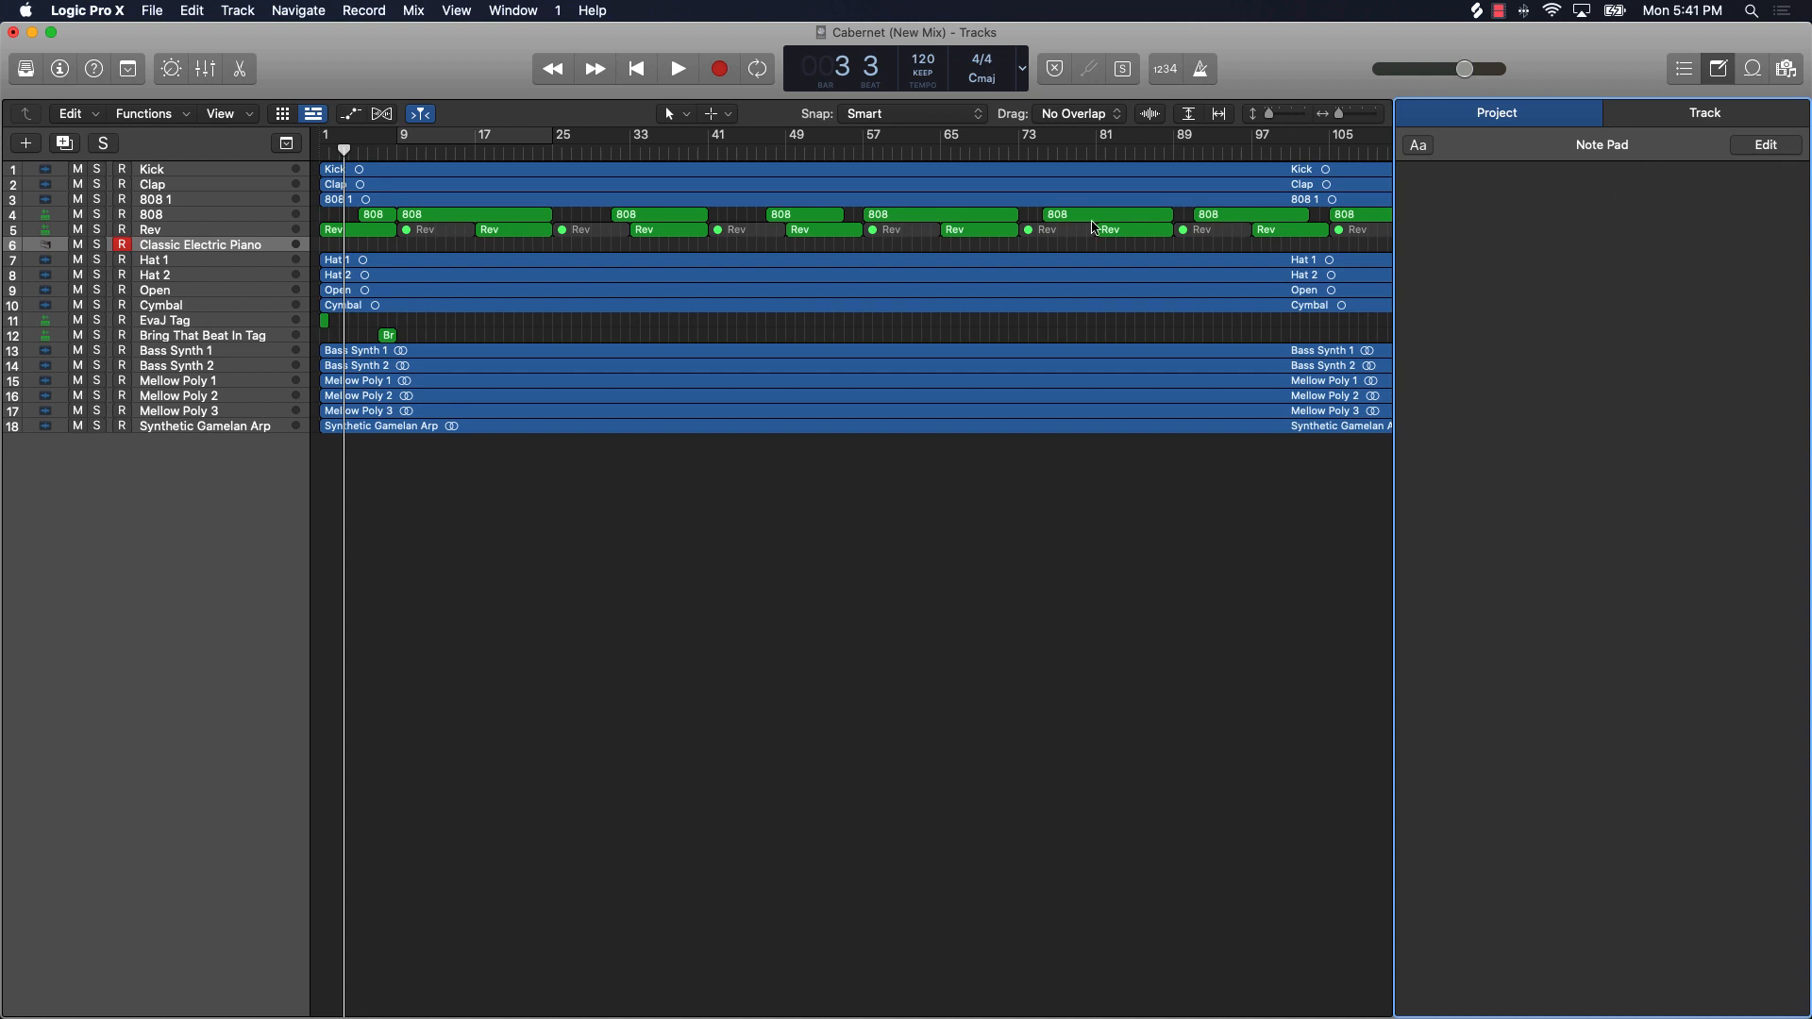
left_click(200, 276)
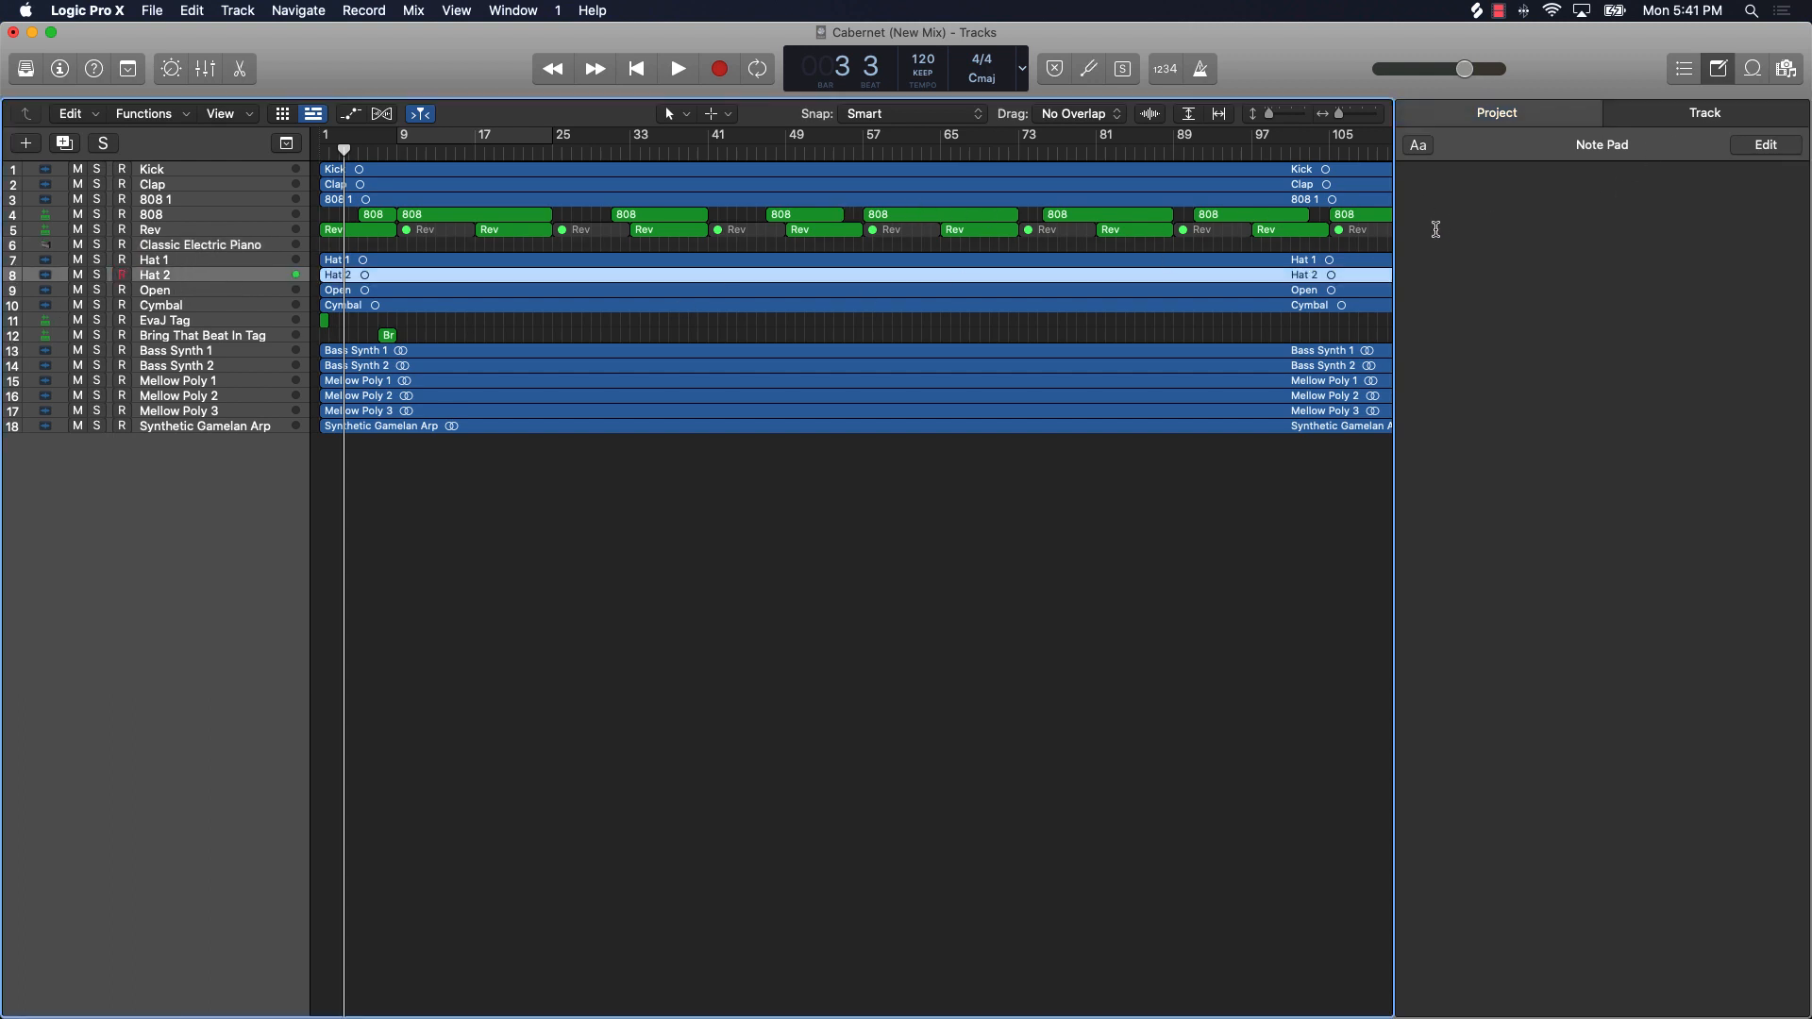
left_click(1704, 118)
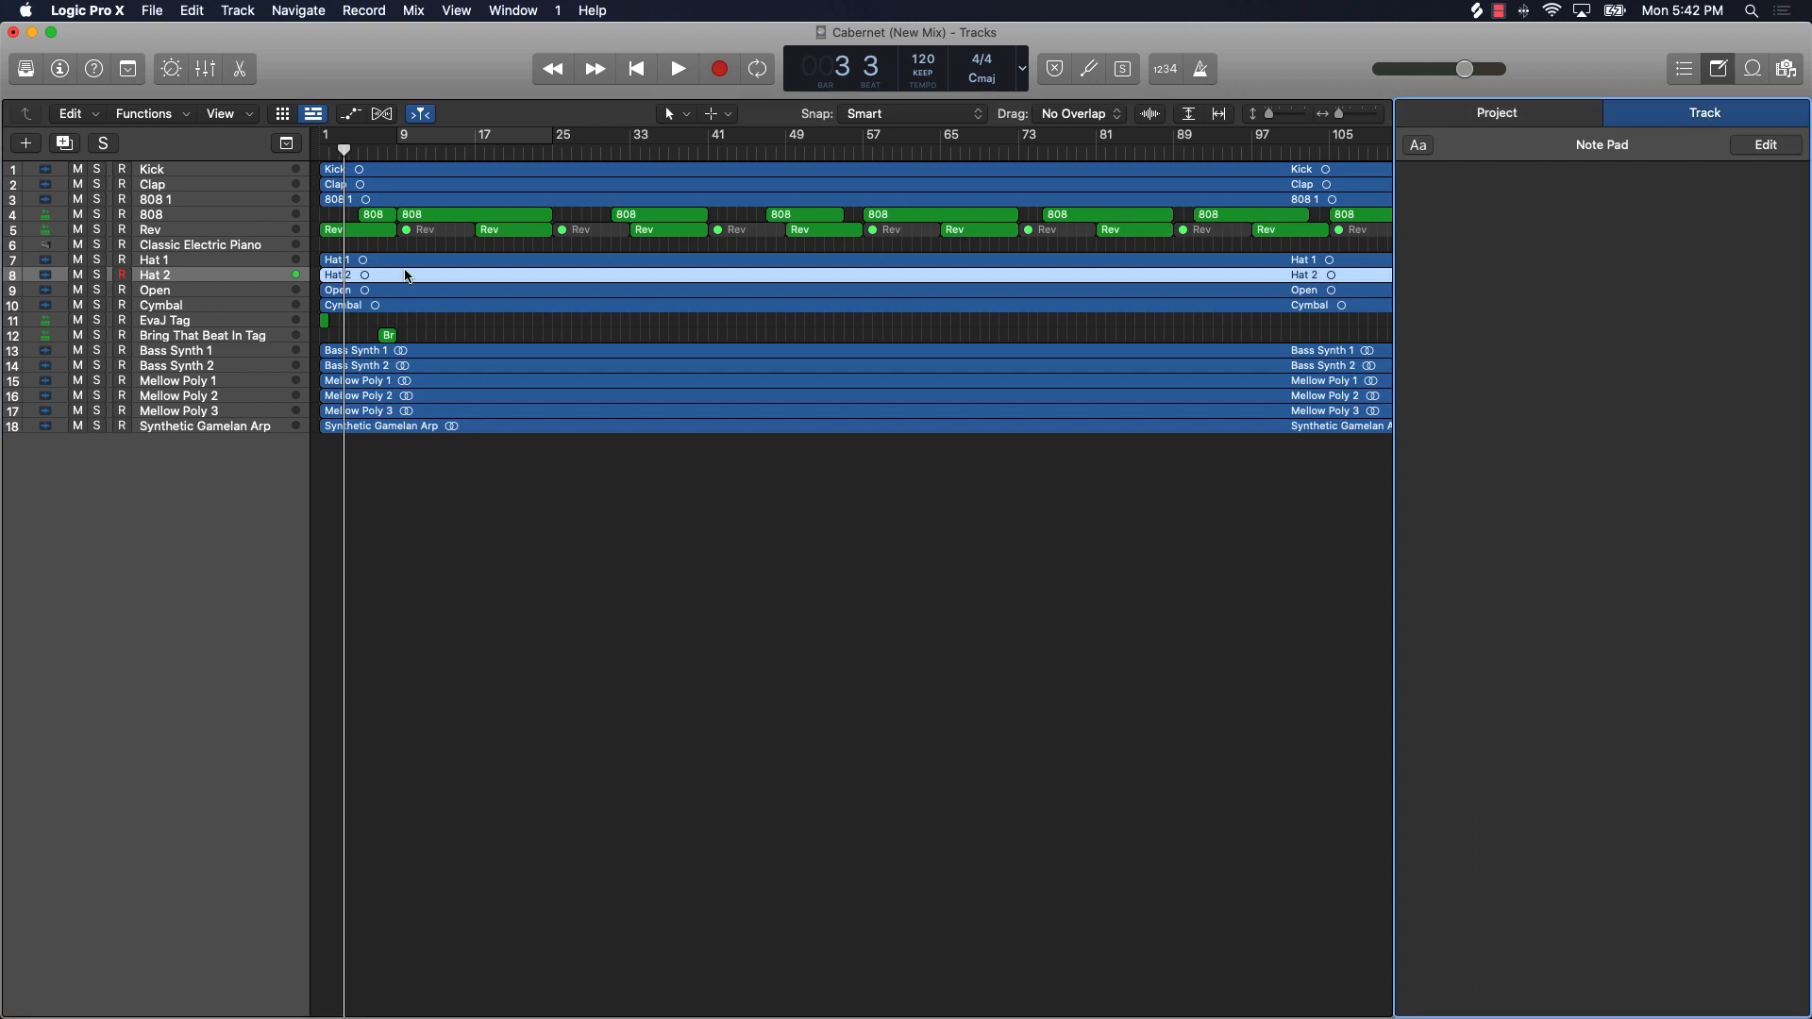
left_click(733, 591)
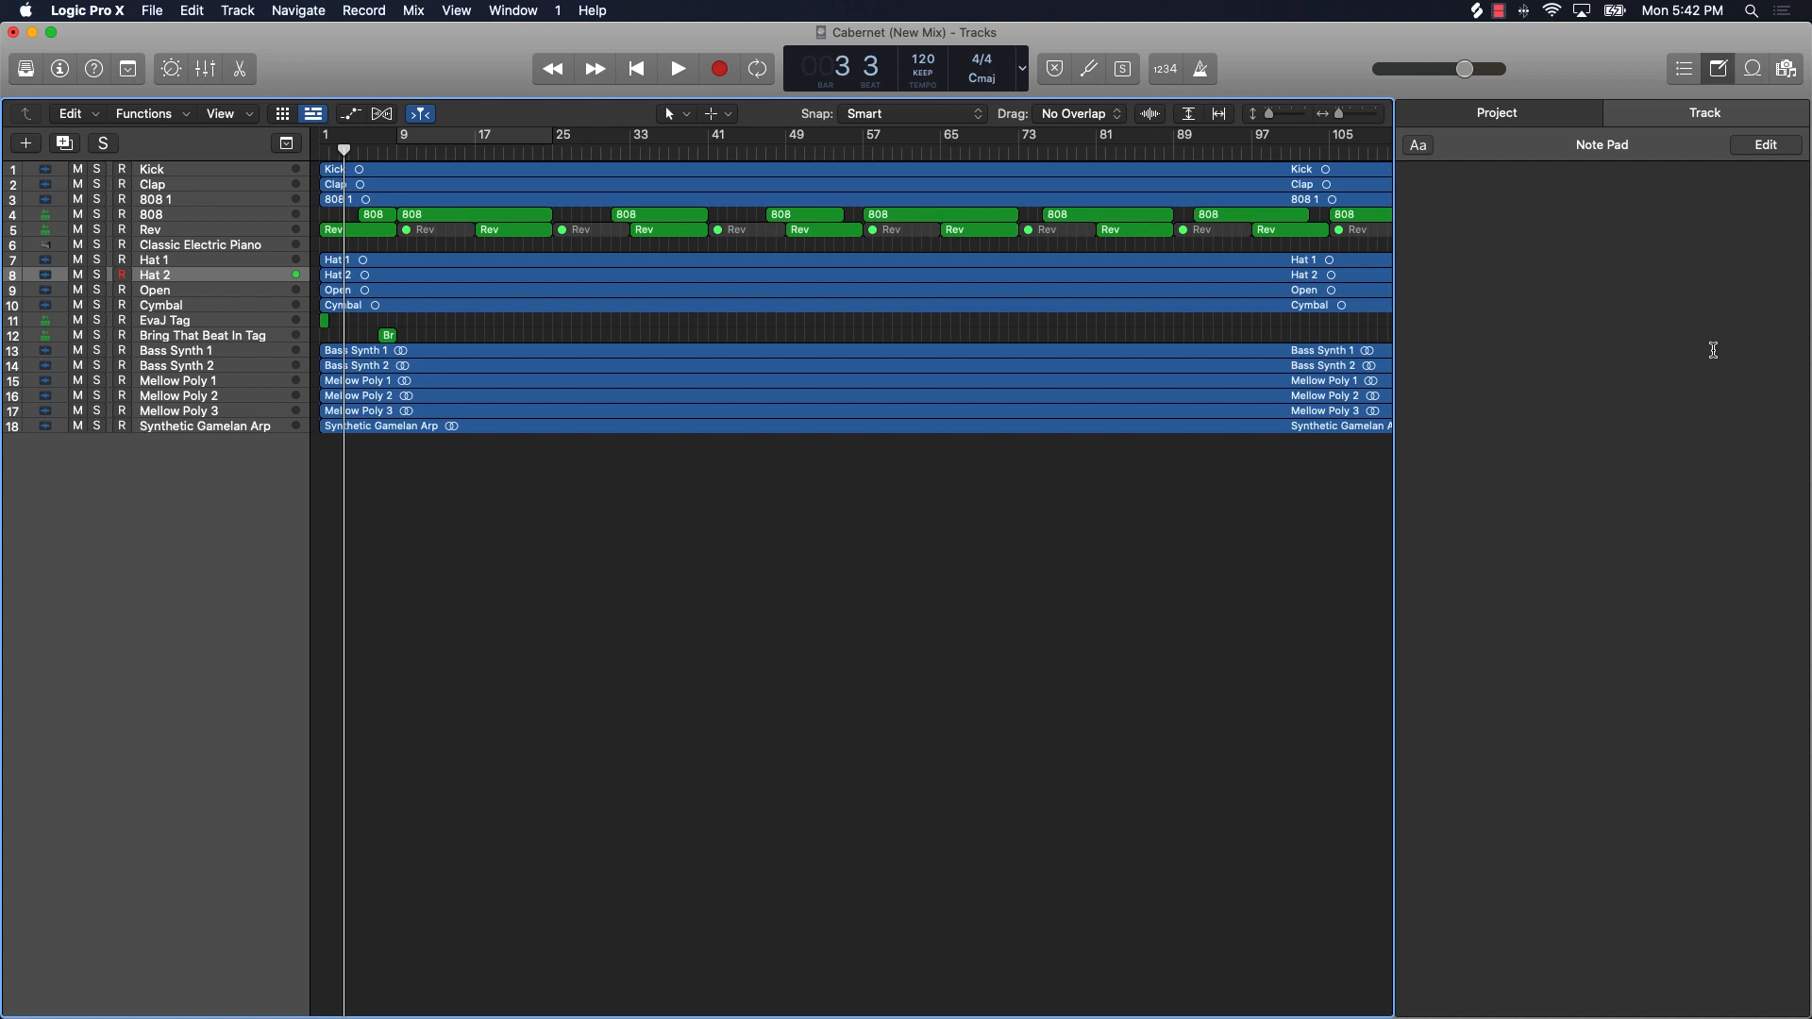
left_click(1602, 254)
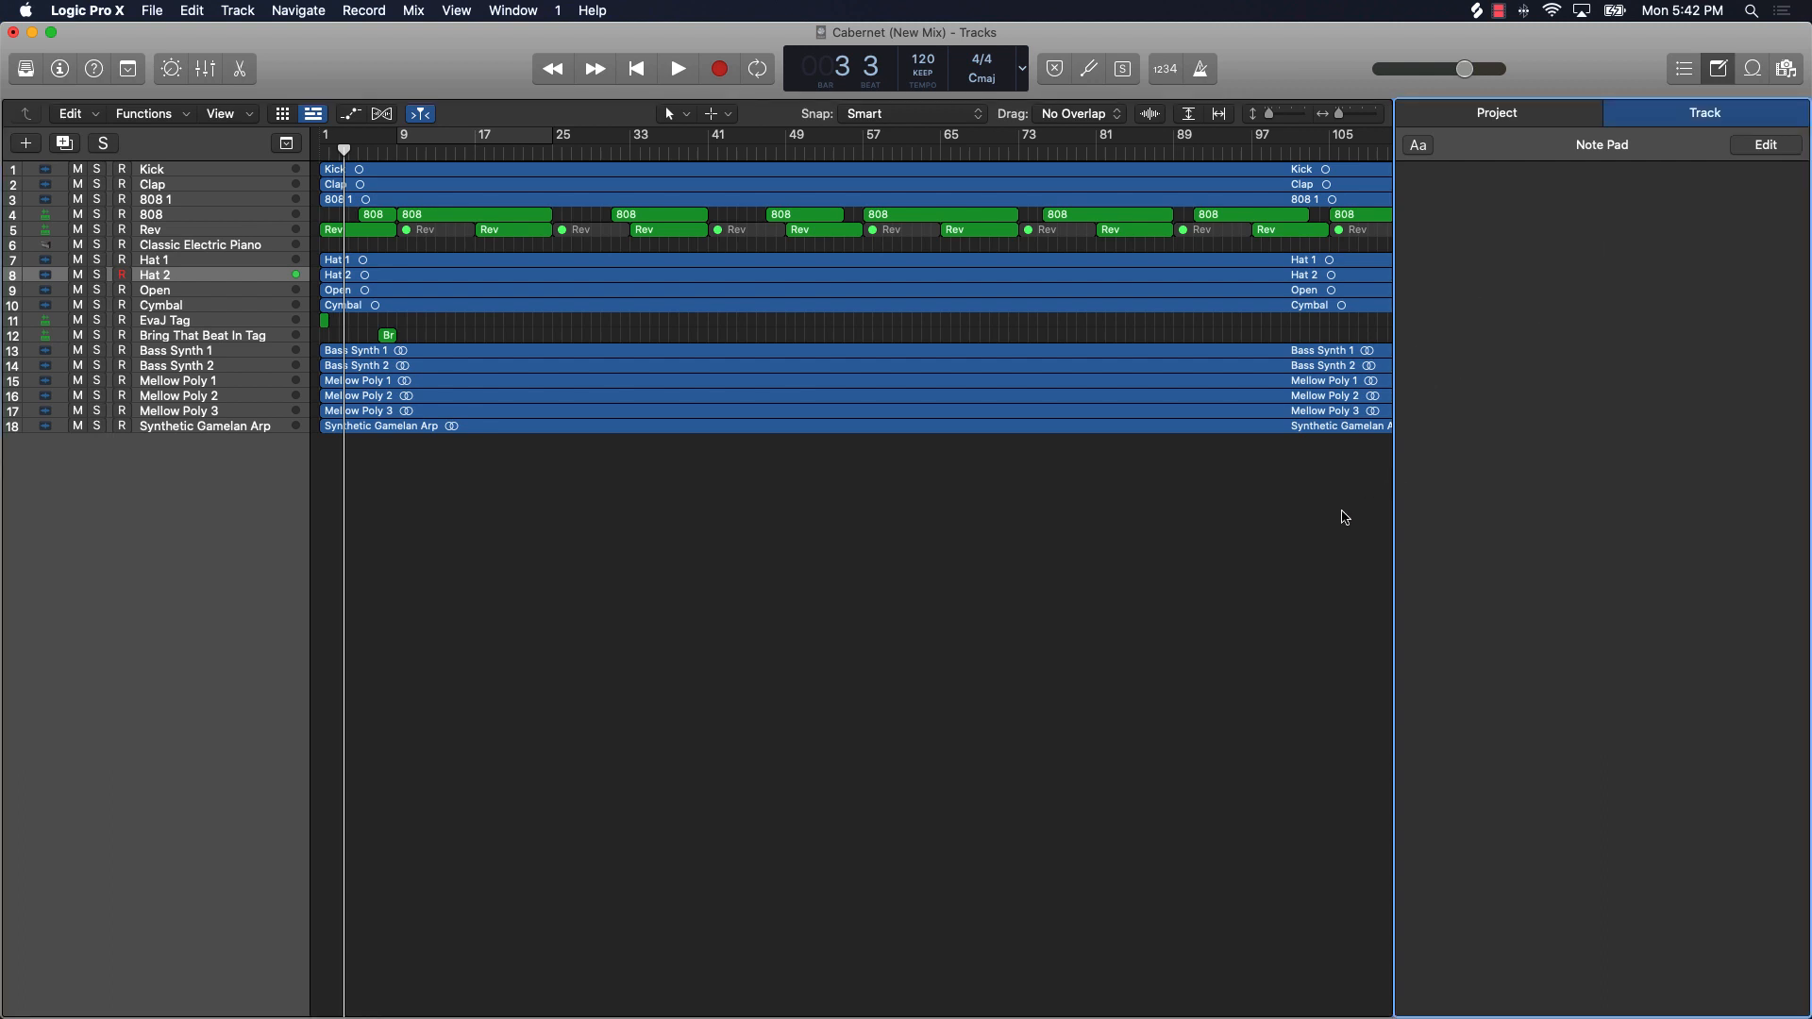
Step: Open the Loop Browser, skim the Apple Loops list, and return to its beginning
left_click(1751, 70)
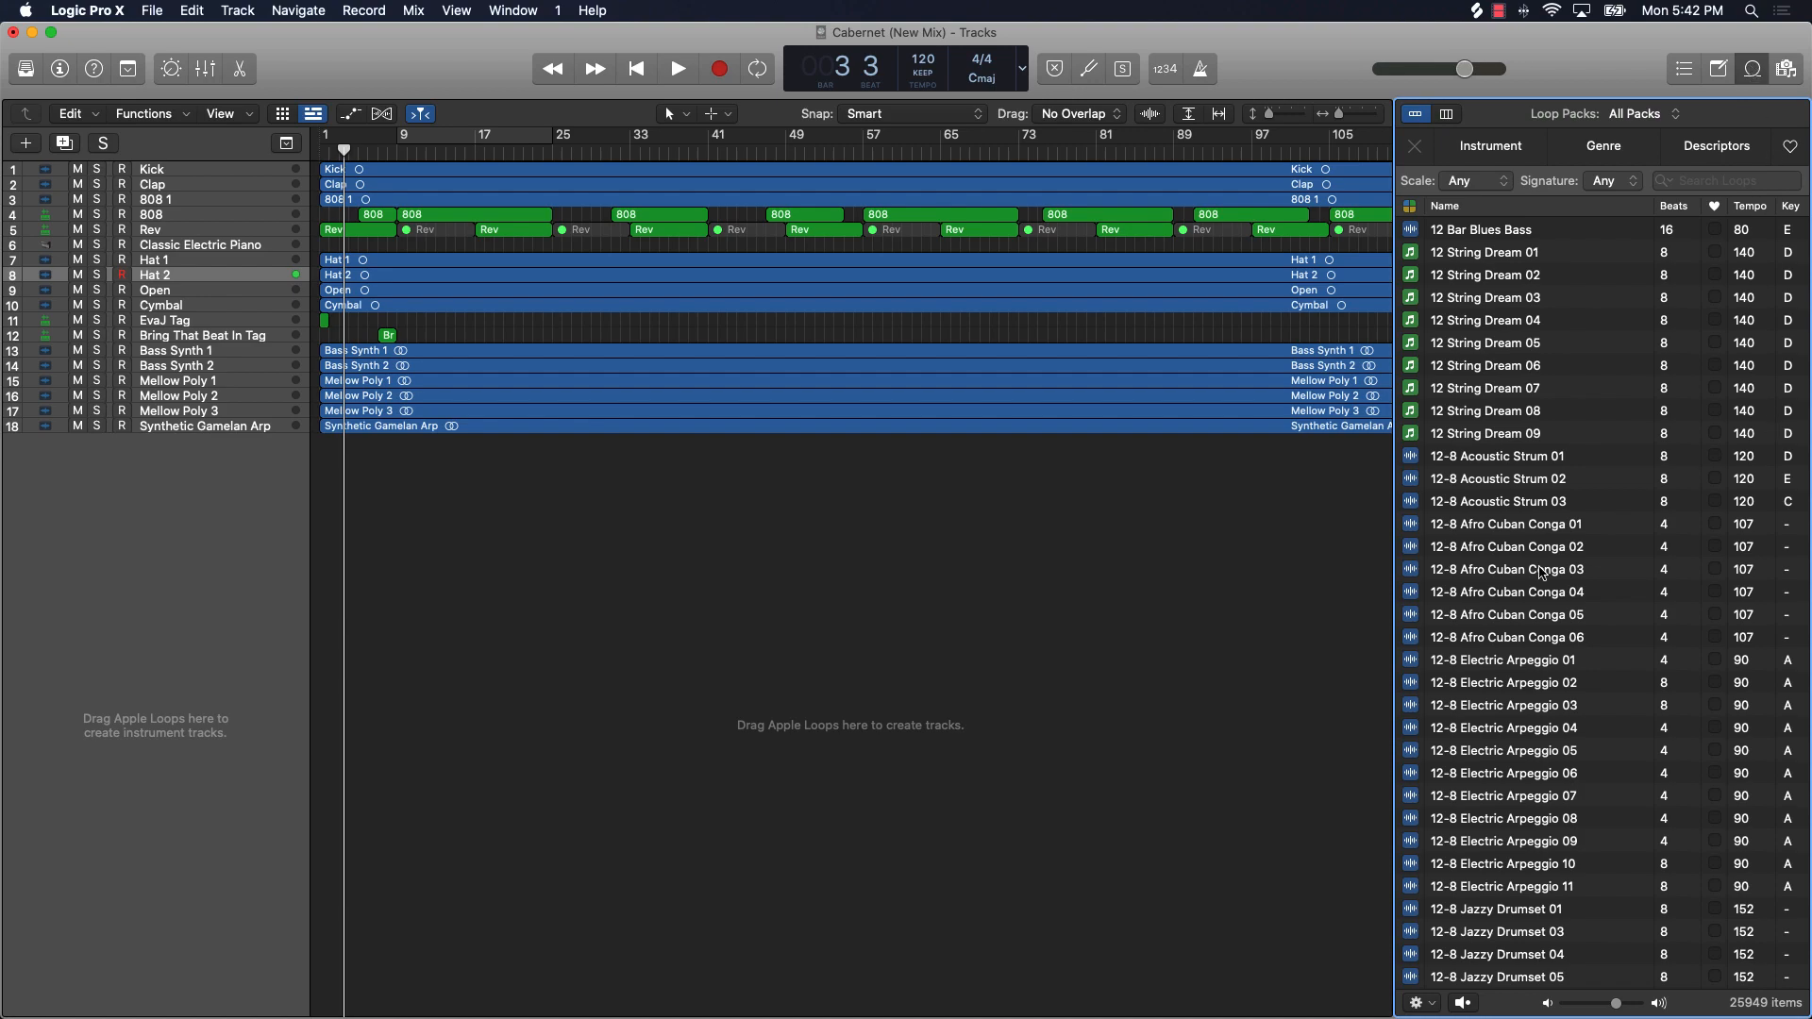
scroll(1541, 571, "down", 20)
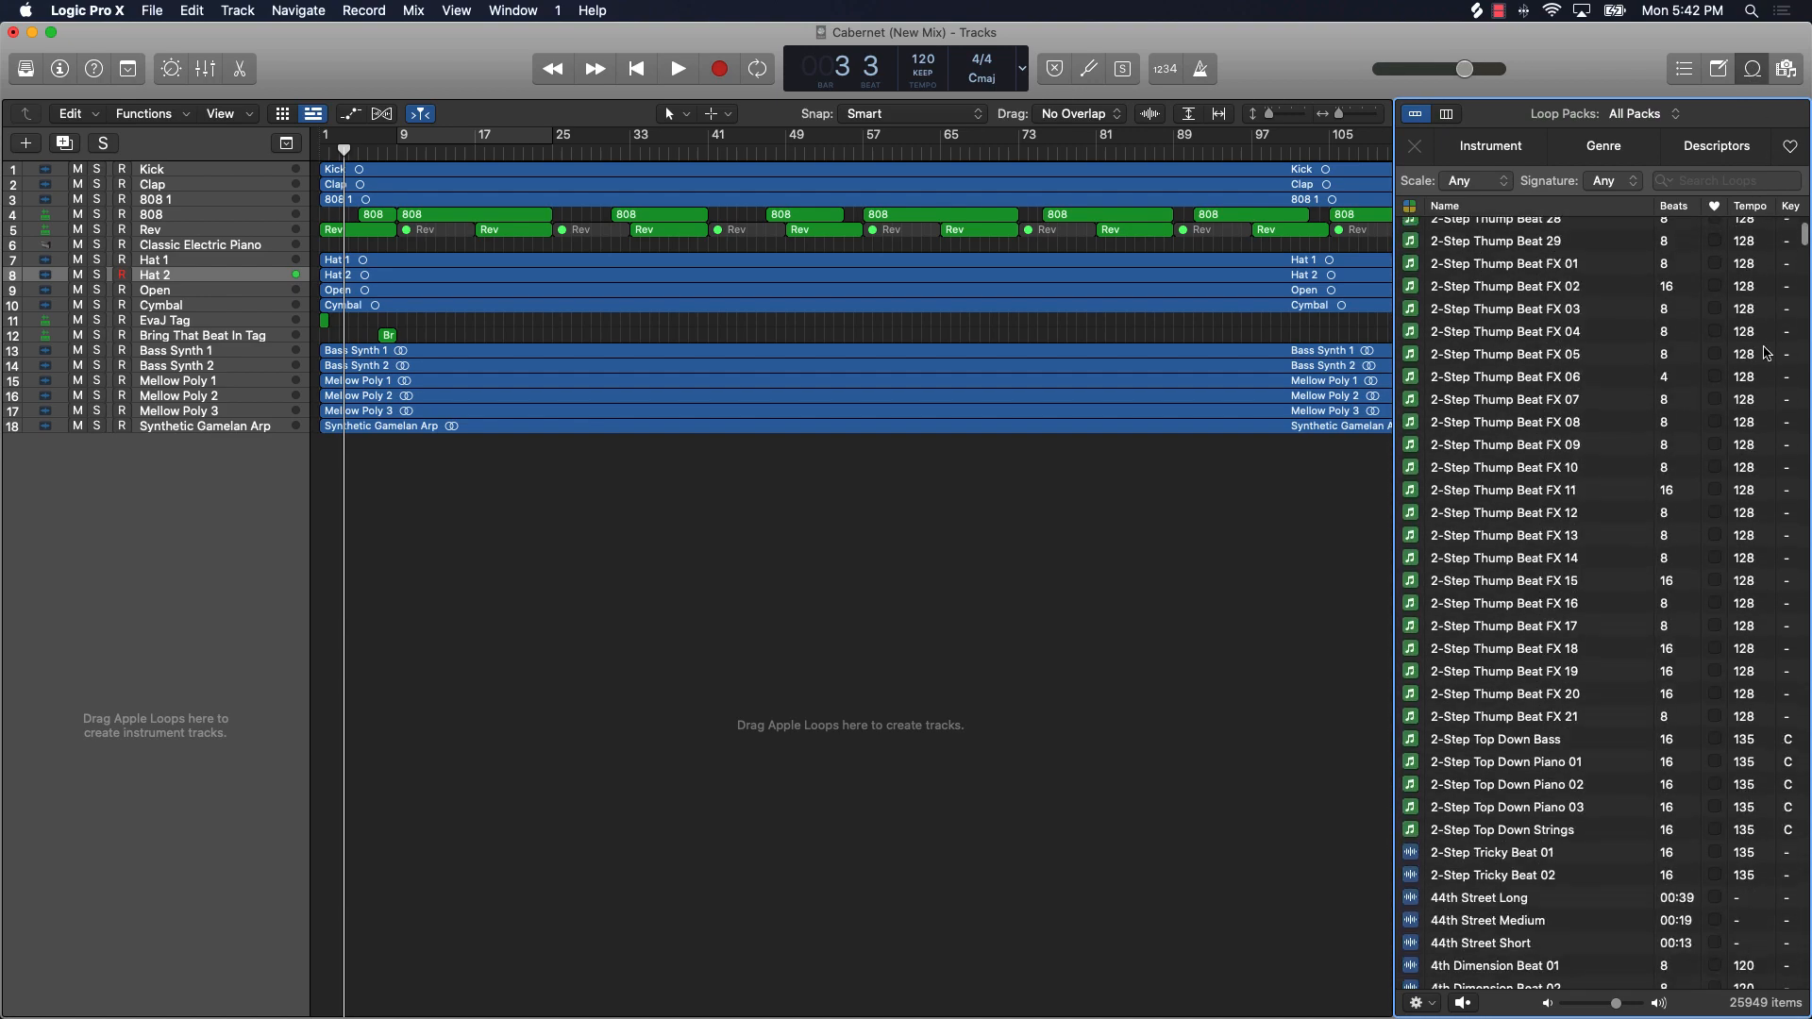
left_click_drag(1805, 241, 1804, 357)
left_click_drag(1710, 305, 1645, 15)
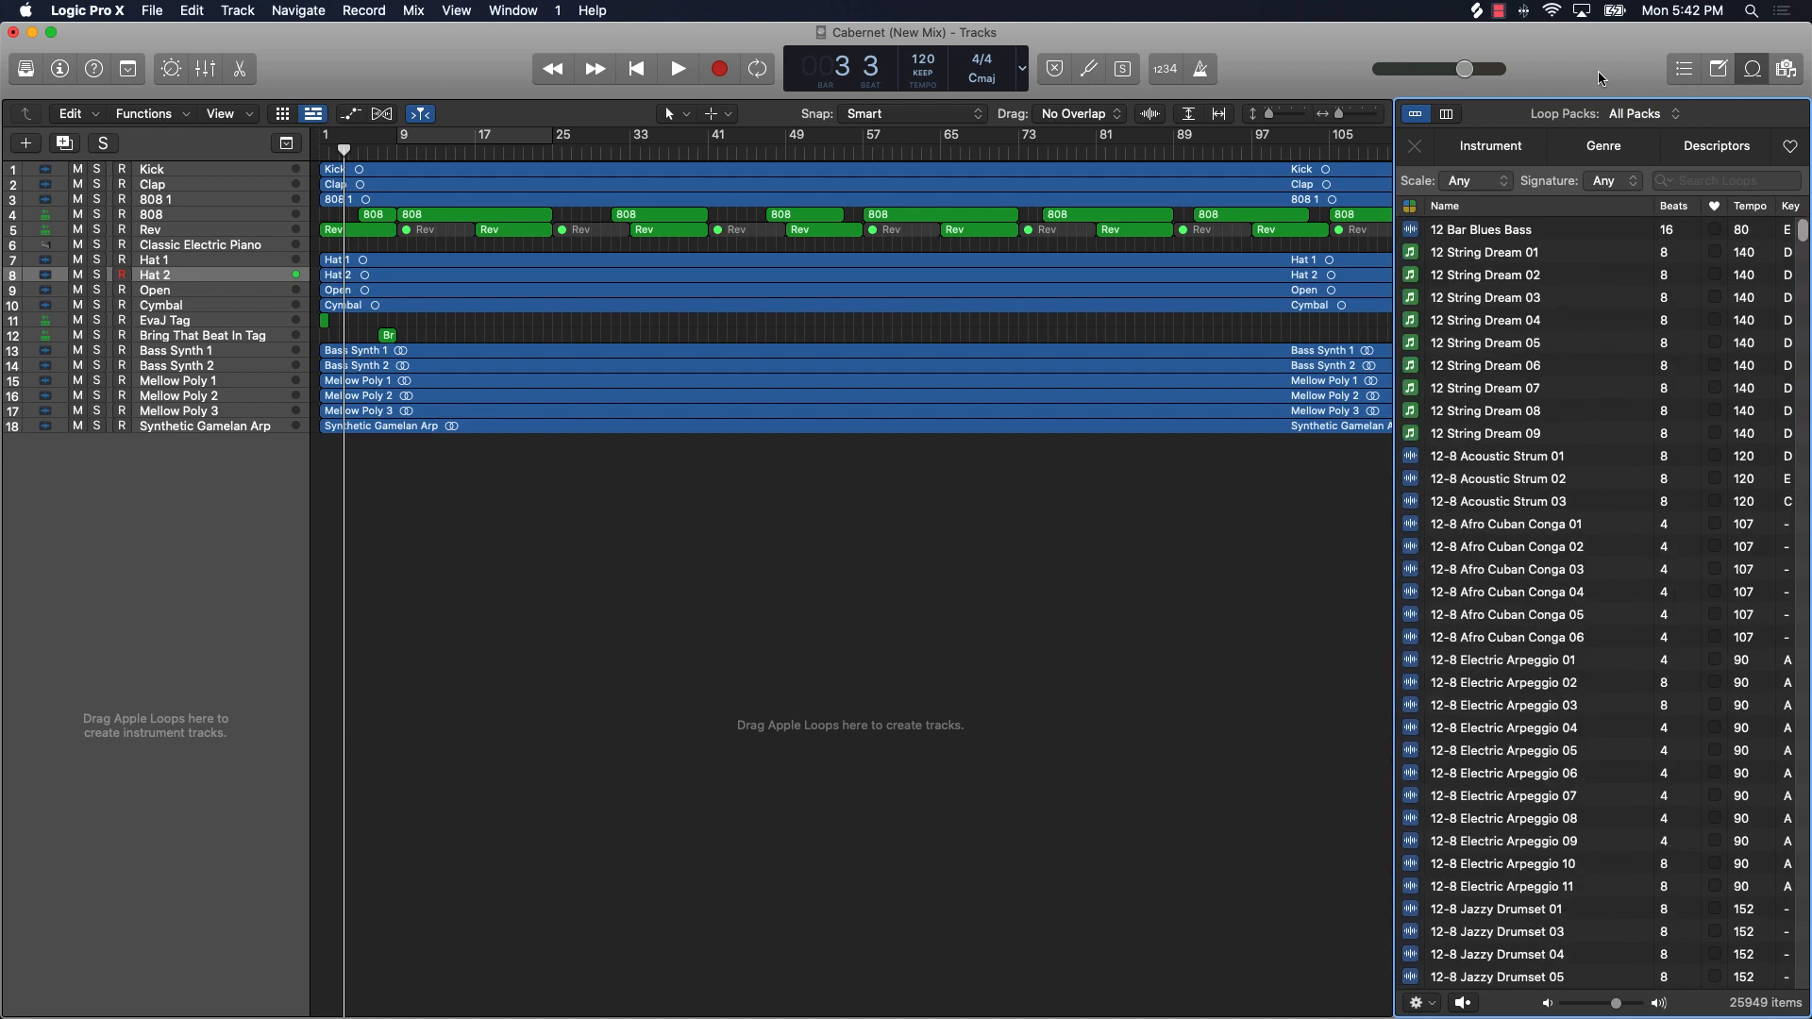
Step: Look through the Loop Browser's Instrument, Genre and Descriptors filter categories, ending on Instrument
left_click(1502, 153)
left_click(1603, 151)
left_click(1704, 149)
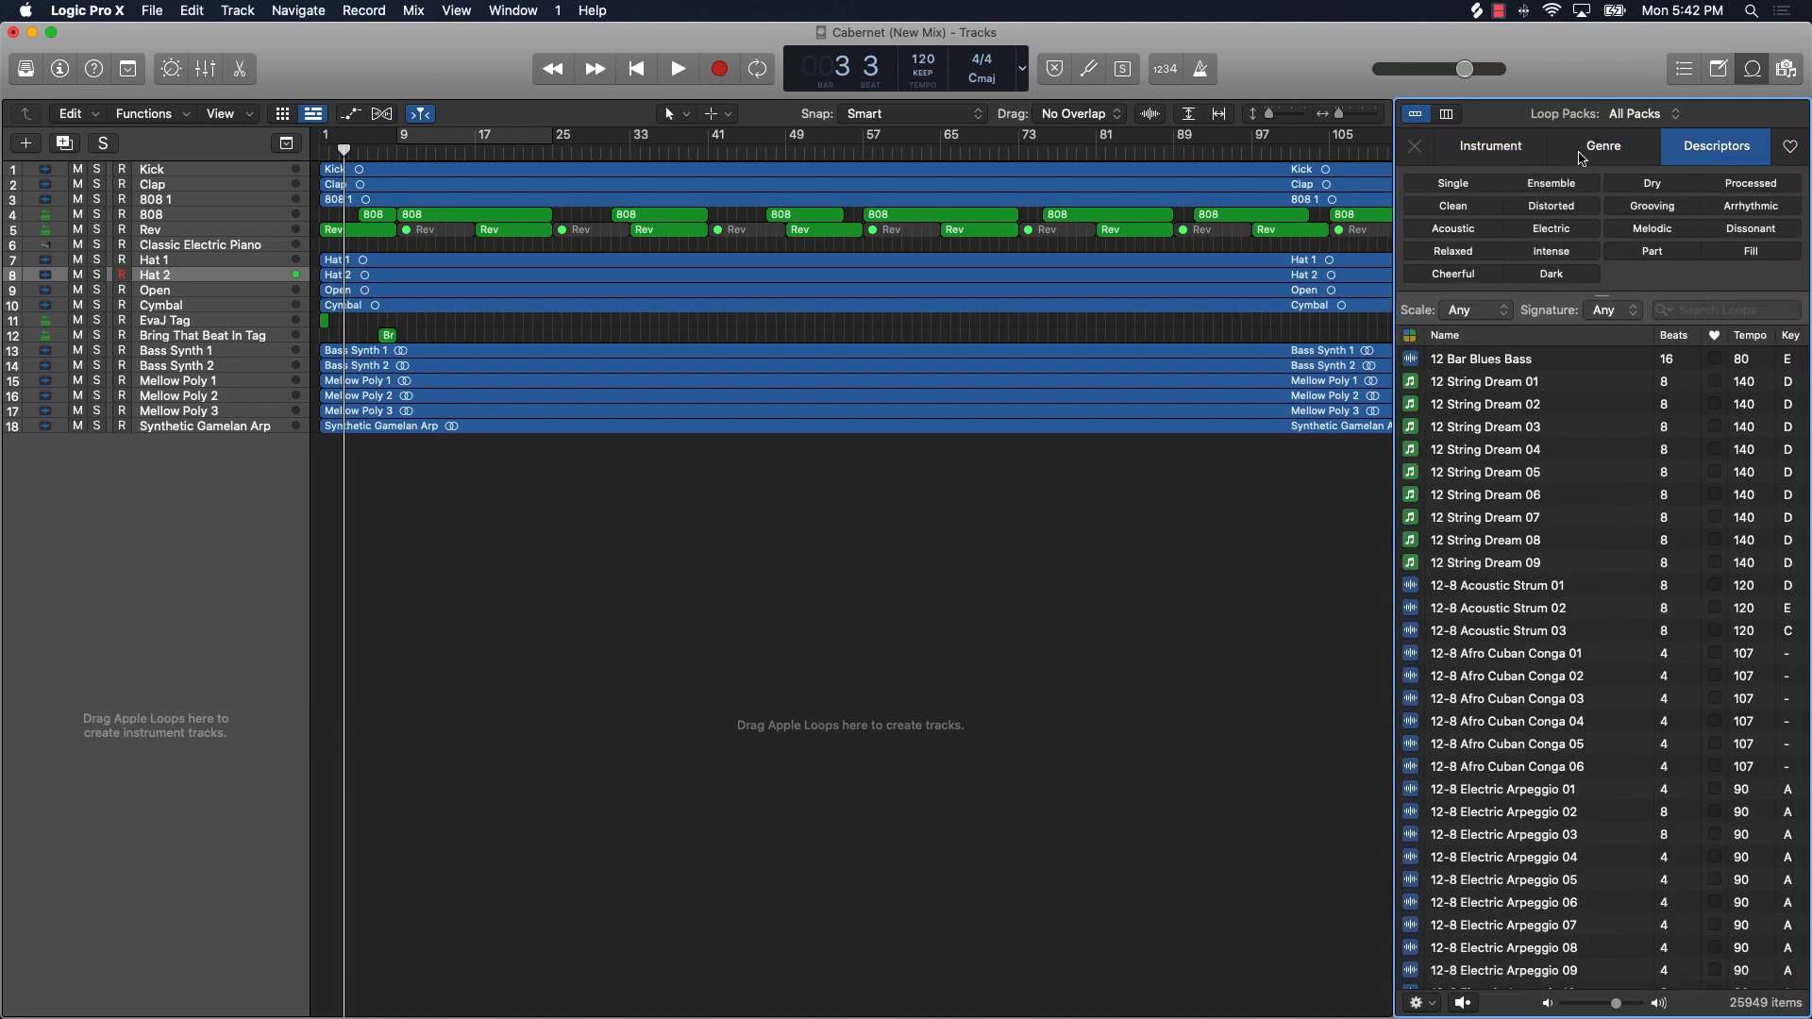
left_click(1582, 157)
left_click(1510, 151)
left_click(1604, 146)
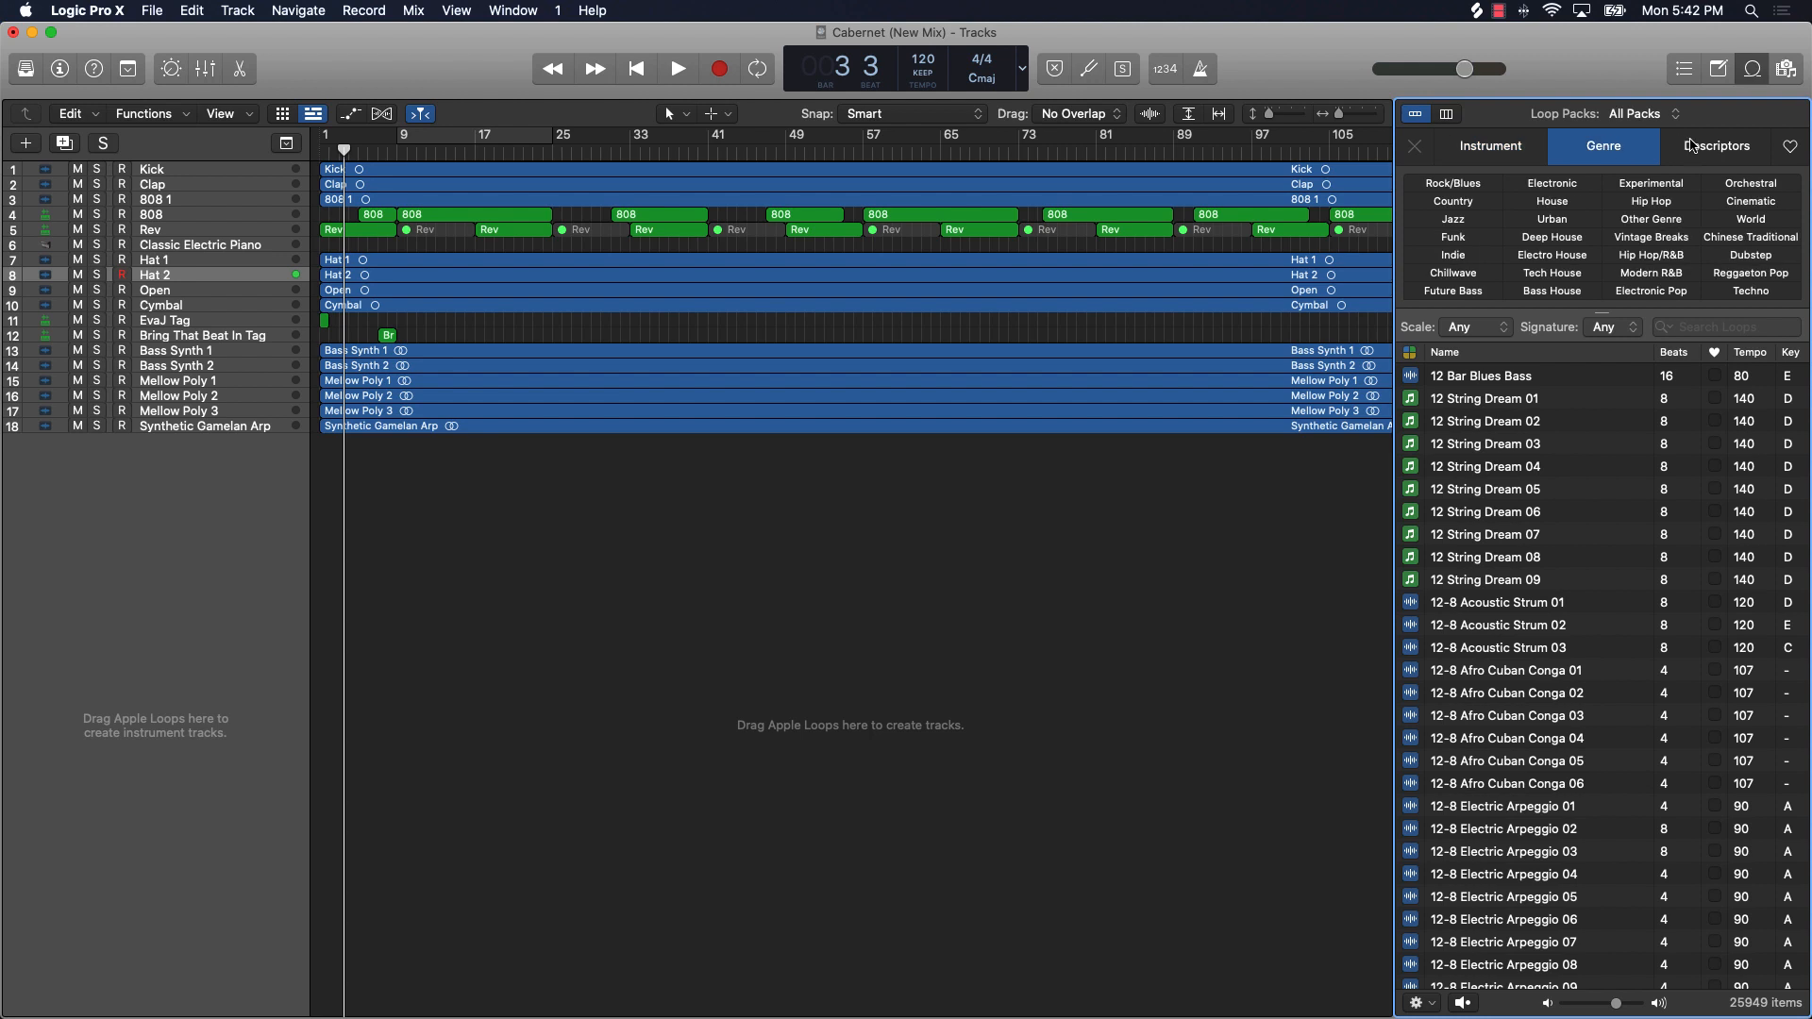
left_click(1692, 146)
left_click(1598, 153)
left_click(1512, 149)
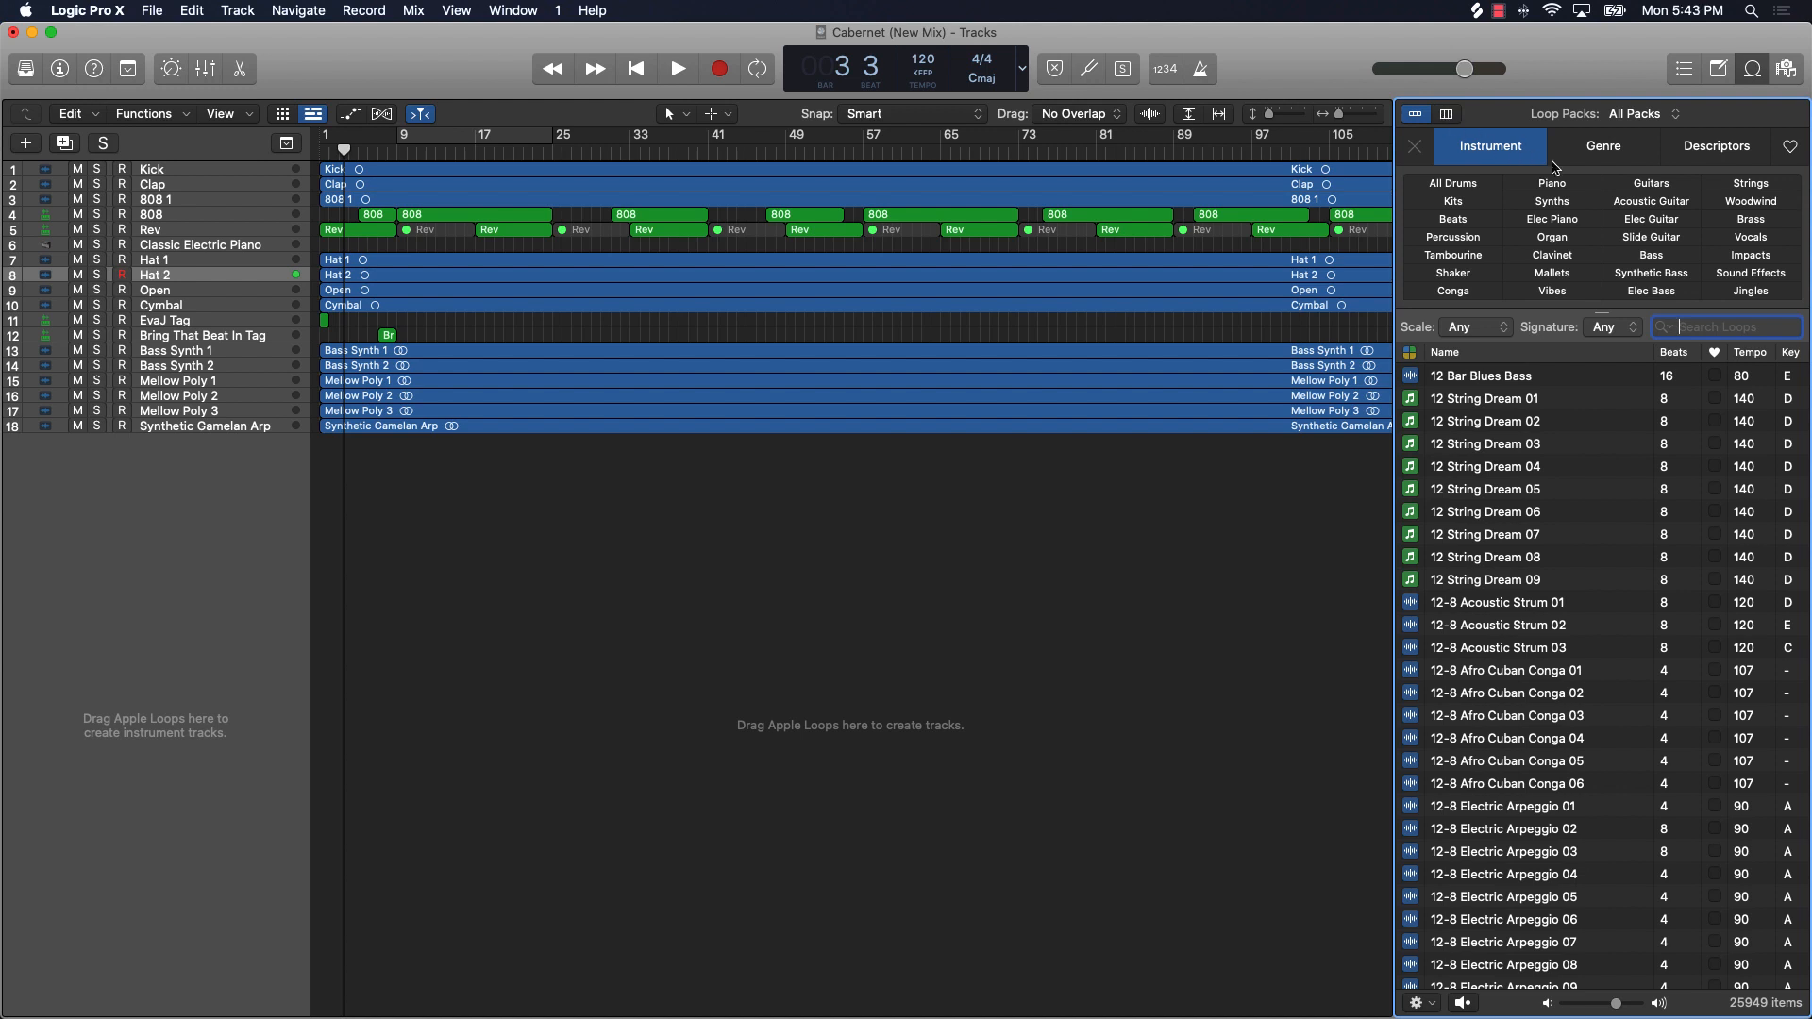
Step: Browse the project's audio files and the Desktop folder under All Files, highlight two video files, and close the browser
left_click(1787, 69)
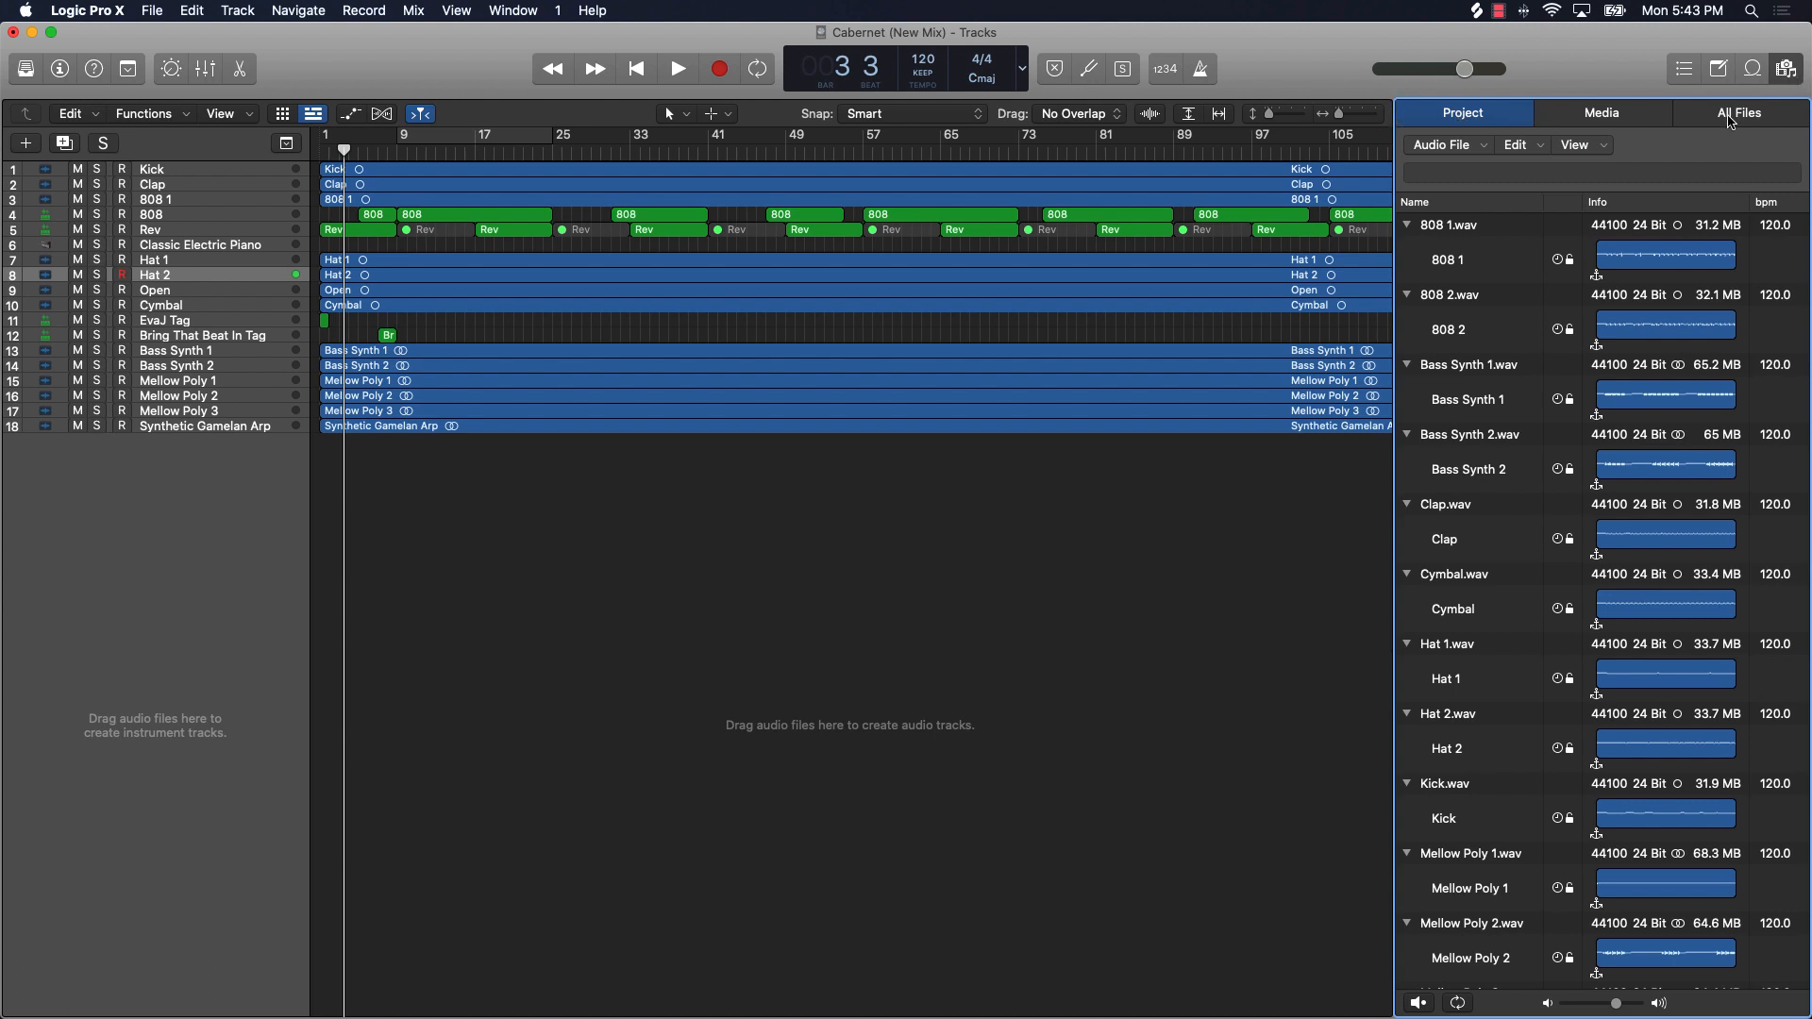
left_click(1743, 119)
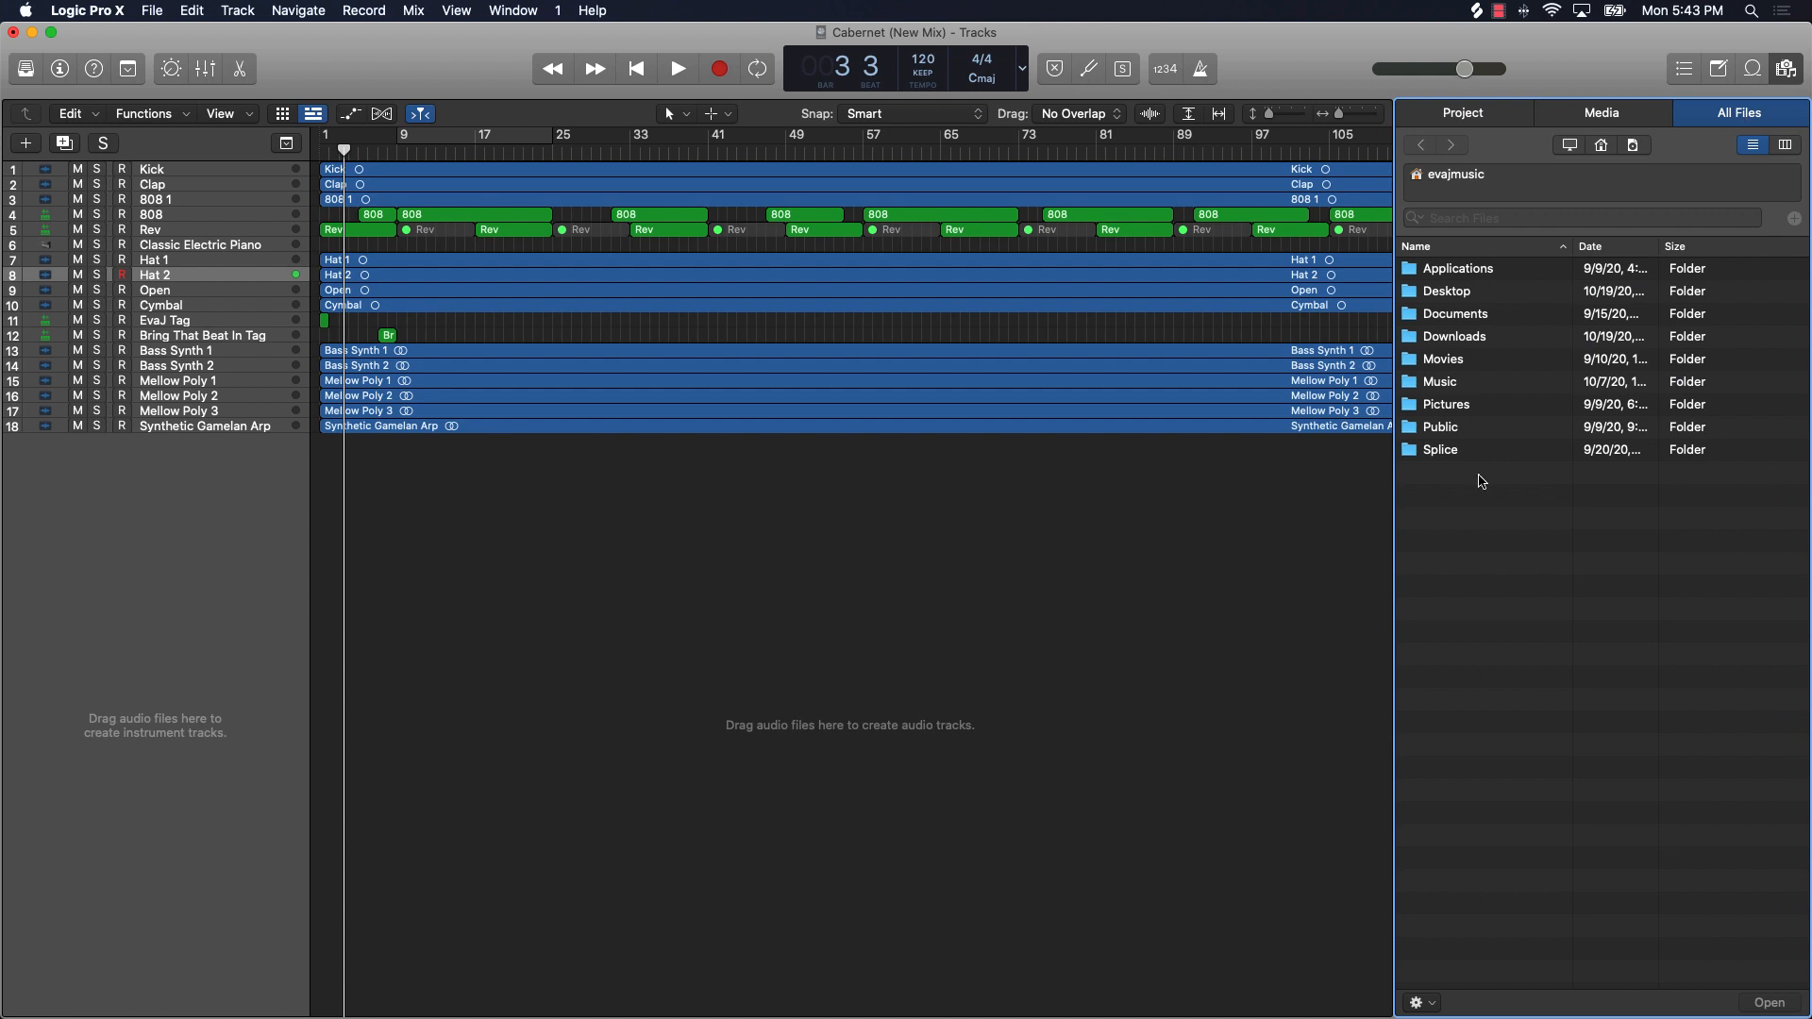
left_click(1426, 293)
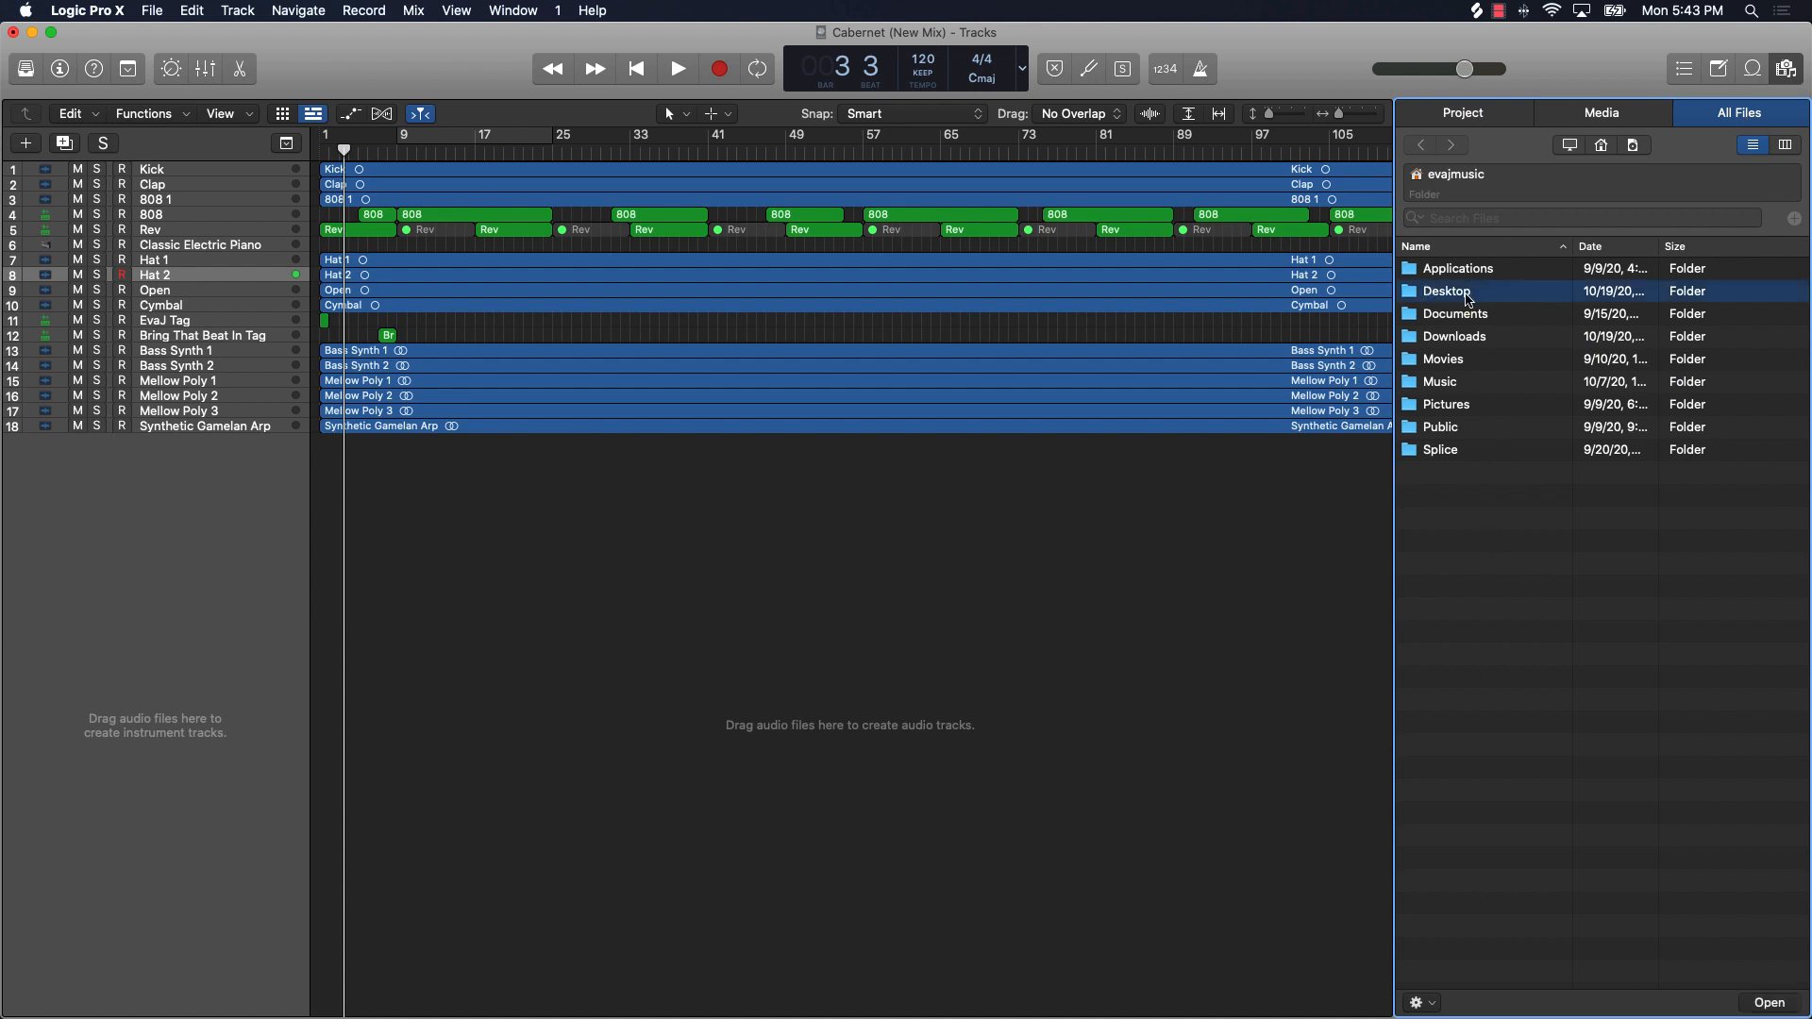
double_click(1467, 300)
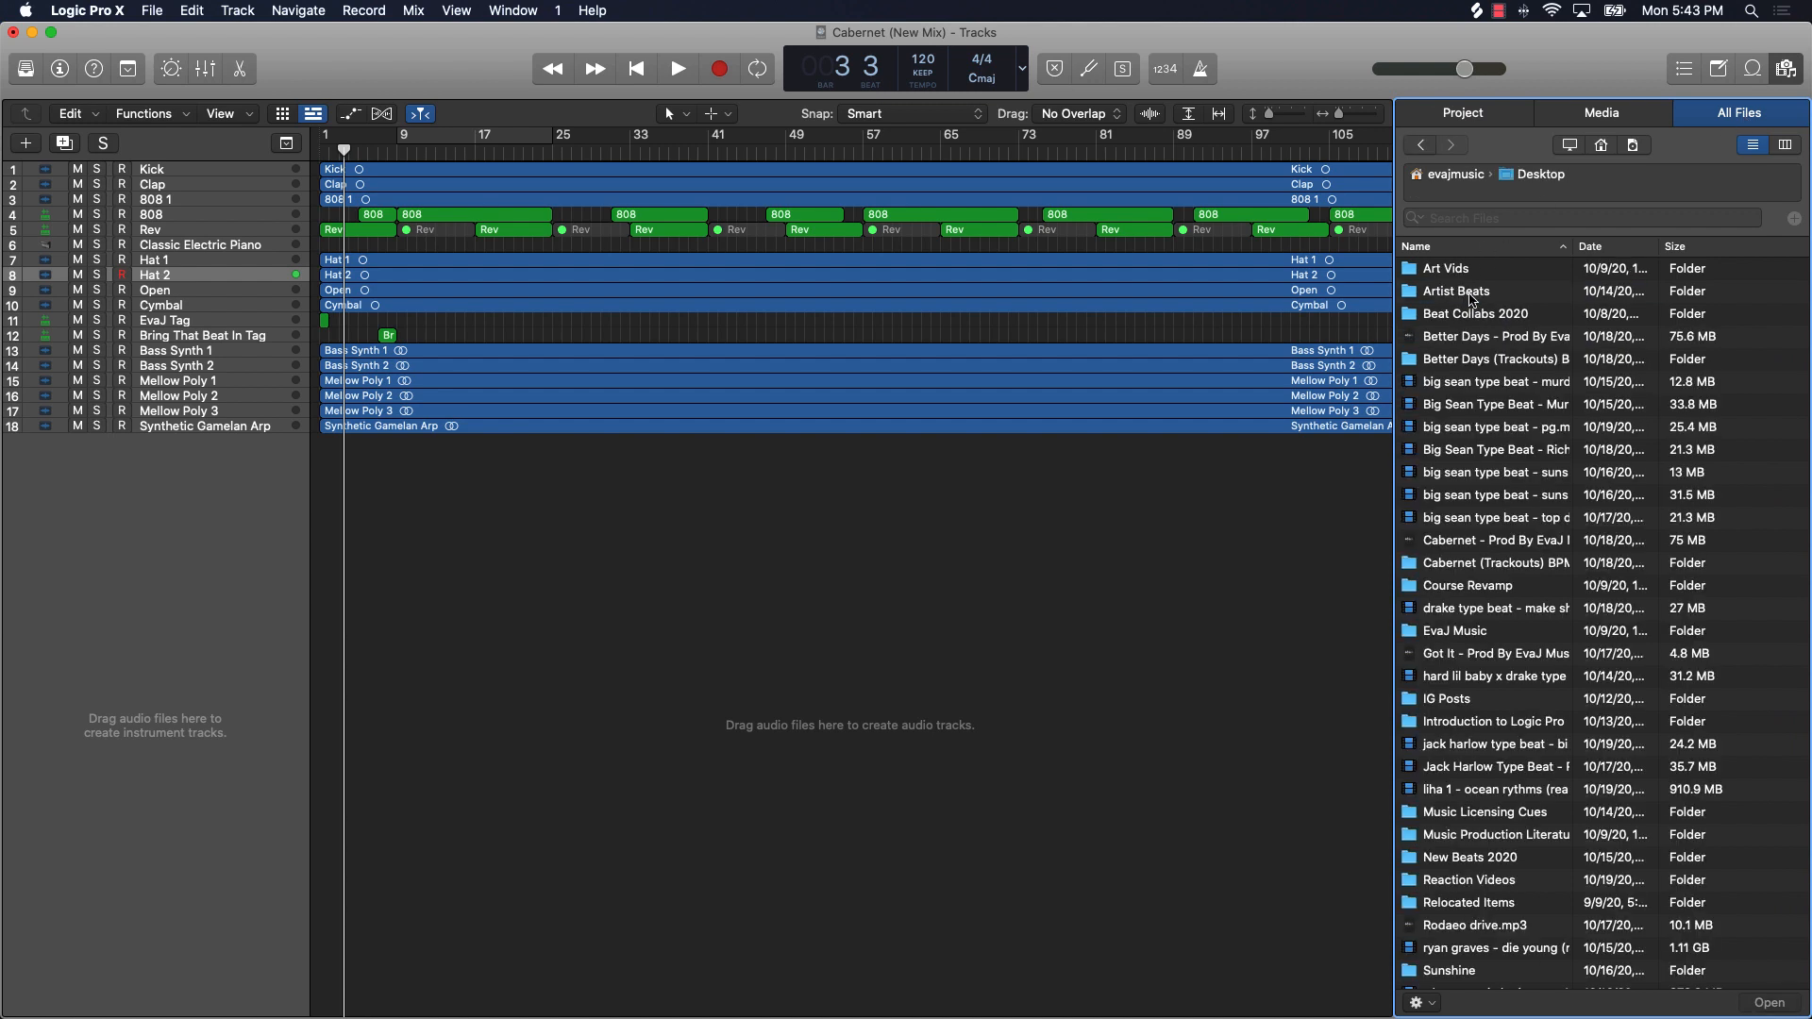
left_click(1521, 413)
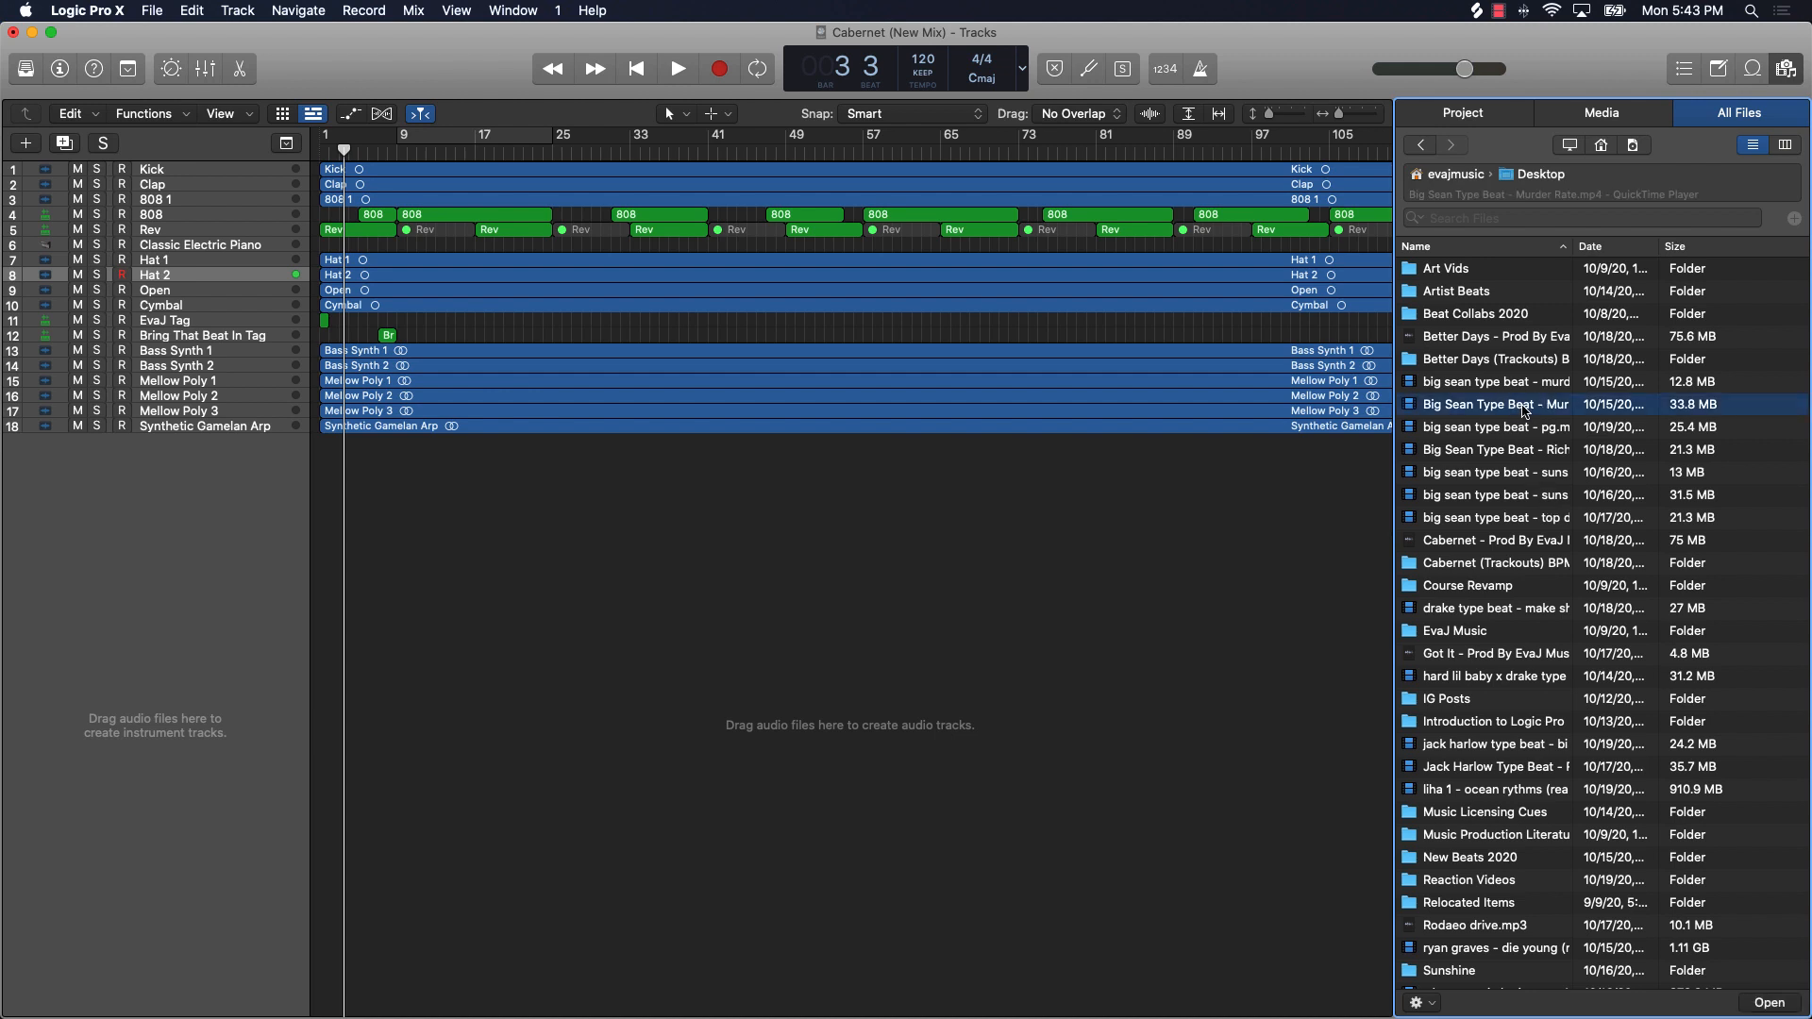
left_click(1476, 477)
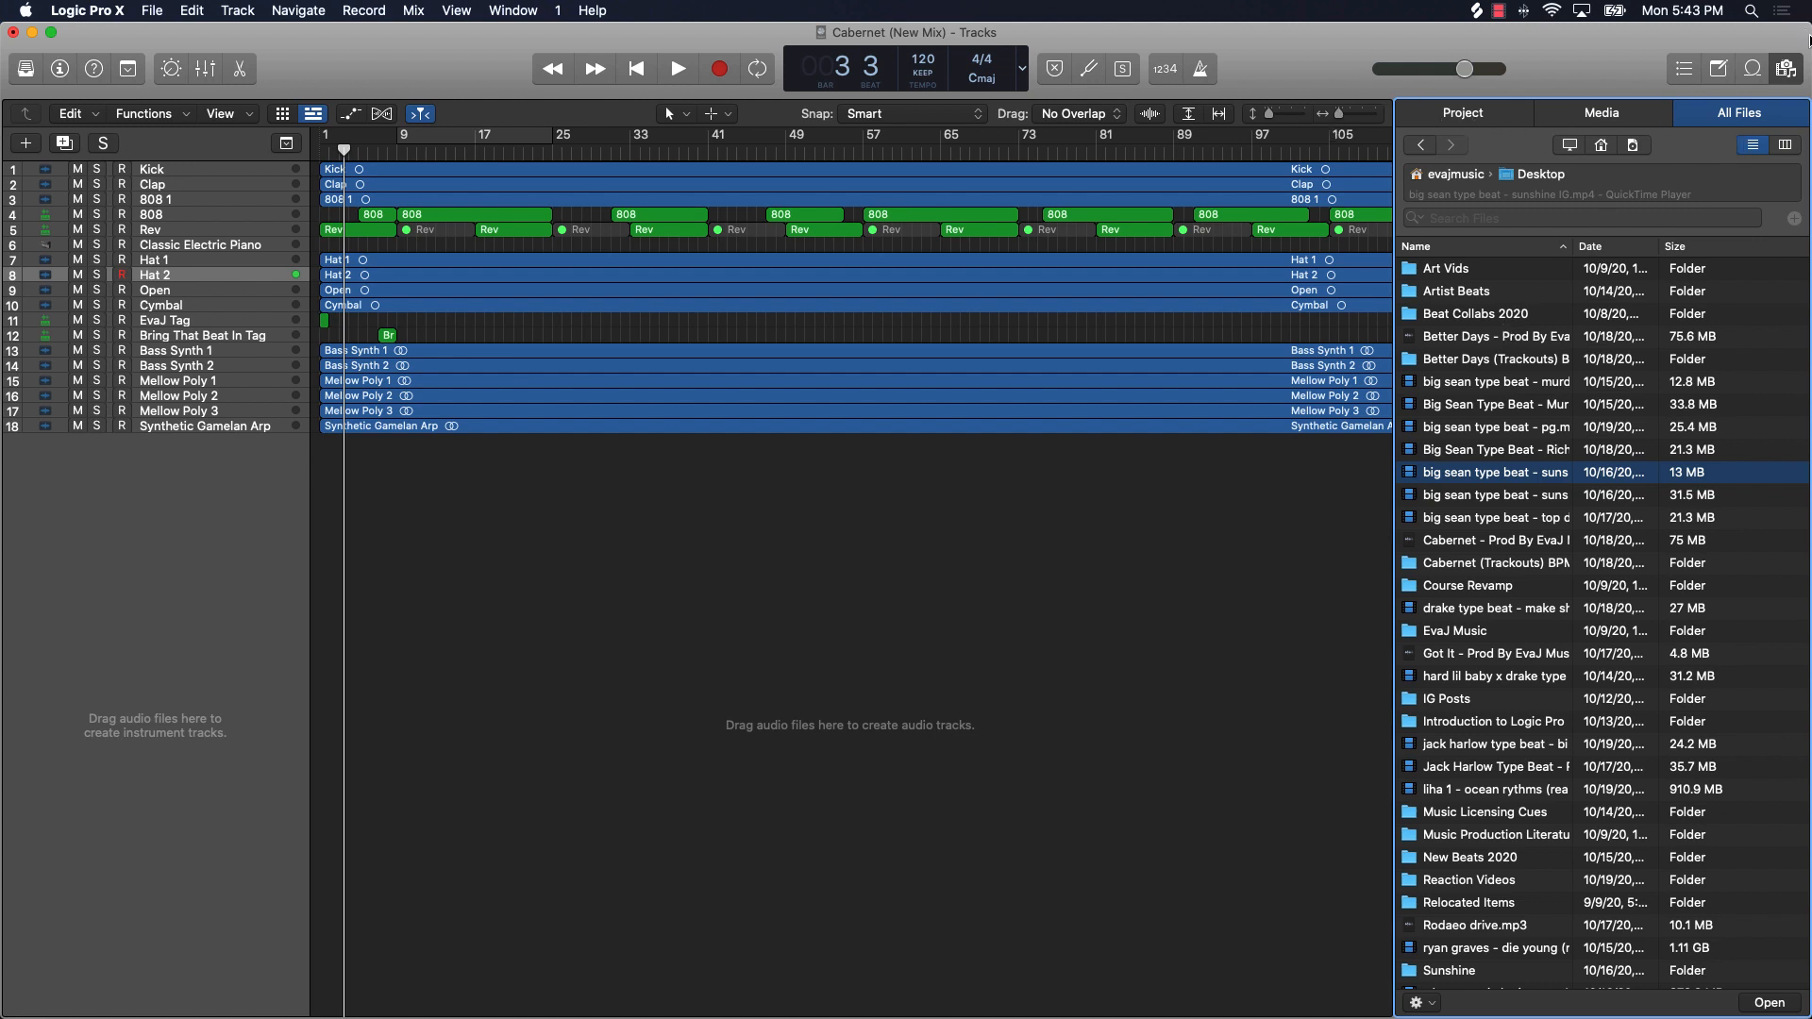
left_click(1786, 67)
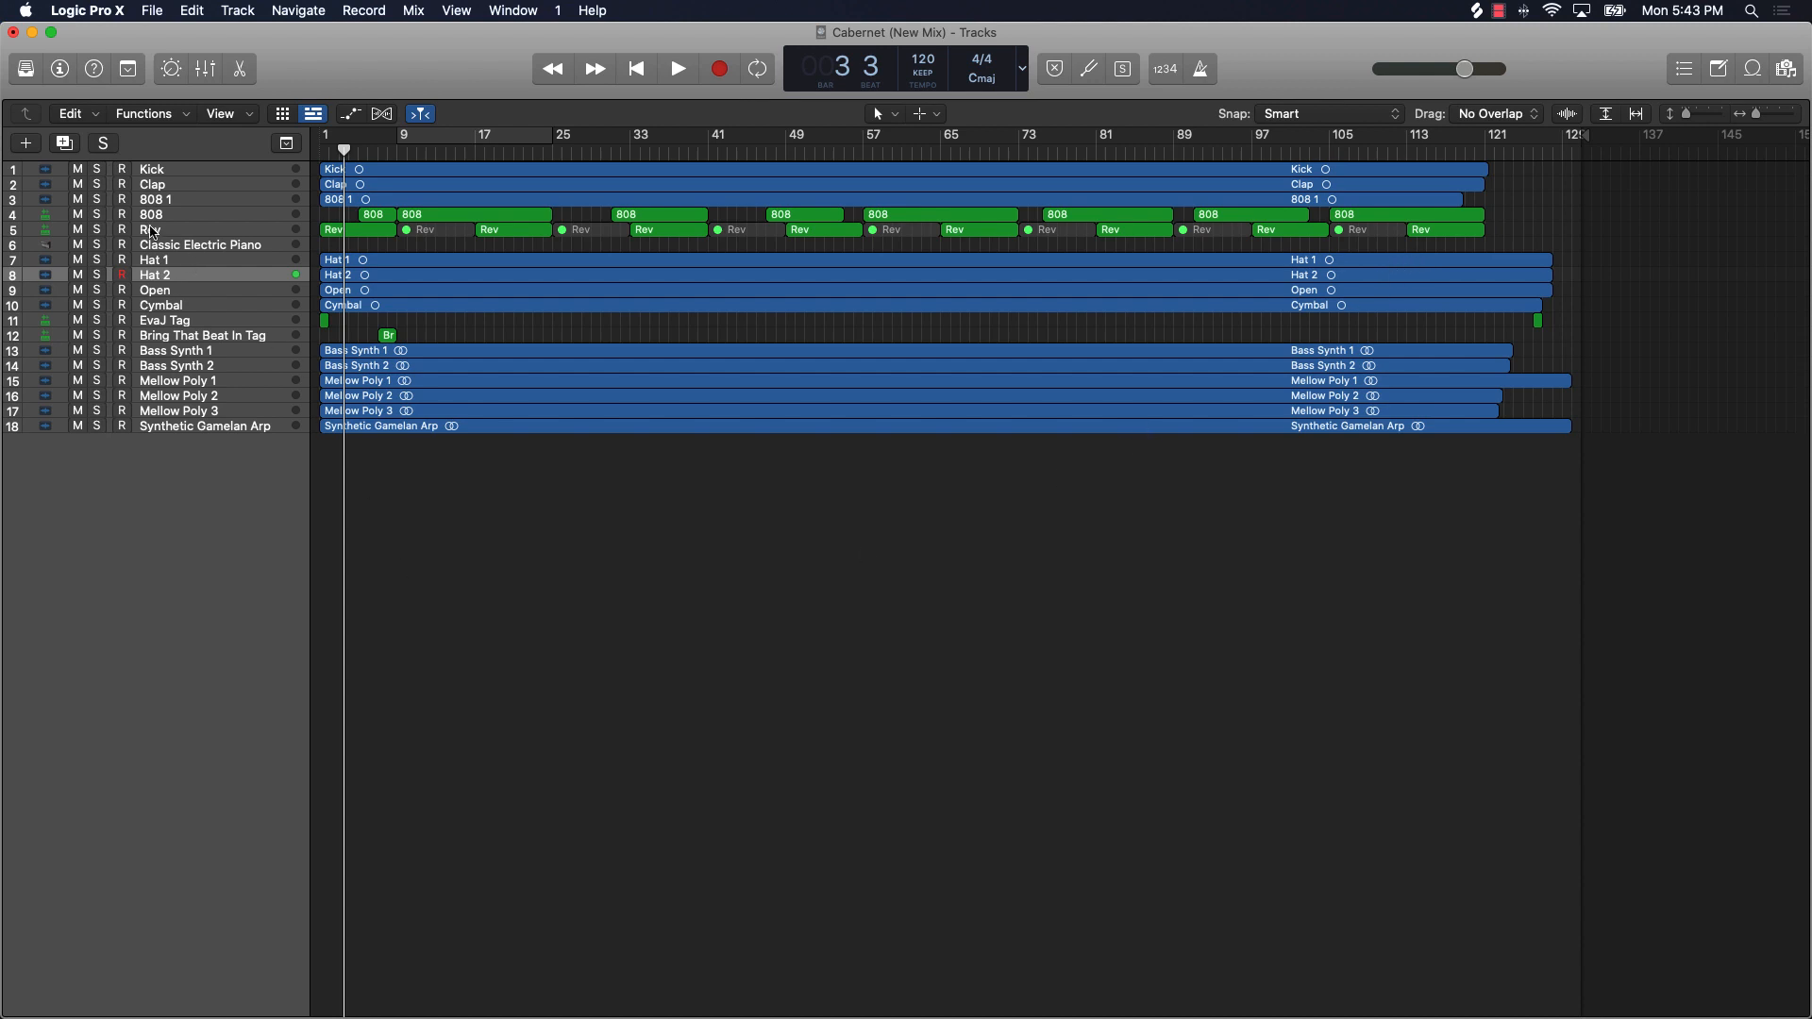
Step: Create one audio track below Hat 2 with audio input Input 1 and audio output Output 1 + 2
left_click(26, 142)
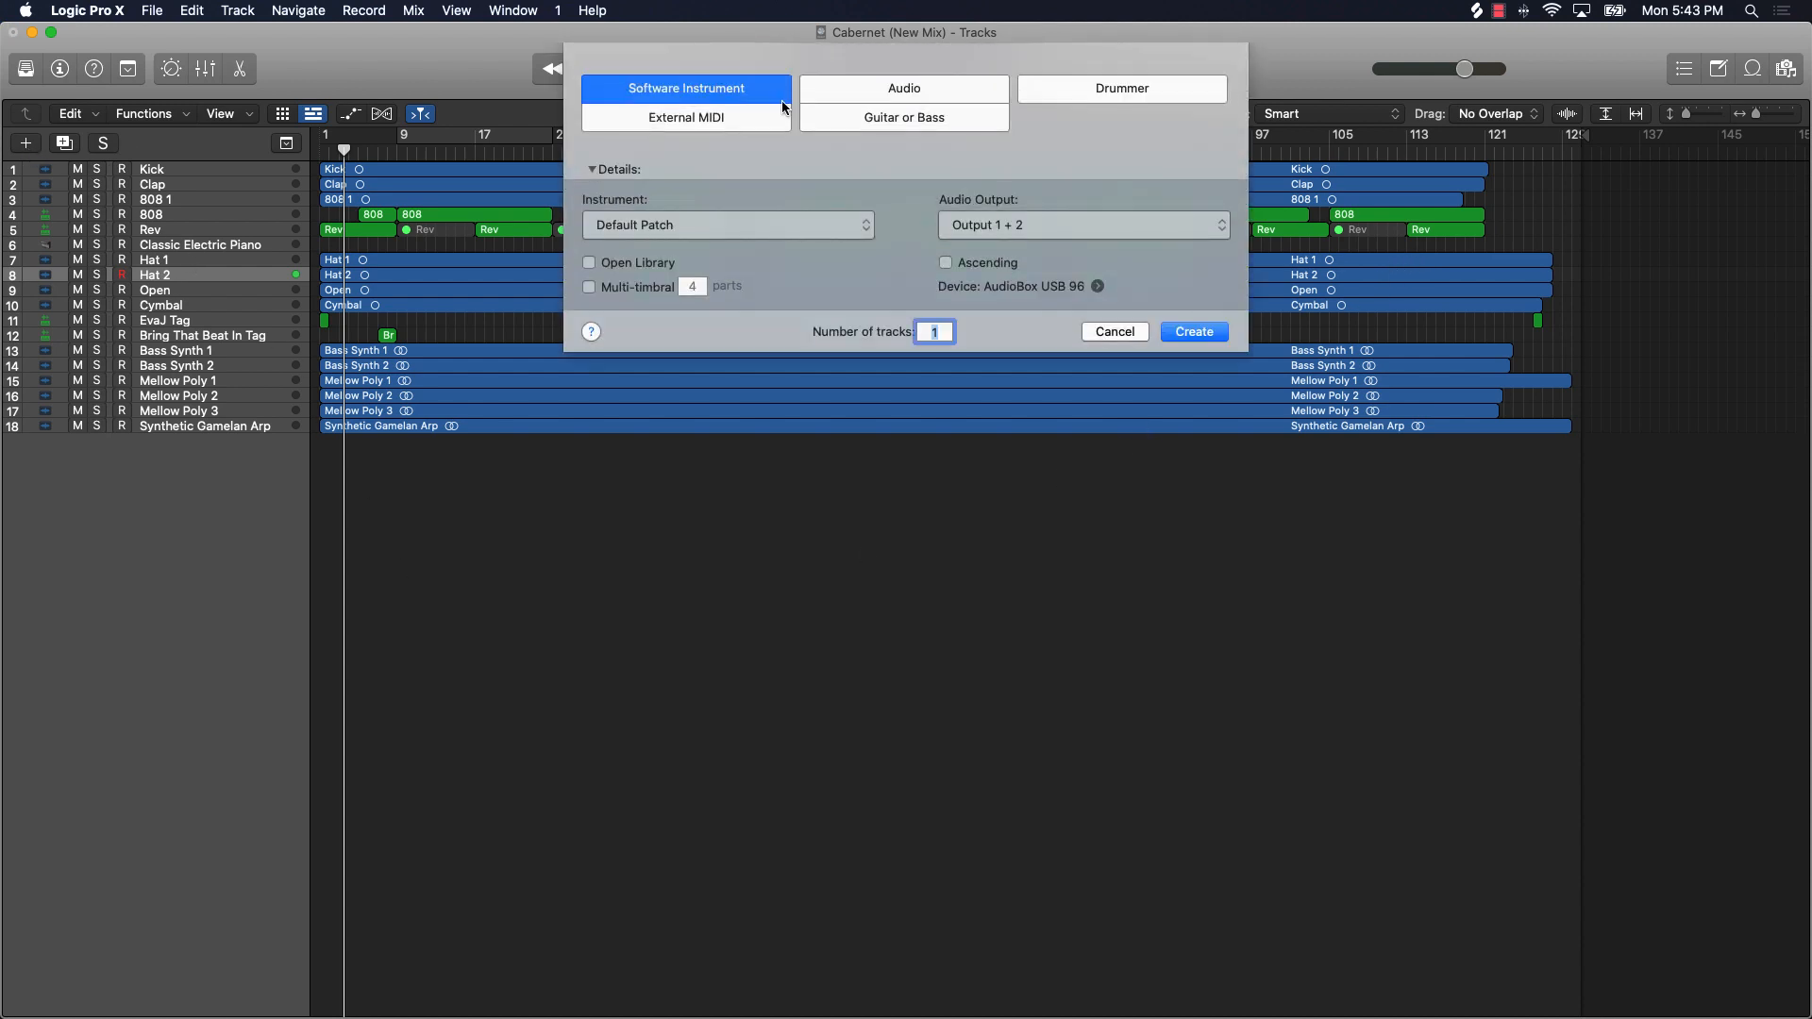
left_click(900, 89)
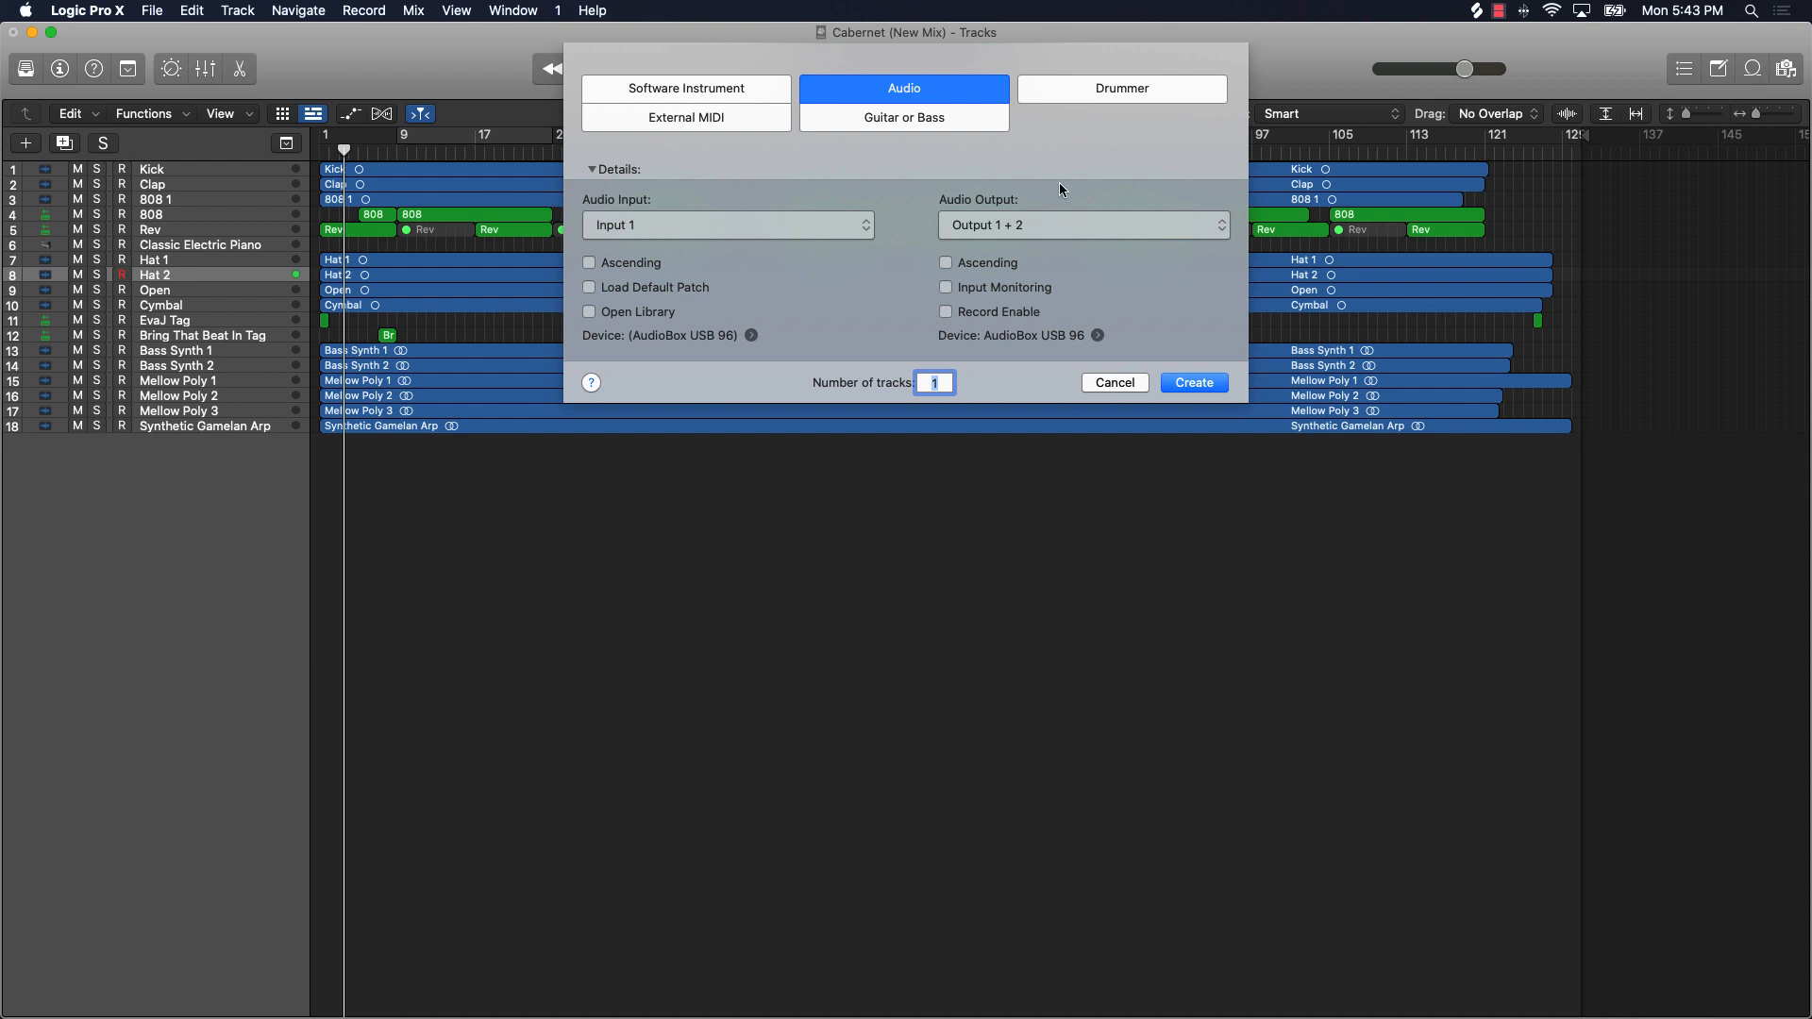
left_click(645, 236)
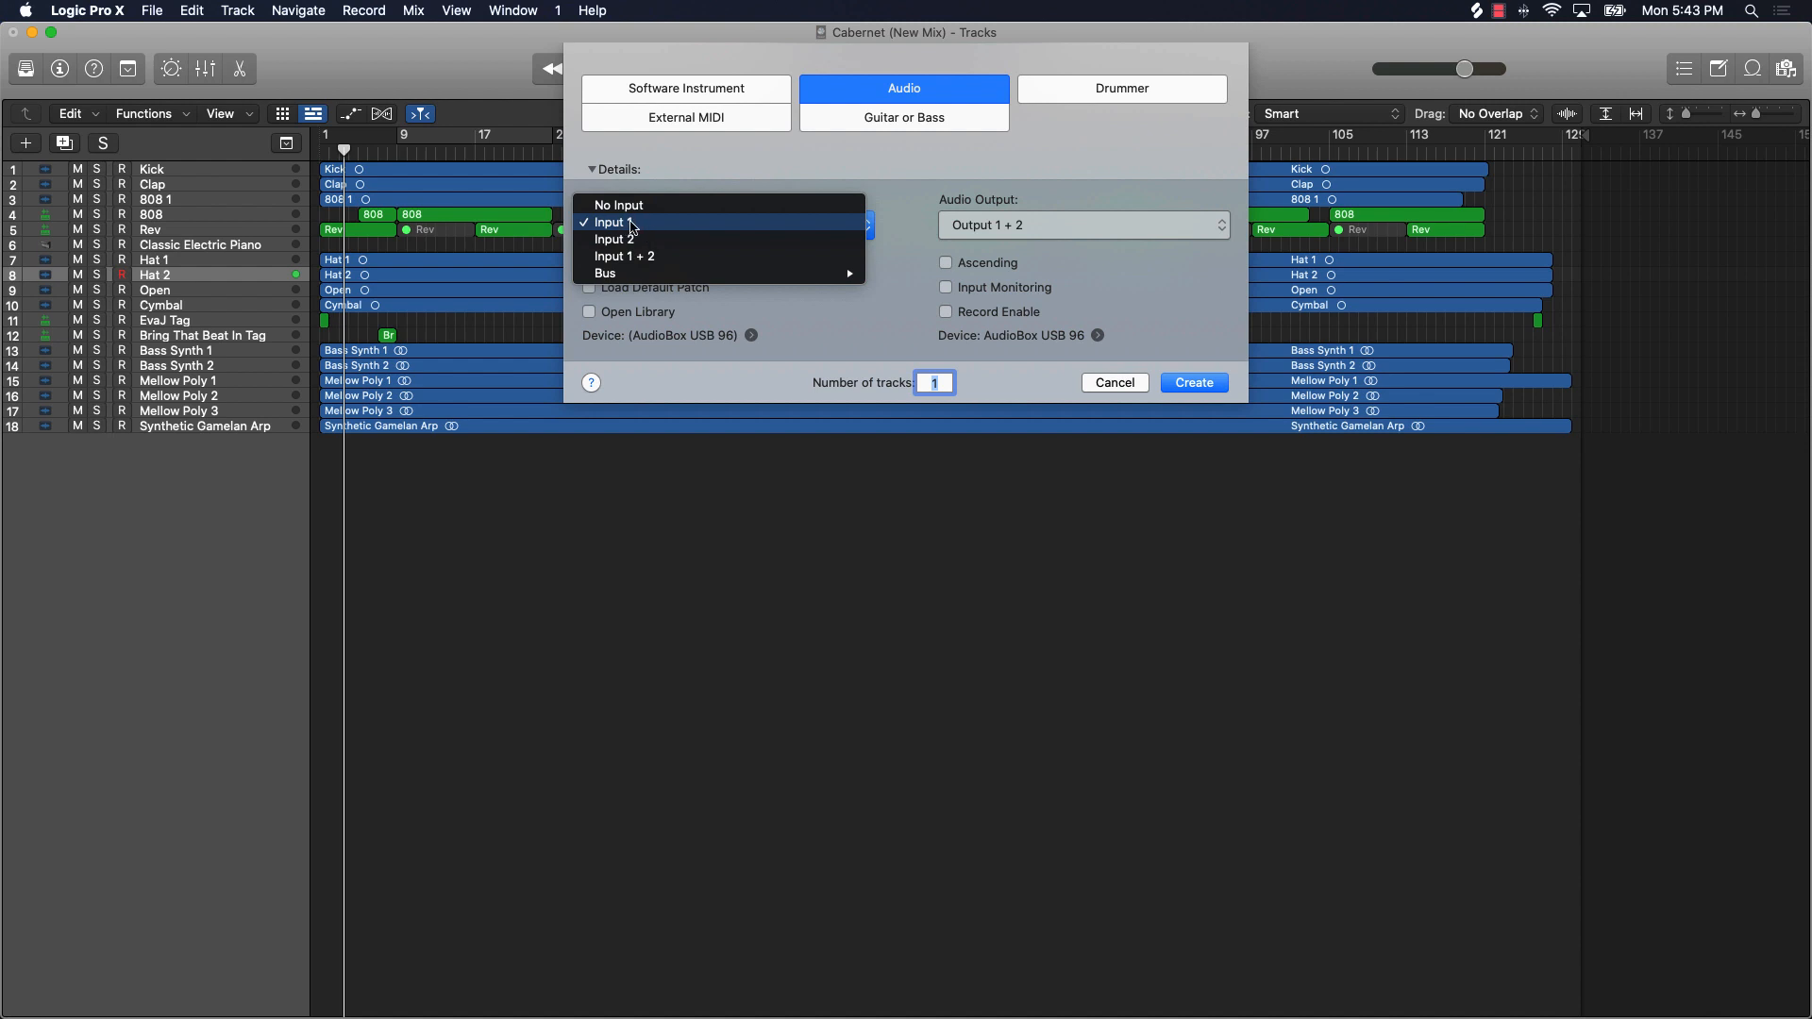
left_click(656, 223)
left_click(660, 173)
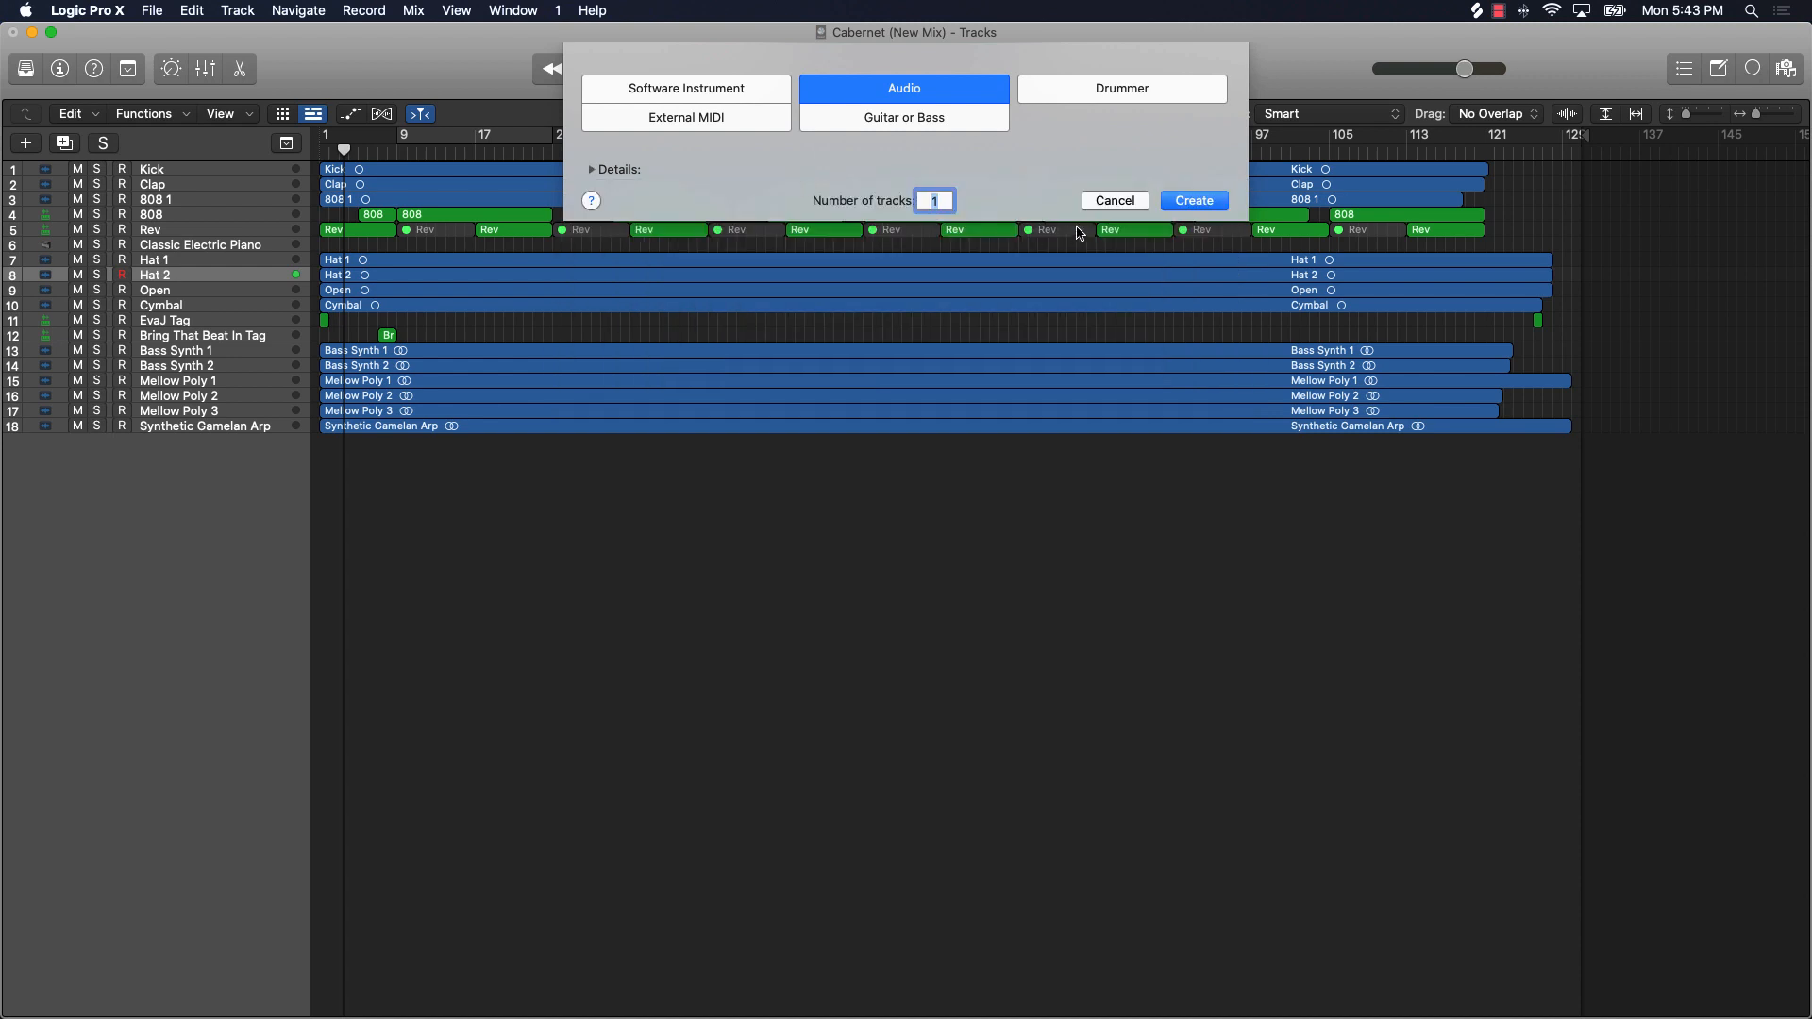
left_click(594, 169)
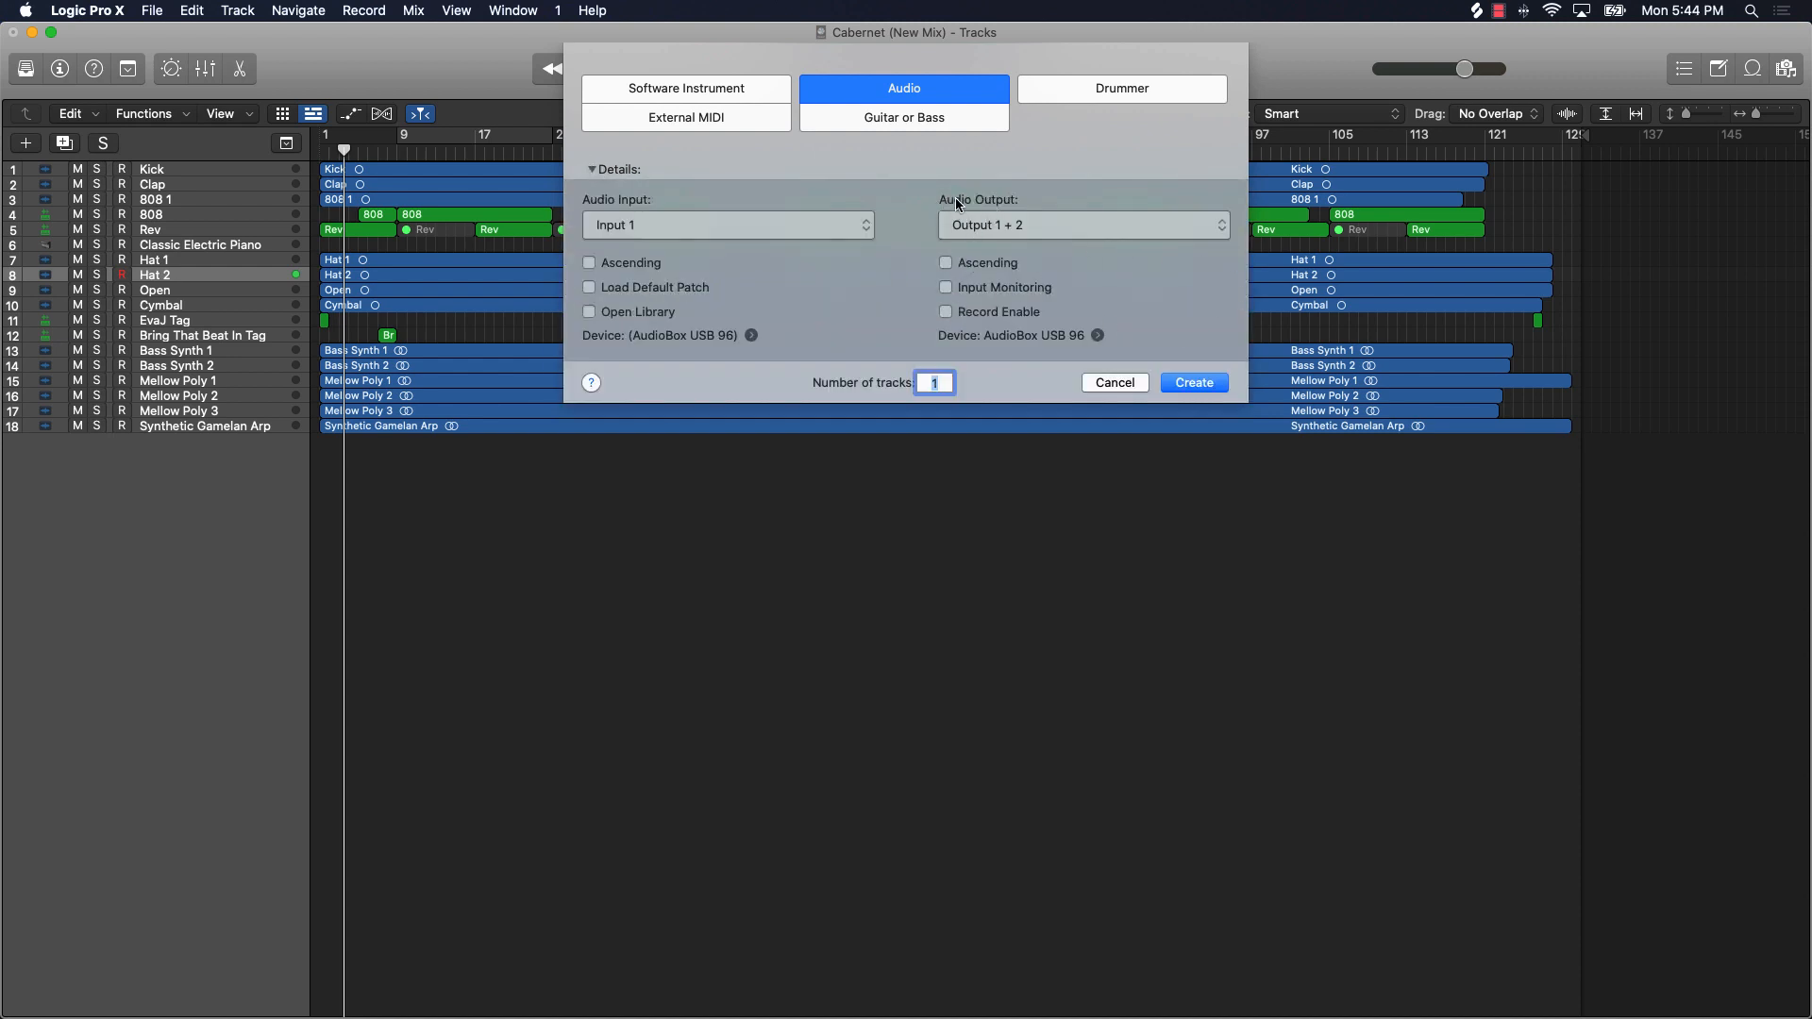
left_click(1051, 230)
left_click(1050, 247)
left_click(1199, 384)
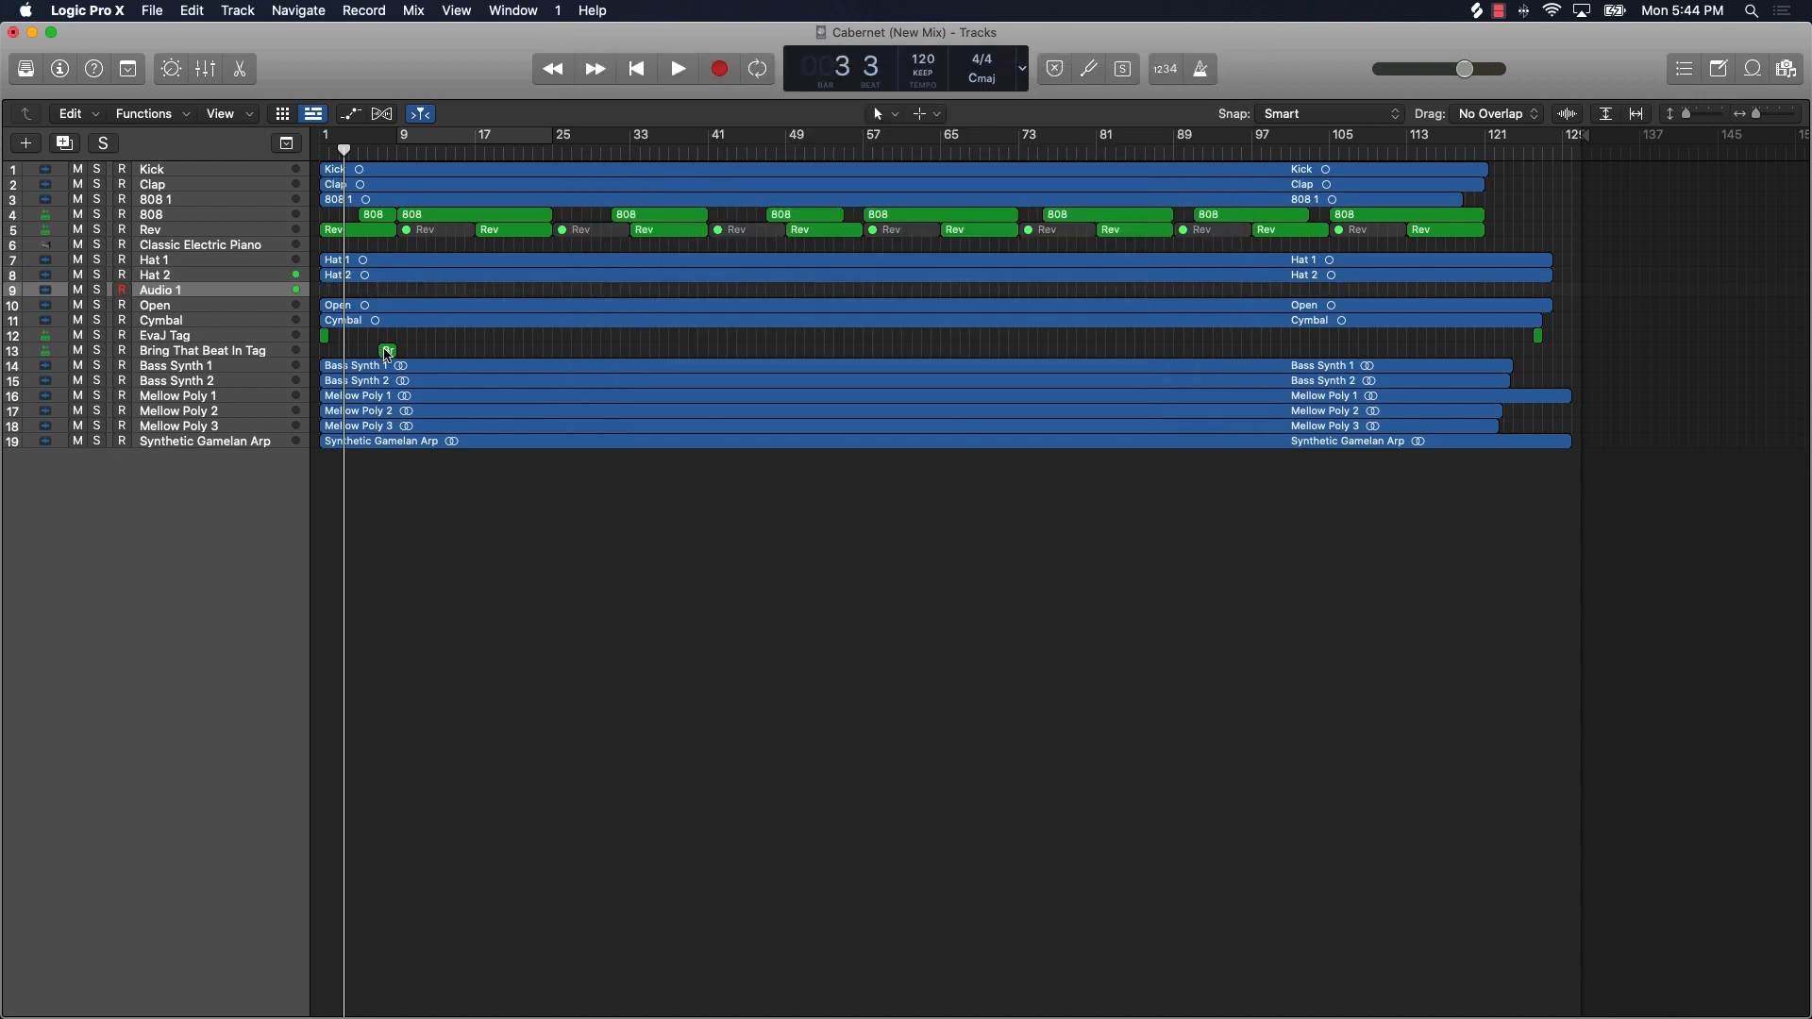
Step: Show the Inspector and mute the Audio 1 track from its channel strip, keeping that track selected
left_click(59, 69)
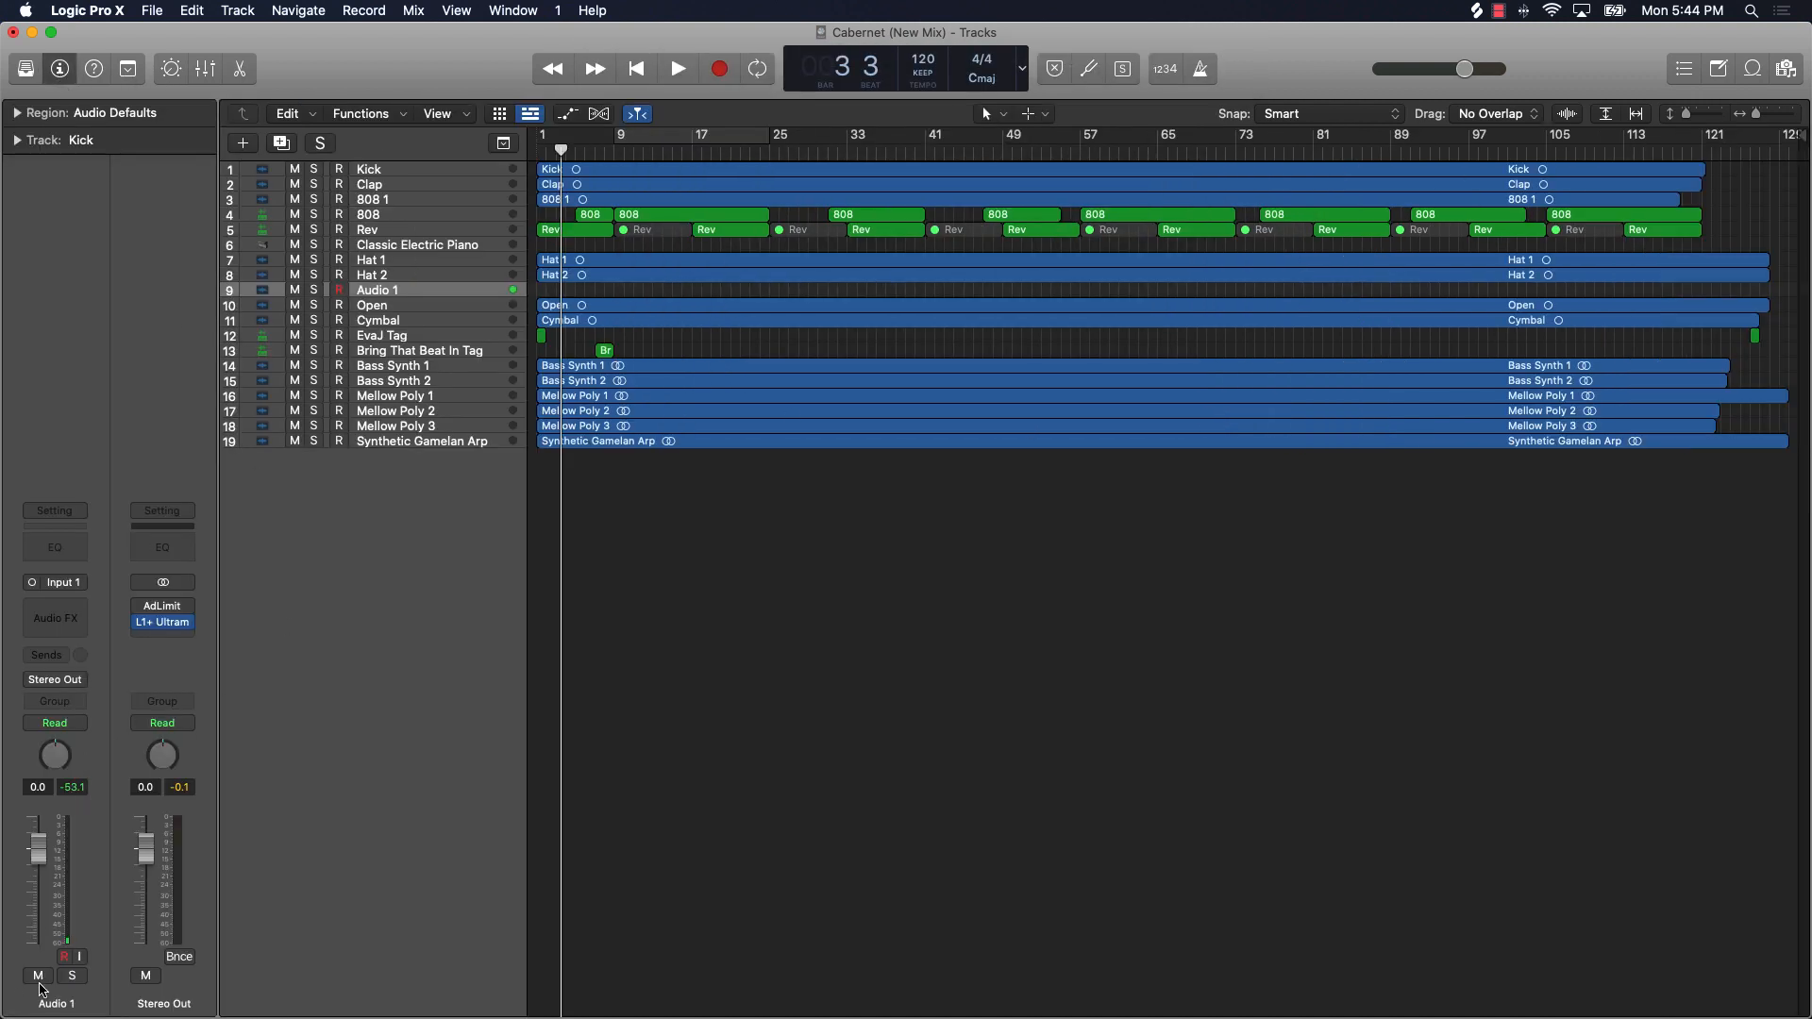
left_click(38, 976)
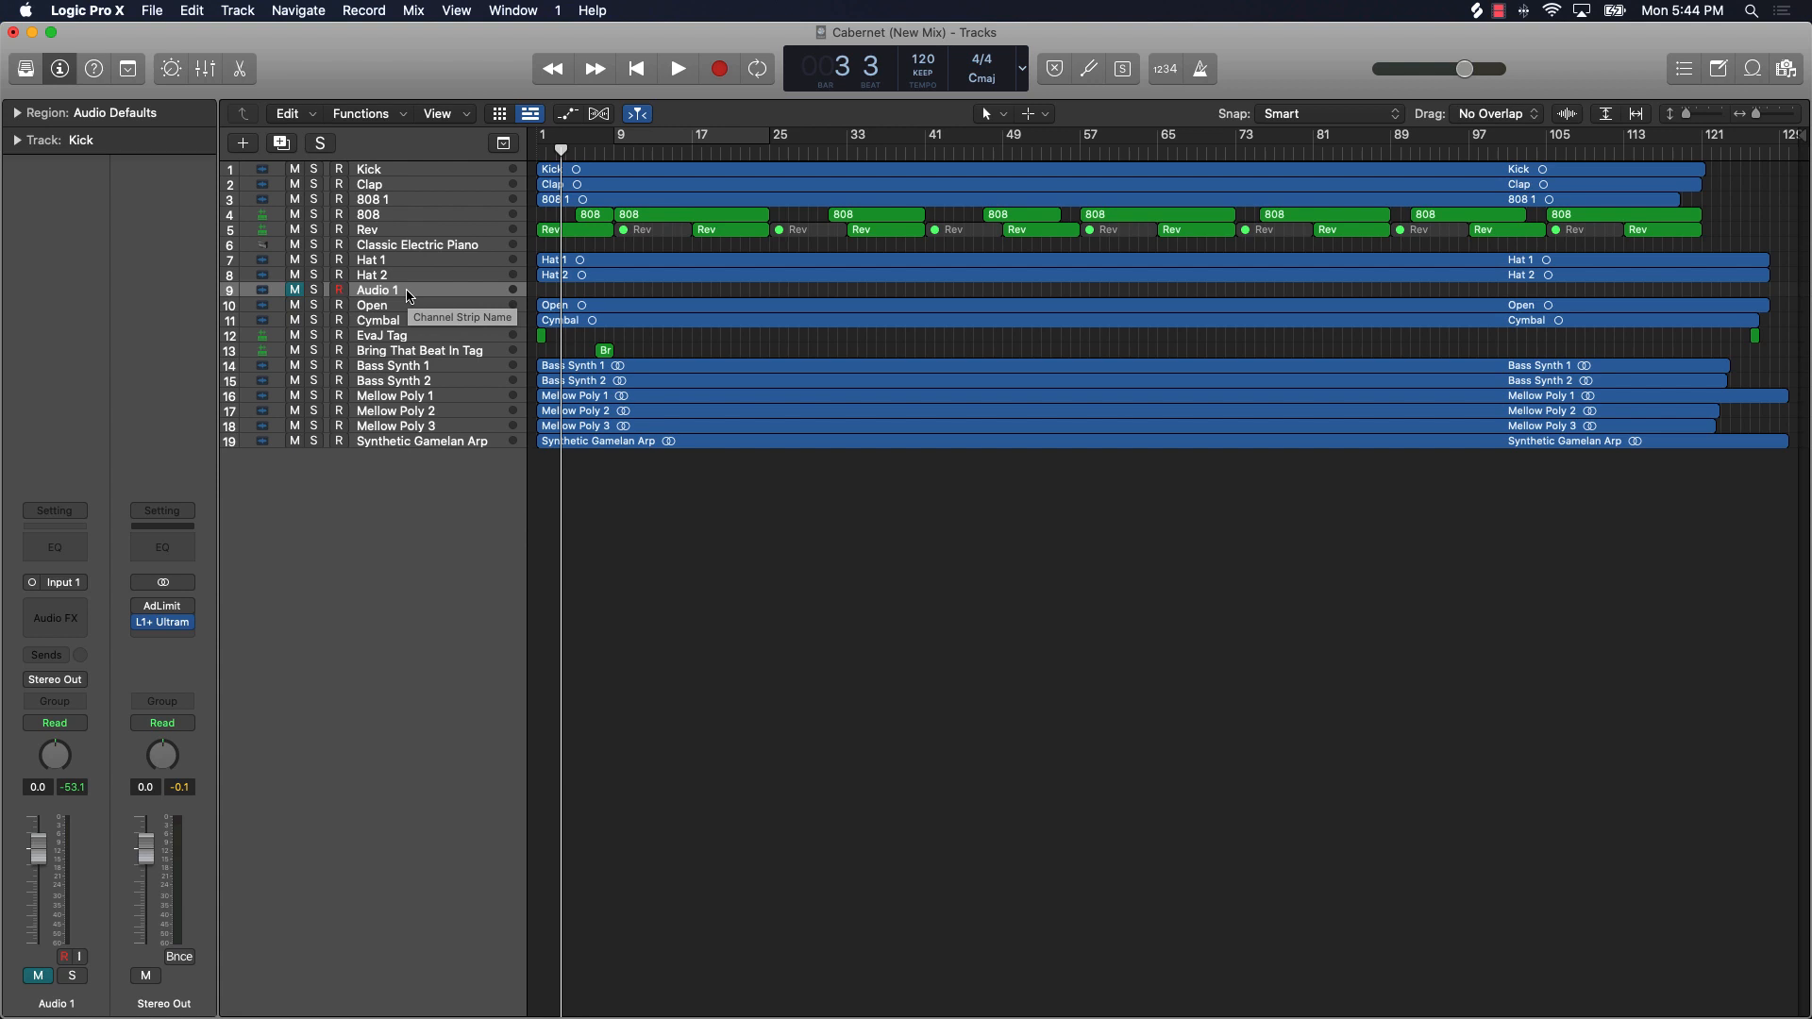
left_click(409, 295)
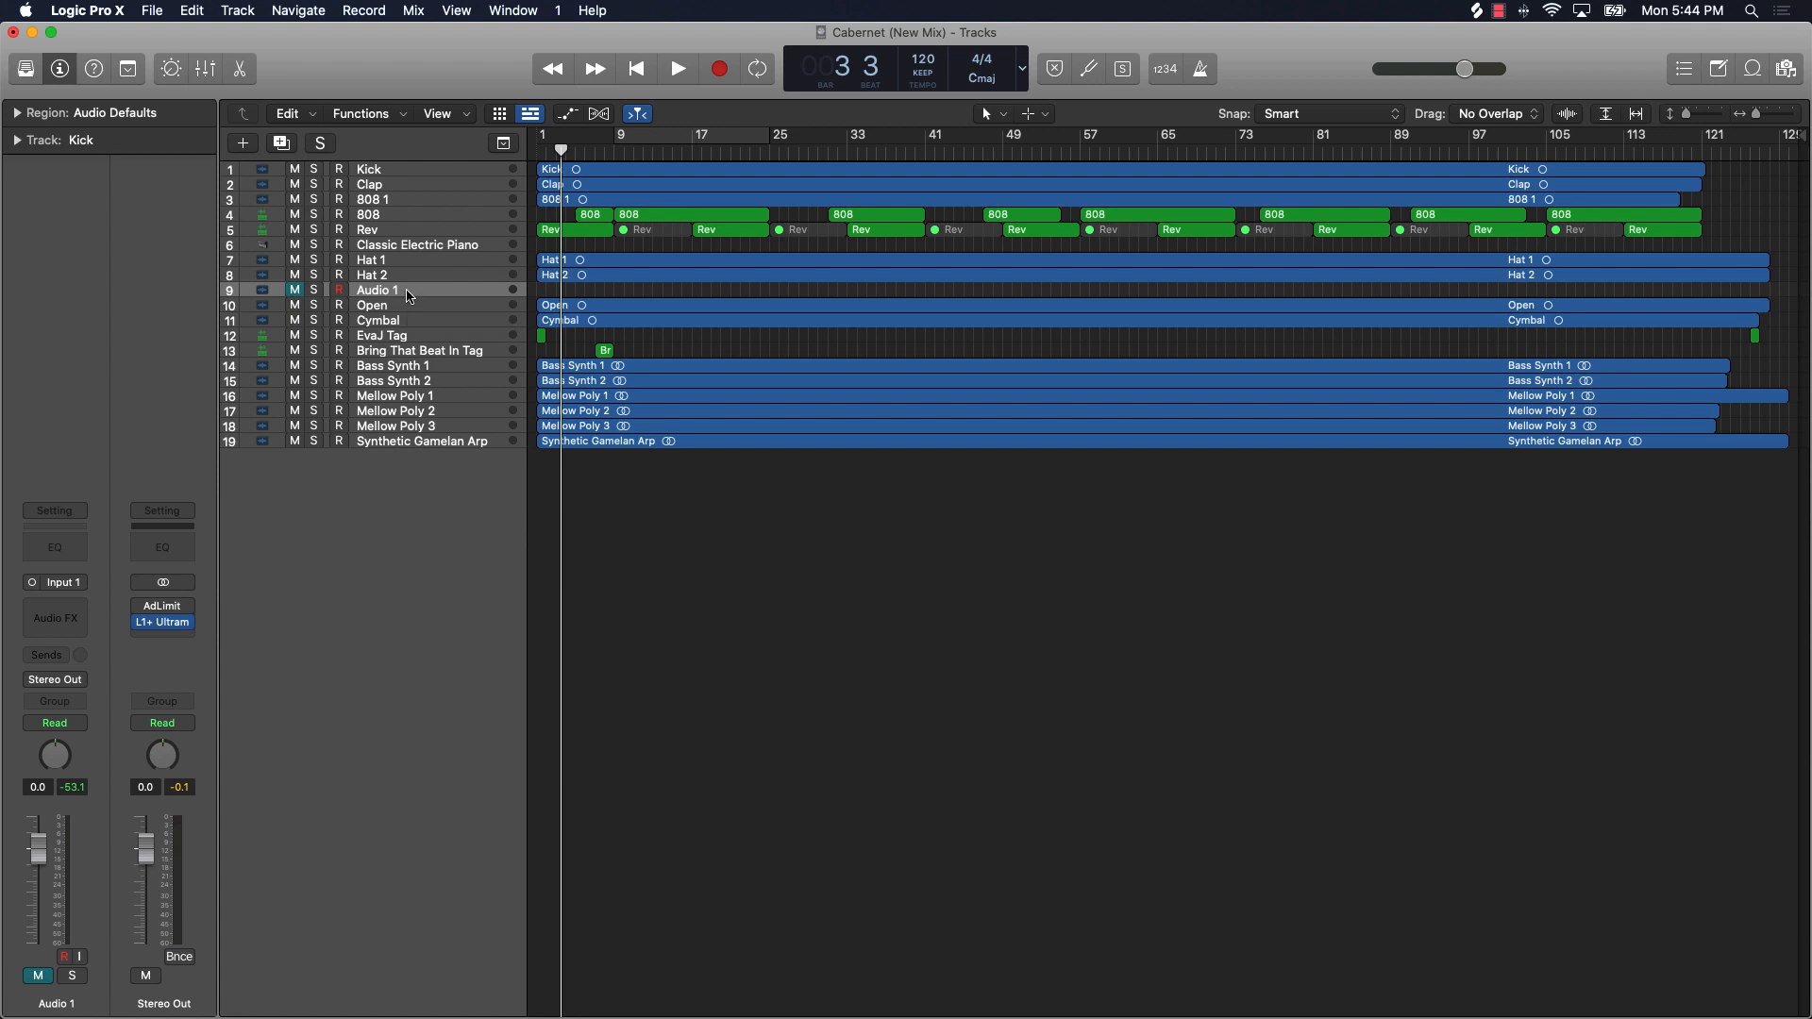
Step: Delete the Audio 1 track and return the playhead to the start of the project
key("super+BackSpace")
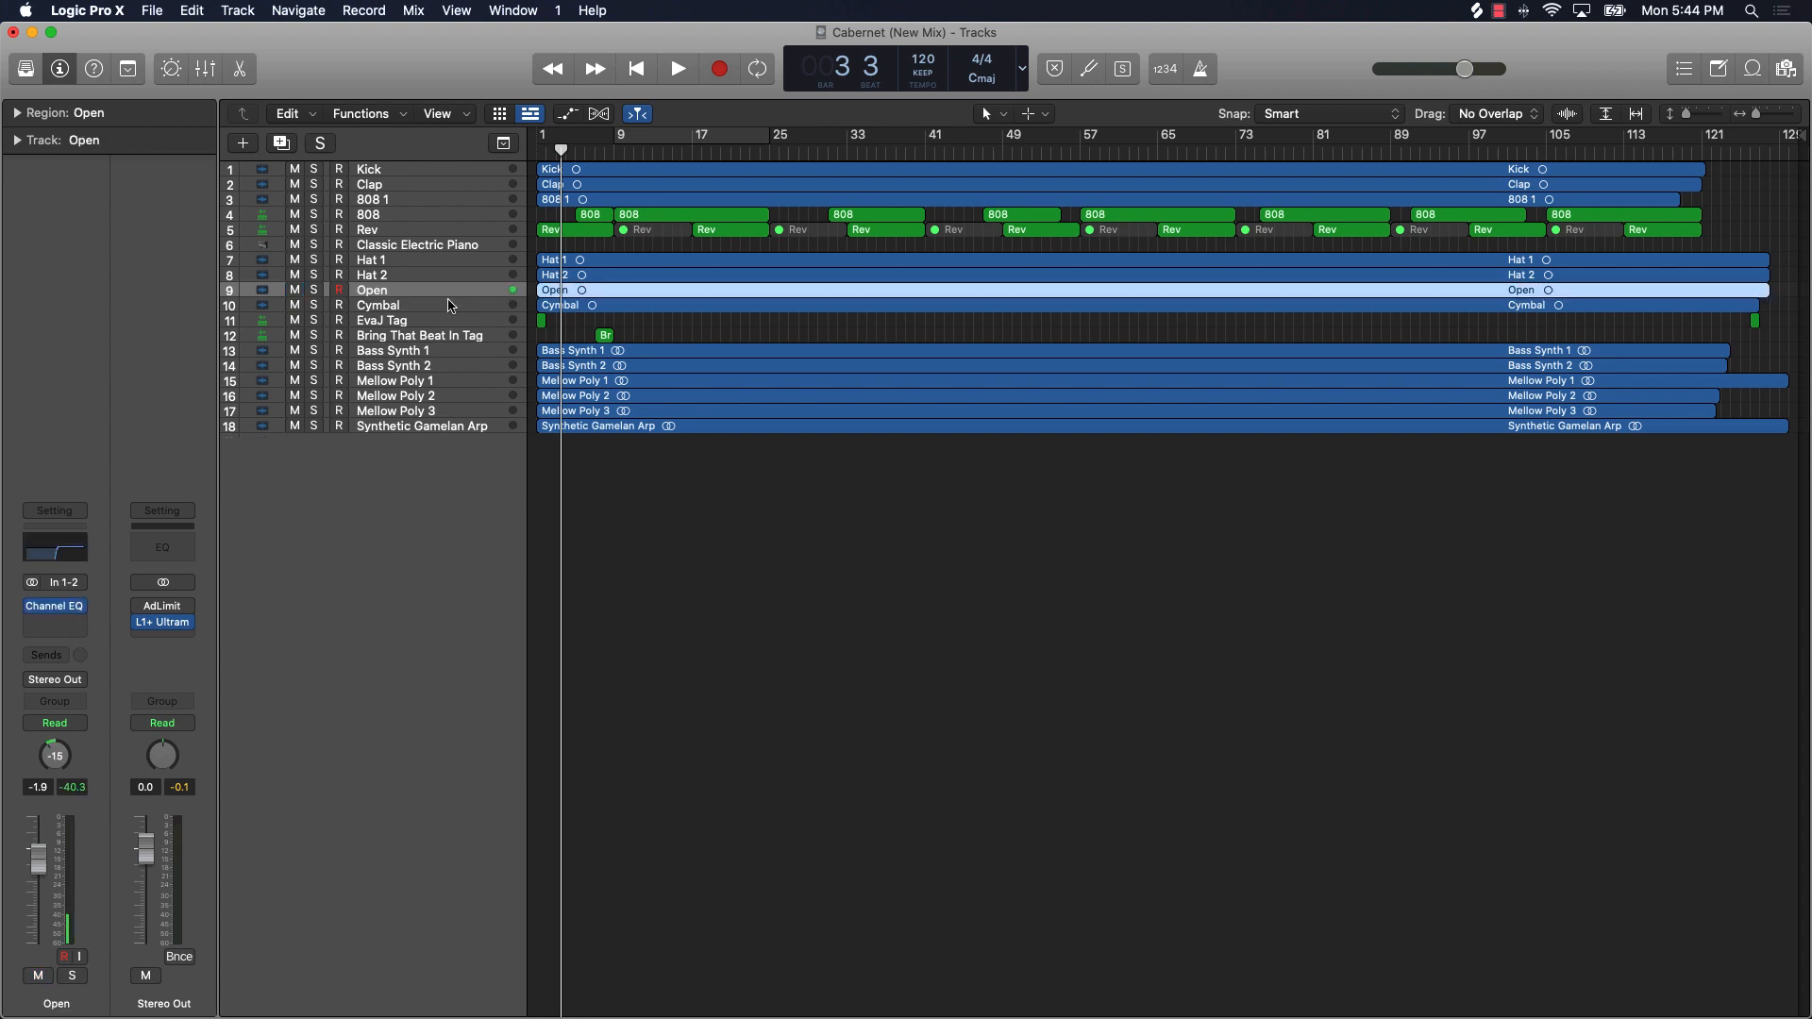
left_click(781, 467)
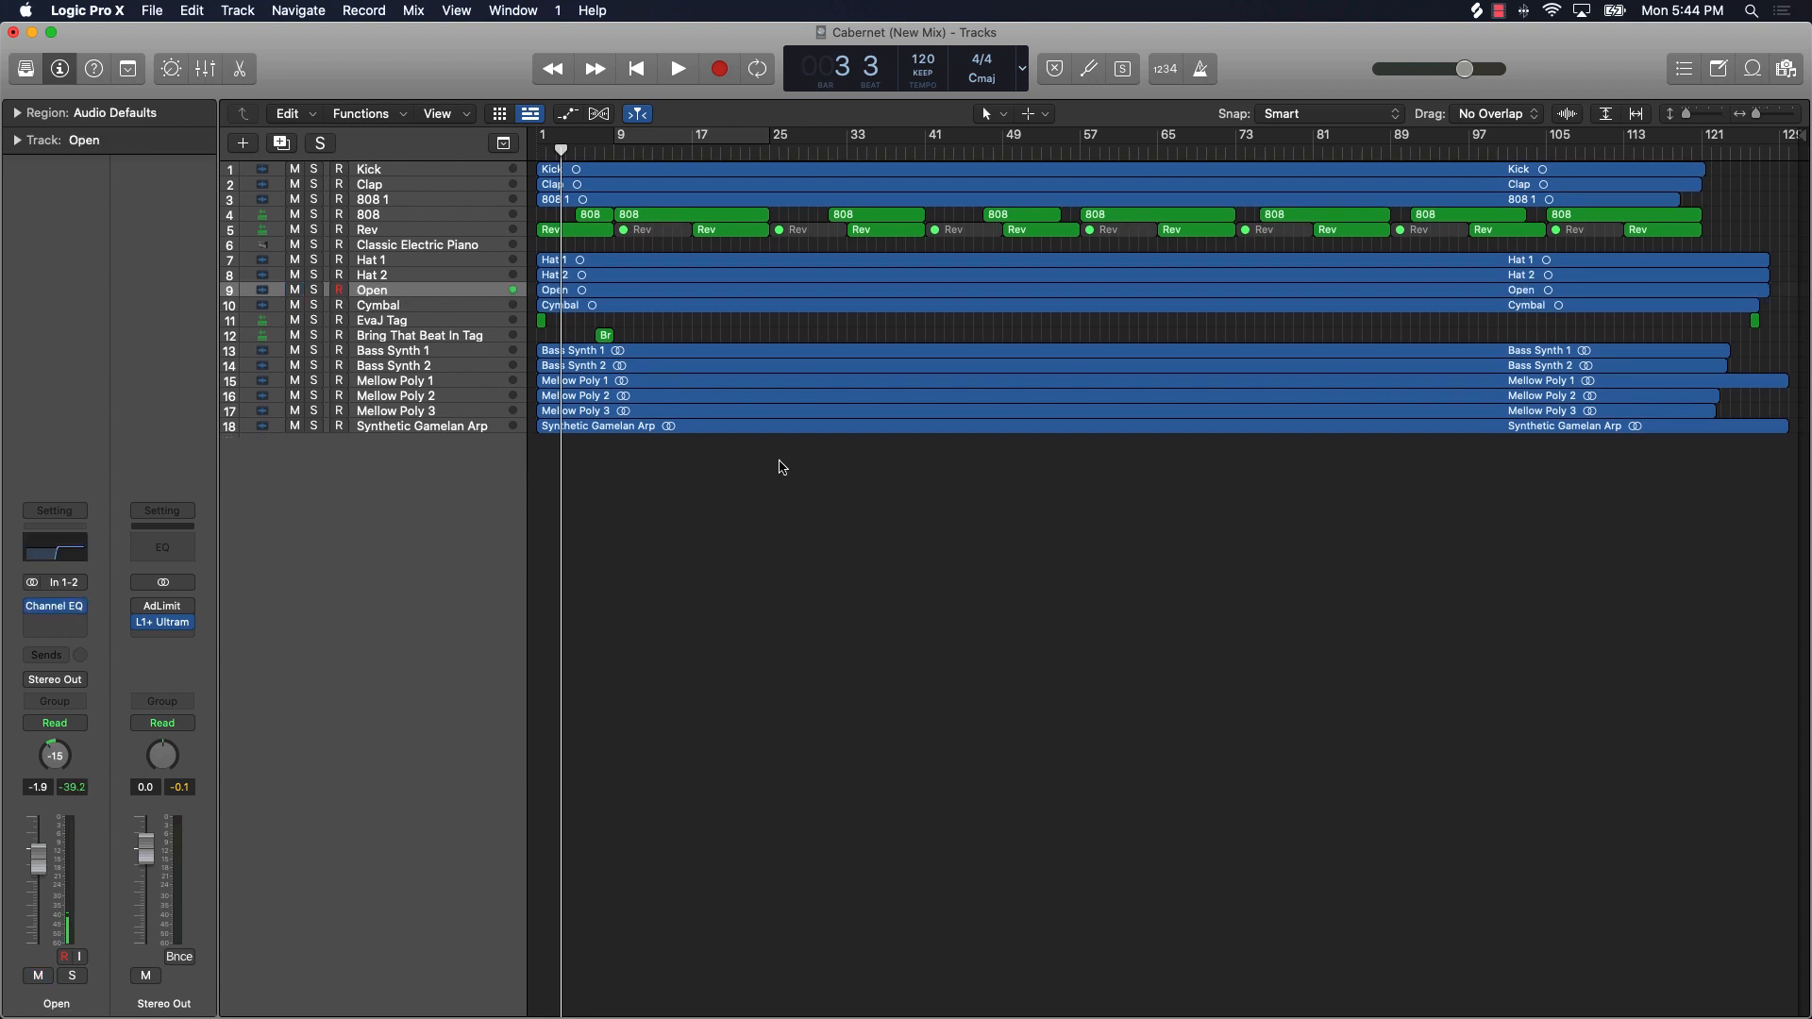
key("Return")
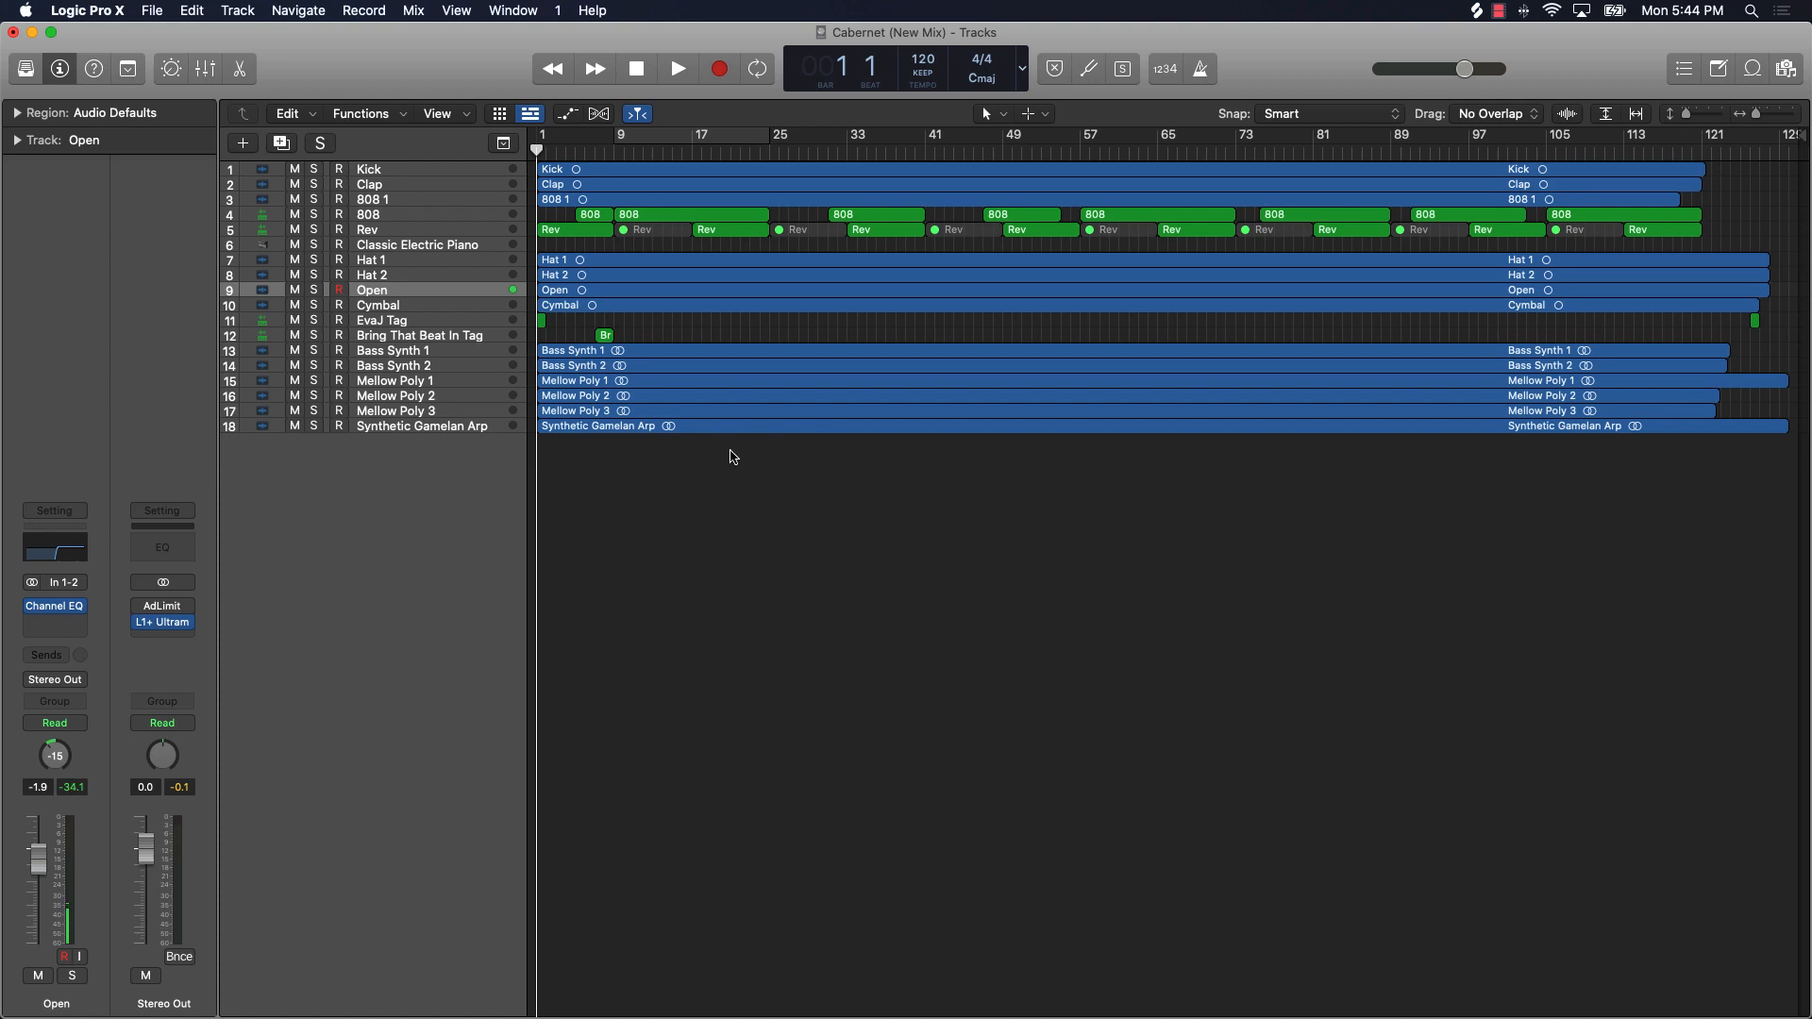
Step: Switch to the Untitled project, return its playhead to bar 1 and enable the cycle area over bars 1 to 5
left_click(32, 32)
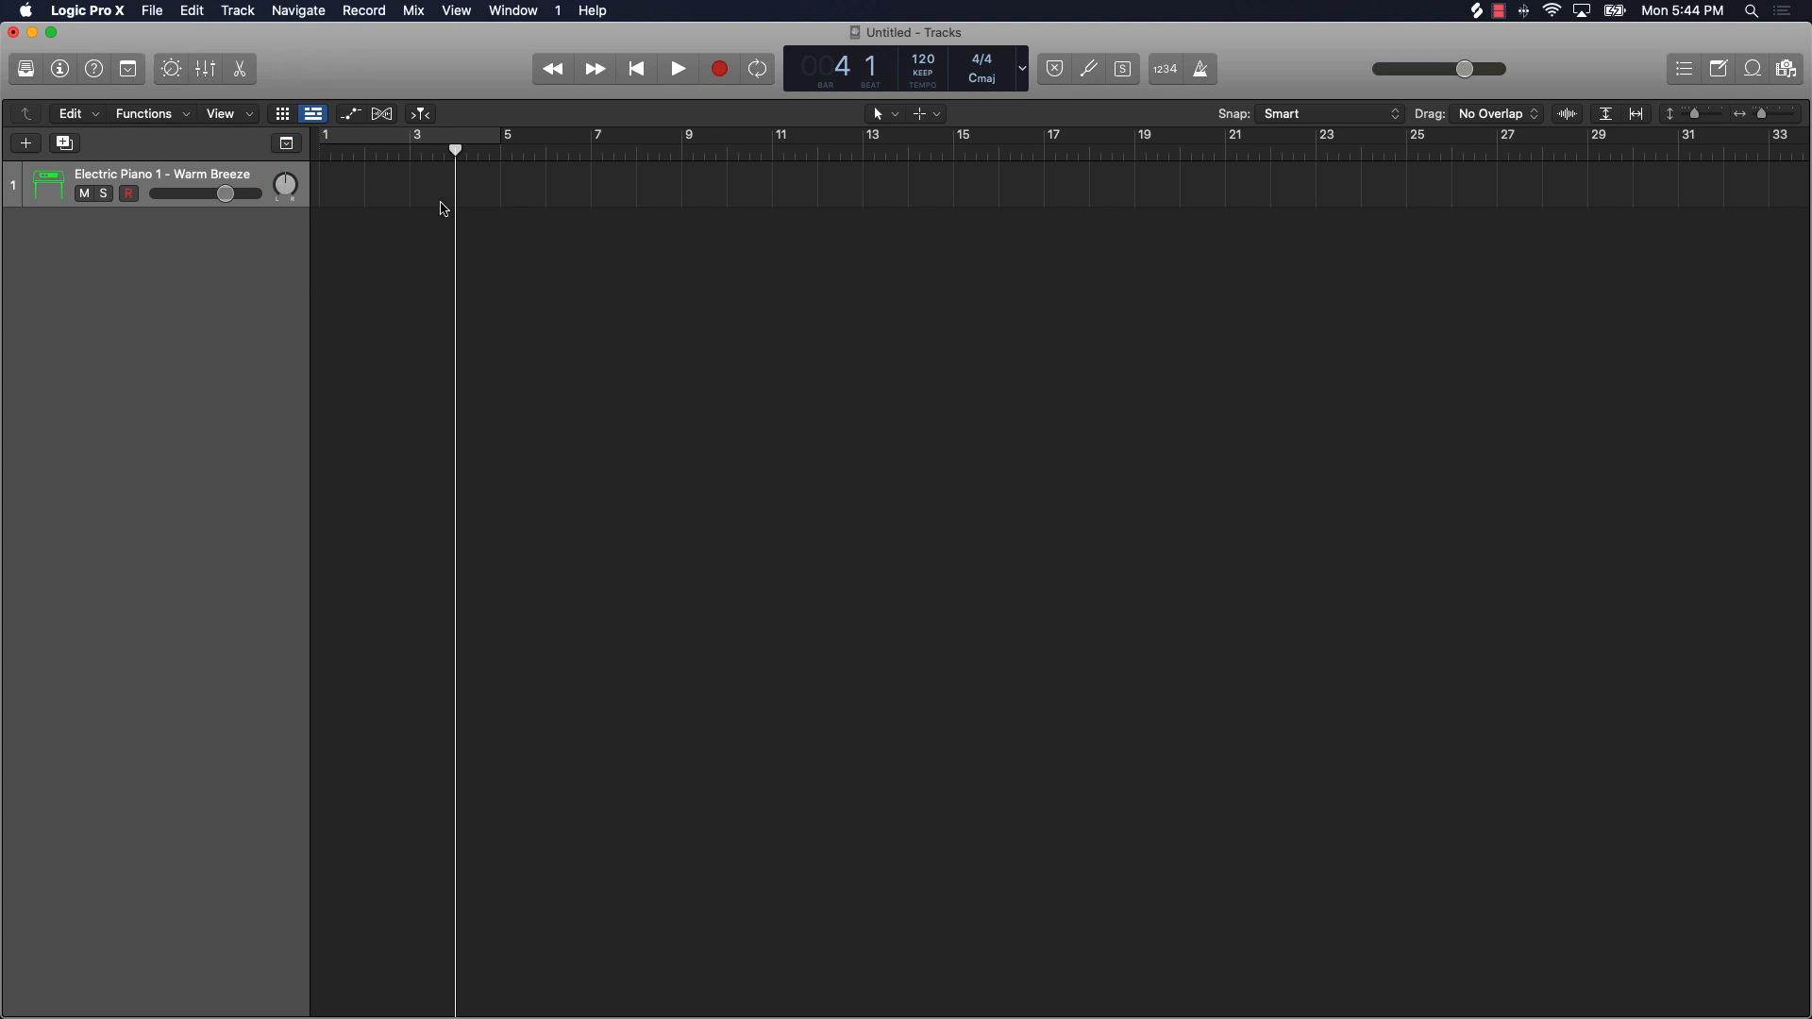
left_click_drag(455, 150, 319, 151)
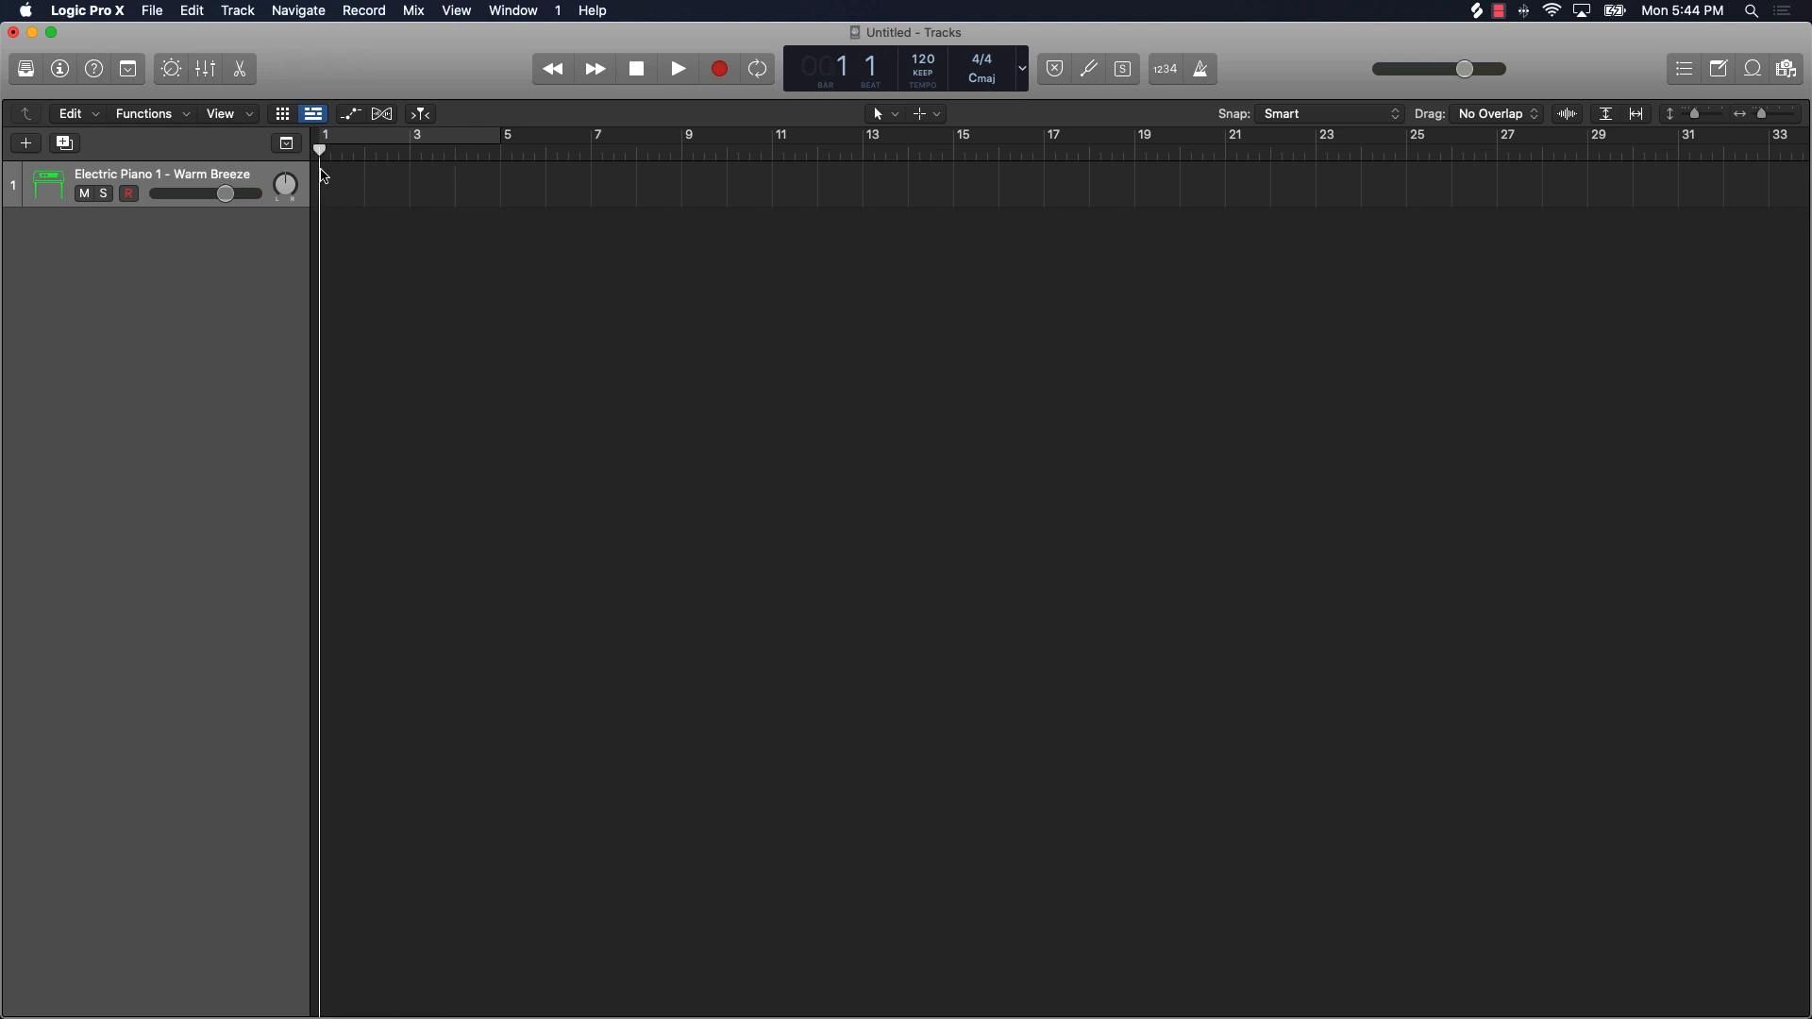
left_click(430, 134)
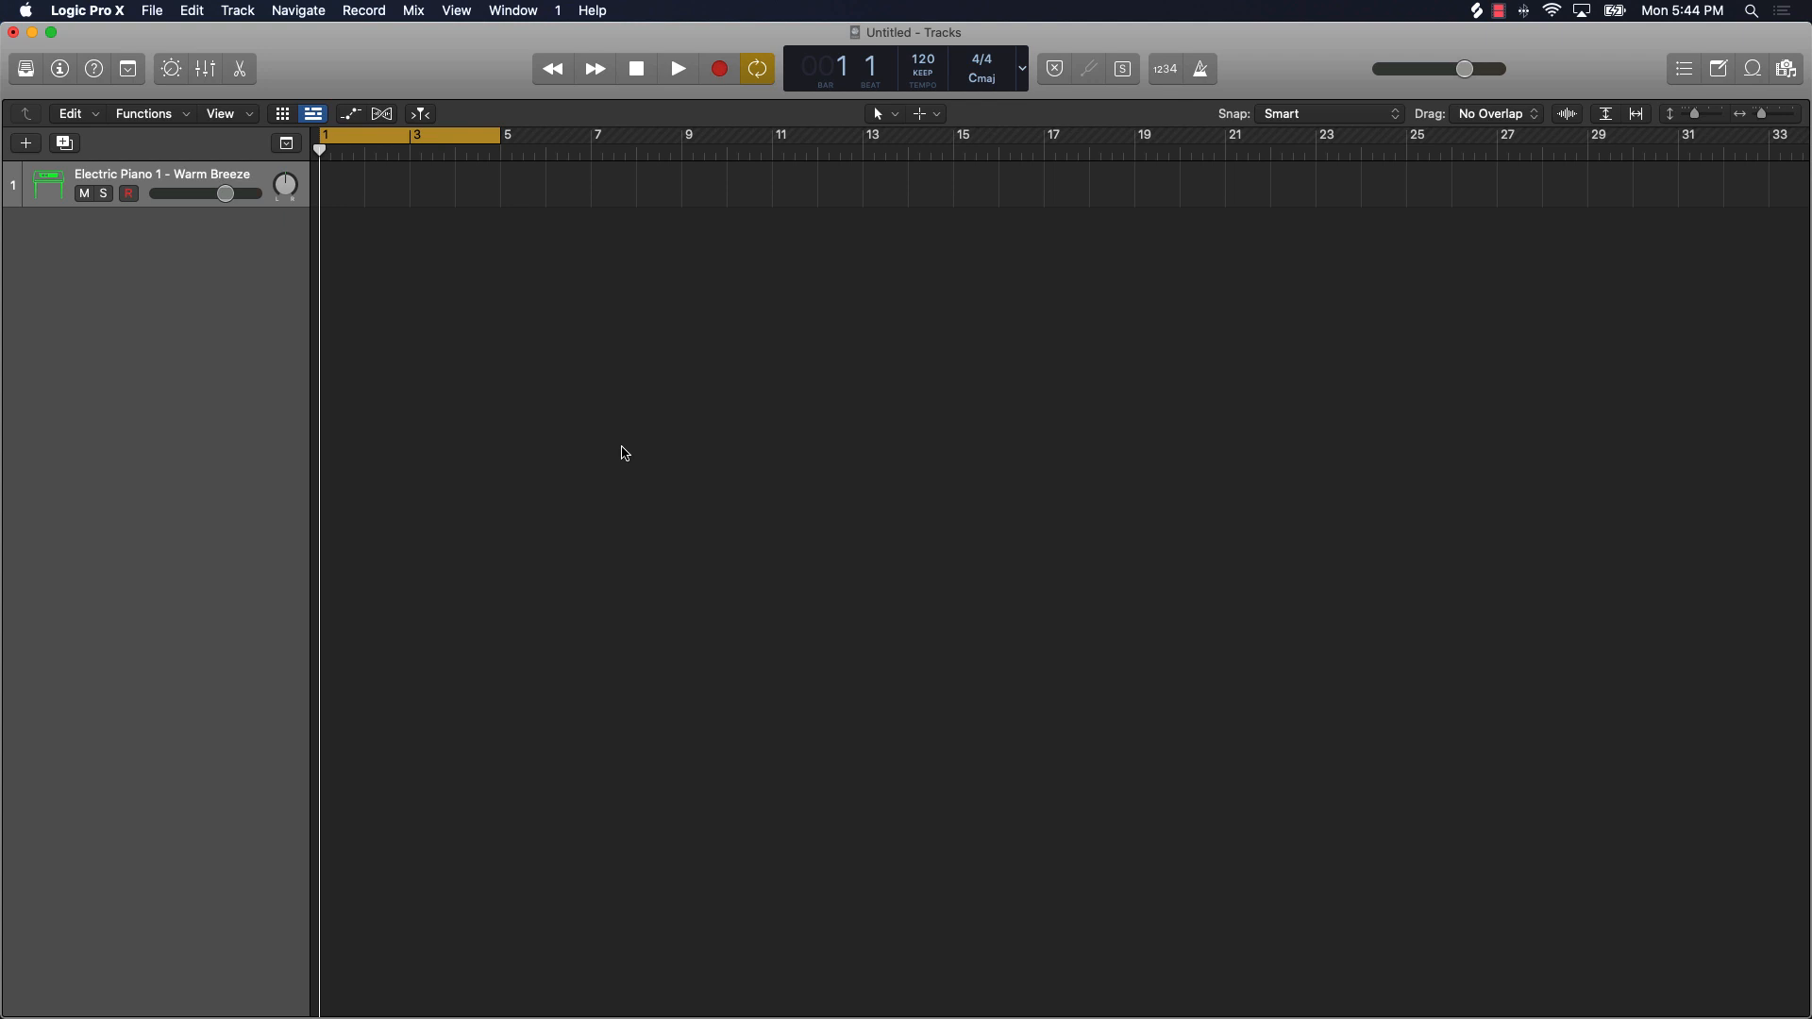
Step: Open Musical Typing for the Electric Piano 1 - Warm Breeze track, reposition its window and play a few test notes
key("super+k")
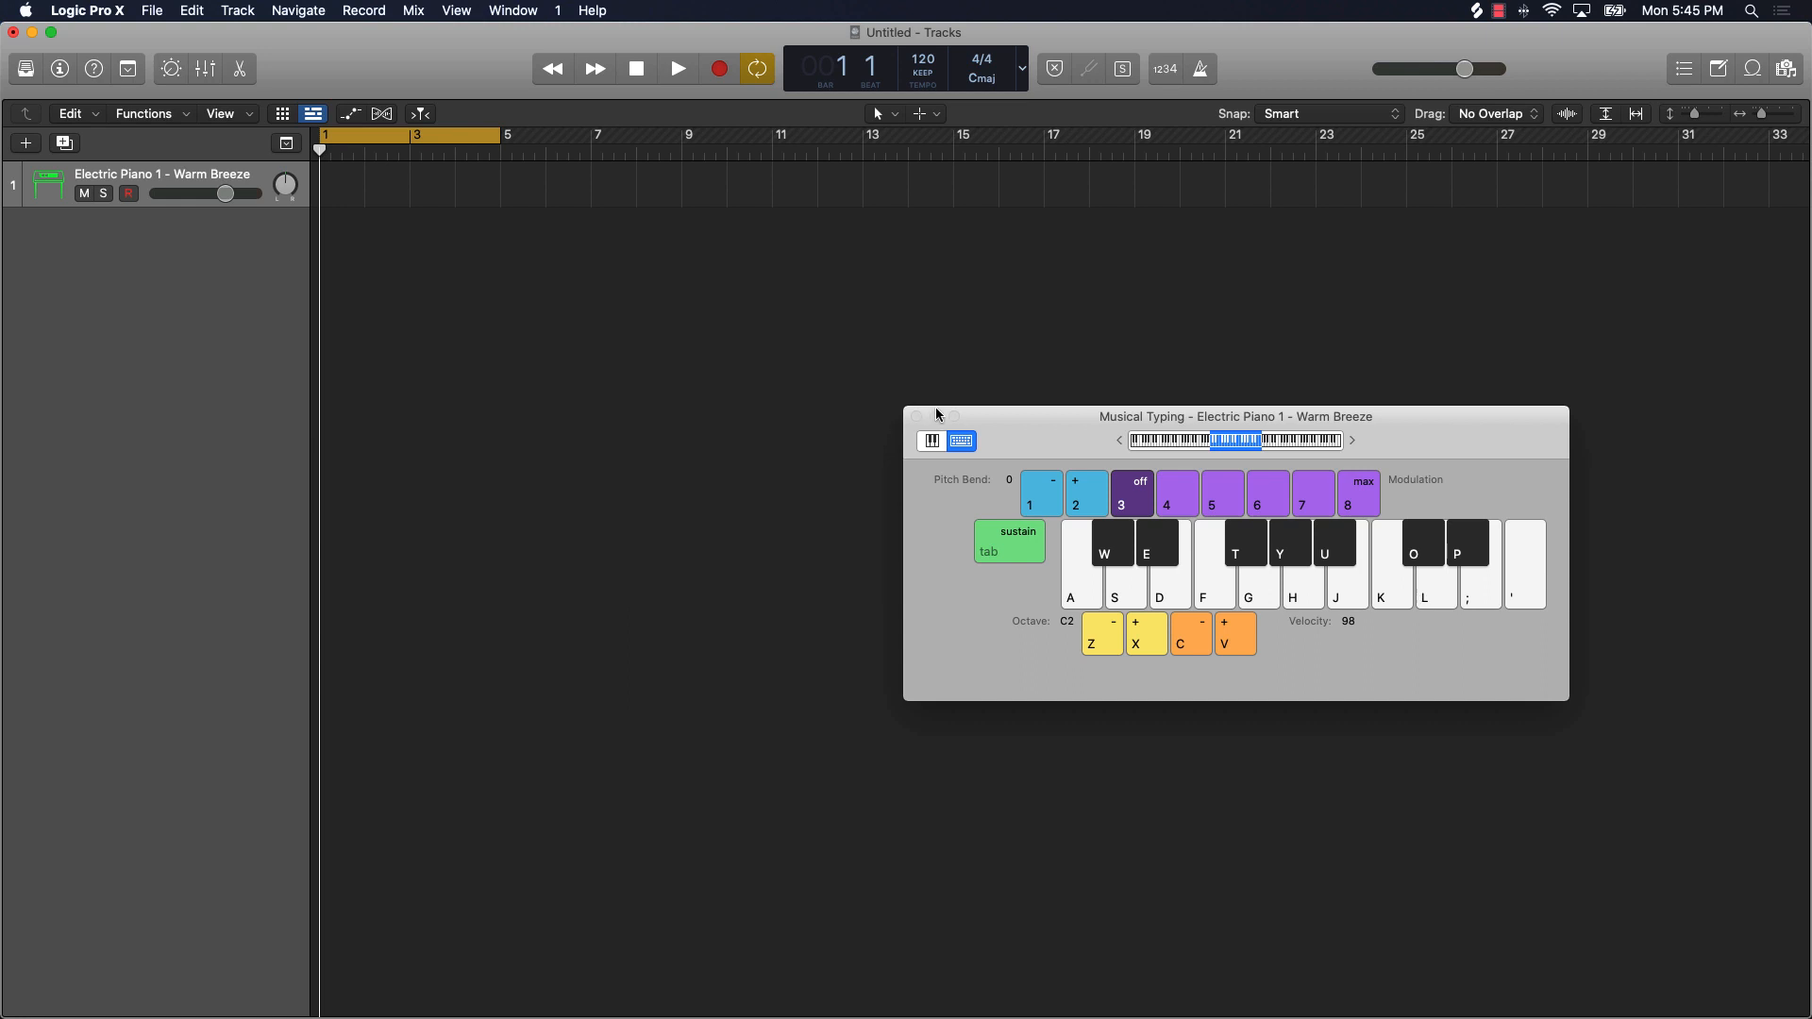
left_click_drag(1086, 440, 678, 332)
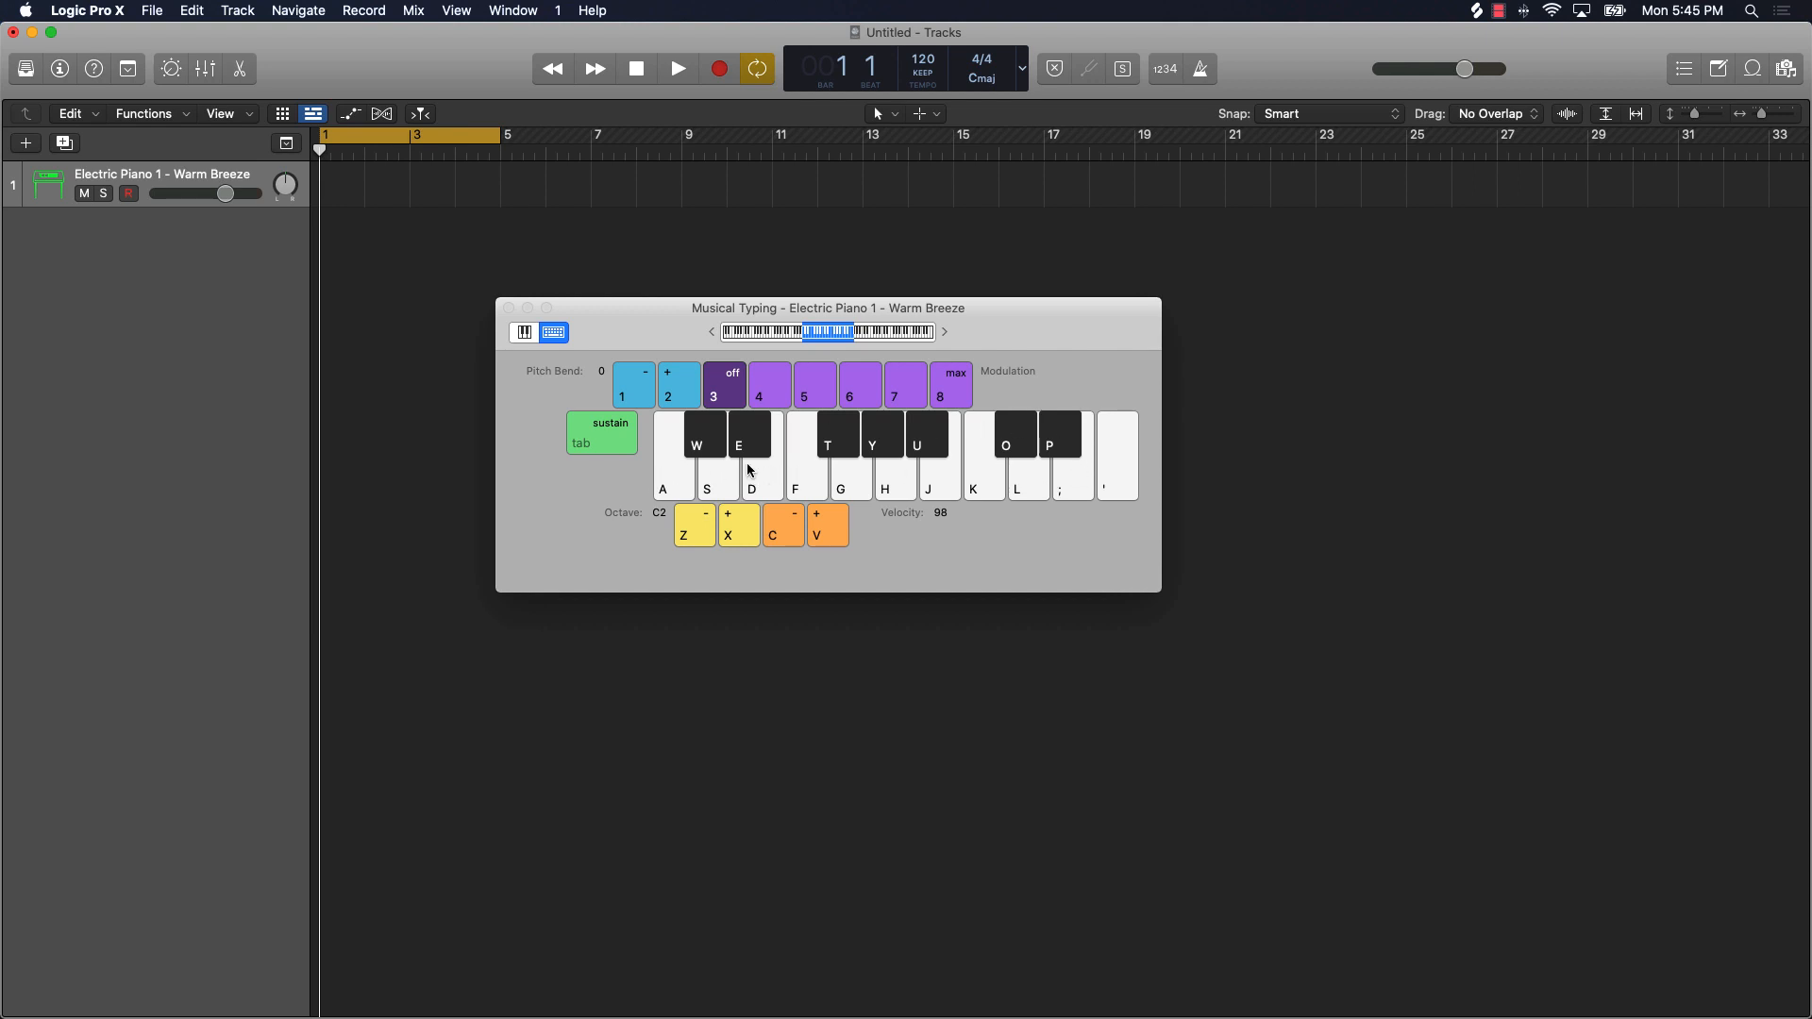
key("a")
left_click(749, 453)
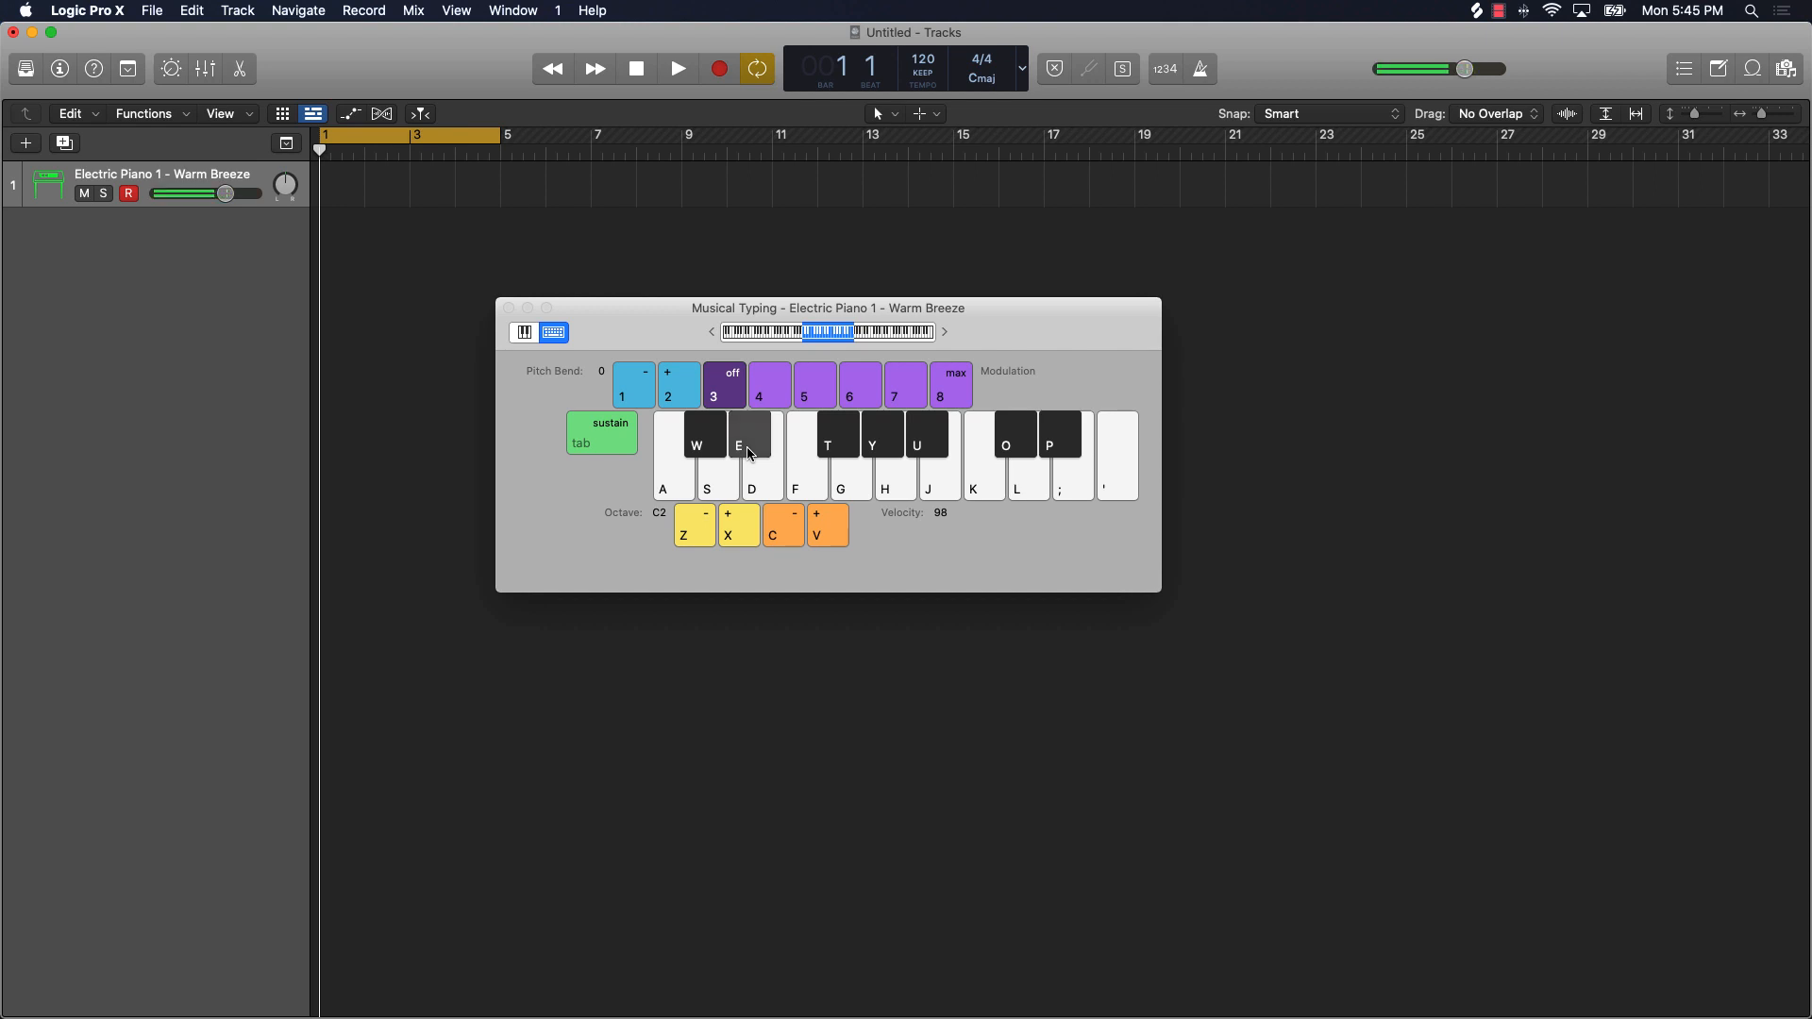
left_click(841, 481)
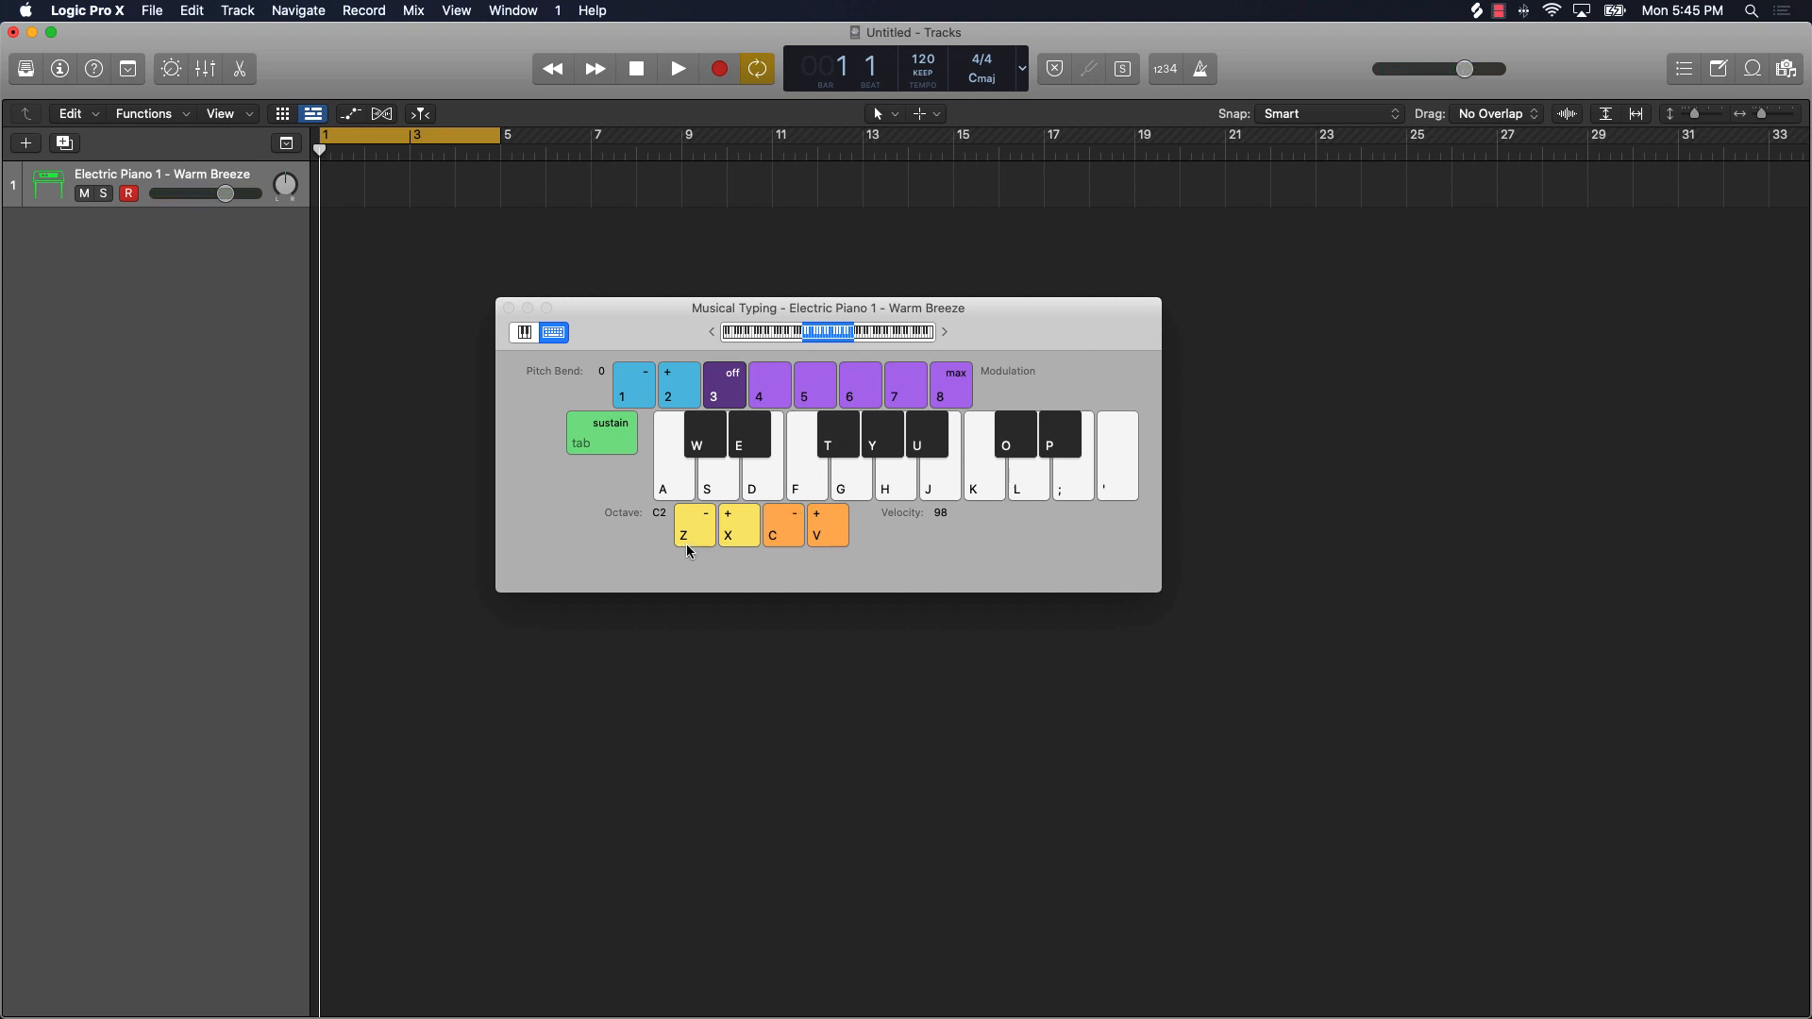
Step: Shift the Musical Typing octave repeatedly up and down the keyboard range, ending at C1
key("x")
key("x")
key("x")
key("x")
key("z")
key("z")
key("z")
key("z")
key("z")
key("z")
key("z")
key("x")
key("x")
key("x")
key("x")
key("x")
key("x")
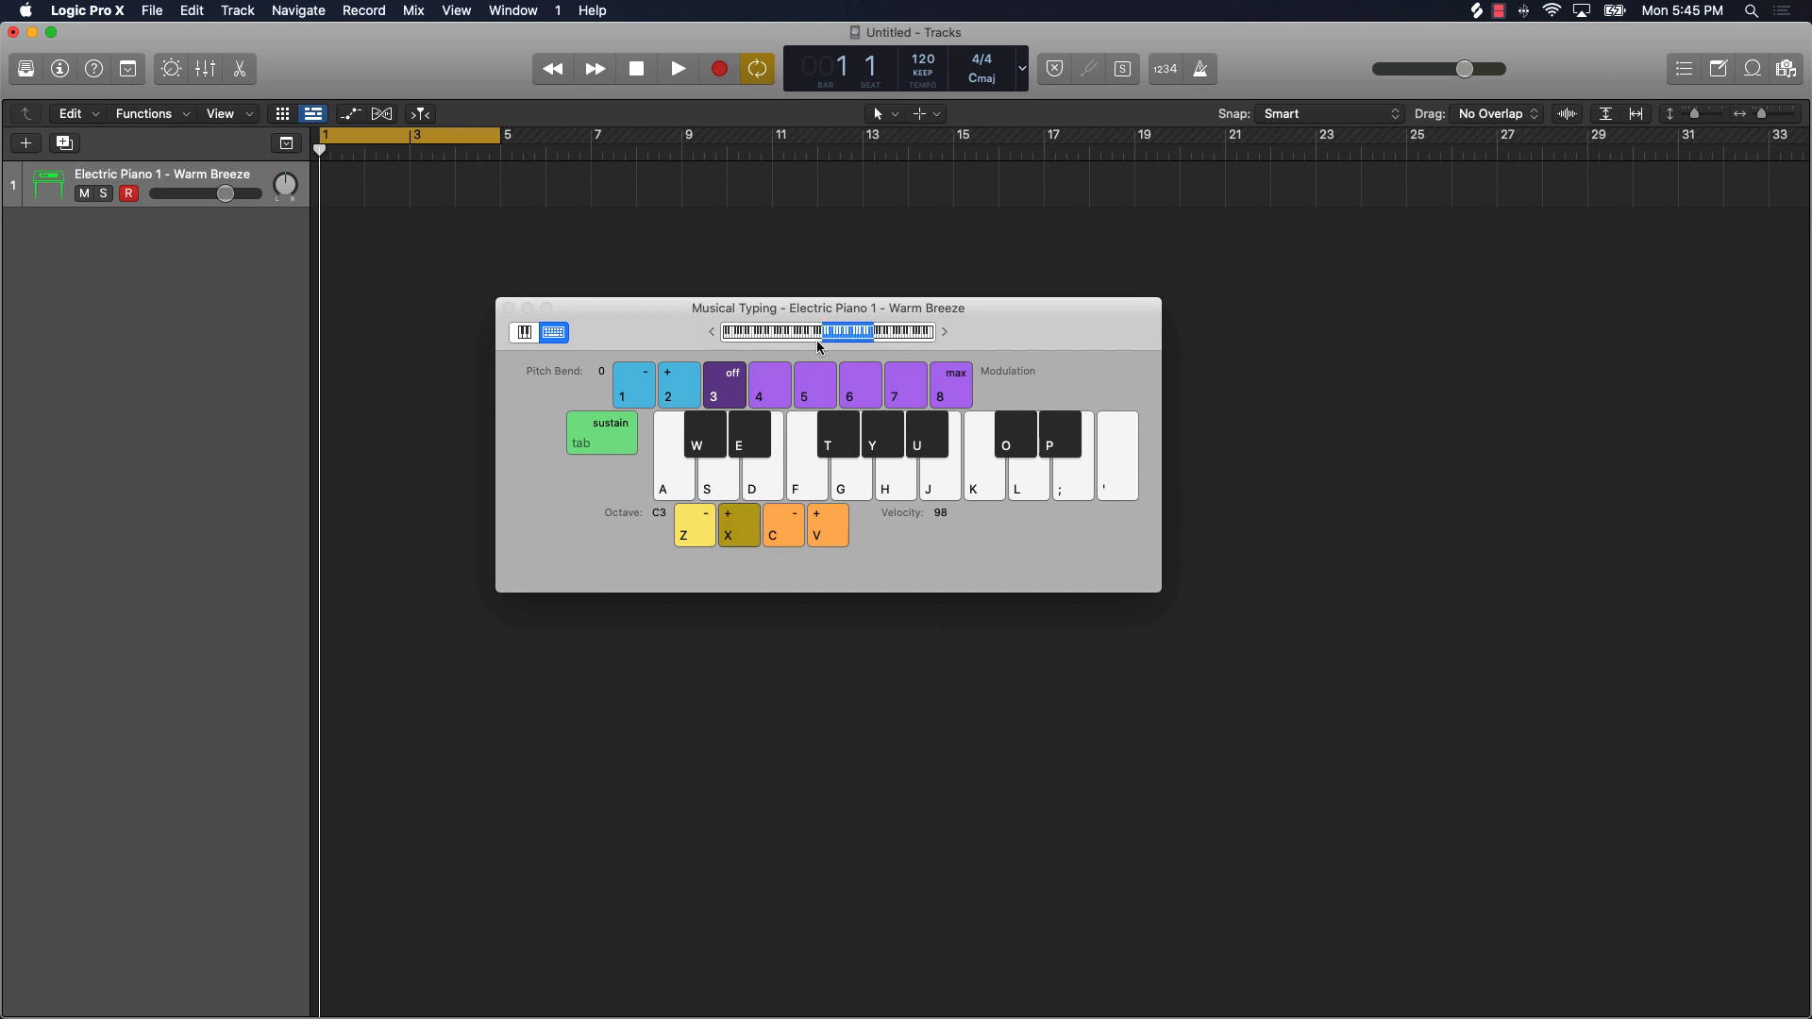
key("z")
key("z")
key("z")
key("z")
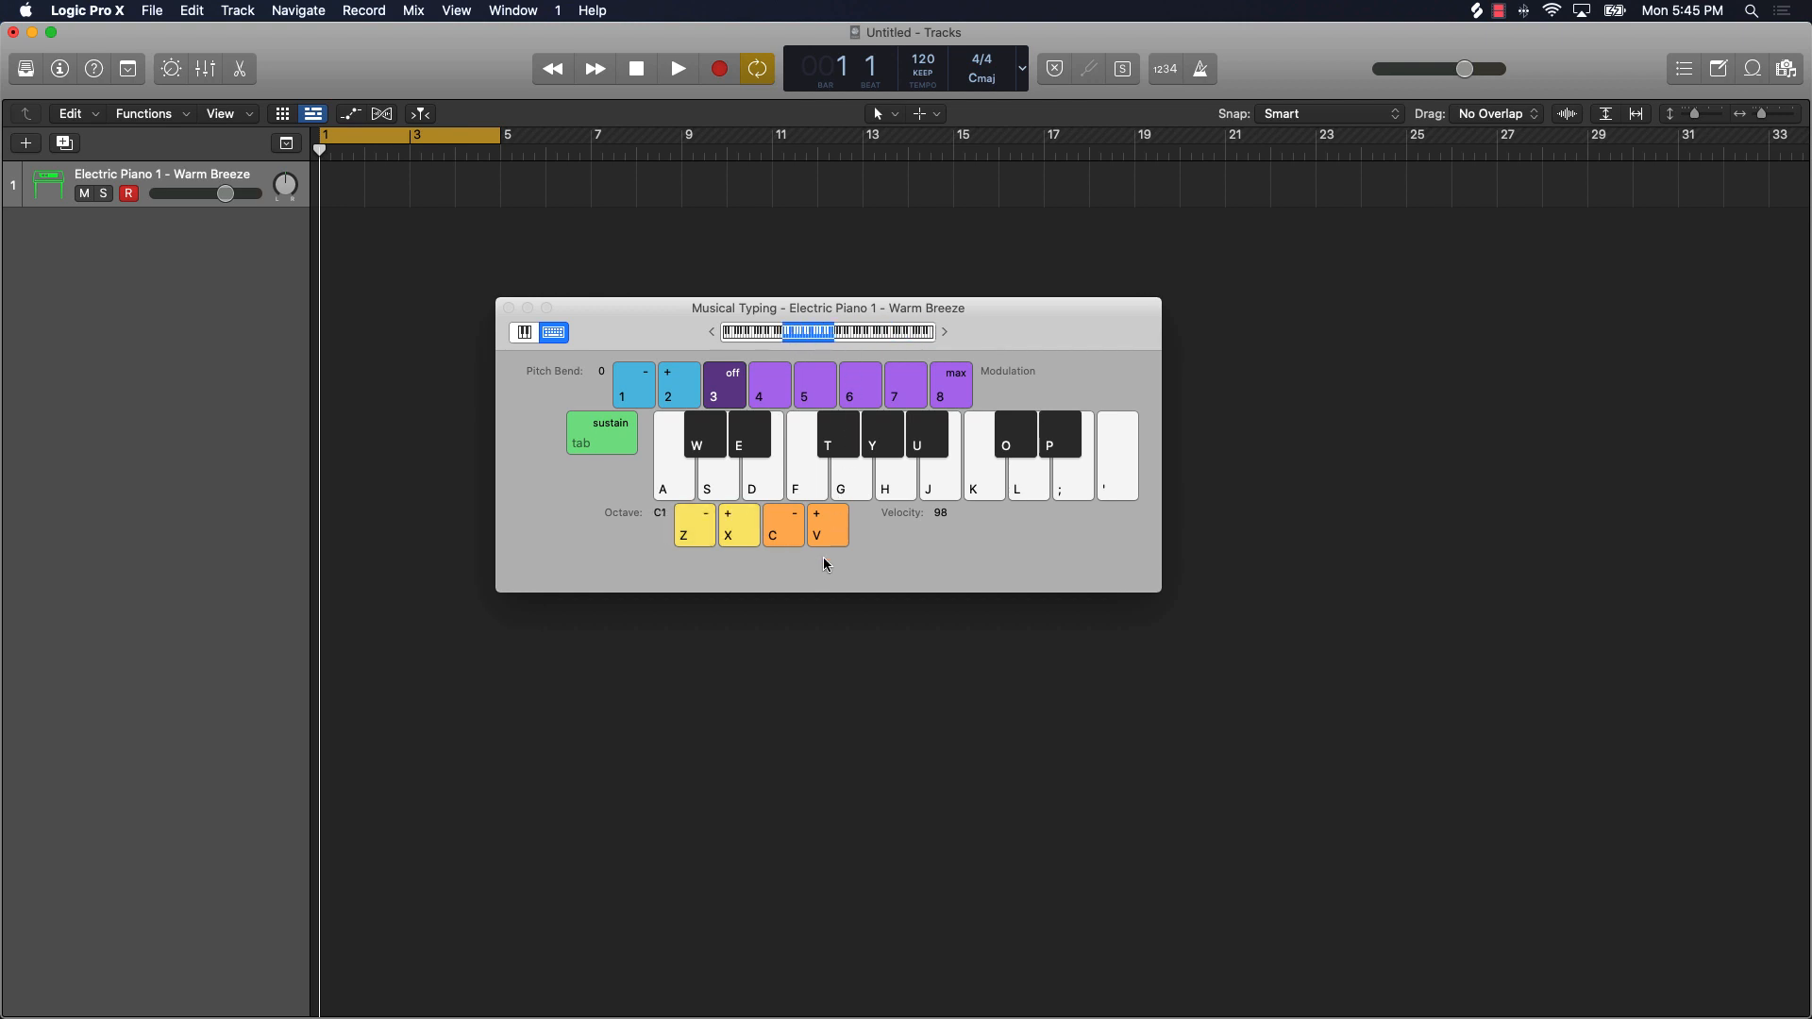
Step: Raise the Musical Typing velocity to 127 and its octave to C4, playing notes to compare the sound
left_click(819, 545)
left_click(882, 490)
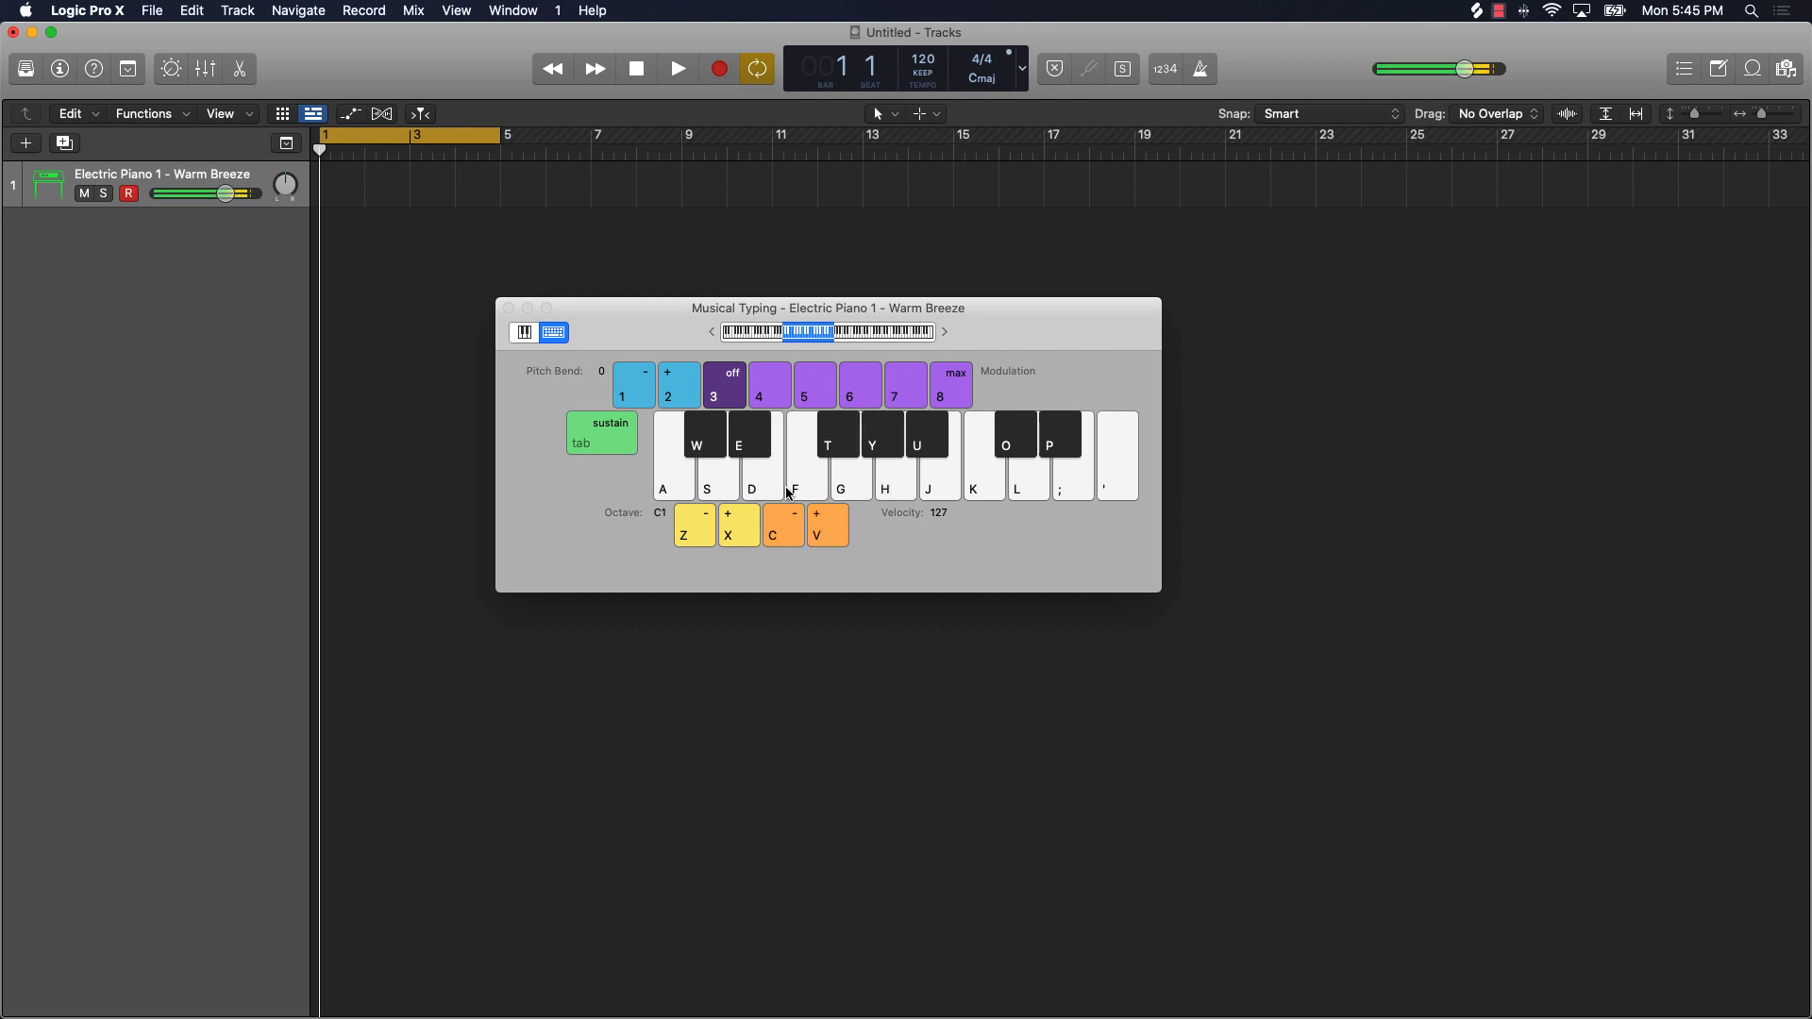
left_click(752, 510)
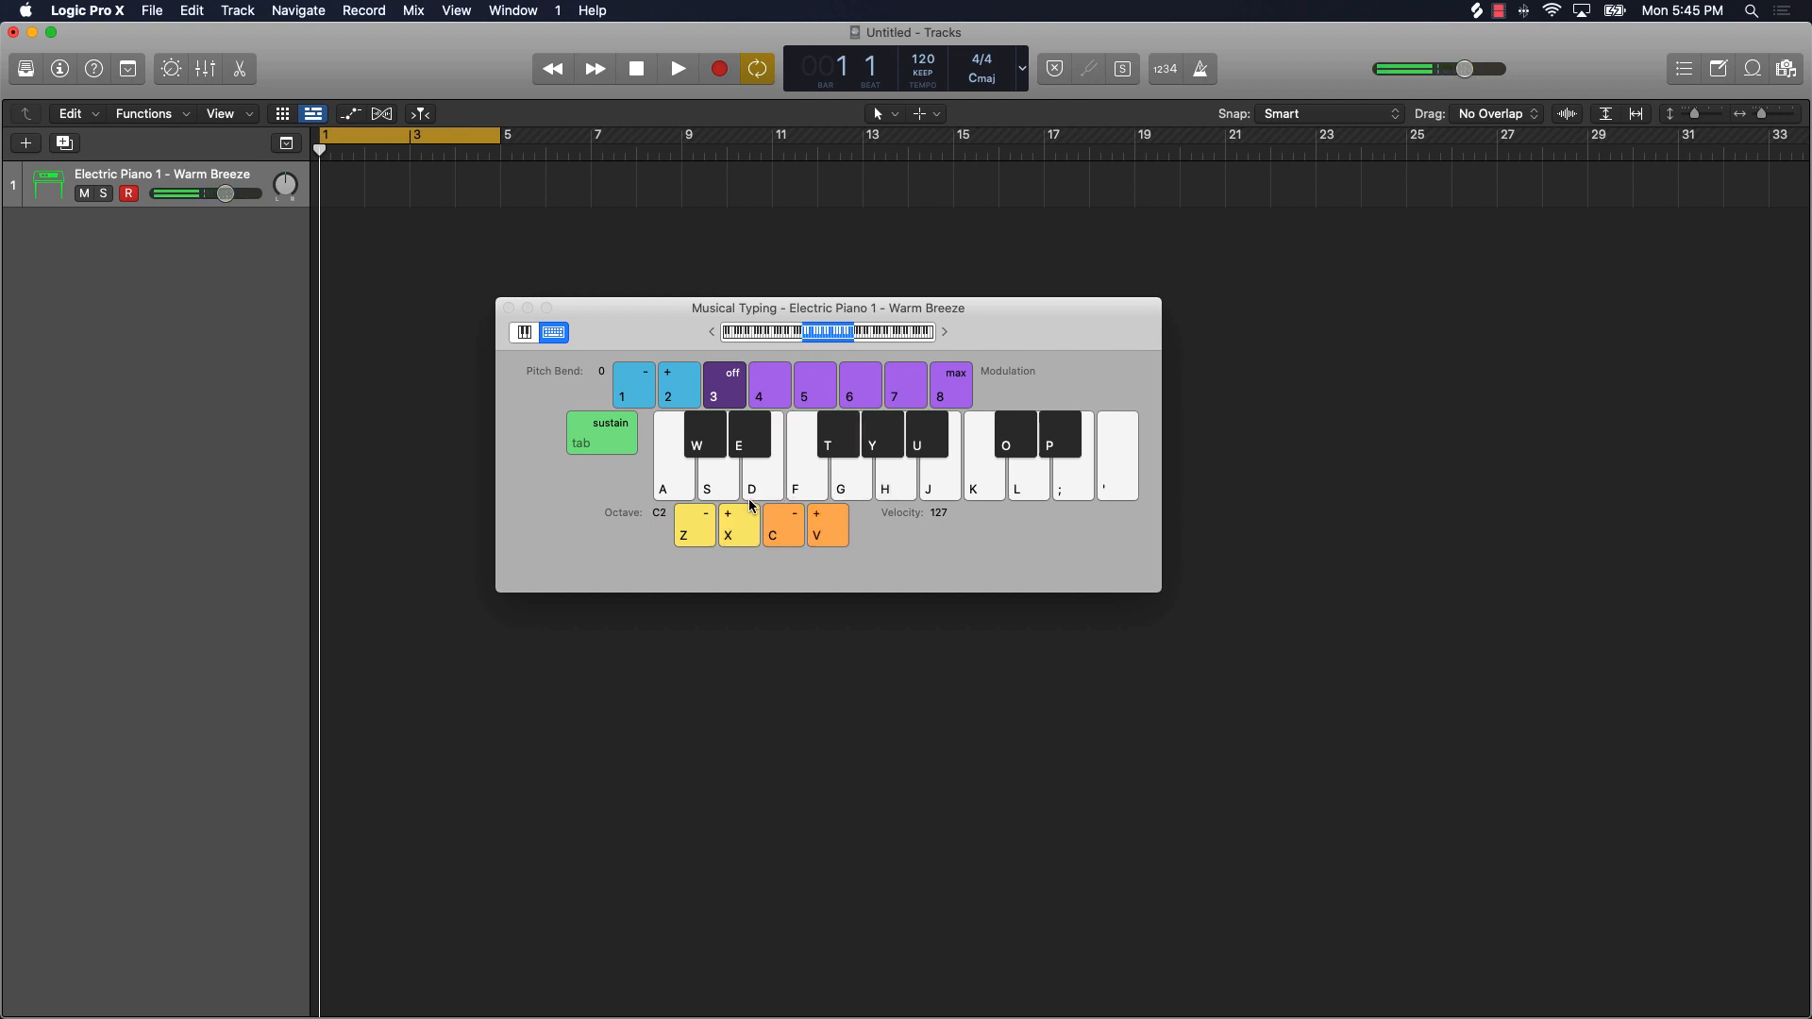
left_click(752, 510)
left_click(752, 510)
left_click(811, 490)
left_click(811, 490)
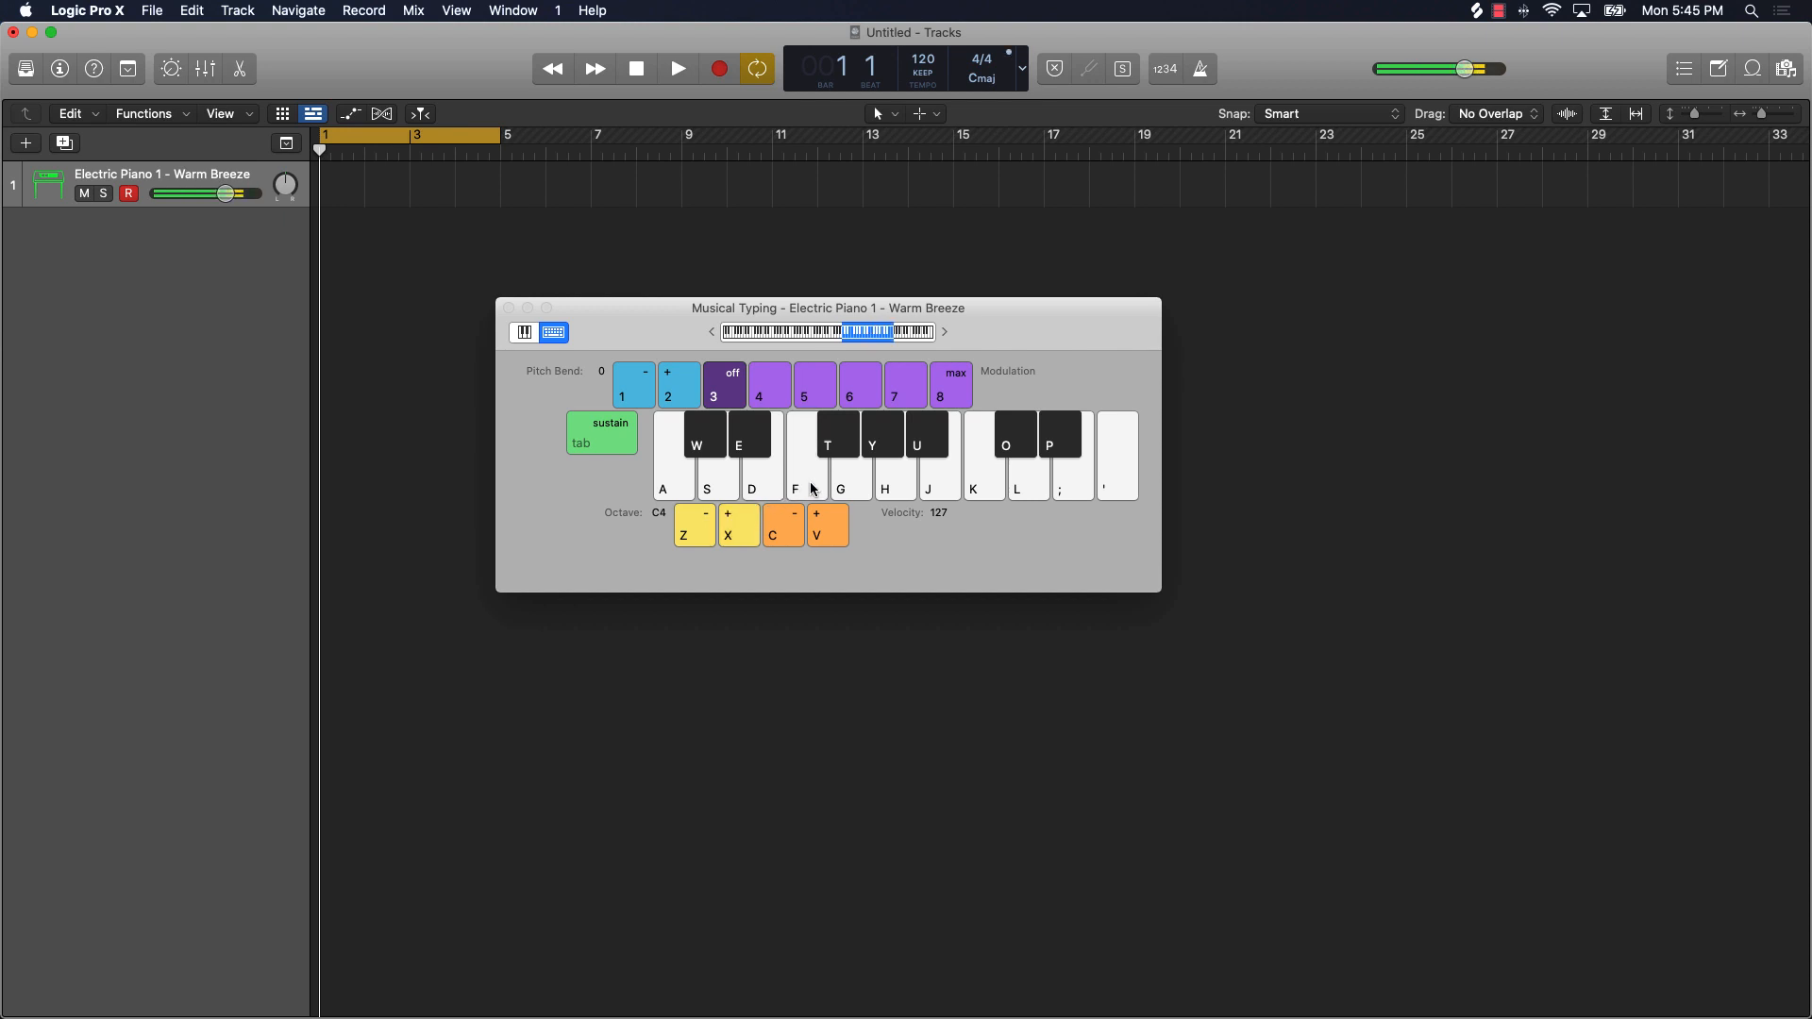
left_click(825, 455)
left_click(843, 477)
left_click(820, 482)
left_click(845, 476)
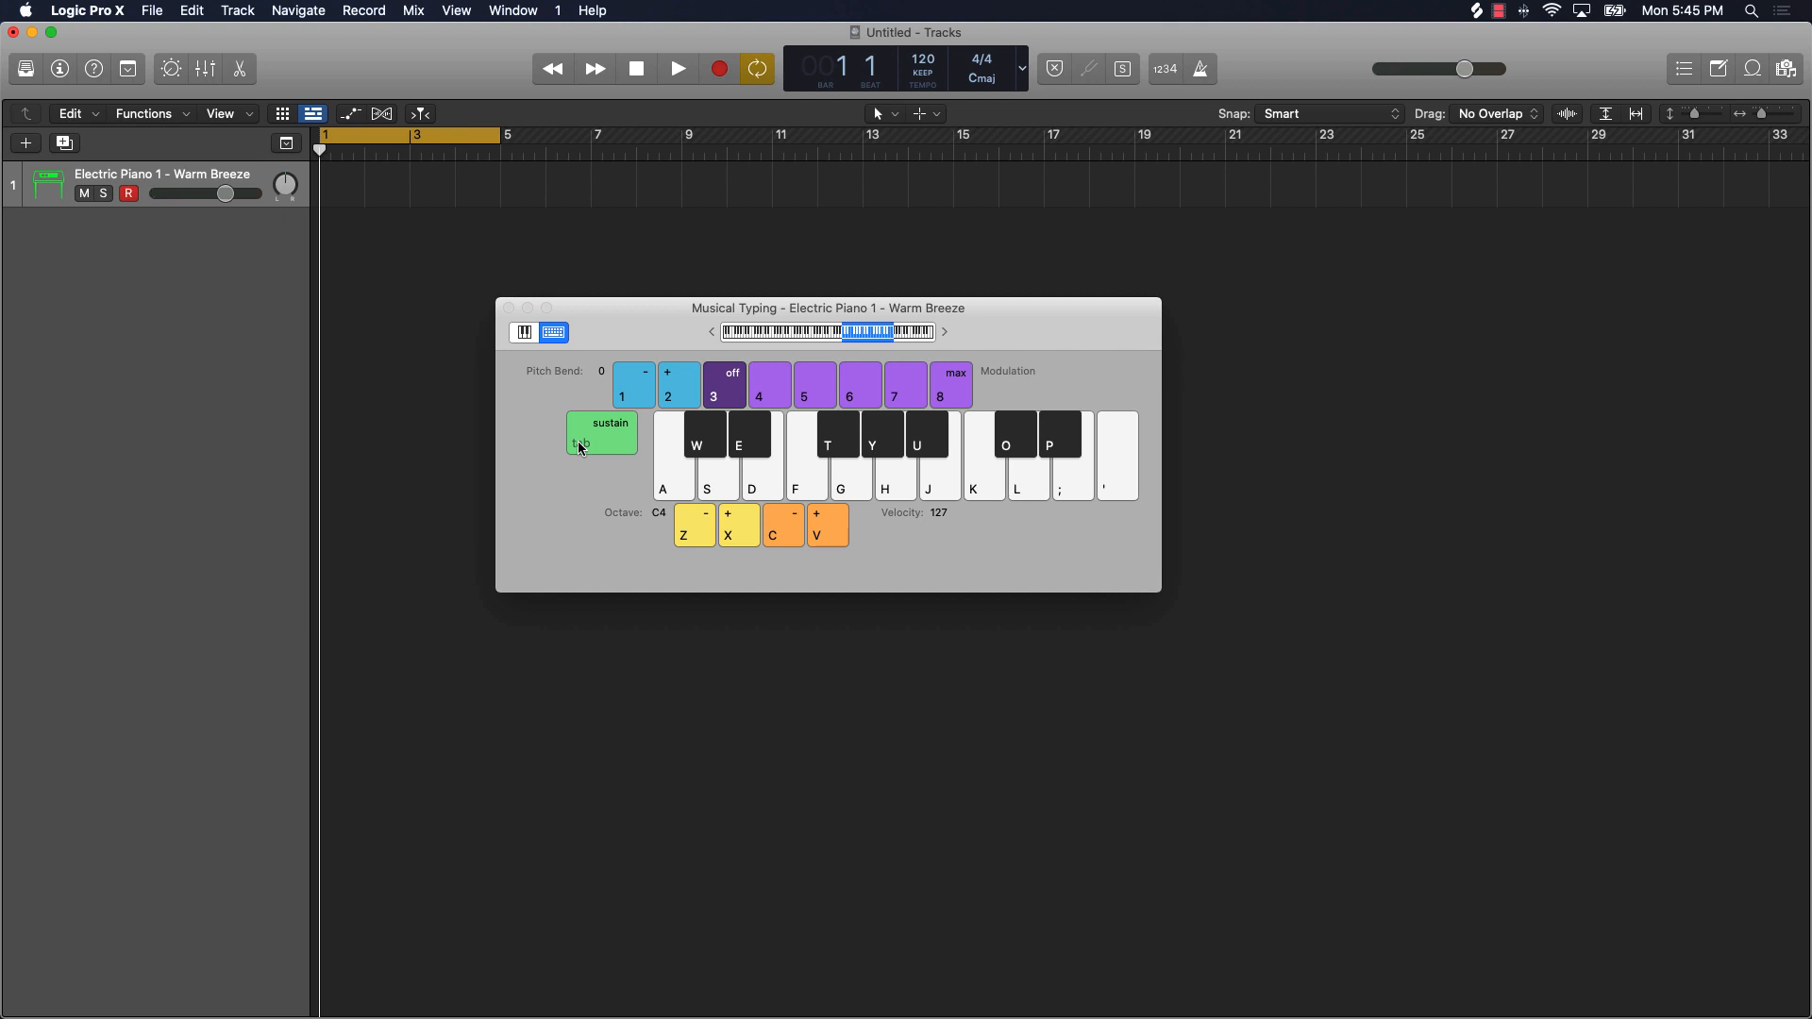
Step: Switch to the piano Keyboard view, enlarge it to show about three octaves and play a few notes
left_click(524, 333)
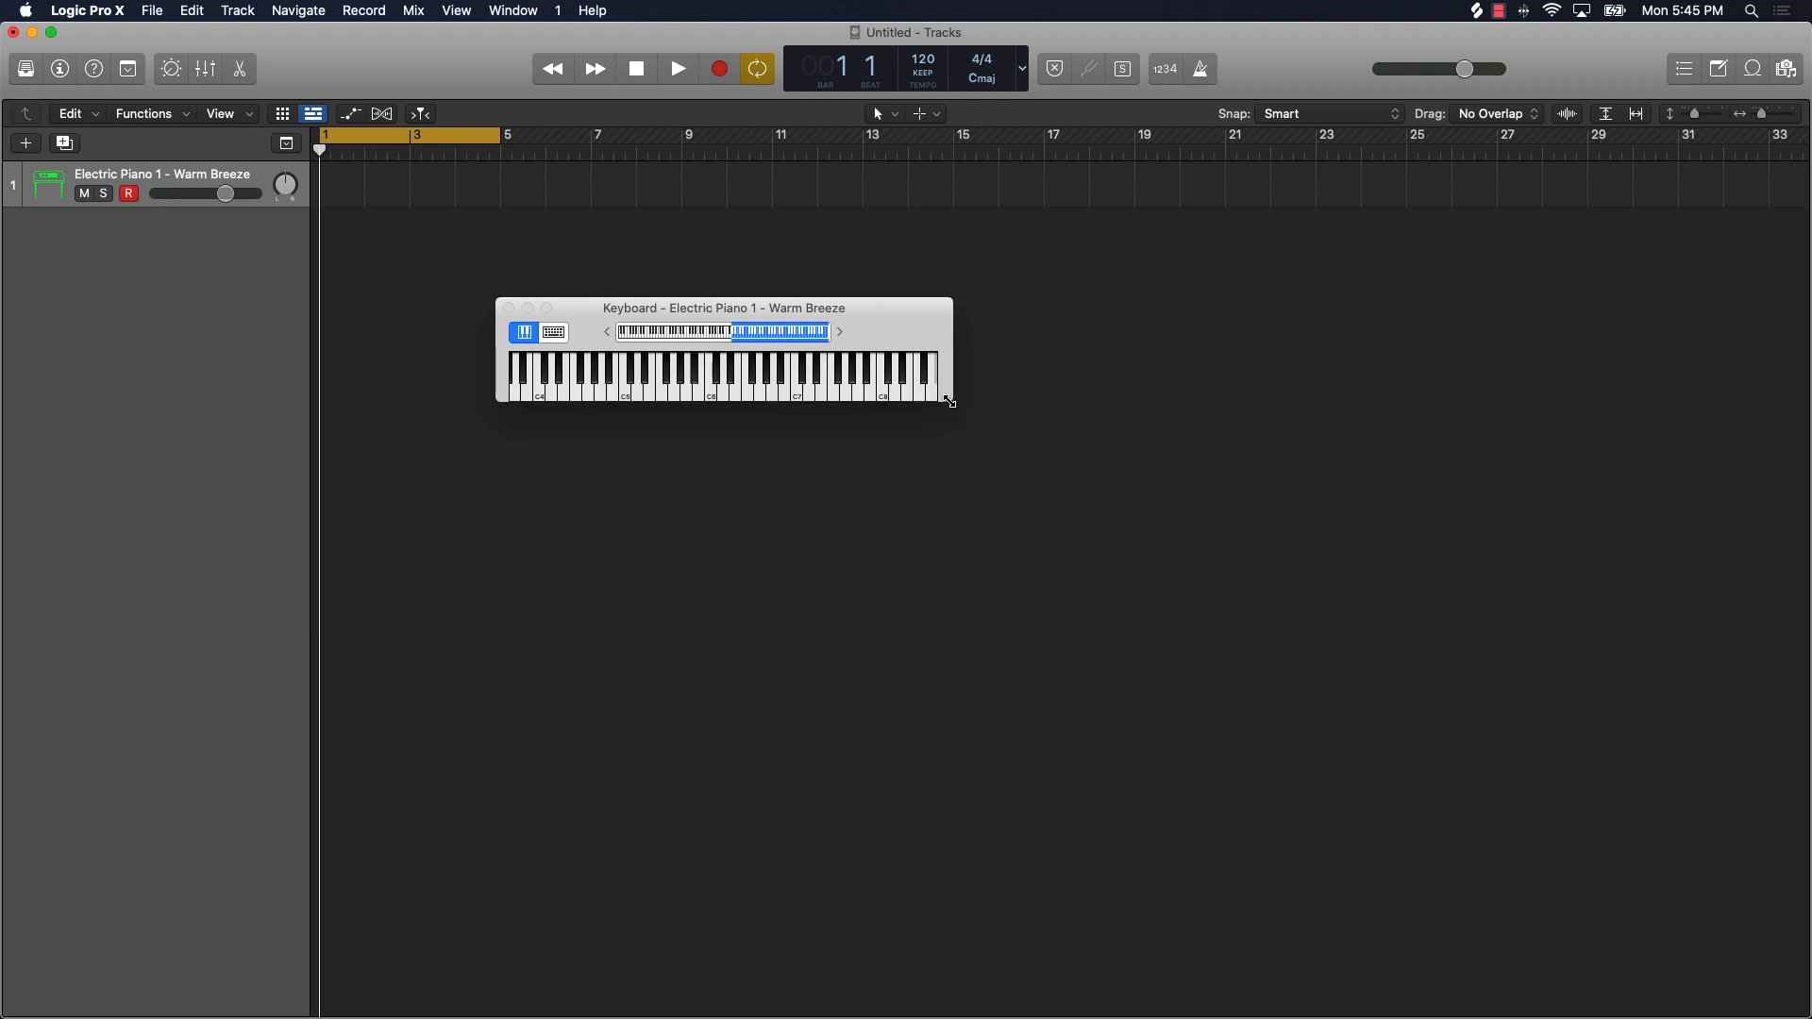
left_click_drag(949, 402, 1793, 598)
left_click(1197, 576)
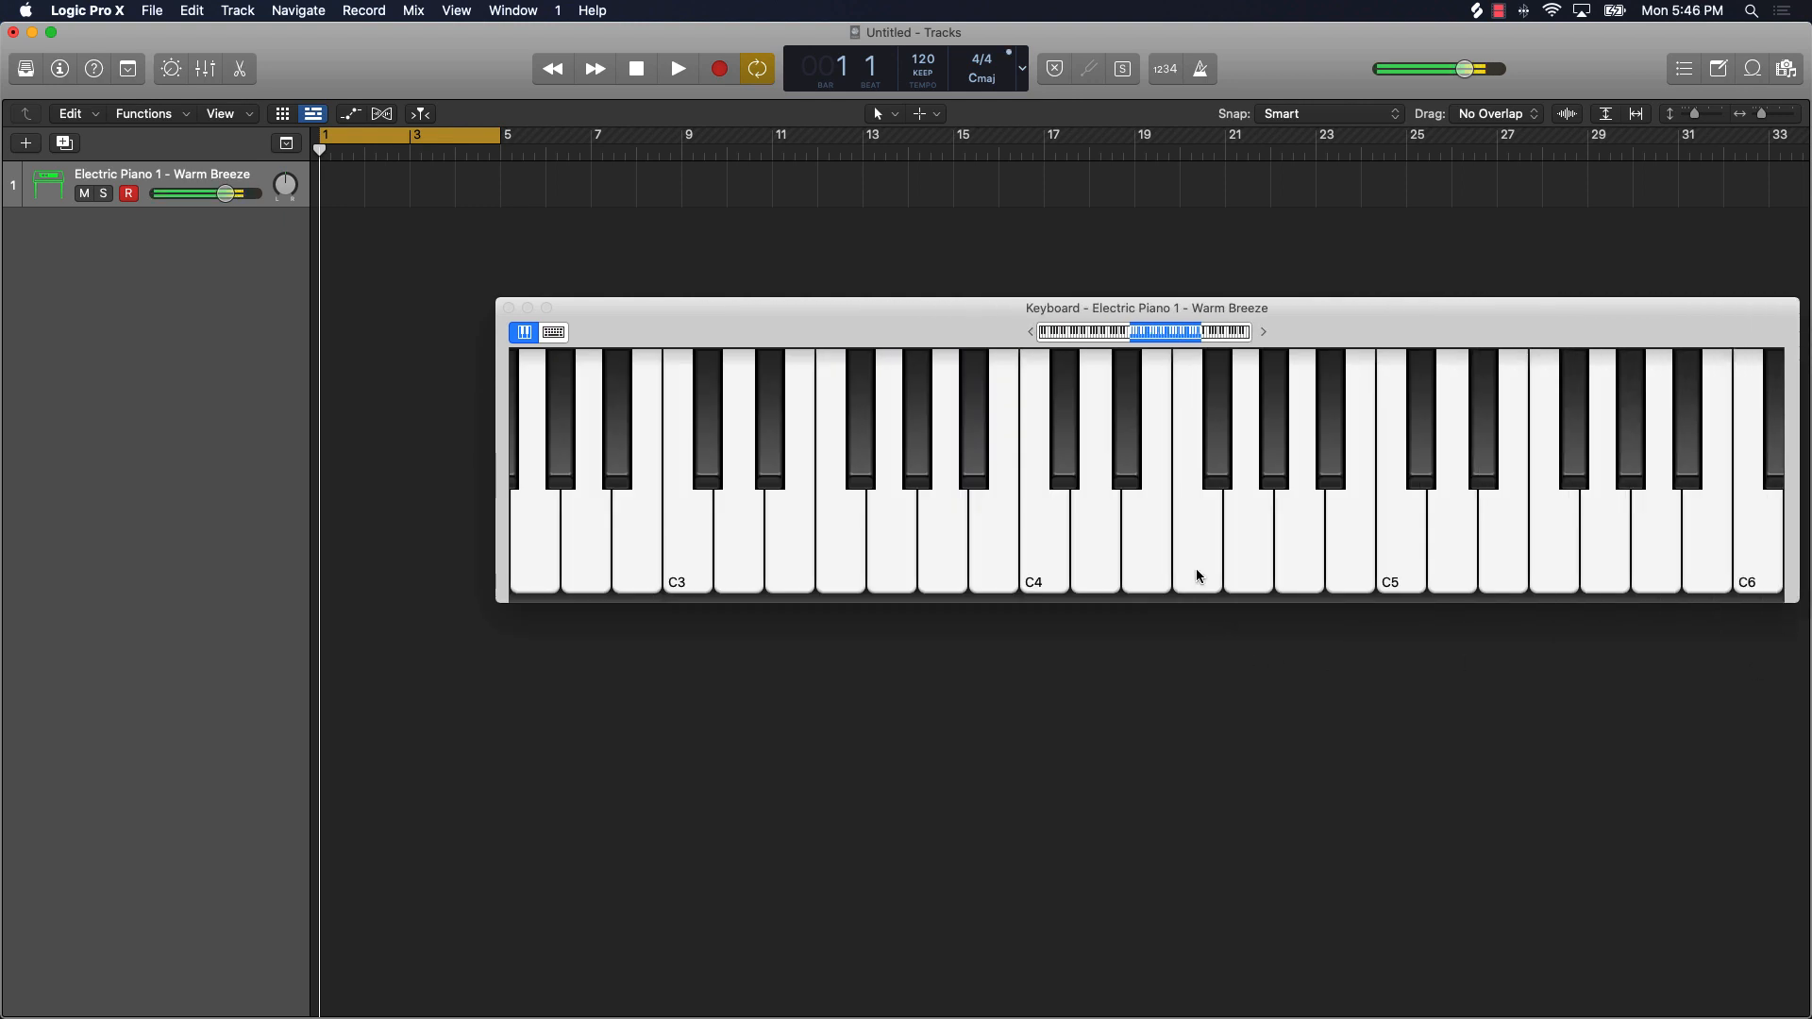
left_click(1196, 571)
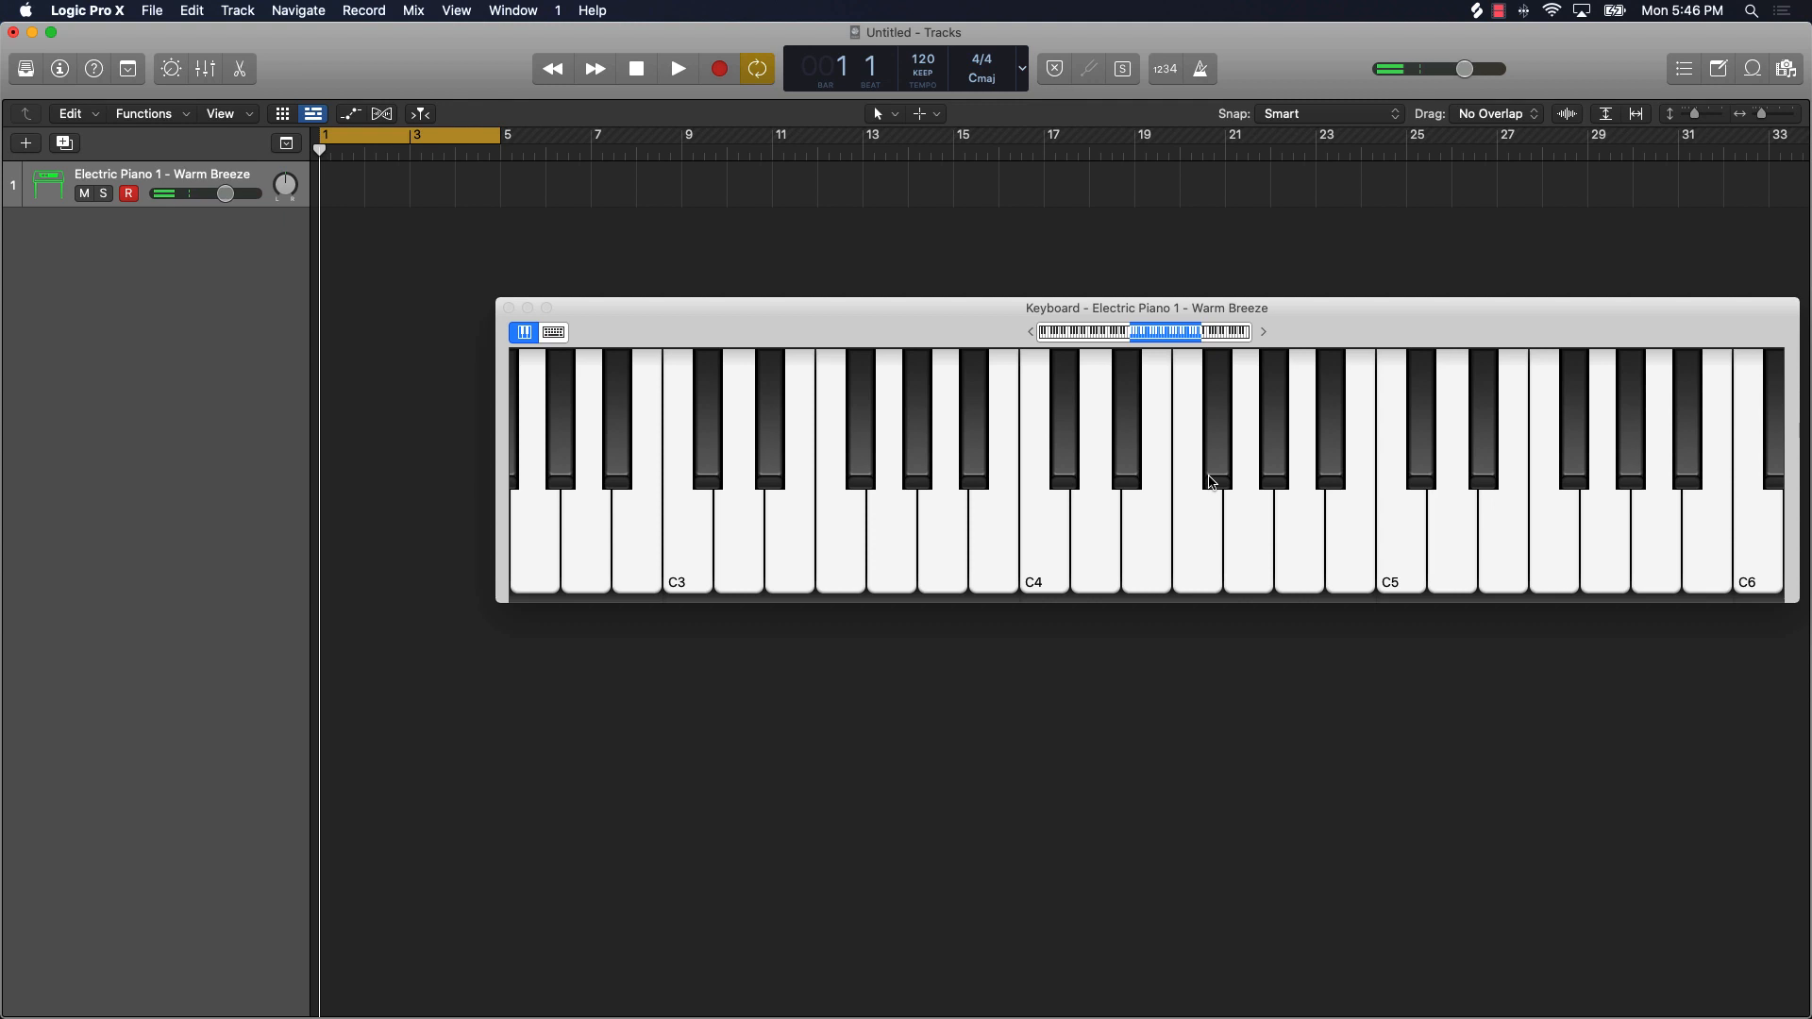
key("d")
key("d")
left_click_drag(839, 342, 628, 321)
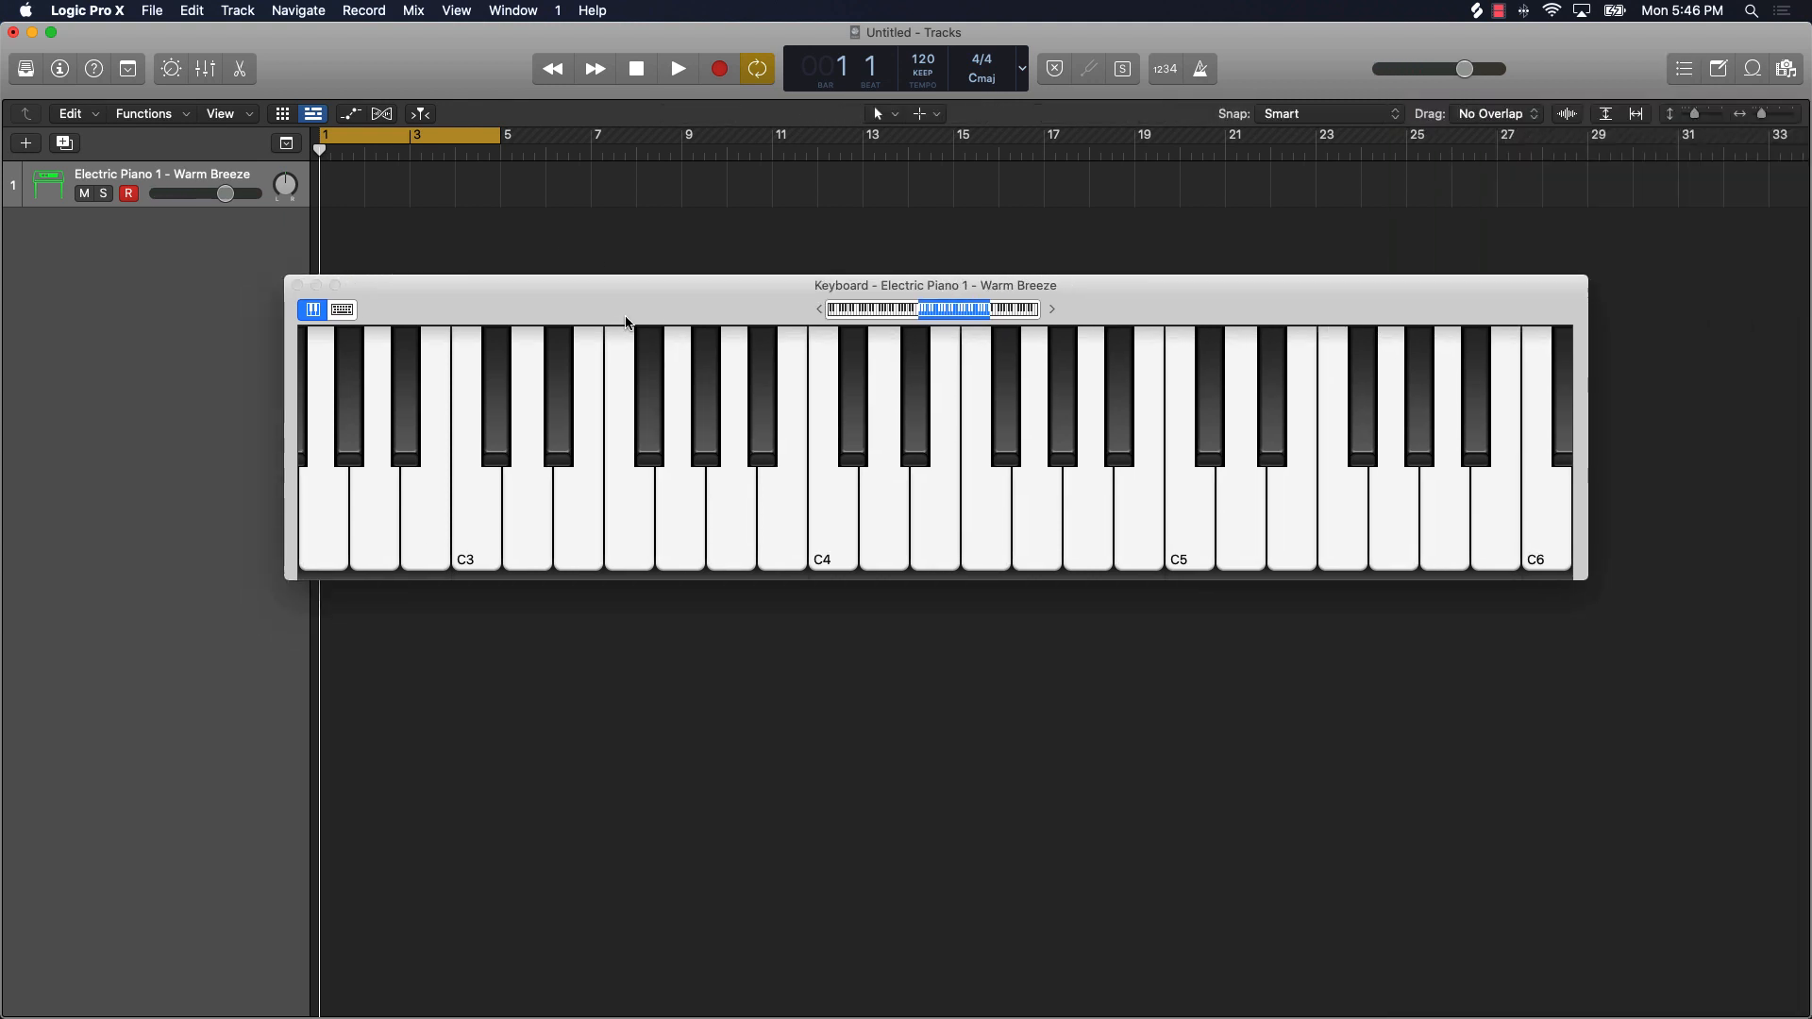
Step: Return to the Musical Typing view and reposition its window over the empty area of the track display
left_click(344, 312)
left_click_drag(488, 298, 792, 284)
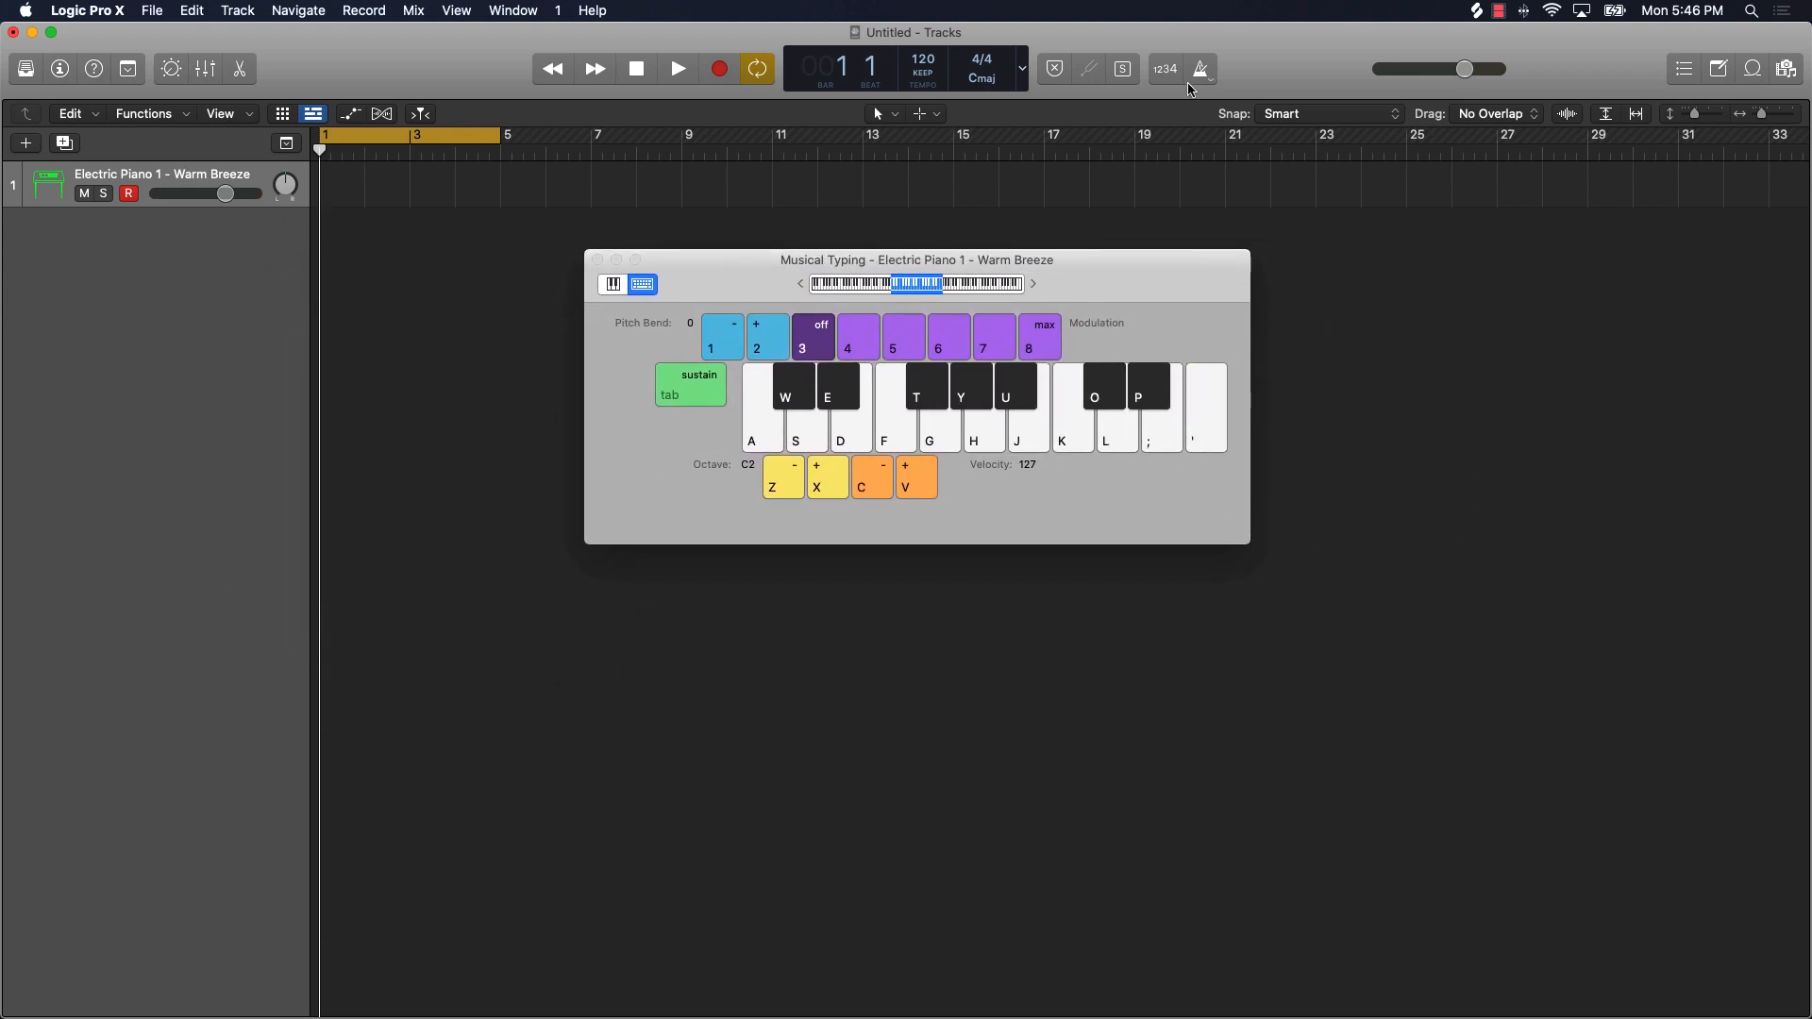
left_click_drag(779, 277, 702, 360)
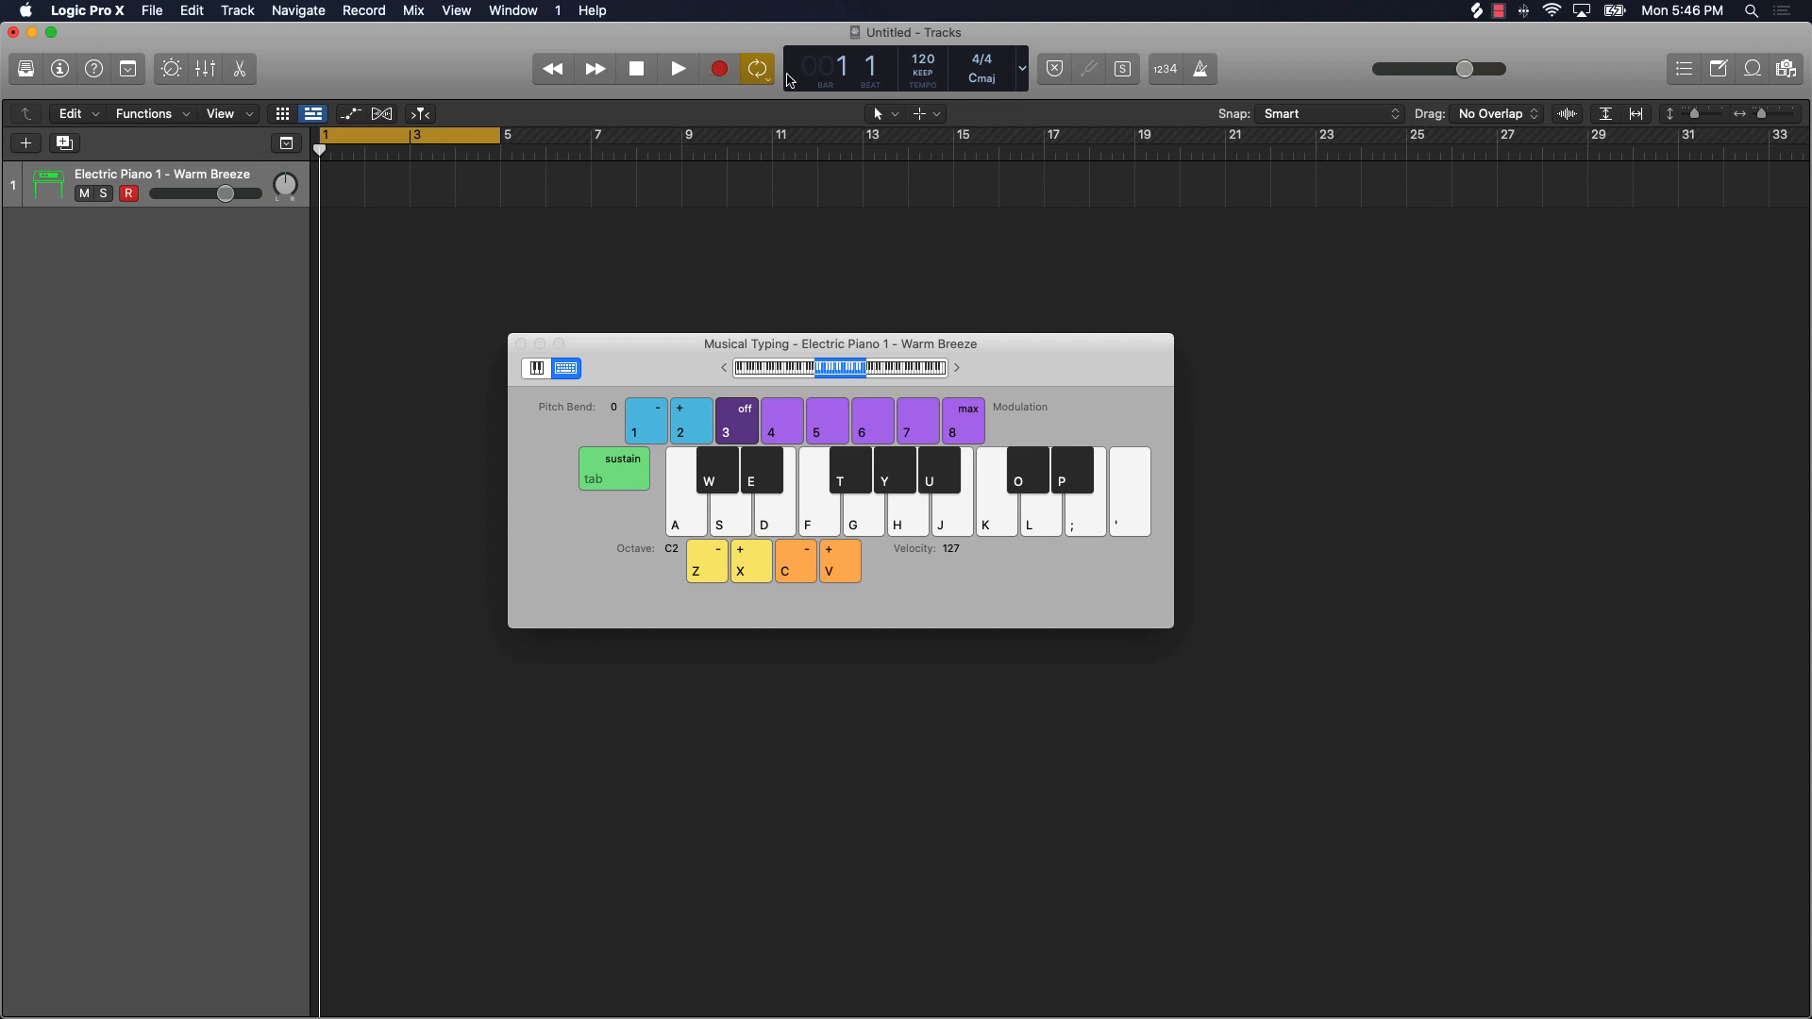
Step: Turn on the count-in and metronome, and rehearse notes while raising the Musical Typing octave to C4
left_click(1171, 82)
left_click(1200, 70)
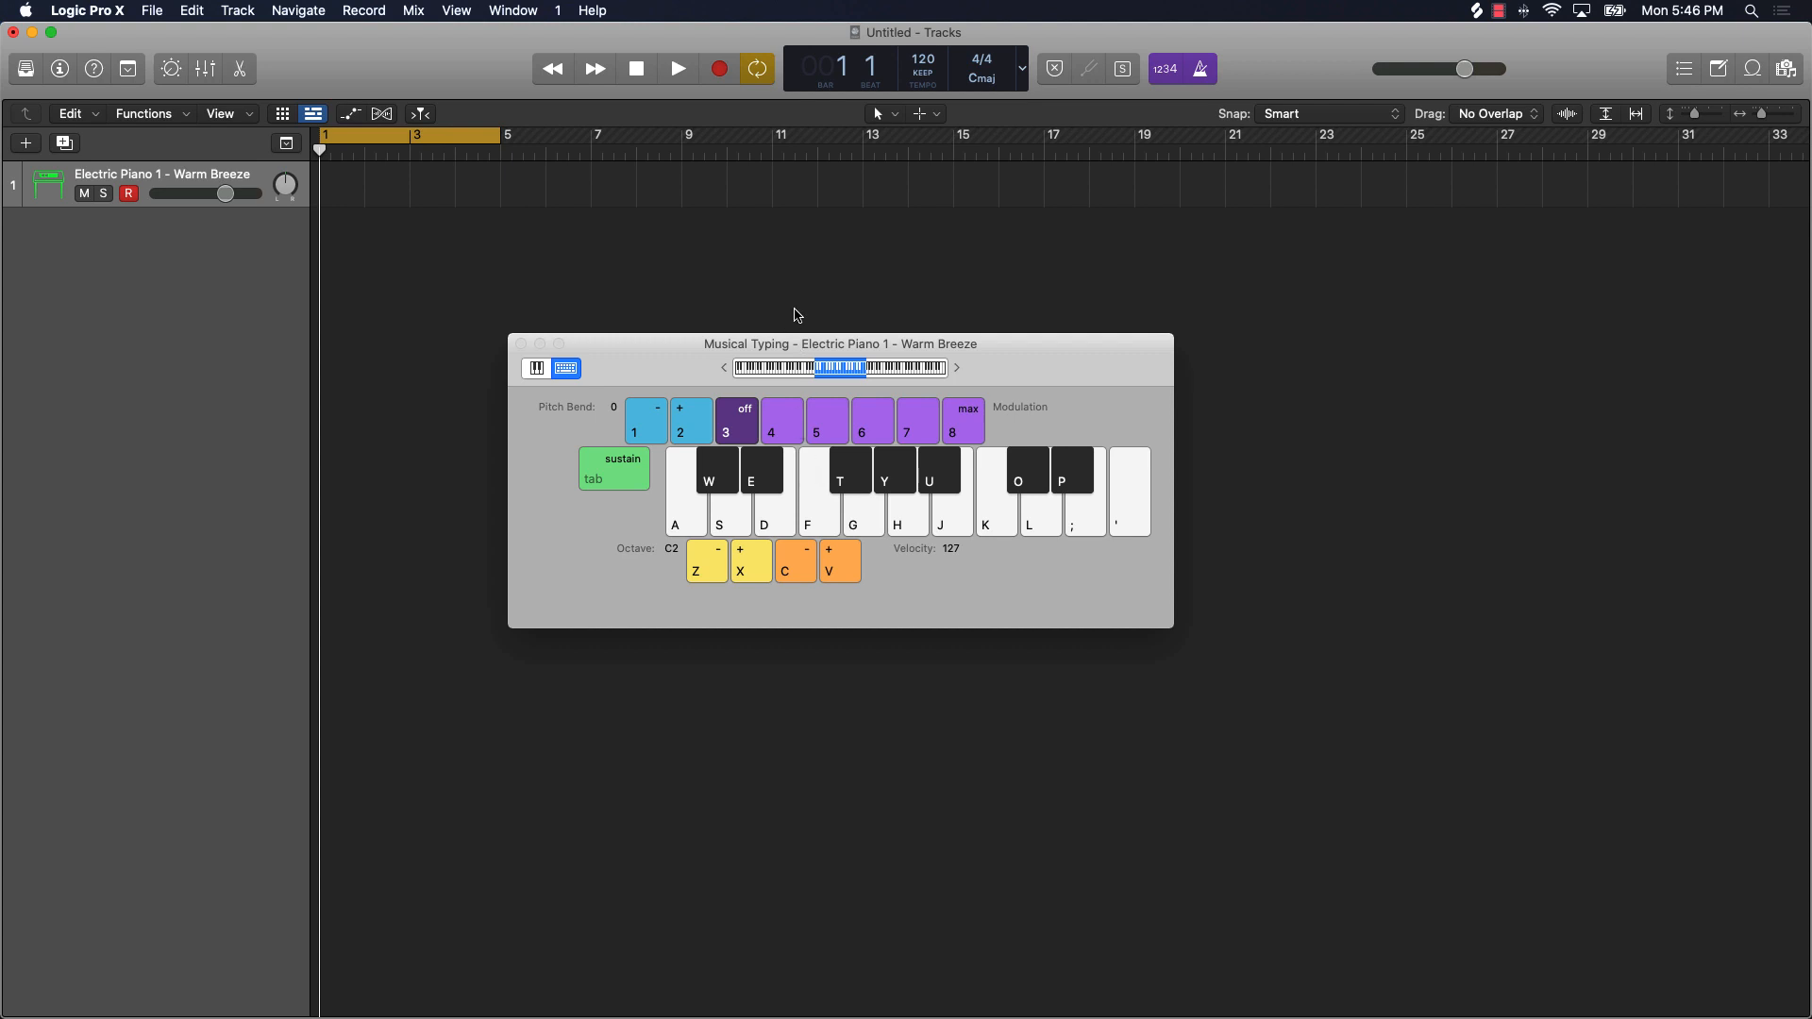
key("f")
key("x")
key("g")
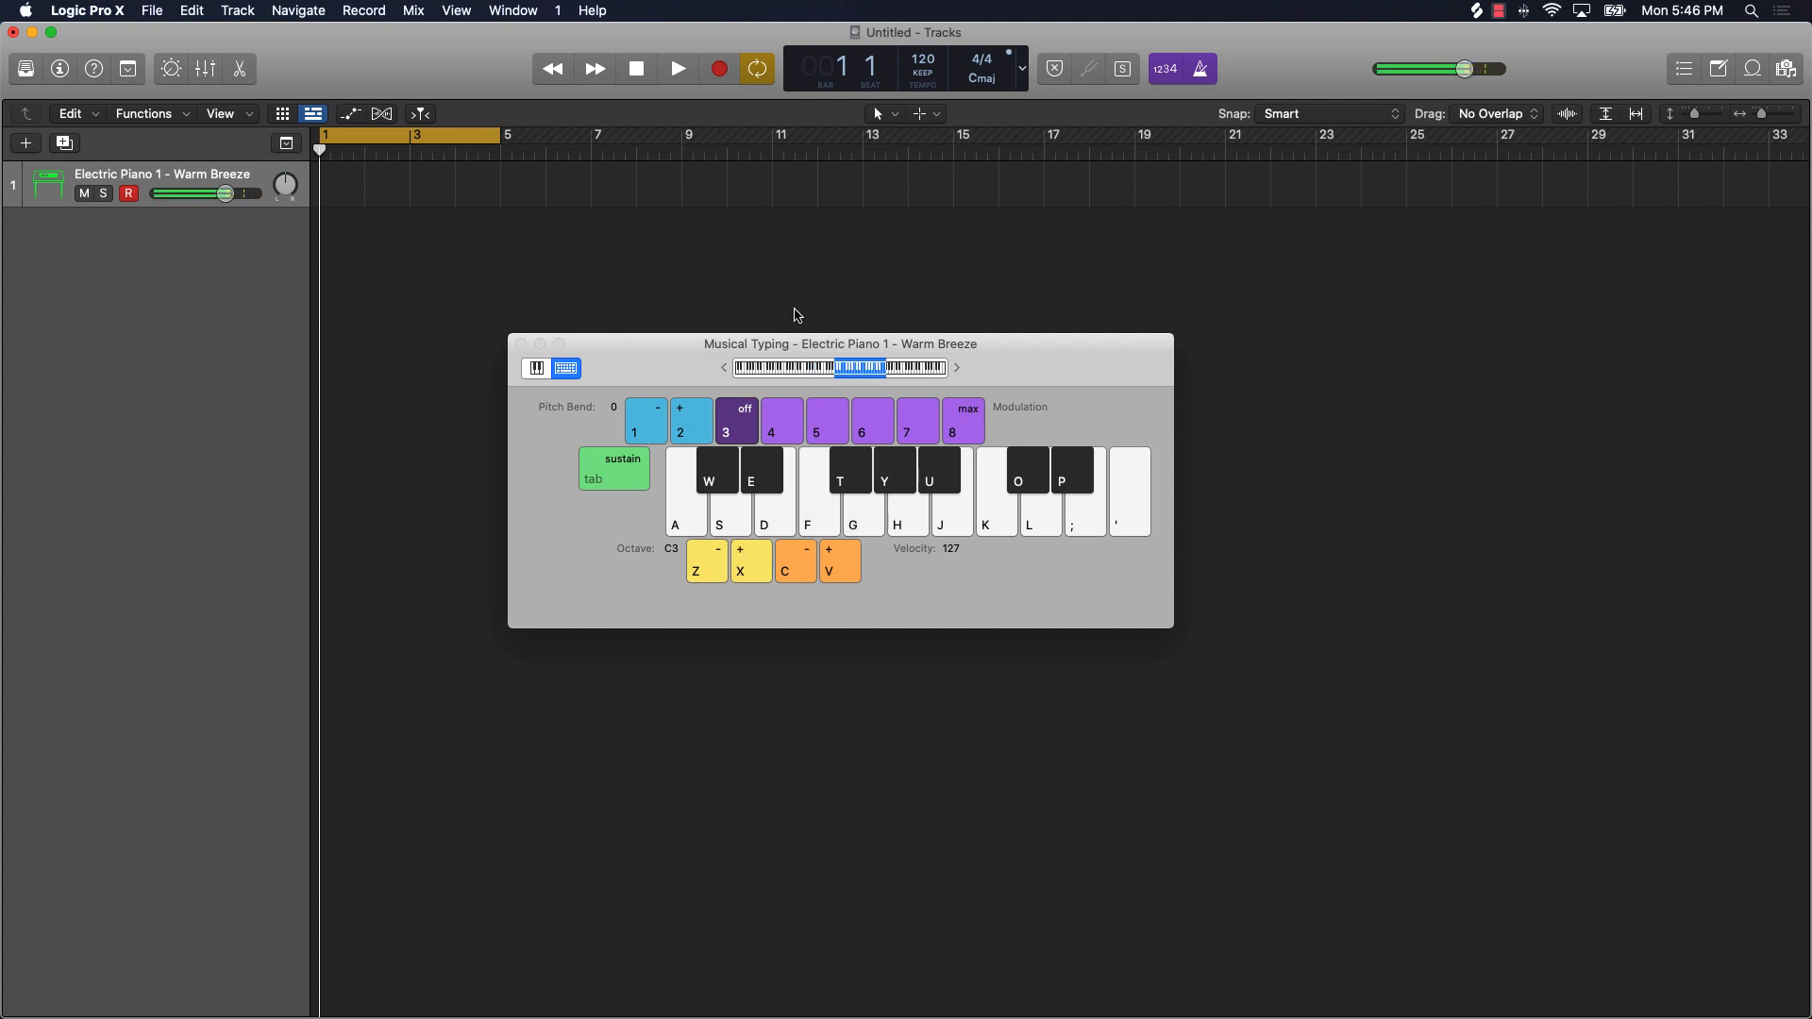
key("f")
key("g")
key("x")
key("g")
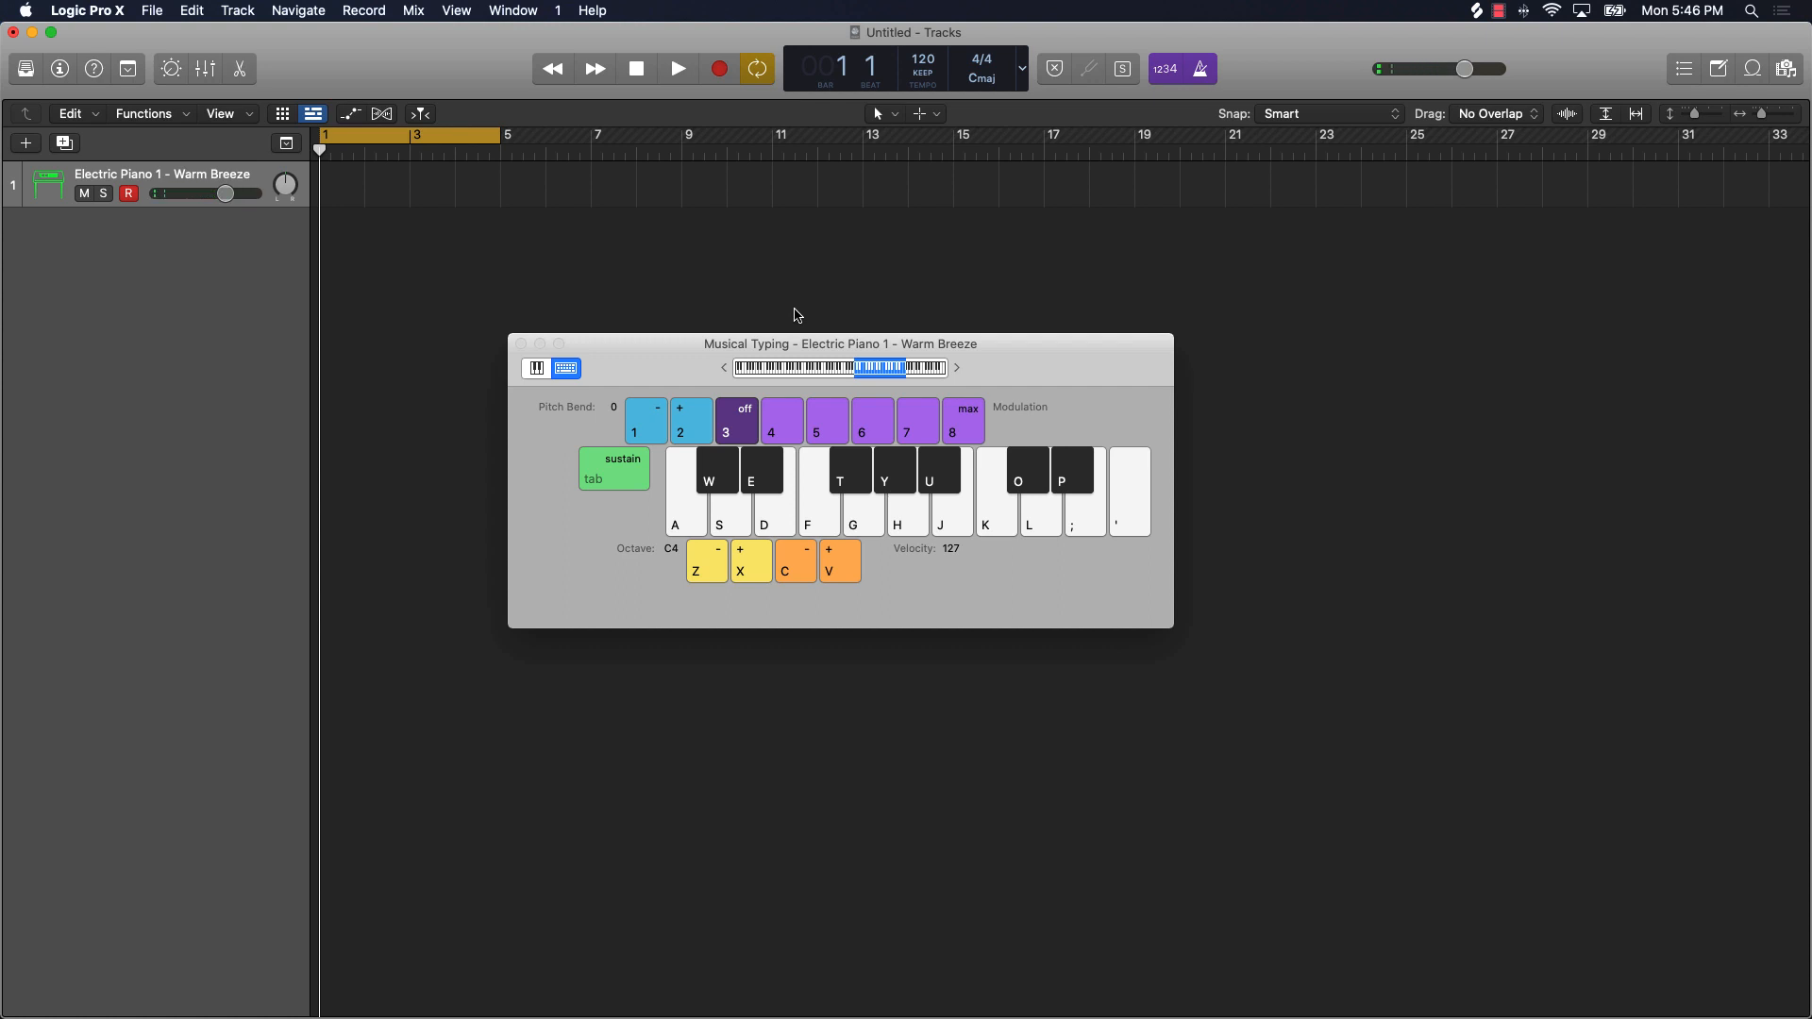
Step: Record a MIDI part over bars 1 to 5 on the electric piano track, stop, and close Musical Typing
left_click(720, 69)
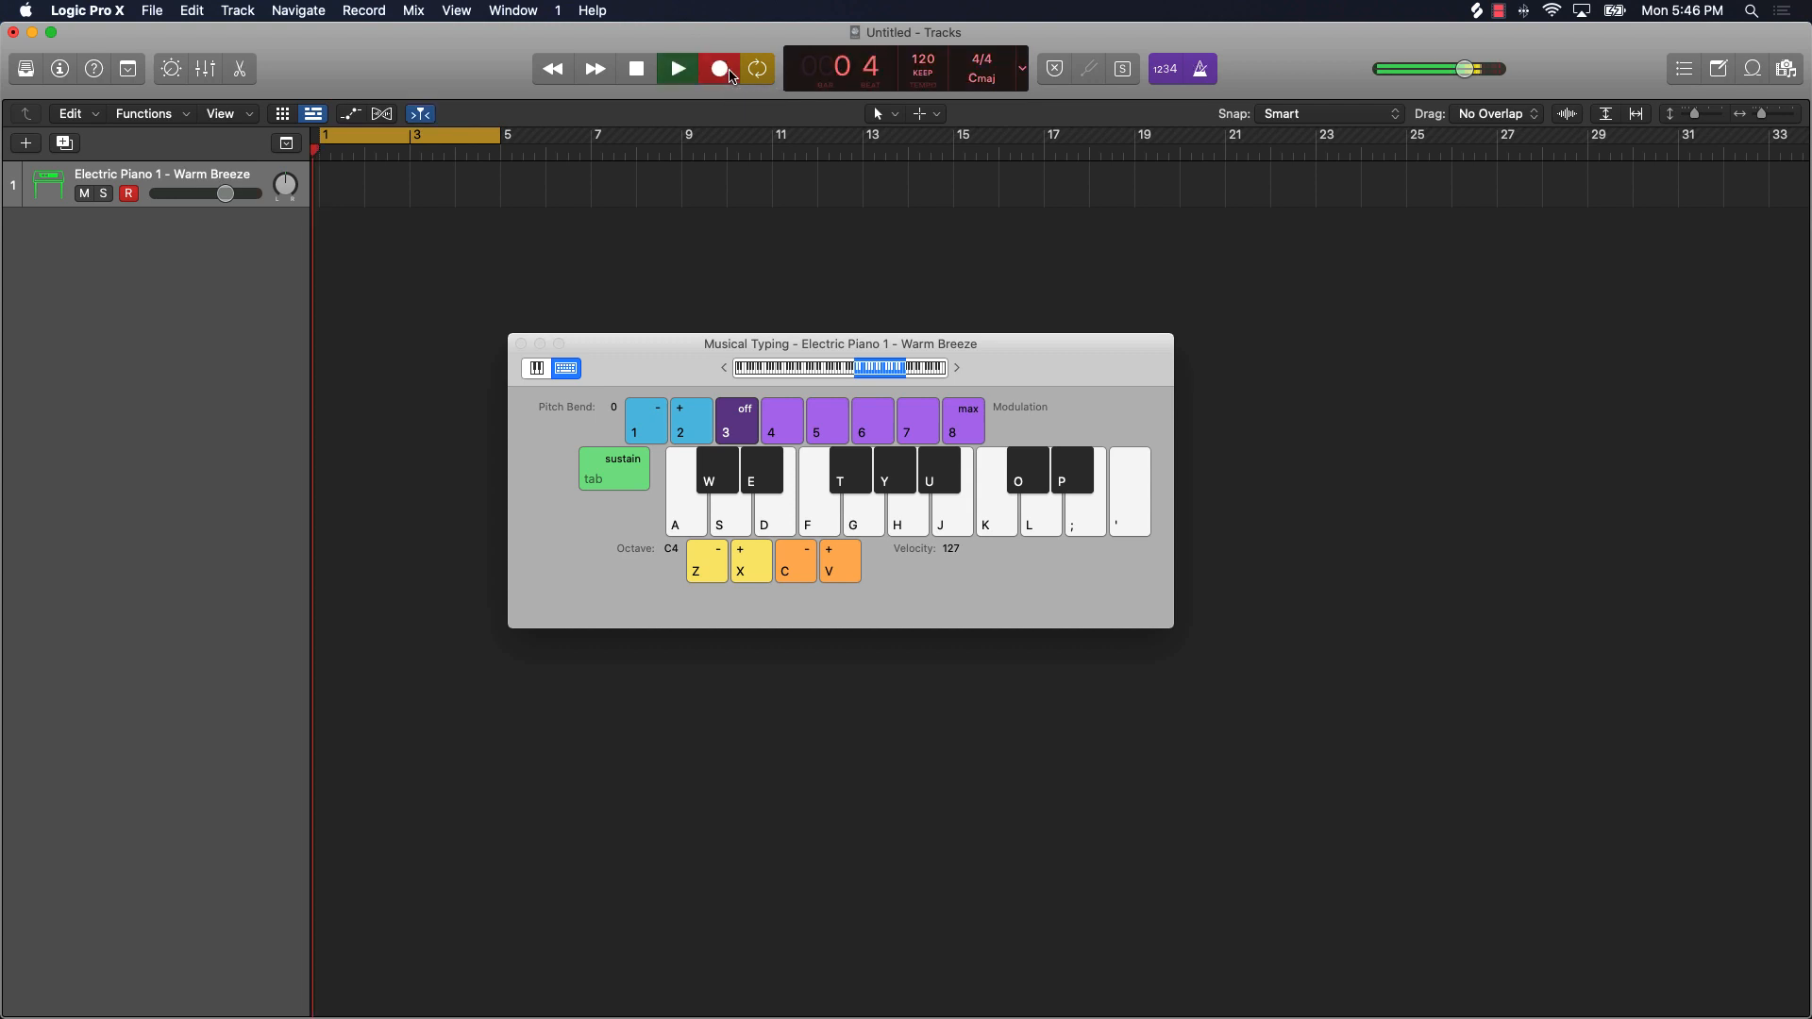
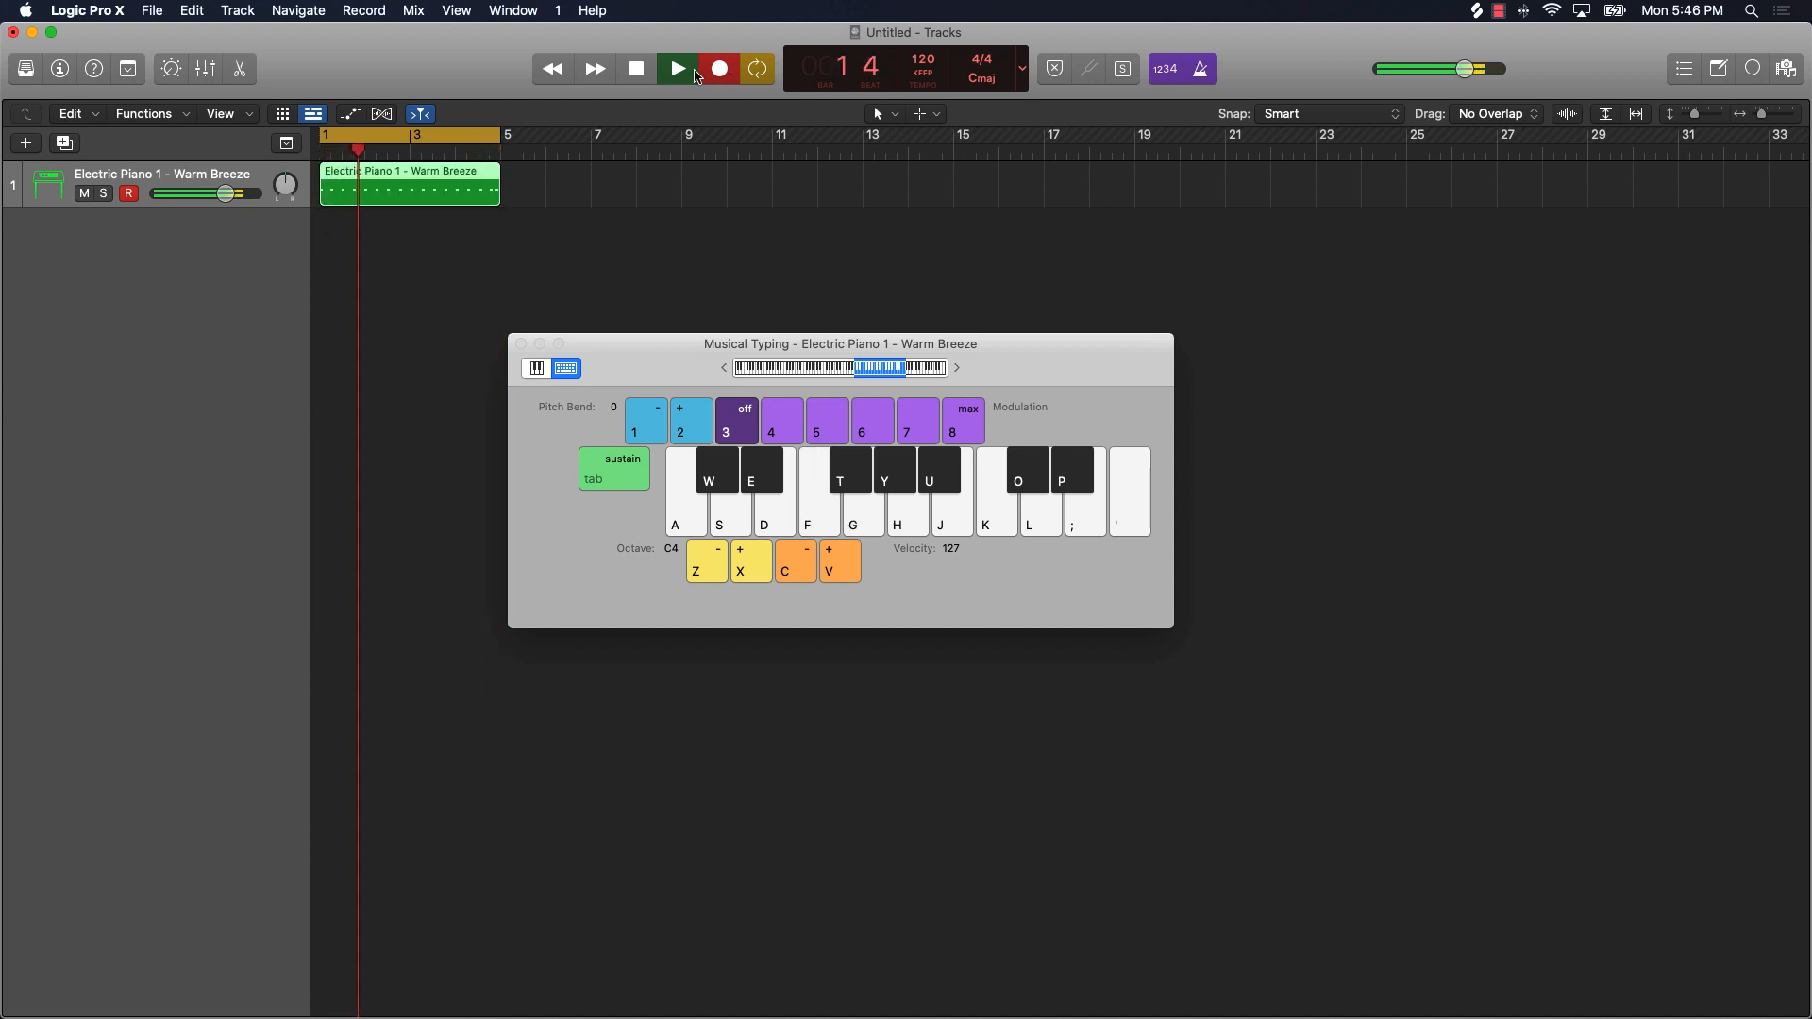
left_click(685, 75)
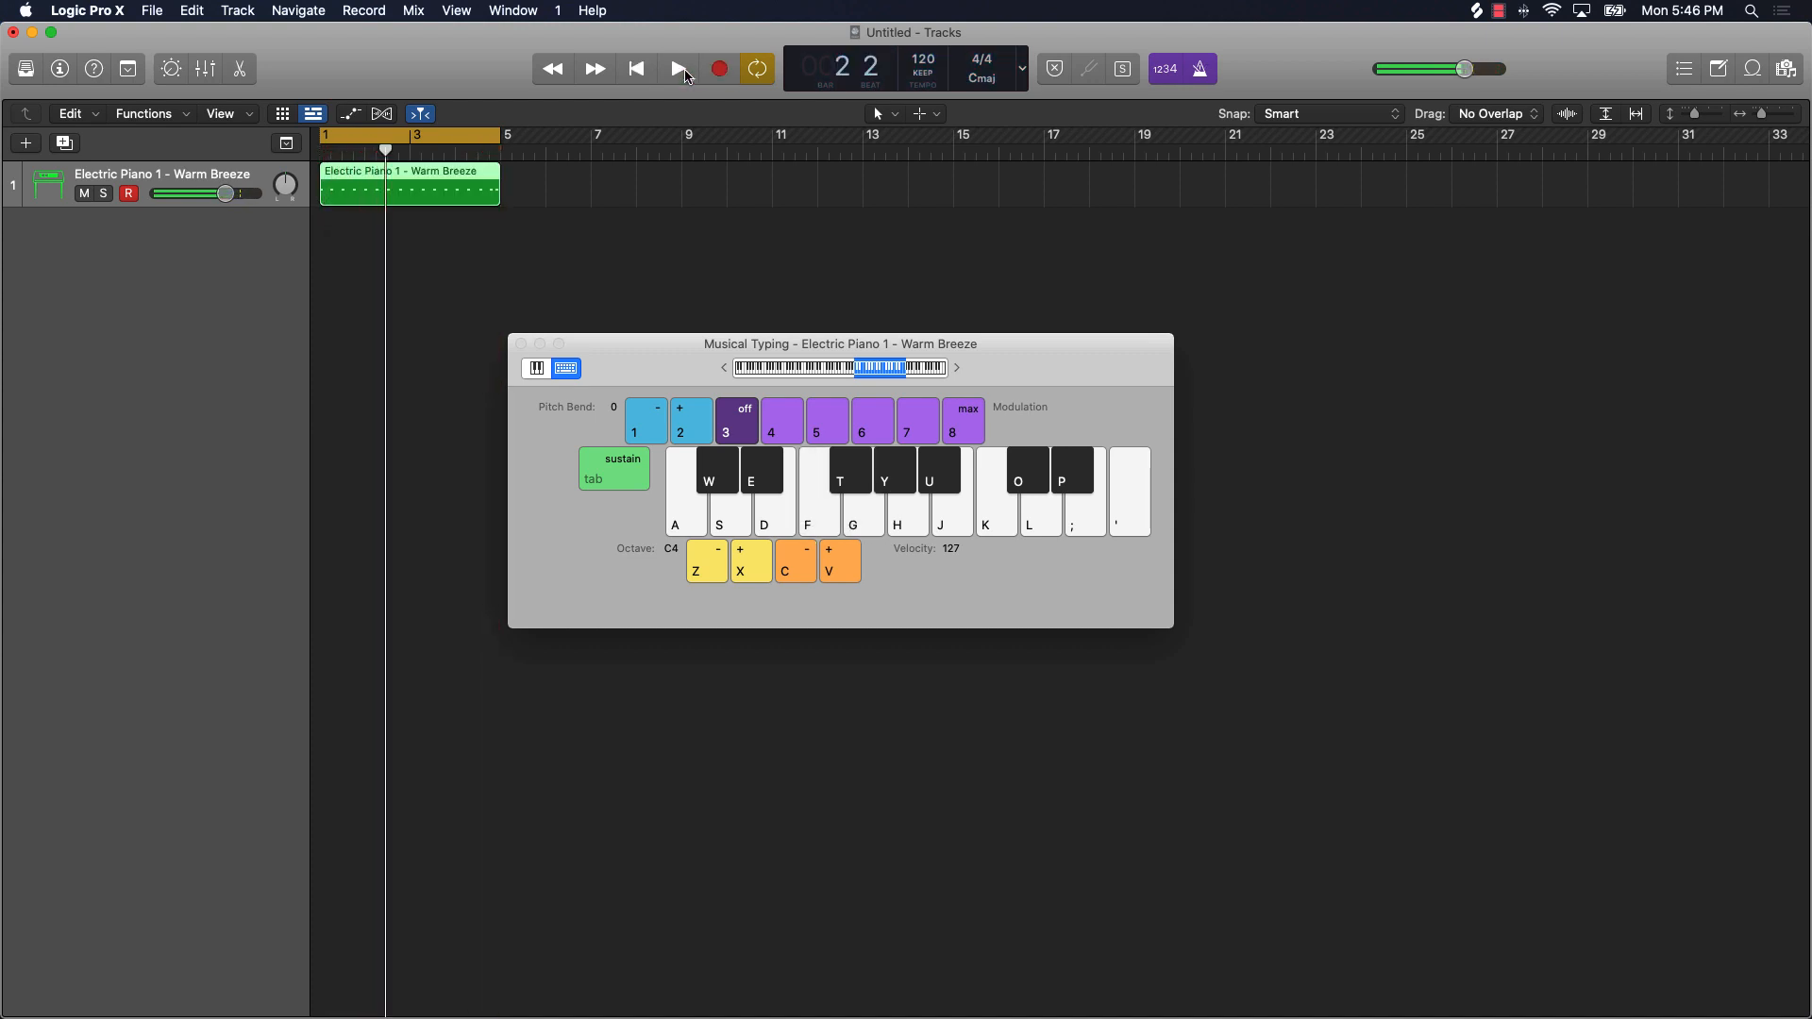
left_click(519, 223)
left_click(488, 197)
left_click(520, 344)
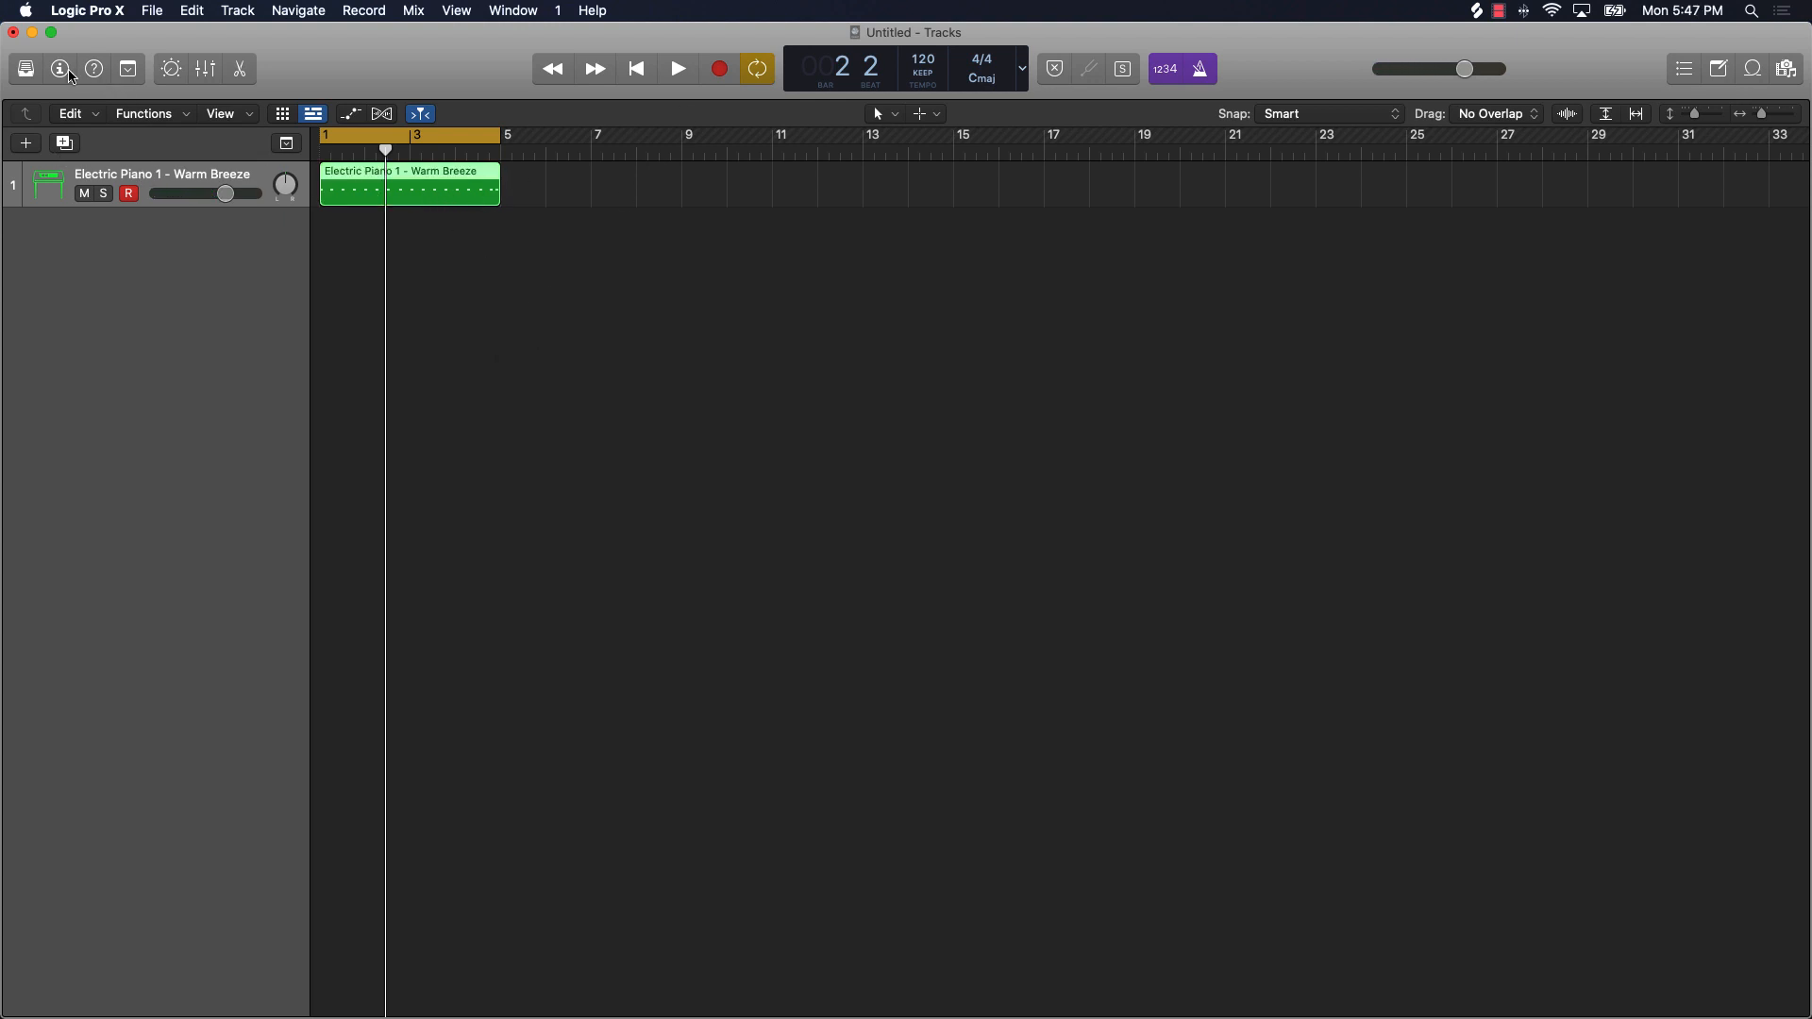
Step: Open the recorded region in the Piano Roll and enlarge the editor to look over its notes
left_click(243, 70)
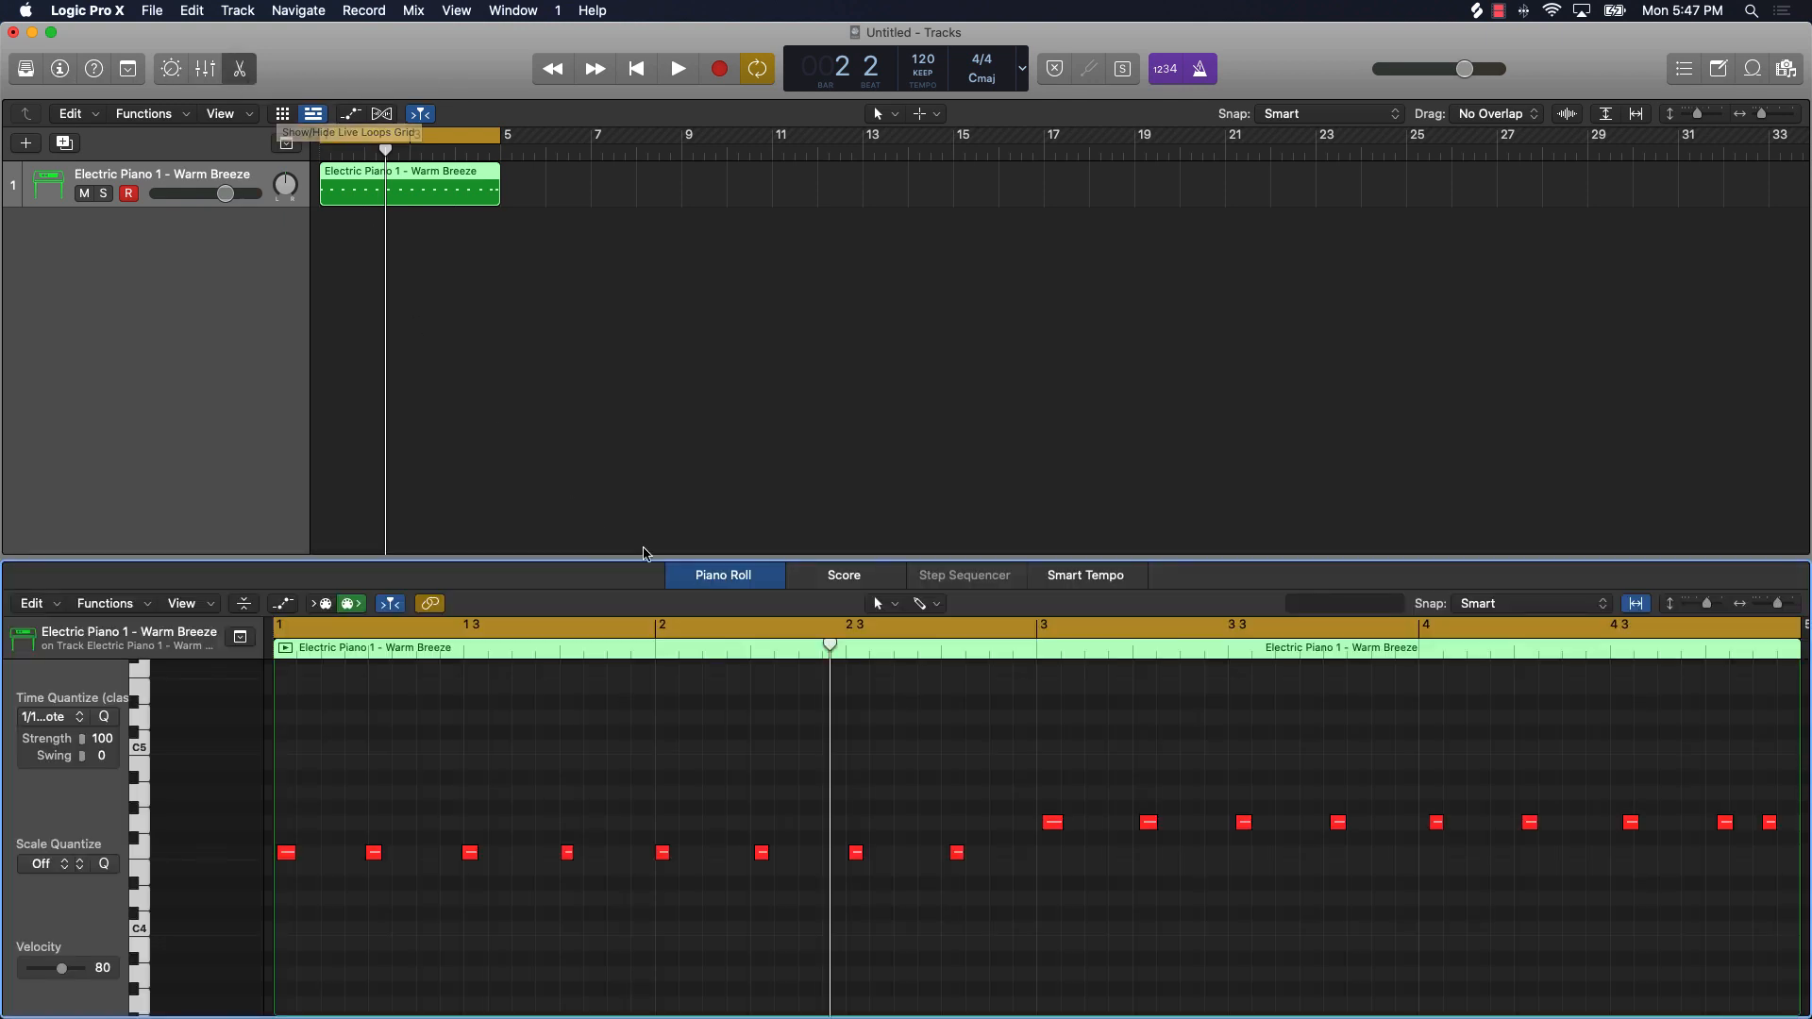
left_click_drag(744, 556, 740, 267)
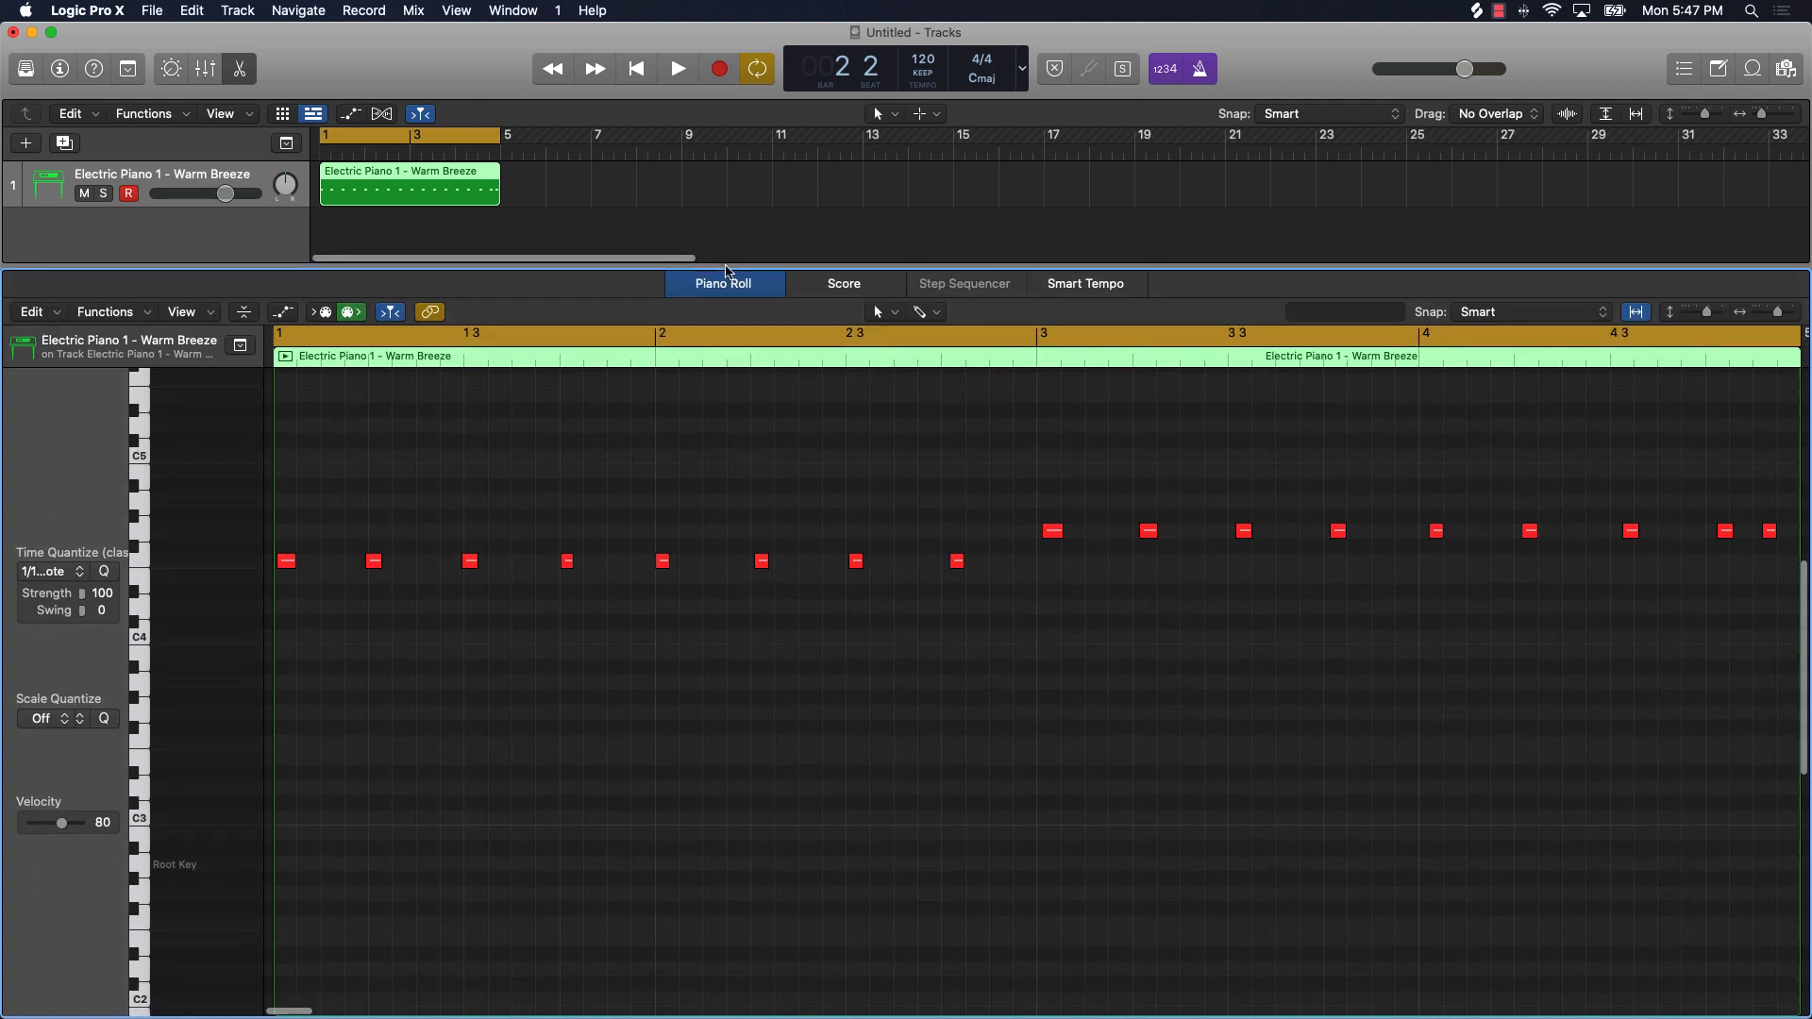
scroll(754, 479, "right", 5)
scroll(749, 473, "left", 5)
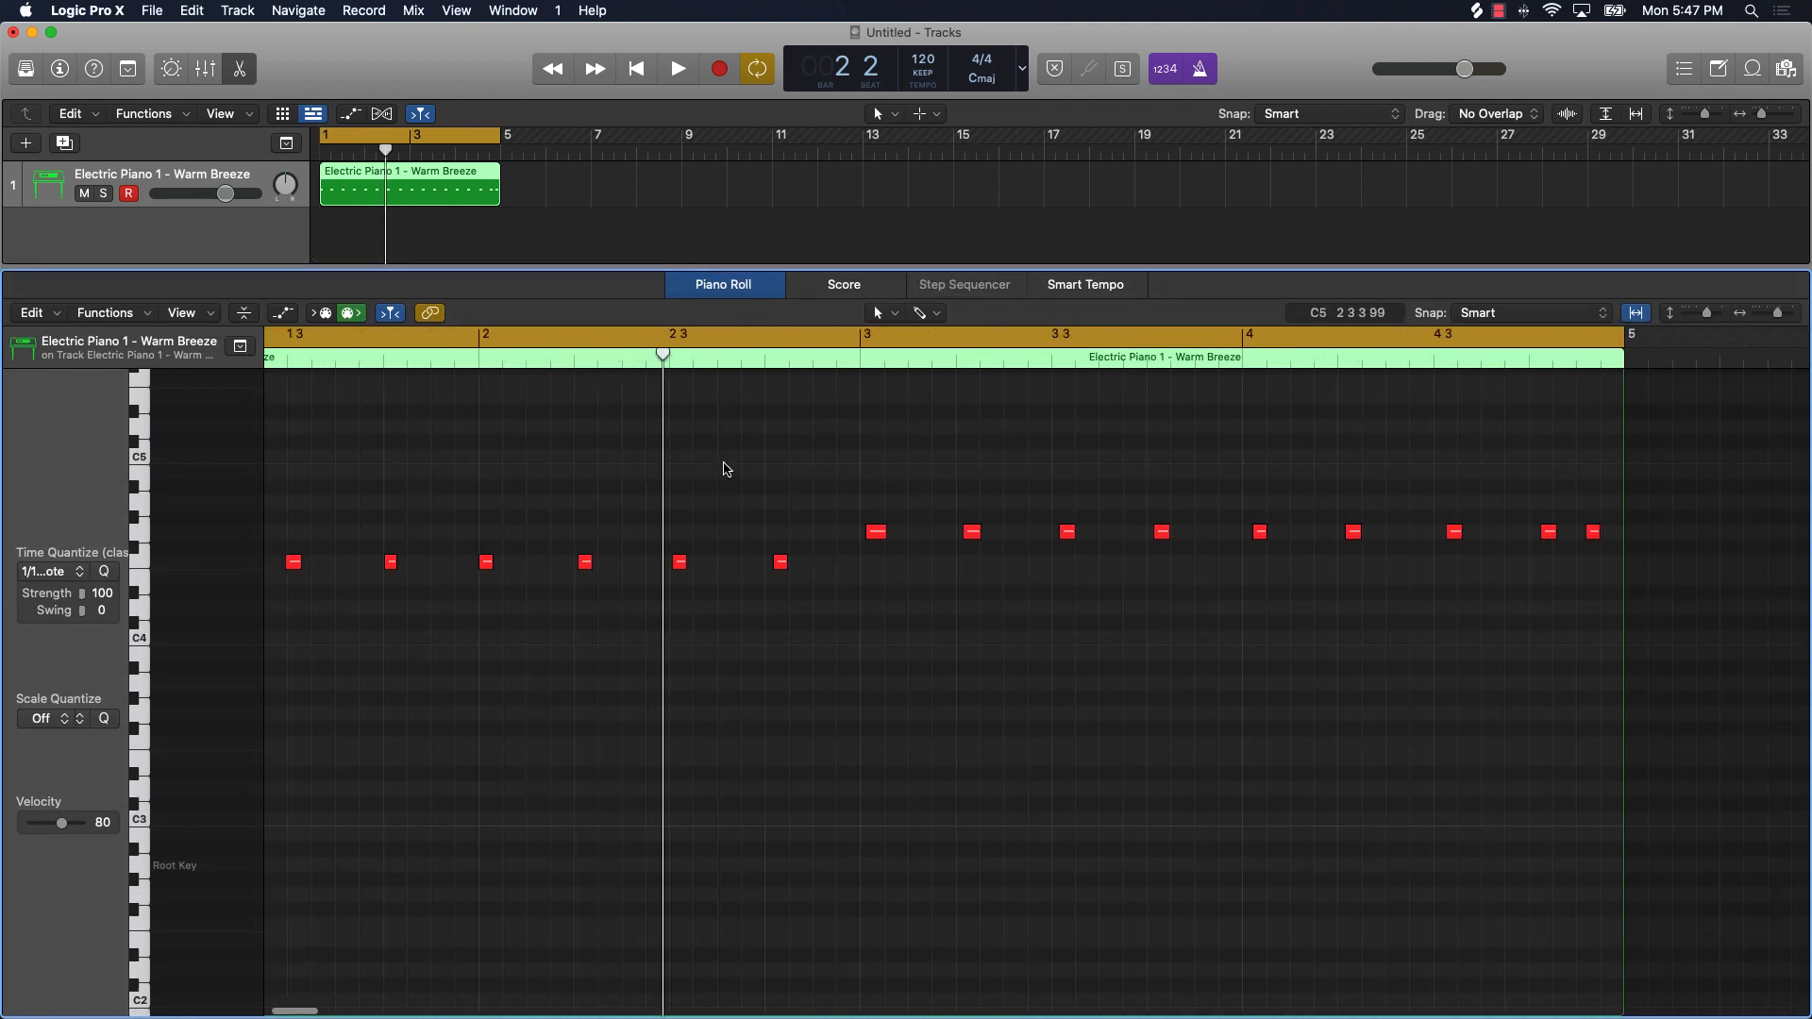
Step: Select all notes in the region, widen the Piano Roll inspector, and quantize the notes to 1/16 Swing A
key("super+a")
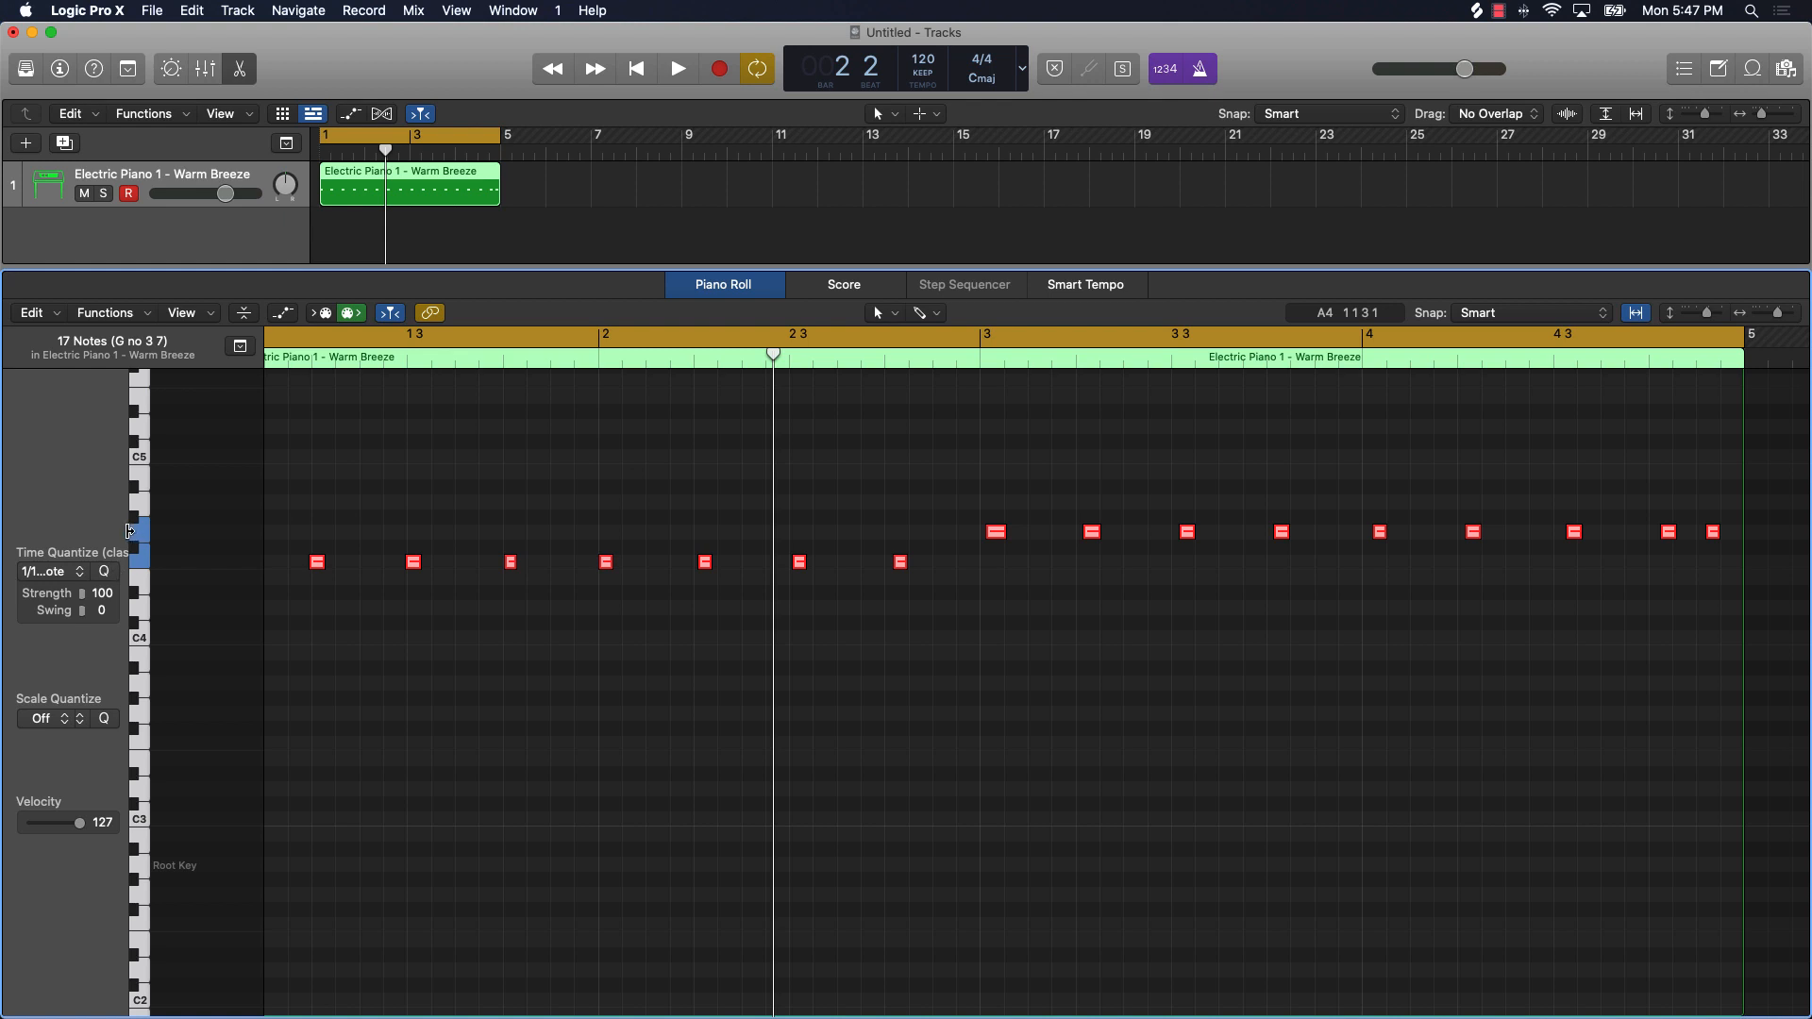
left_click_drag(130, 531, 356, 534)
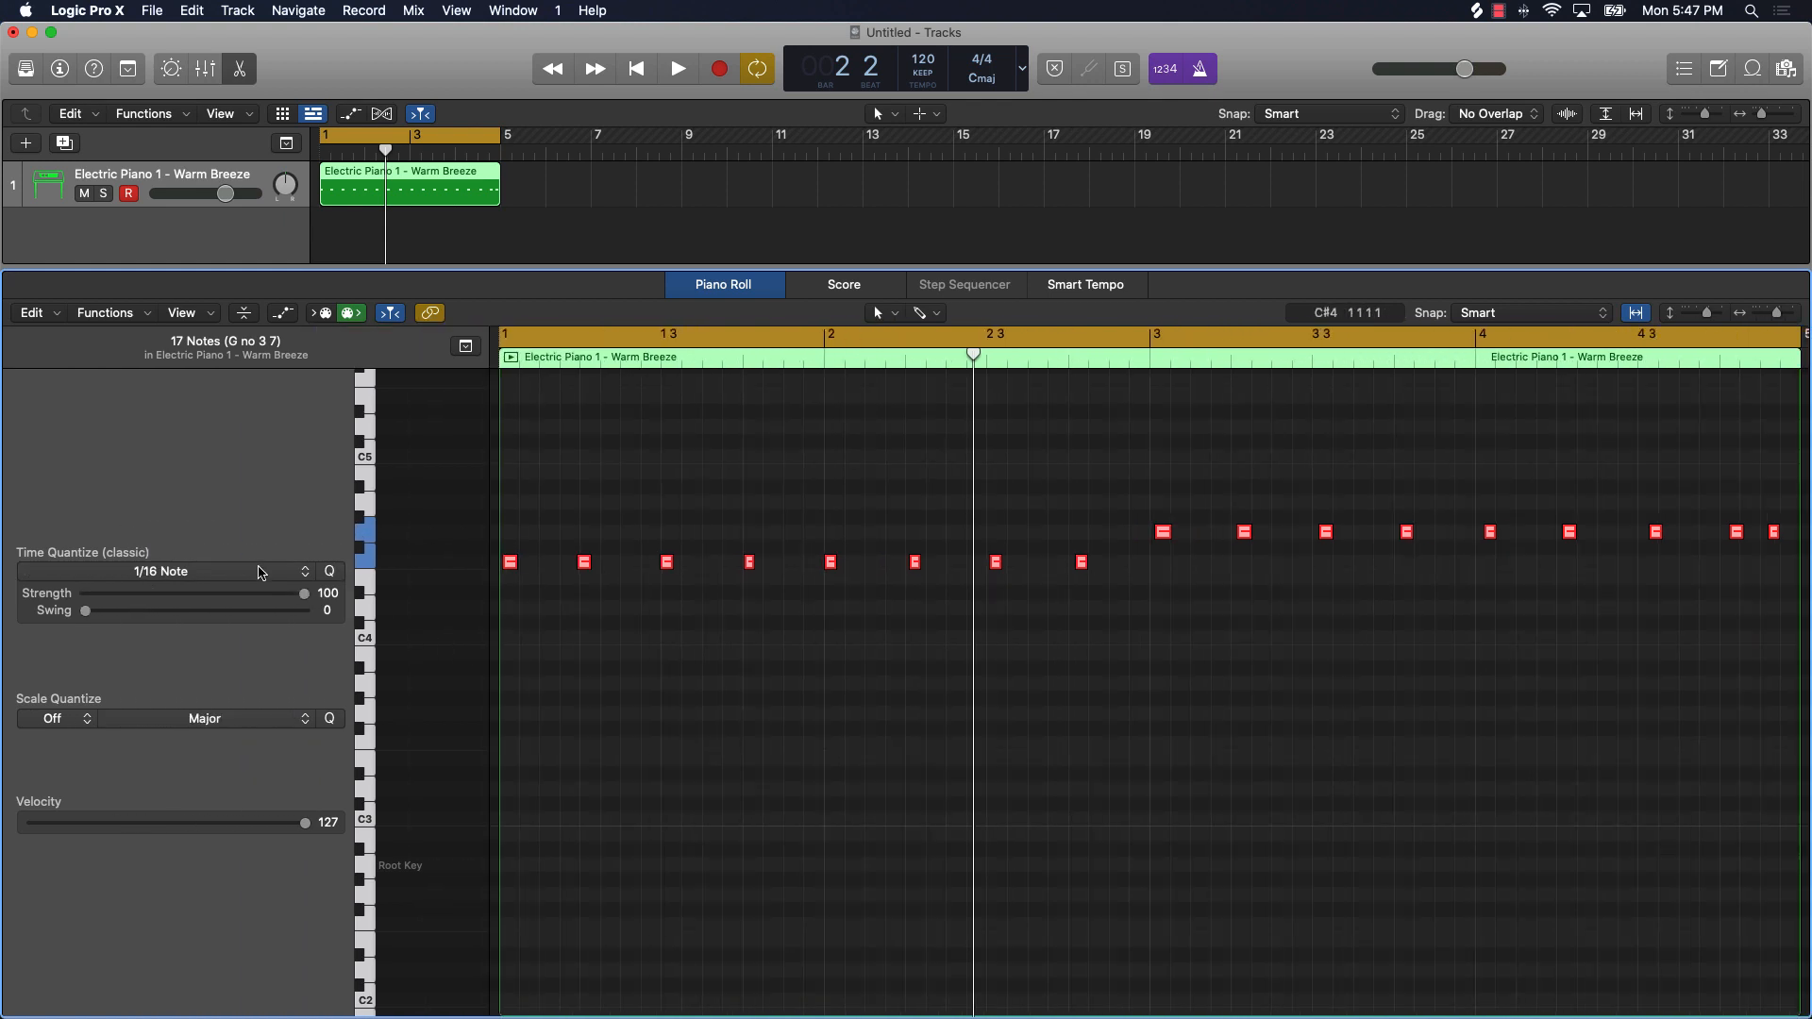
left_click(227, 572)
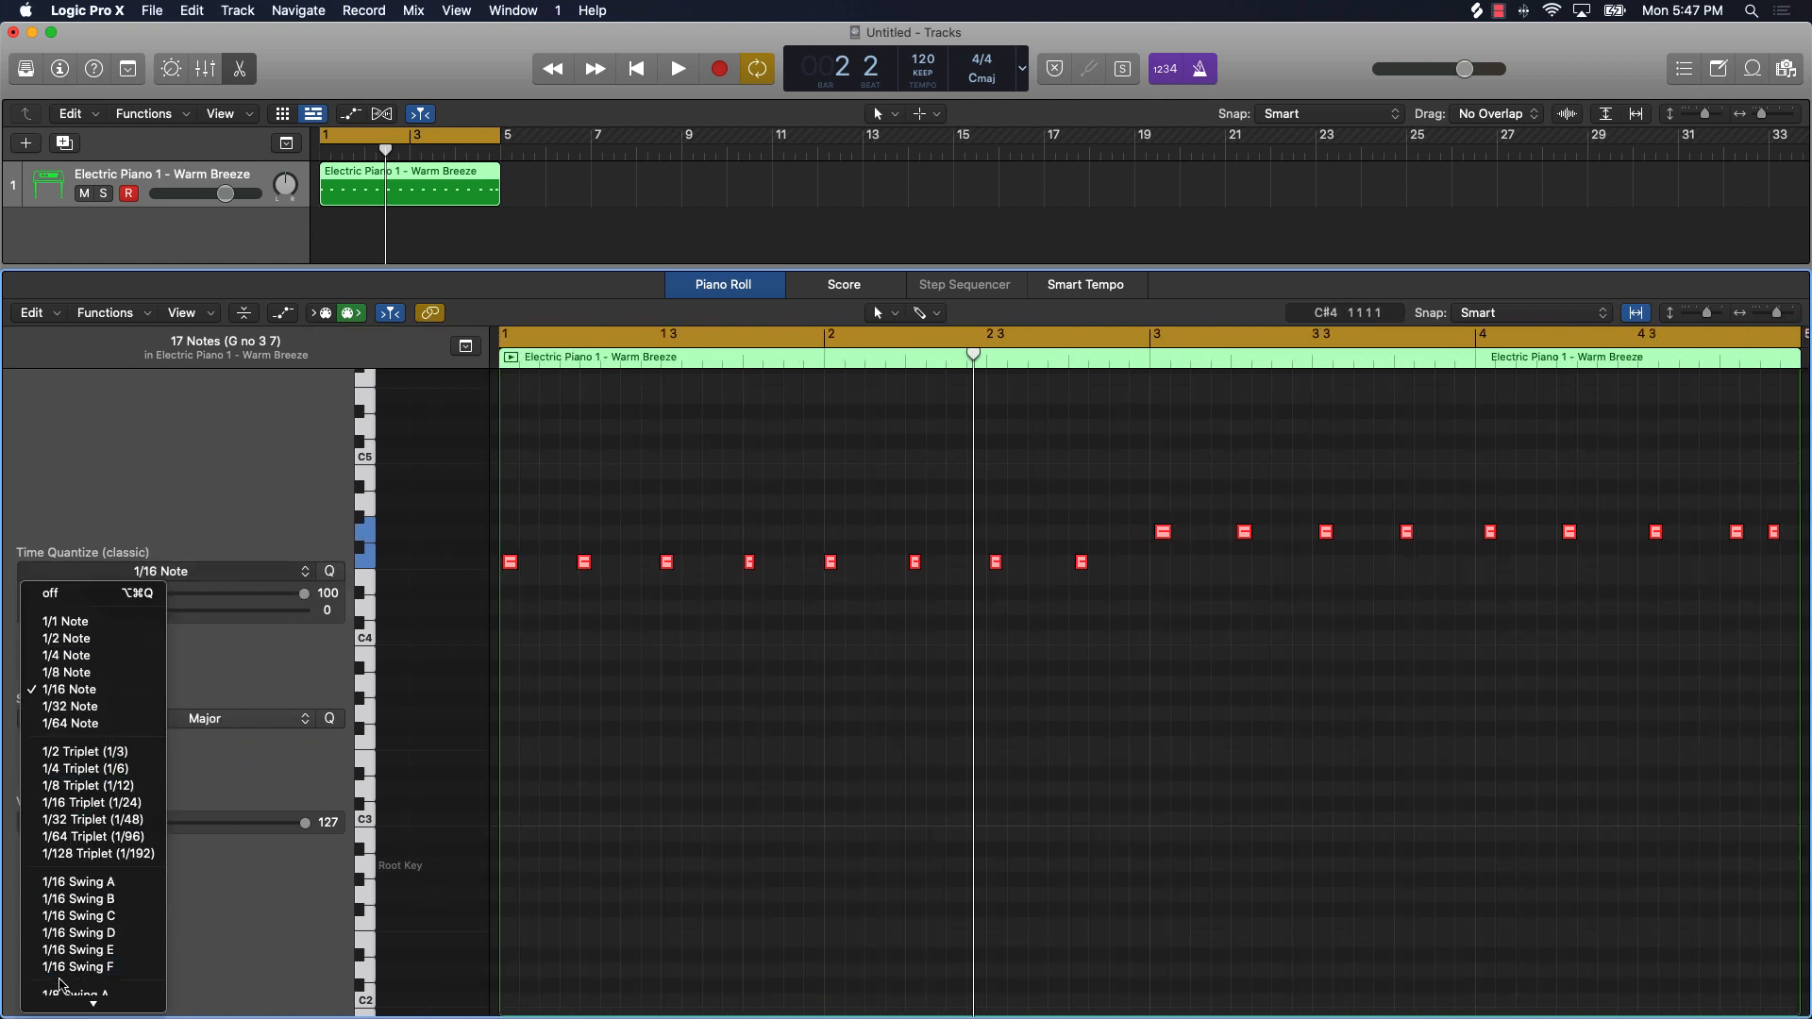
left_click(77, 884)
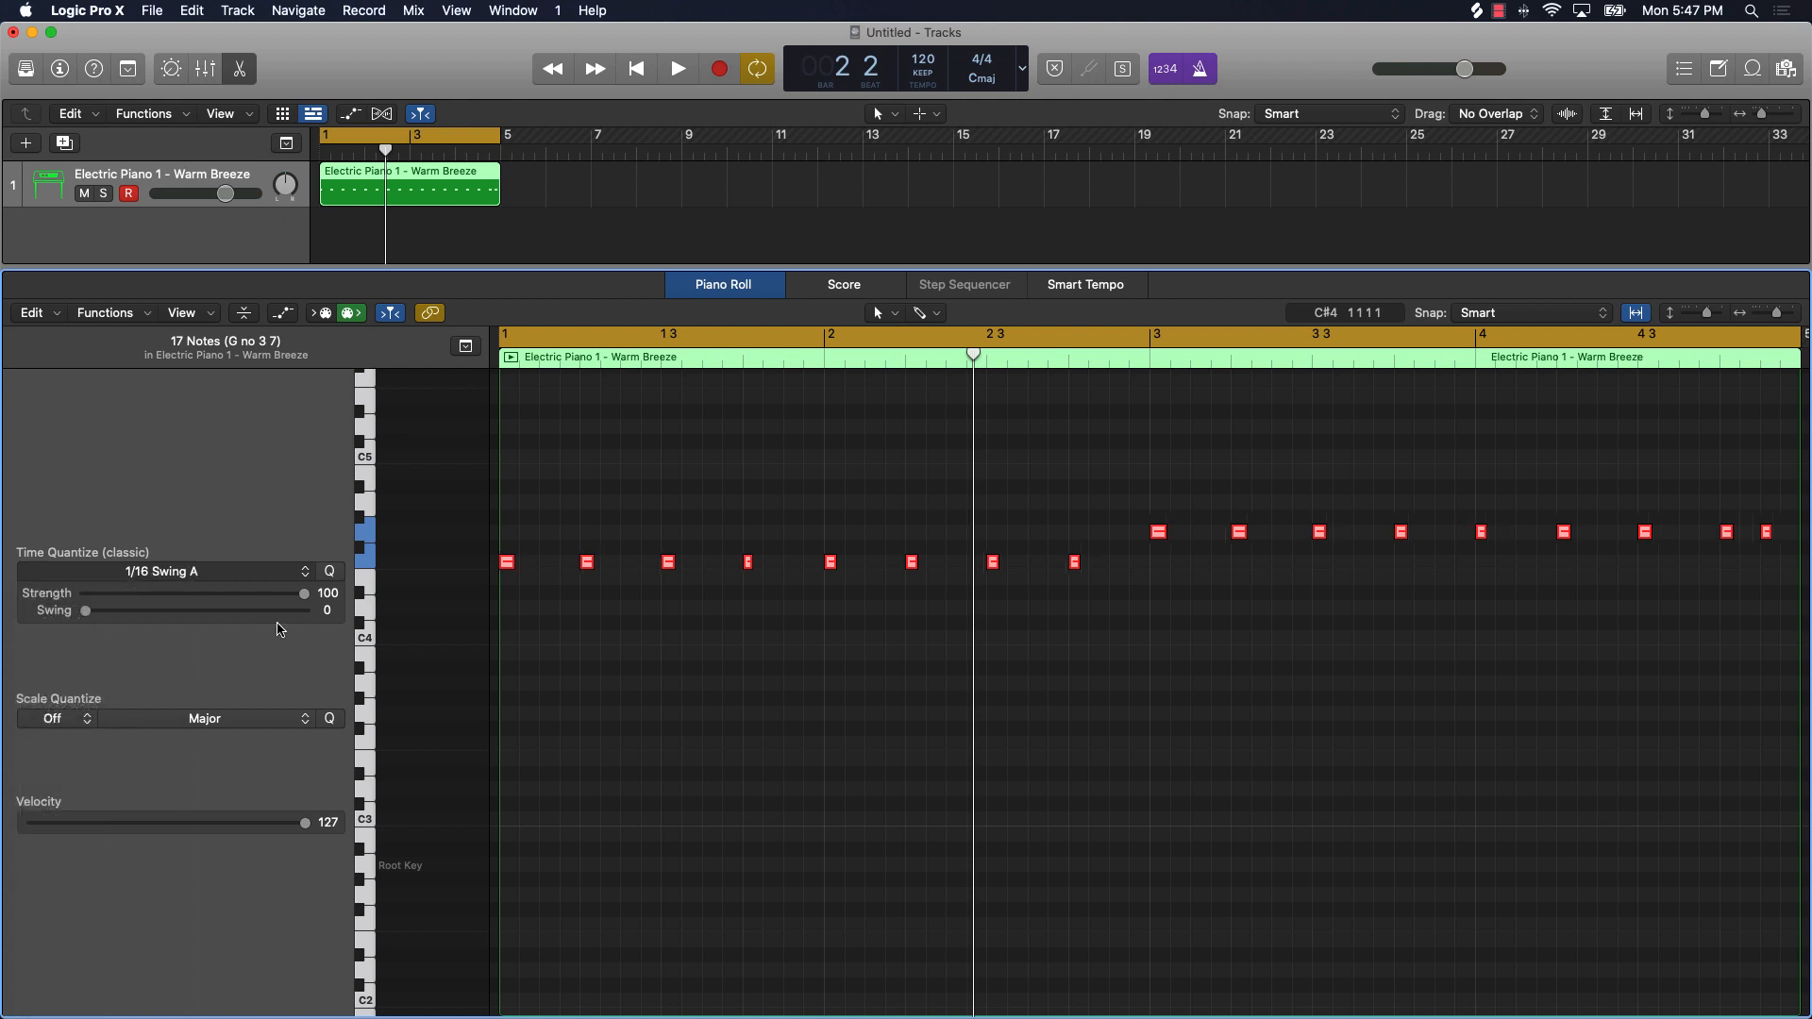
scroll(635, 593, "right", 8)
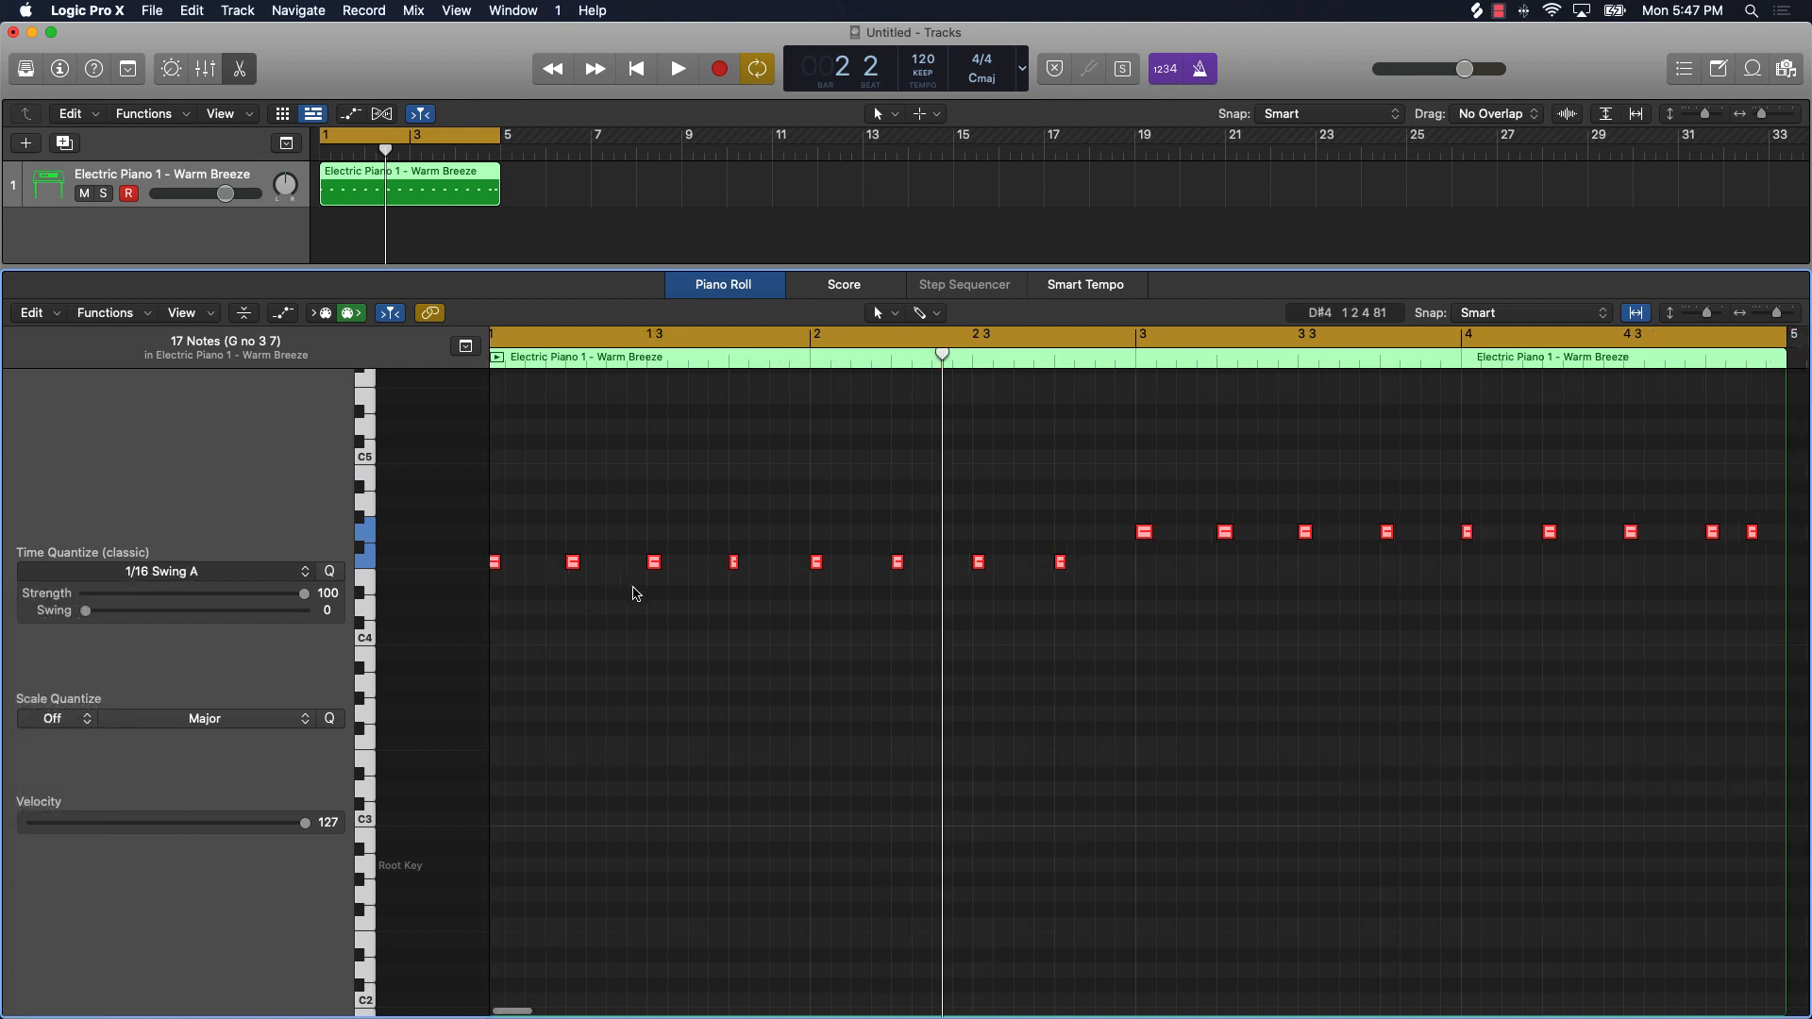
scroll(622, 598, "left", 9)
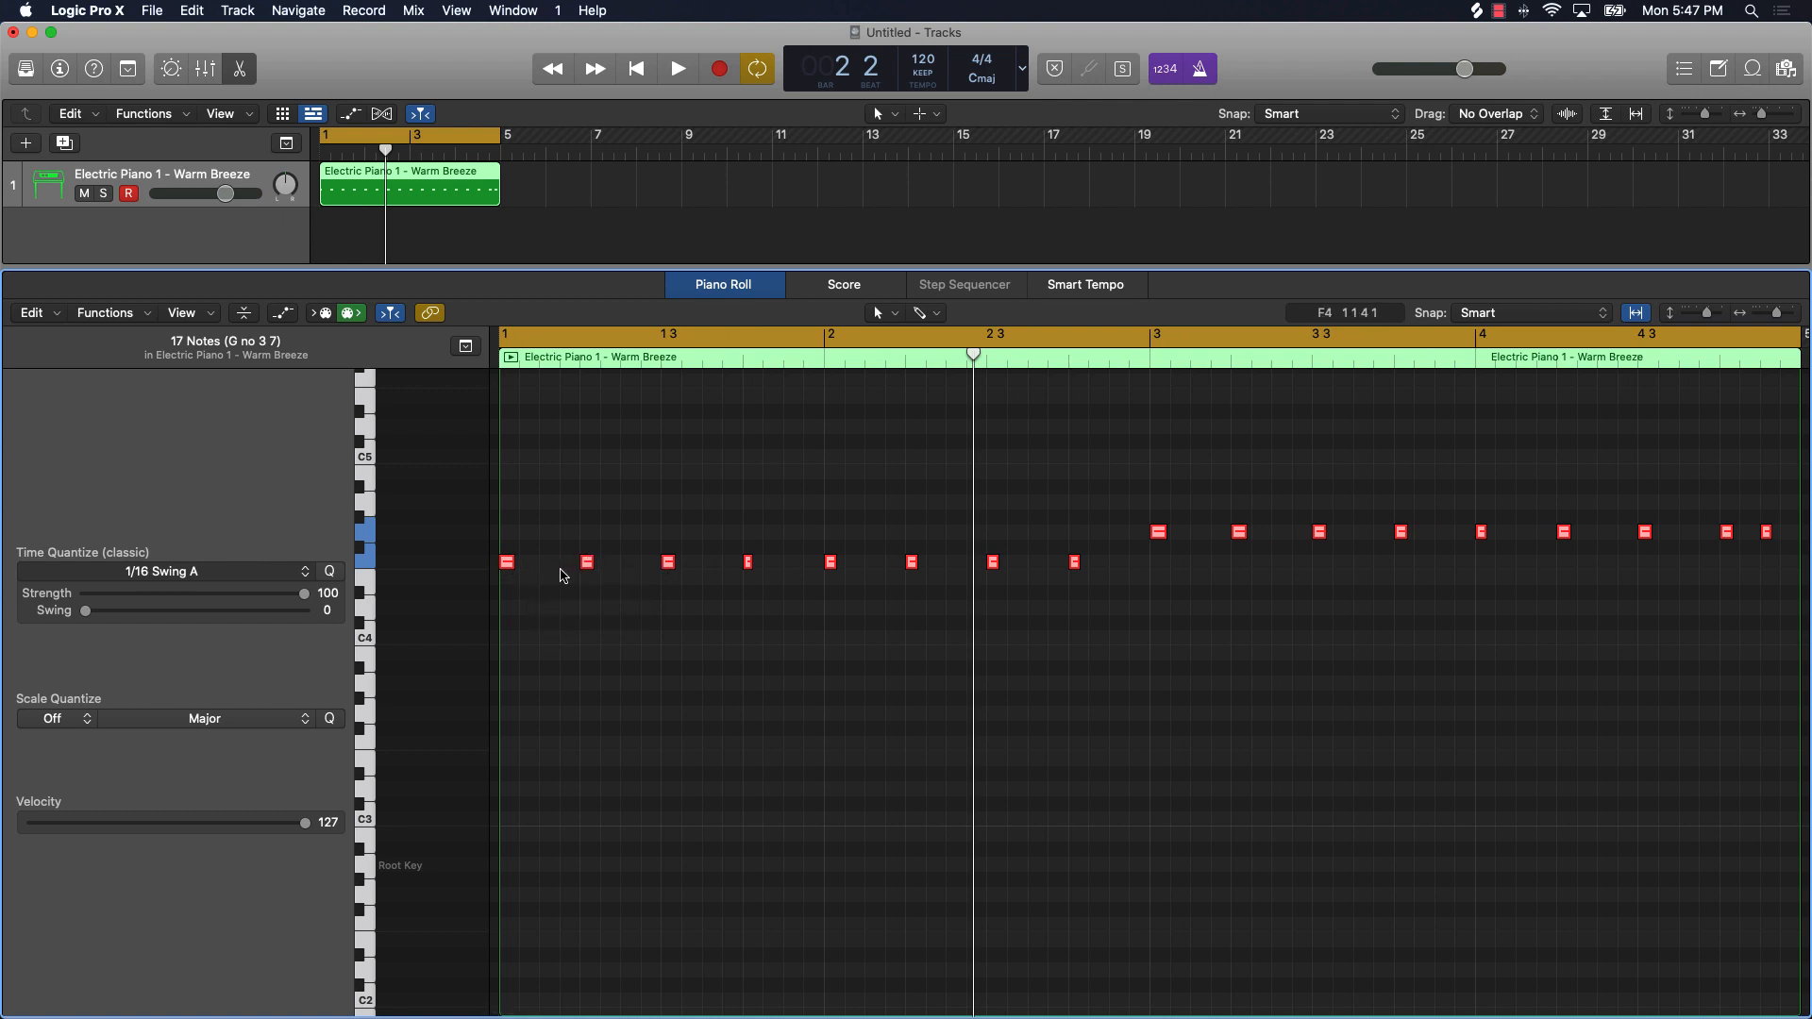
Step: Extend all selected notes with Trim Note End to Following Notes (Force Legato)
mouse_move(587, 572)
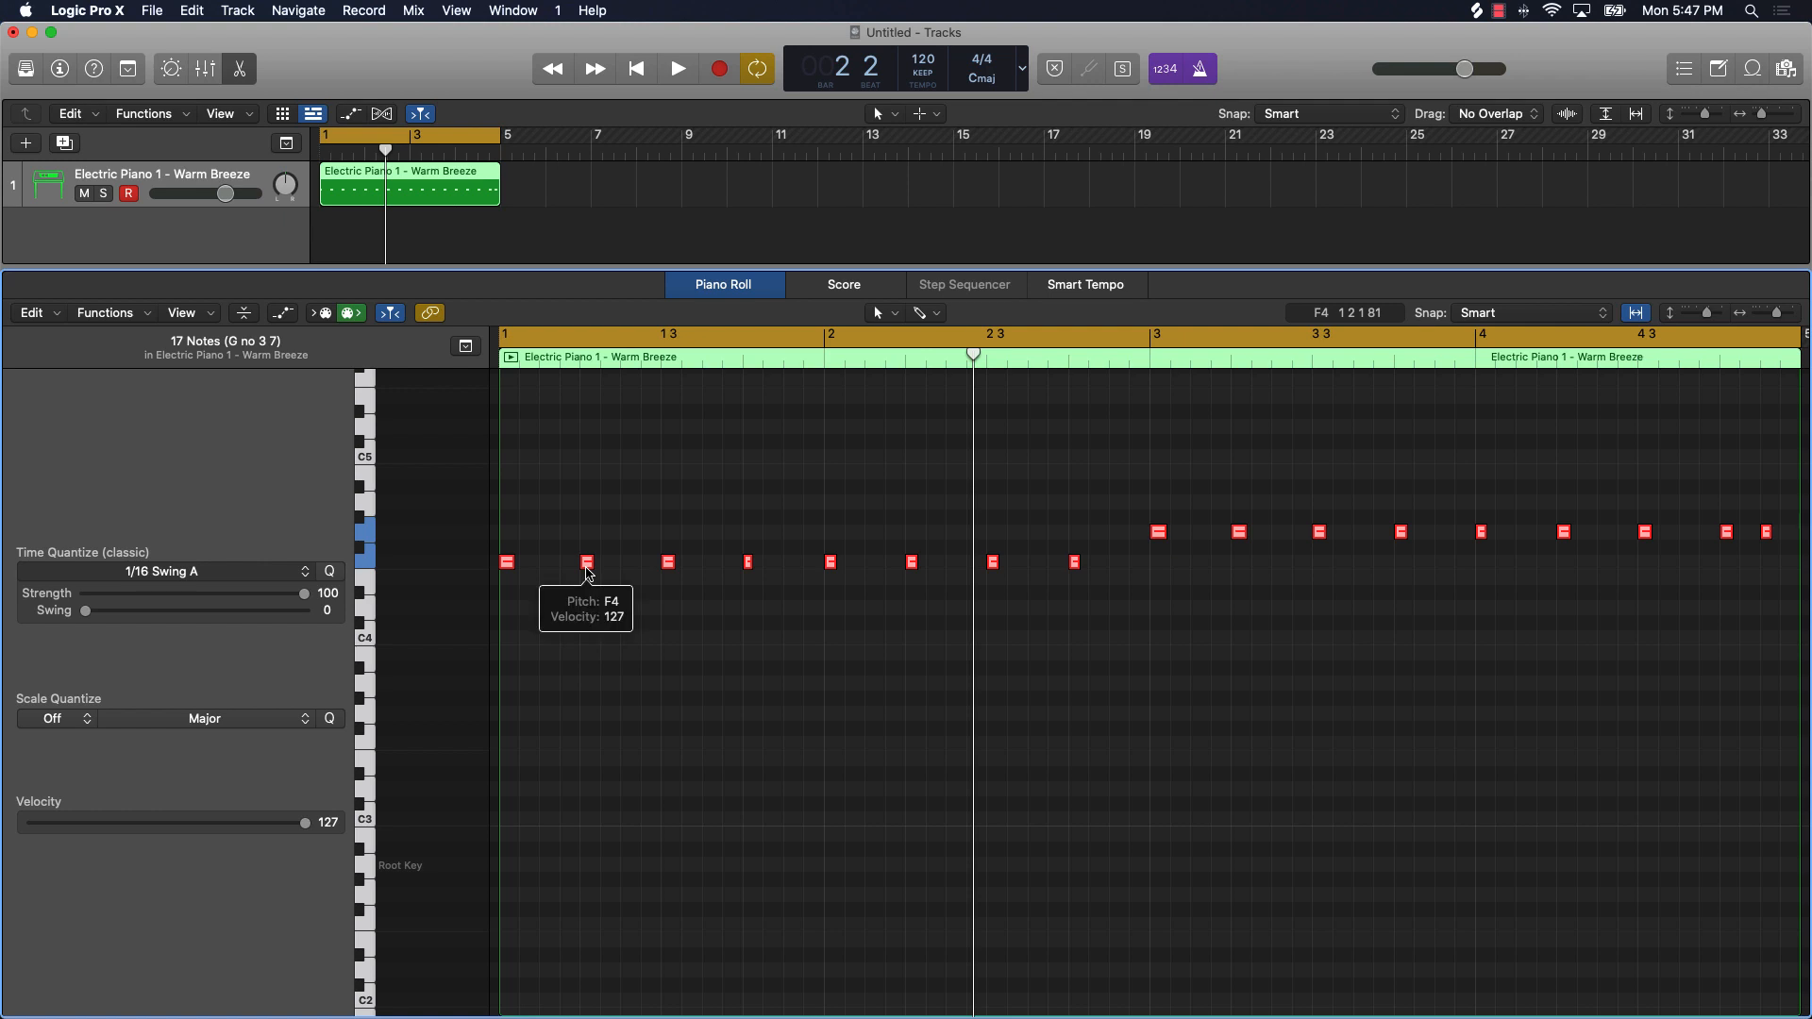
right_click(587, 570)
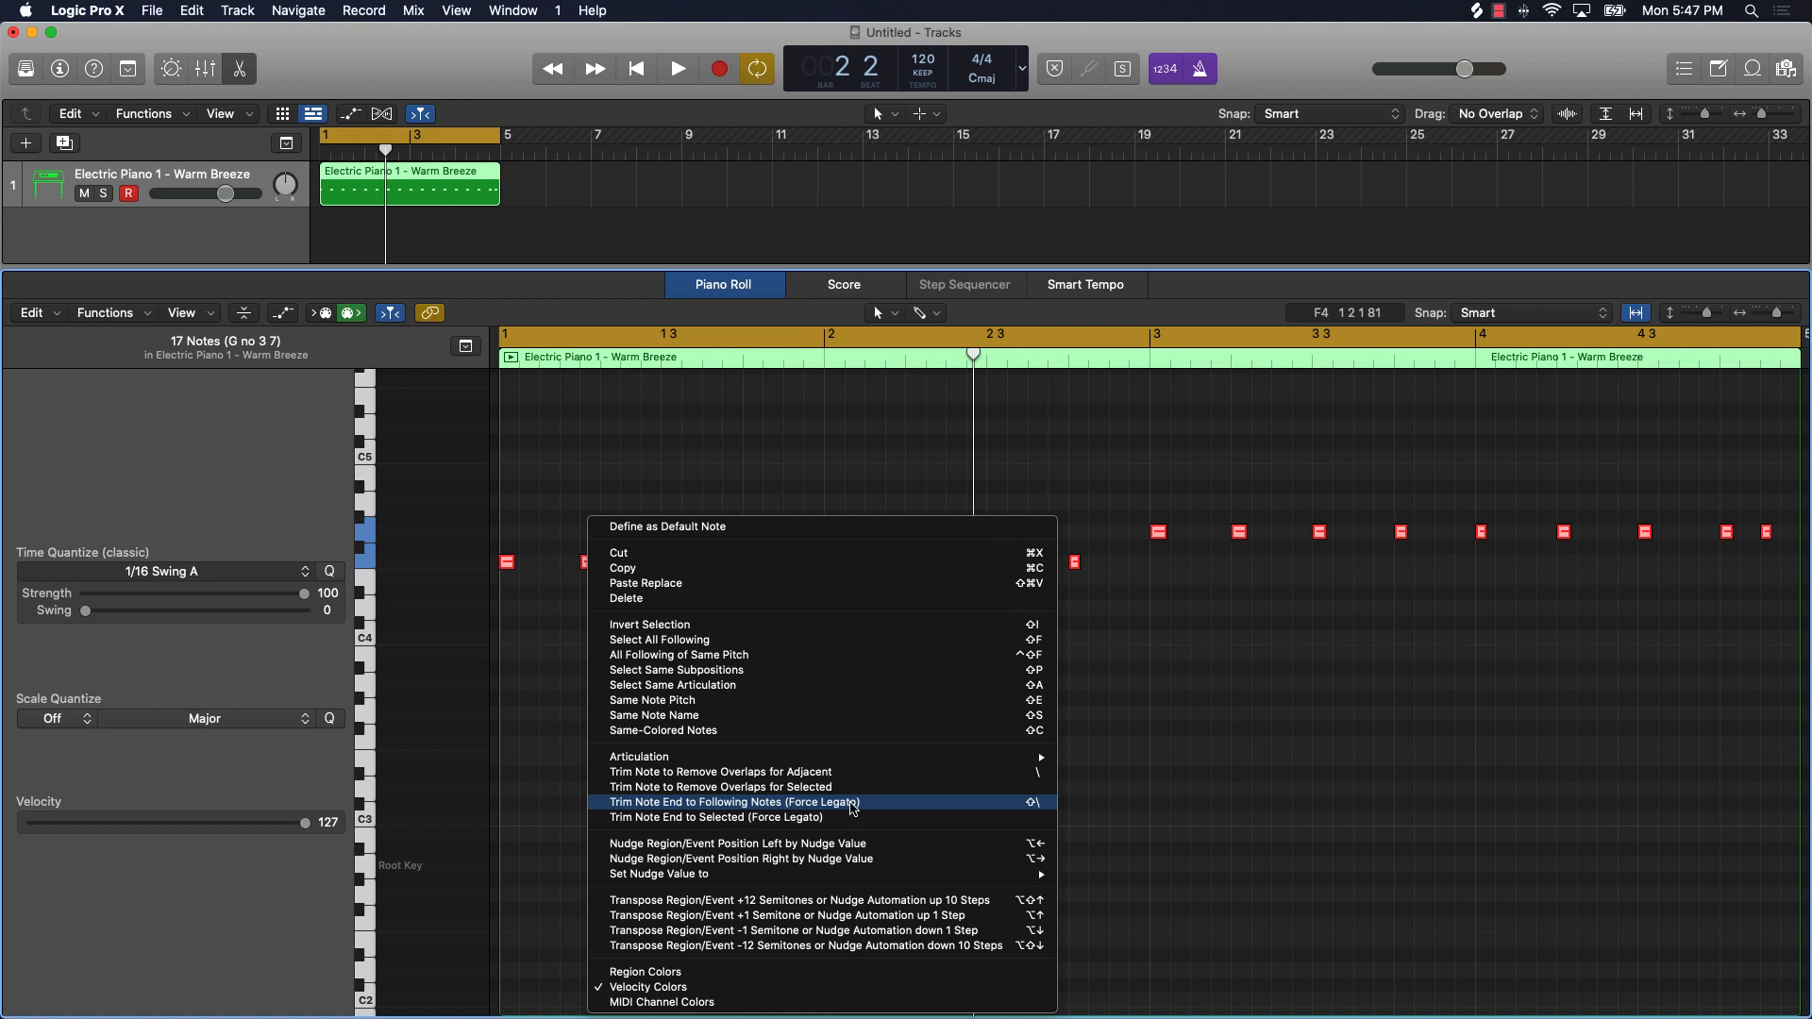
left_click(852, 803)
scroll(1441, 569, "right", 10)
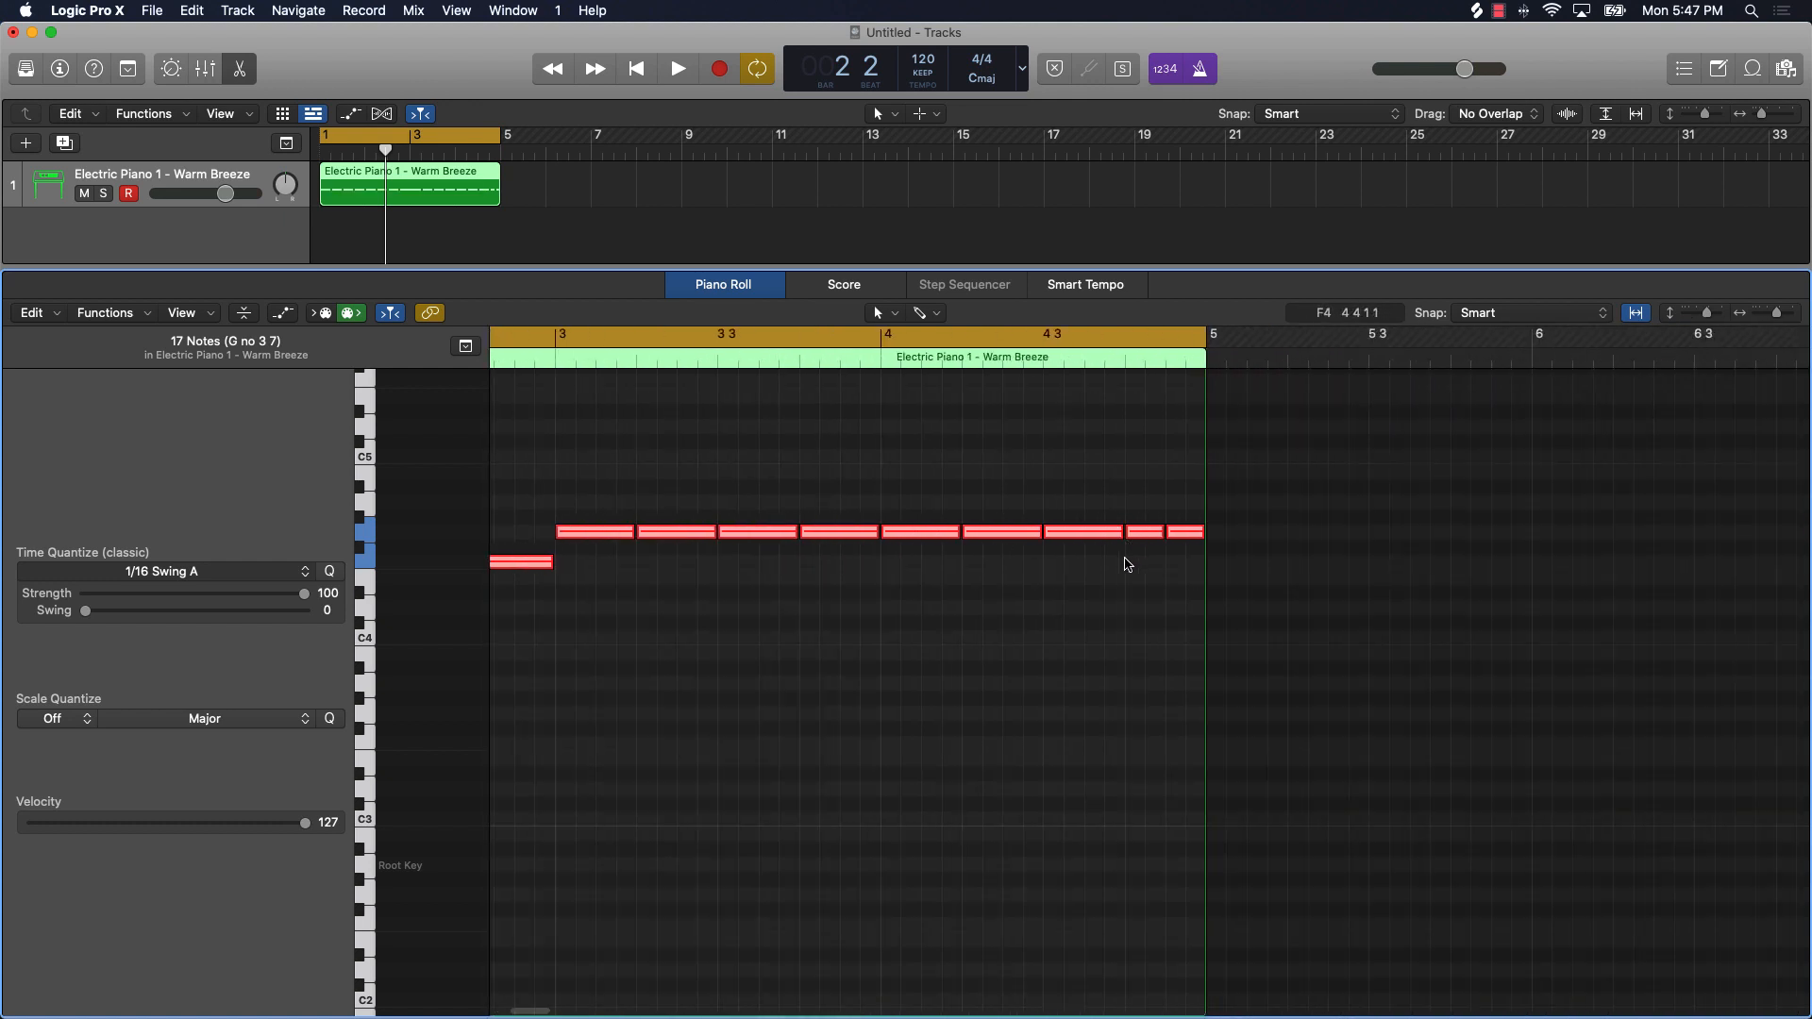
scroll(1109, 564, "left", 6)
scroll(1052, 562, "left", 3)
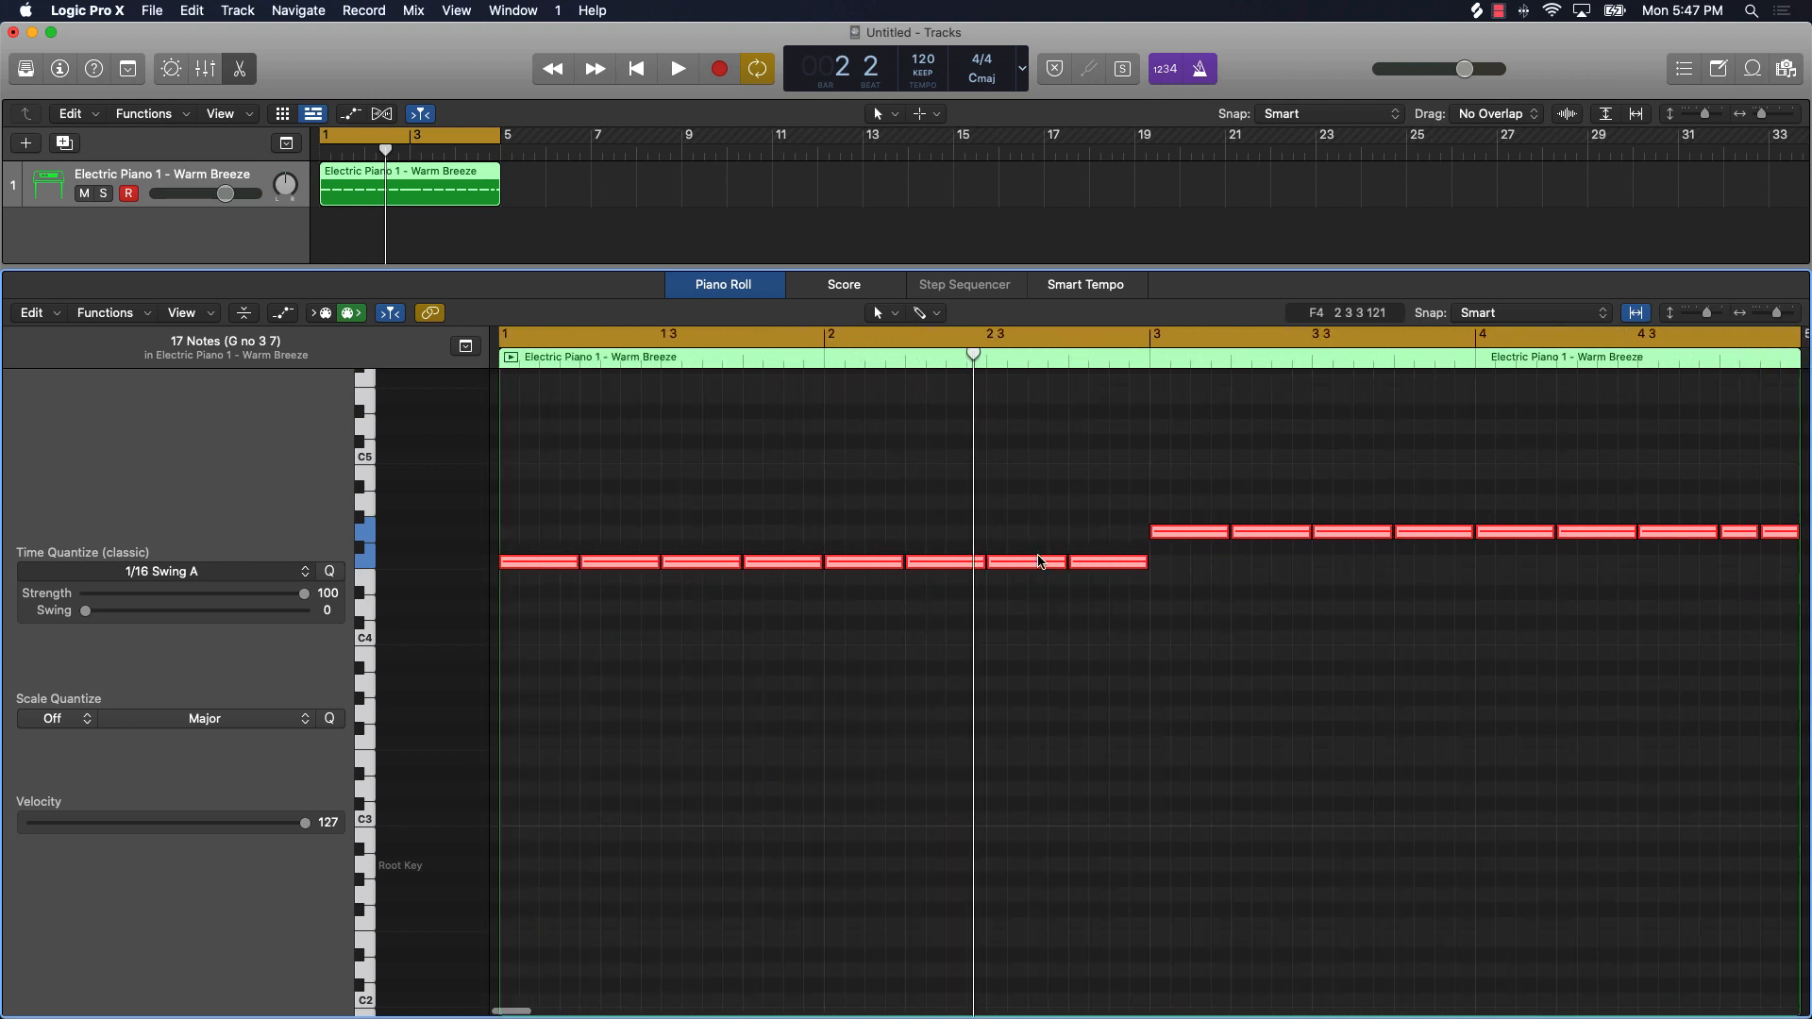
Step: Play back the edited region, close the Piano Roll, stop playback and deselect the region
mouse_move(1038, 562)
key("space")
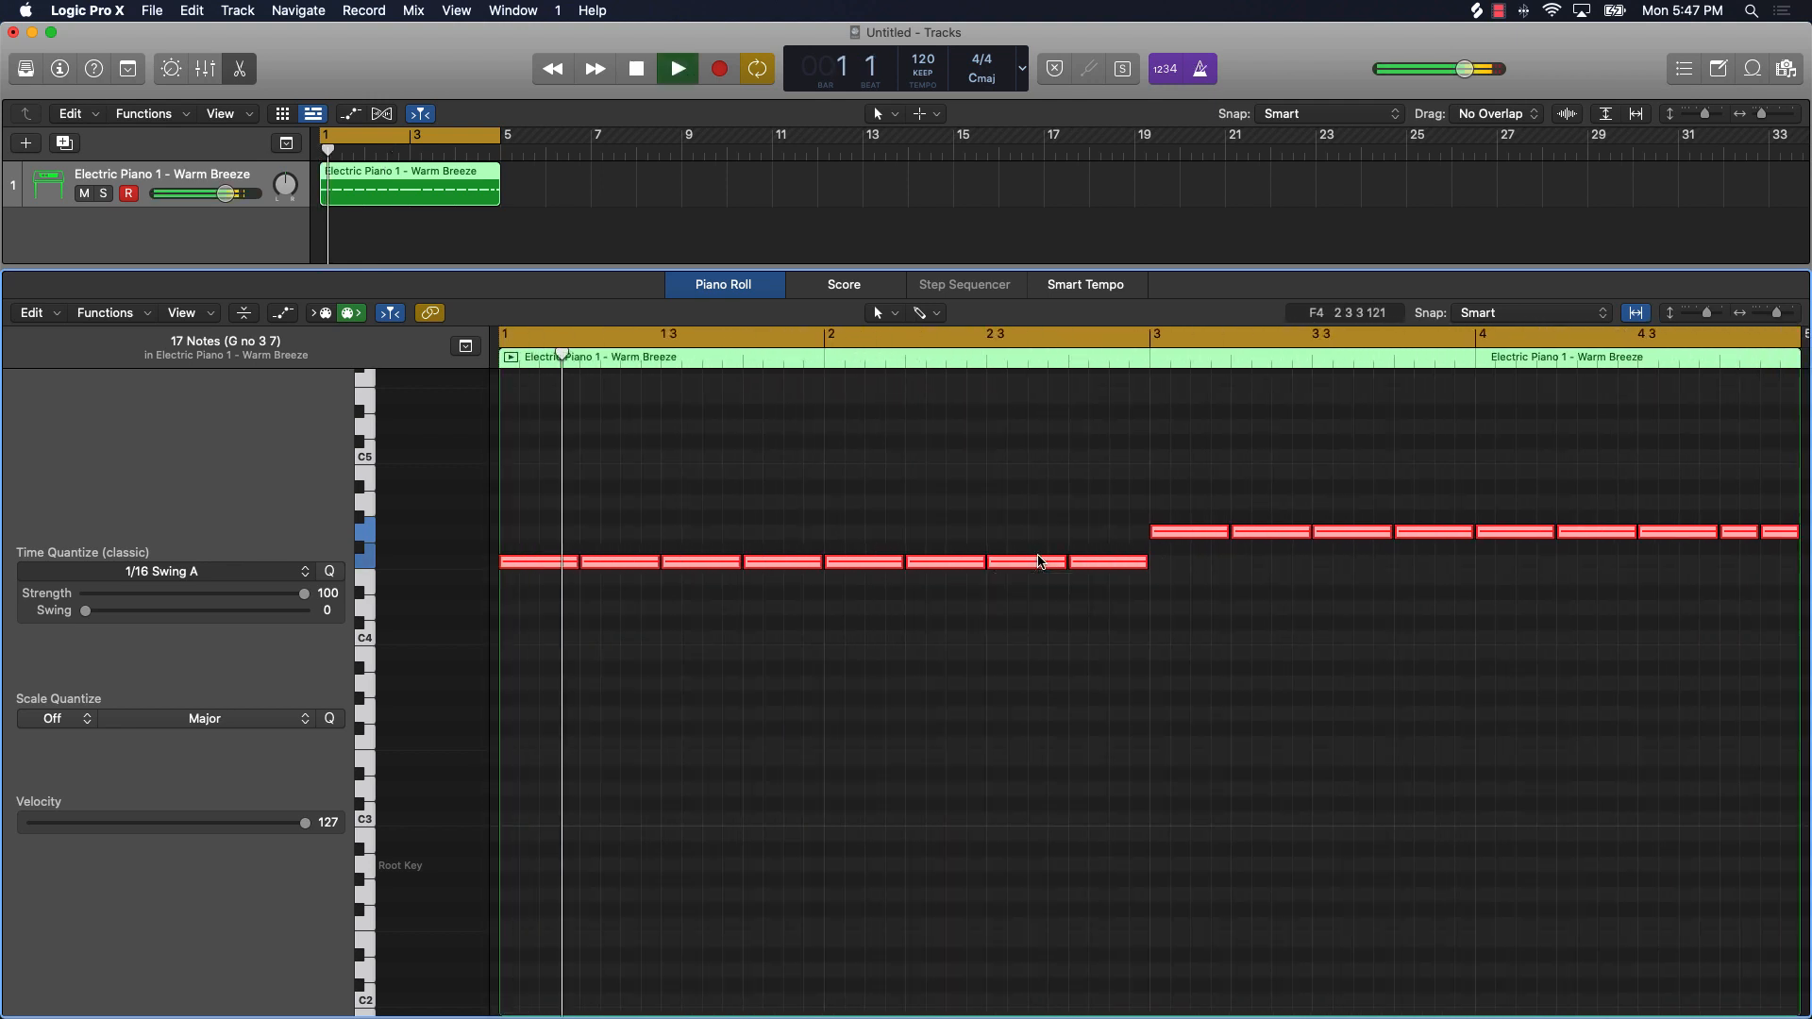
scroll(1020, 472, "down", 1)
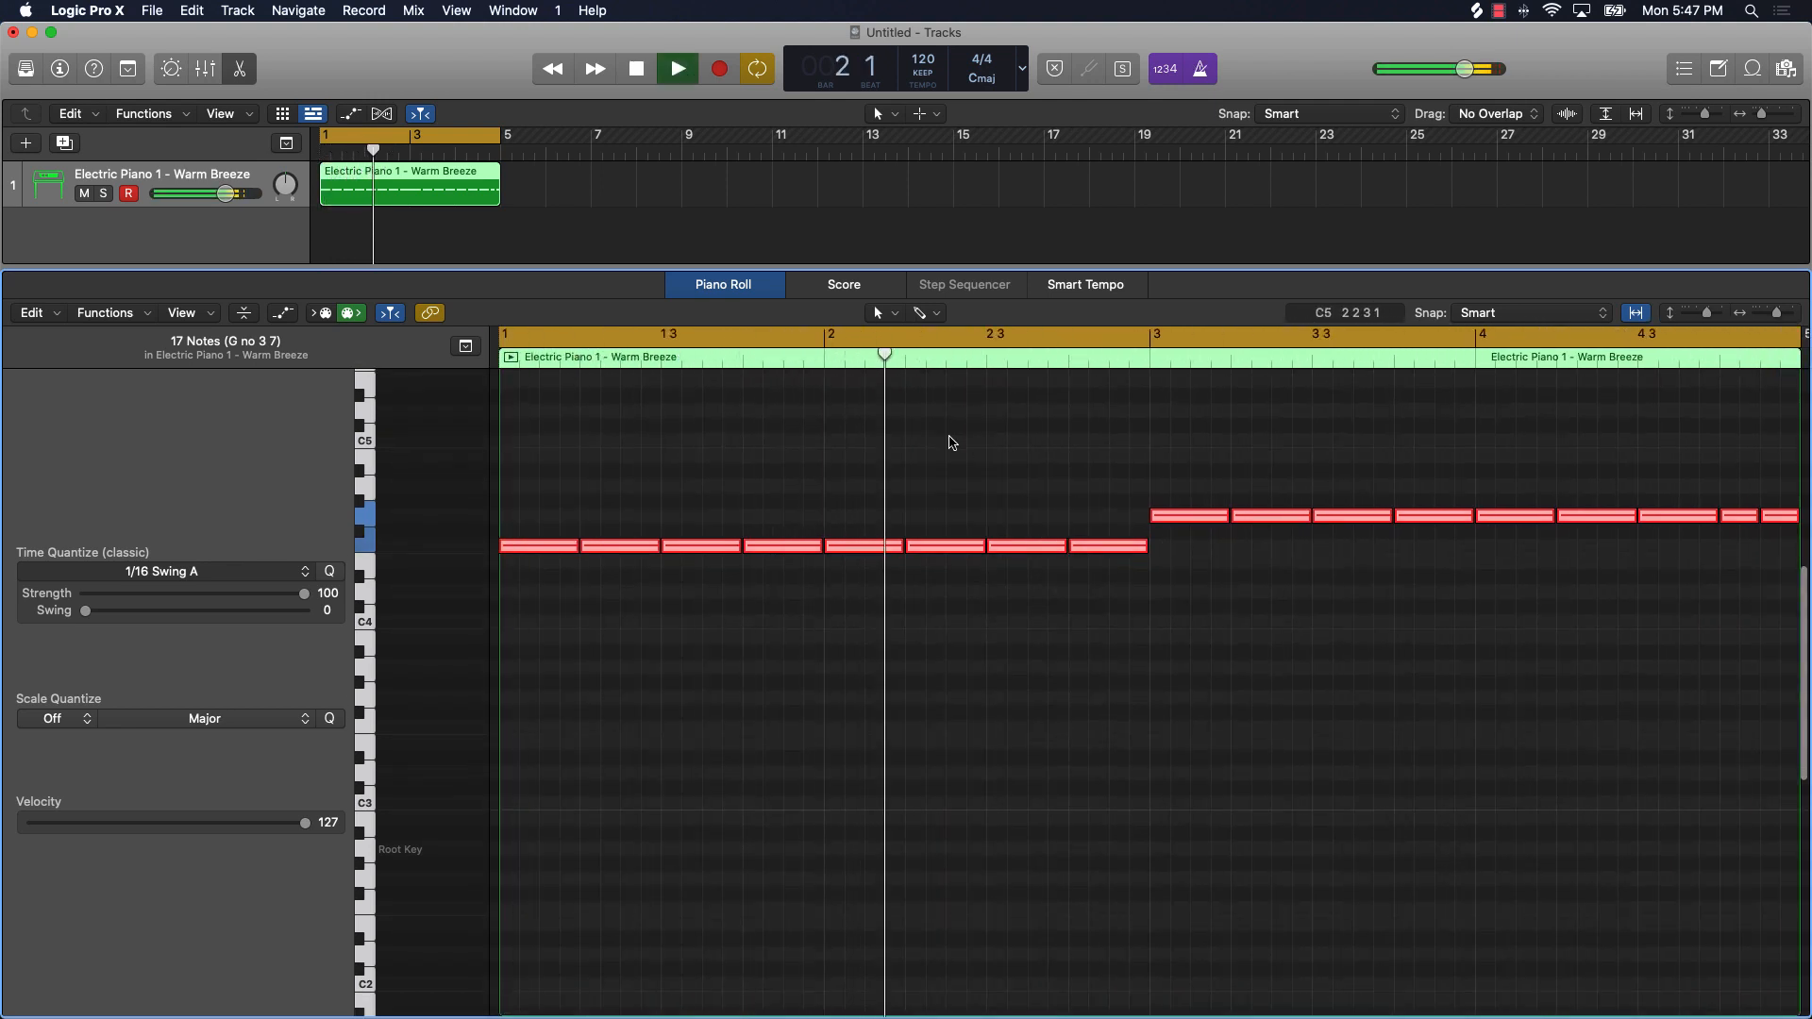
key("e")
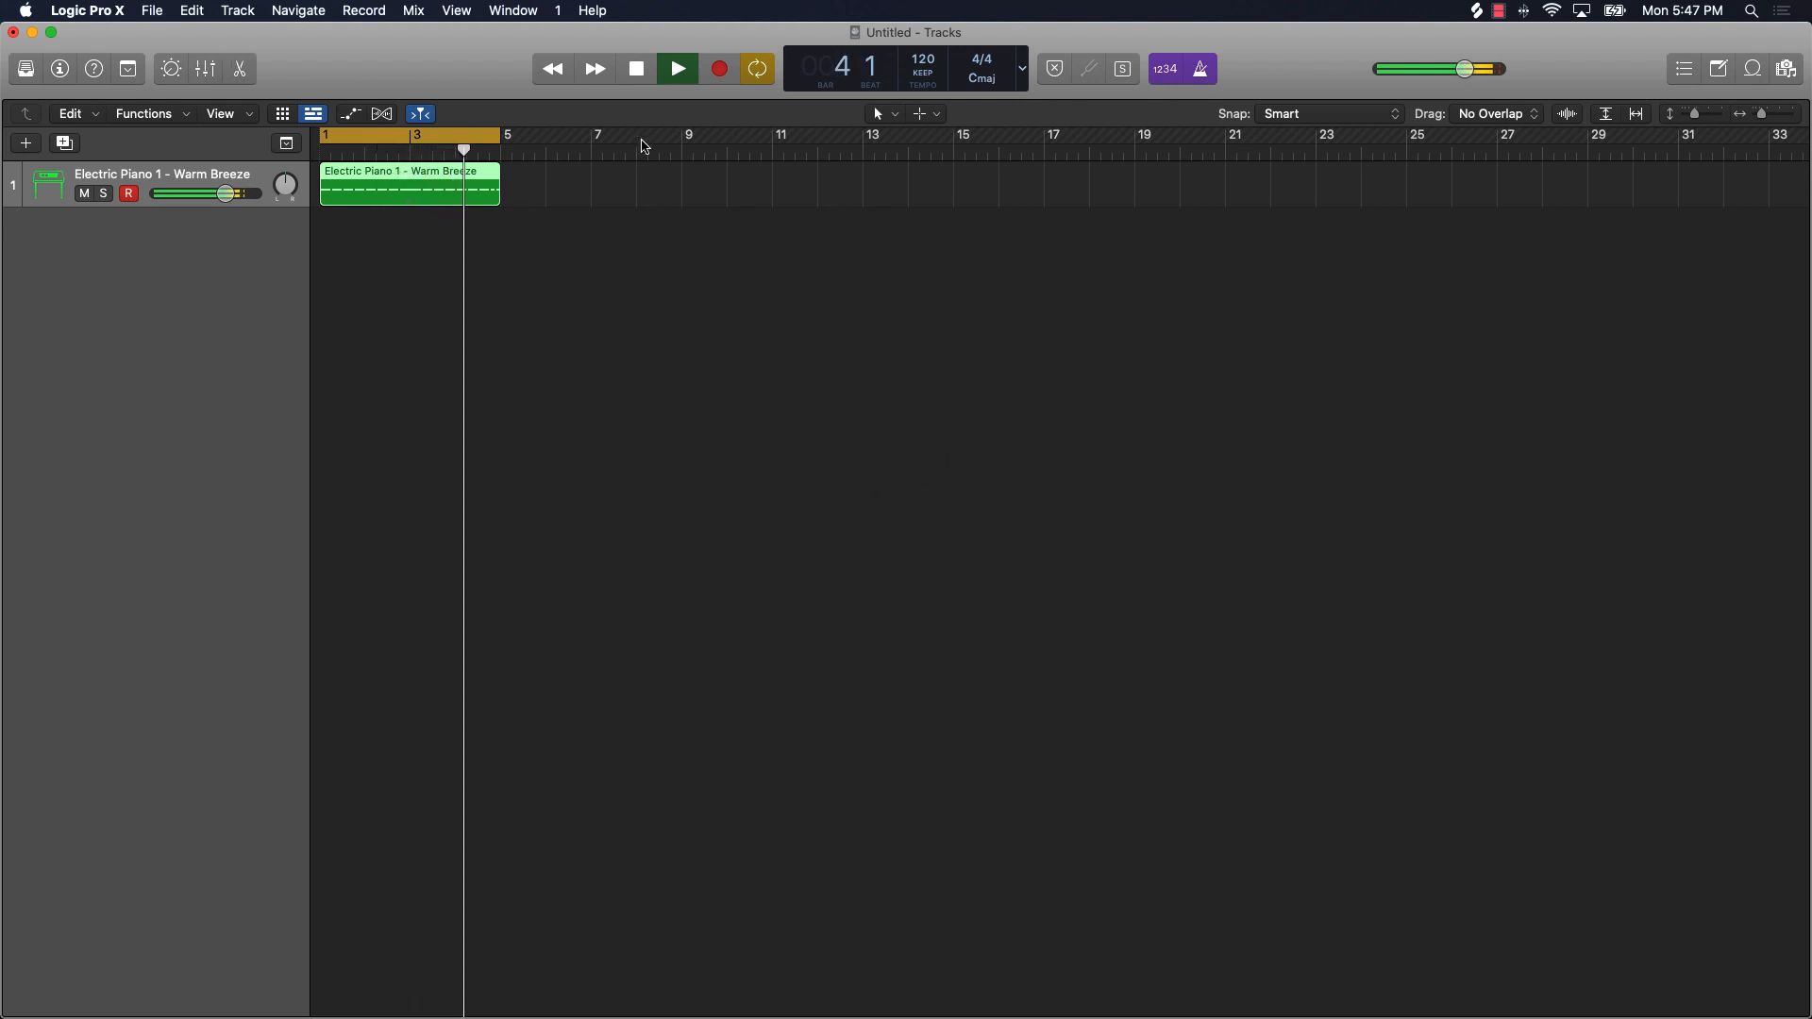
left_click(649, 76)
left_click(585, 299)
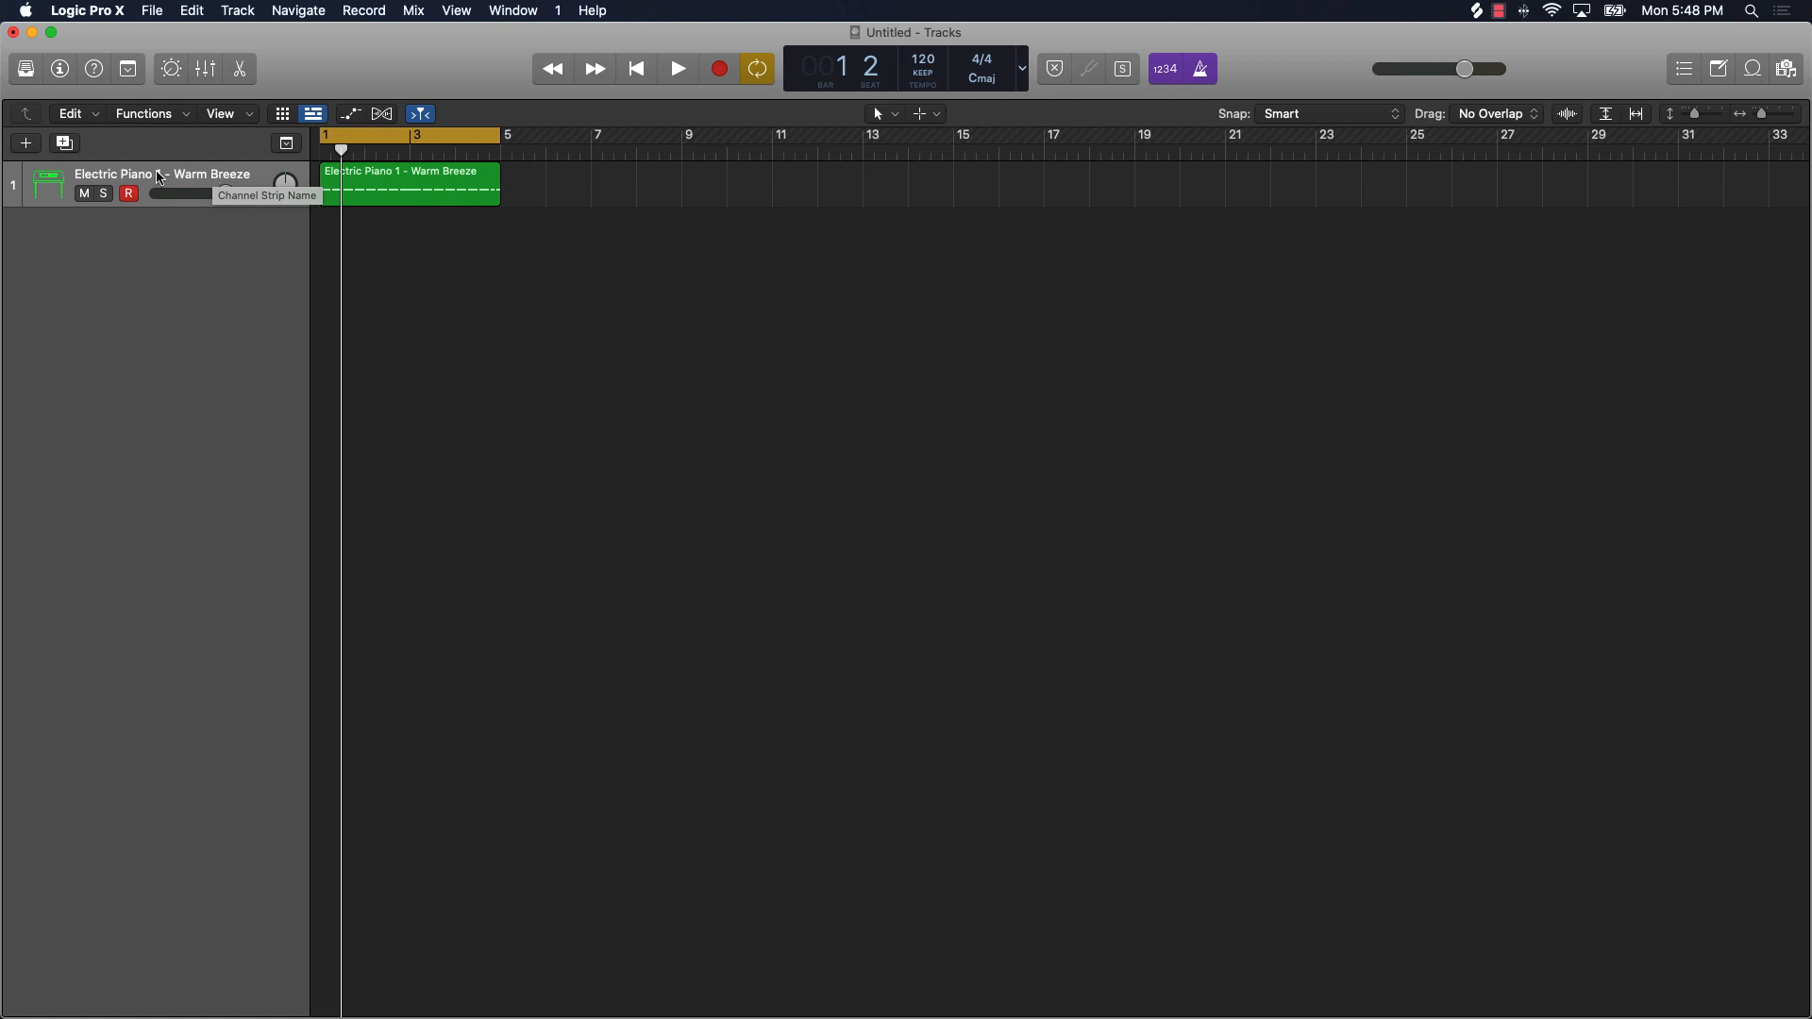
Step: Create one new software instrument track with the Default Patch, after browsing the available instruments
left_click(29, 151)
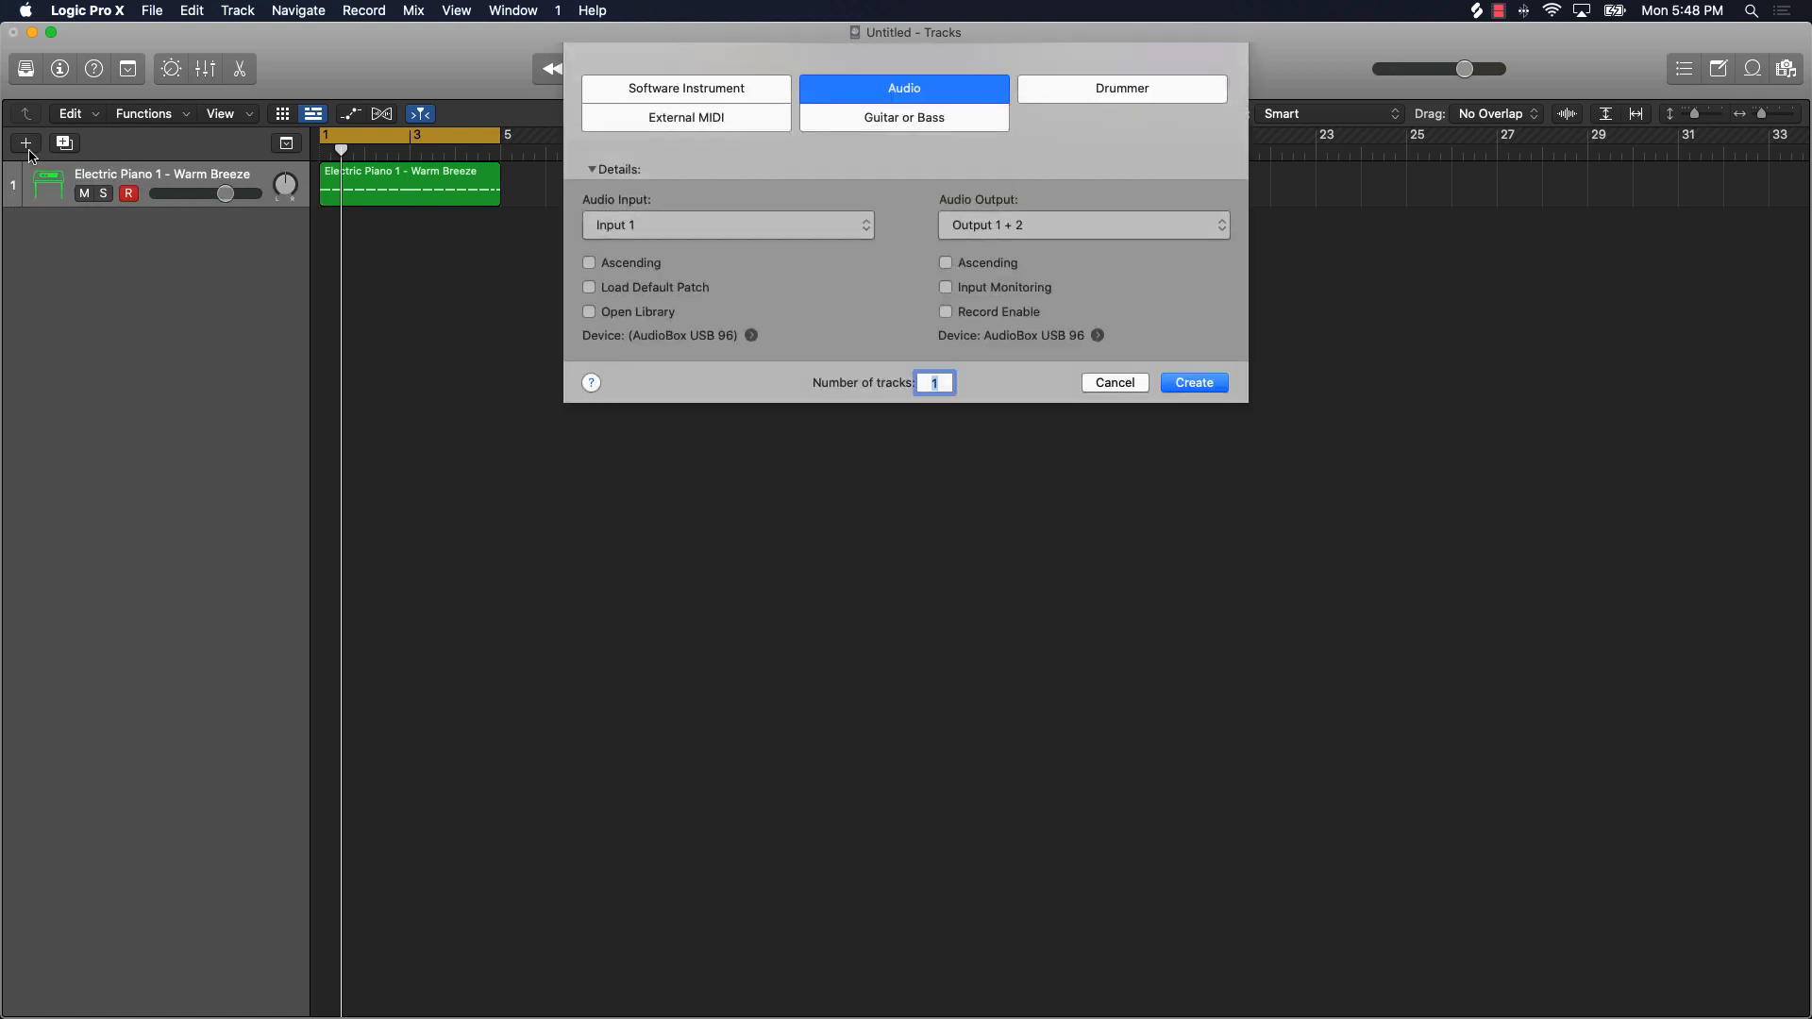
left_click(712, 89)
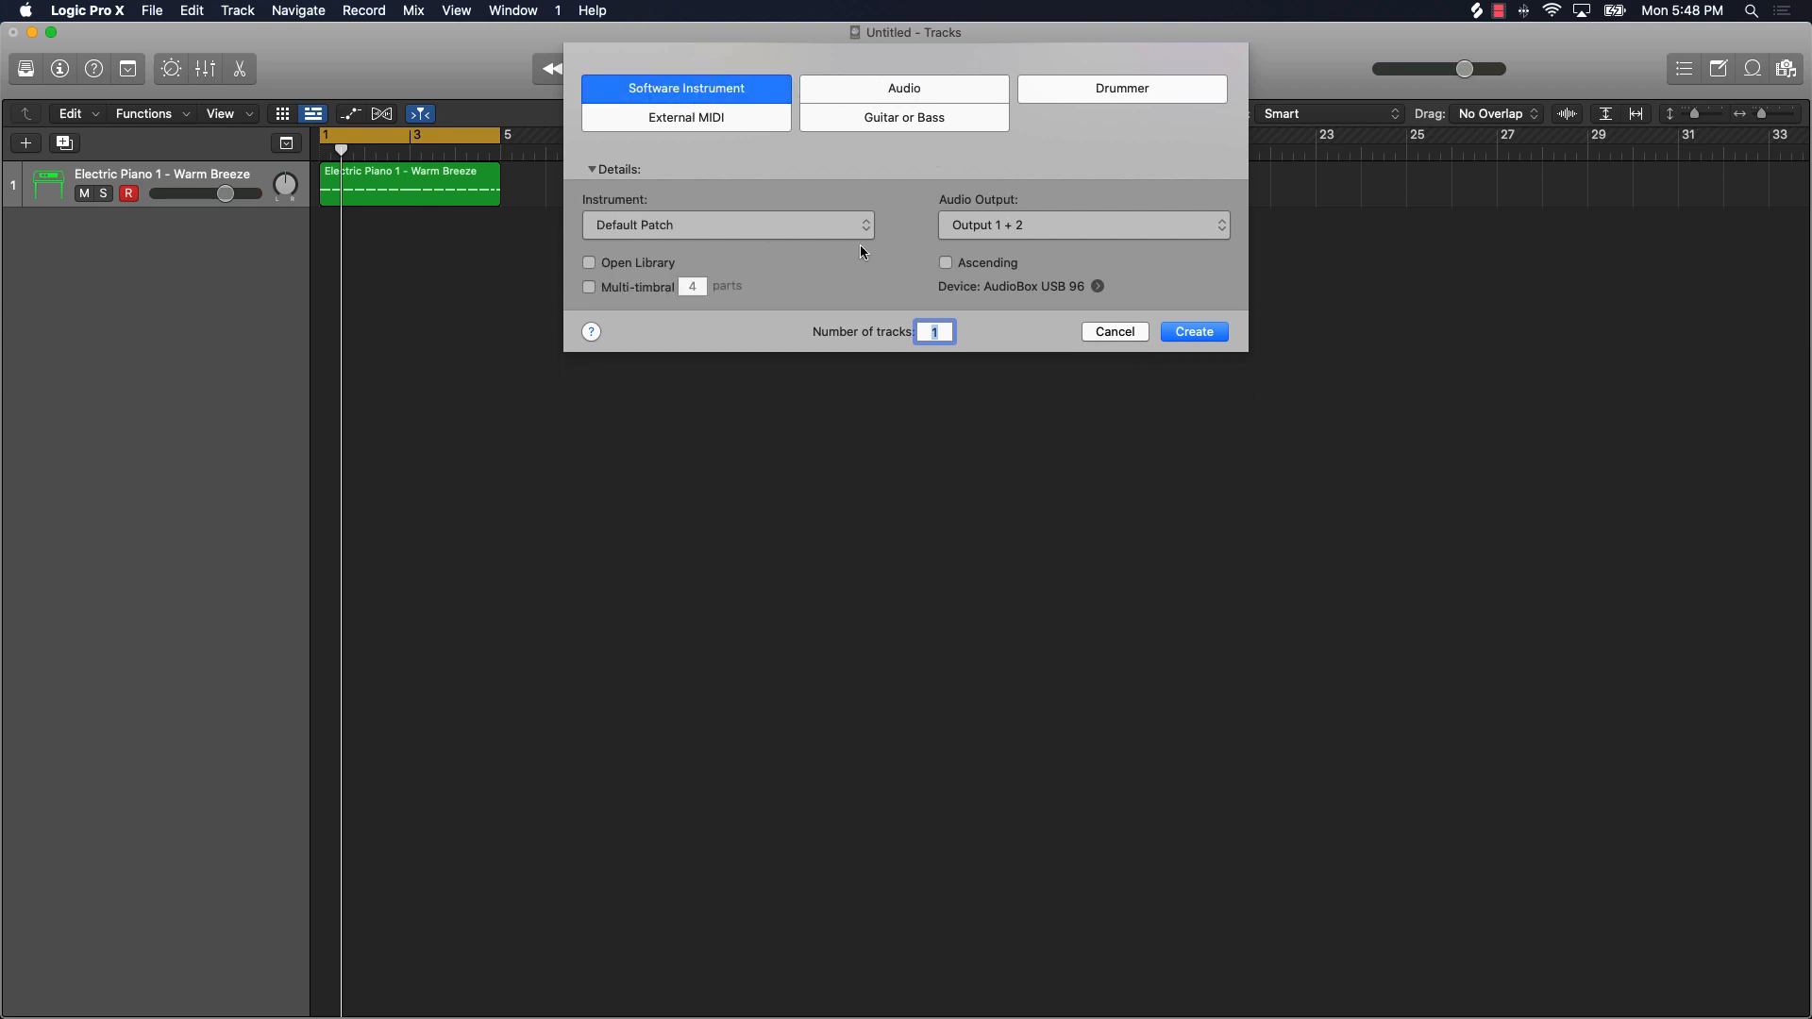
left_click(777, 223)
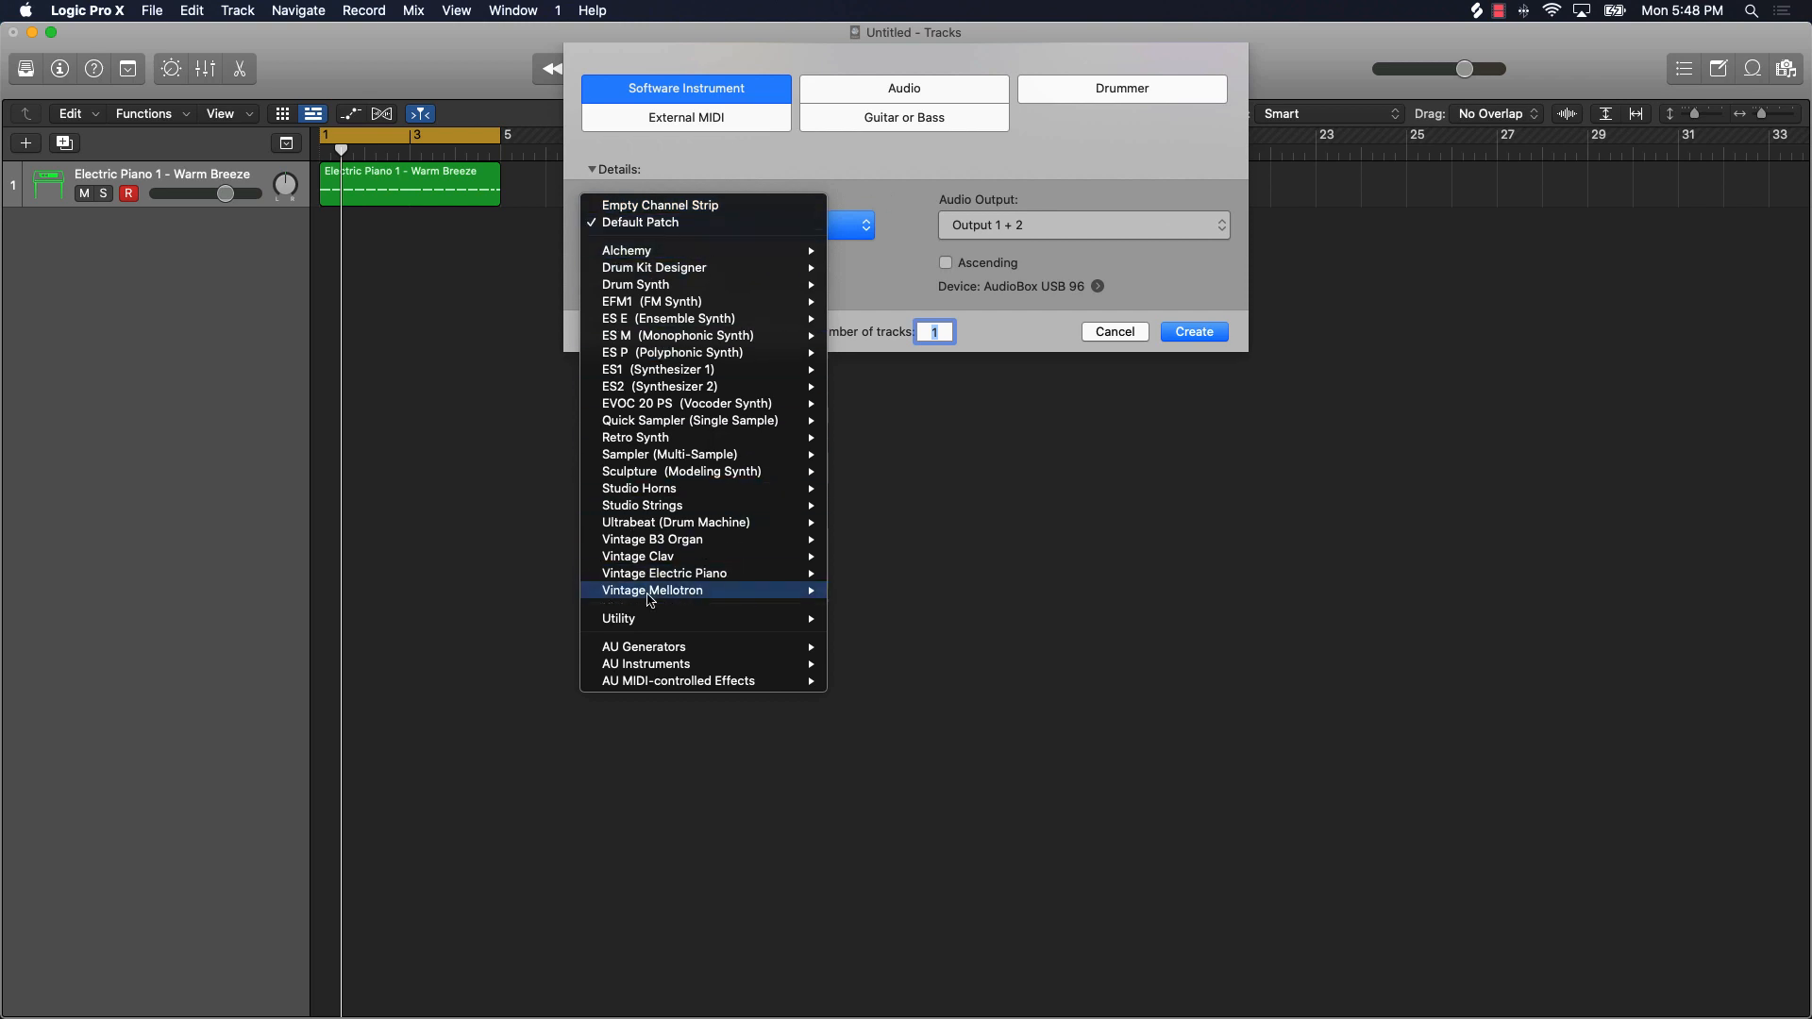
mouse_move(663, 594)
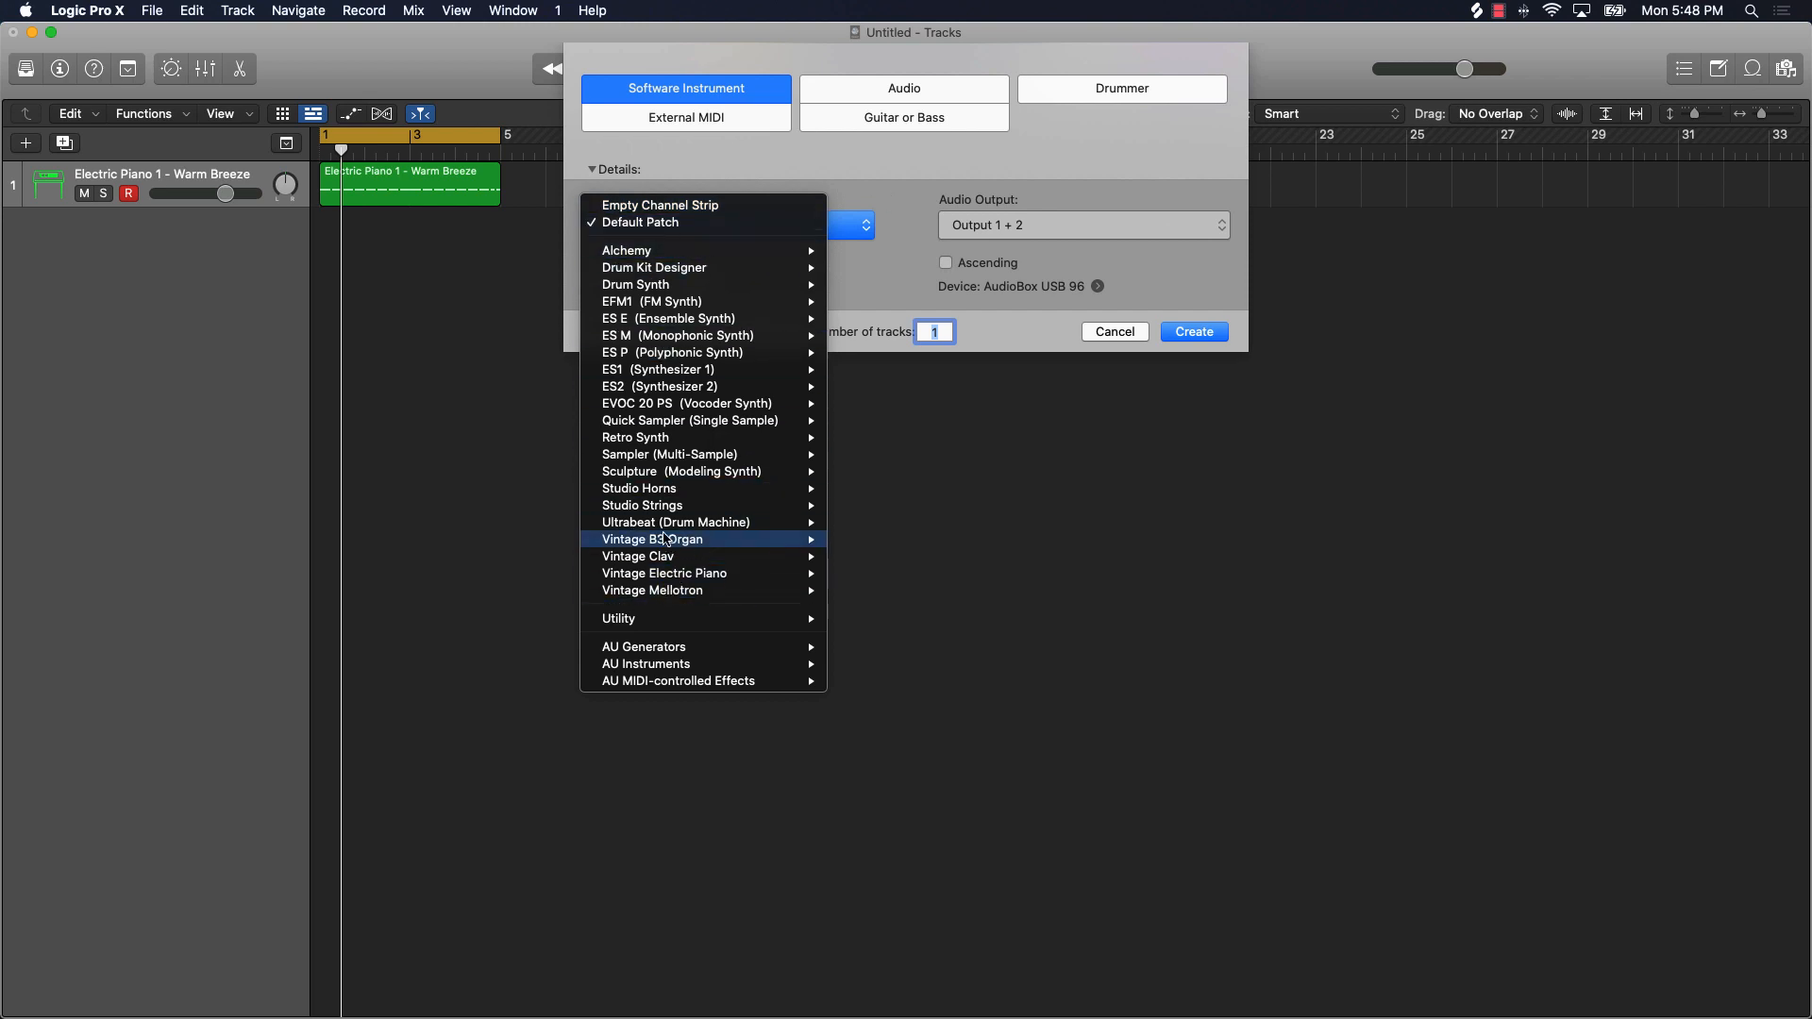
mouse_move(664, 539)
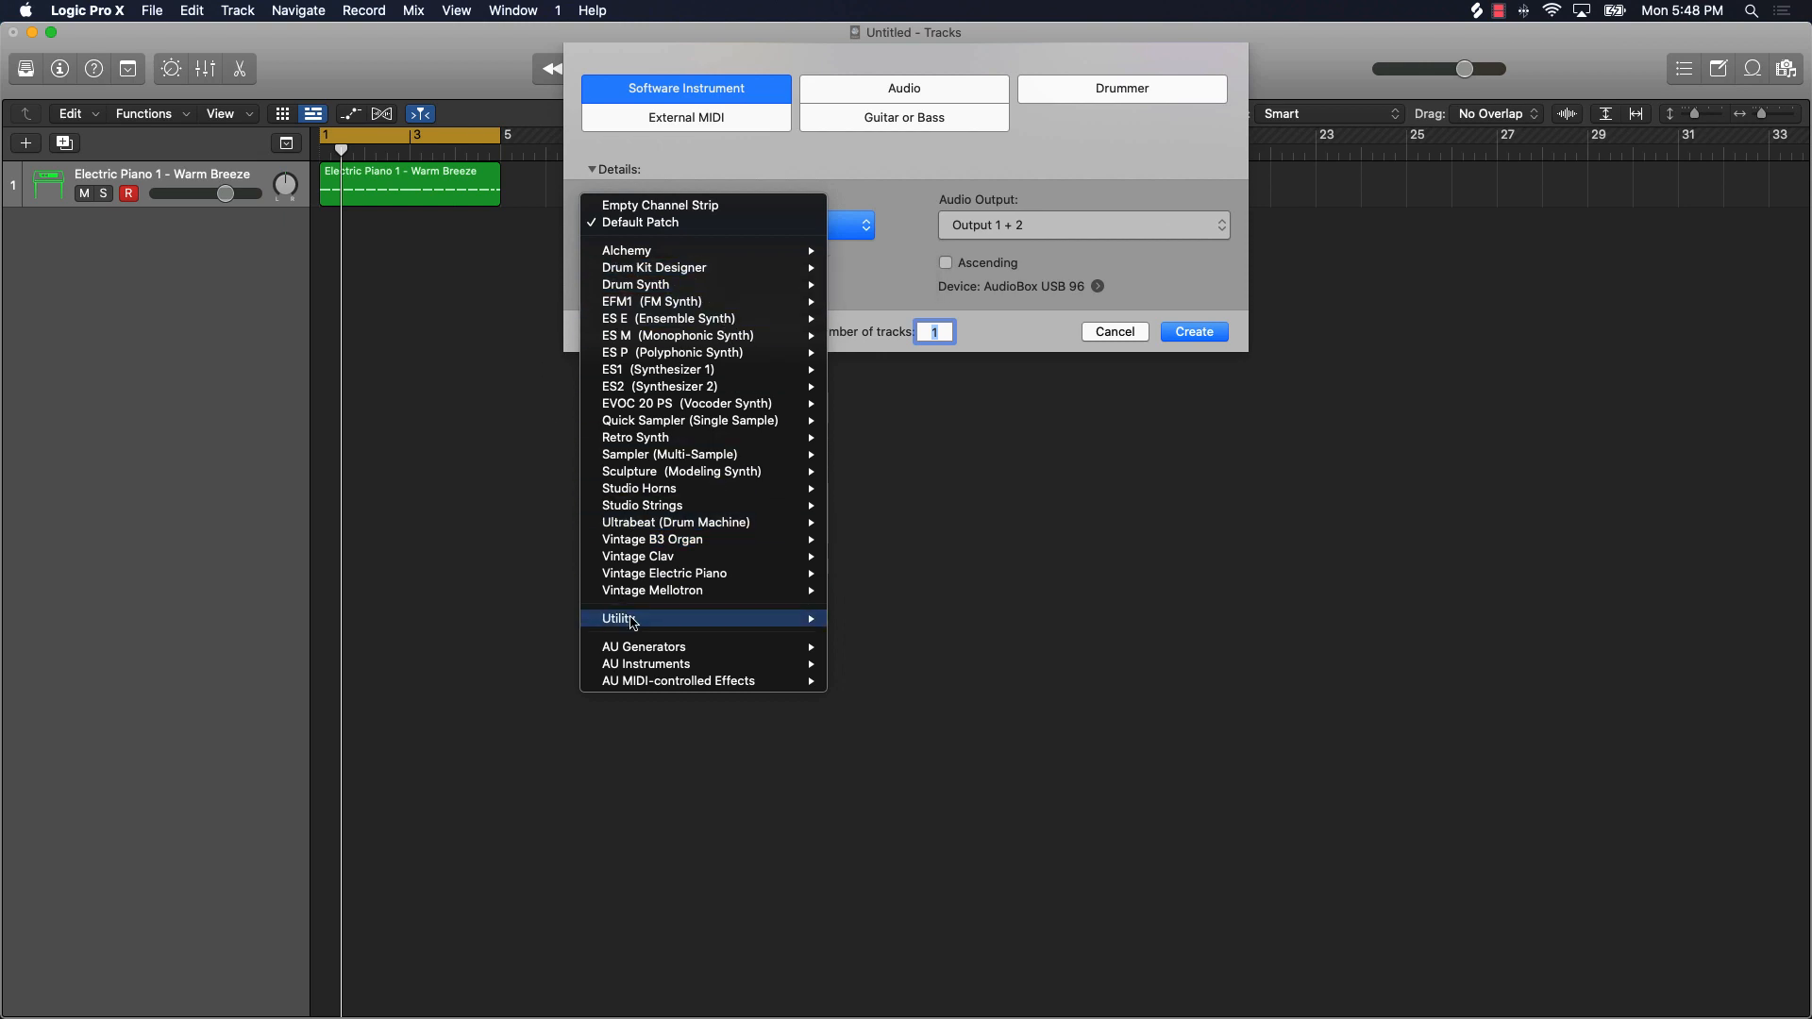
left_click(893, 257)
left_click(1202, 339)
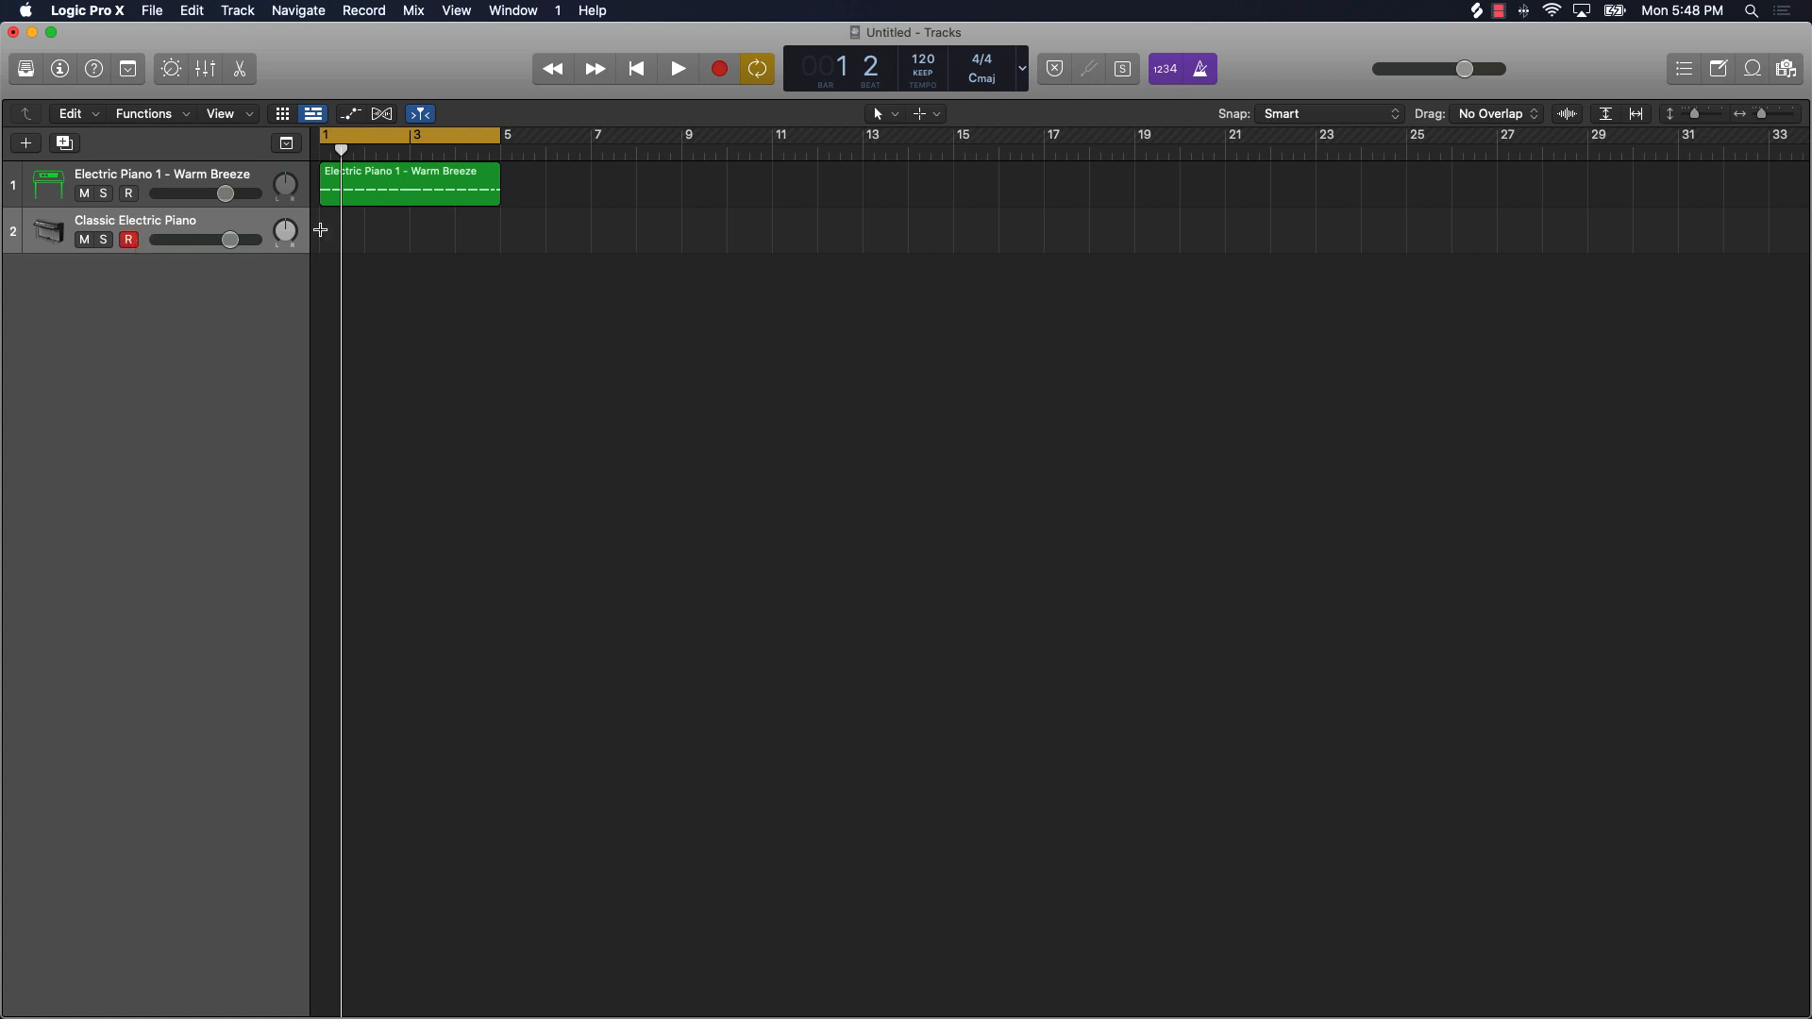
Step: Open Musical Typing for the new electric piano track and try out several notes at octave C4
key("super+k")
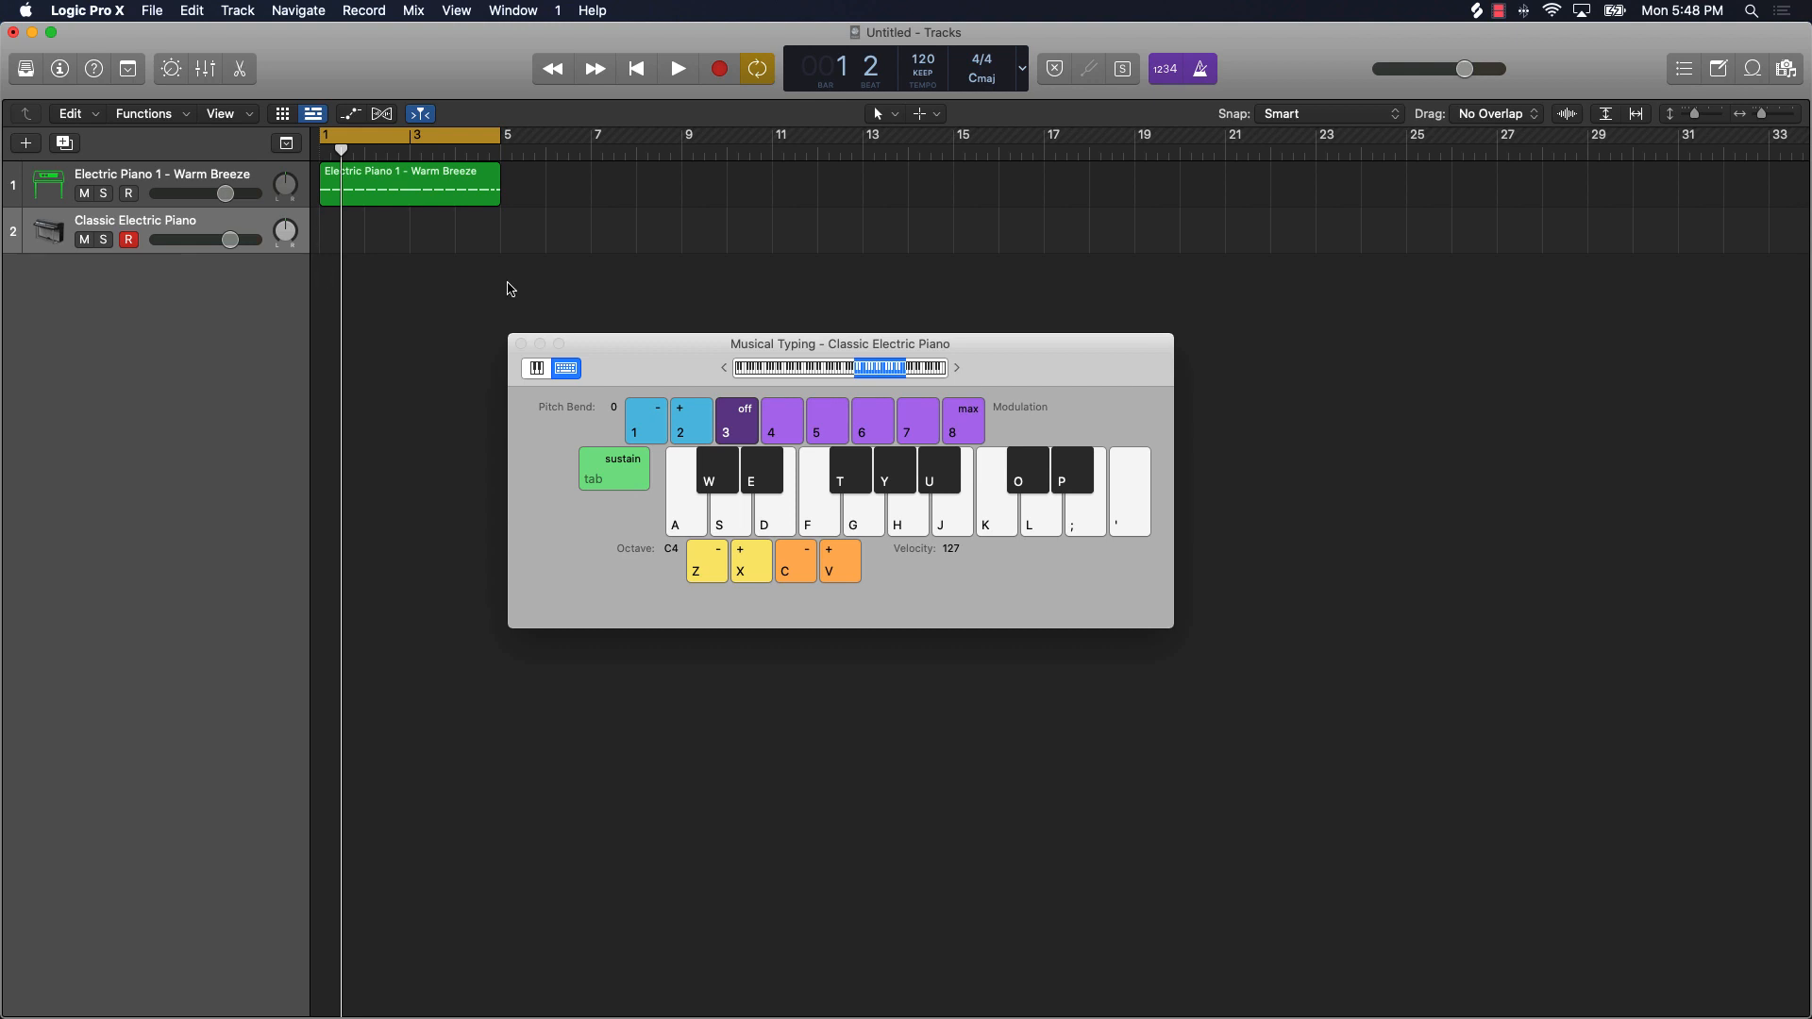
left_click(887, 519)
left_click(732, 516)
key("s")
key("f")
key("h")
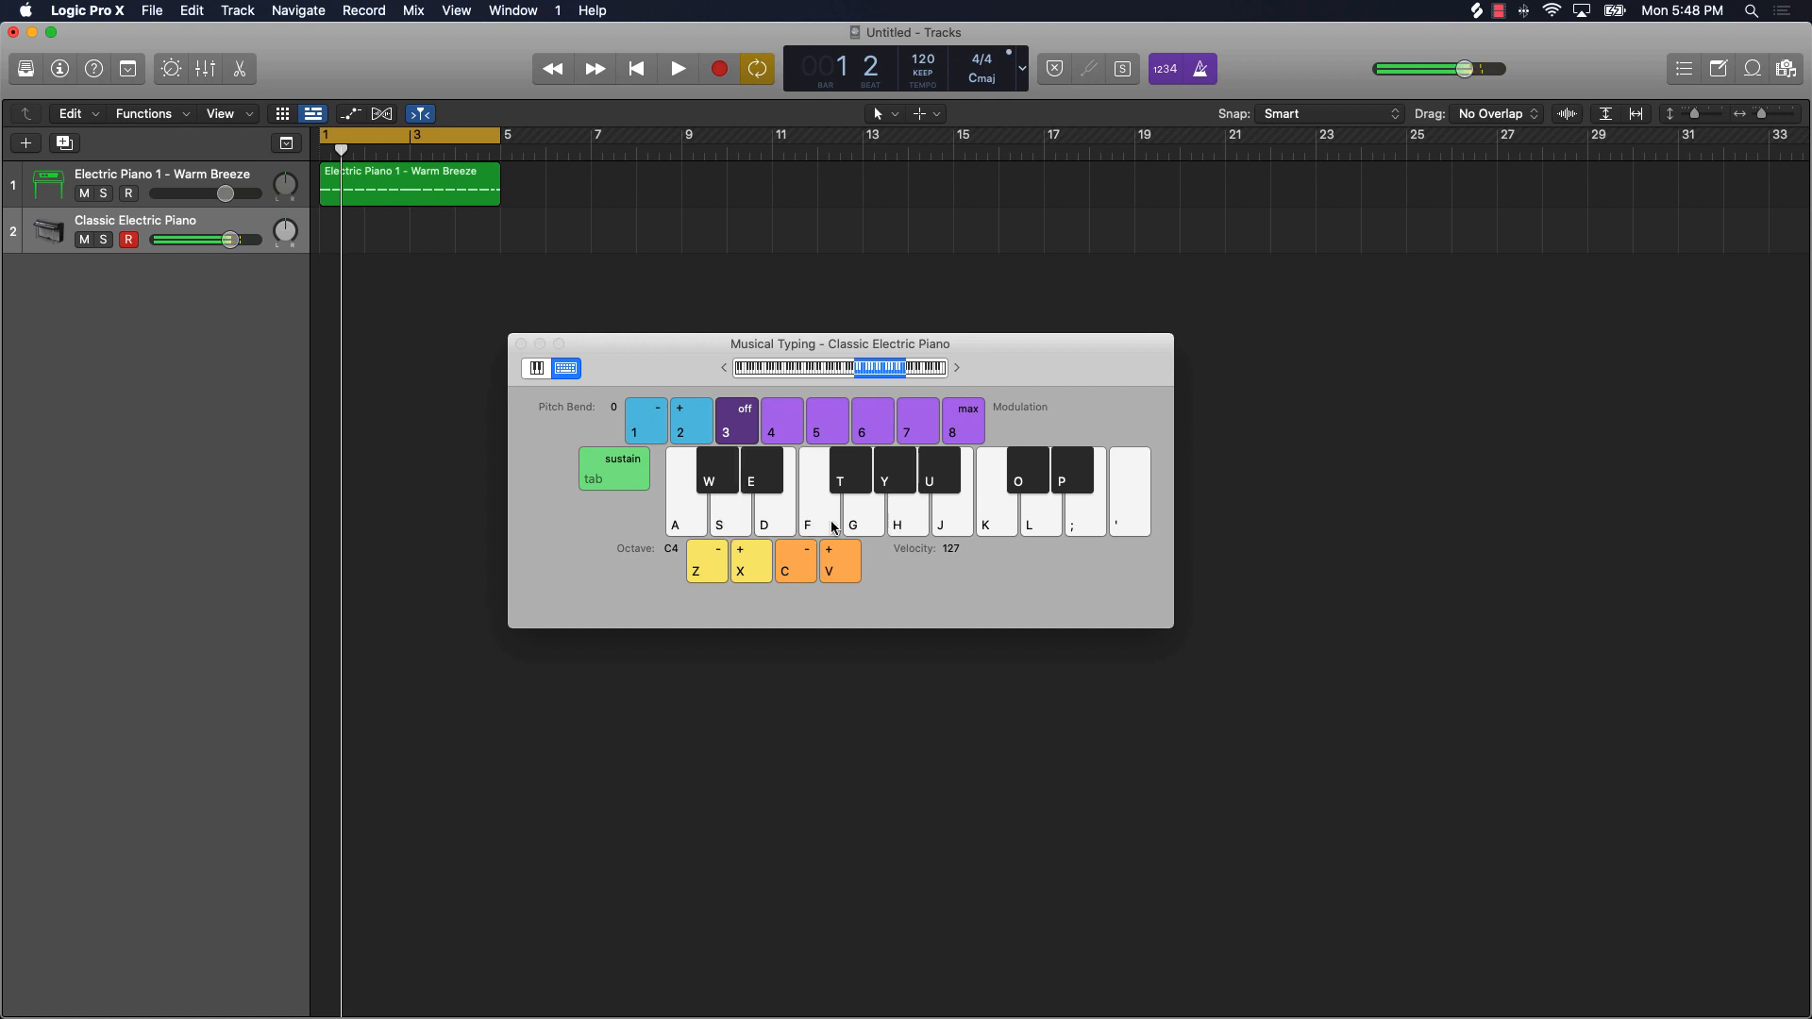
key("f")
key("s")
key("h")
key("g")
Step: Play the looped four-bar section and rehearse a melody over it on the Classic Electric Piano at octave C4, stopping playback when done
key("space")
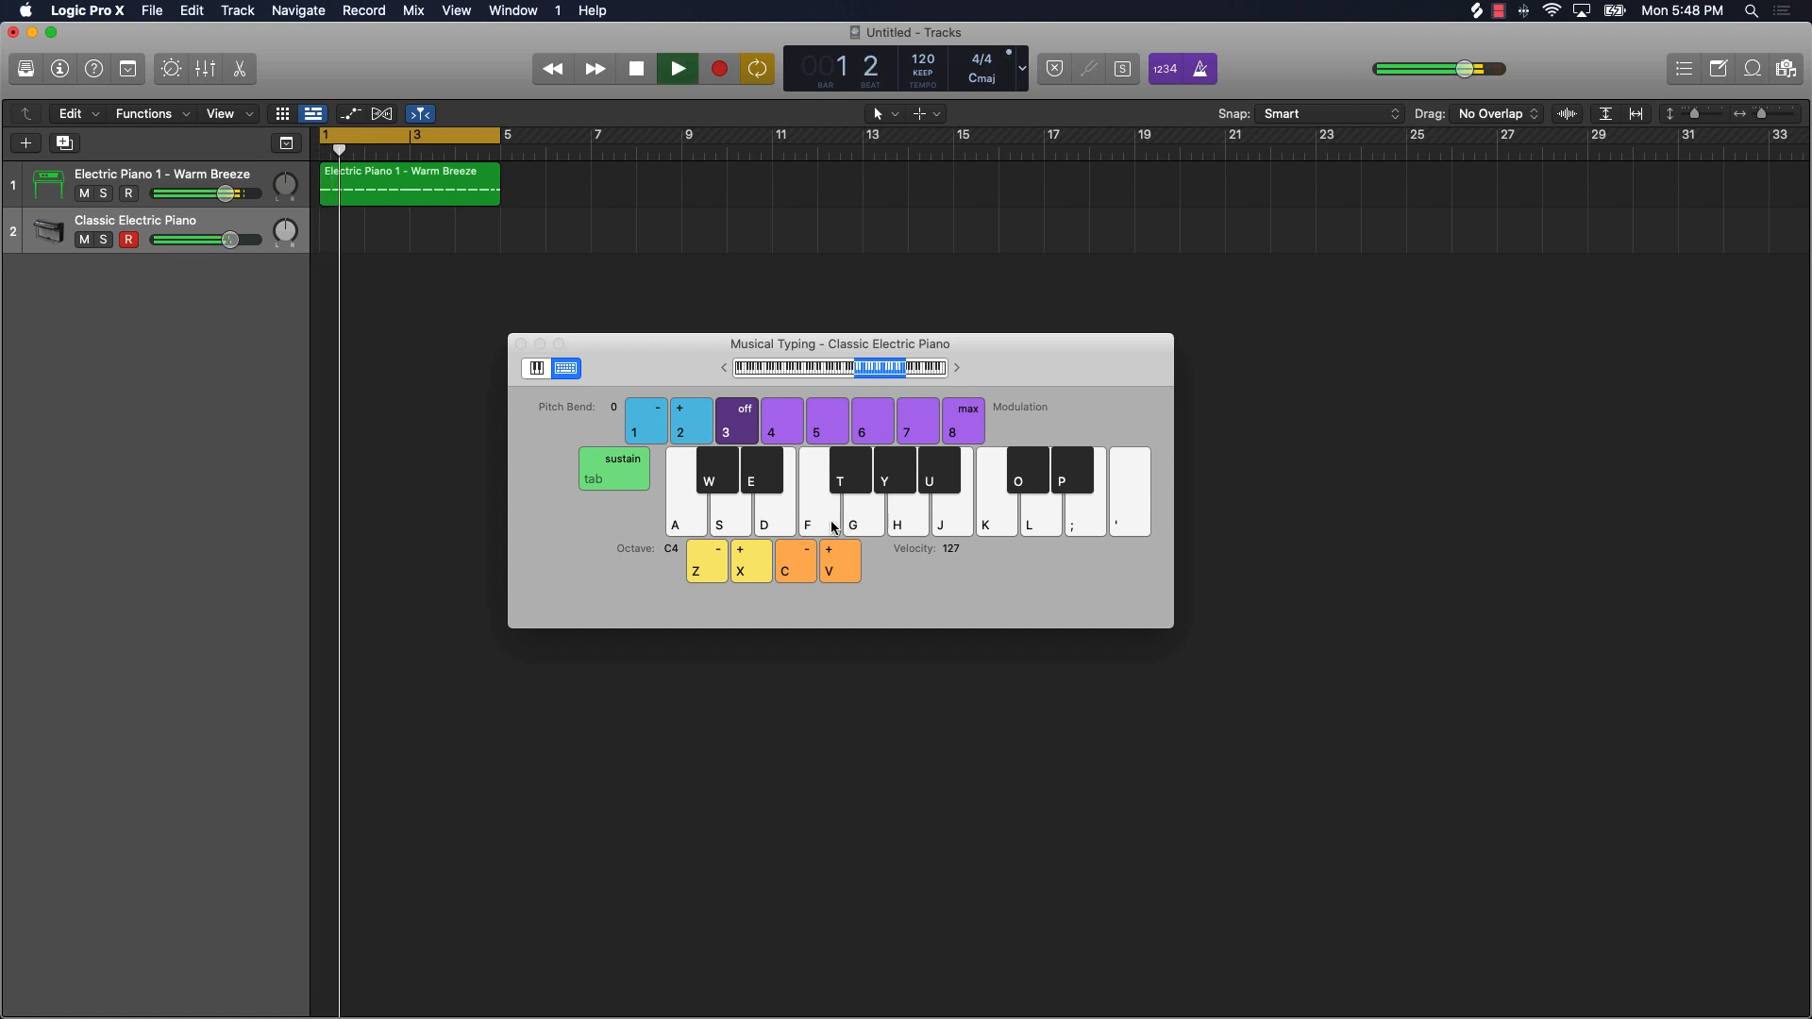
key("g")
key("h")
key("g")
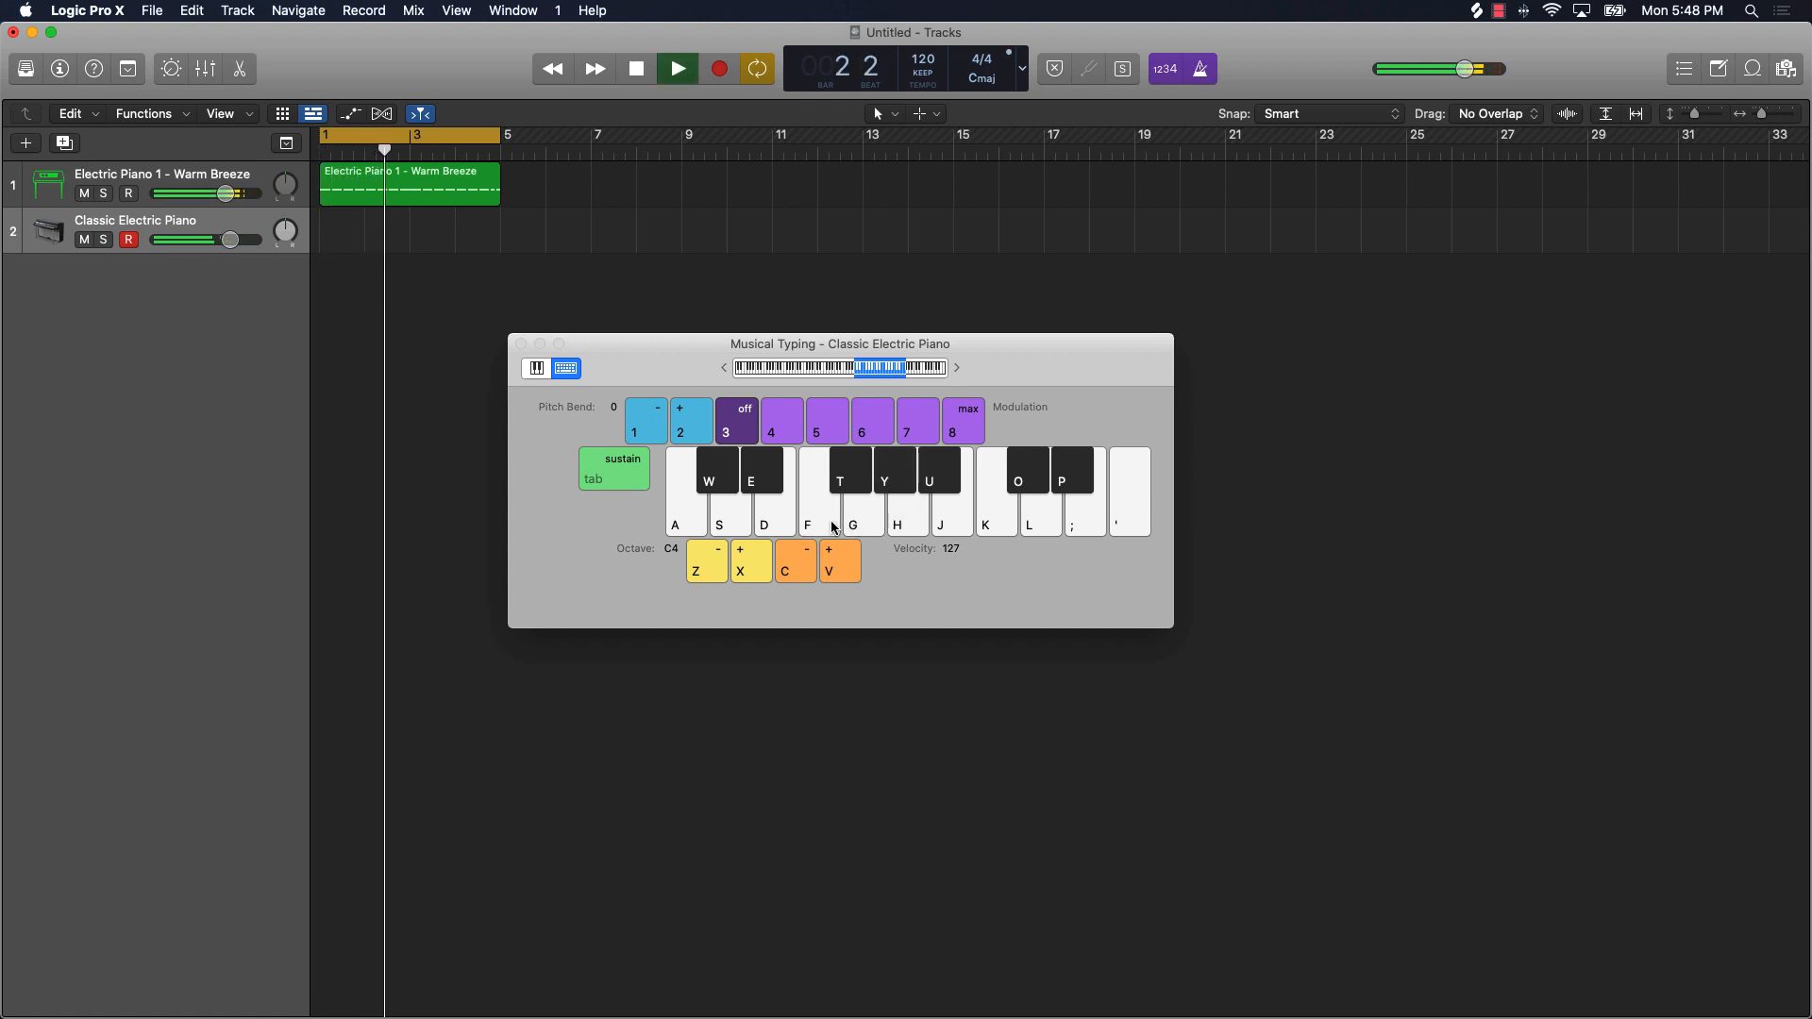
key("f")
key("d")
key("s")
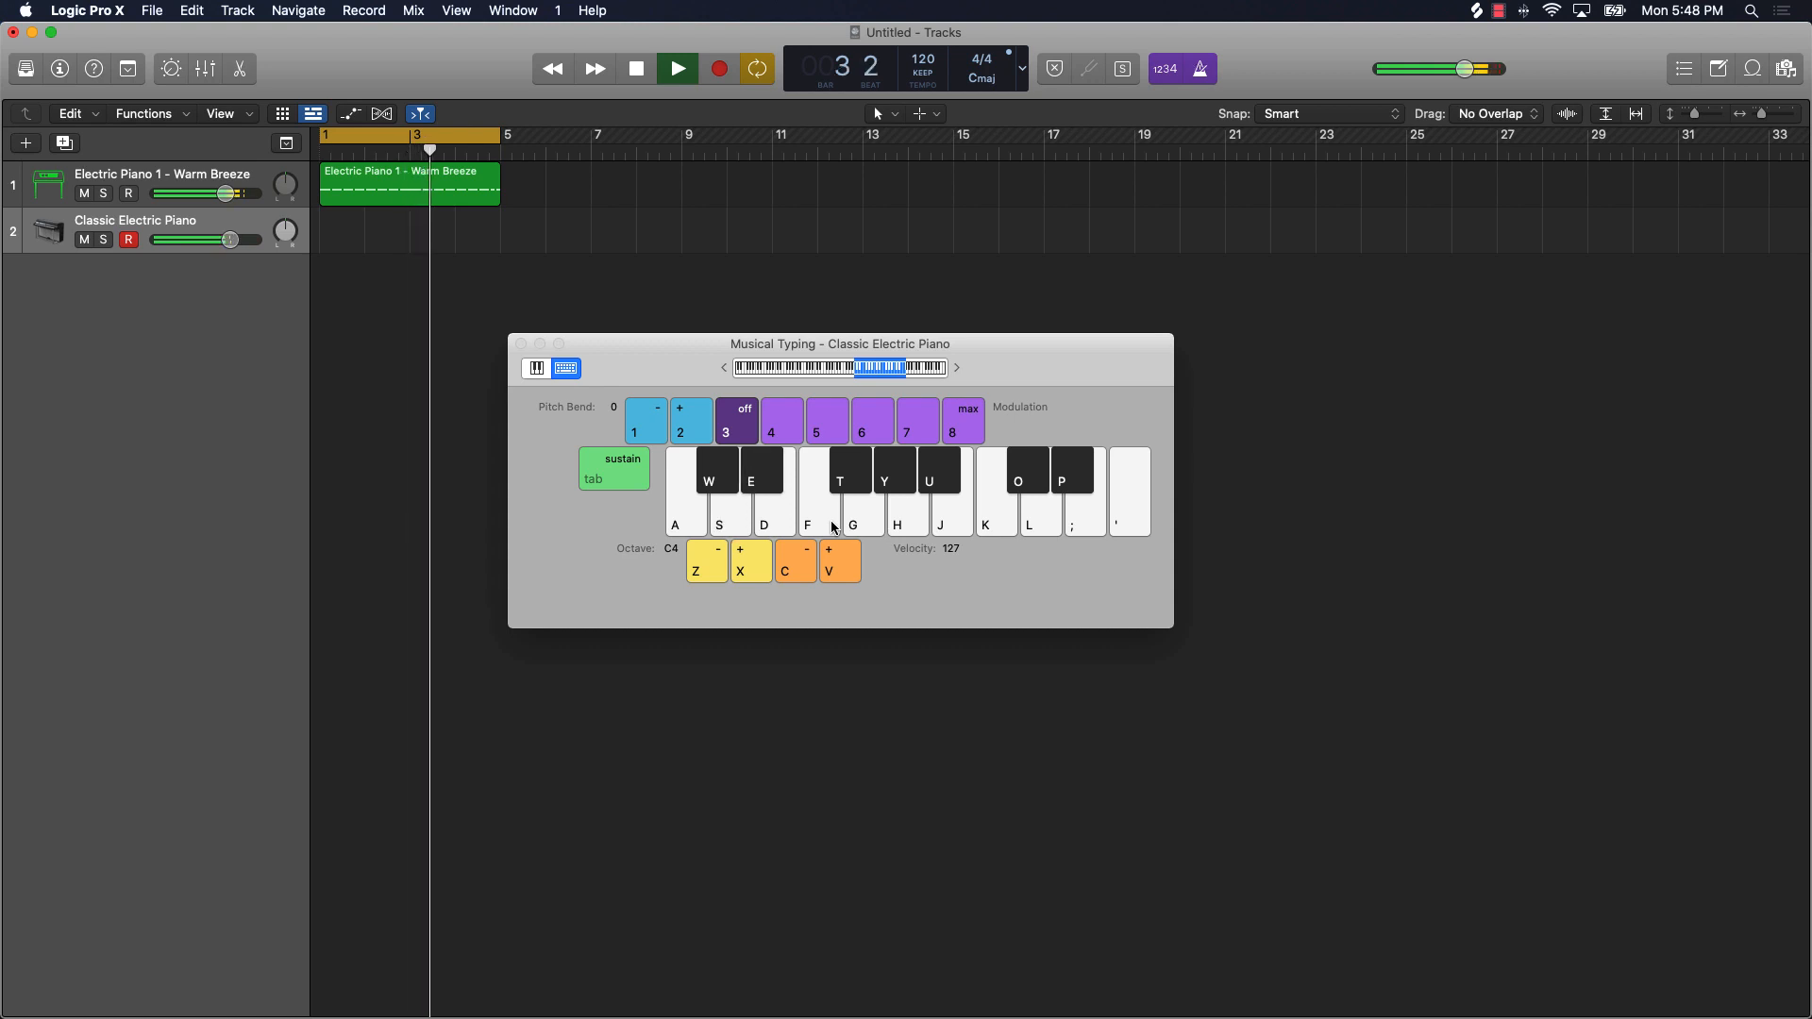
key("e")
key("a")
key("w")
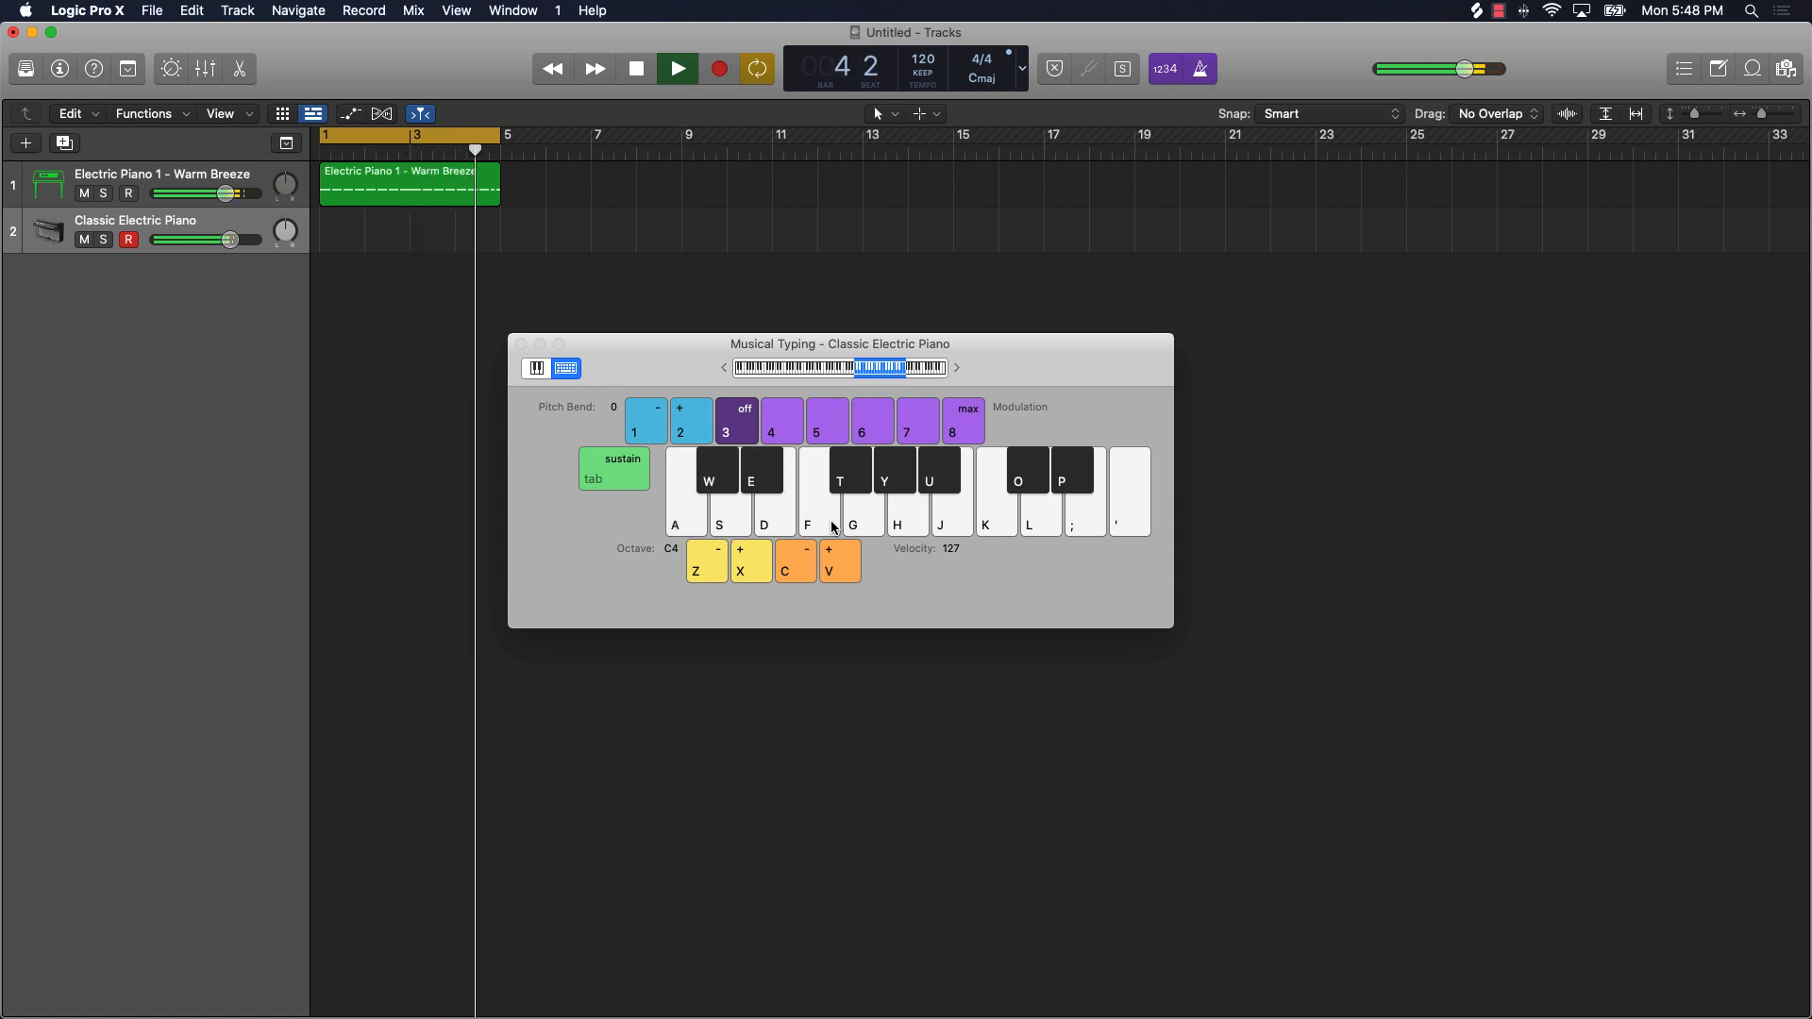
key("e")
key("e")
key("f")
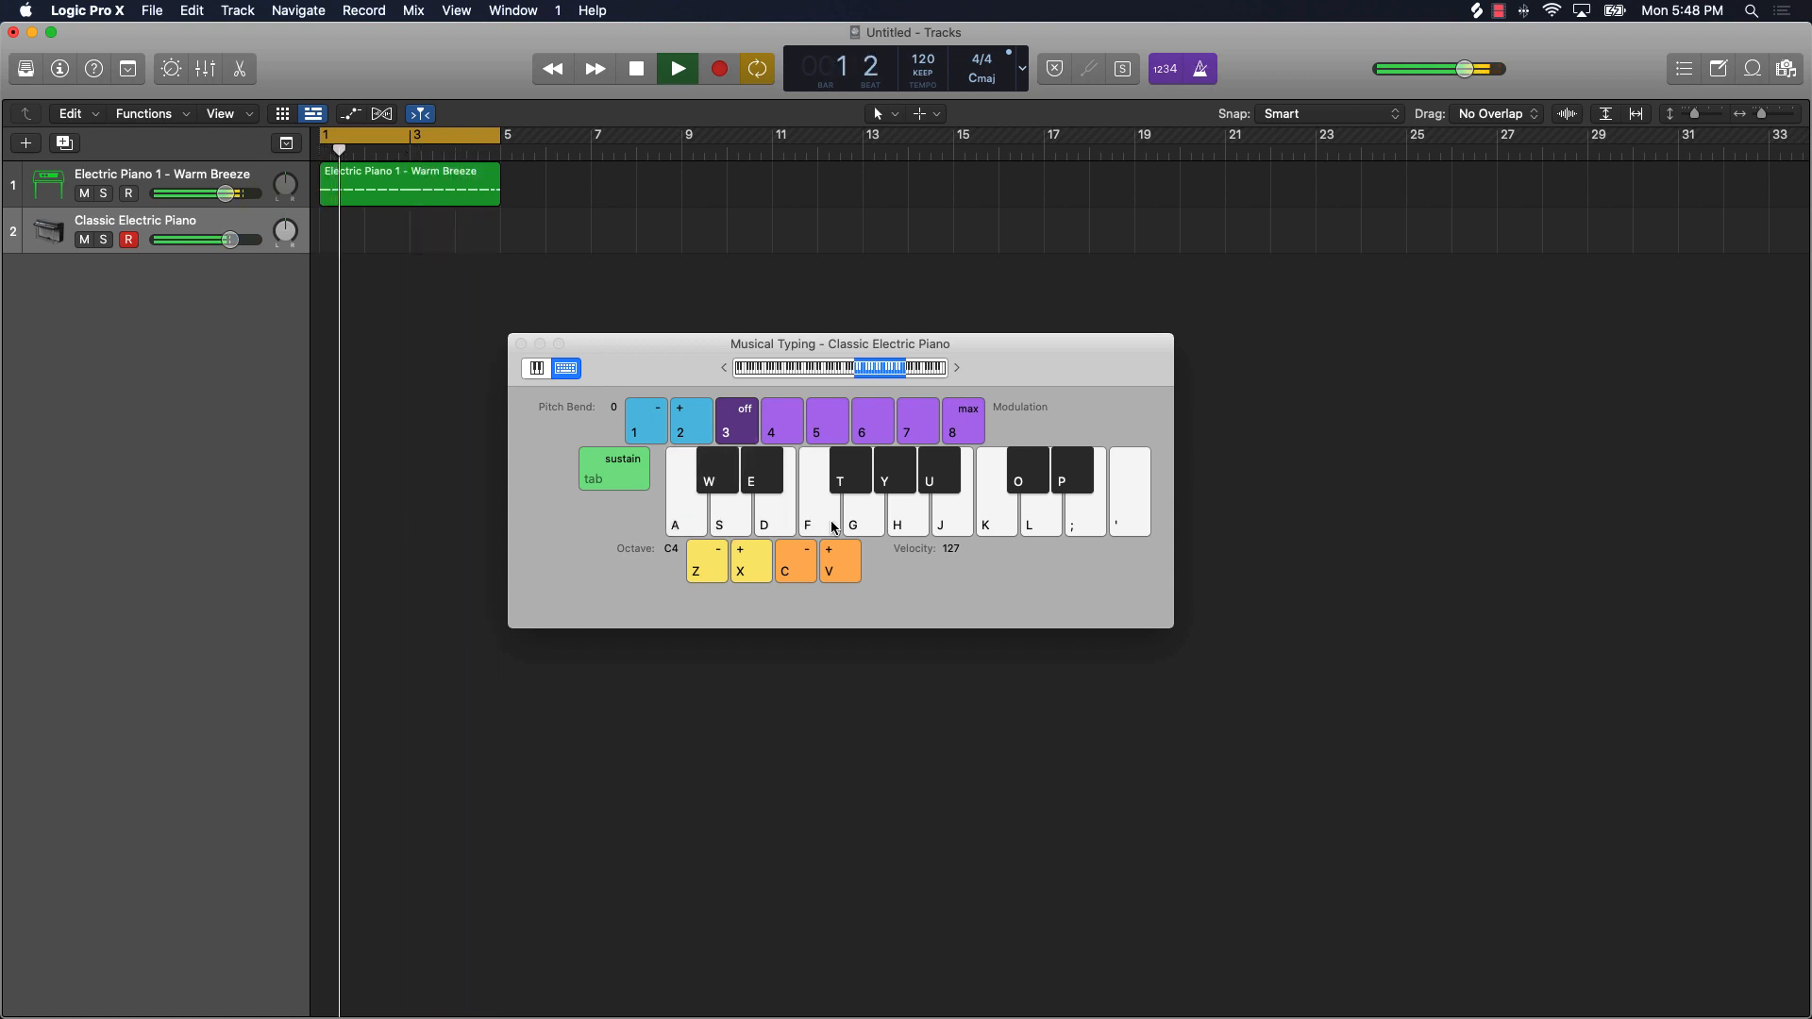
key("t")
key("g")
key("y")
key("g")
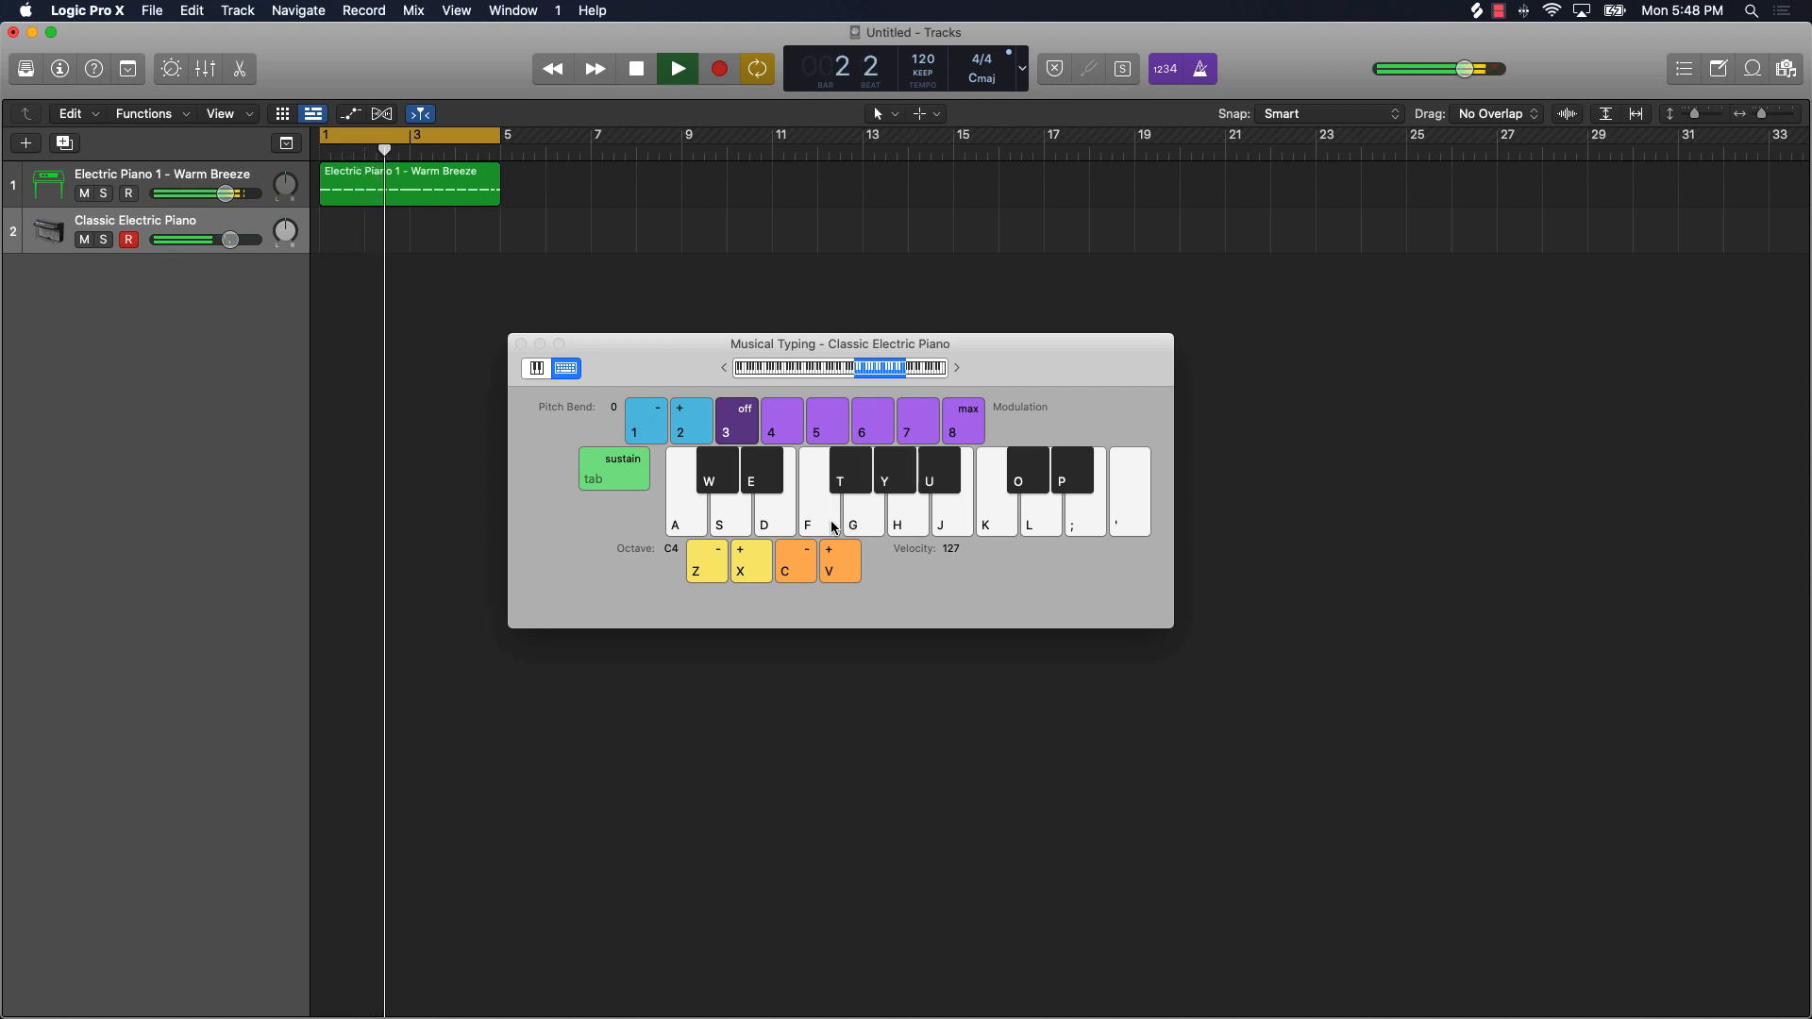
key("f")
key("f")
key("e")
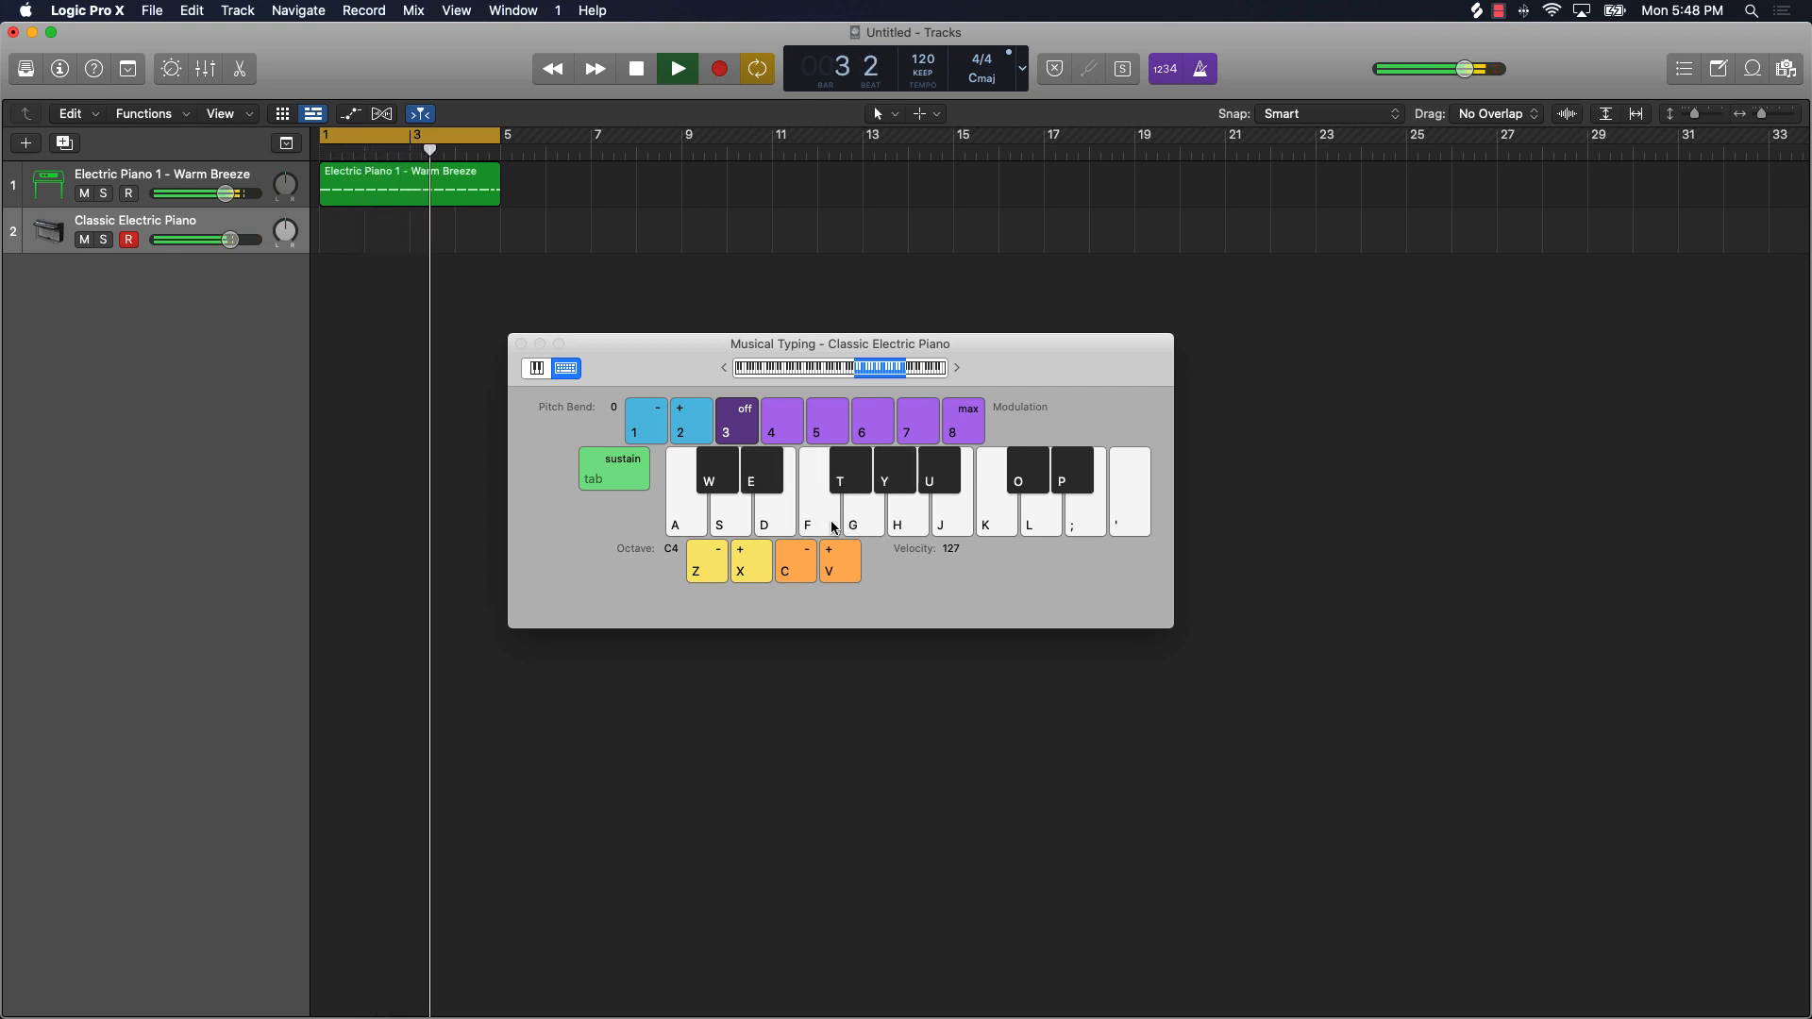
key("a")
key("a")
key("a")
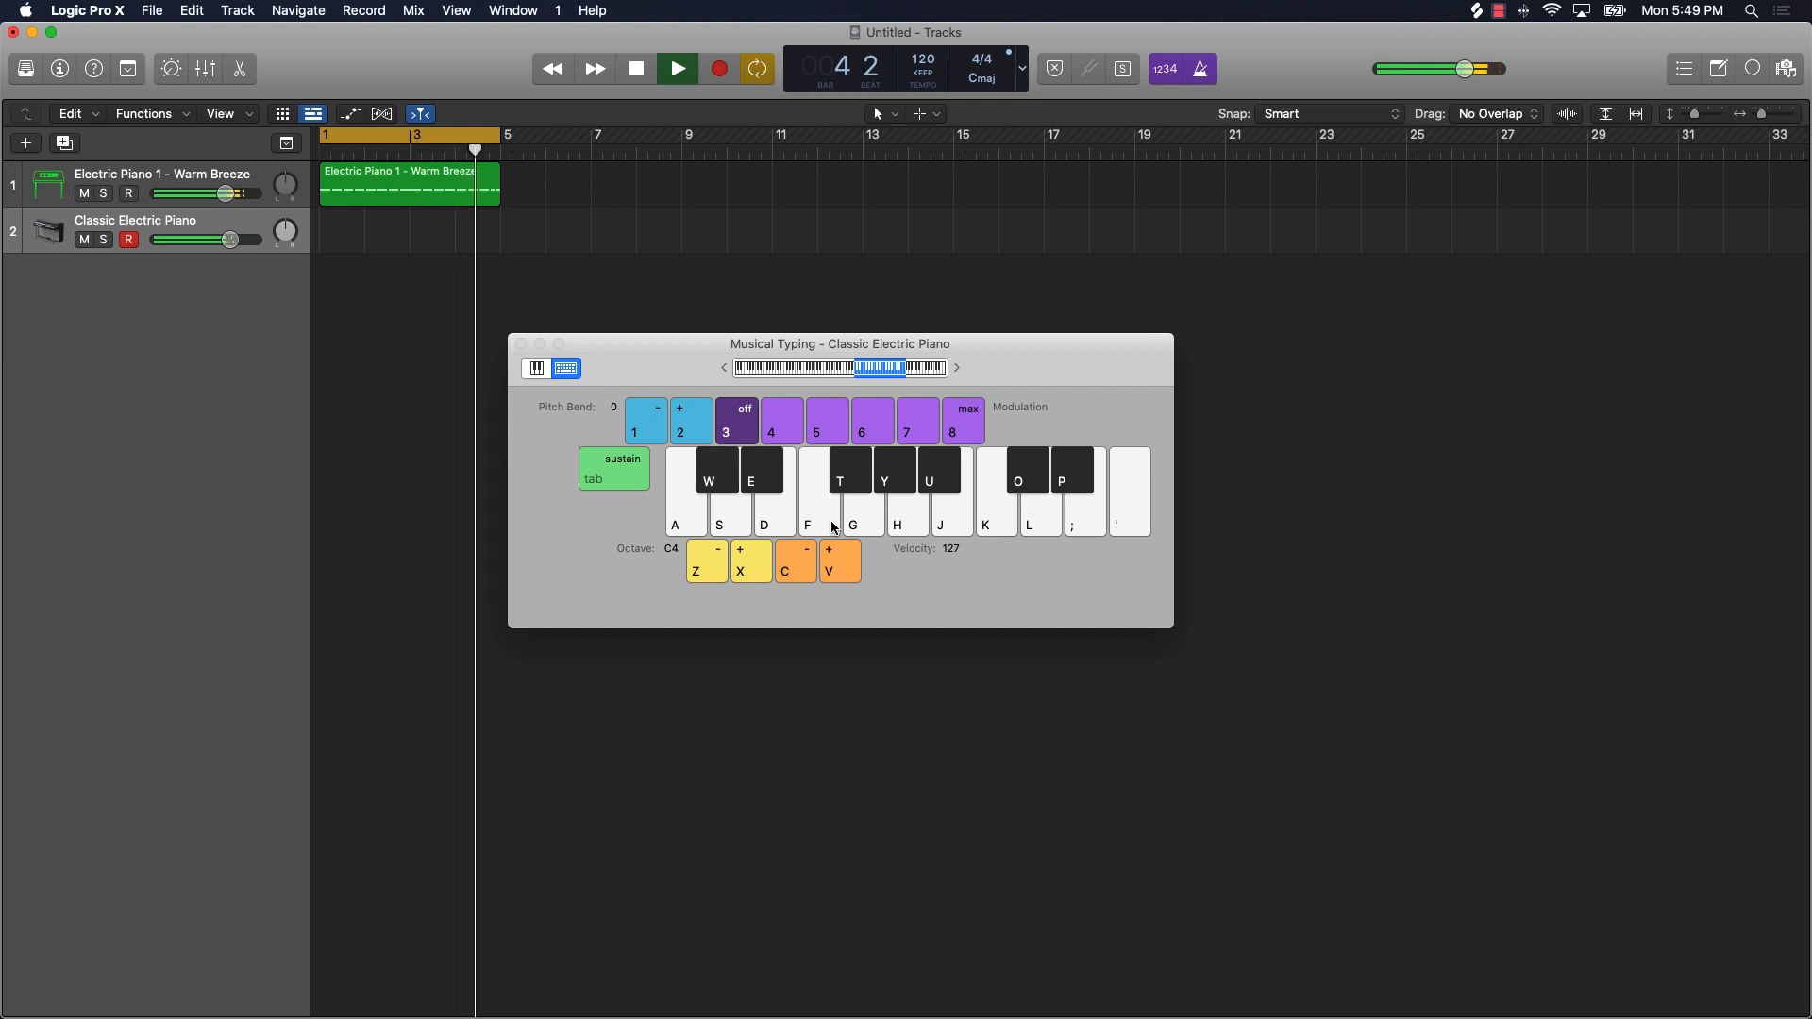
key("e")
key("e")
key("f")
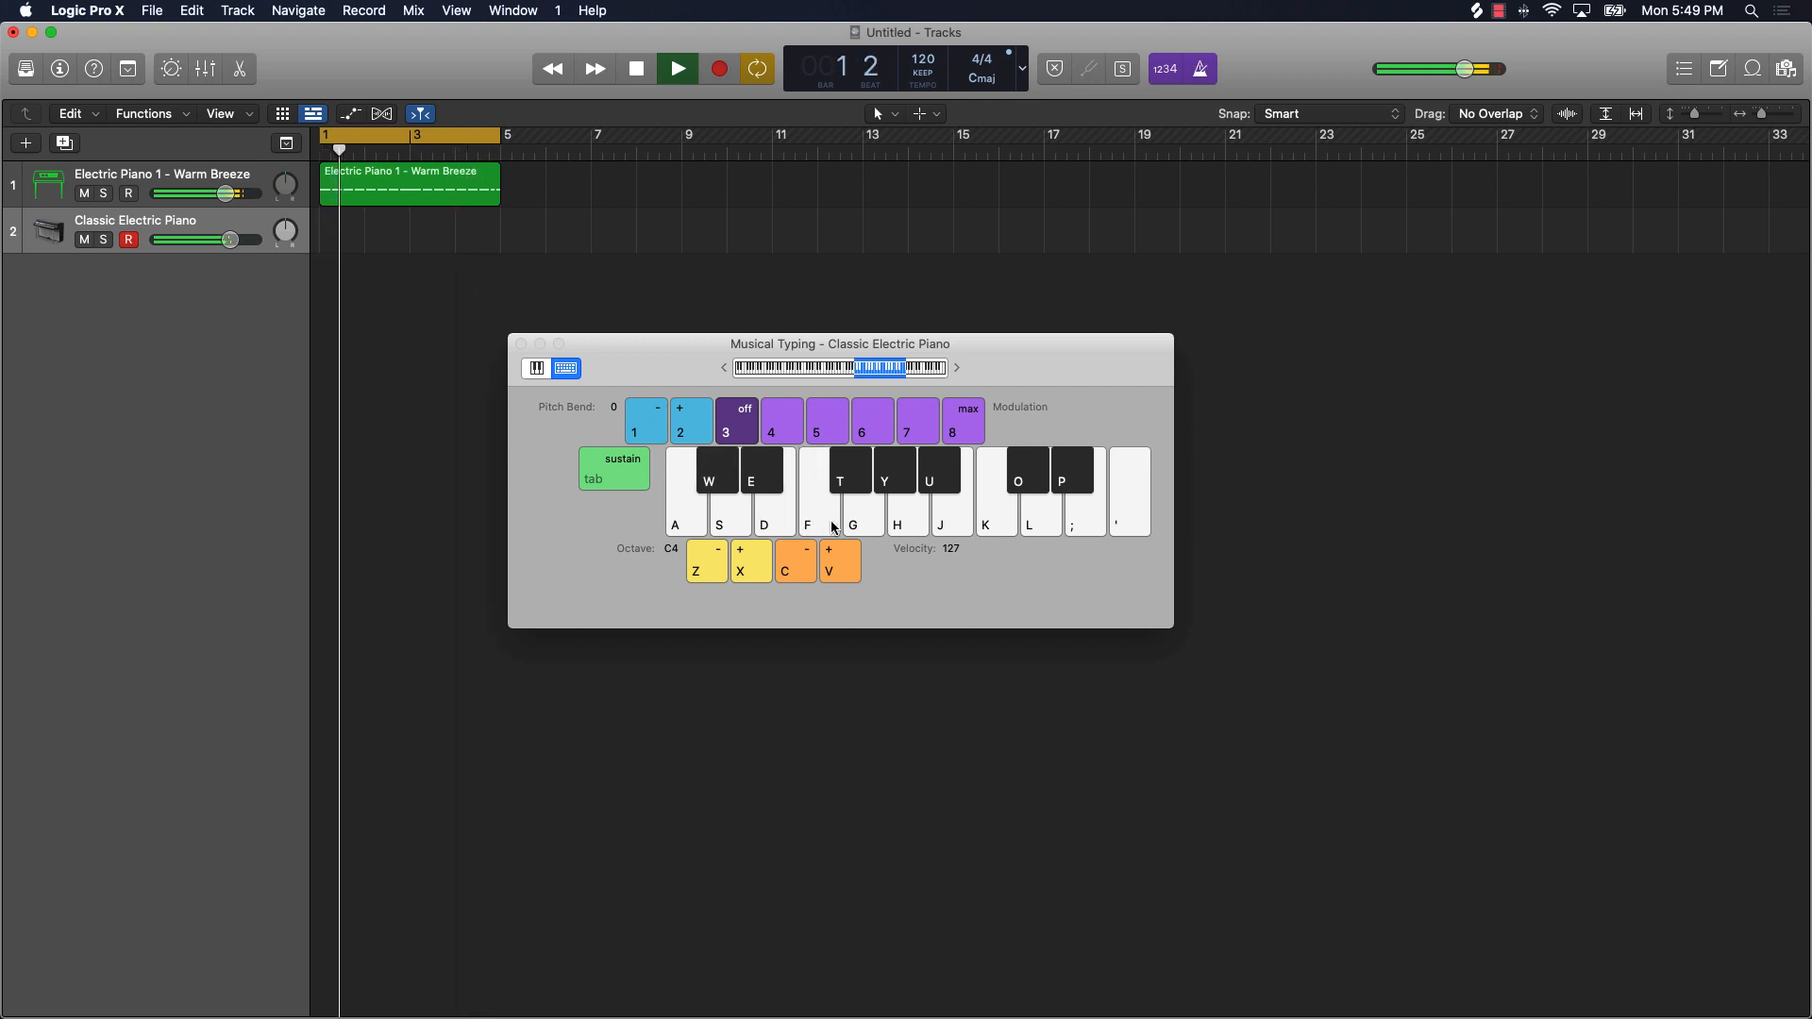
key("t")
key("g")
key("y")
key("g")
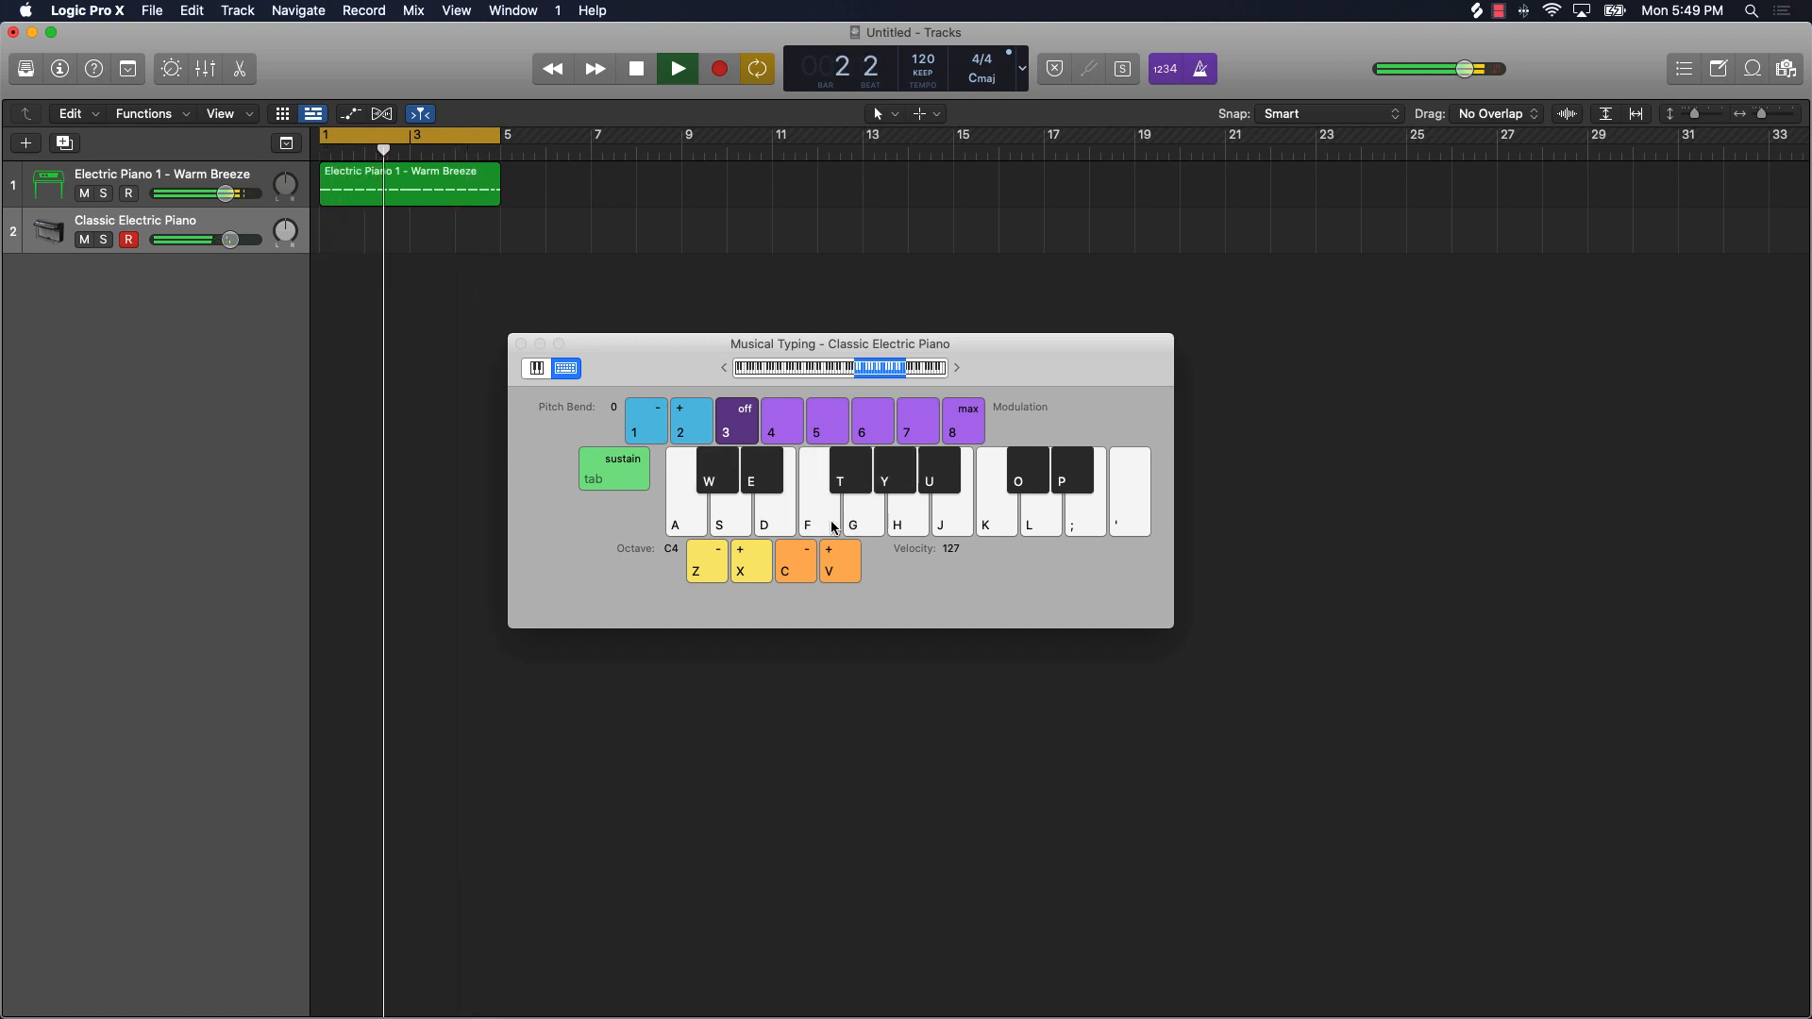
key("f")
key("d")
key("w")
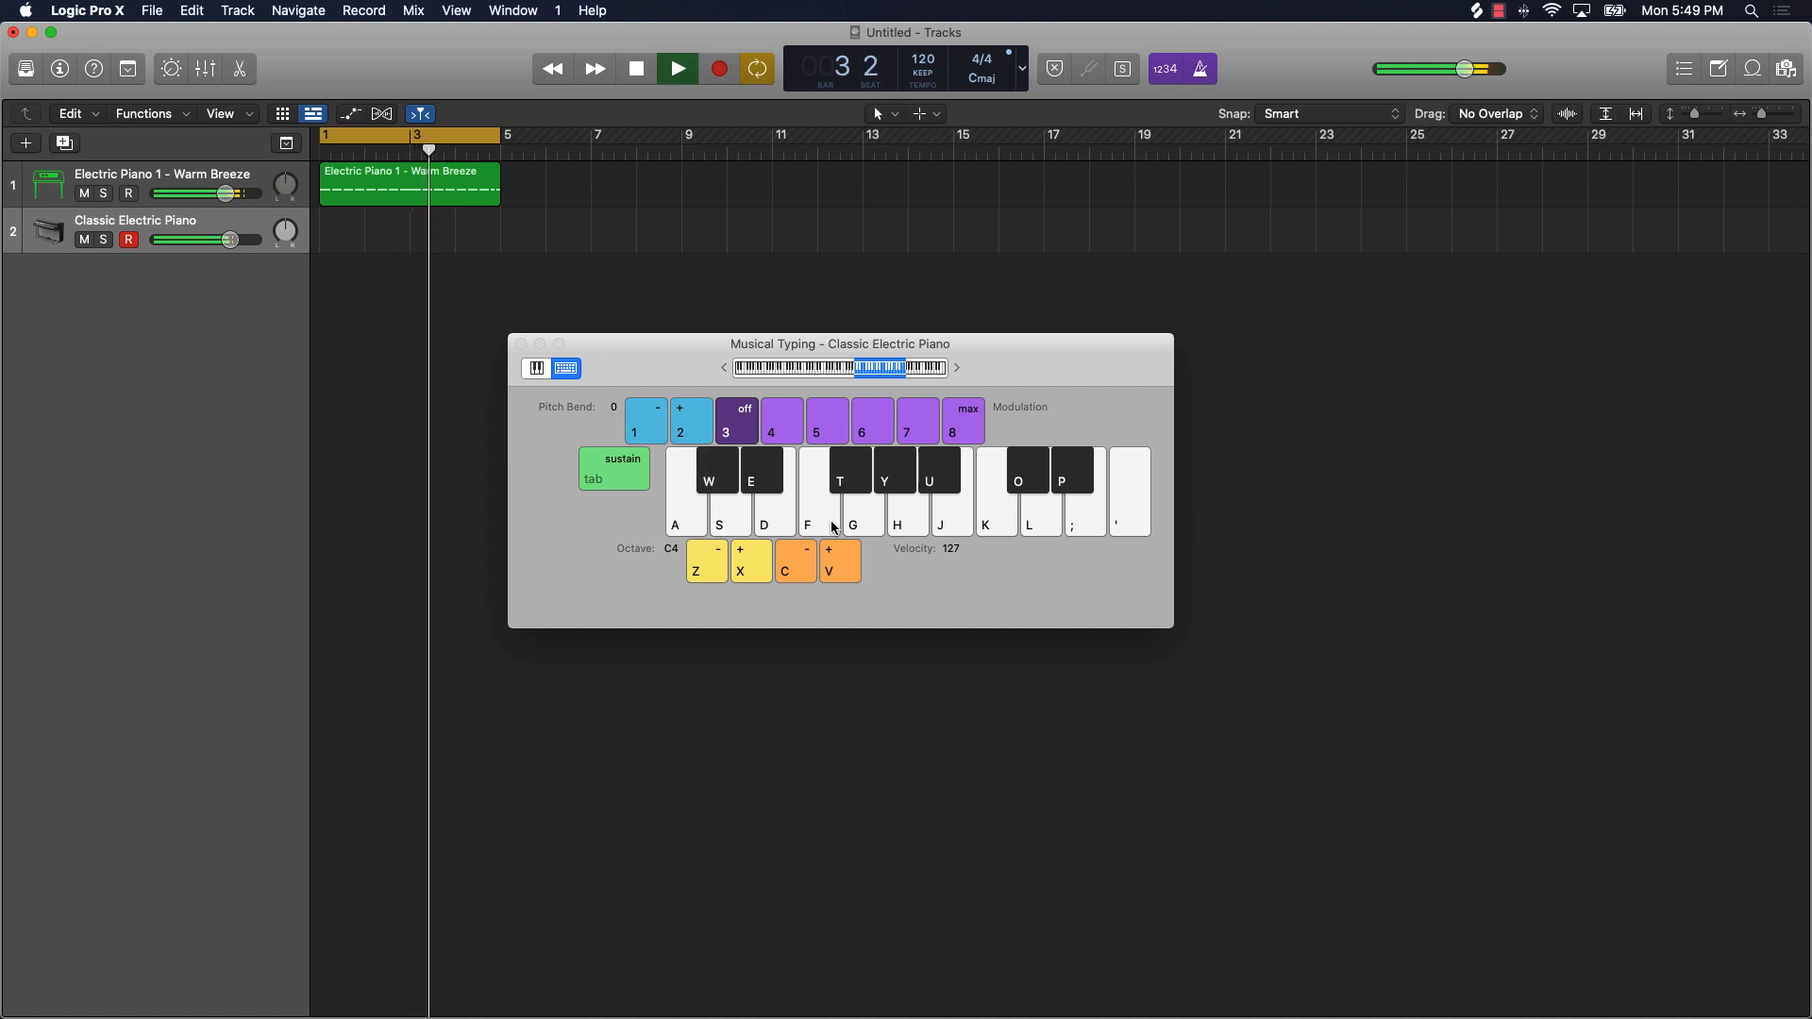
key("a")
key("a")
key("a")
key("w")
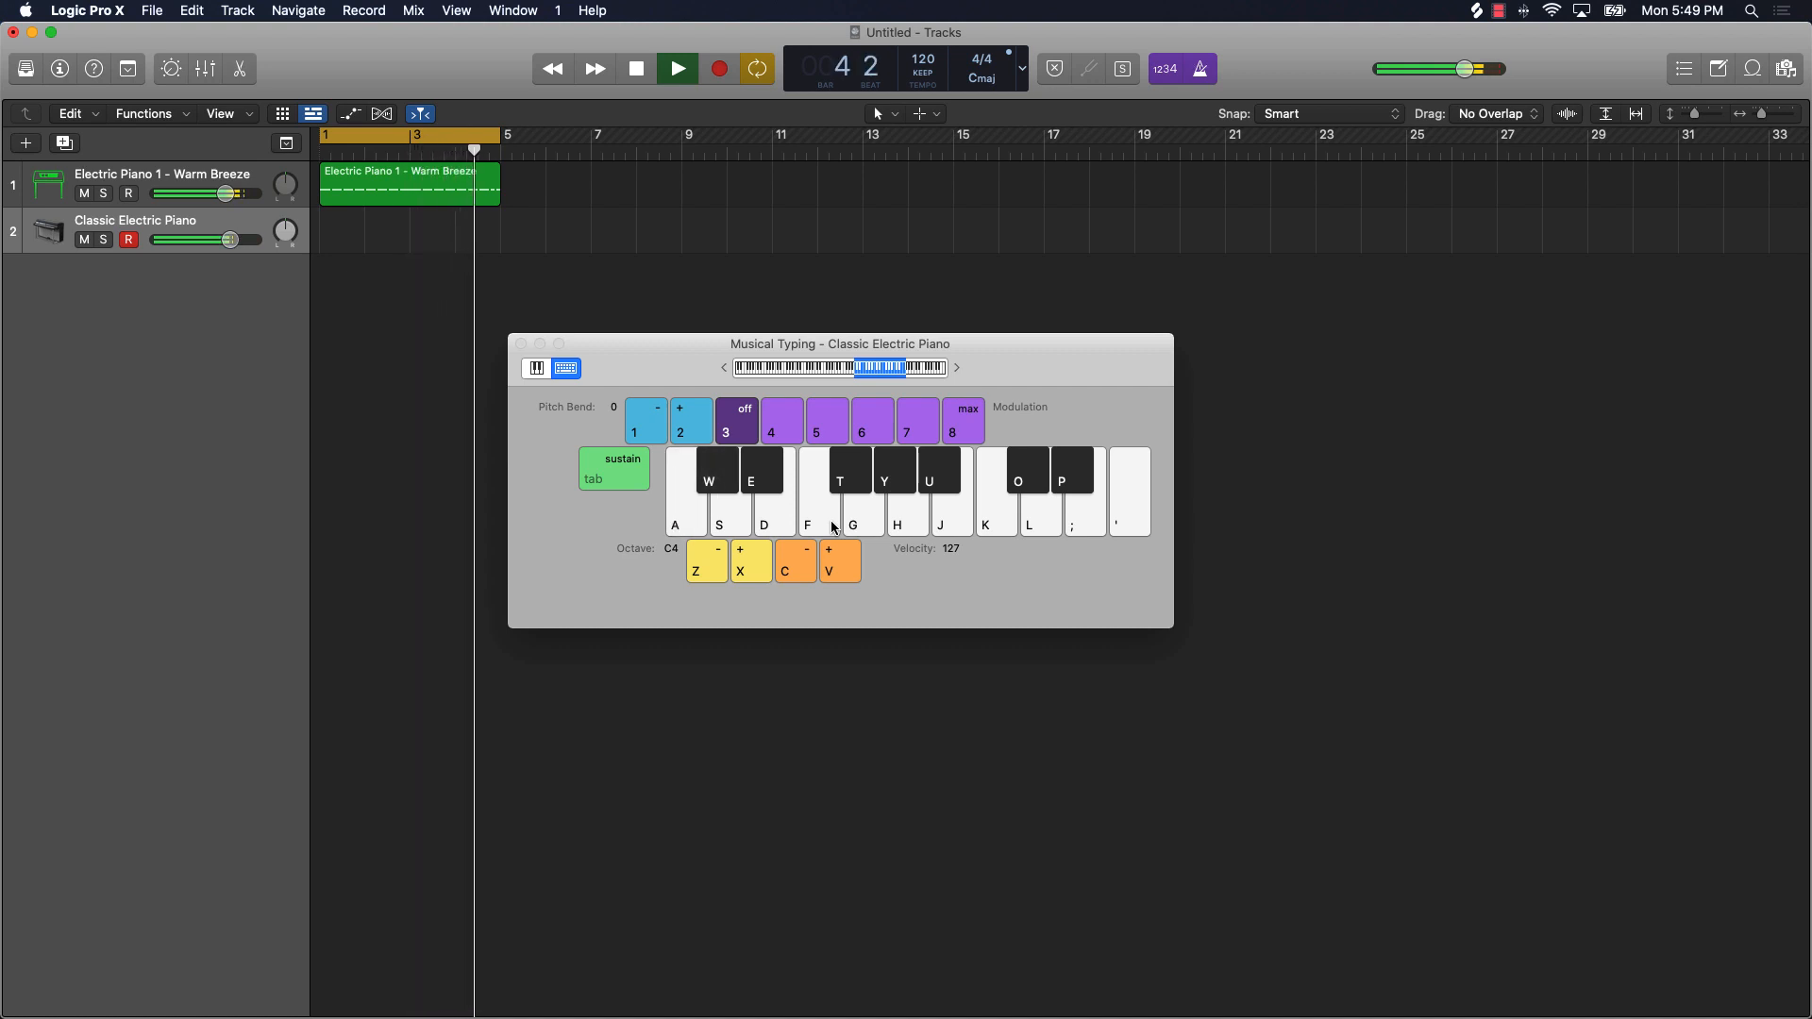
key("e")
key("f")
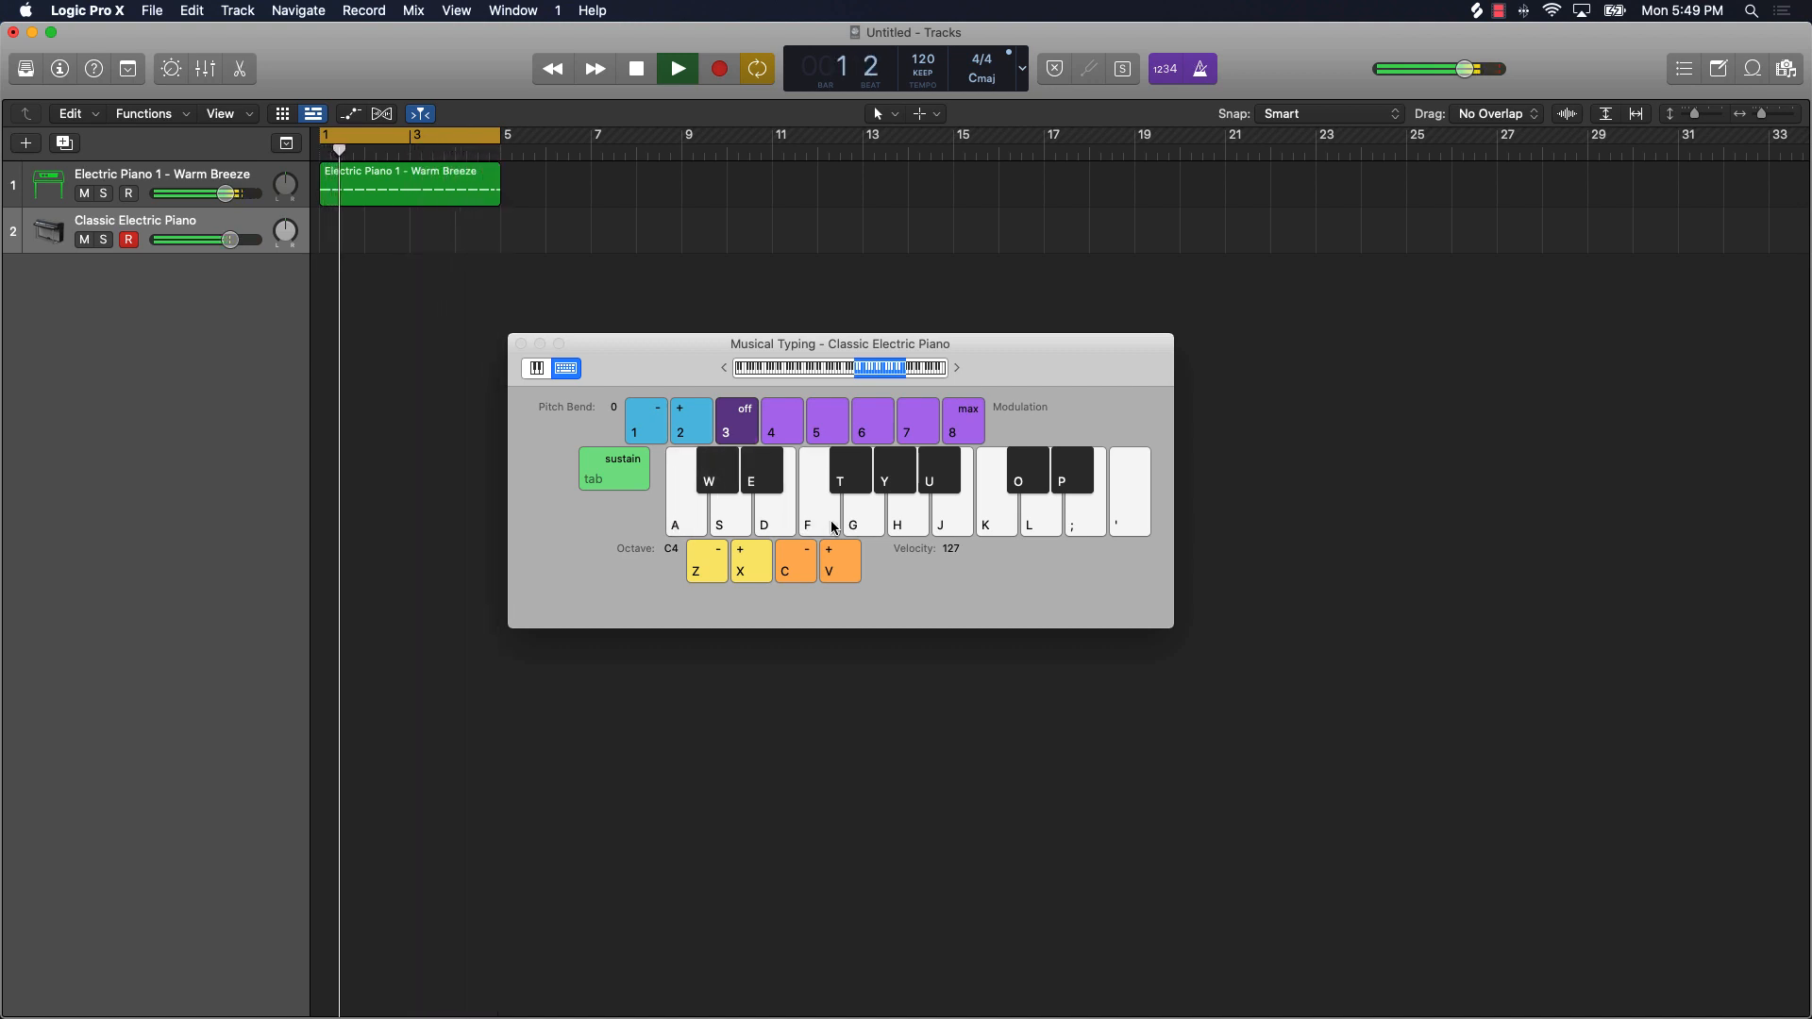
key("g")
key("y")
key("y")
key("g")
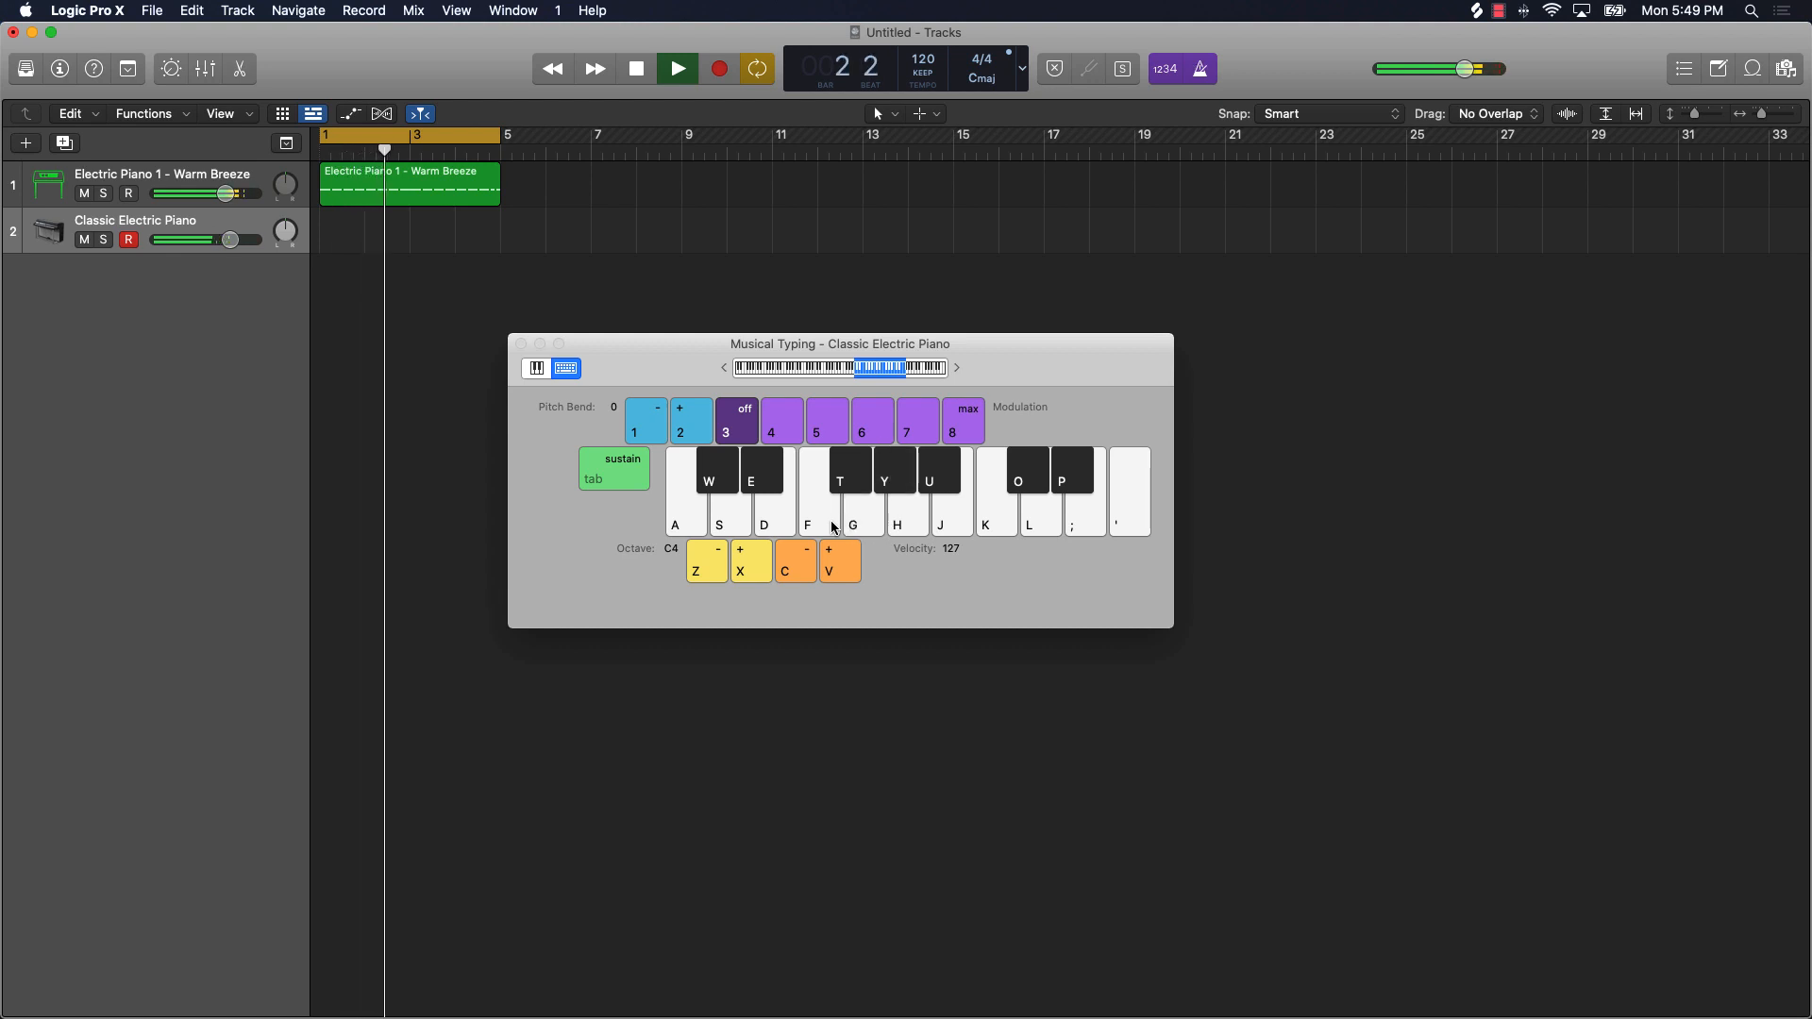
key("f")
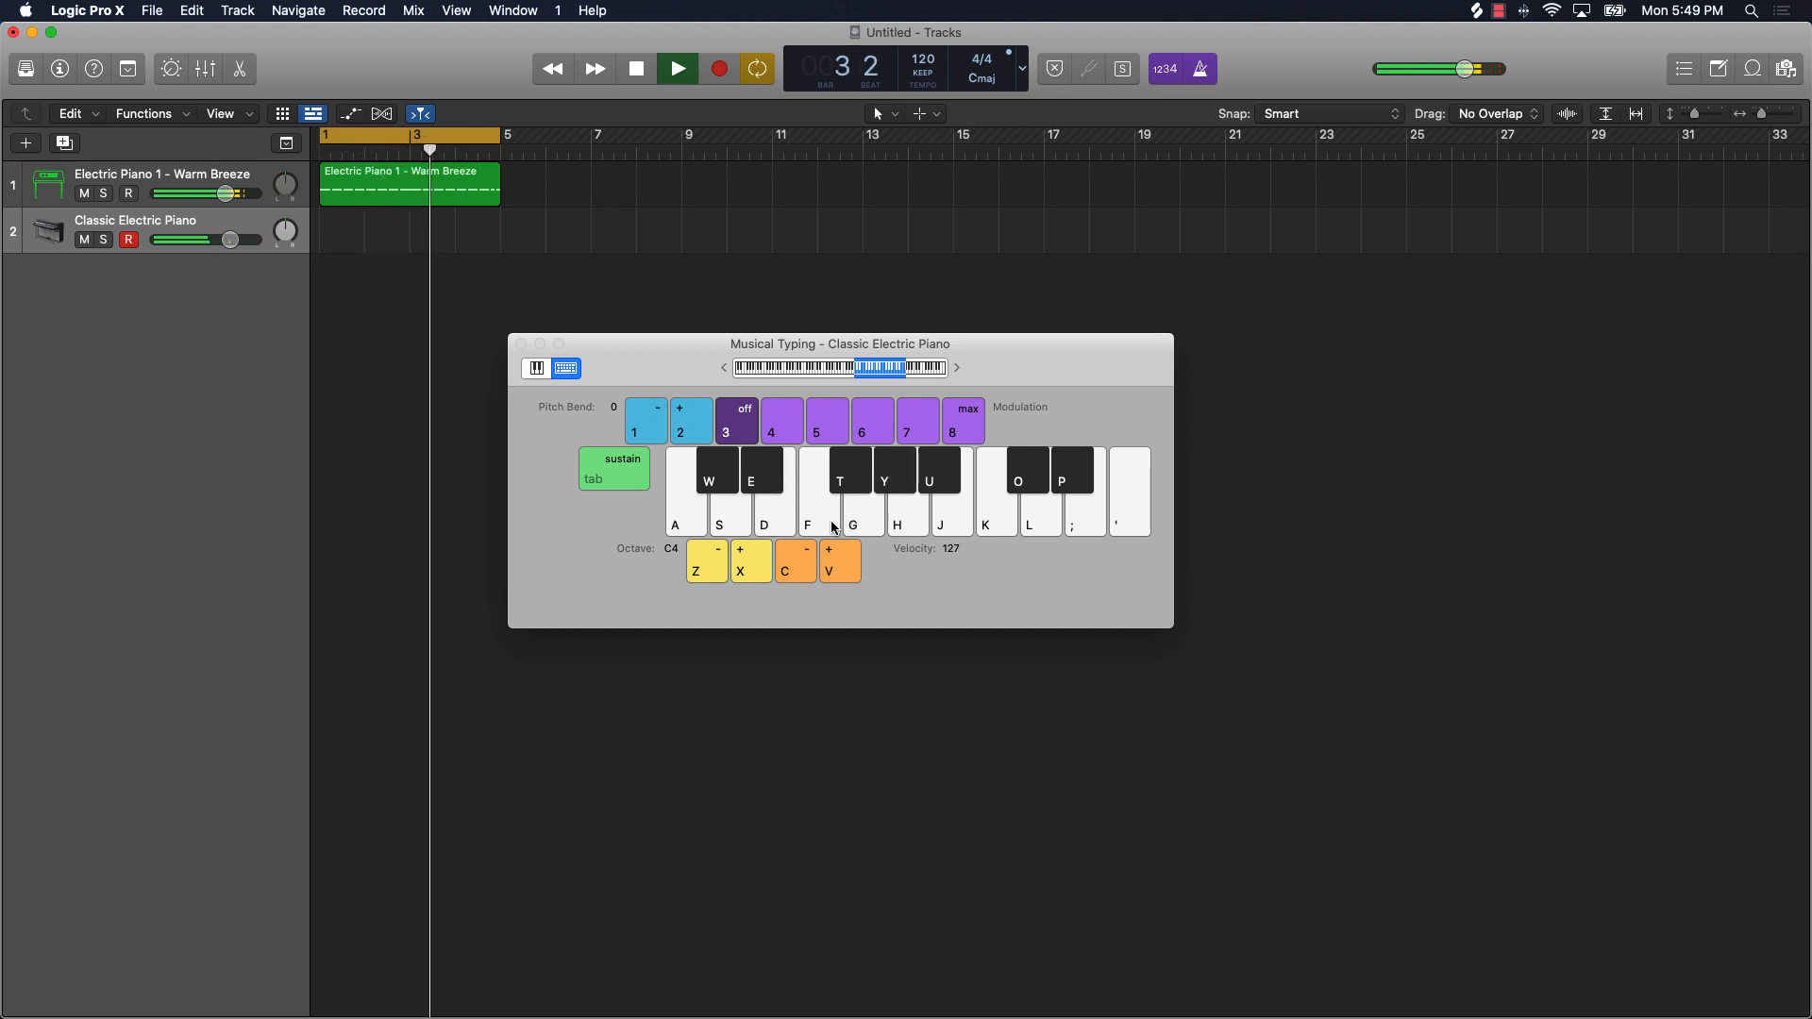
key("space")
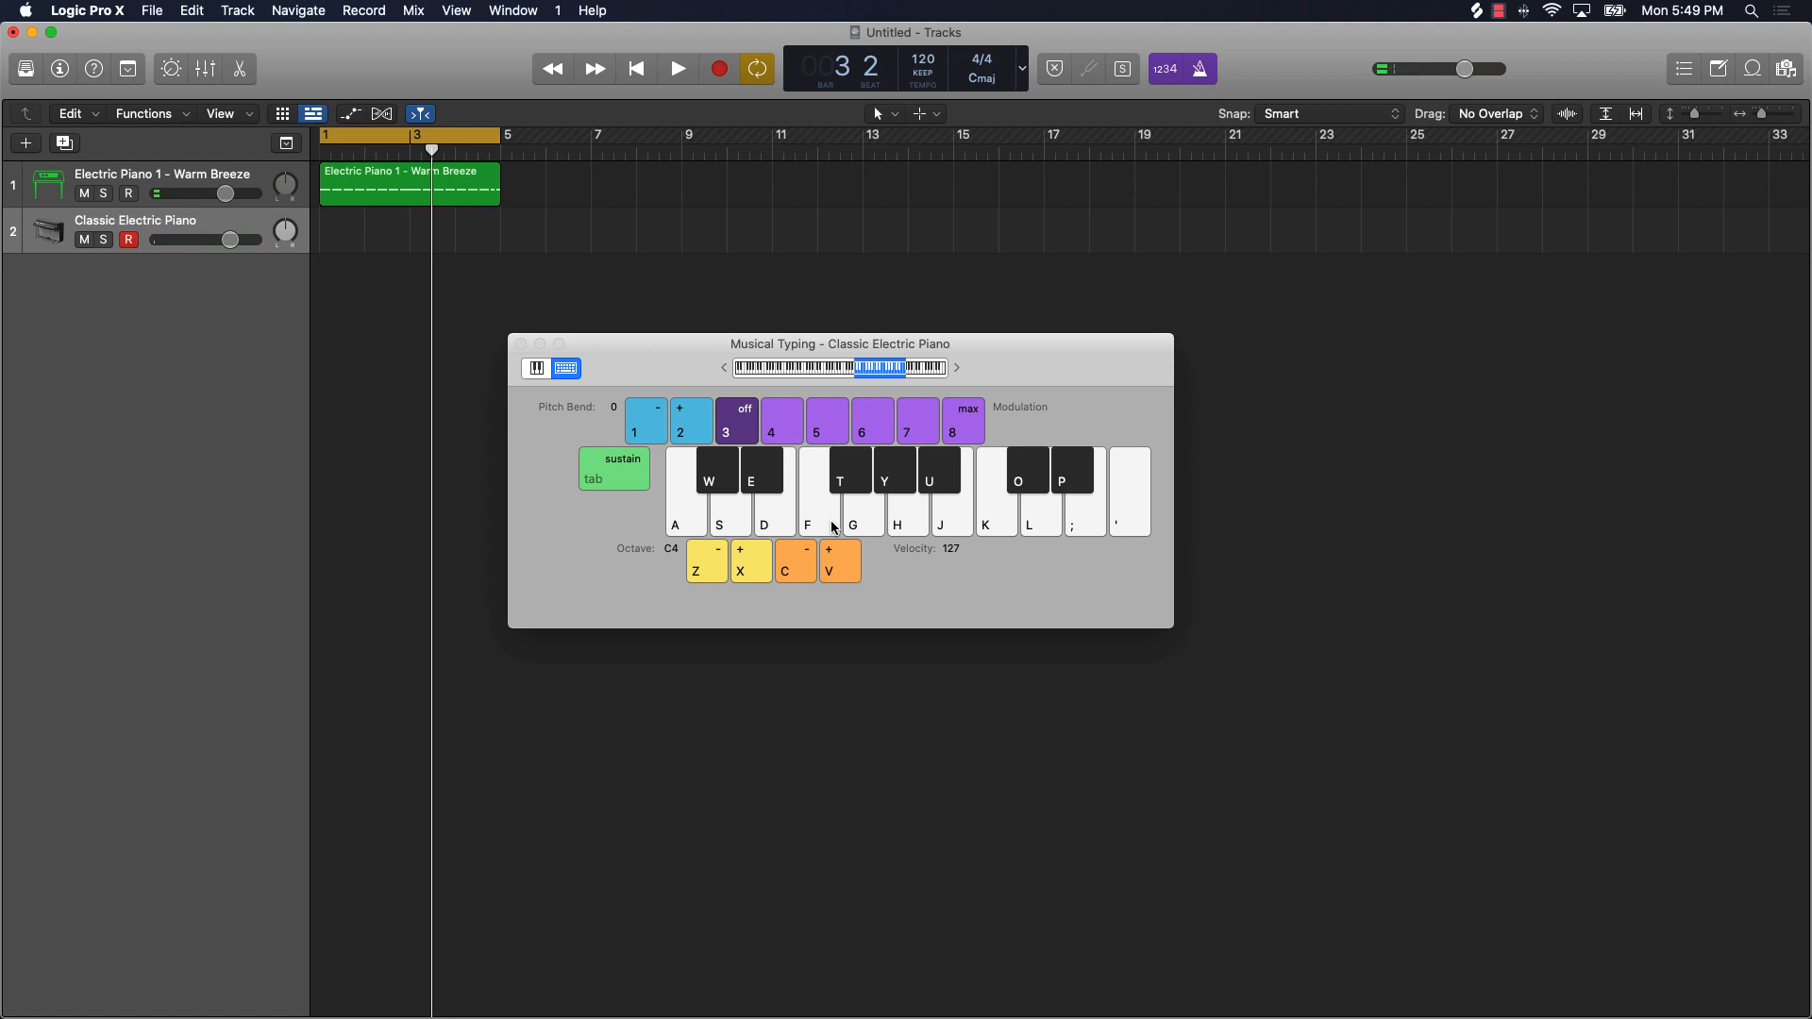
Step: Record a single-note melody with Musical Typing on the Classic Electric Piano track across bars 1 to 4
key("f")
key("r")
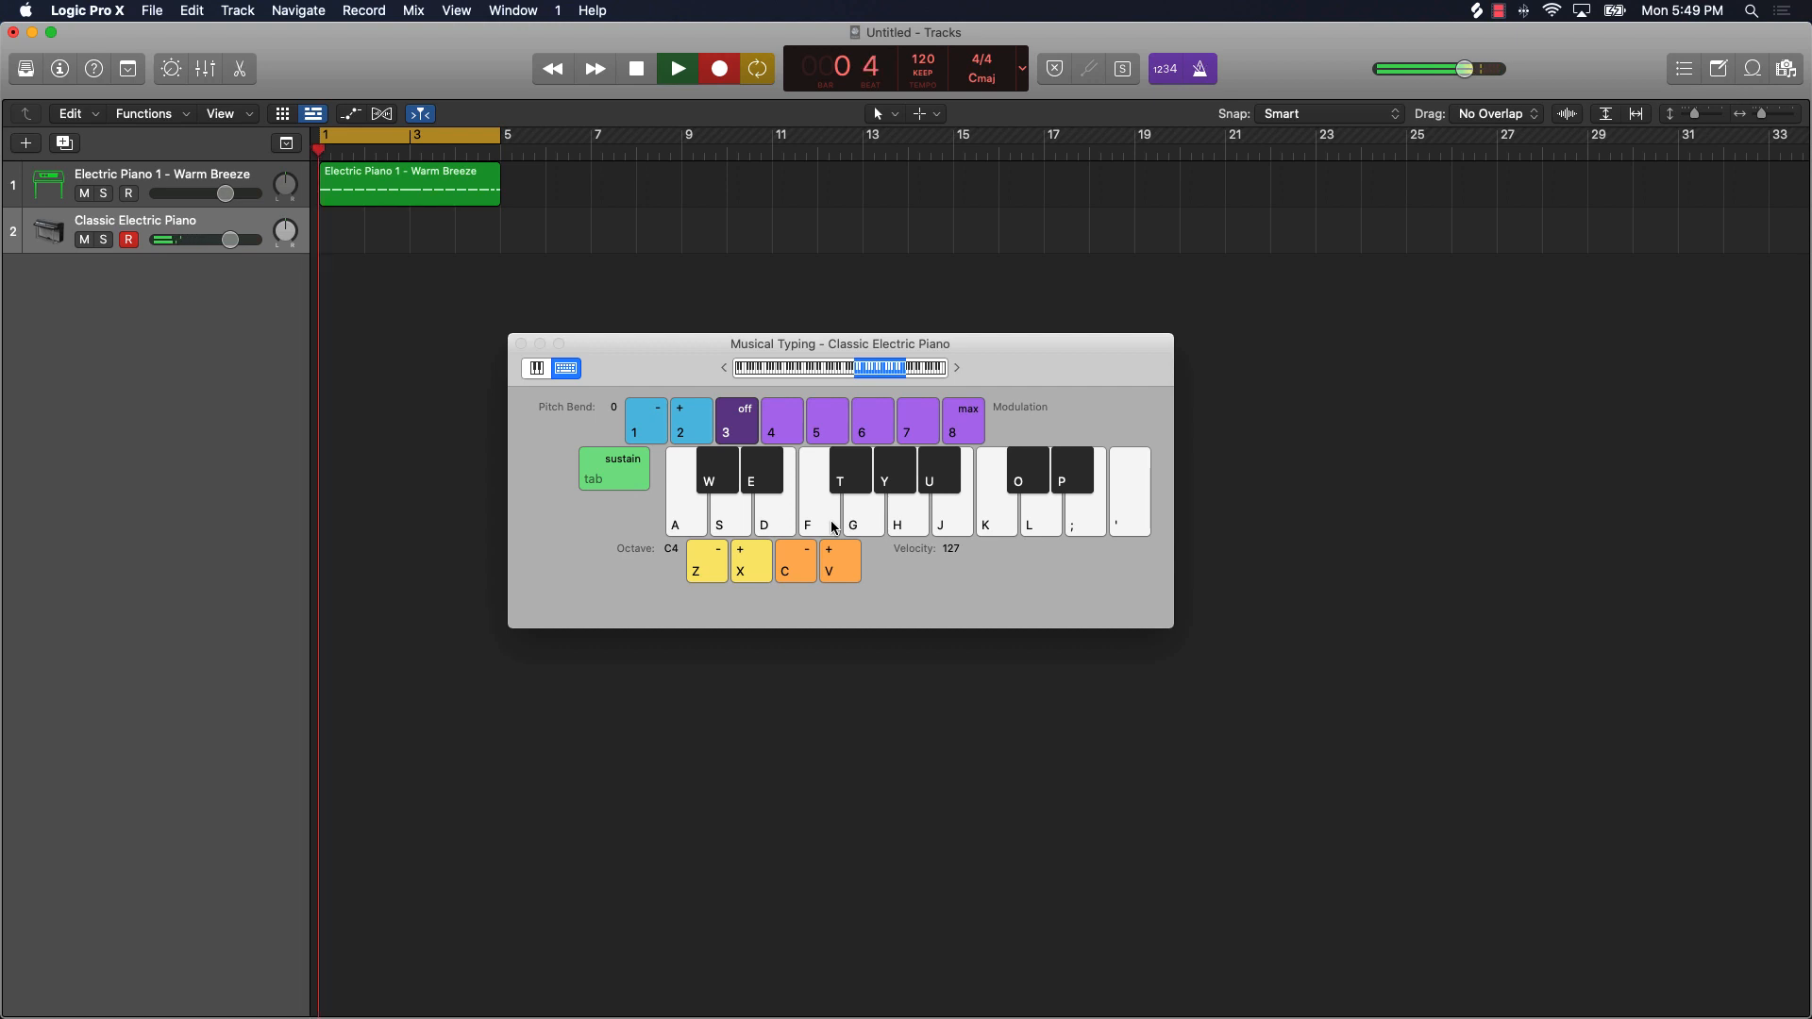
key("y")
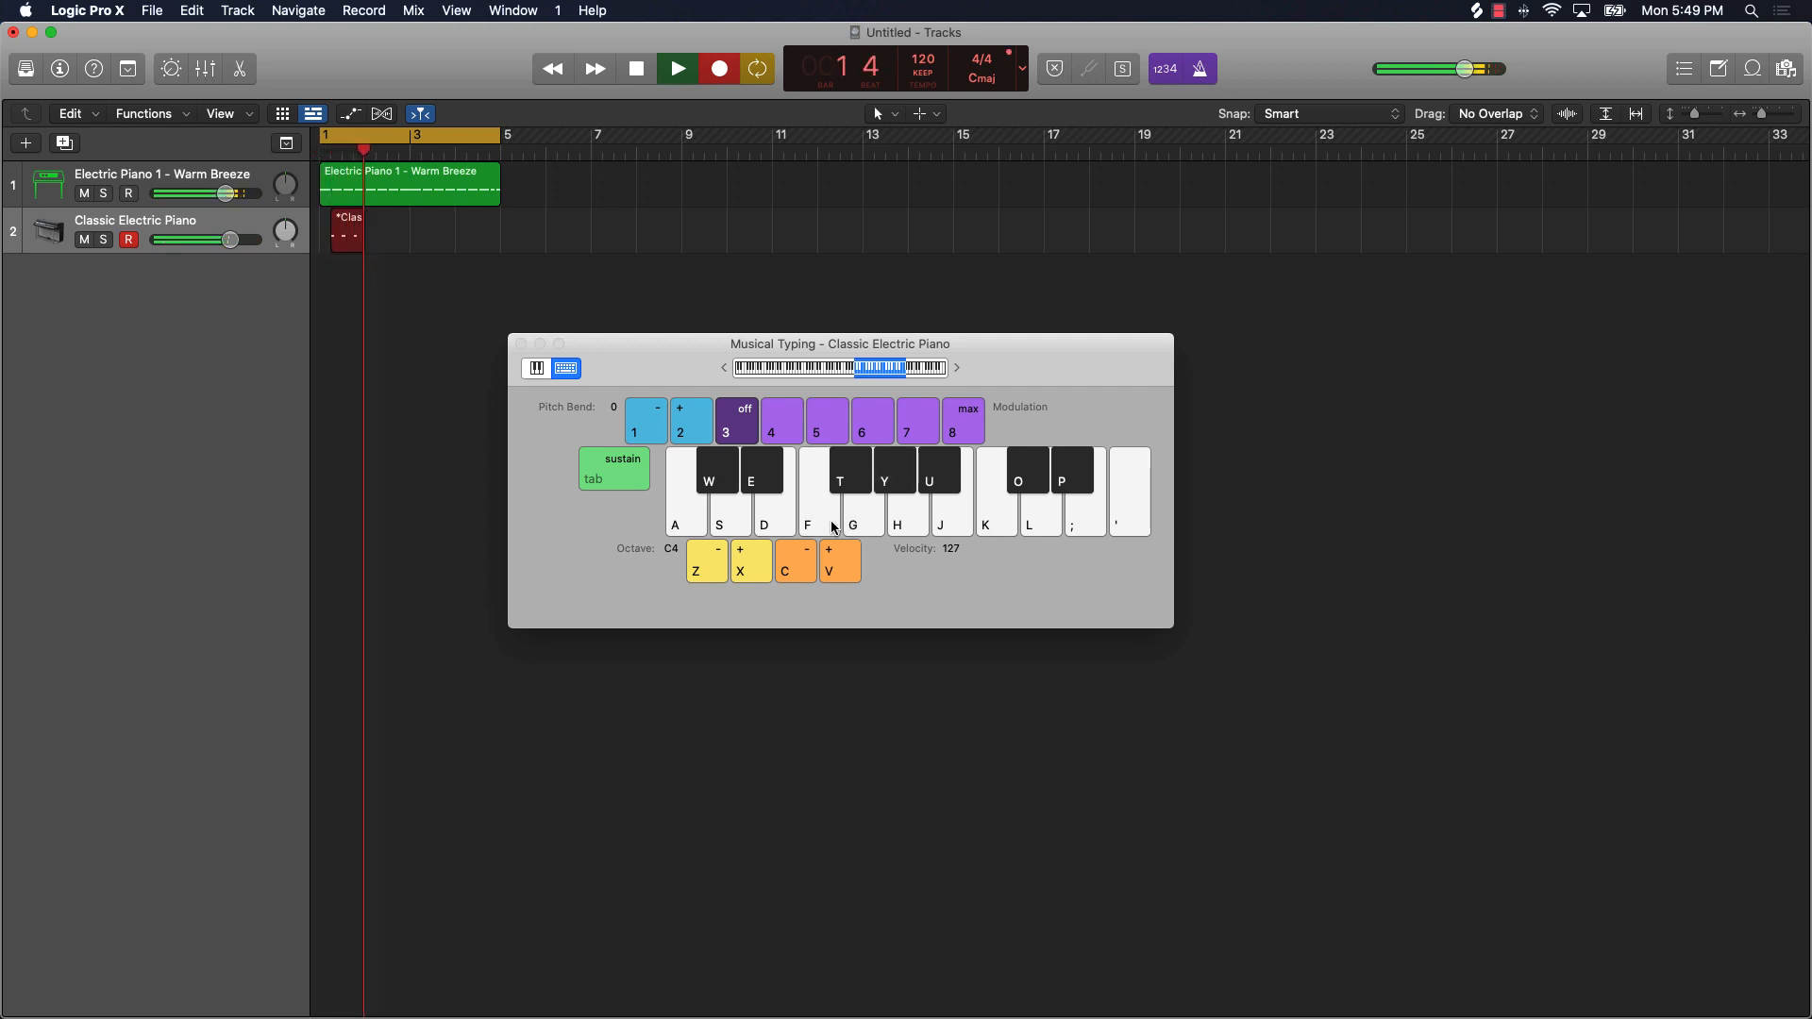
key("y")
key("e")
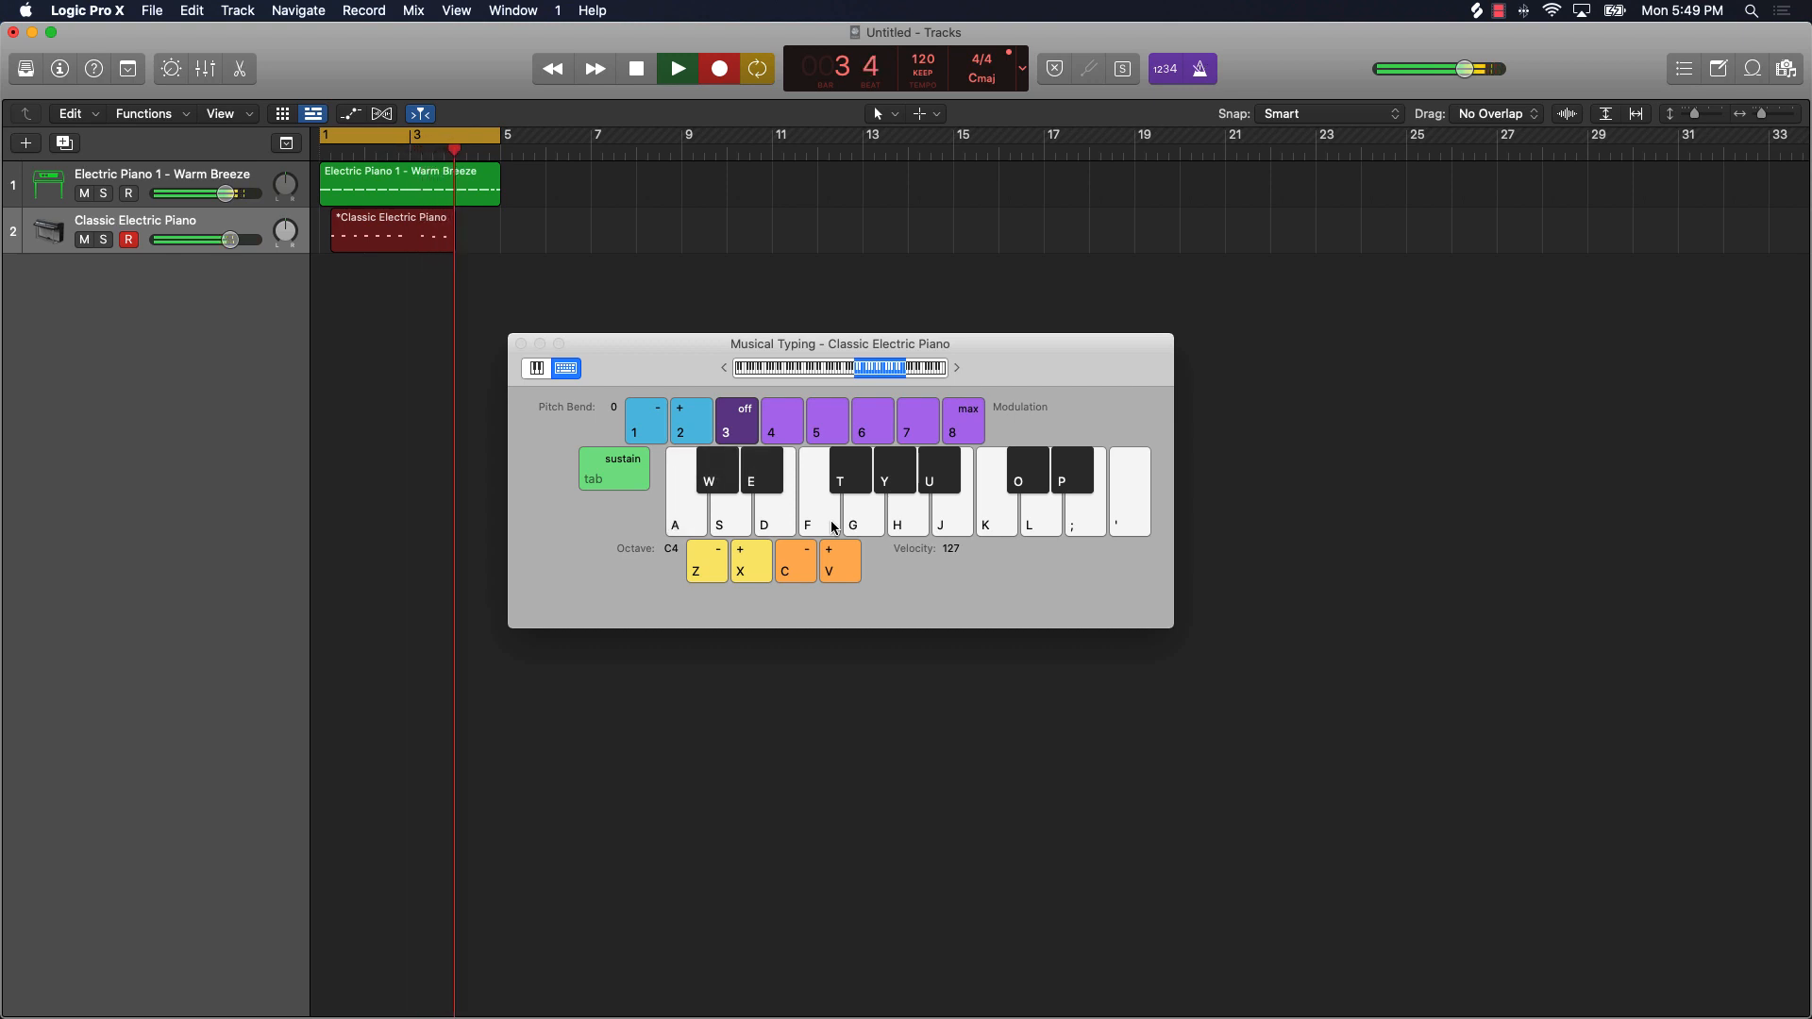
key("a")
key("w")
key("e")
key("e")
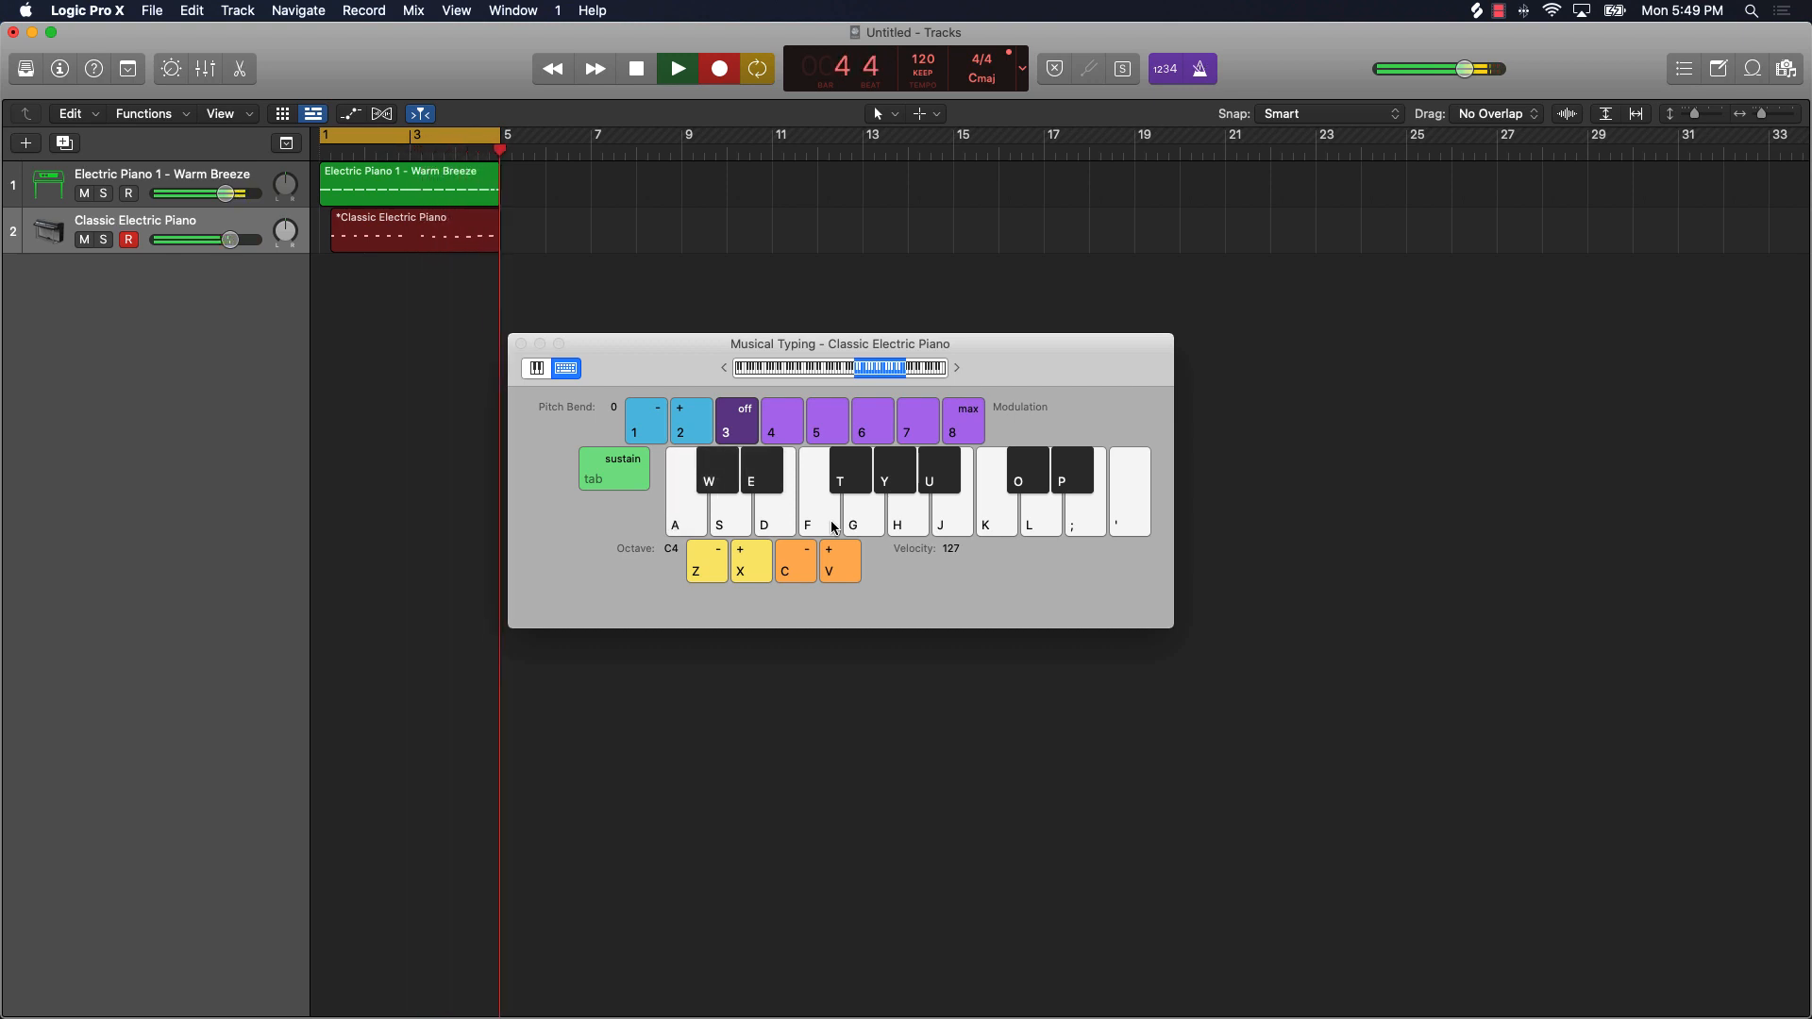
Step: End the recording by playing both parts back, close Musical Typing and stop playback
left_click(680, 66)
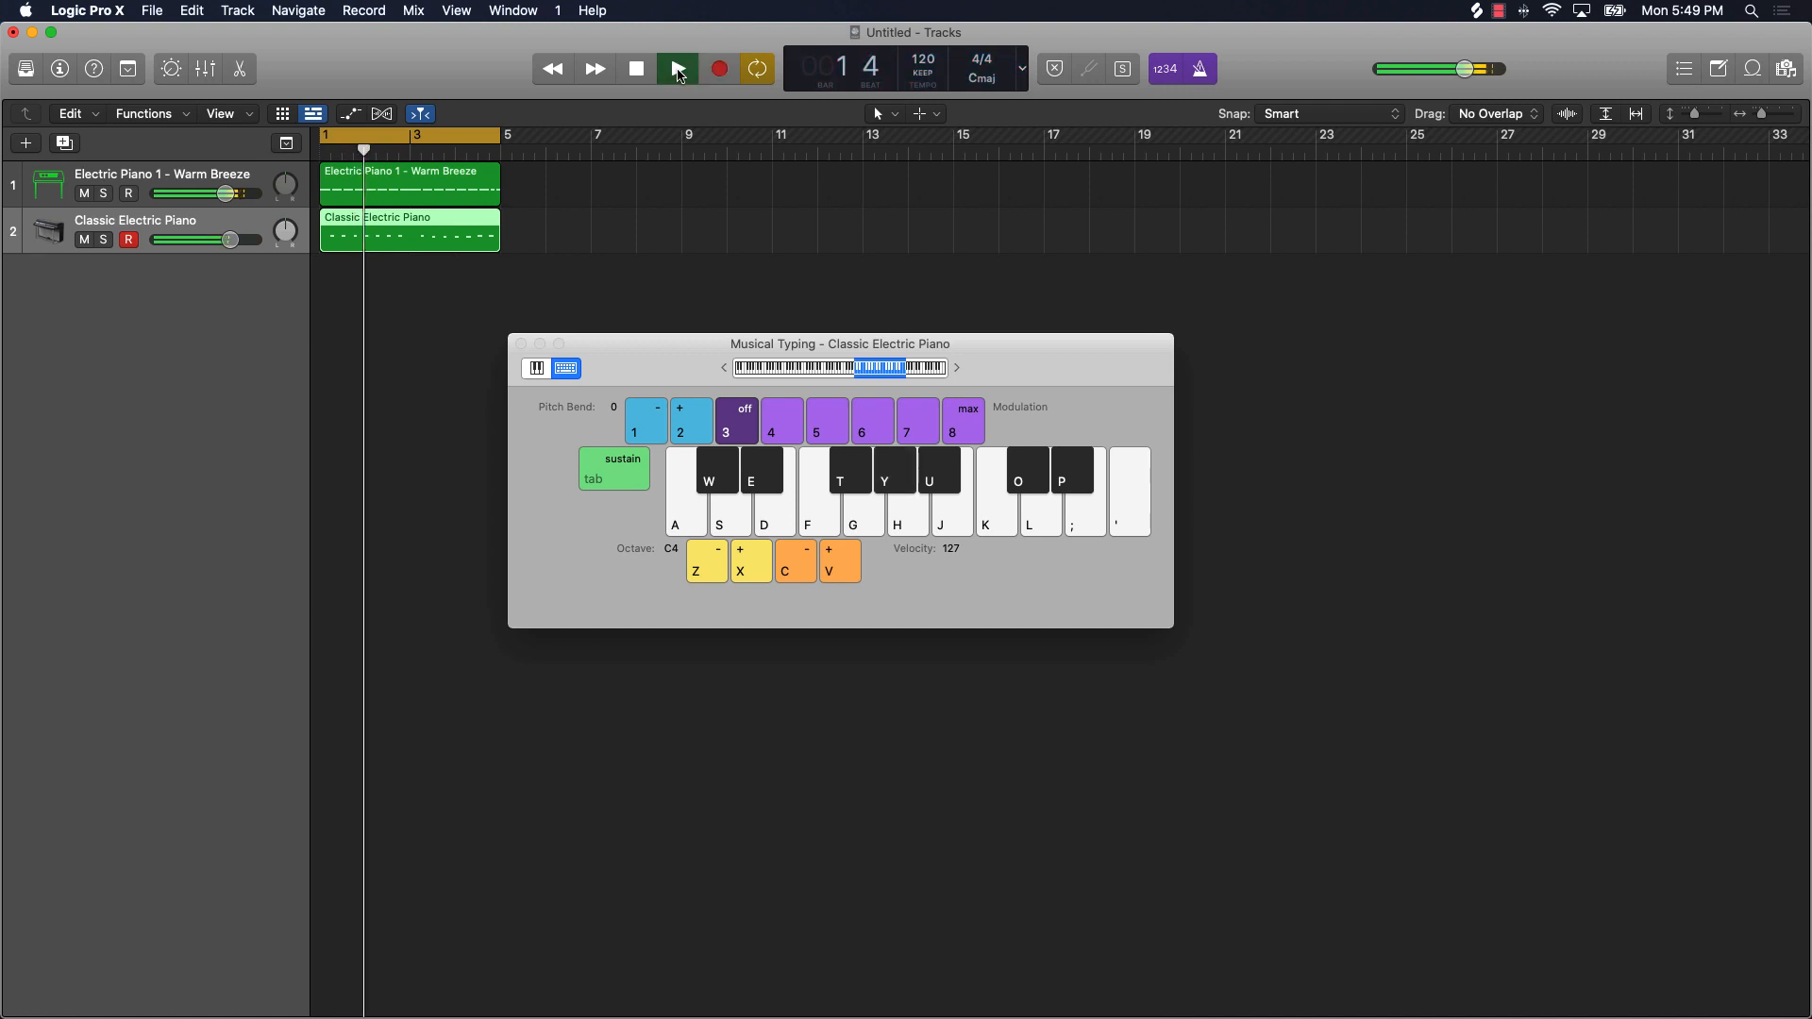
left_click(520, 346)
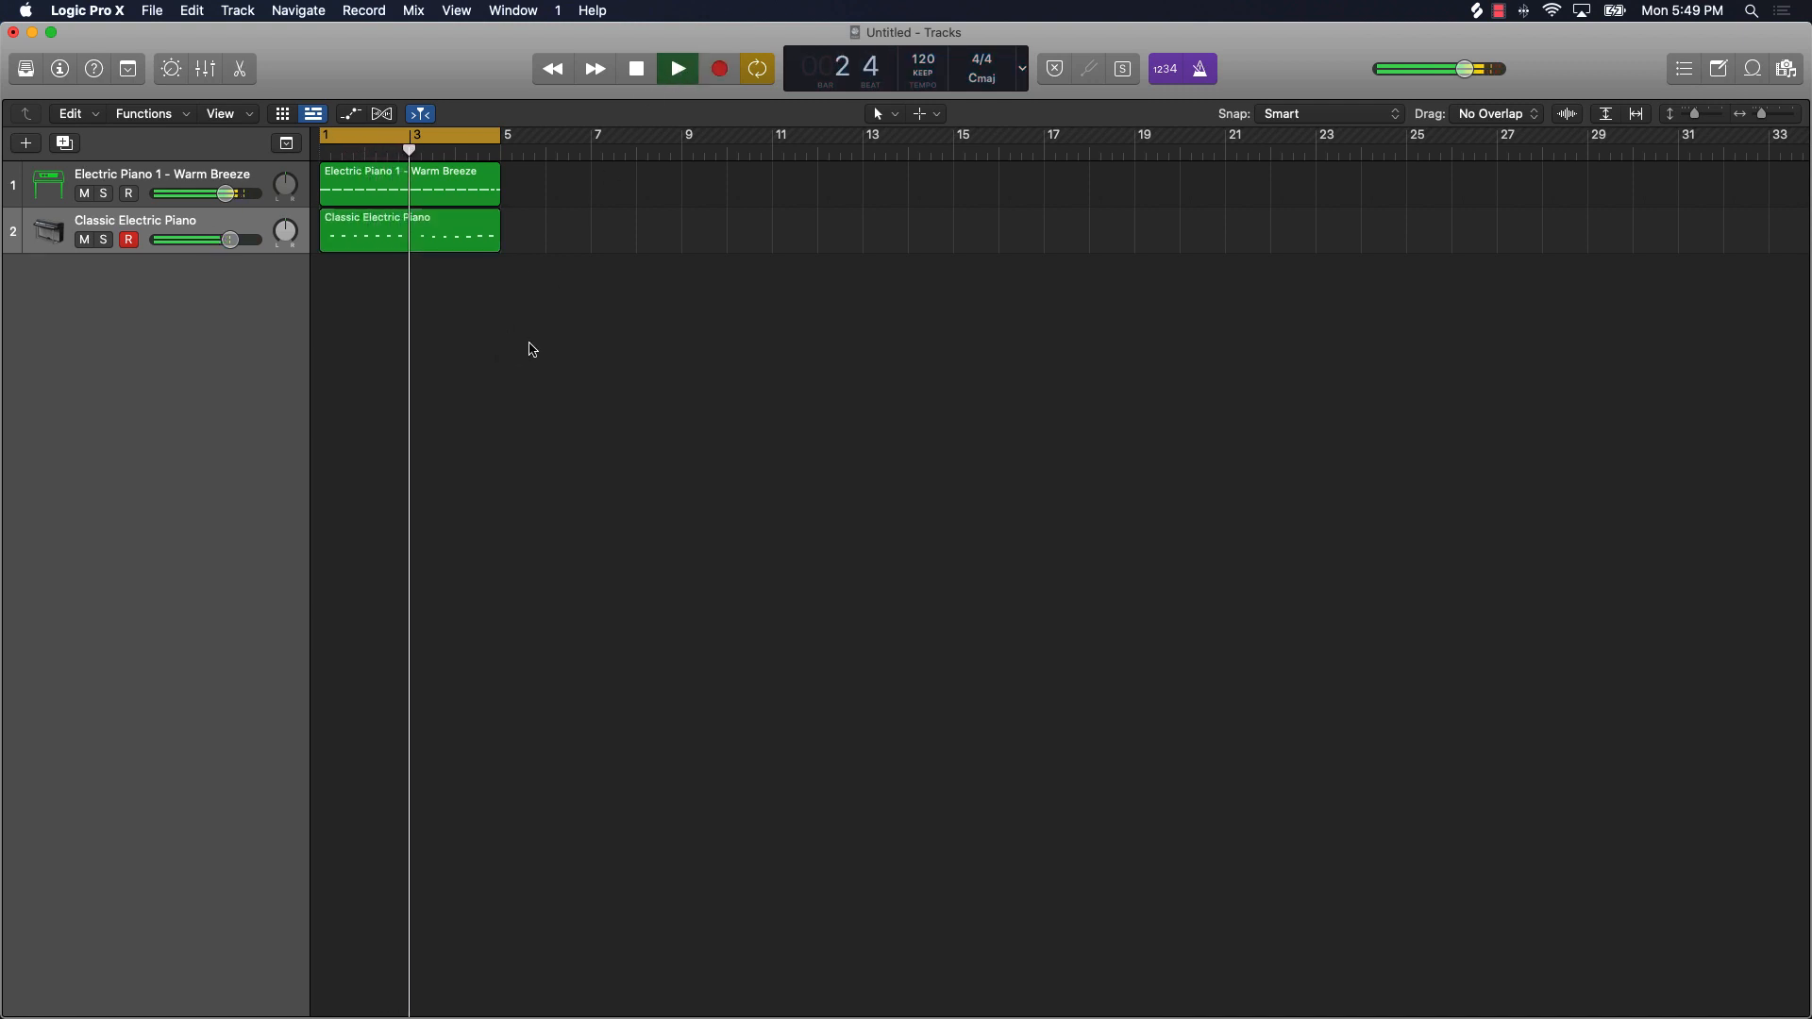
key("space")
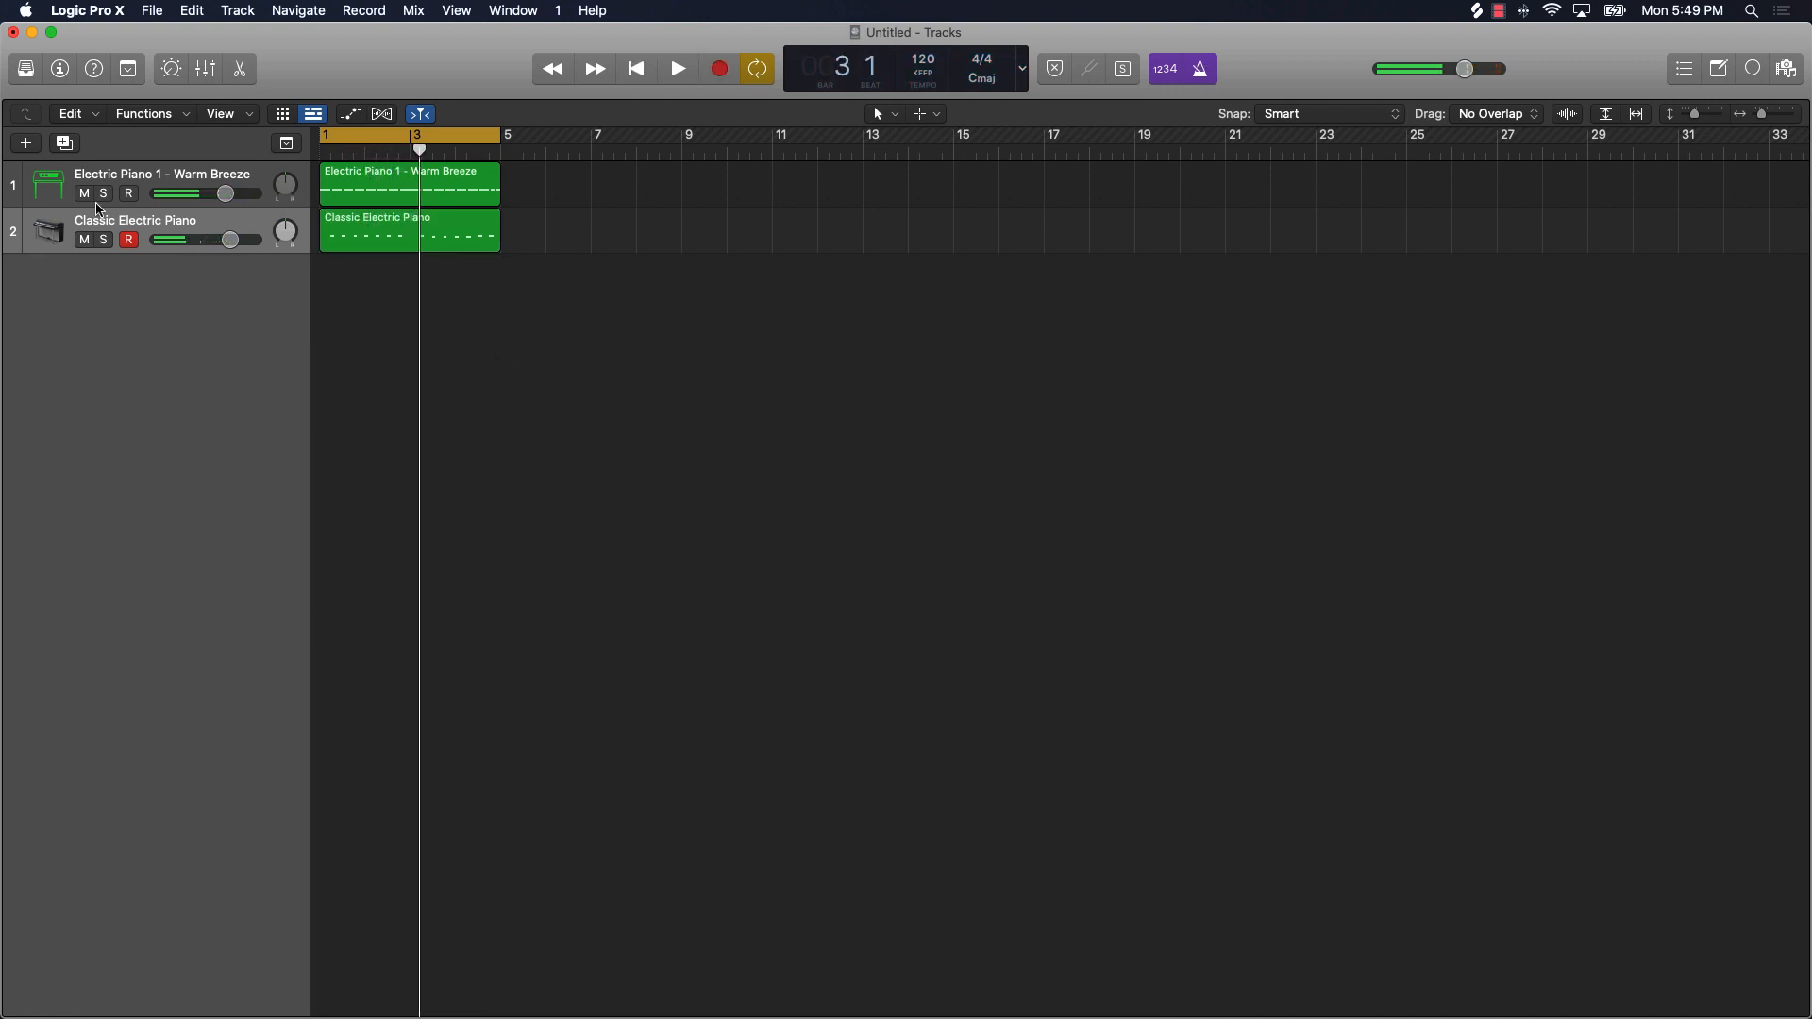
Step: Quantize all notes of the Classic Electric Piano region to 1/16 Swing A in the Piano Roll
left_click(242, 71)
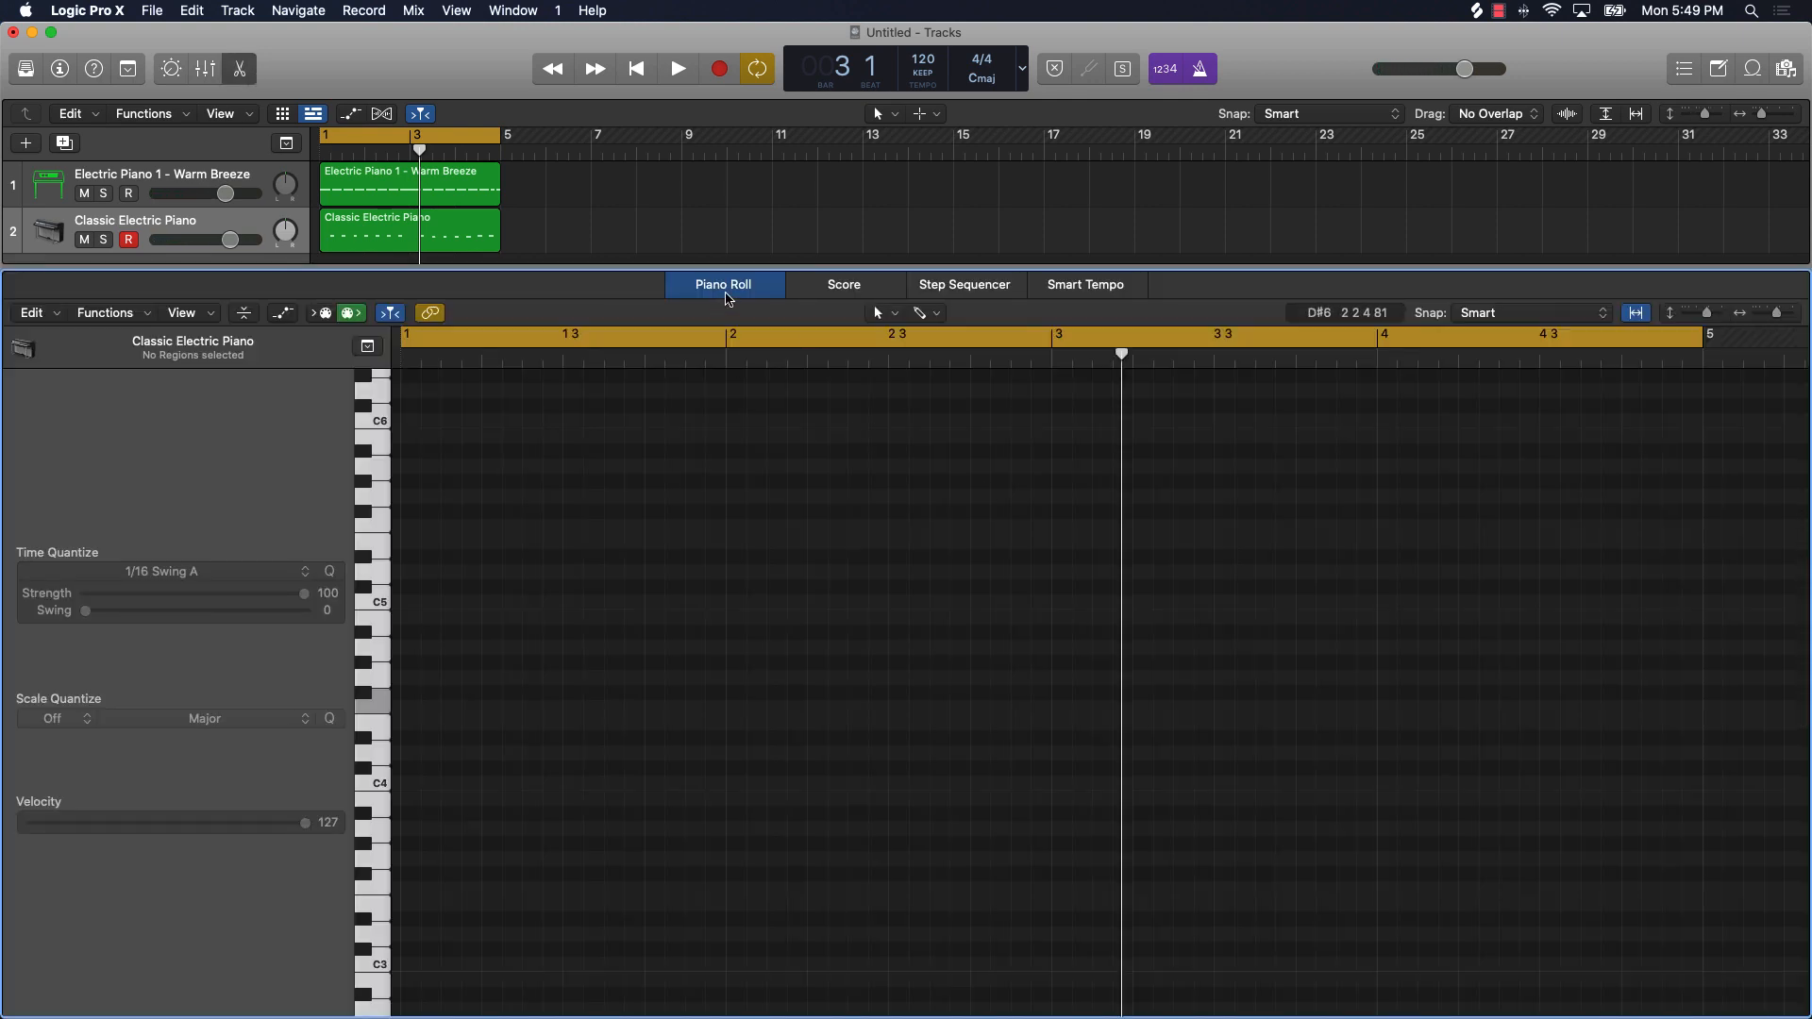
left_click(424, 230)
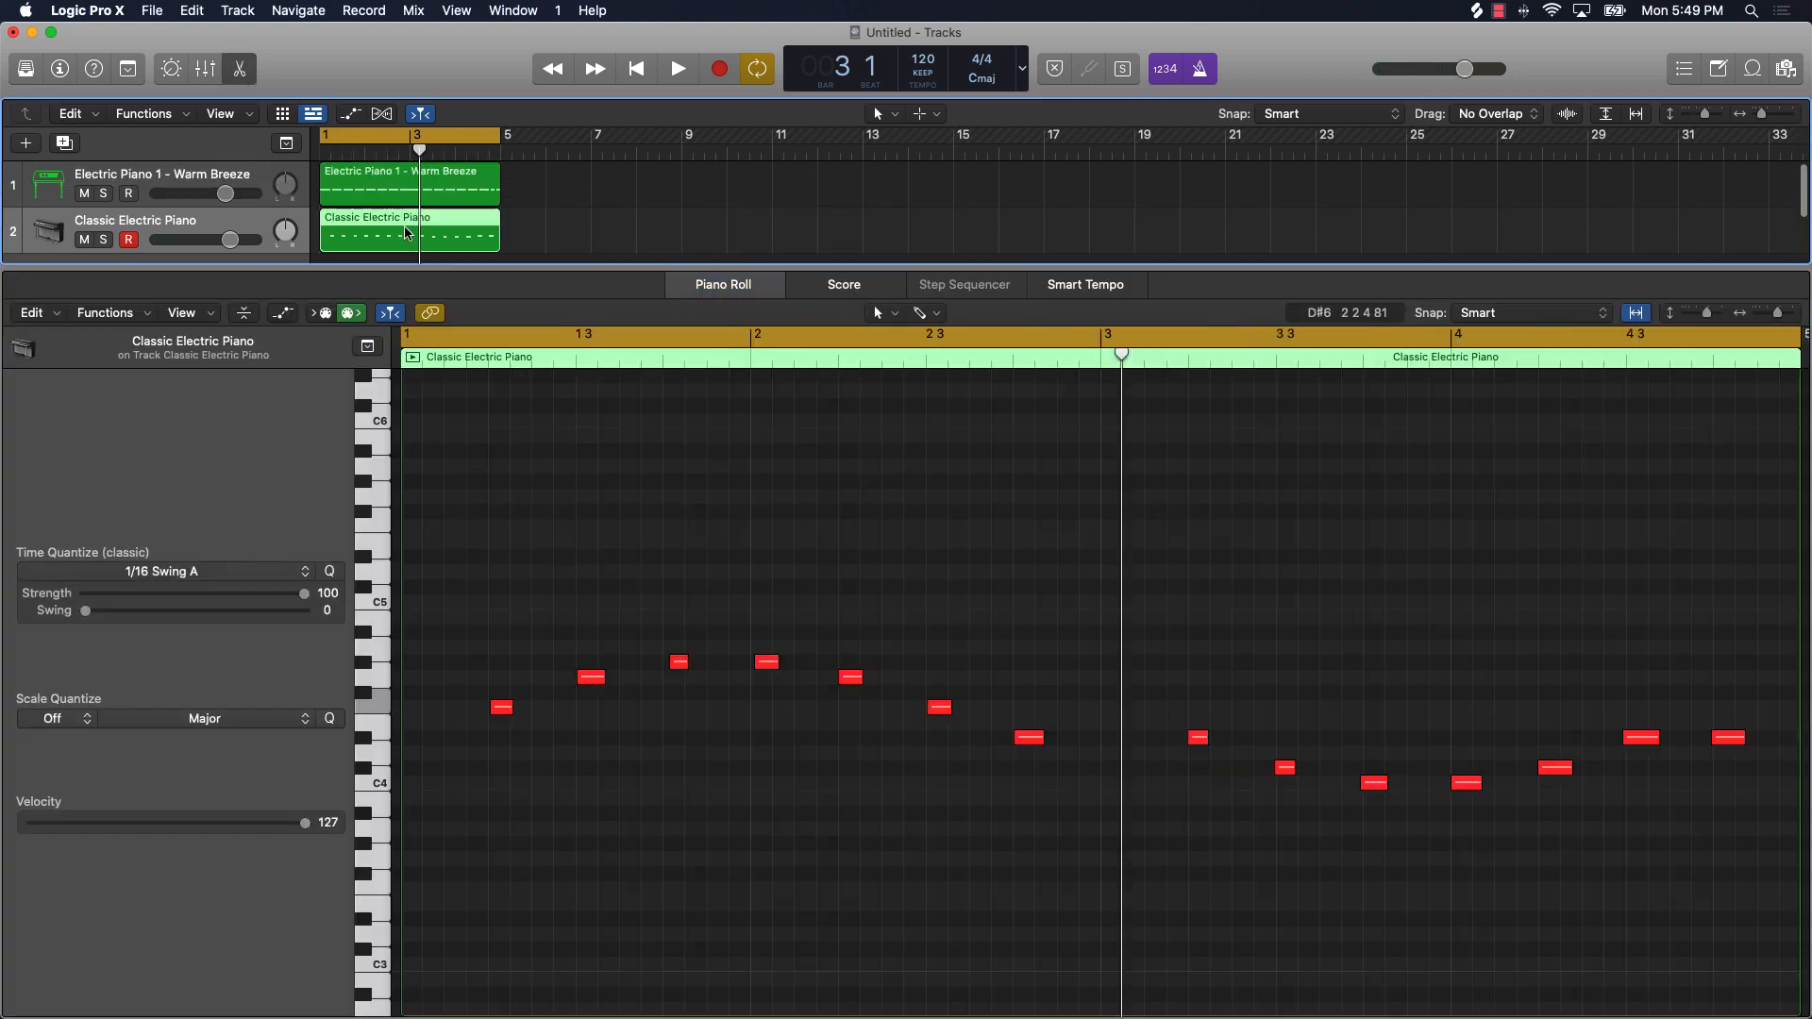
left_click(870, 564)
key("super+a")
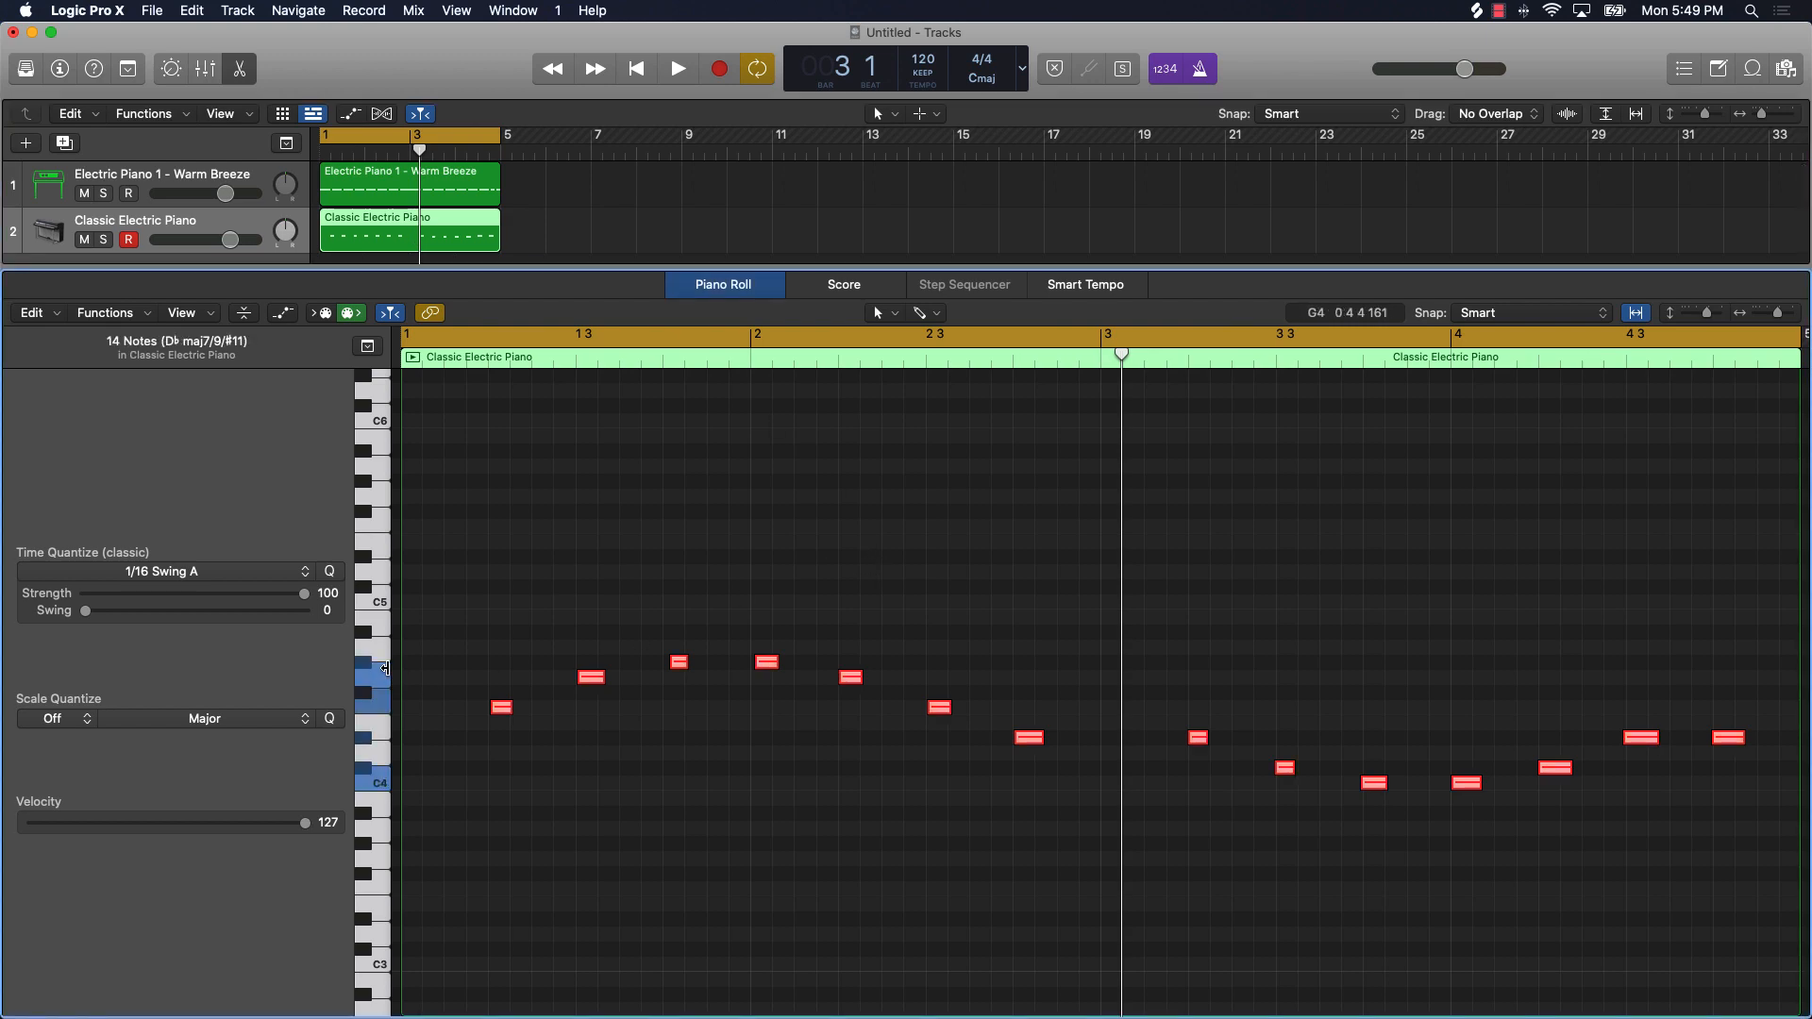
left_click(329, 572)
Step: Play the quantized part from the beginning, close the Piano Roll and stop playback
key("Return")
key("space")
key("e")
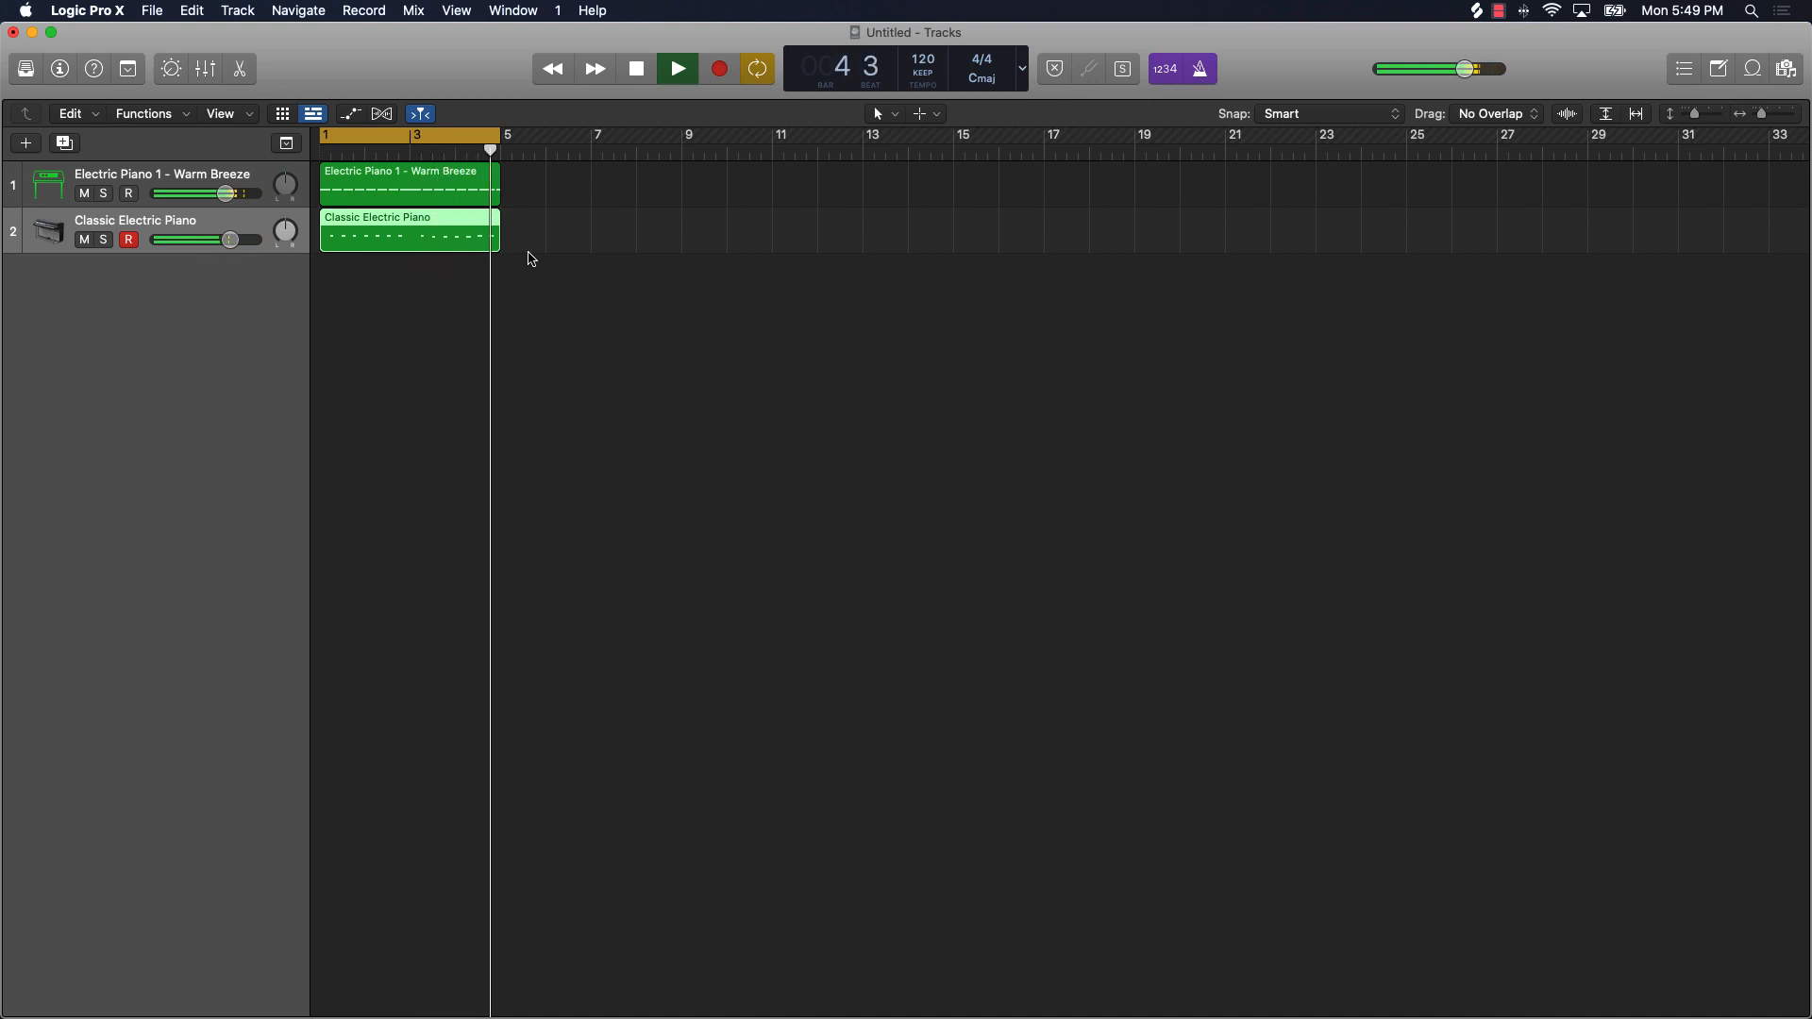
key("space")
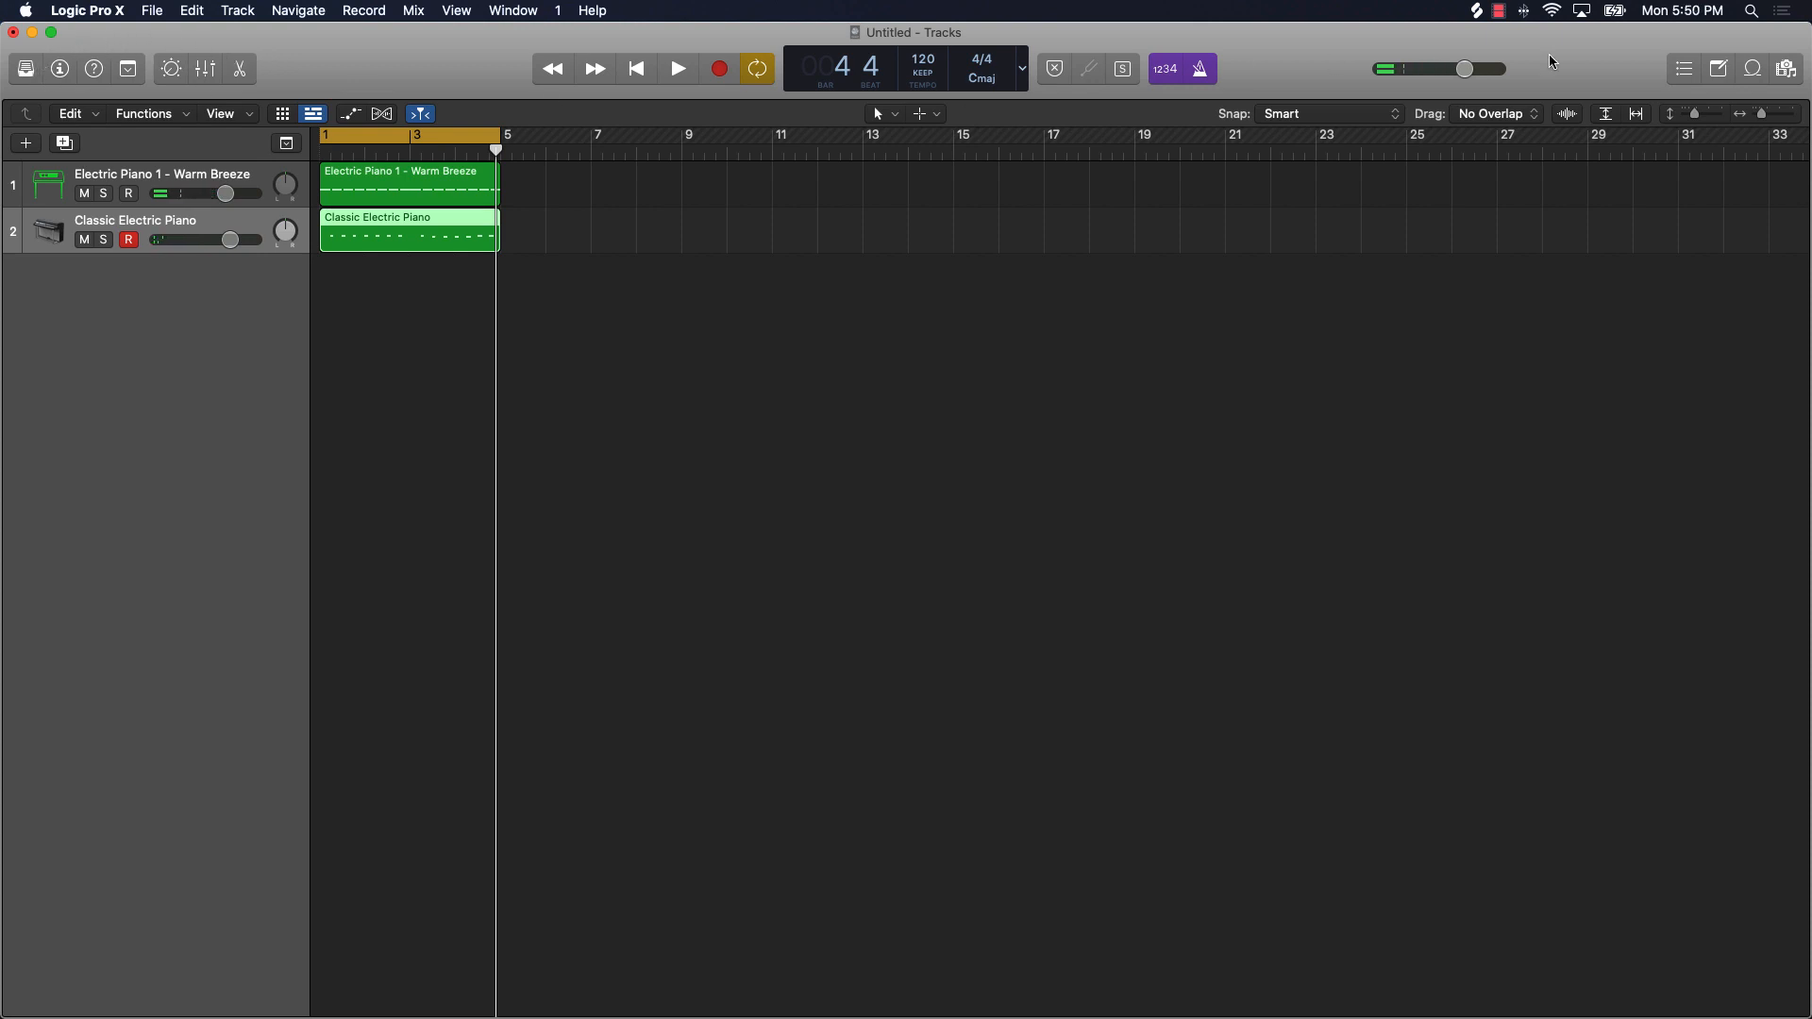
left_click(60, 70)
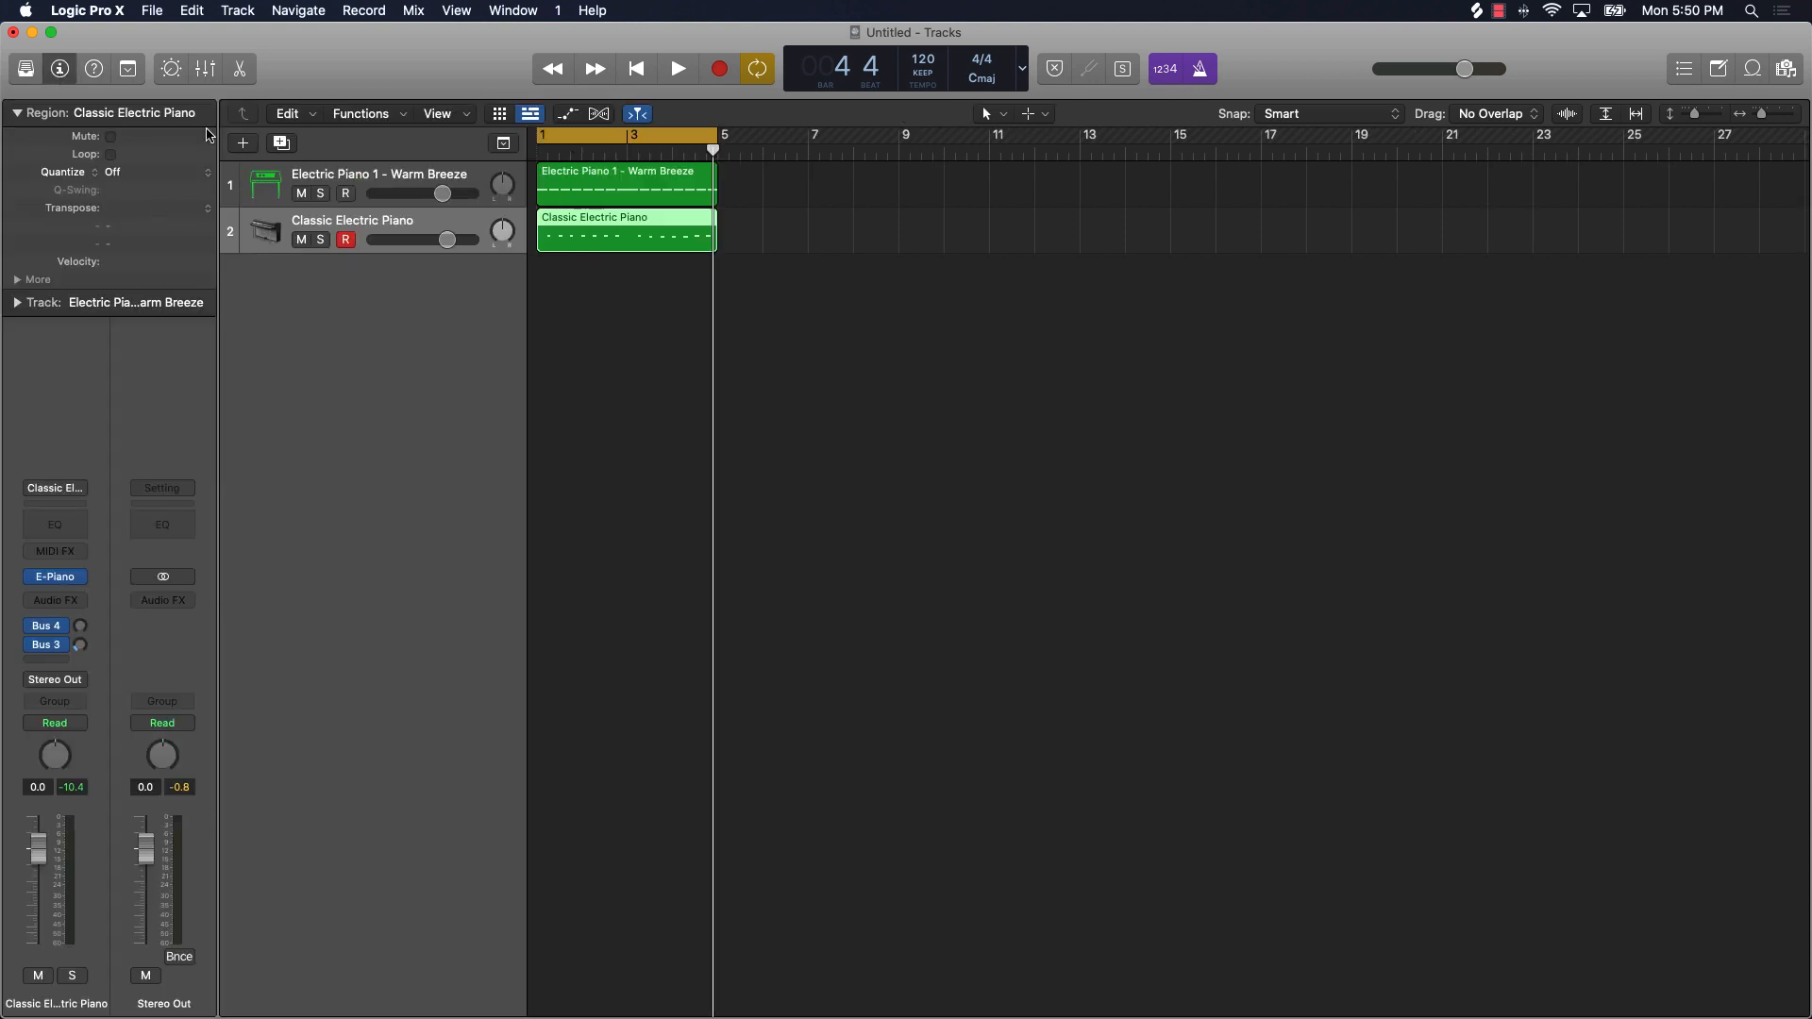
left_click(204, 70)
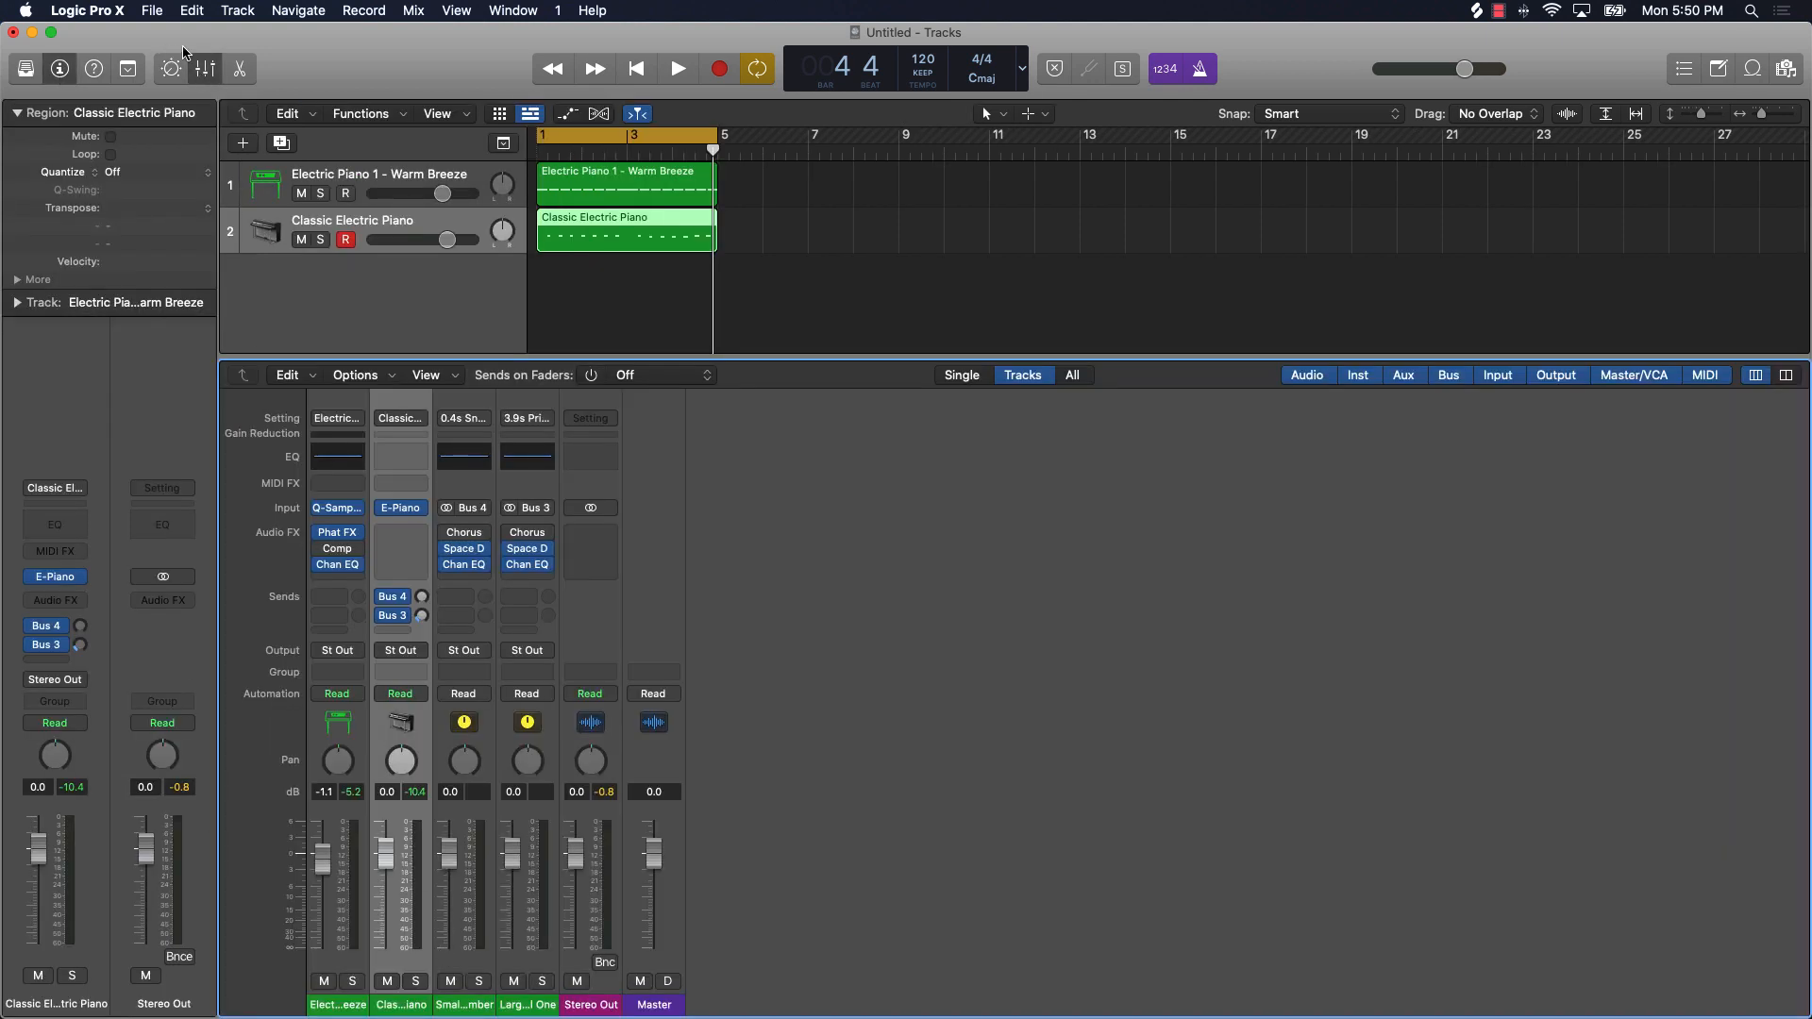
left_click(213, 68)
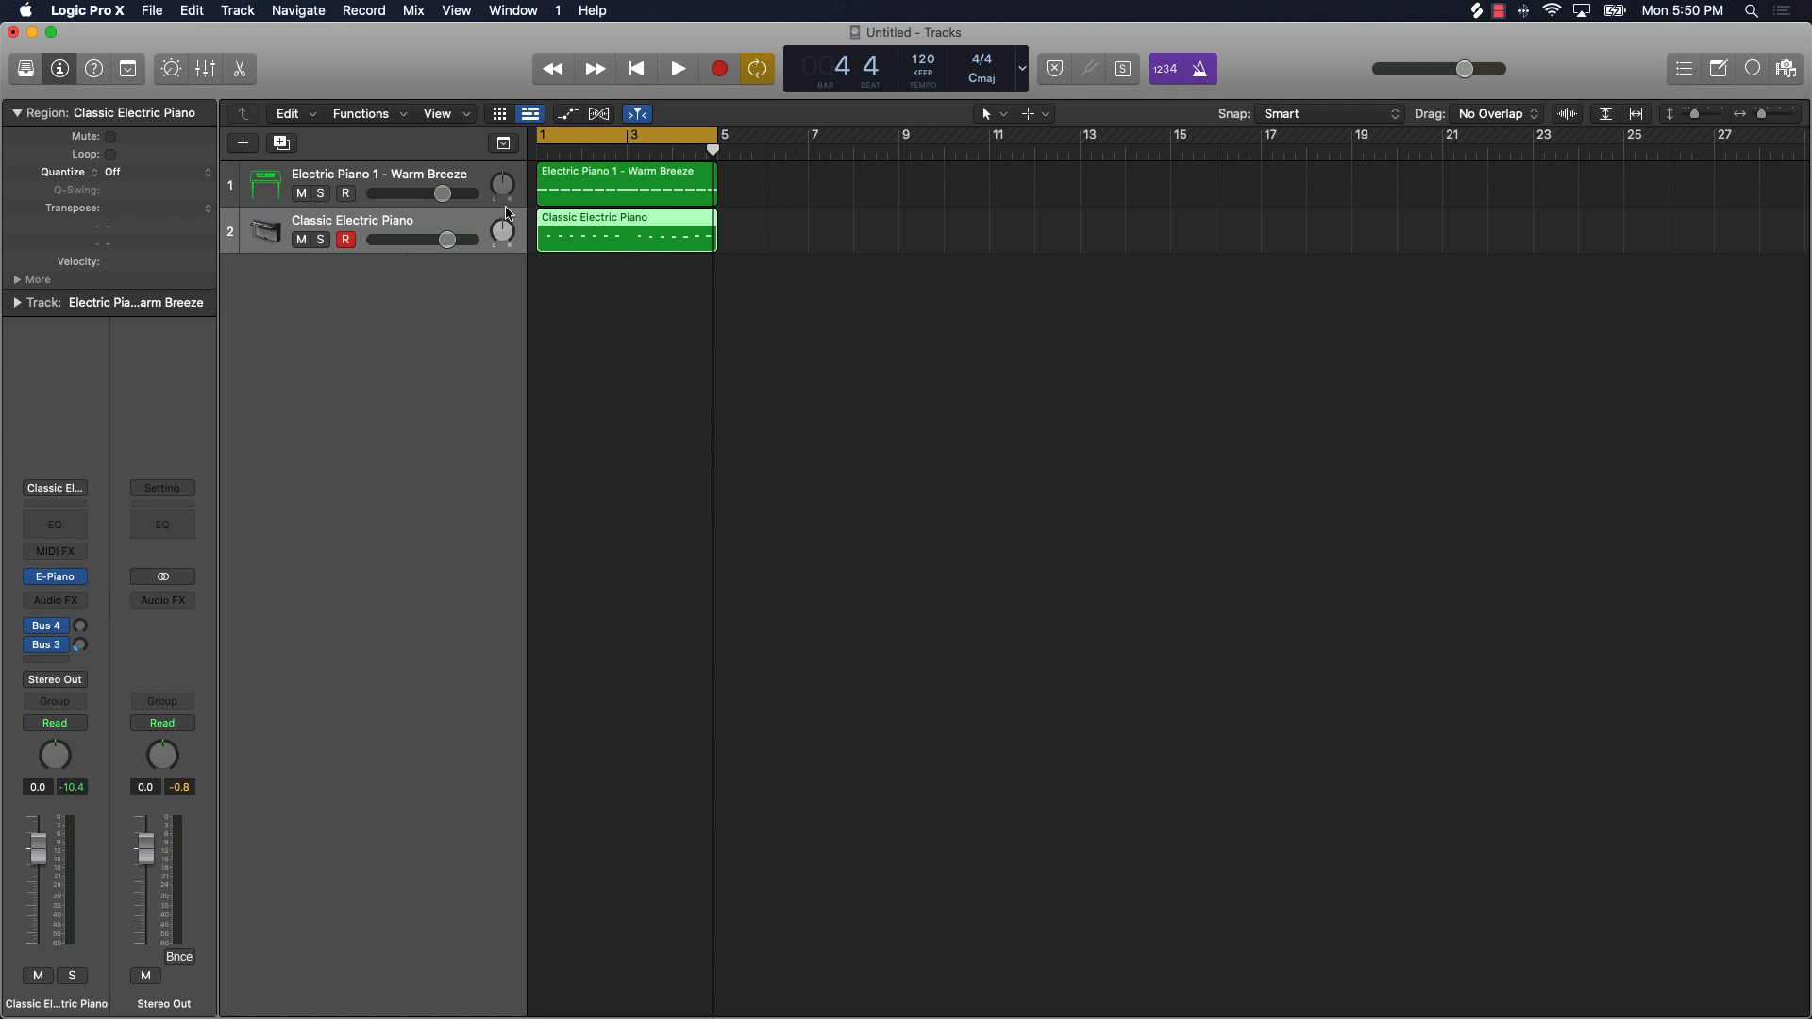
Step: Switch between the Warm Breeze and Classic Electric Piano tracks to compare their channel strips in the Inspector, ending on Classic Electric Piano
left_click(586, 303)
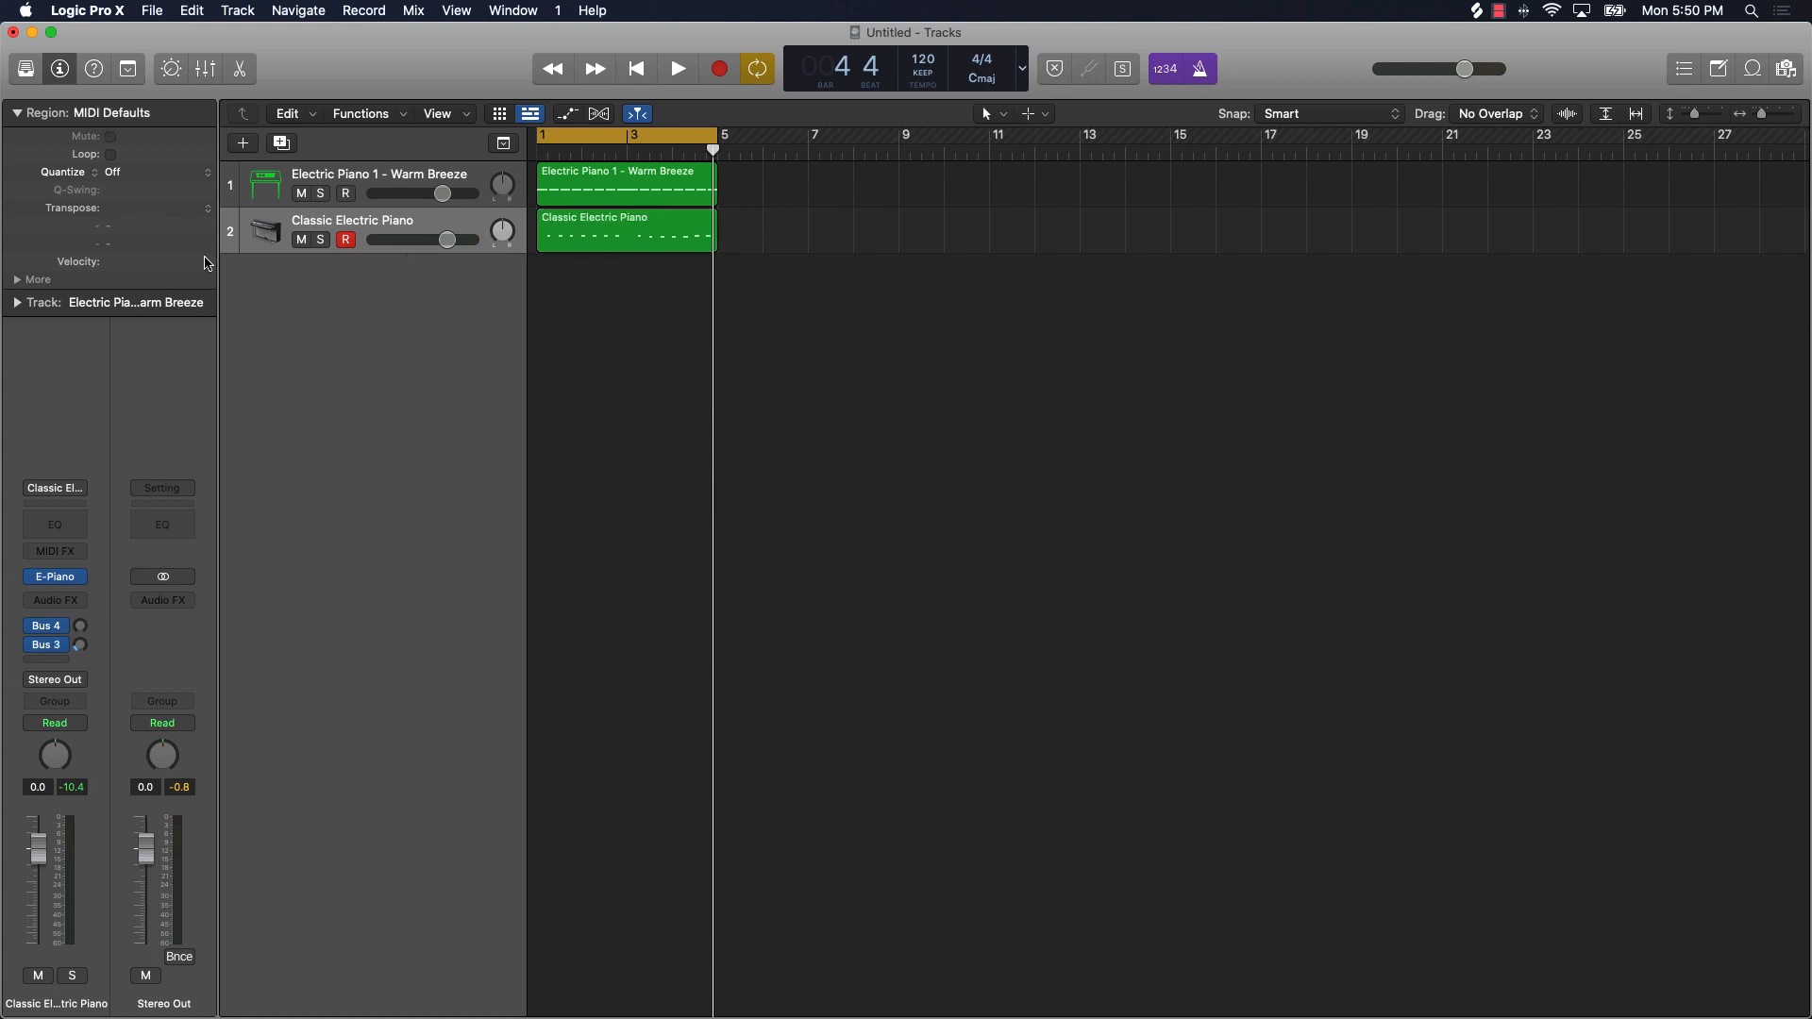
left_click(296, 180)
left_click(273, 227)
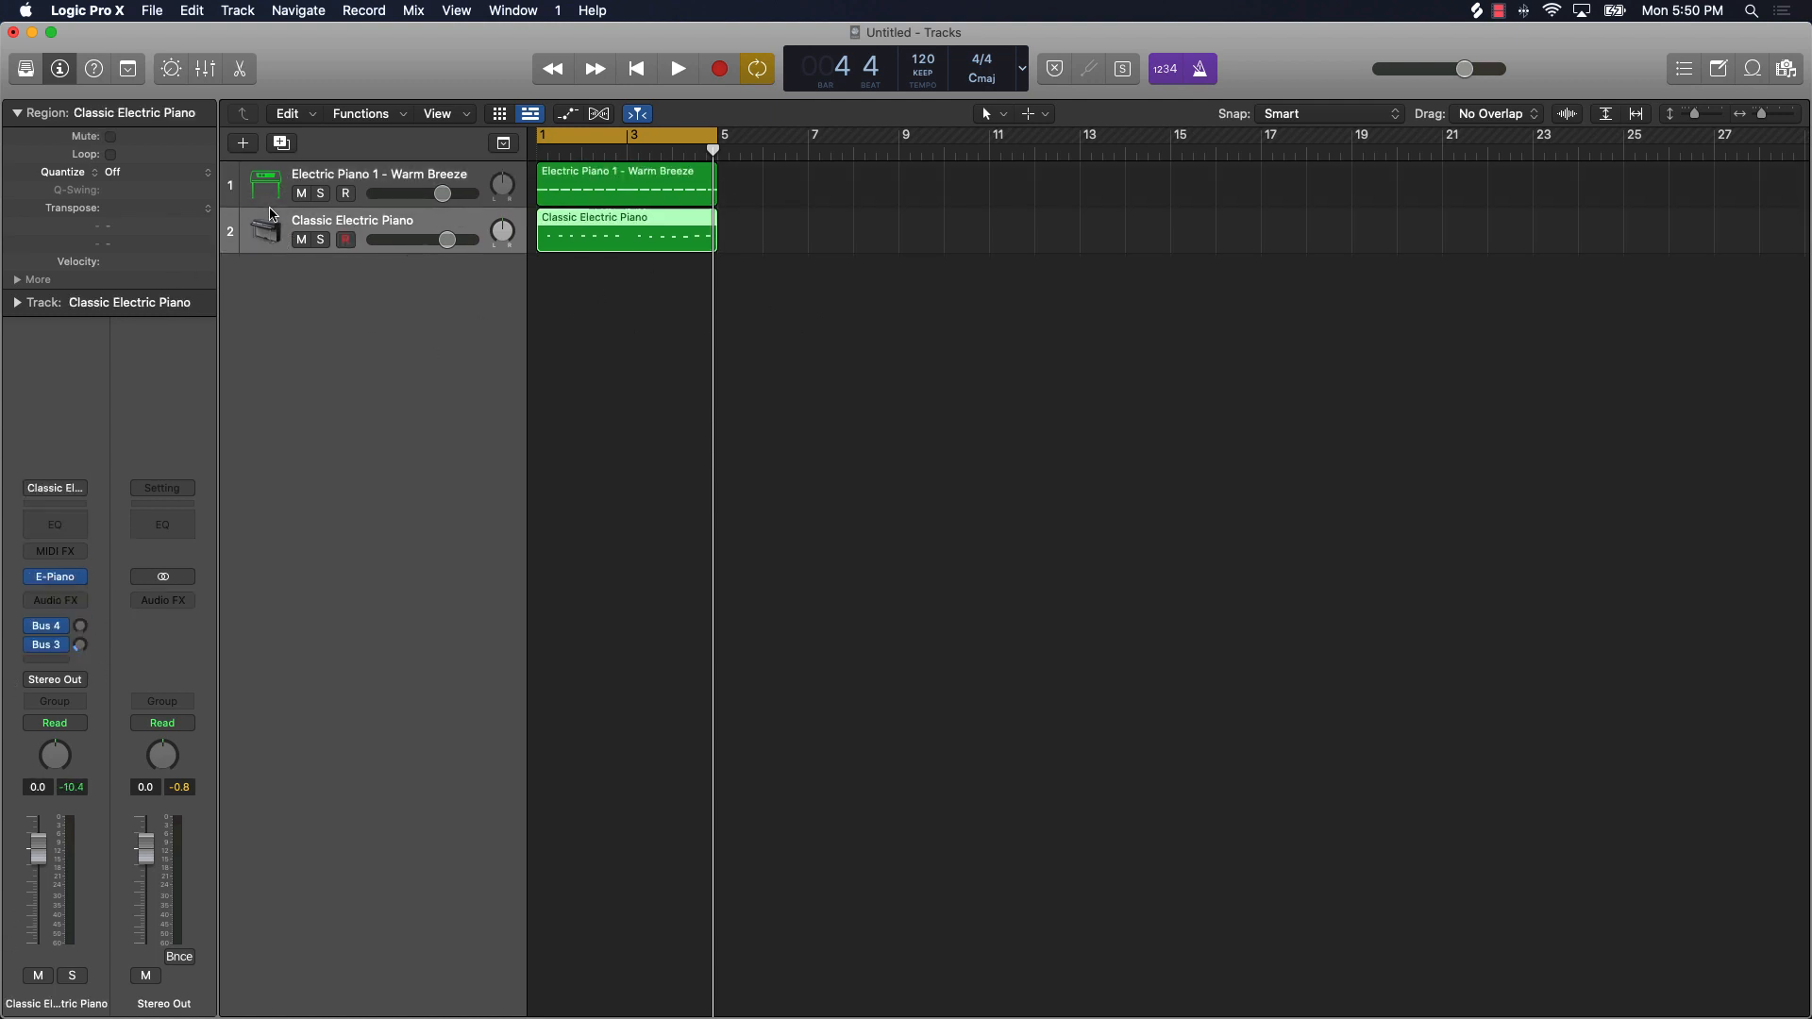
left_click(274, 189)
left_click(269, 218)
left_click(264, 187)
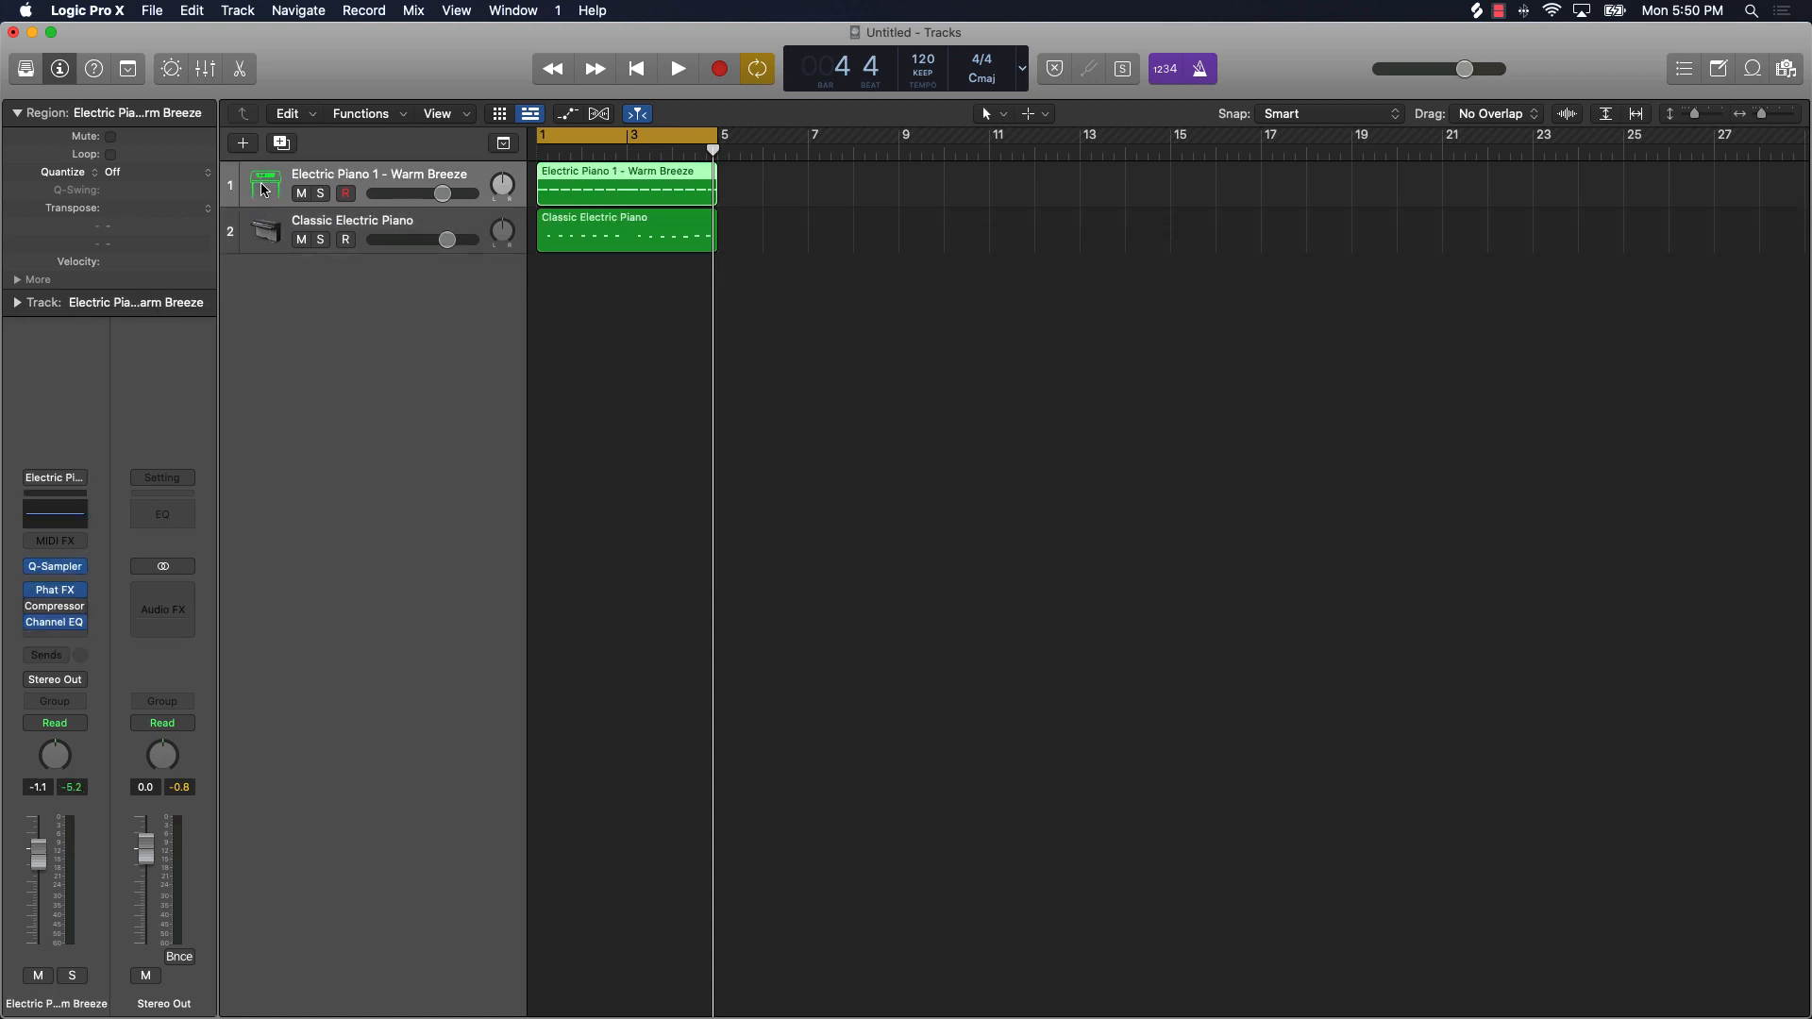
left_click(273, 238)
mouse_move(47, 652)
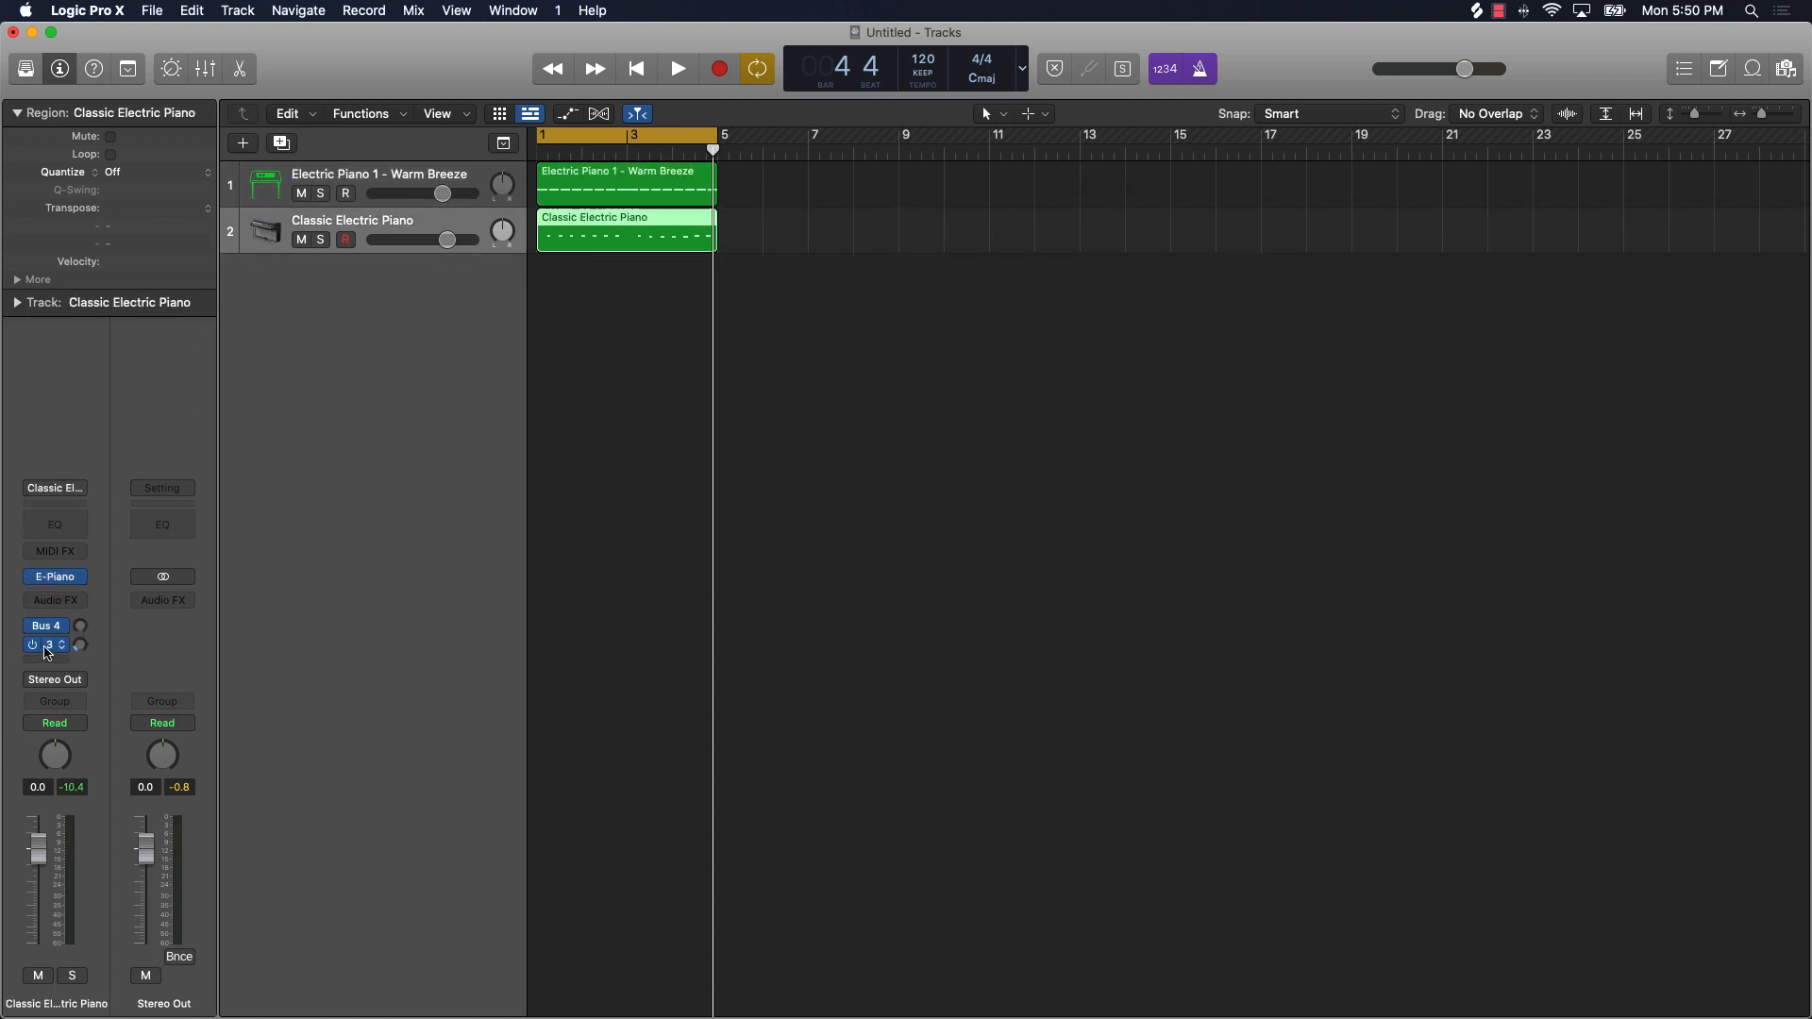
Step: Insert the Chorus effect on the Classic Electric Piano track and choose its Glimmering Chorus preset while the song plays
left_click(64, 601)
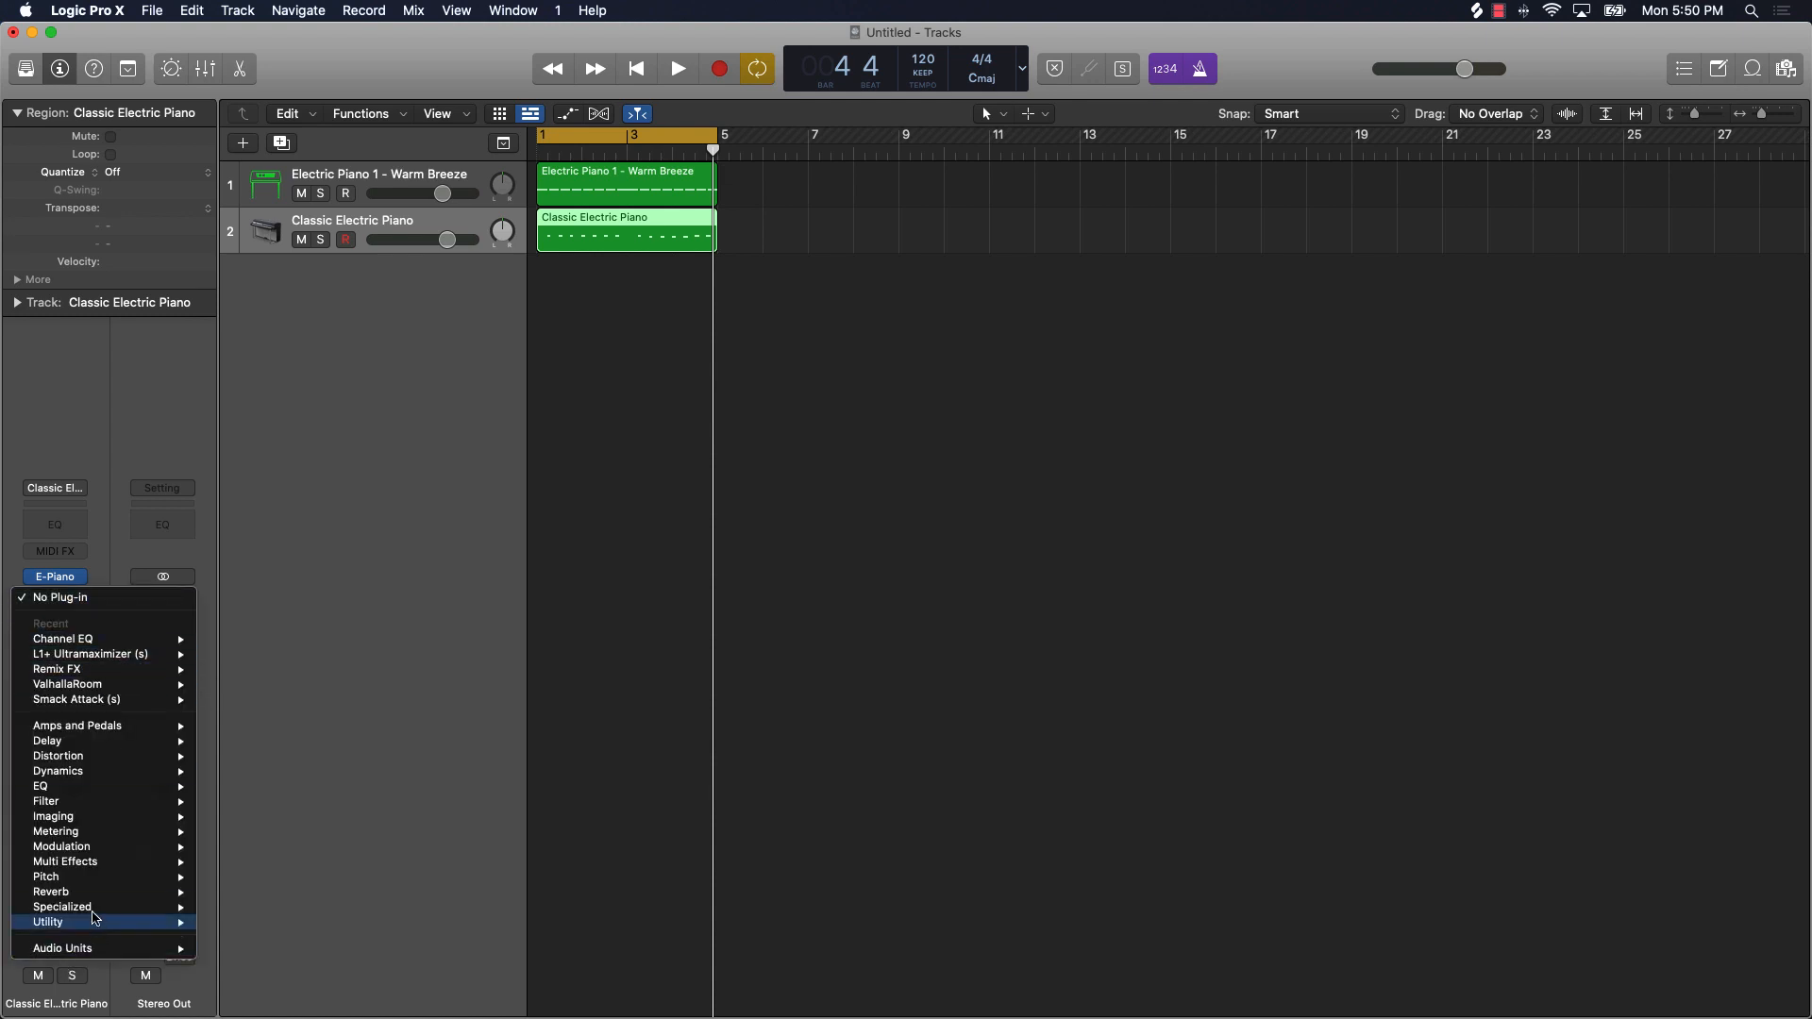
mouse_move(113, 847)
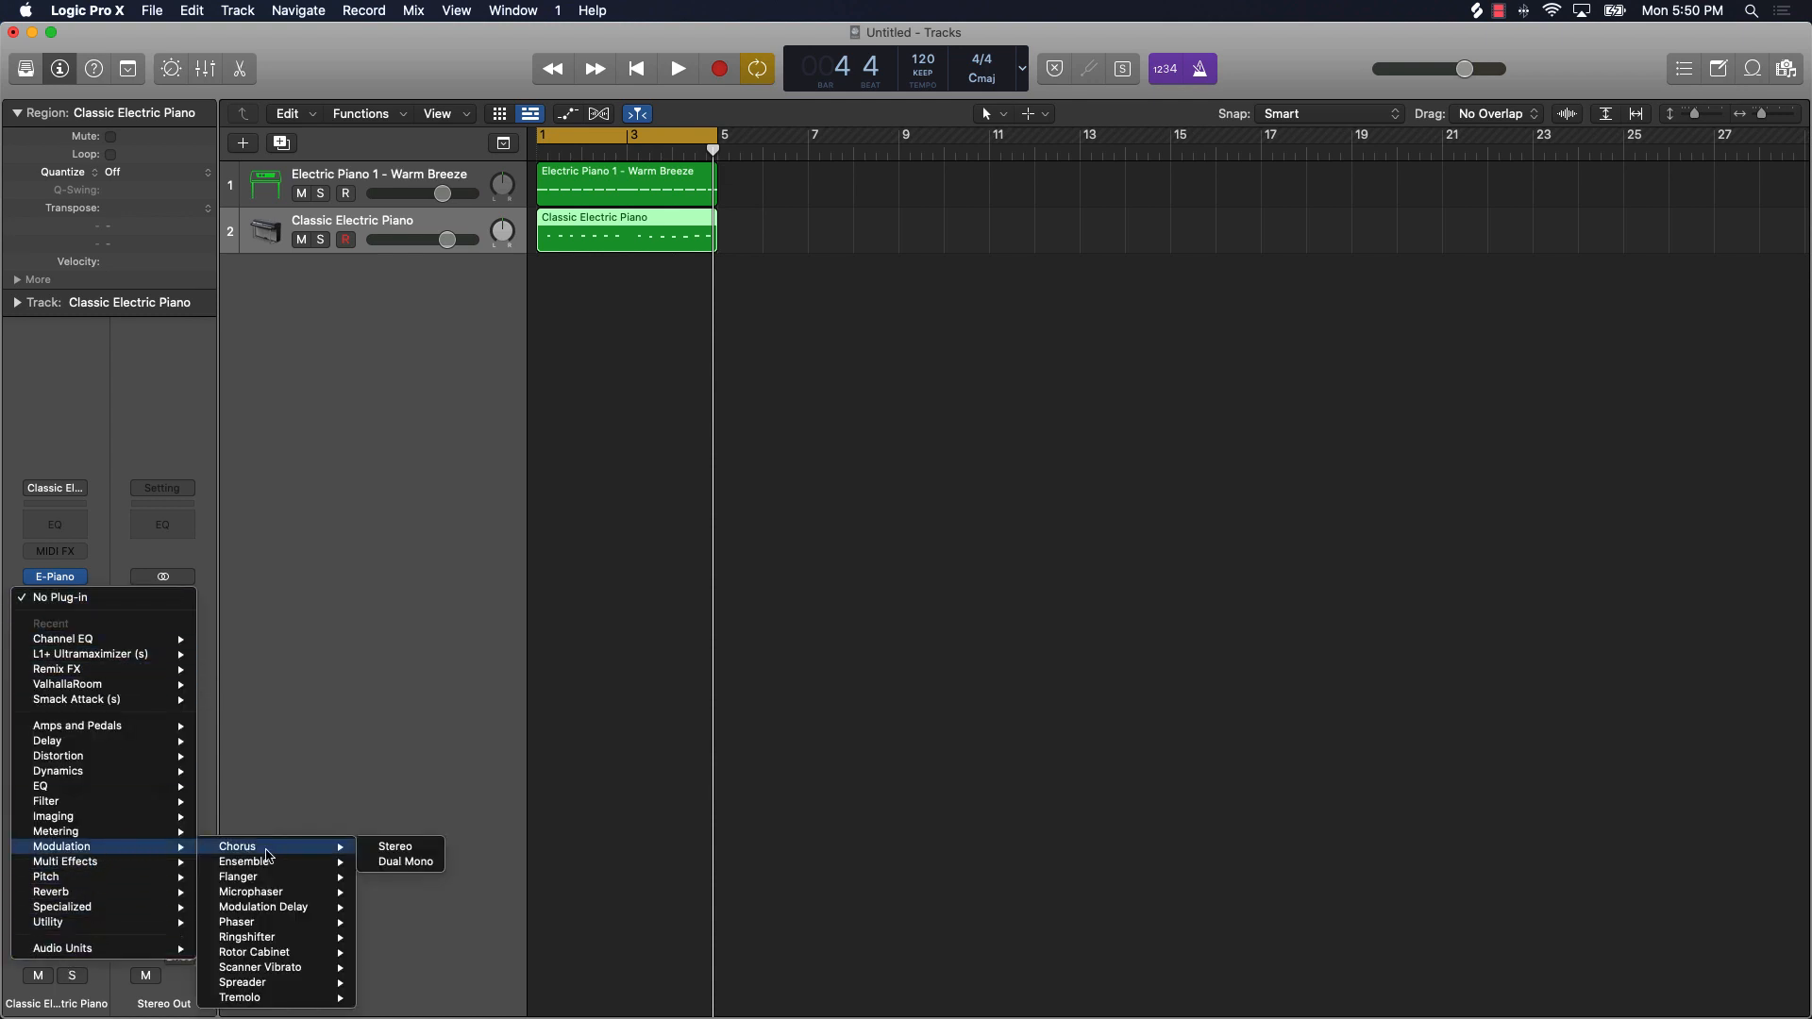
left_click(266, 850)
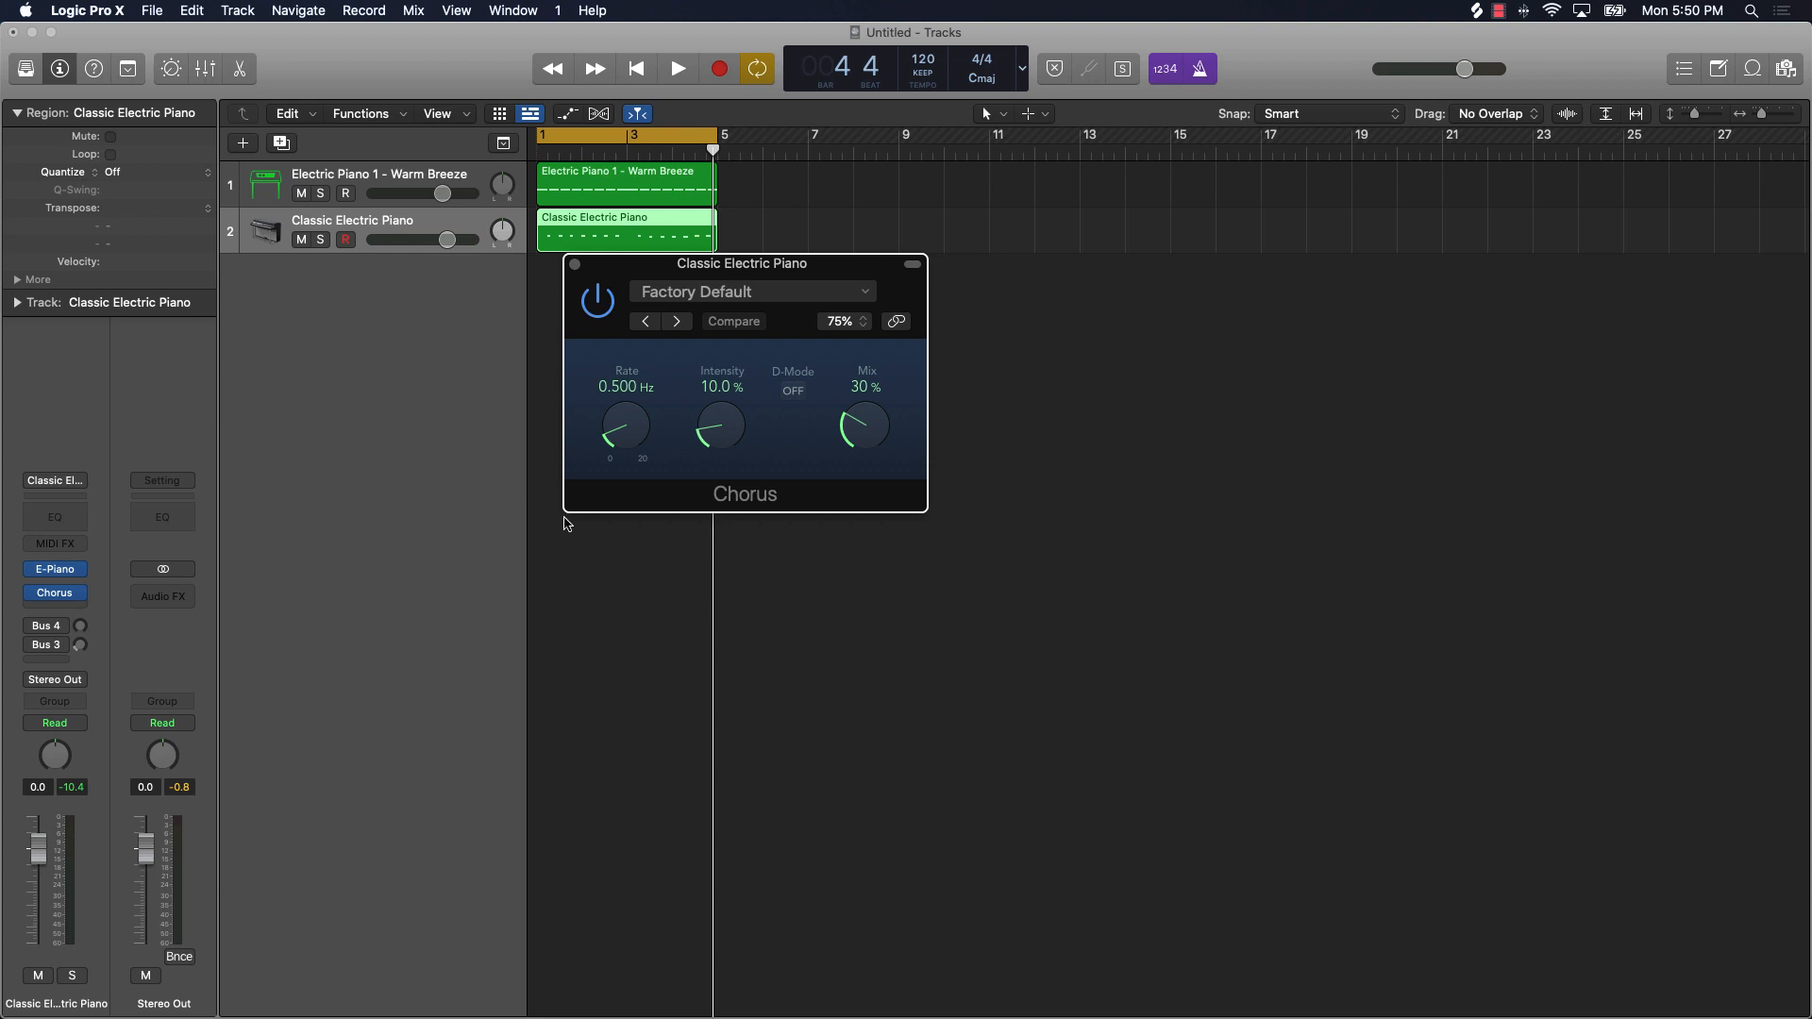
key("space")
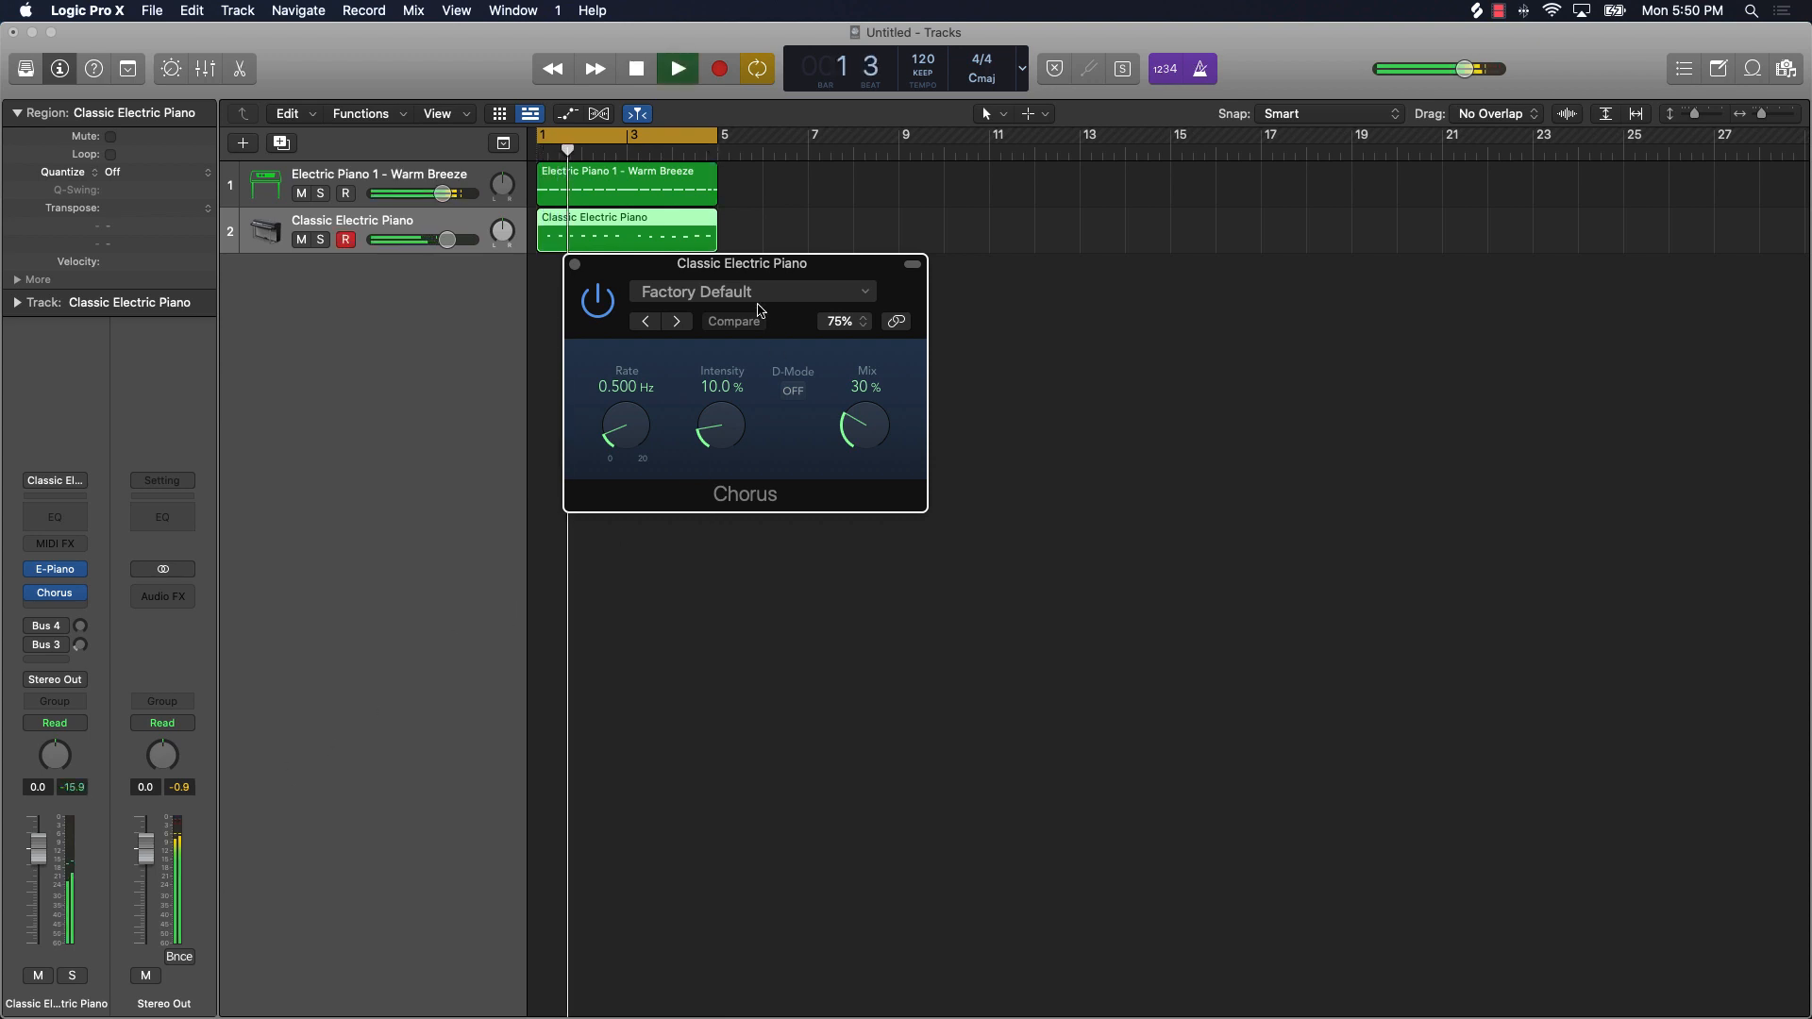
left_click(755, 294)
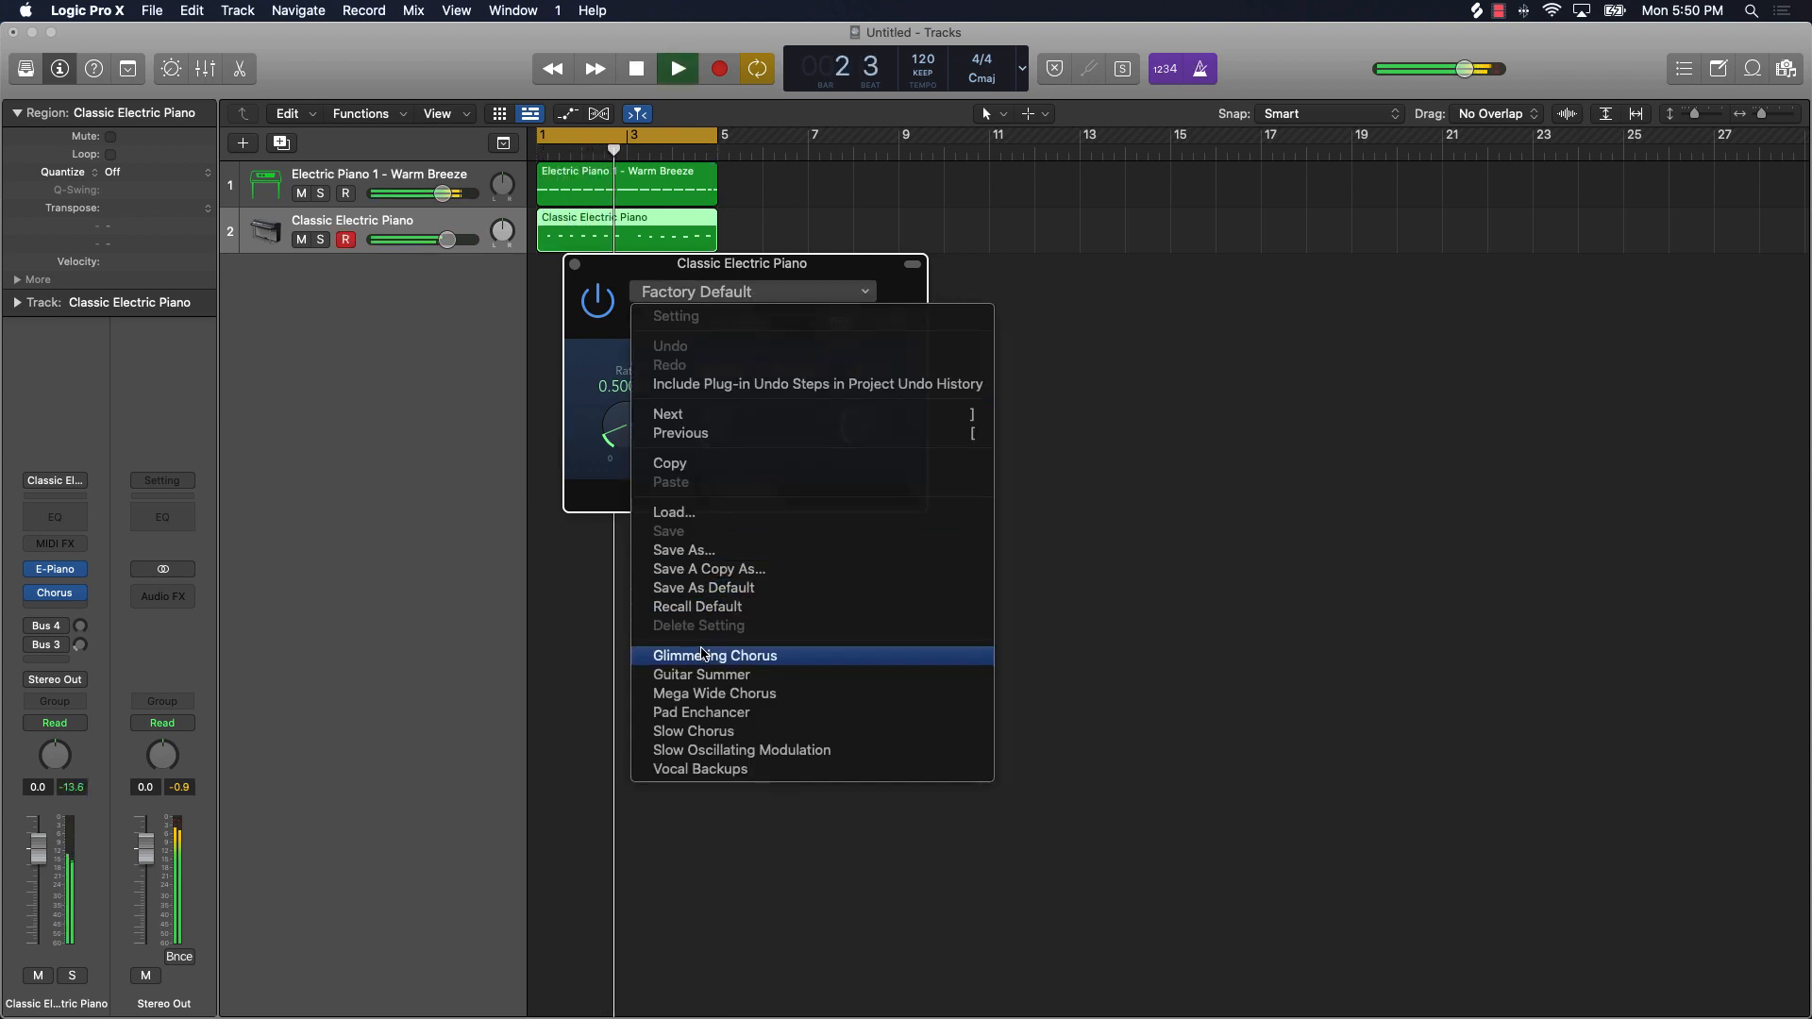
left_click(698, 655)
left_click(575, 264)
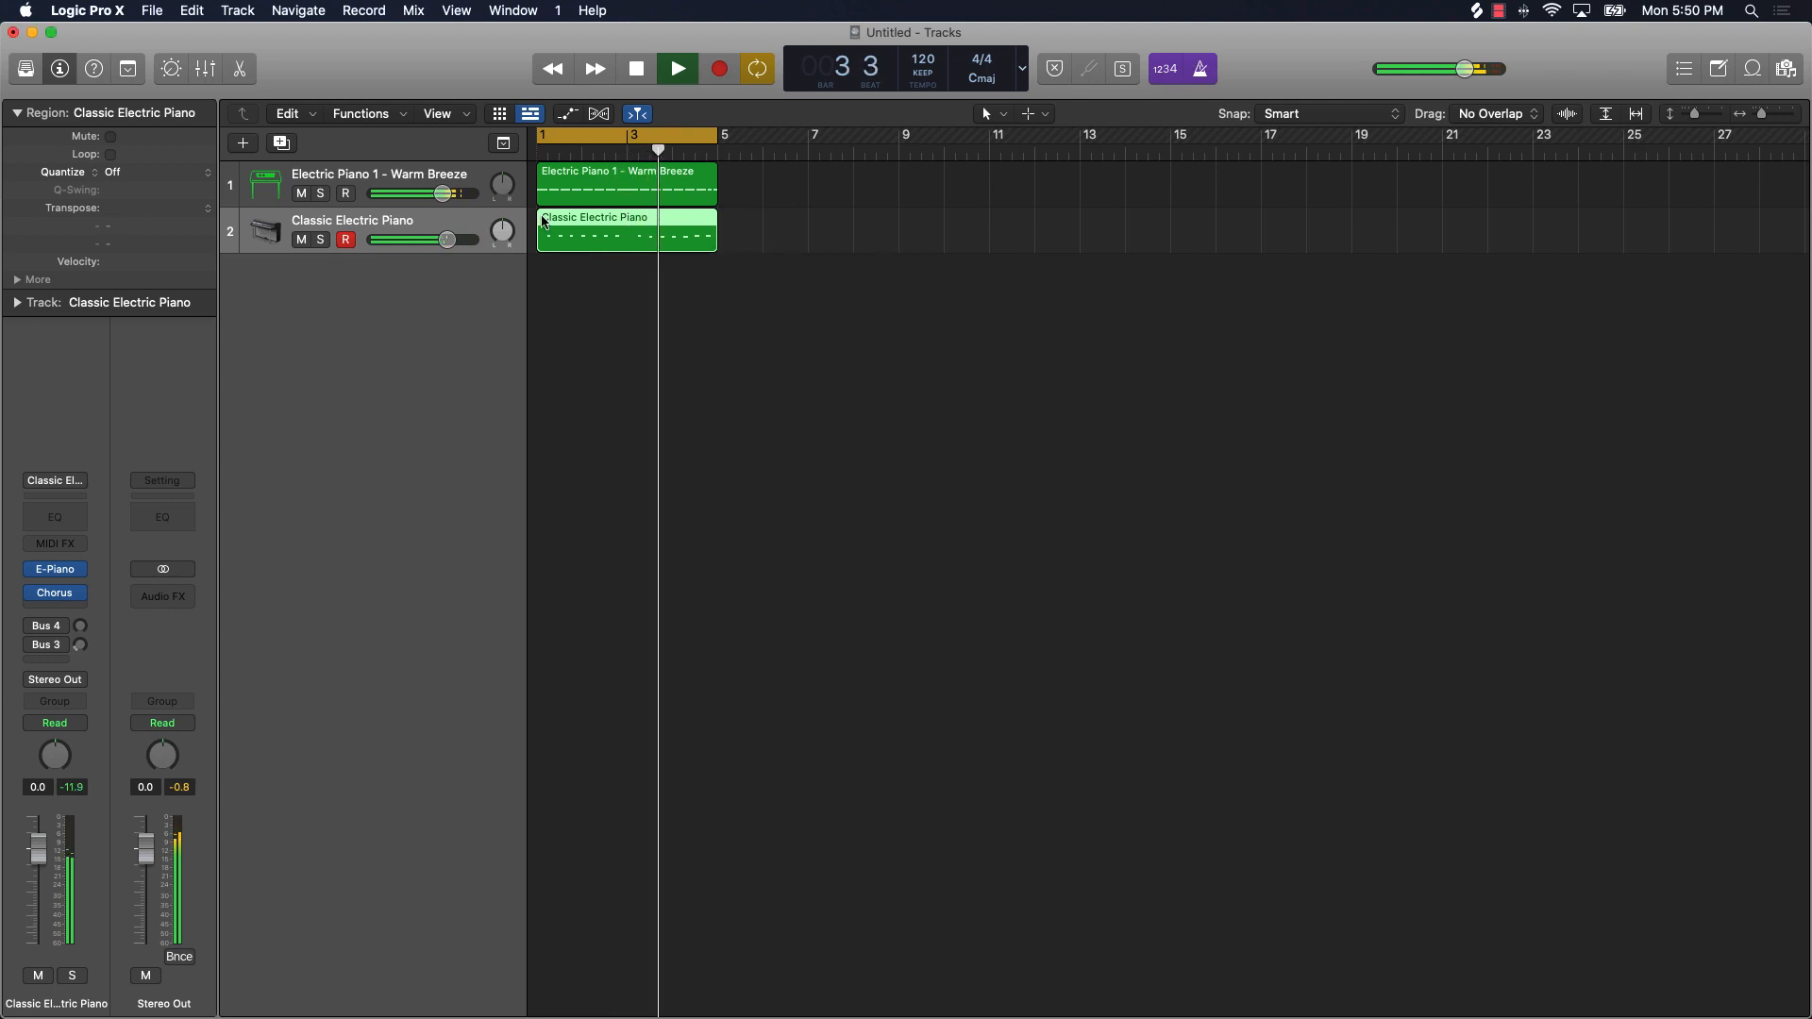
Step: Stop playback, add a Chorus effect after Channel EQ on the Warm Breeze track and load the Mega Wide Chorus preset
left_click(374, 175)
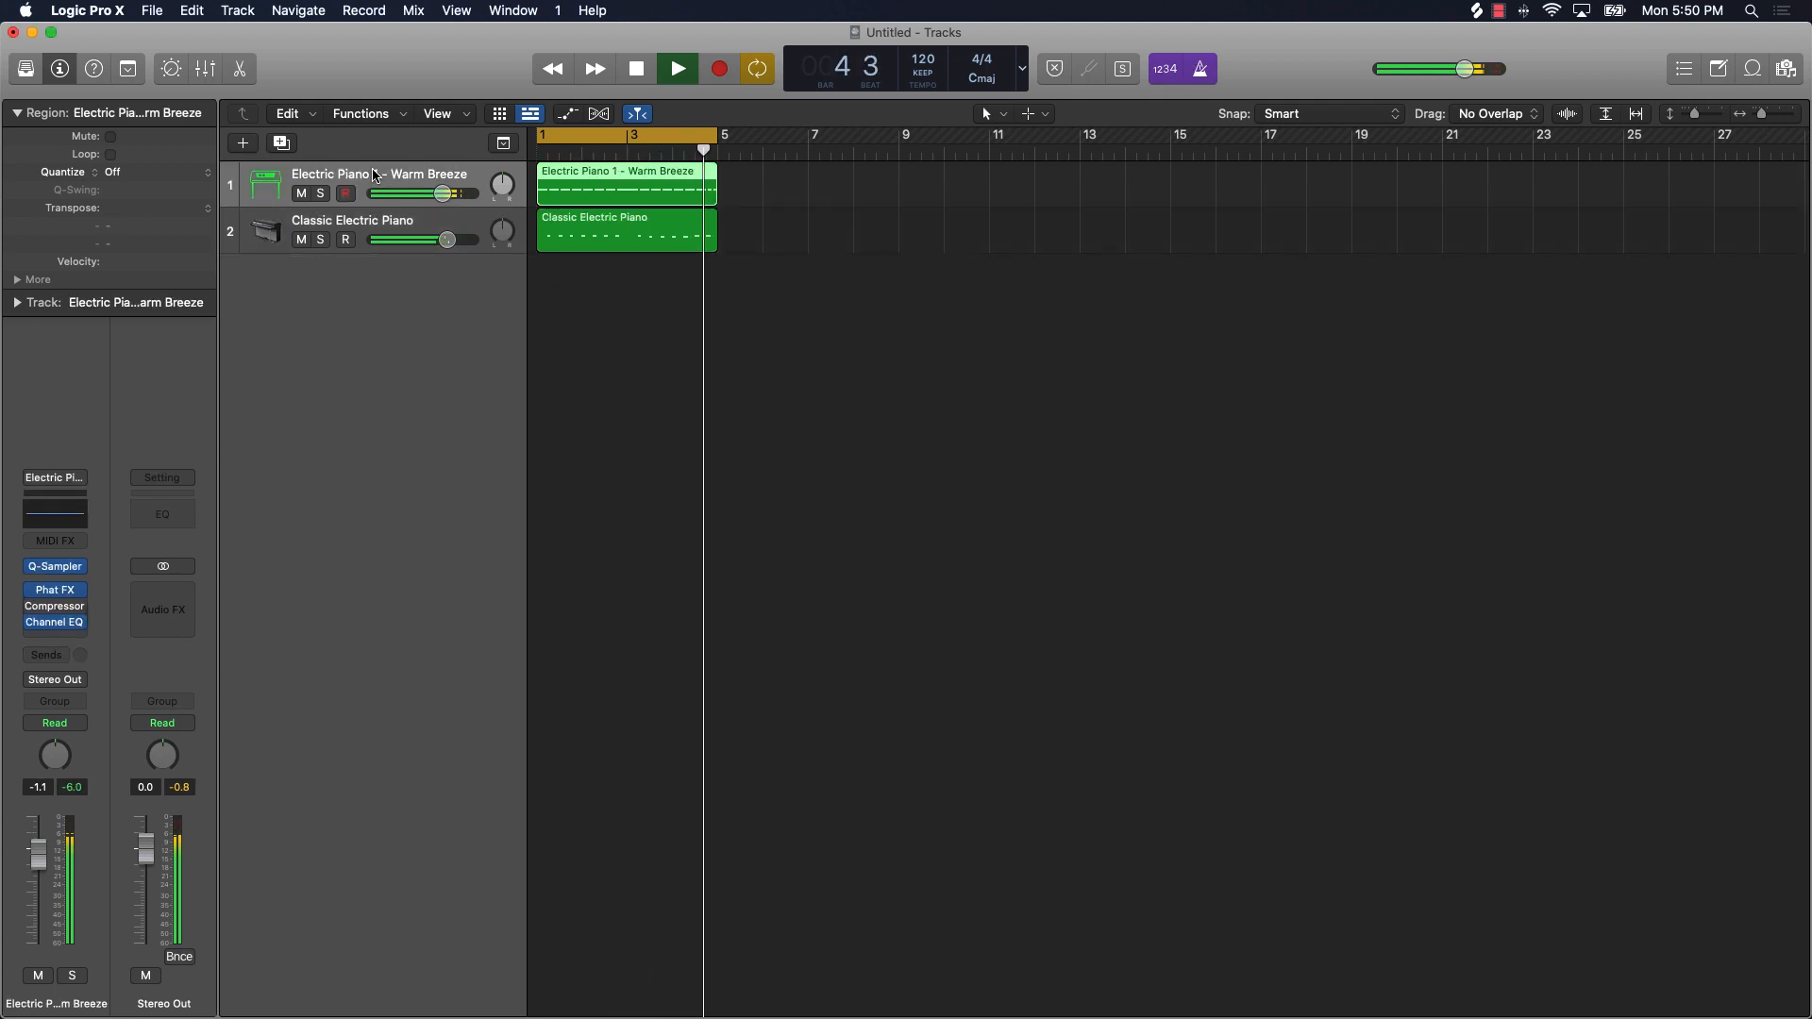
key("space")
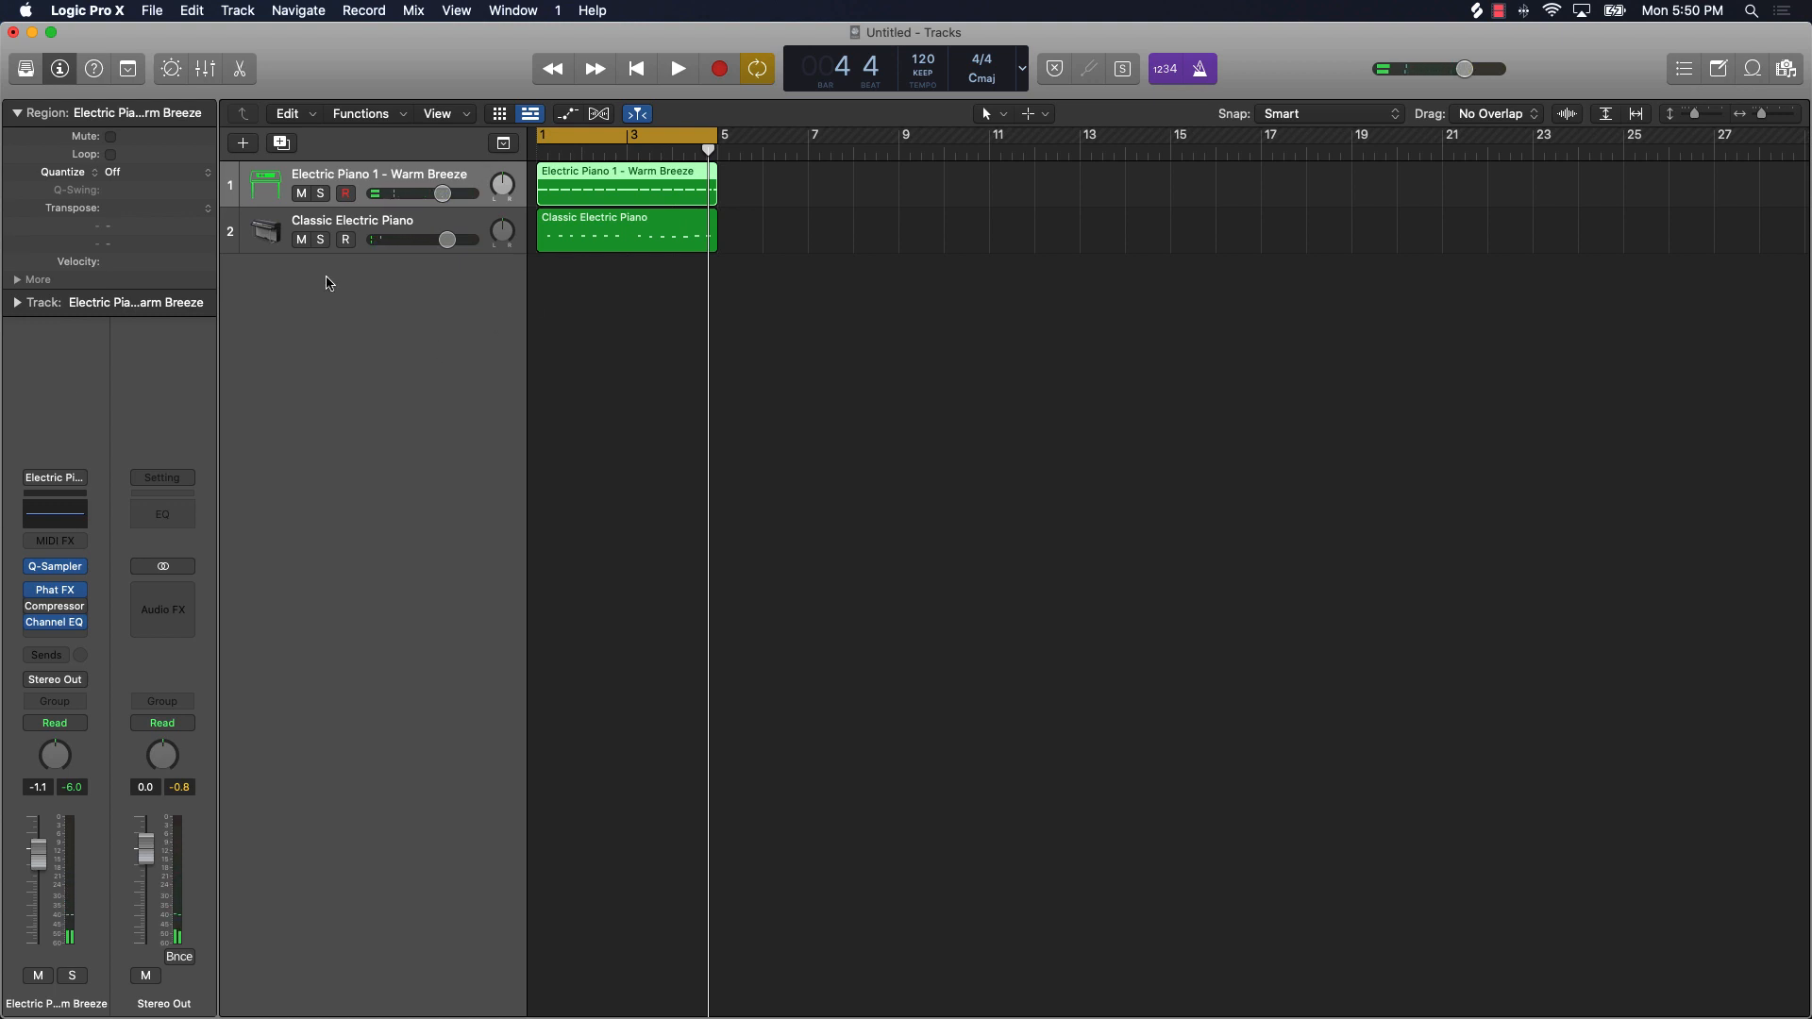
left_click(76, 636)
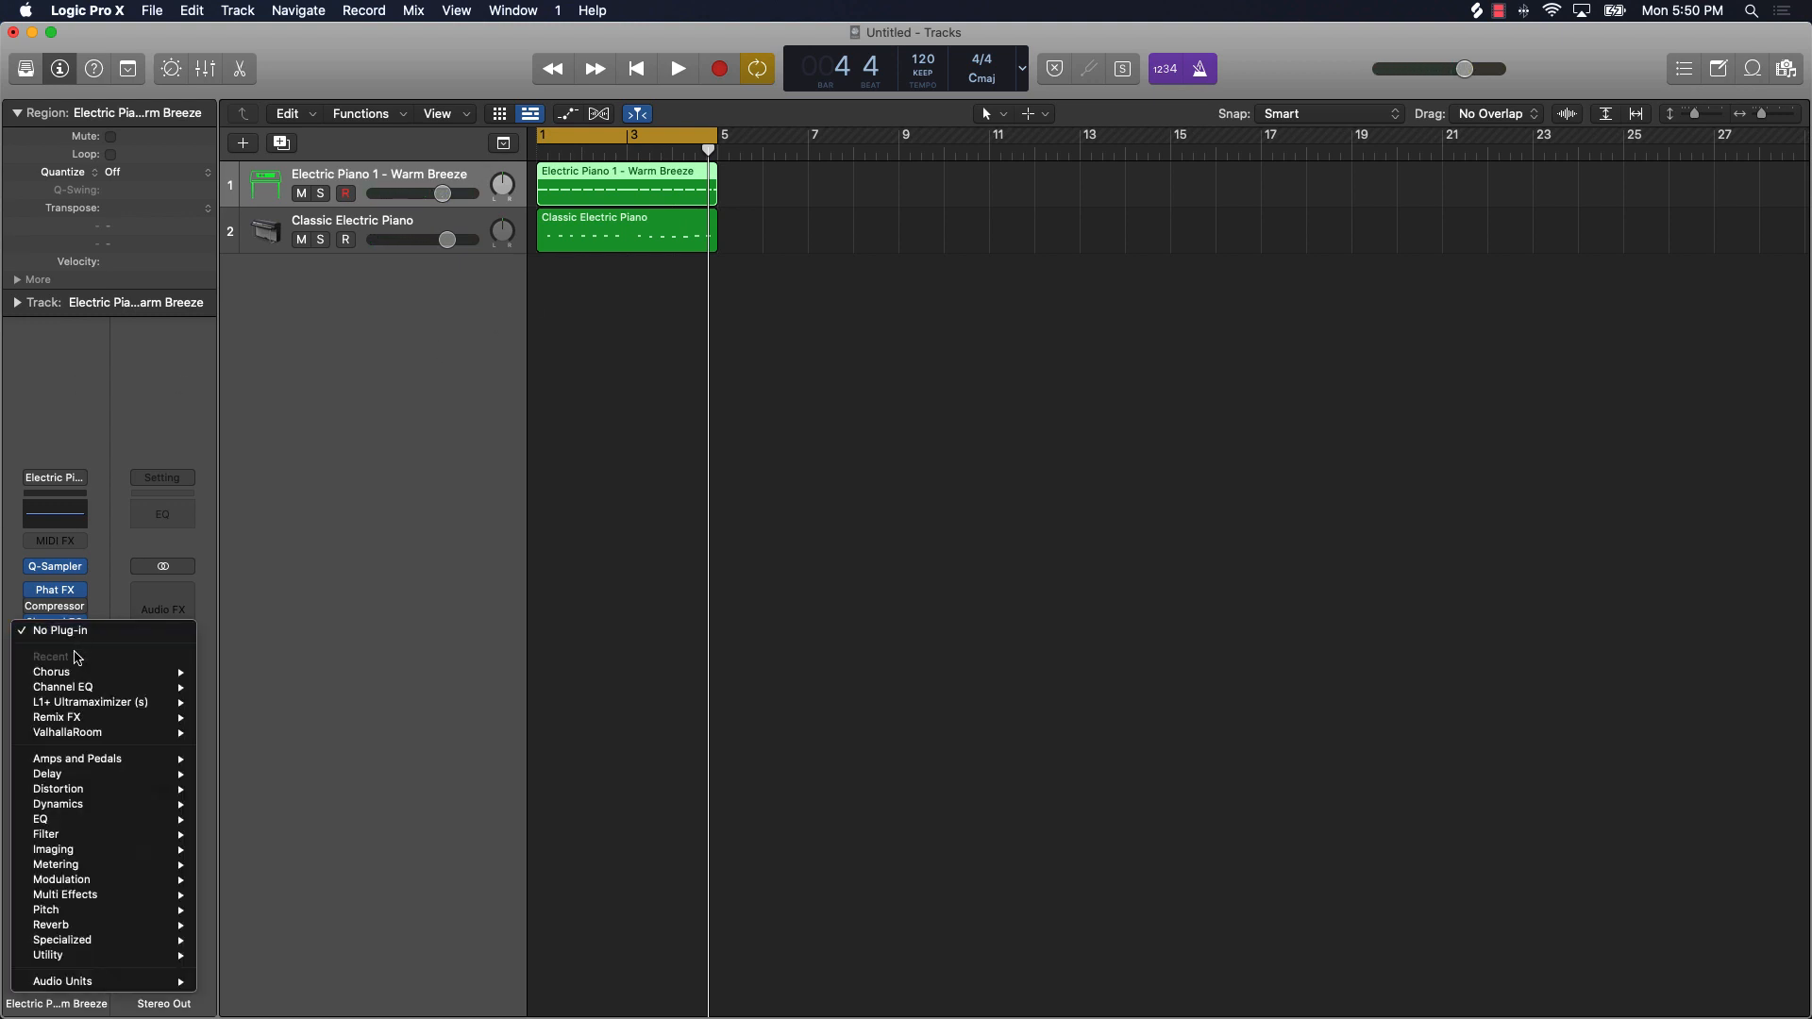
mouse_move(104, 823)
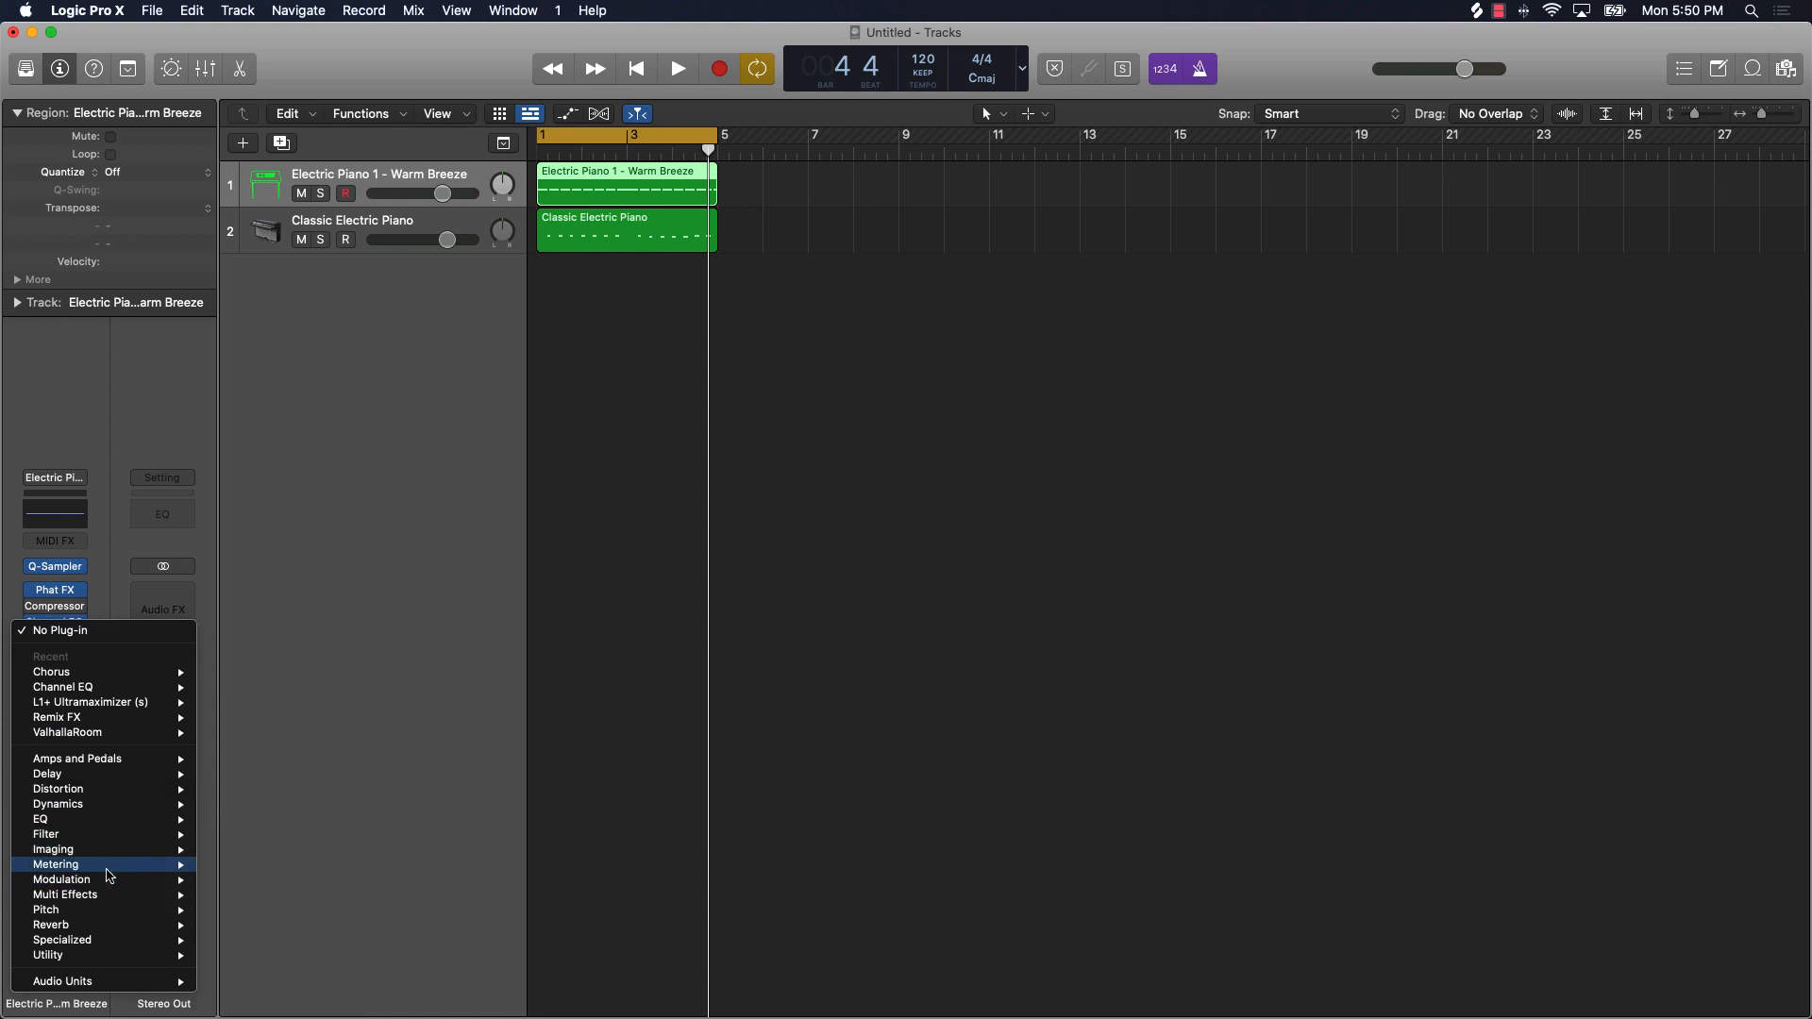
mouse_move(156, 885)
mouse_move(304, 853)
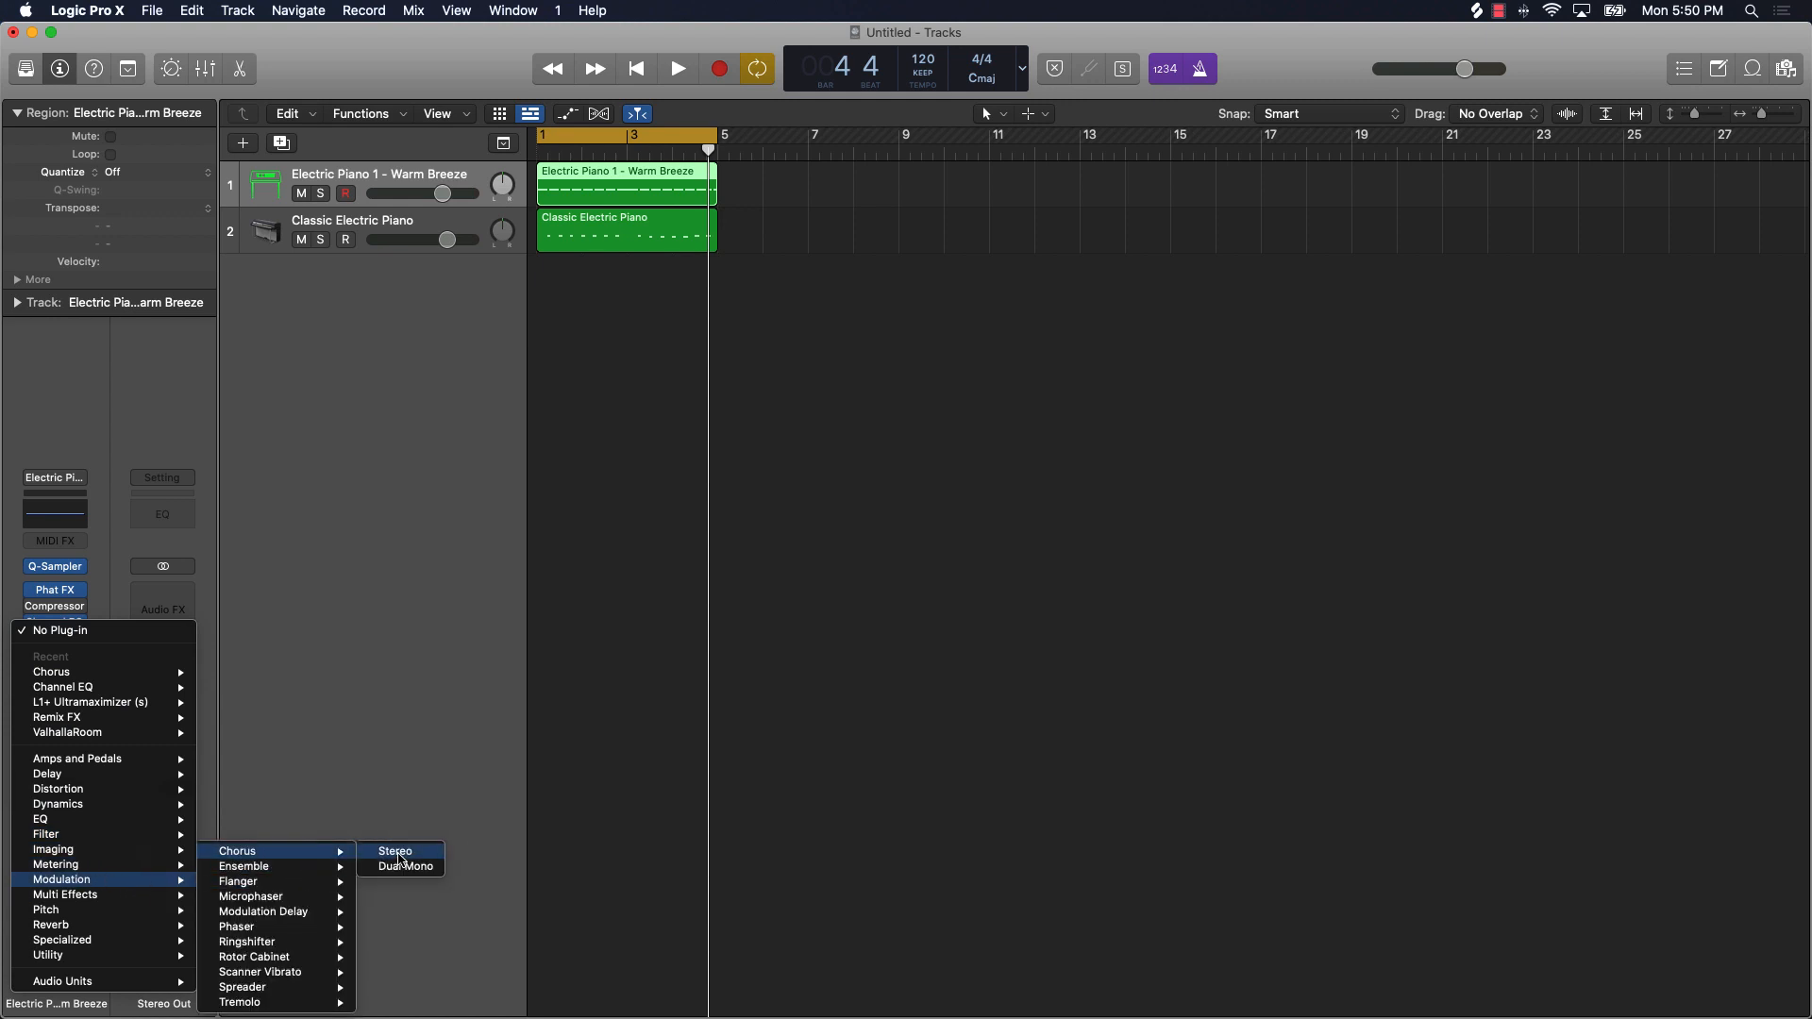
left_click(382, 866)
left_click(695, 293)
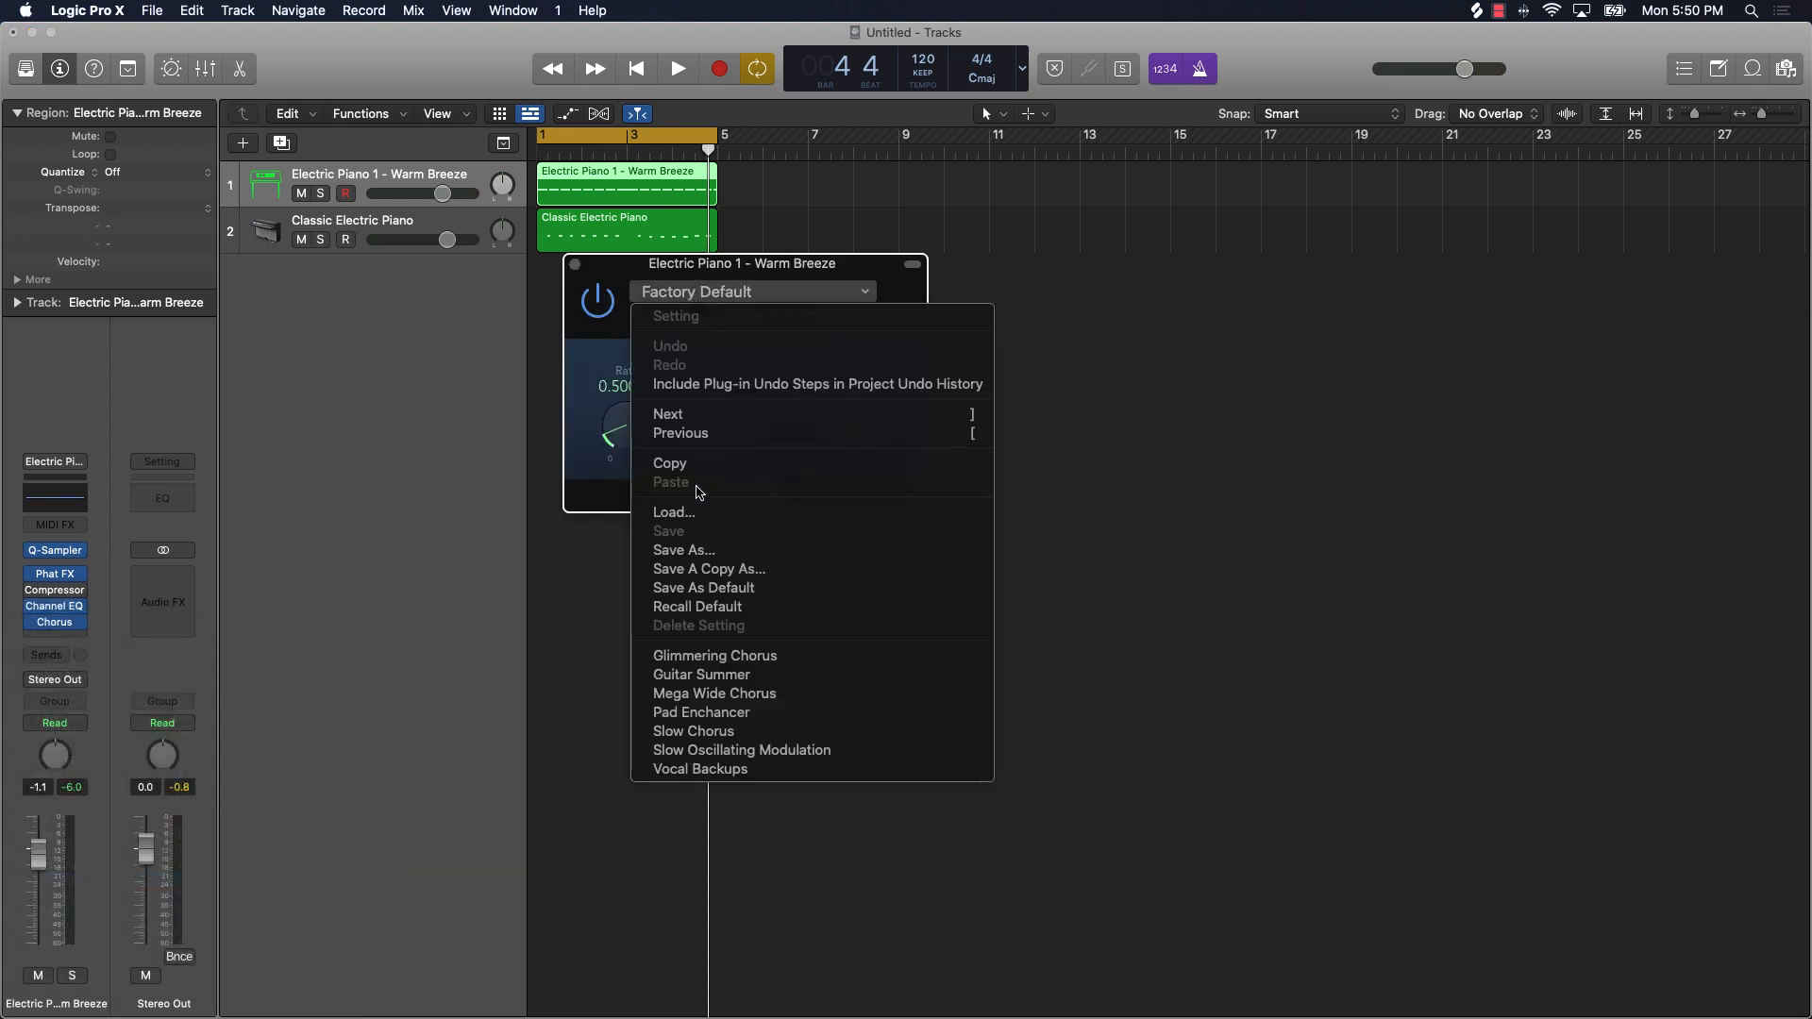
left_click(712, 694)
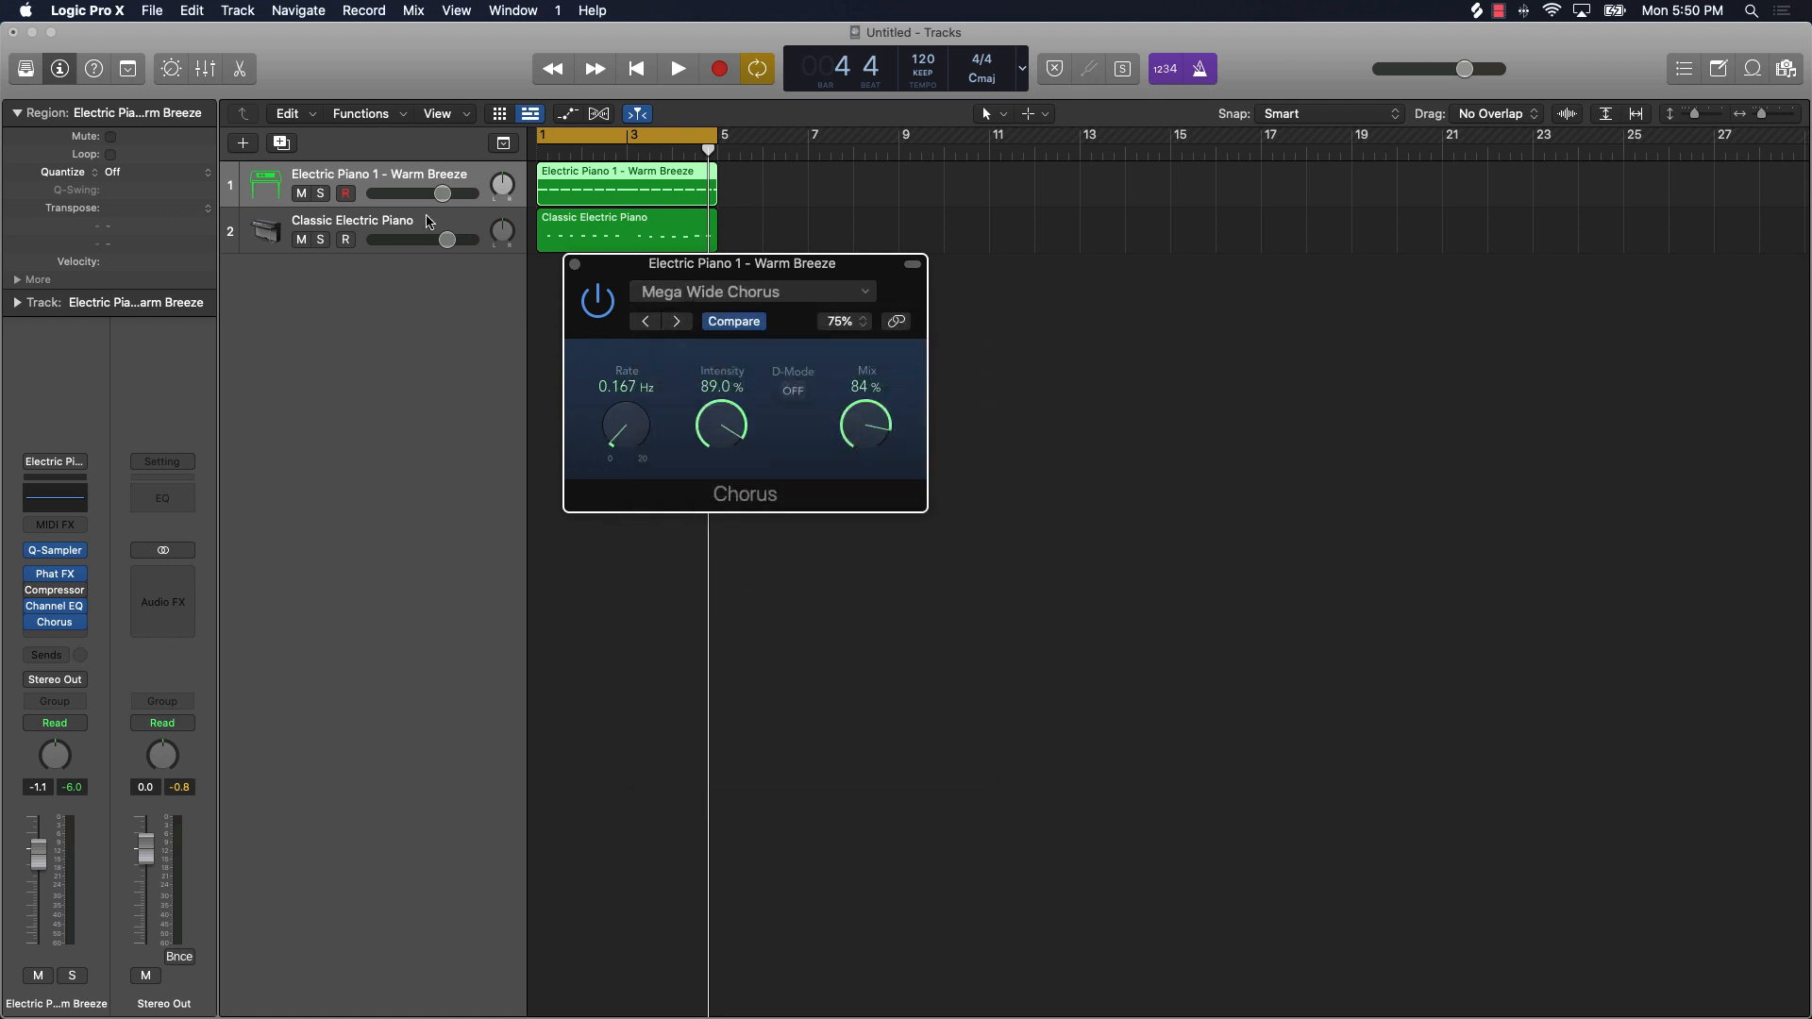
Step: Mute the Classic Electric Piano track, briefly play Warm Breeze alone and close its Chorus window
left_click(301, 240)
key("space")
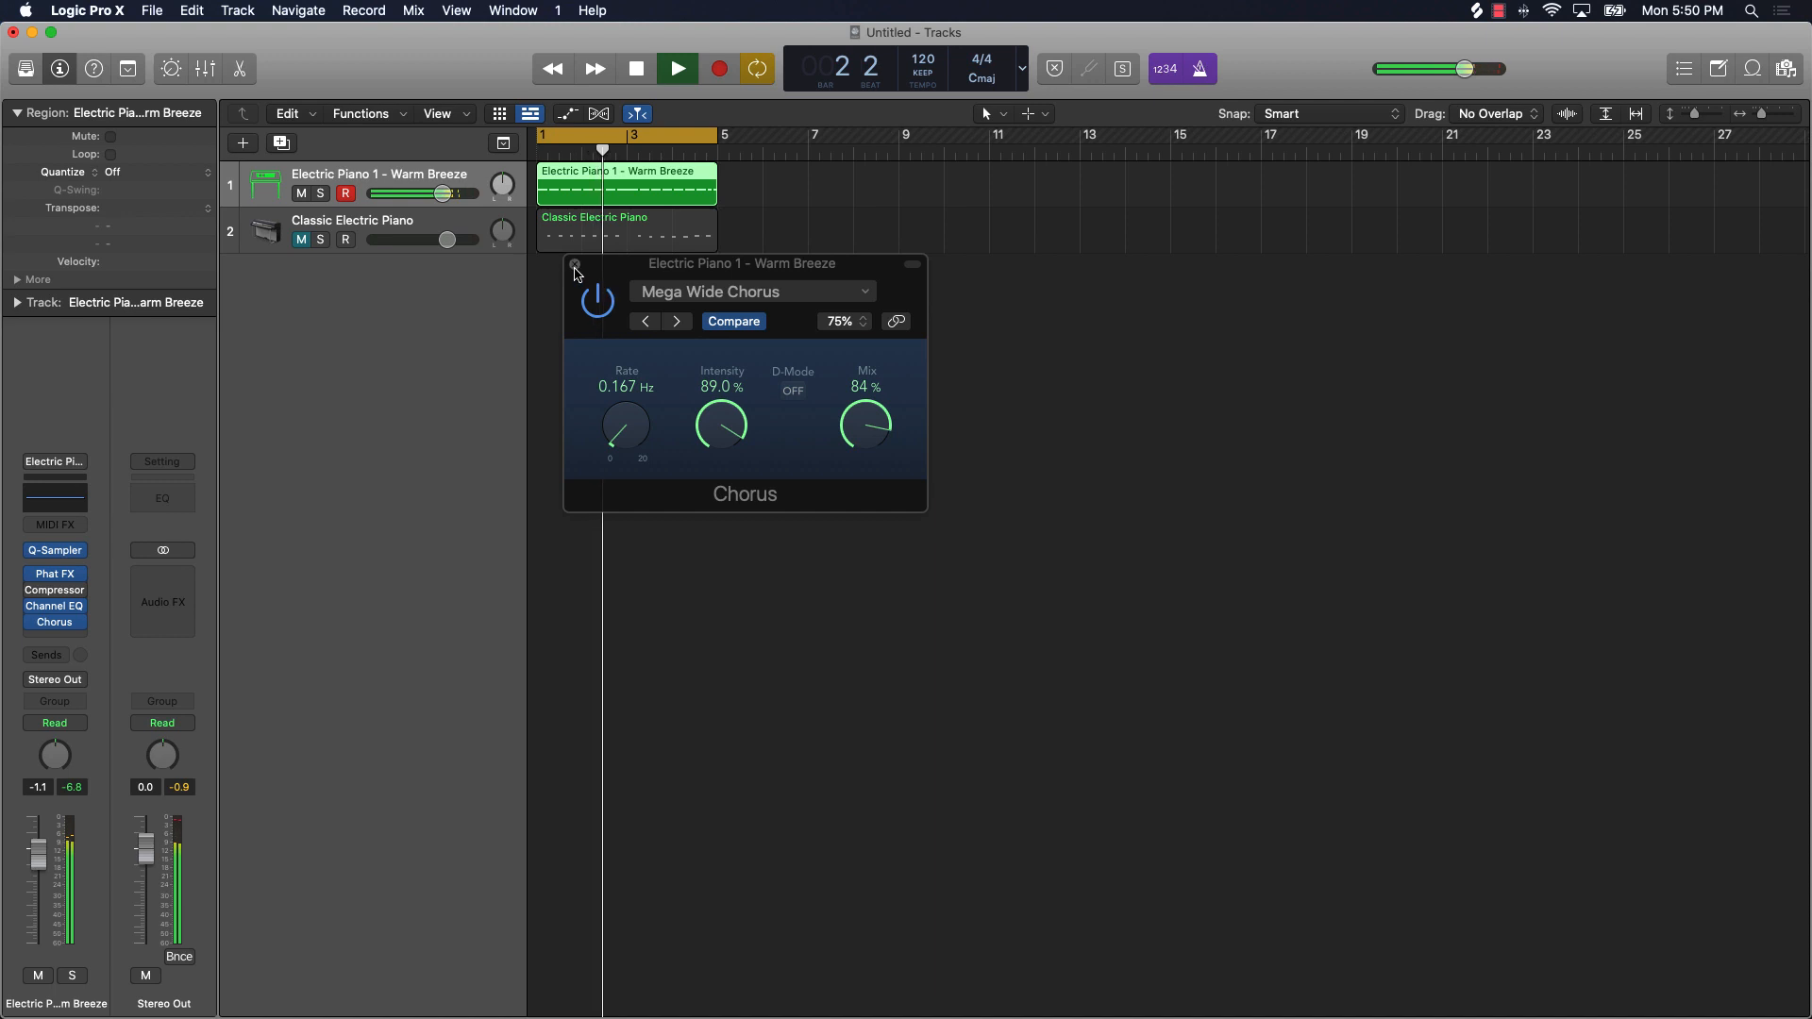
left_click(575, 264)
key("space")
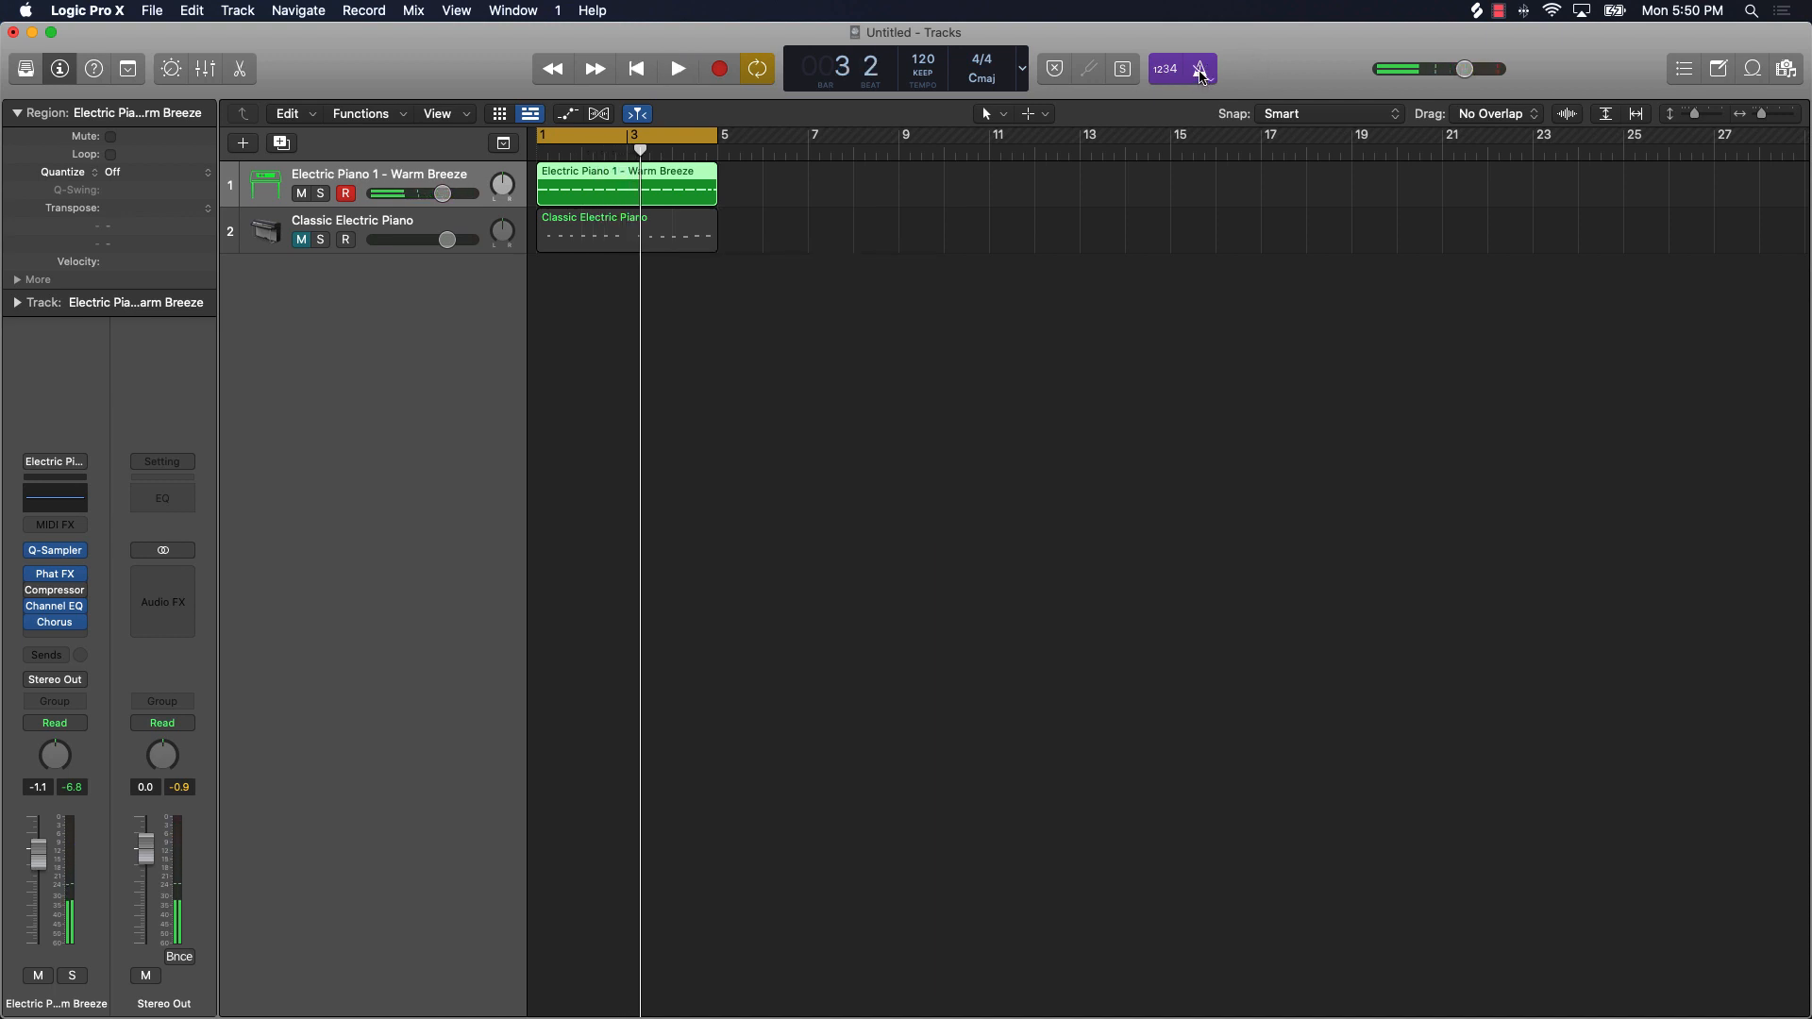
Step: Turn off the metronome click and play the Warm Breeze part once more, stopping in bar 3
left_click(1201, 76)
key("space")
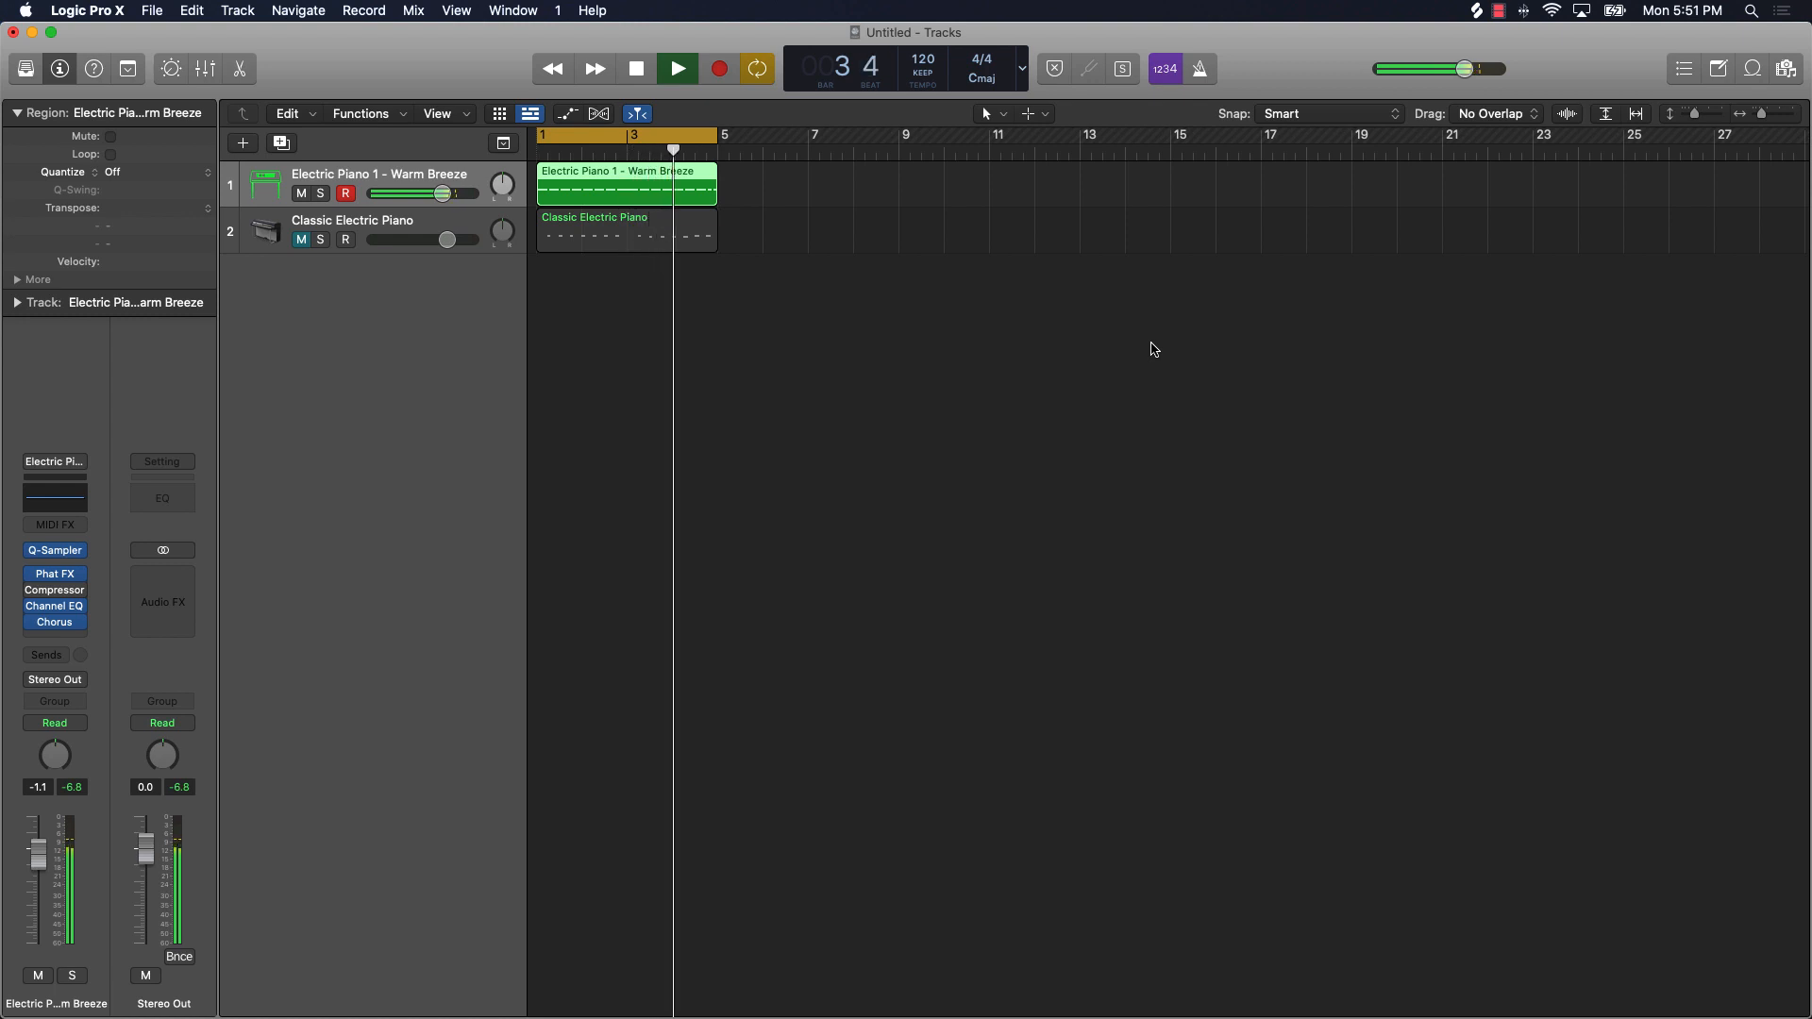
key("space")
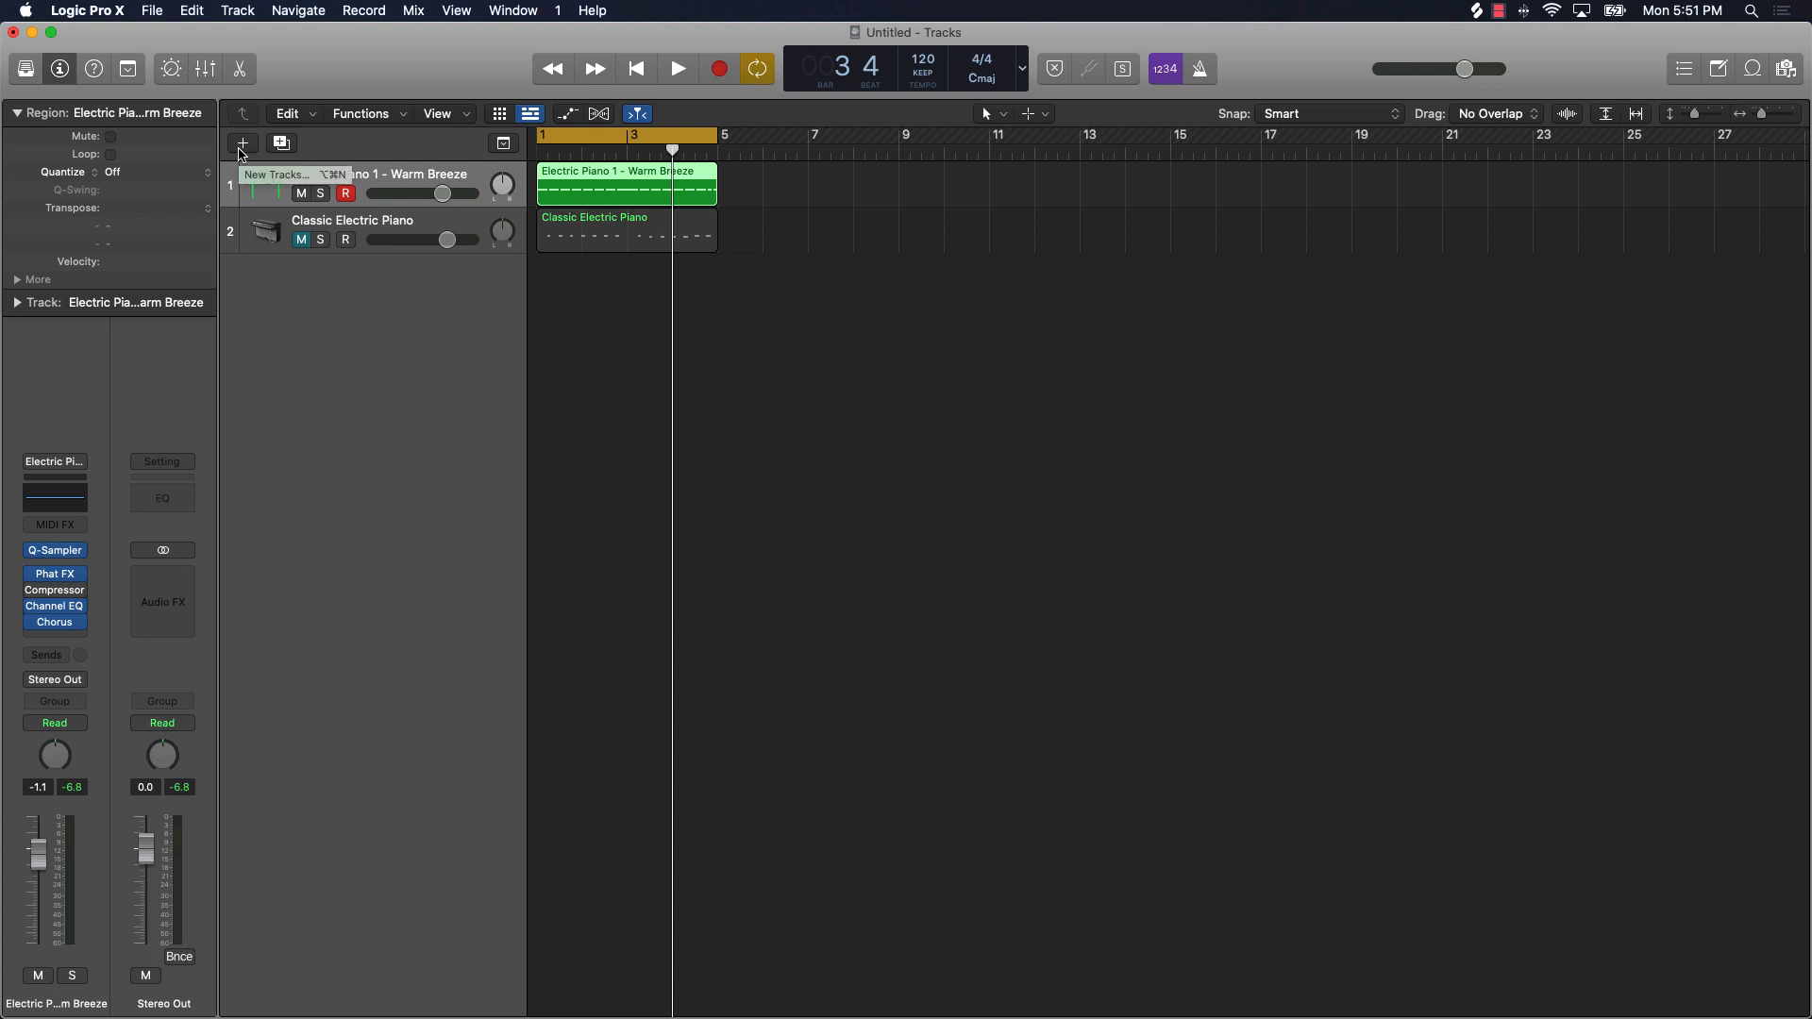
Step: Create one software instrument track using the stereo Quick Sampler (Single Sample) instrument
left_click(242, 146)
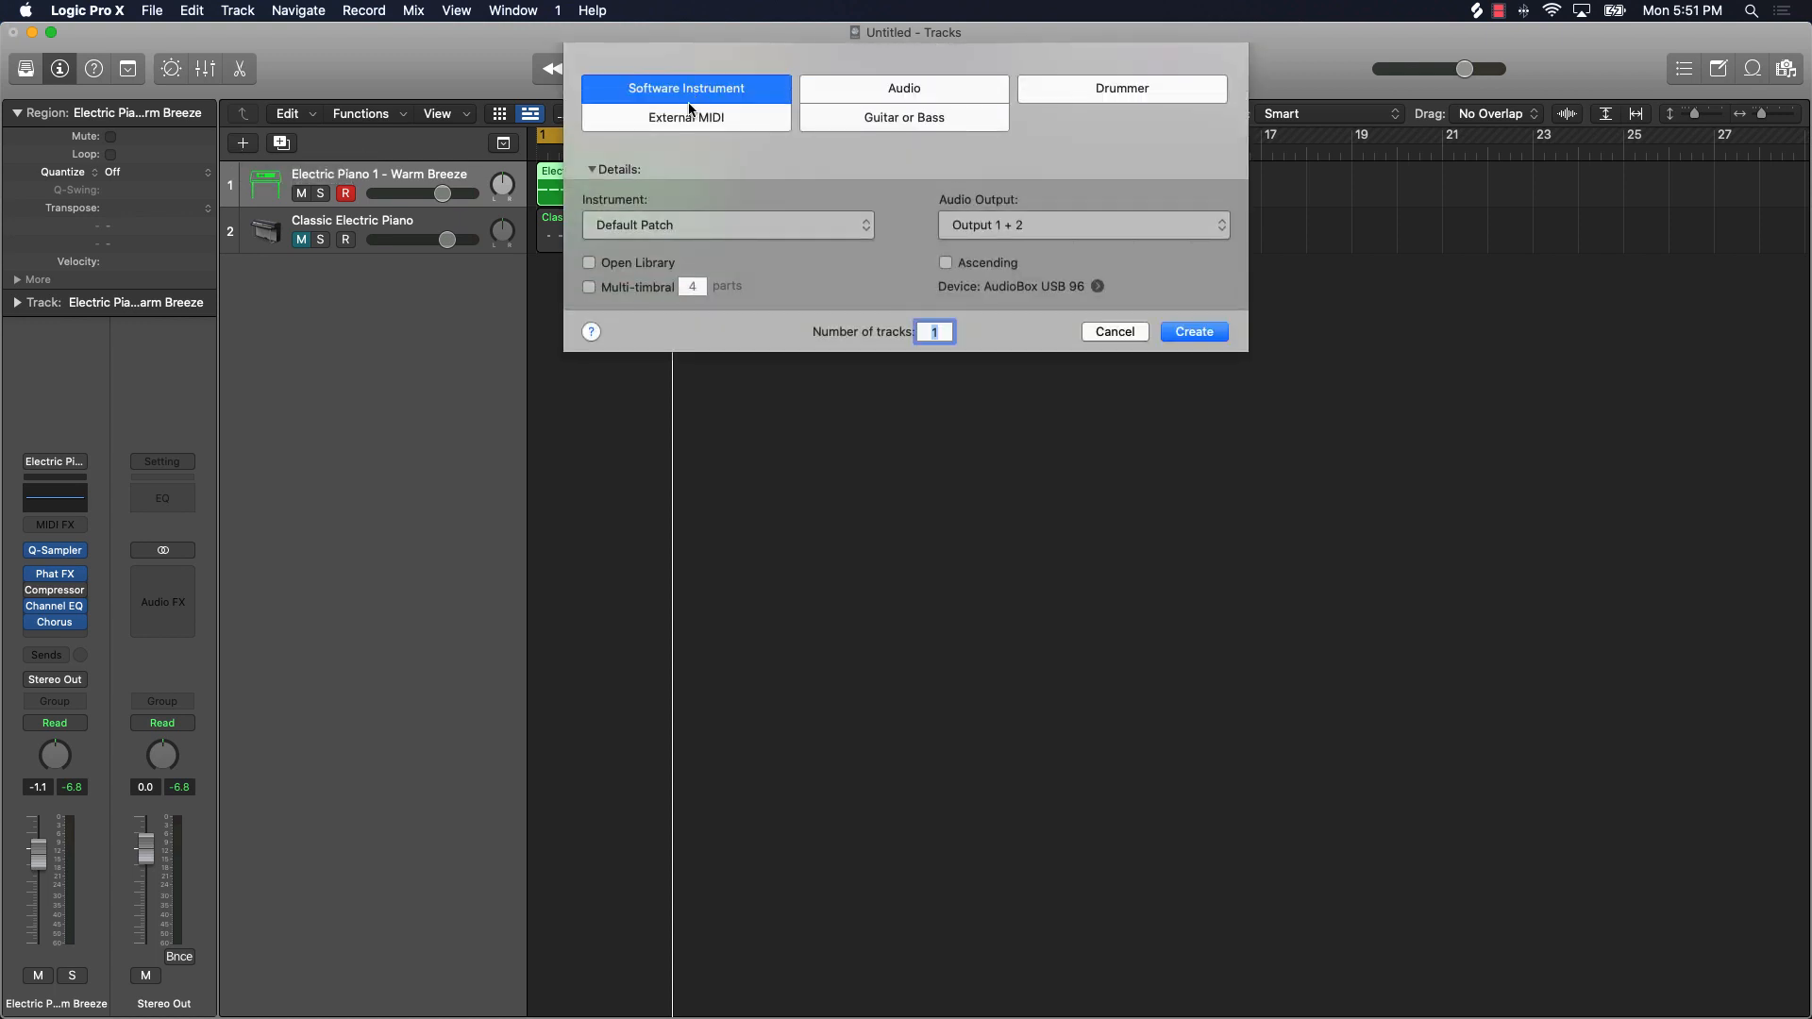
left_click(617, 225)
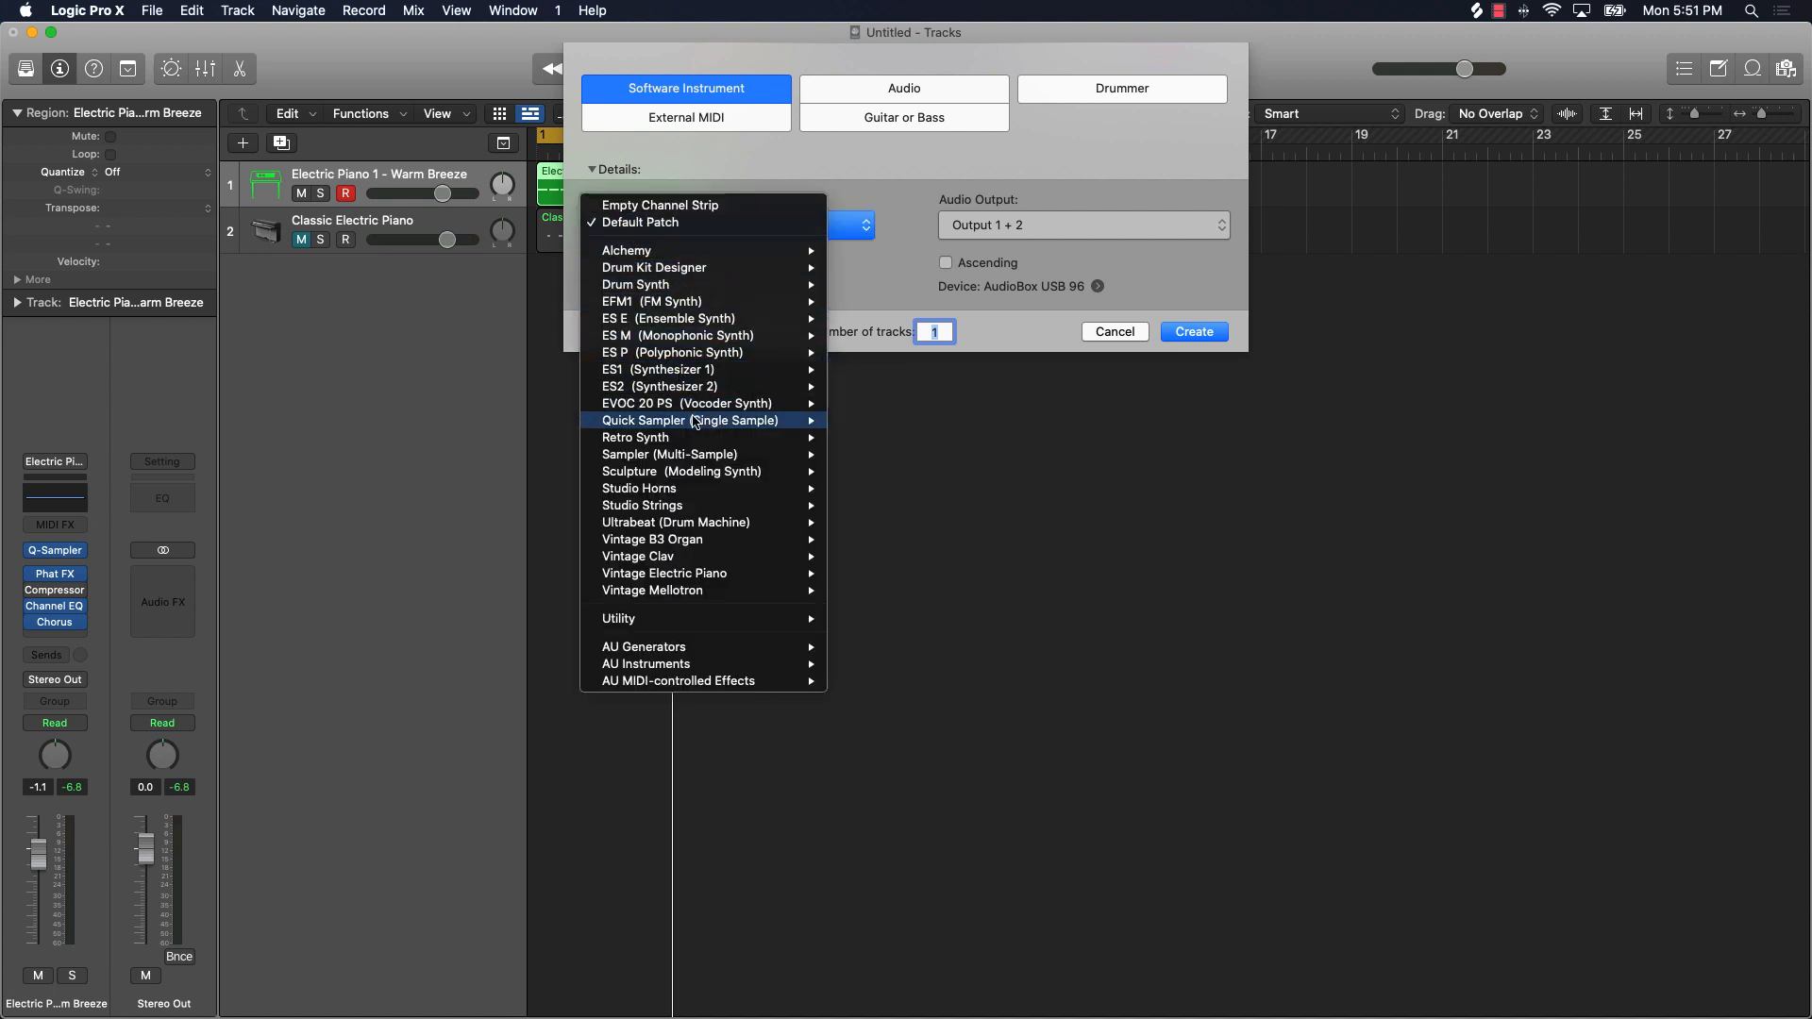
mouse_move(670, 427)
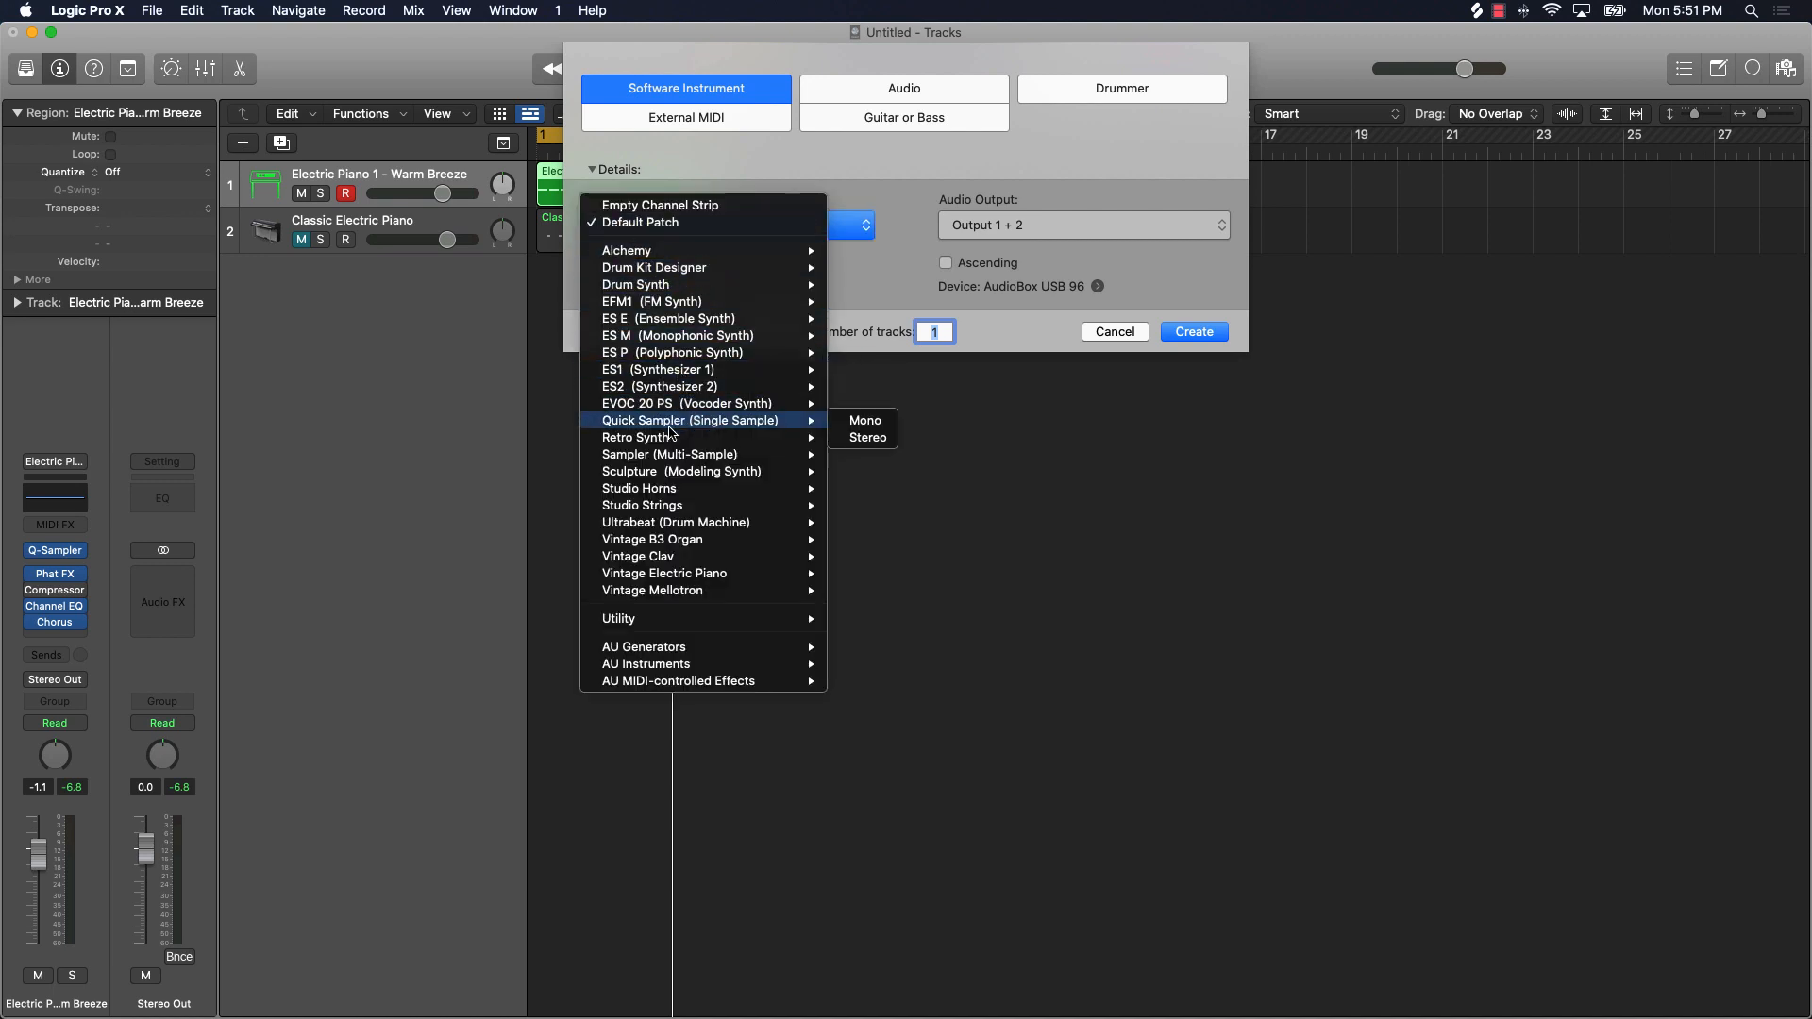
left_click(862, 437)
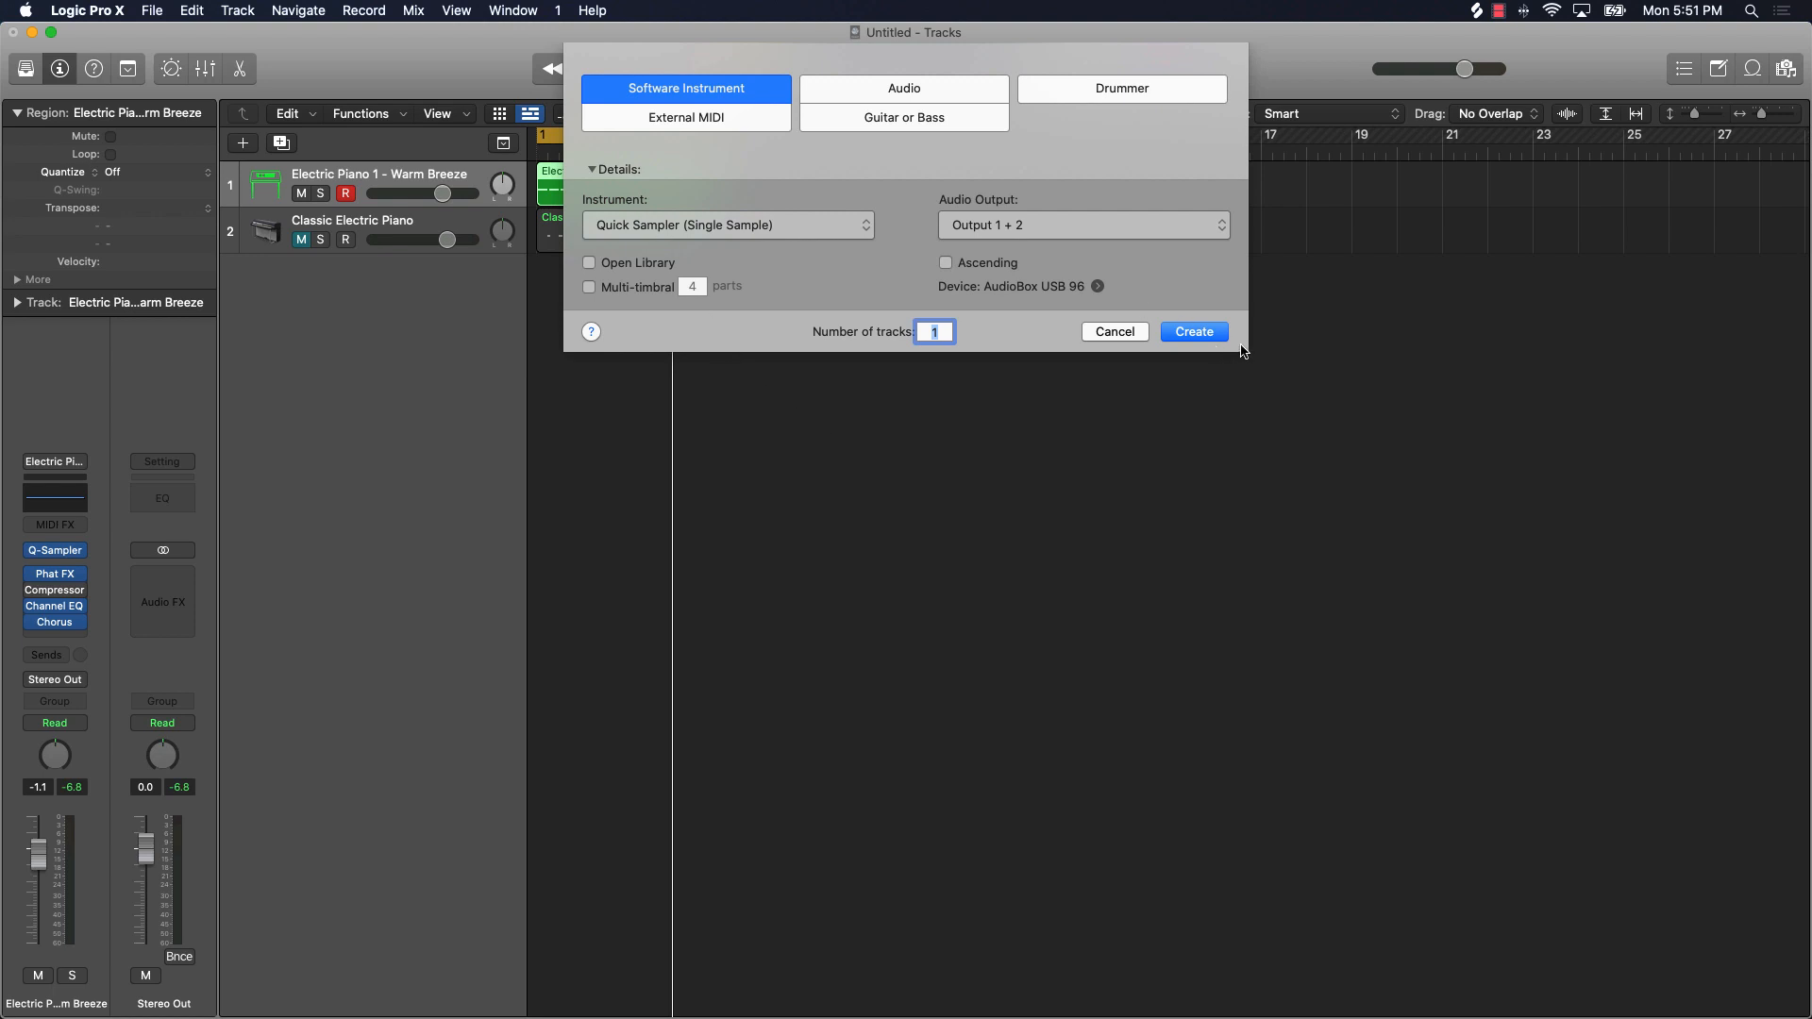
left_click(1191, 332)
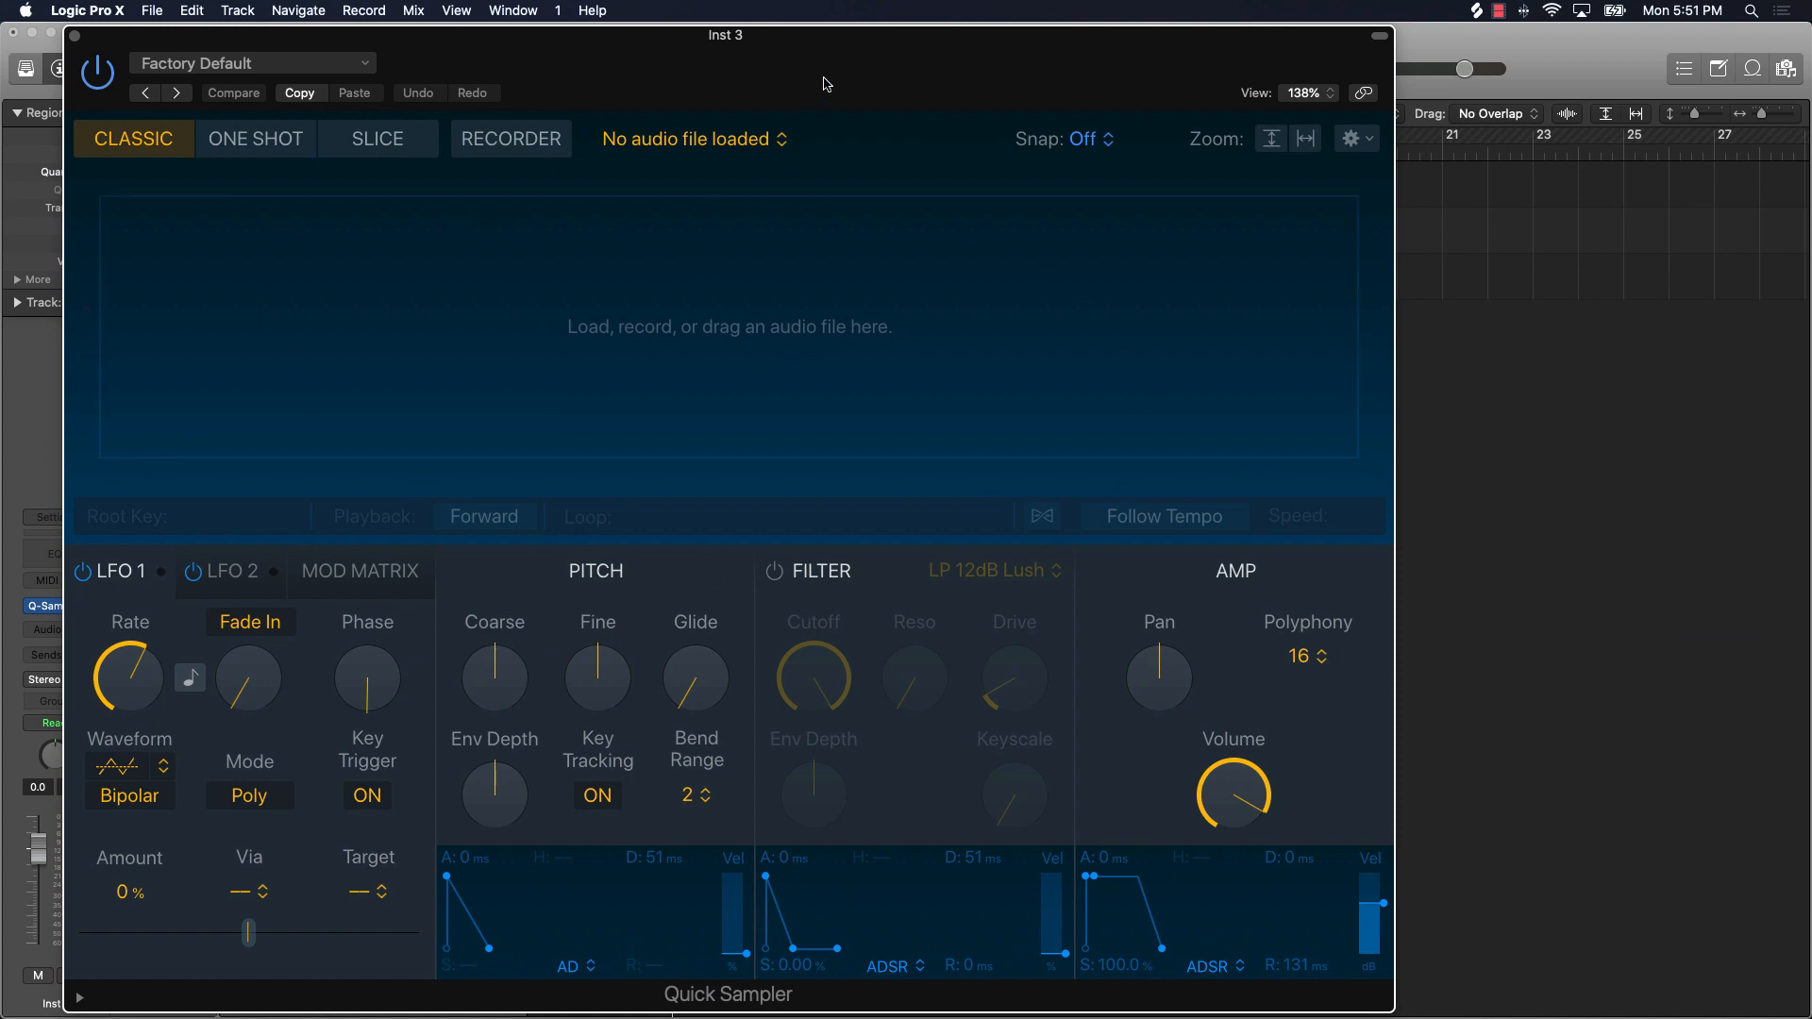
Step: Load the Warm Breeze region into Quick Sampler as its sample, and mute the Warm Breeze and Inst 3 tracks
left_click_drag(821, 81, 1502, 19)
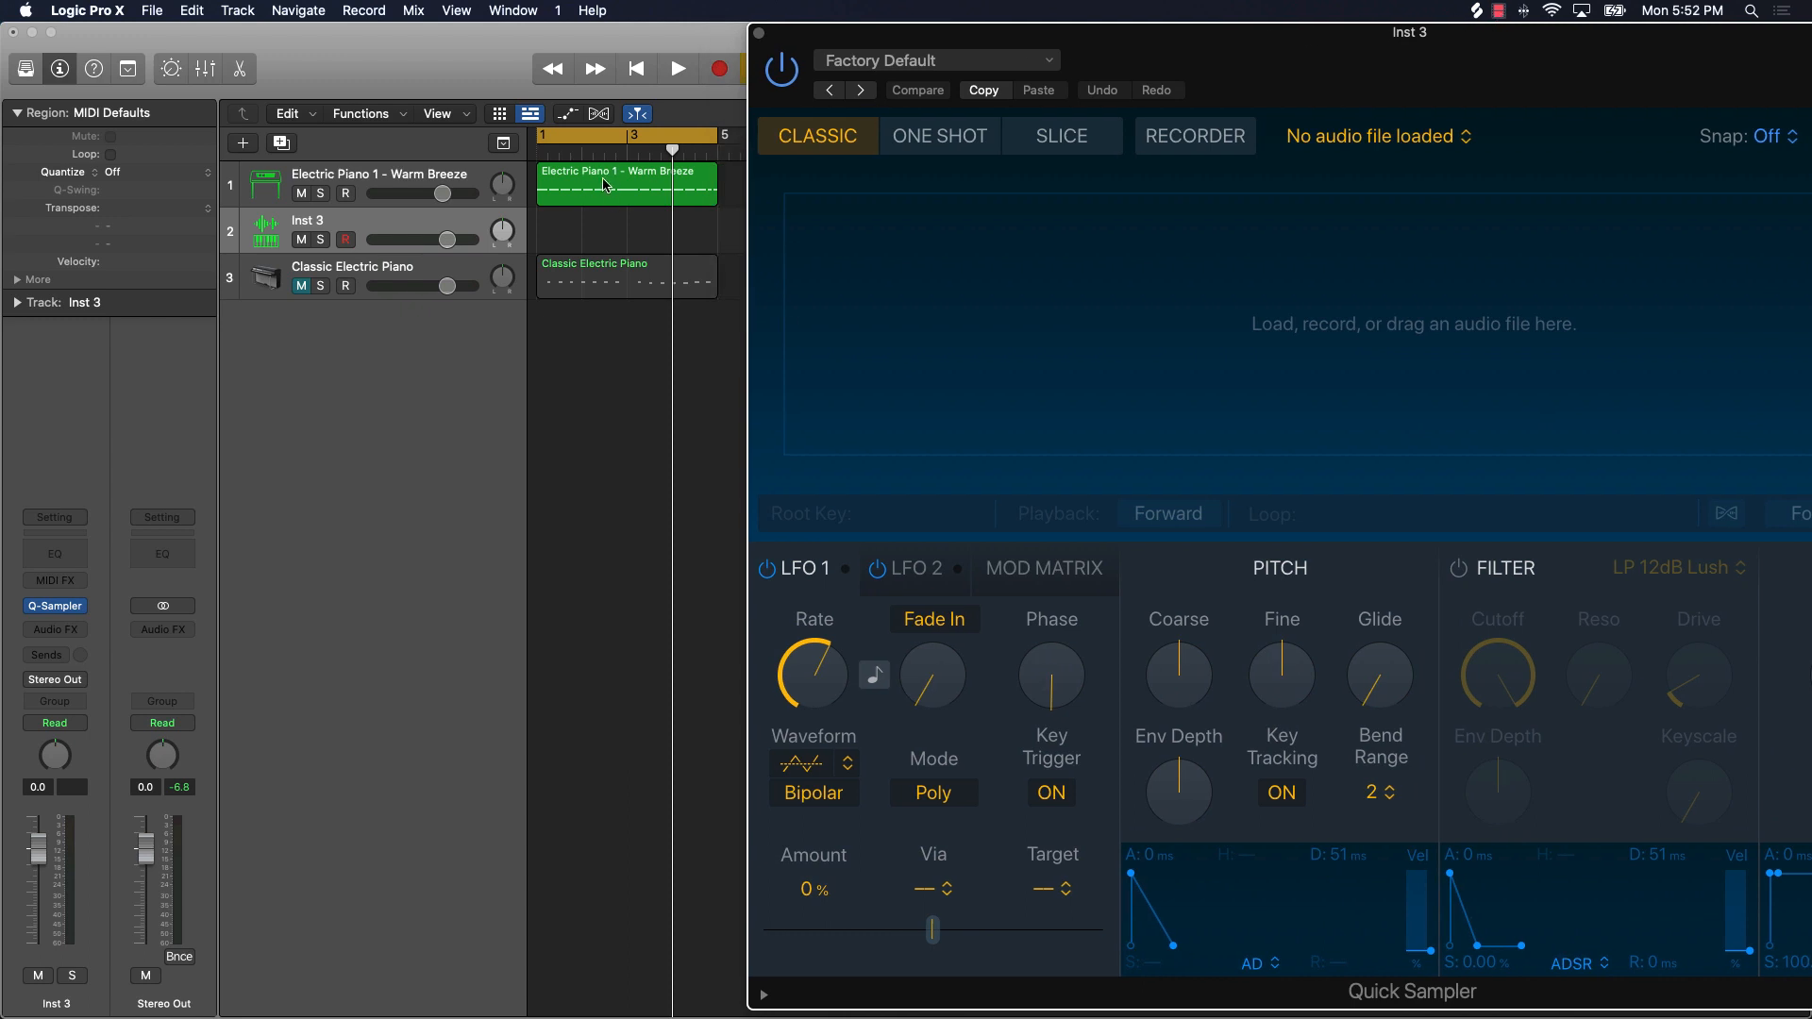
left_click_drag(604, 185, 1519, 267)
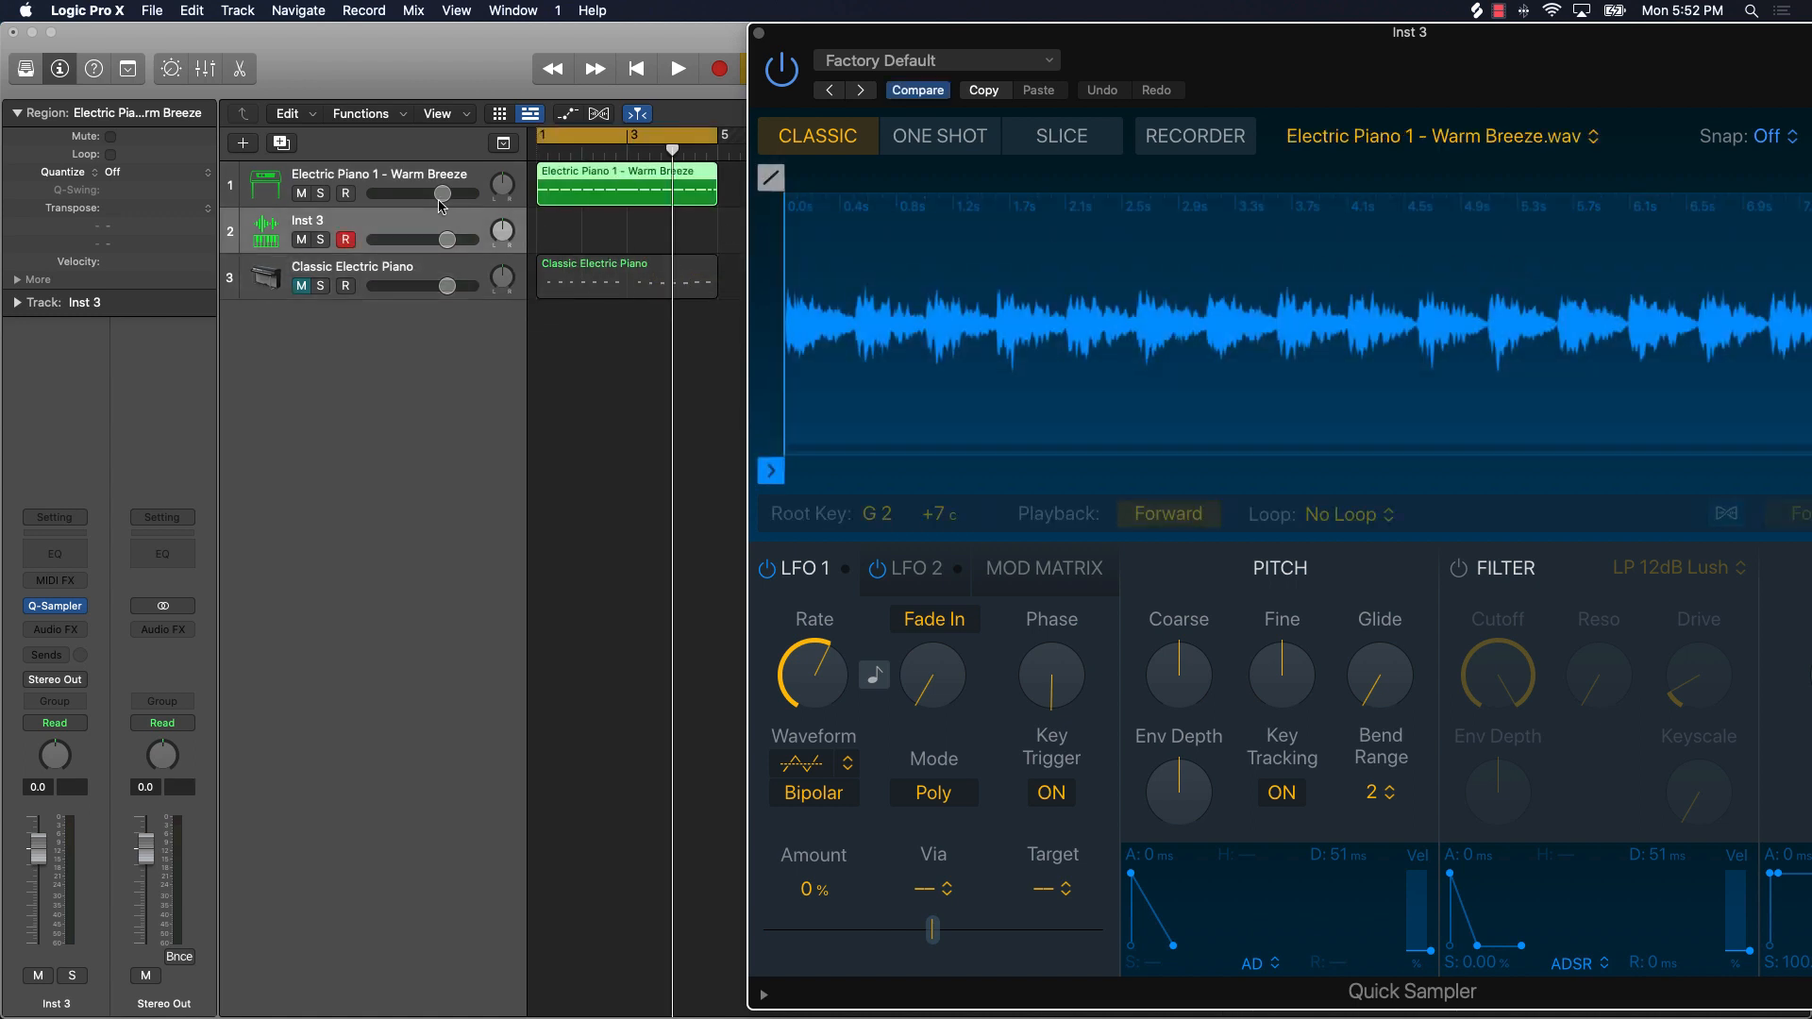
left_click(301, 193)
left_click(301, 240)
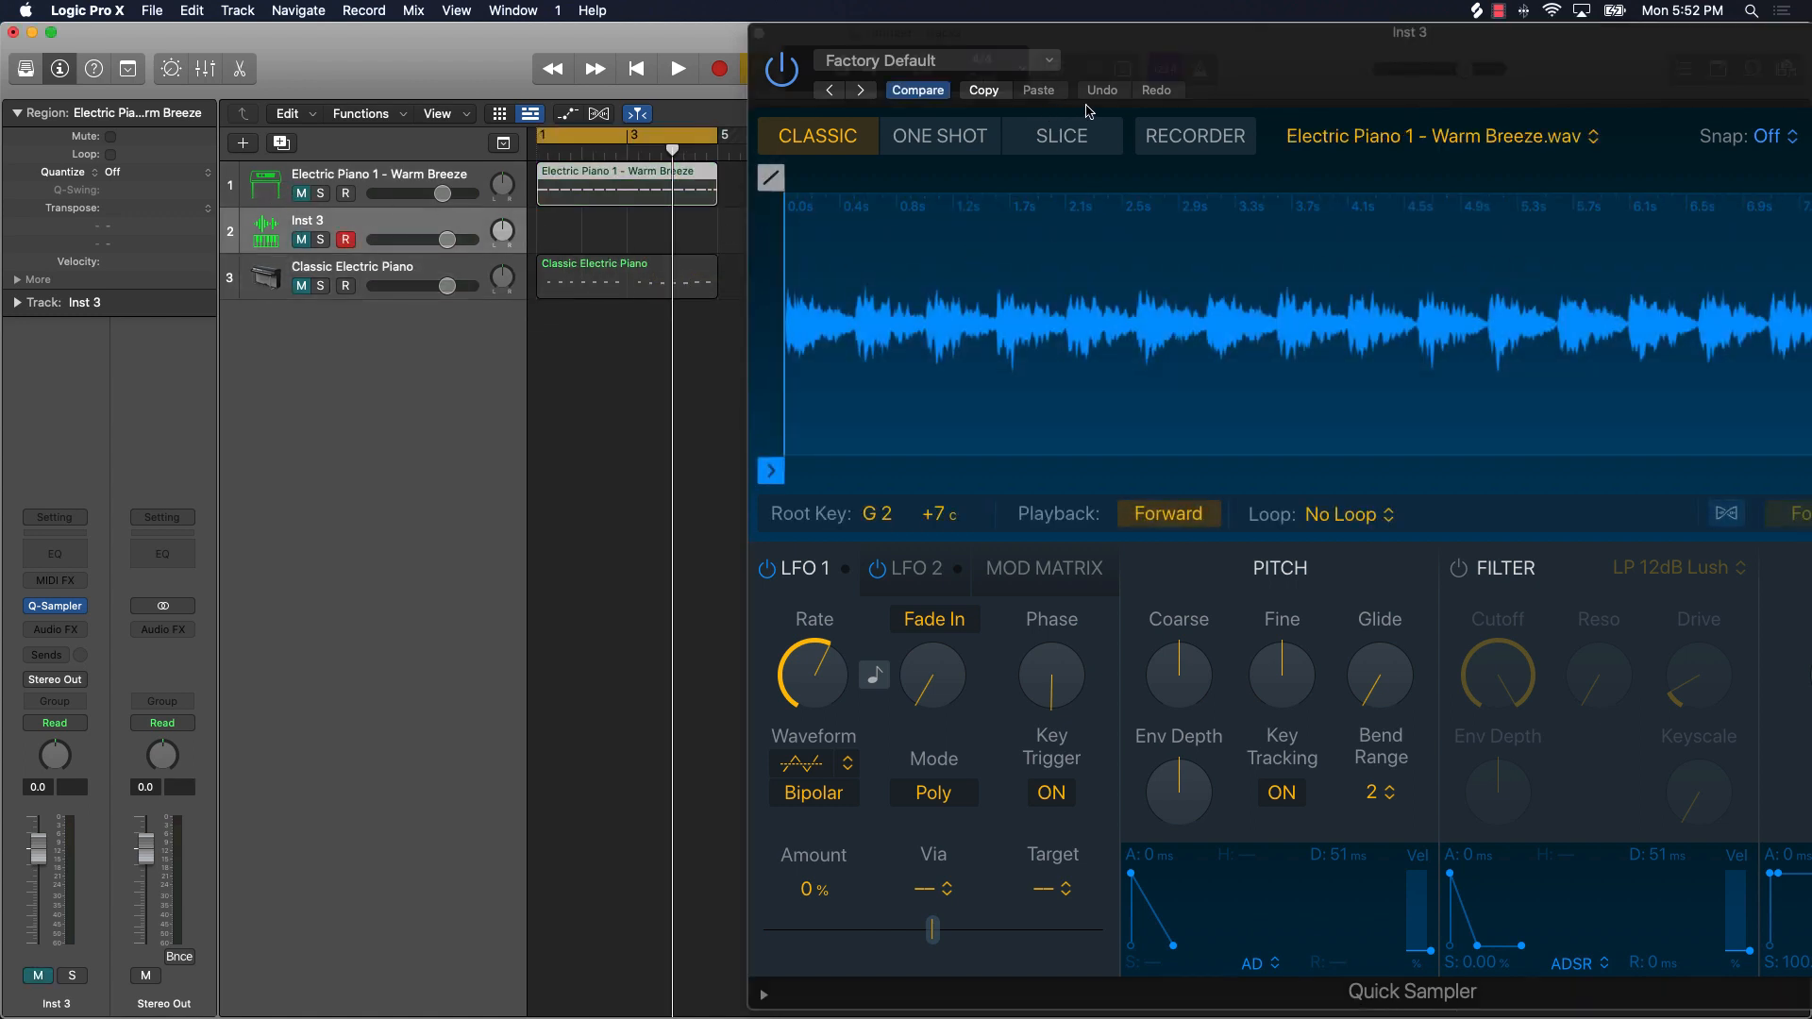
Step: Show the Musical Typing keyboard below the Quick Sampler waveform and play several of its notes to test the sample
left_click_drag(1258, 77, 894, 77)
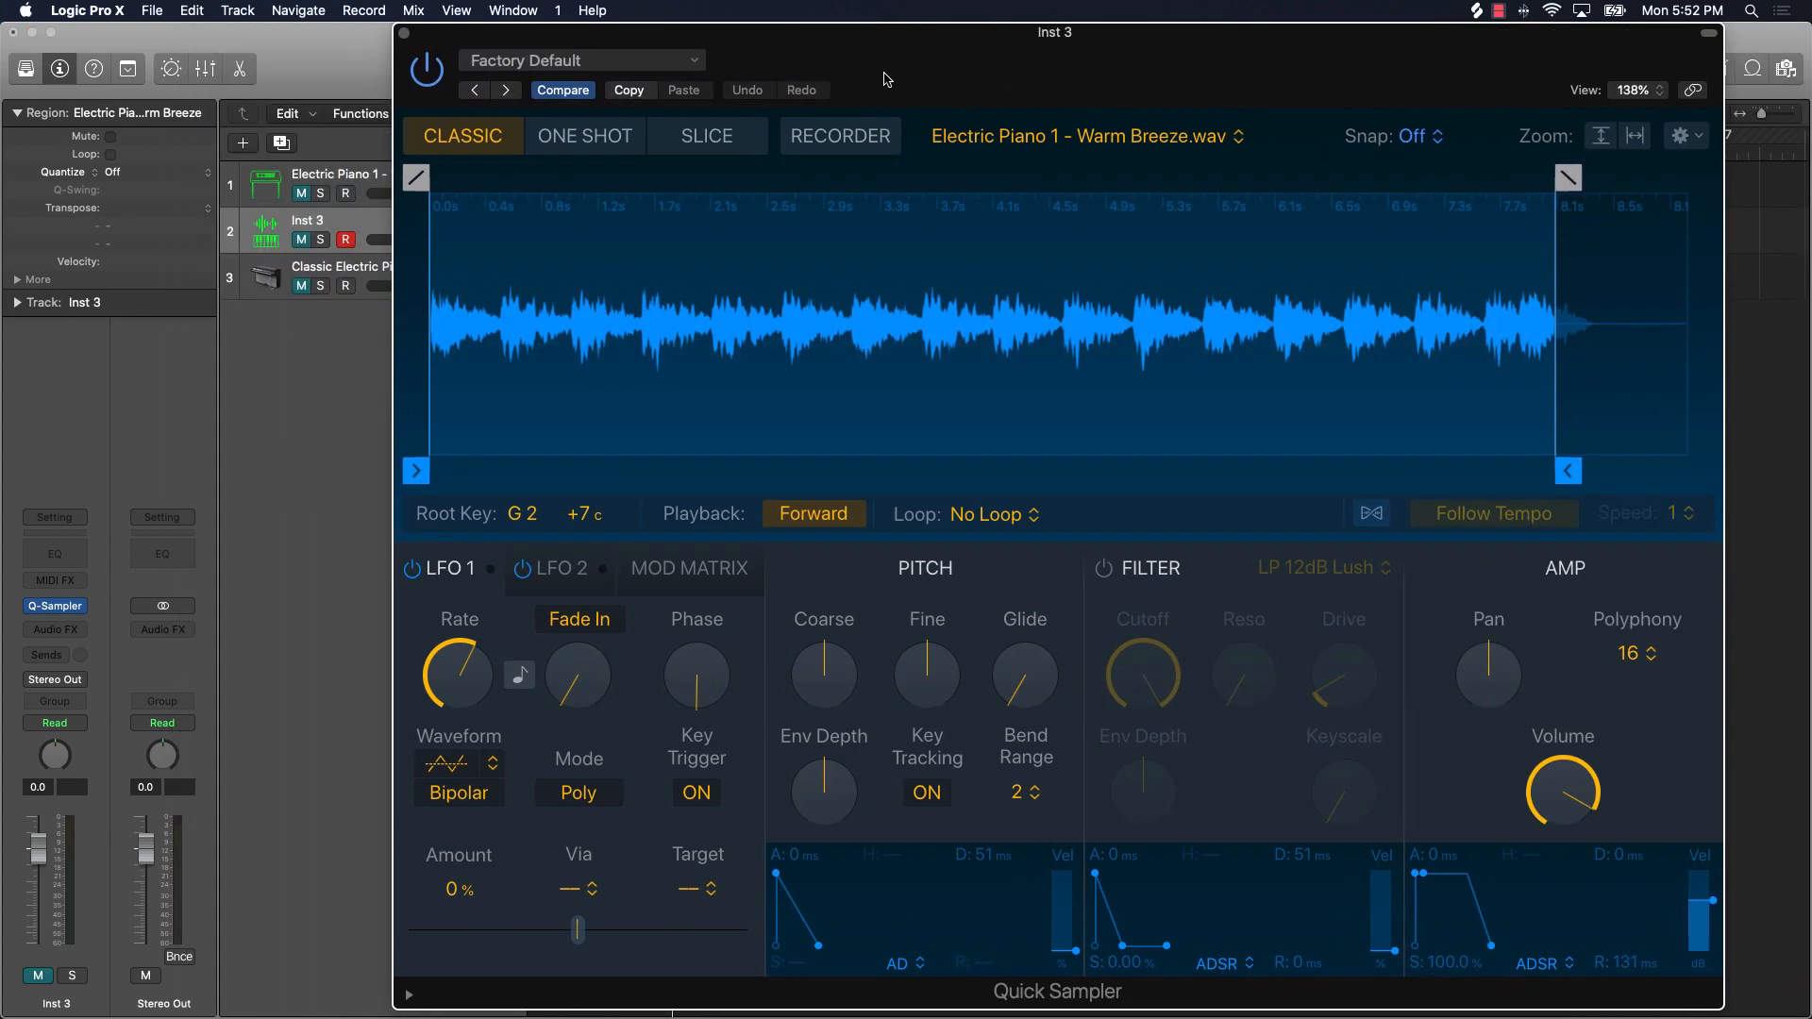
key("cmd+k")
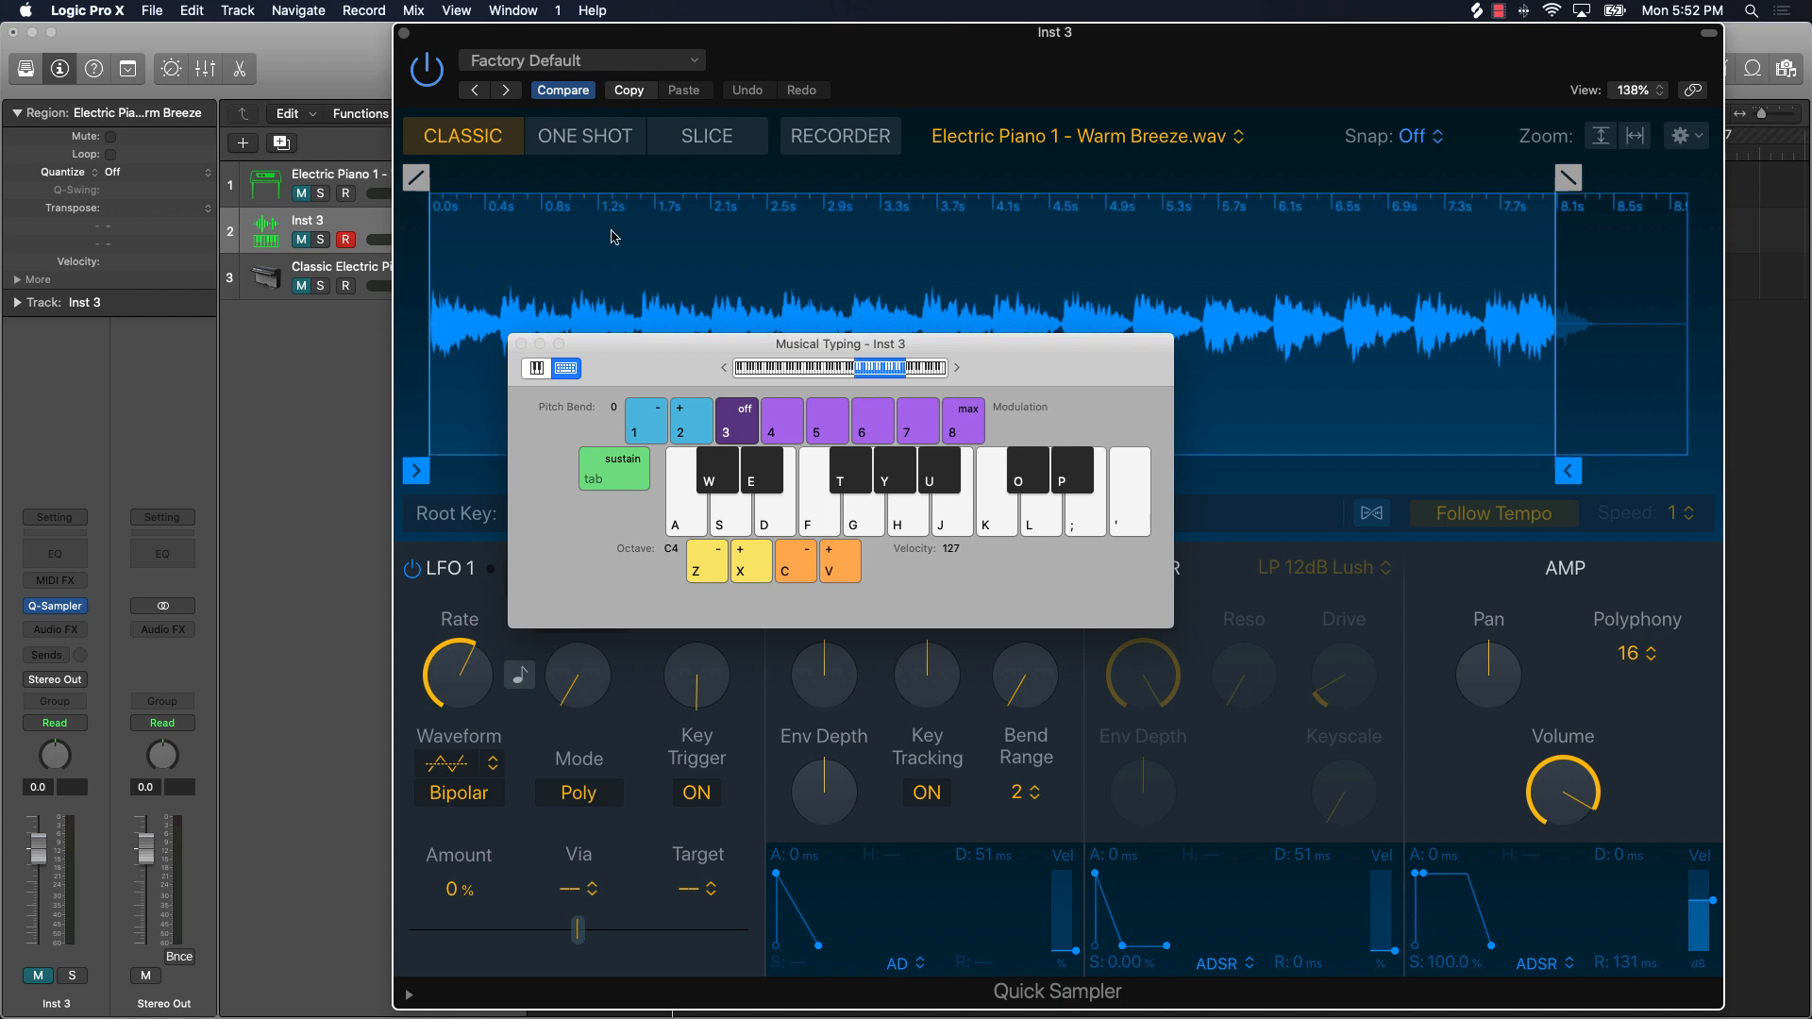
left_click_drag(990, 371, 1261, 525)
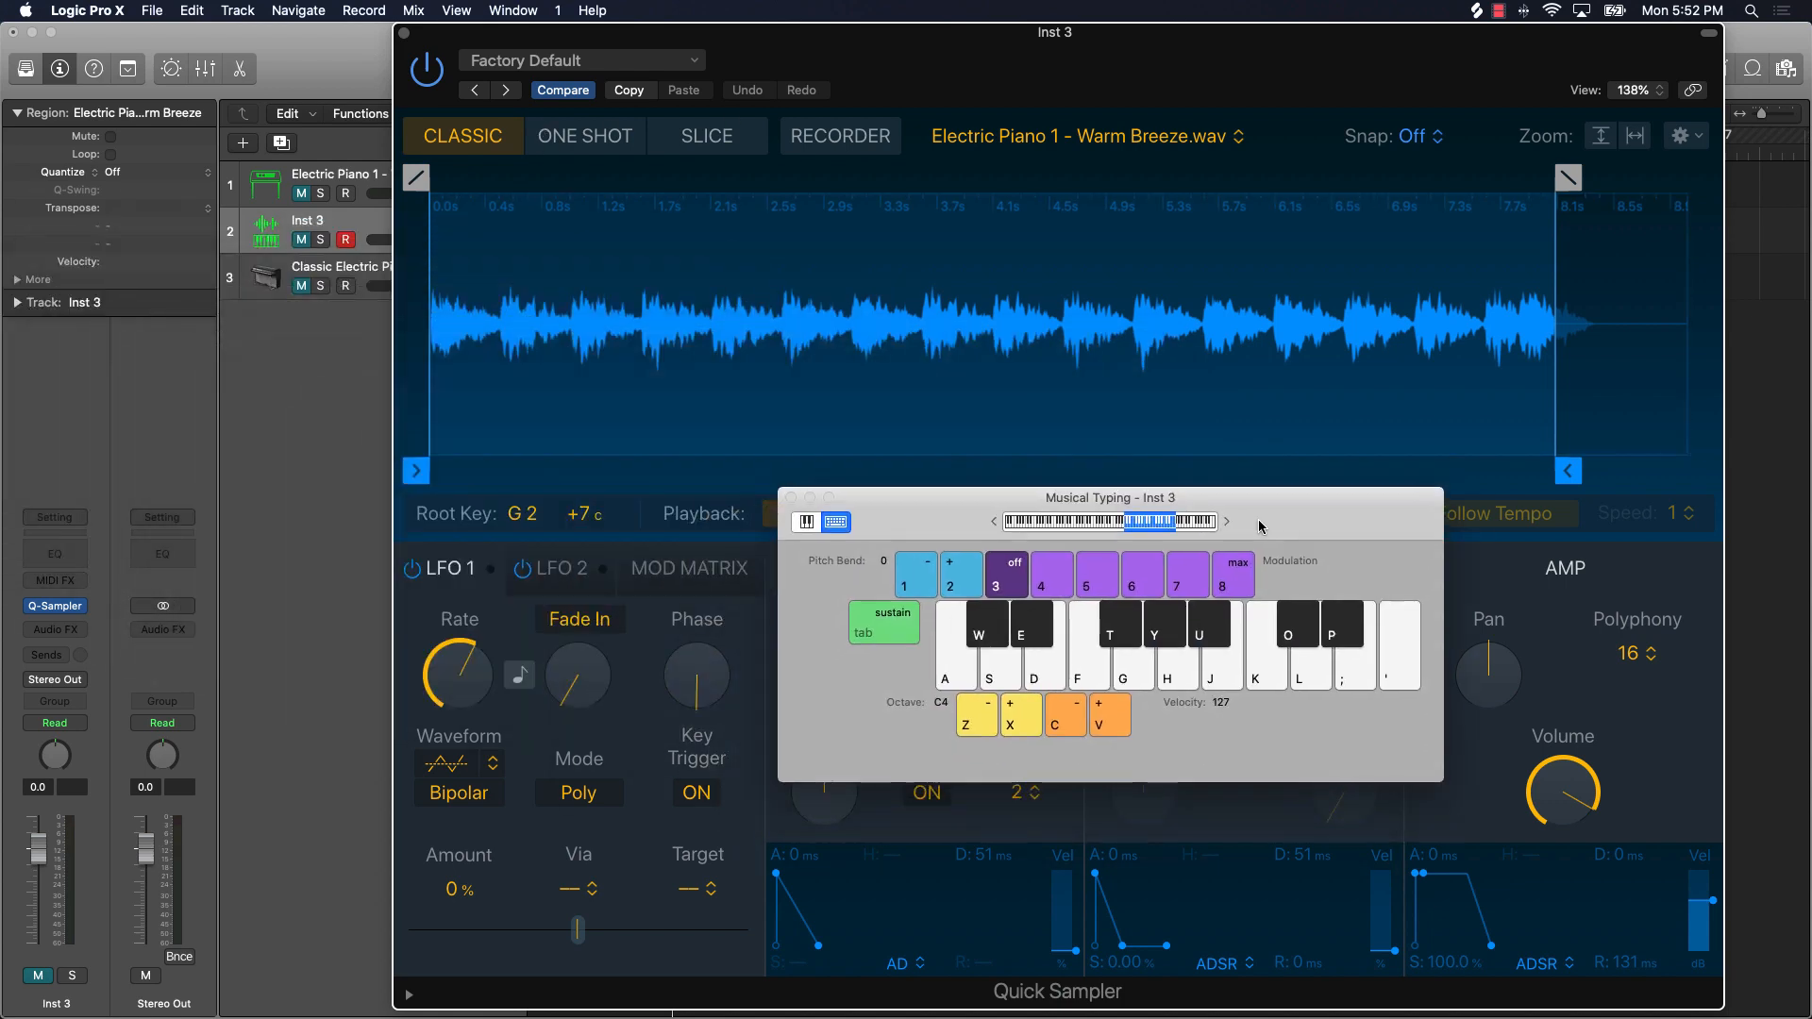
left_click(977, 658)
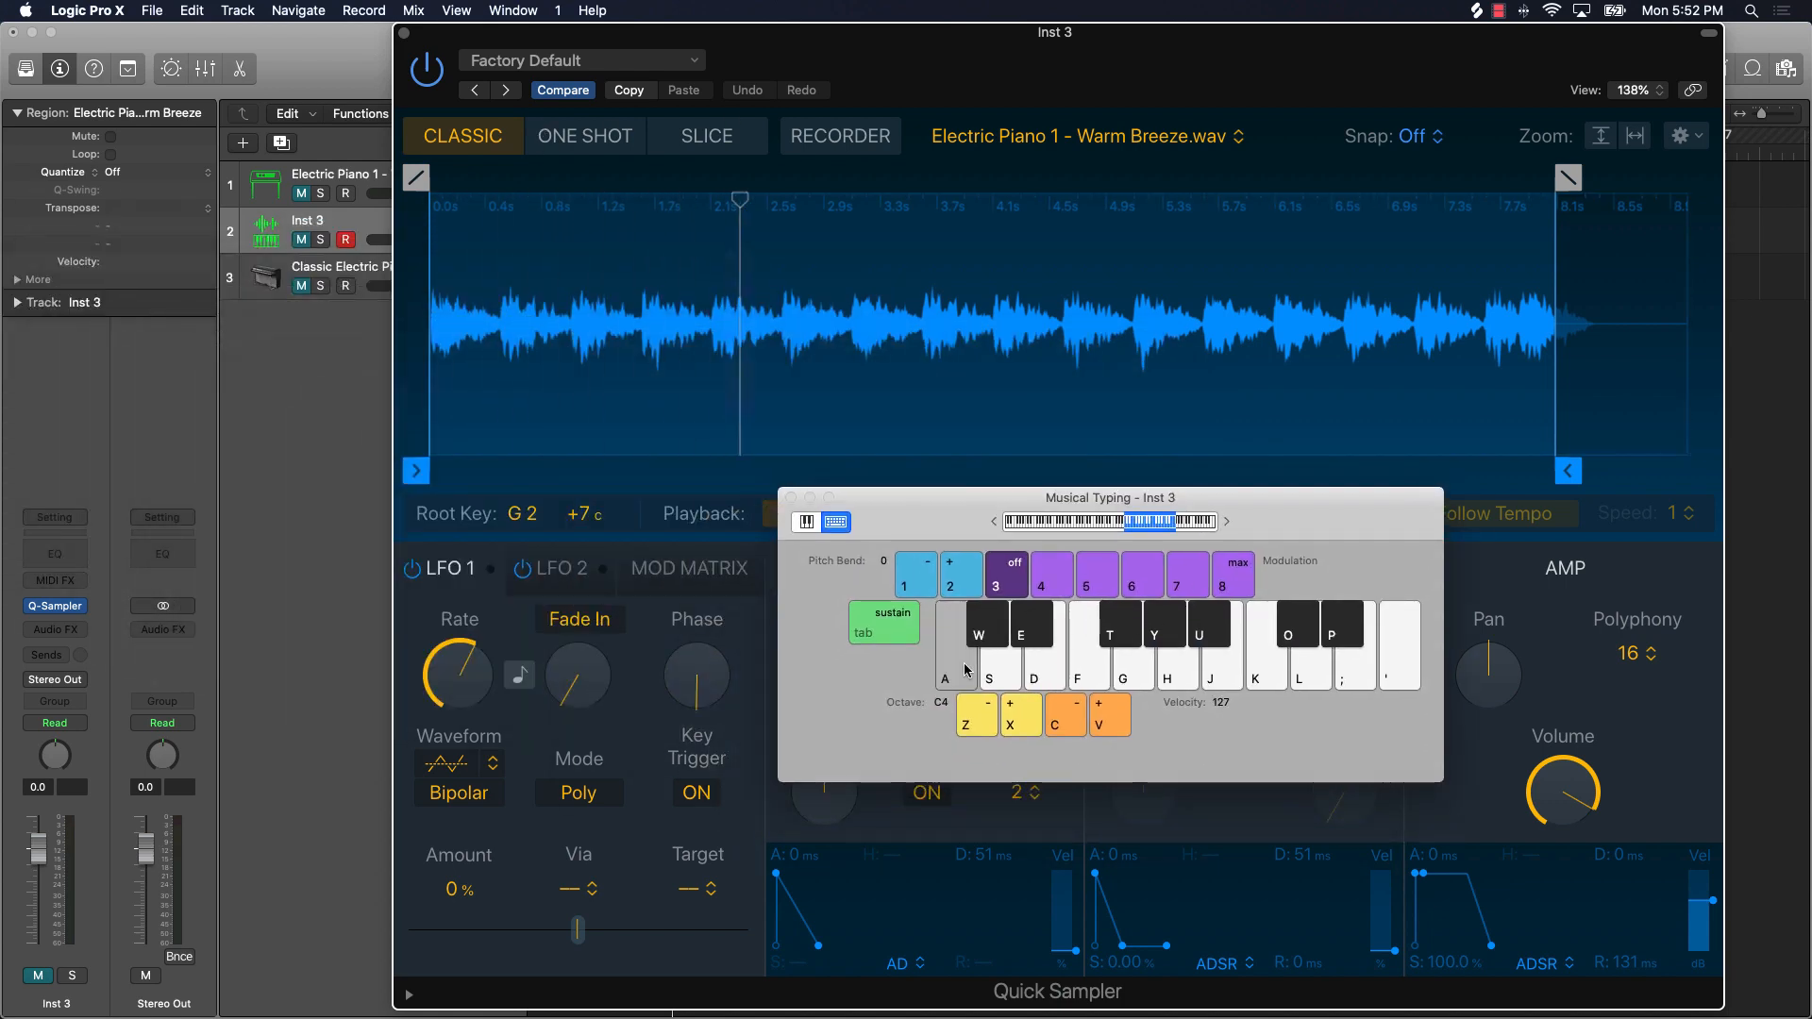
left_click(967, 670)
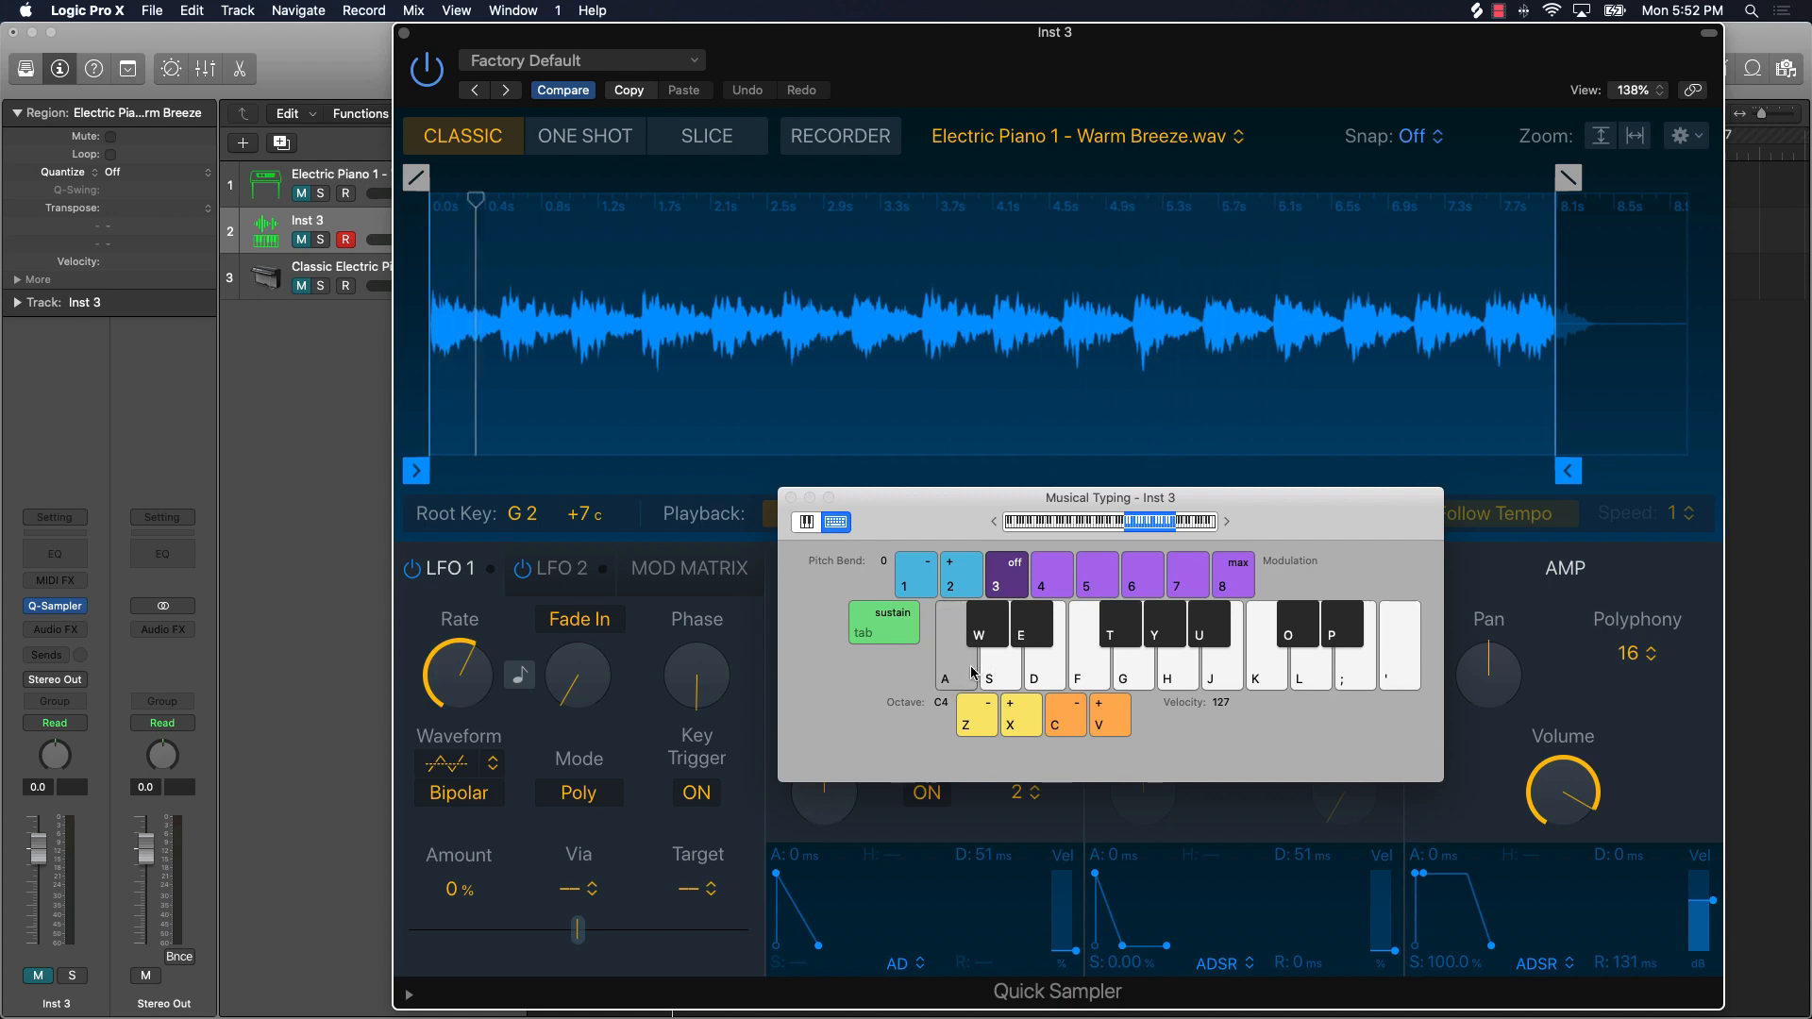
left_click(1000, 670)
left_click(1153, 666)
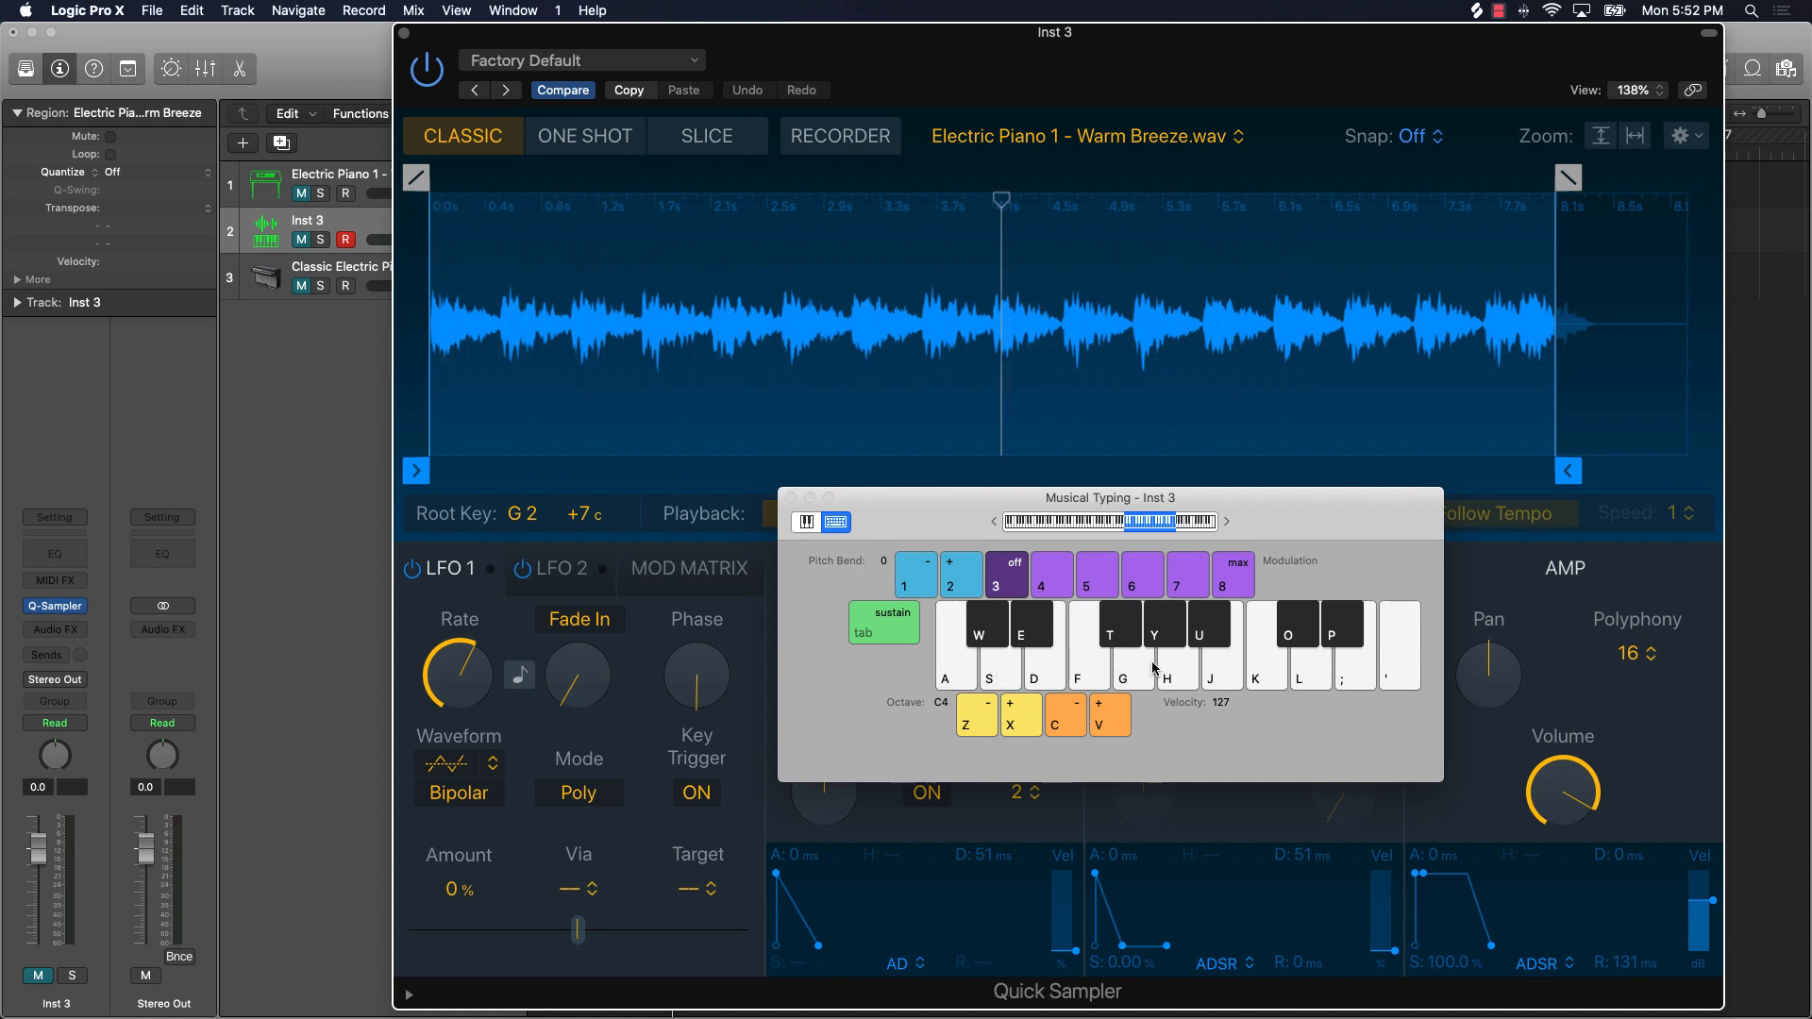
left_click(1219, 687)
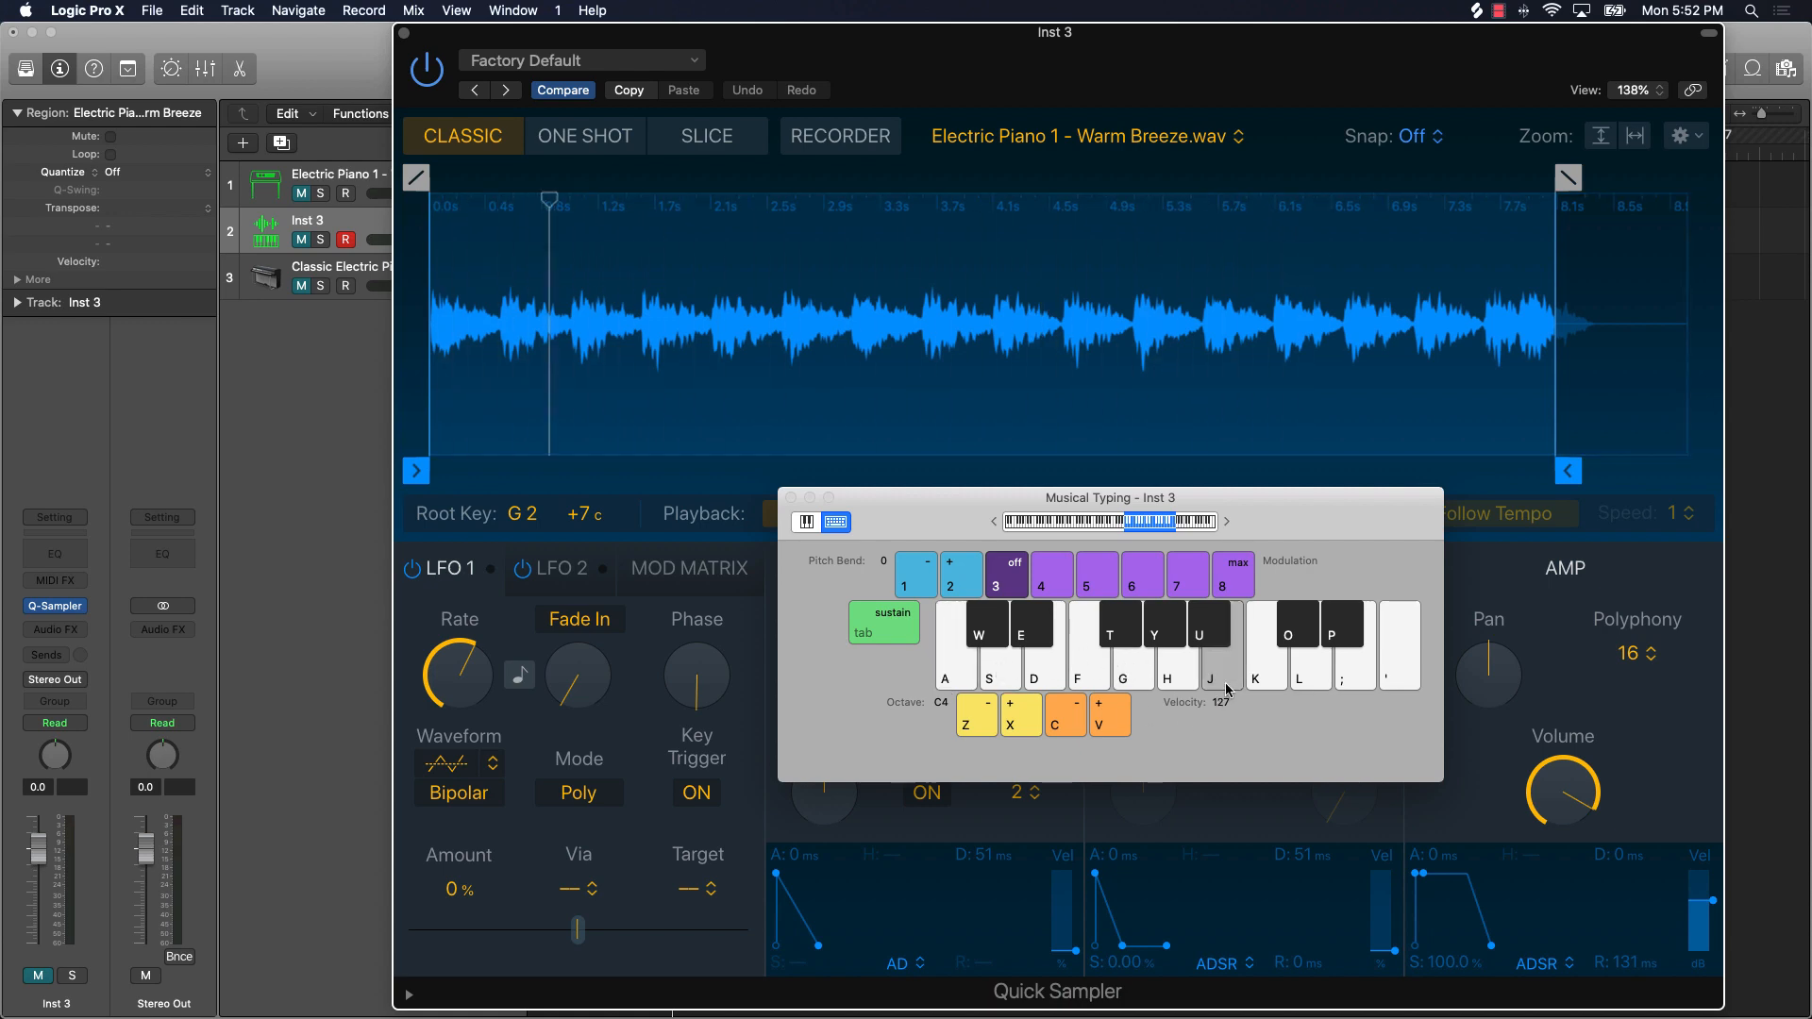
Step: Unmute the Inst 3 track, moving the Quick Sampler window out of the way and back
left_click_drag(1272, 71, 1438, 372)
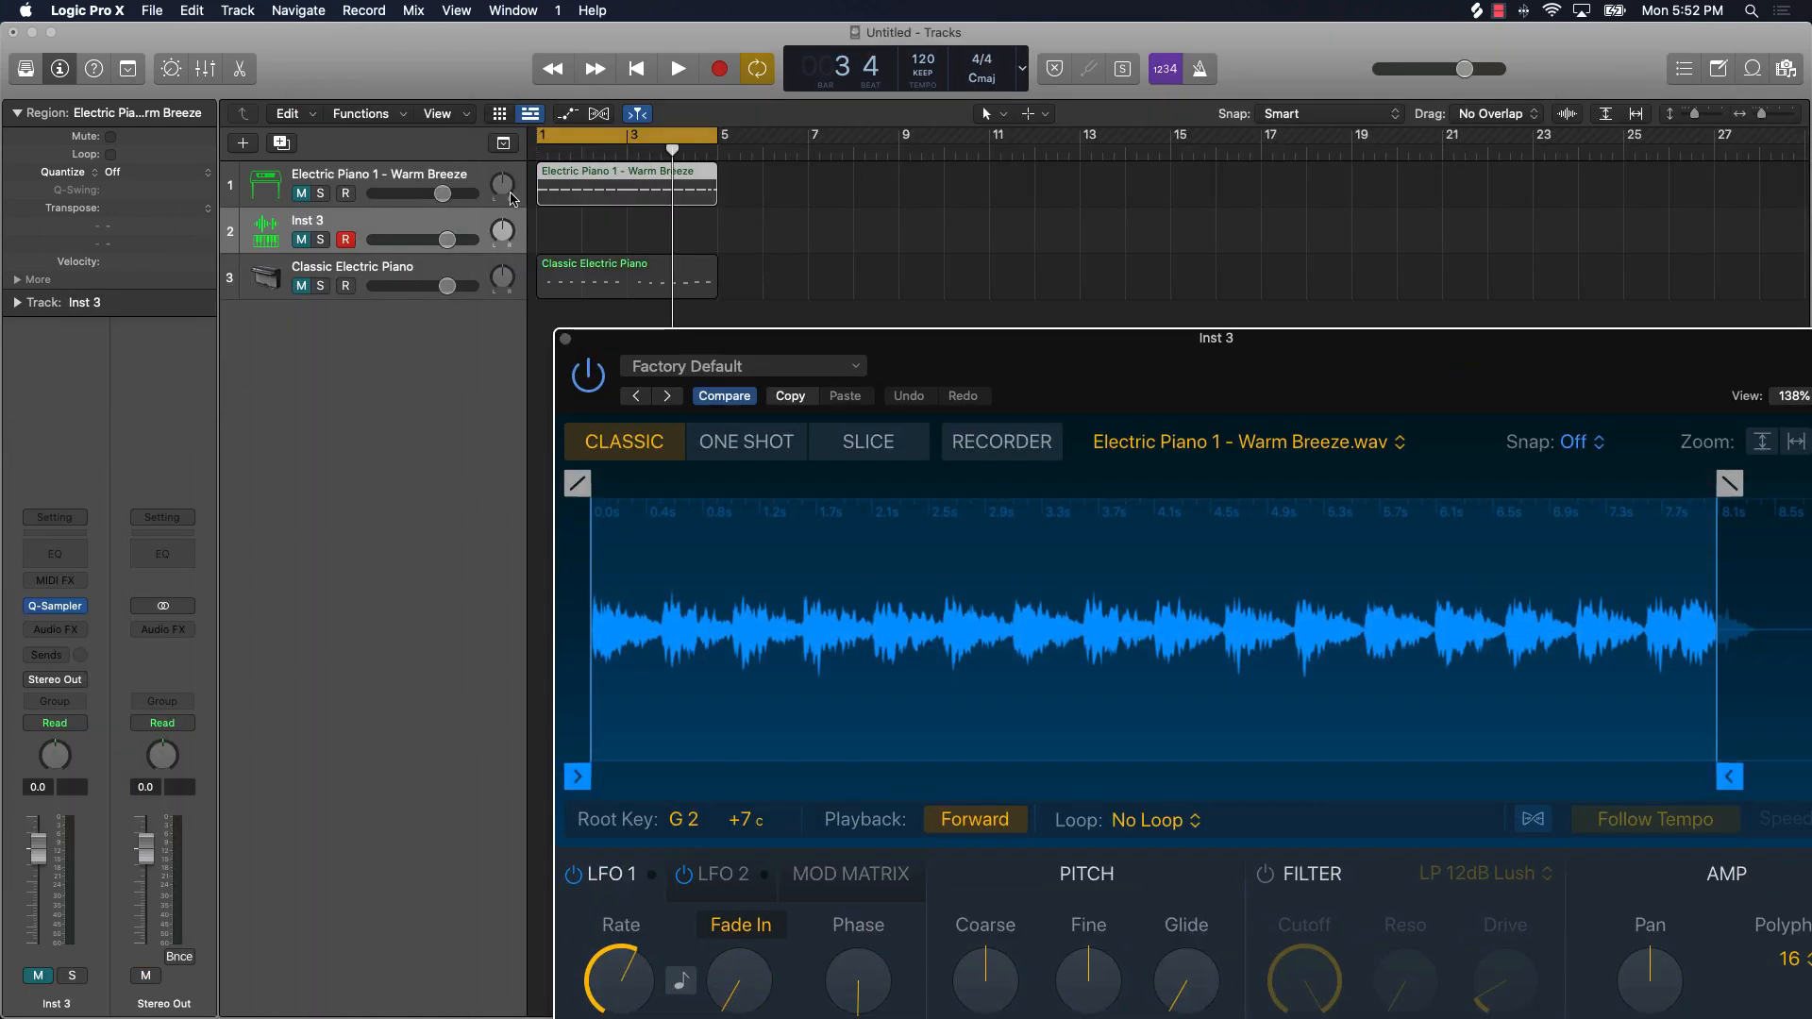
left_click(303, 242)
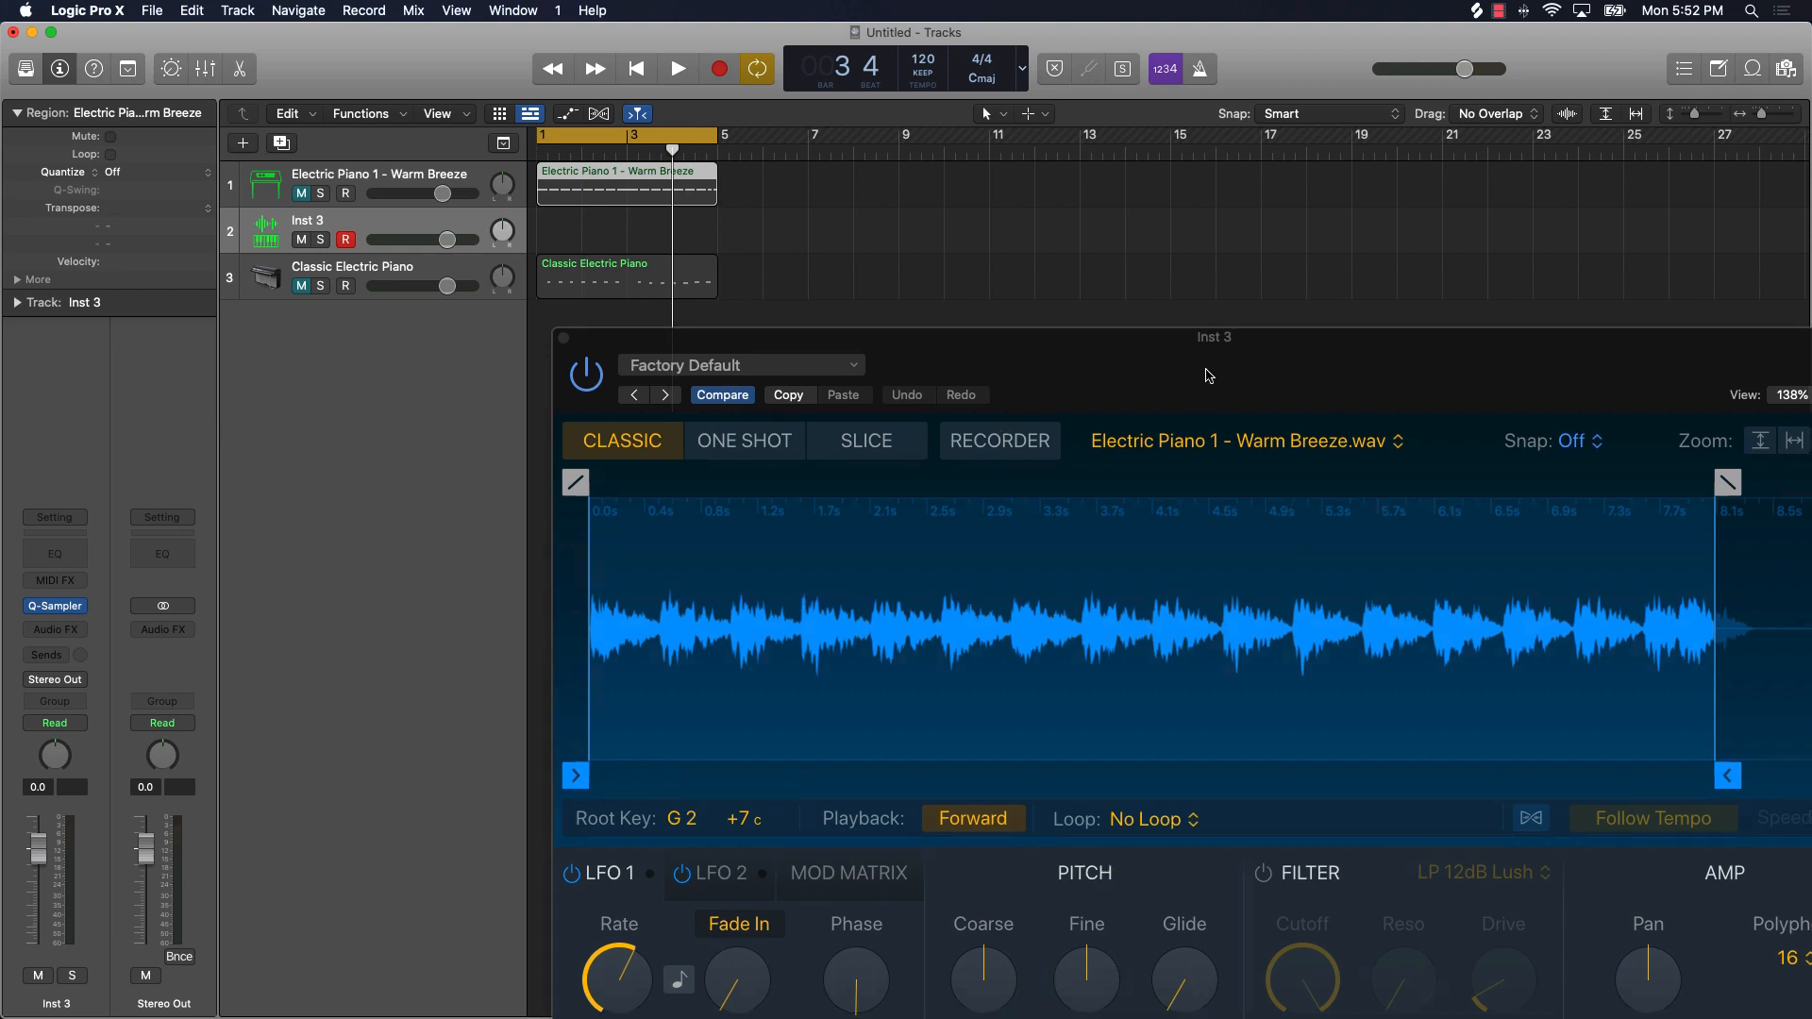
left_click_drag(1285, 358, 807, 51)
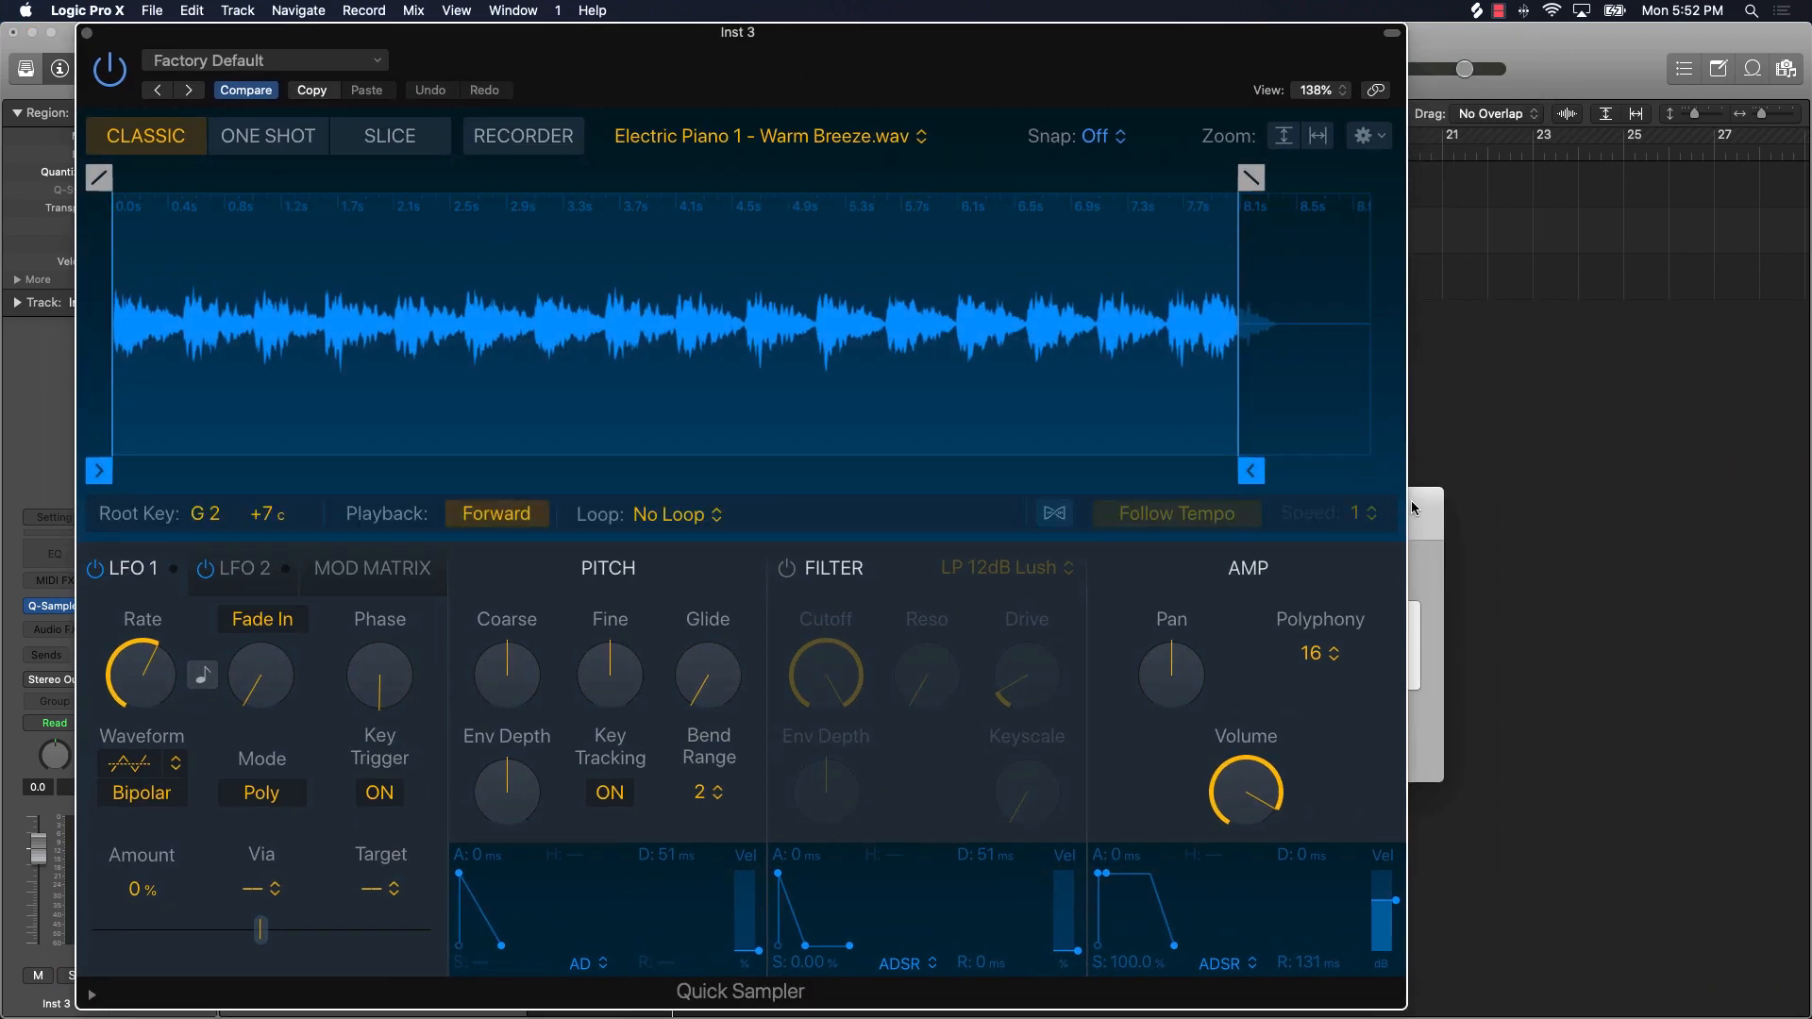
Step: Show the Musical Typing keyboard, play its lowest note at octave C4 to hear the sample, and move the keyboard aside
key("super+k")
left_click(1090, 571)
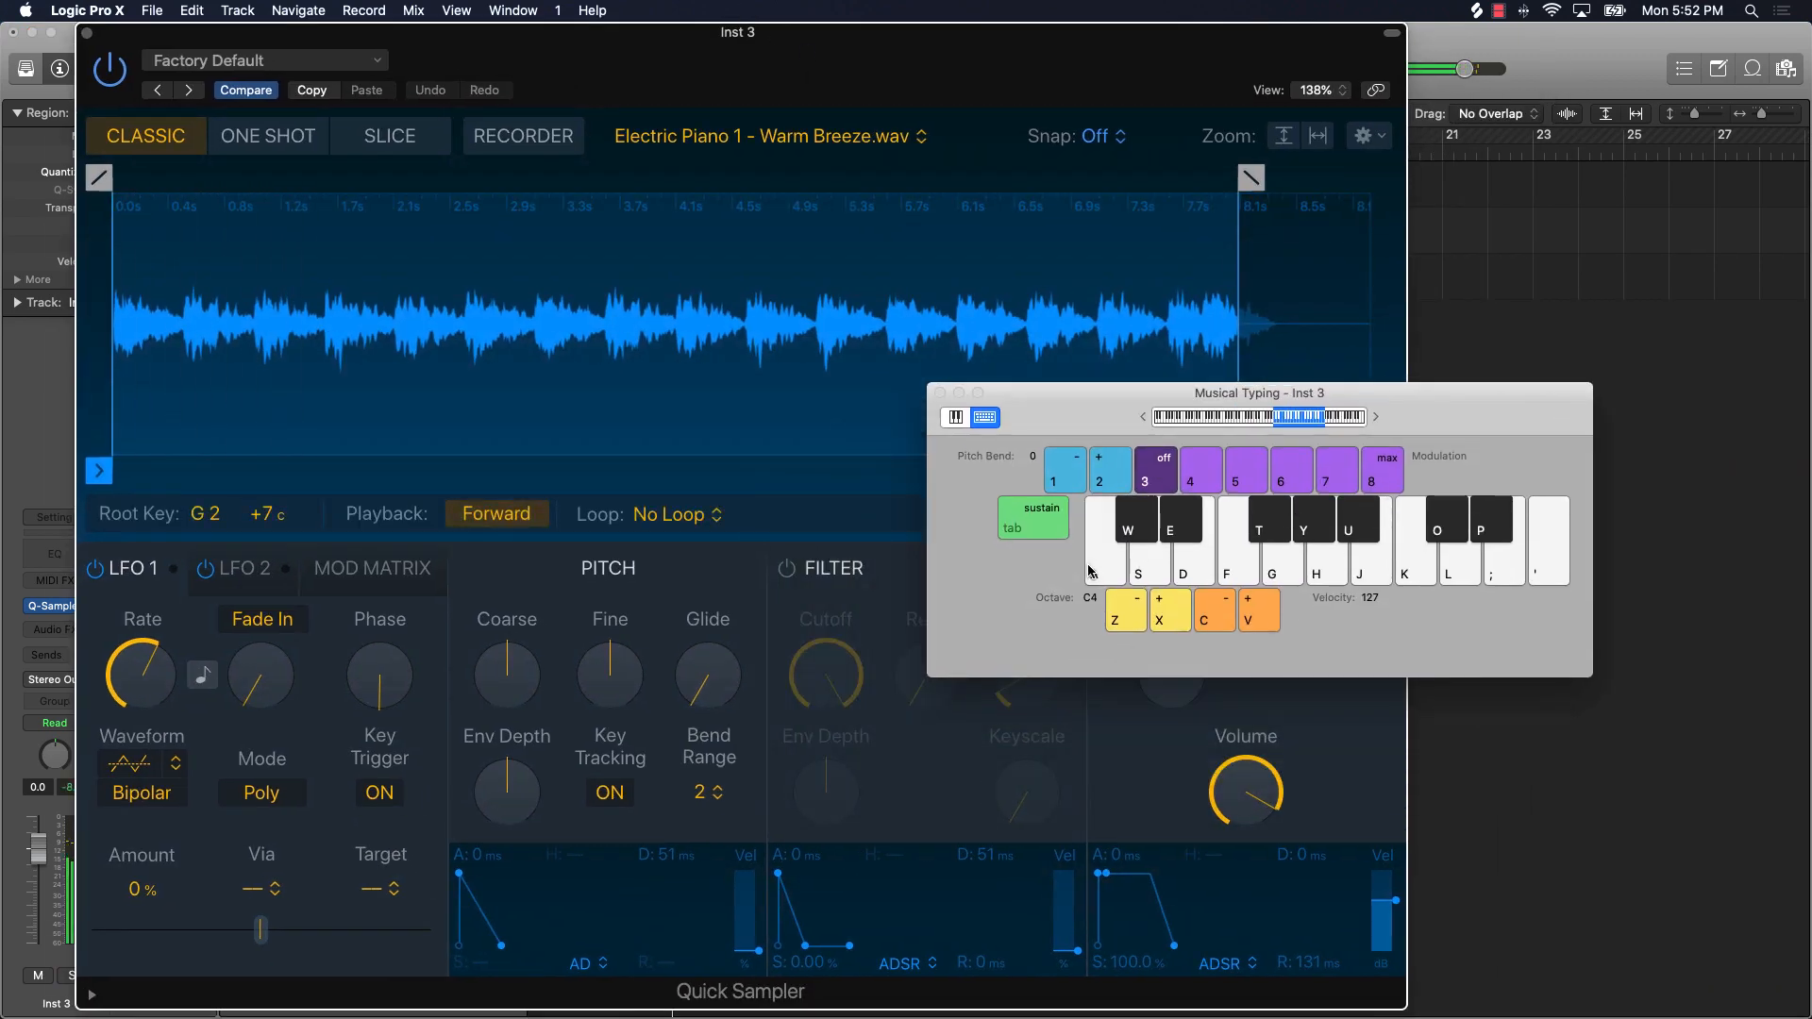
left_click(1090, 571)
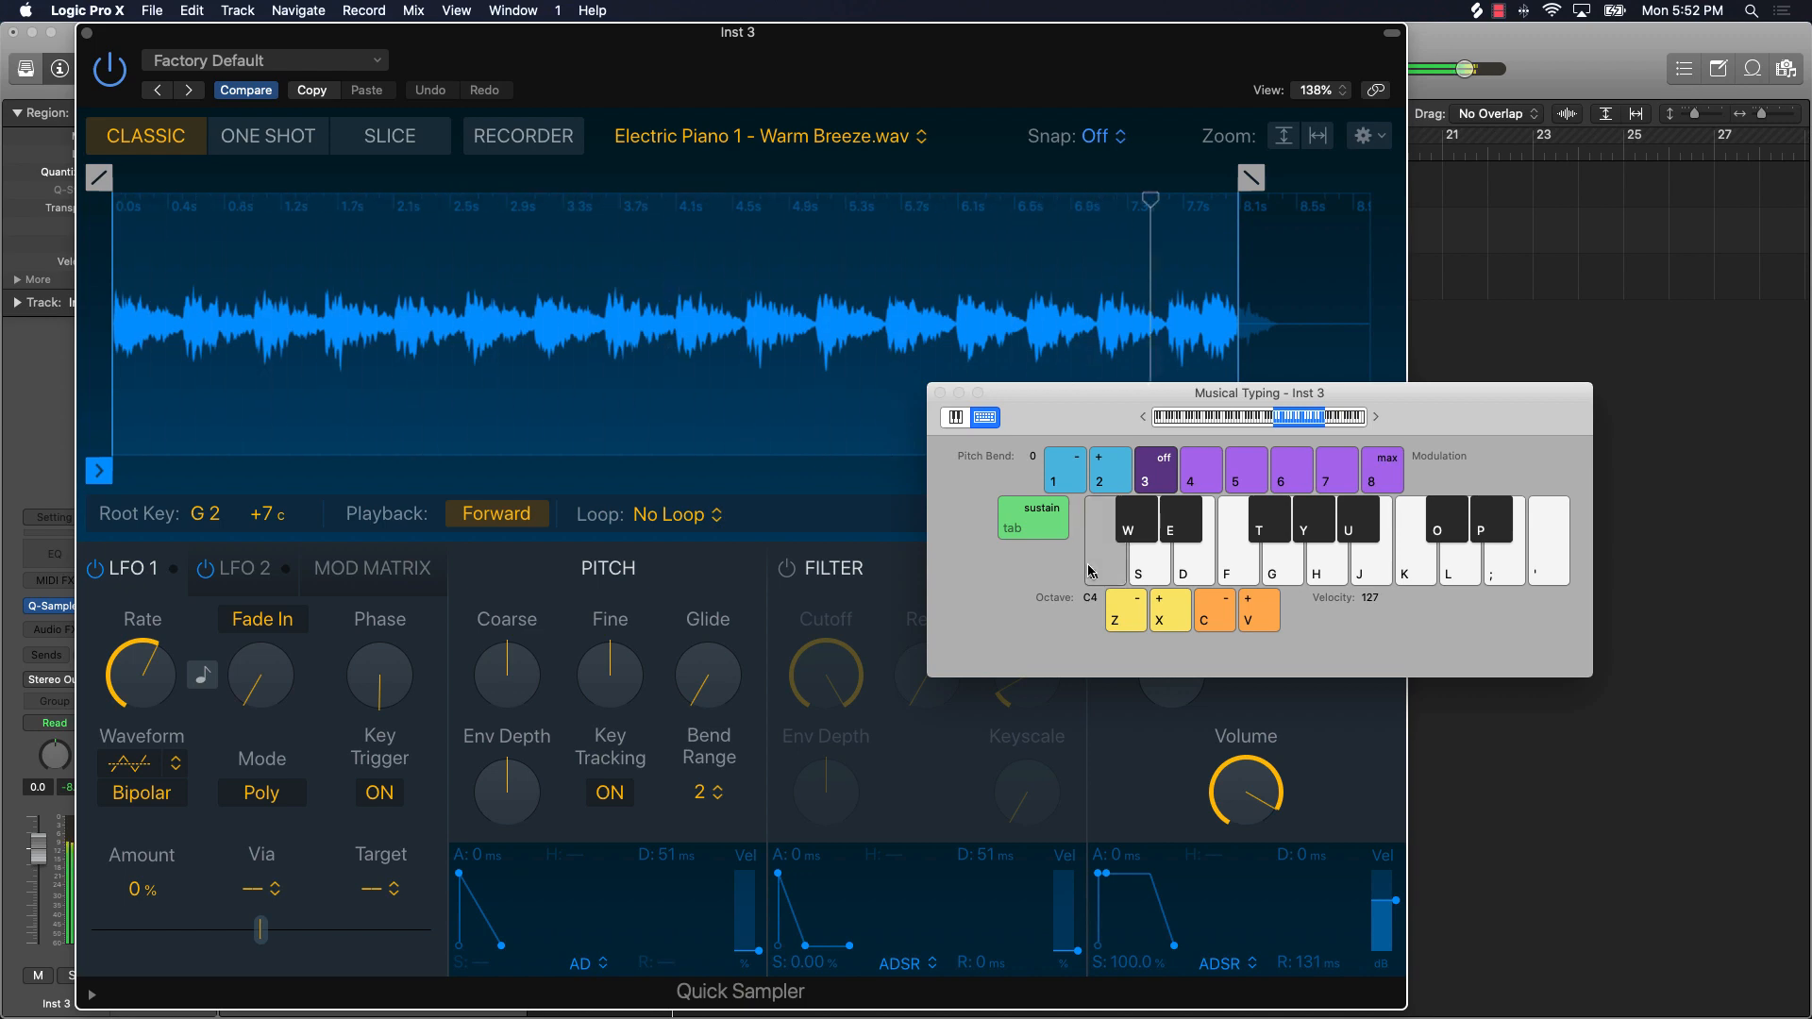
left_click_drag(1065, 418, 1352, 174)
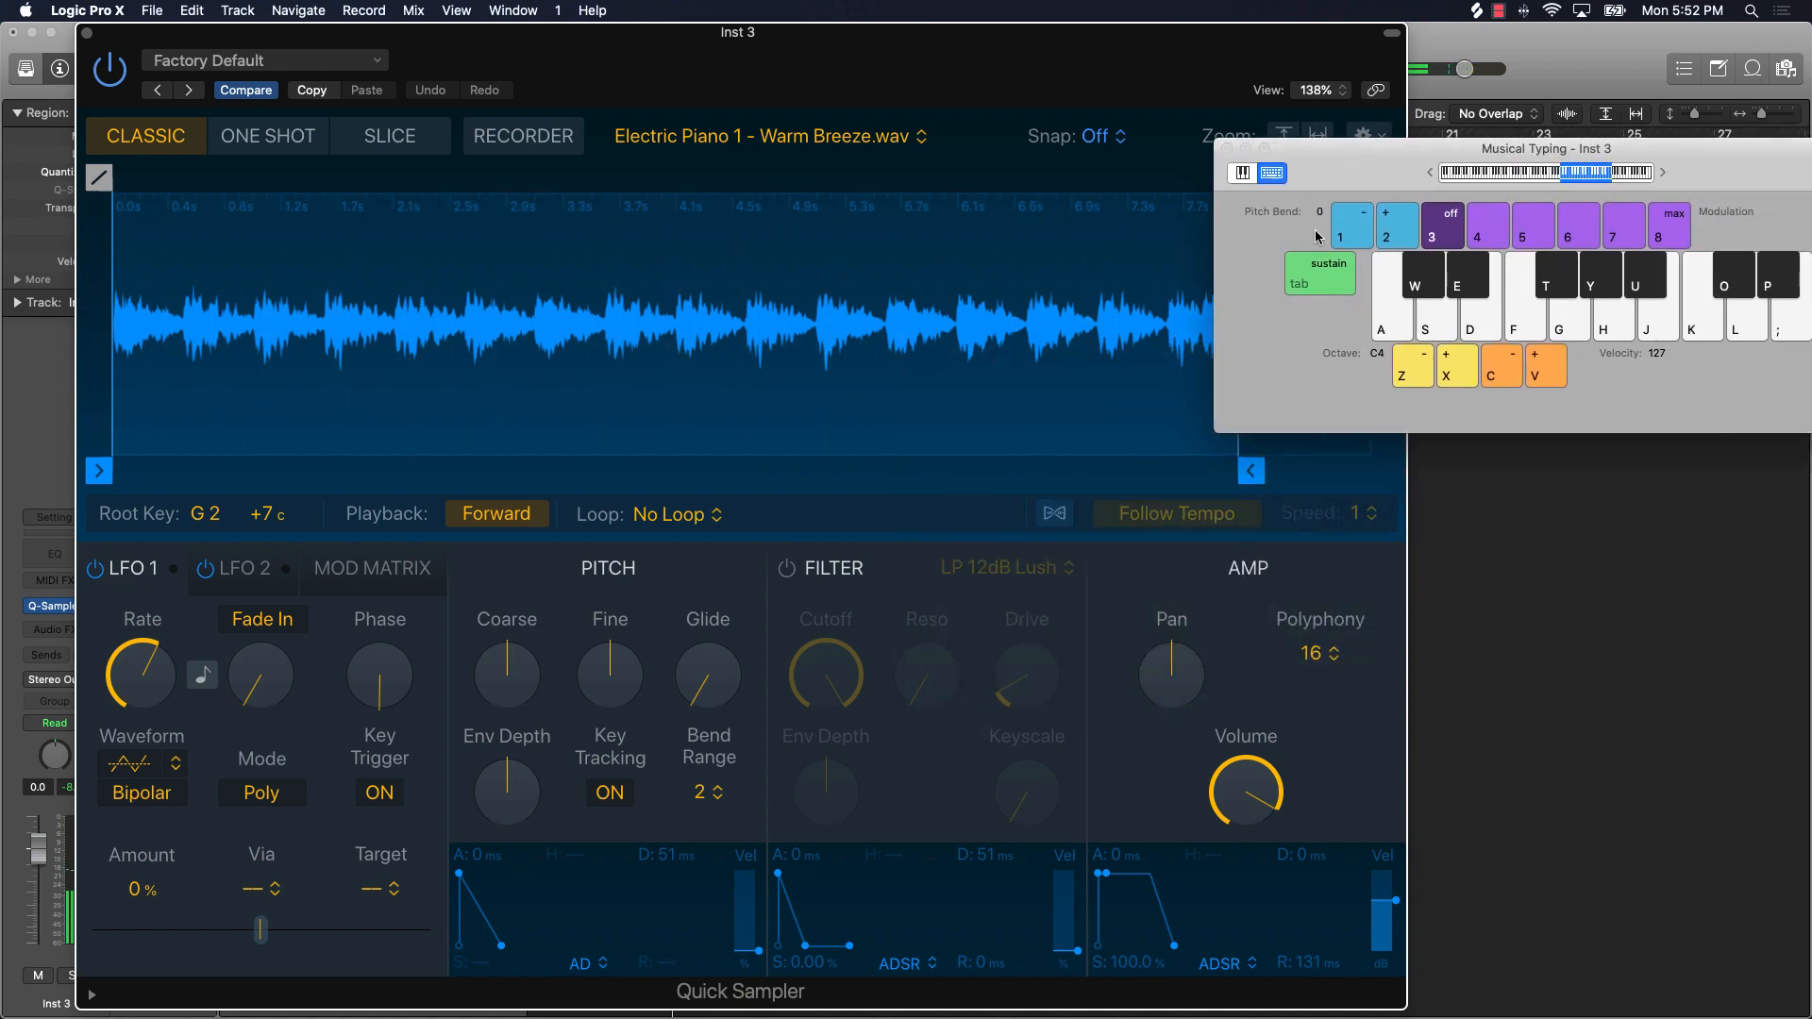
Step: Switch Quick Sampler to Slice mode with the transient sensitivity set to 100
left_click(925, 525)
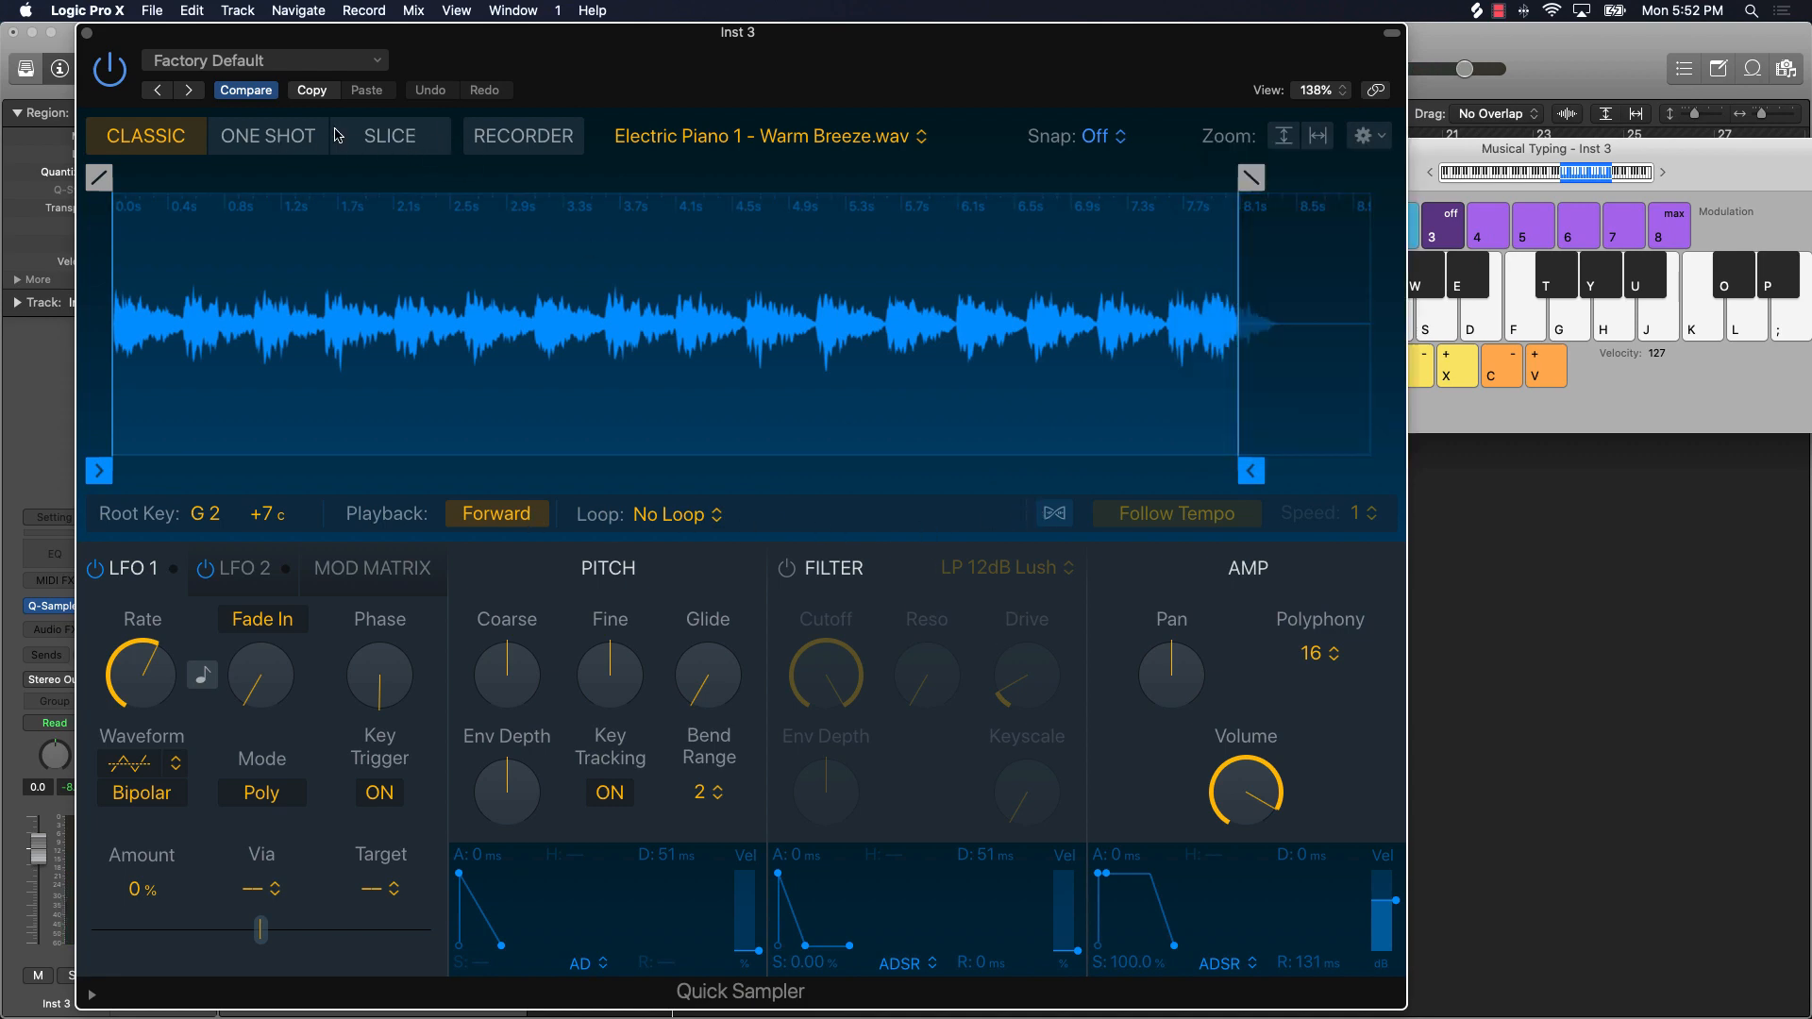
left_click(384, 142)
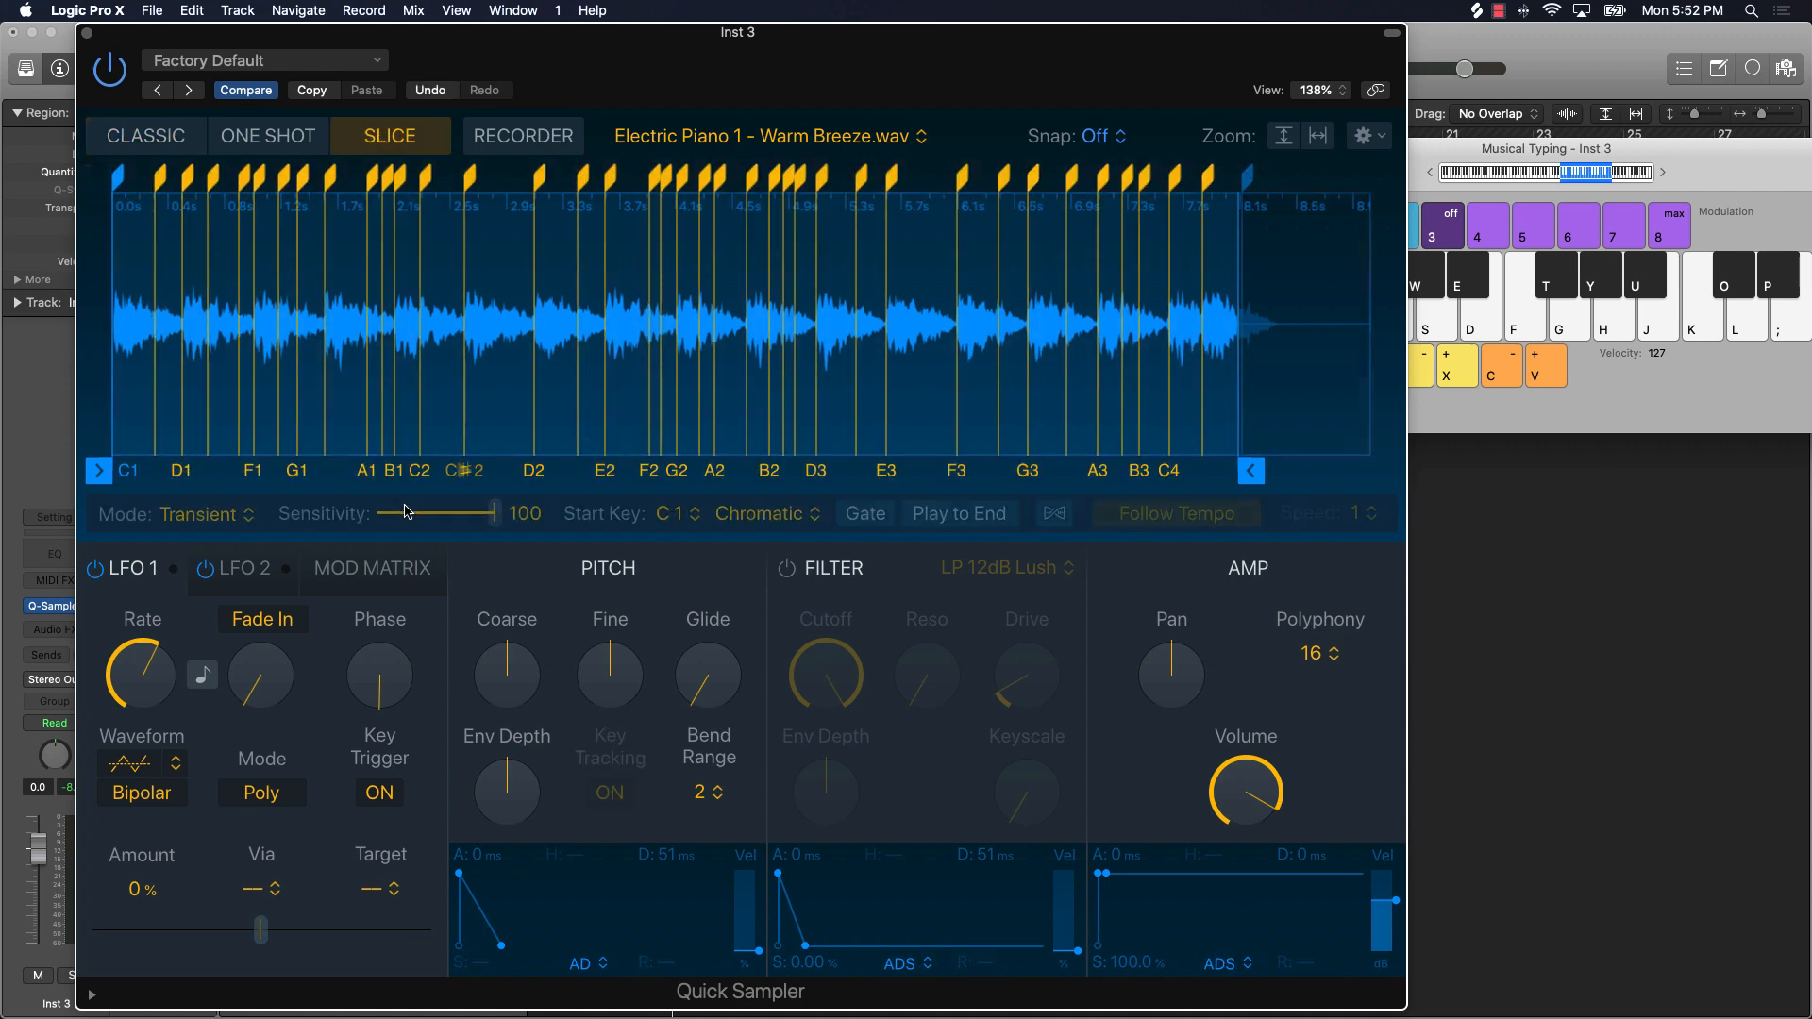
mouse_move(503, 523)
left_mouse_down()
mouse_move(437, 524)
mouse_move(535, 508)
left_mouse_up()
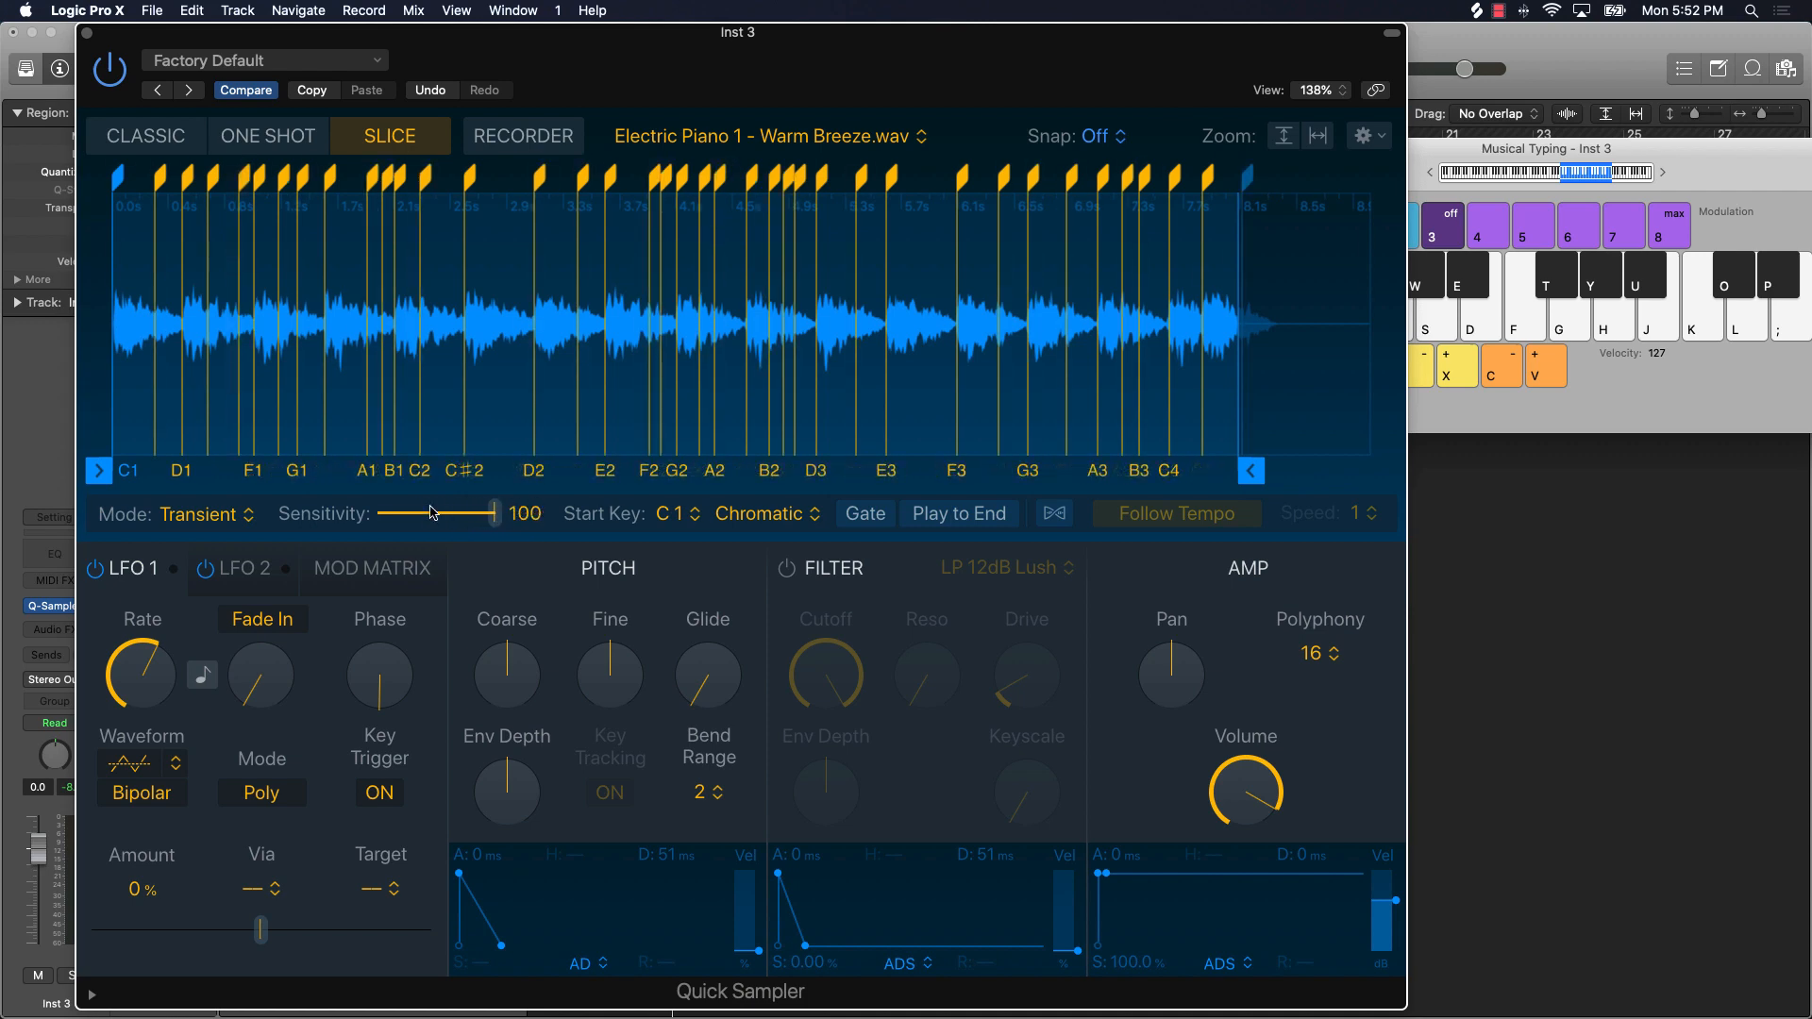
Step: Bring the Musical Typing keyboard over Quick Sampler, lower its octave to C2, and play several notes to try the slices
left_click_drag(1655, 151, 1133, 110)
key("w")
key("t")
key("u")
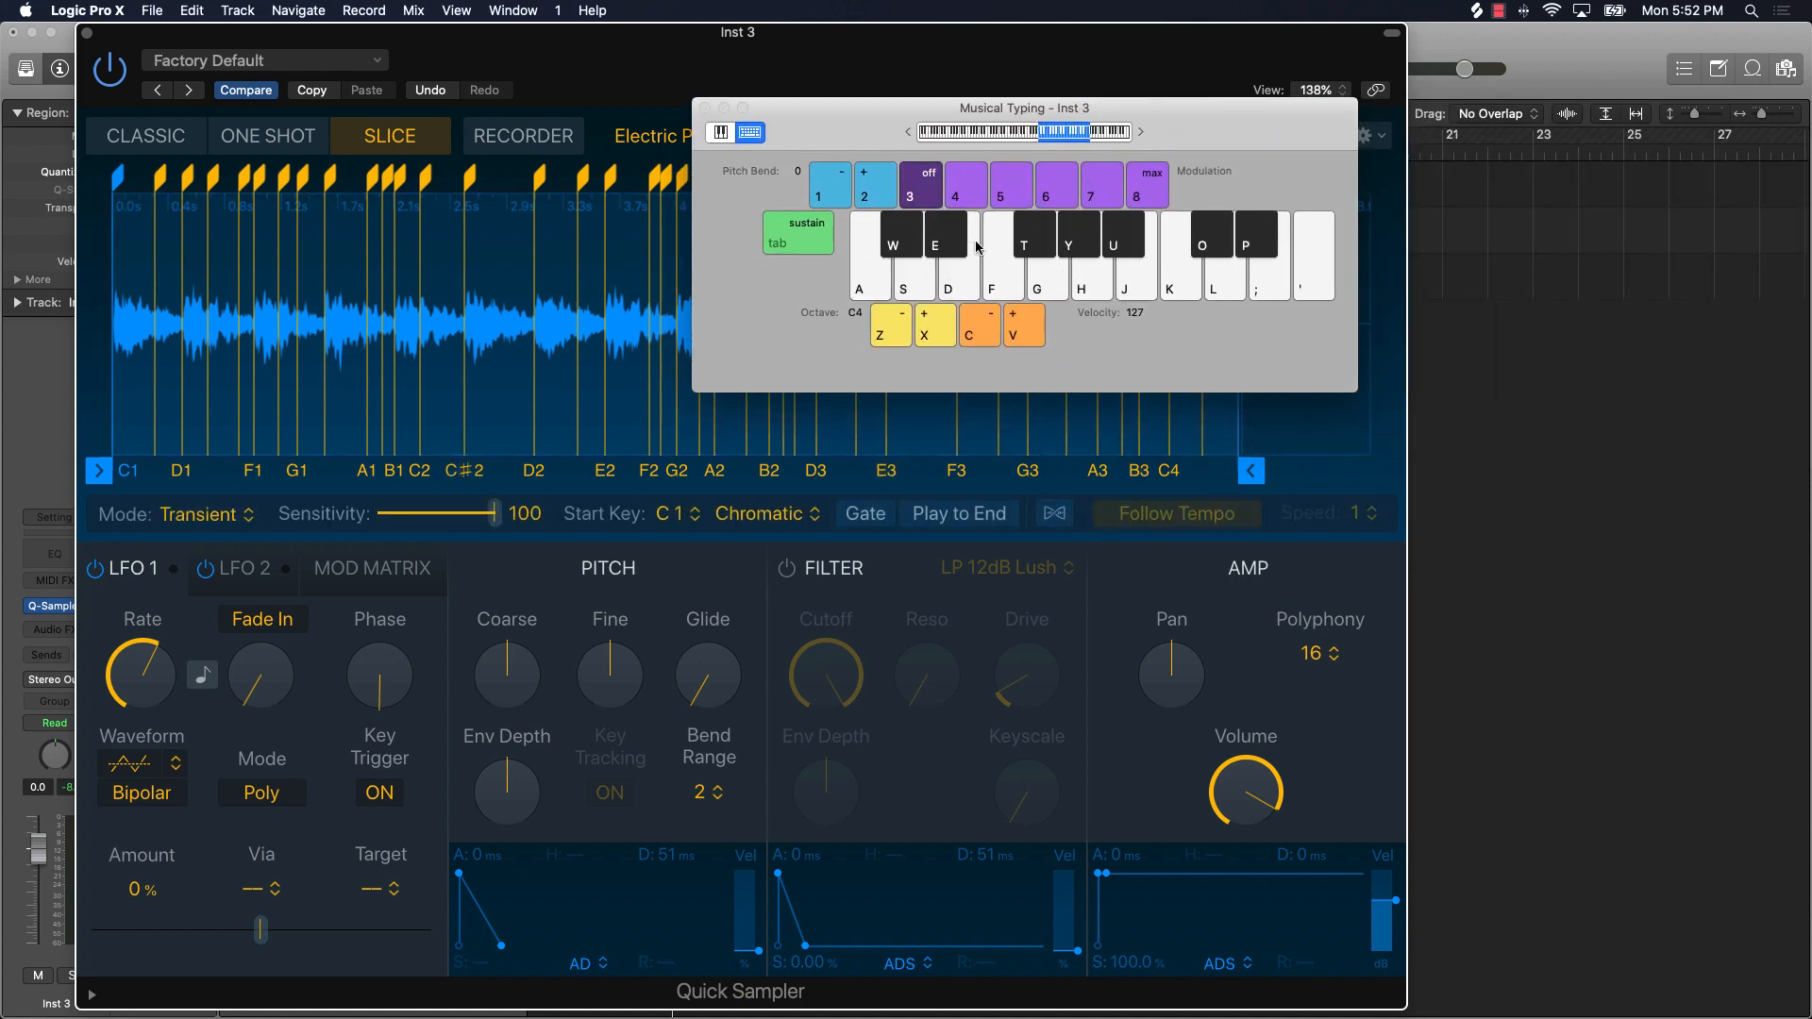
left_click(929, 332)
left_click(894, 314)
left_click(893, 314)
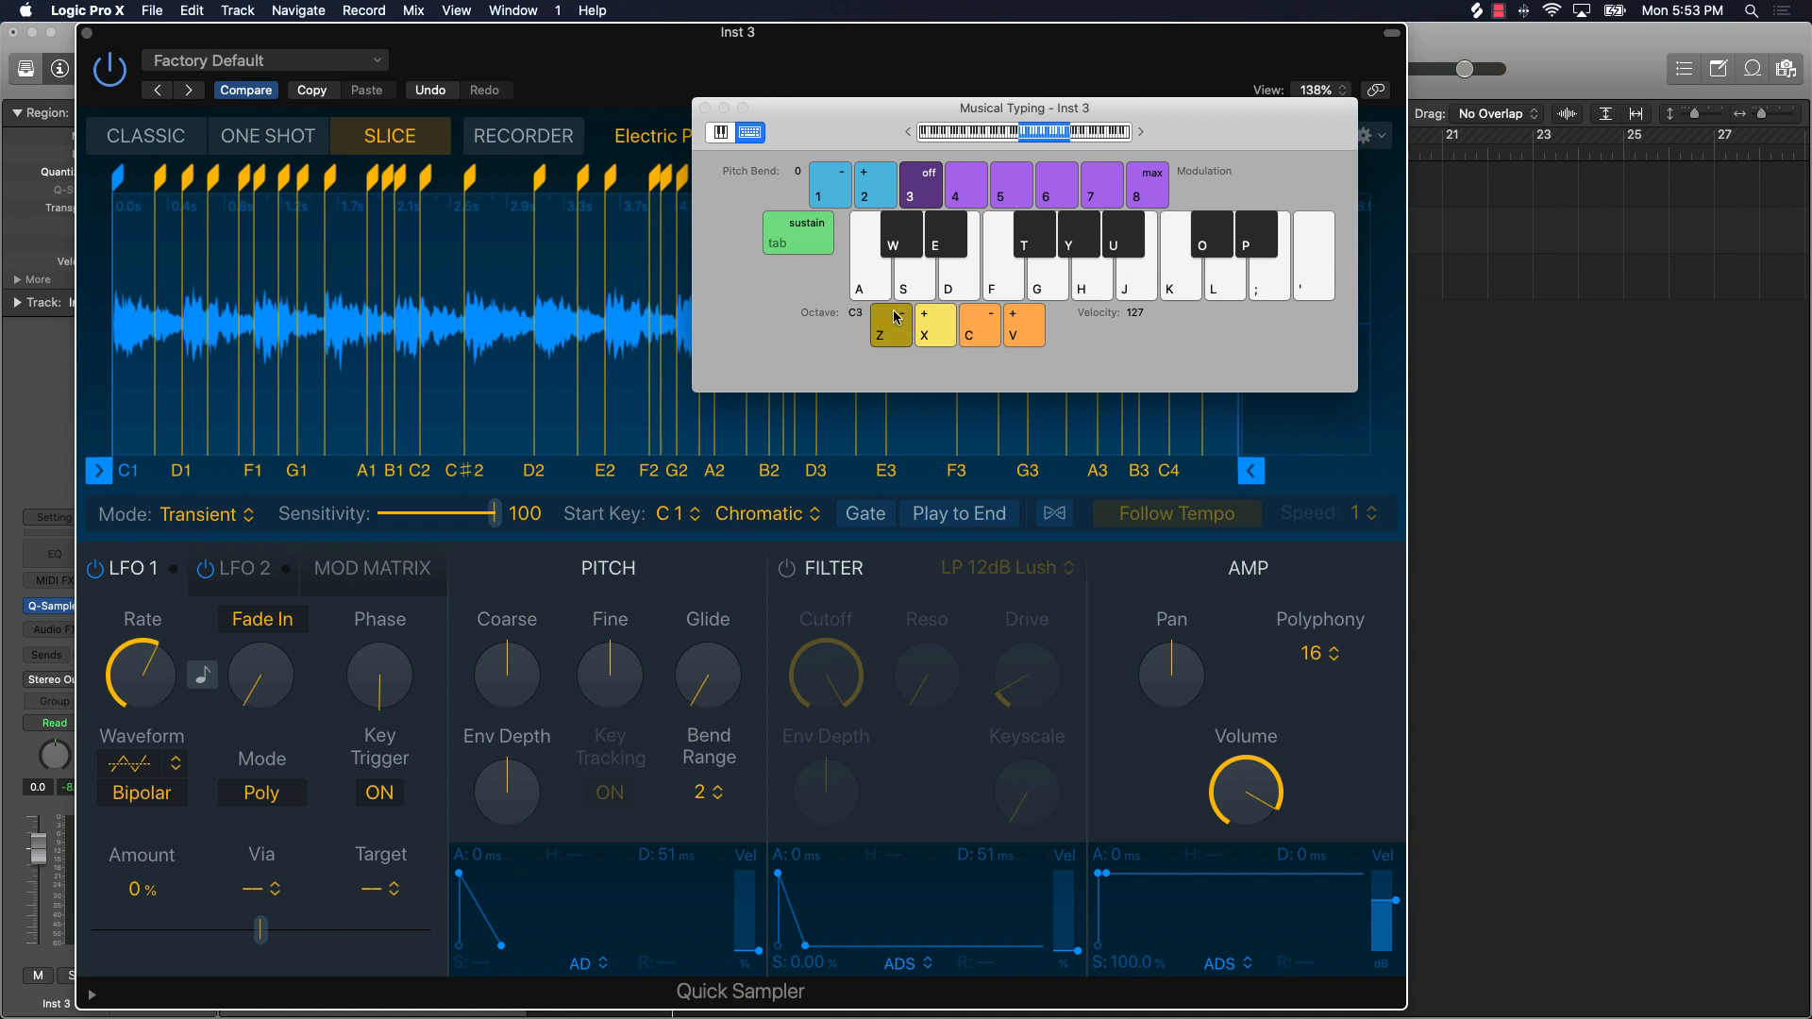
left_click(894, 315)
left_click(915, 278)
left_click(970, 275)
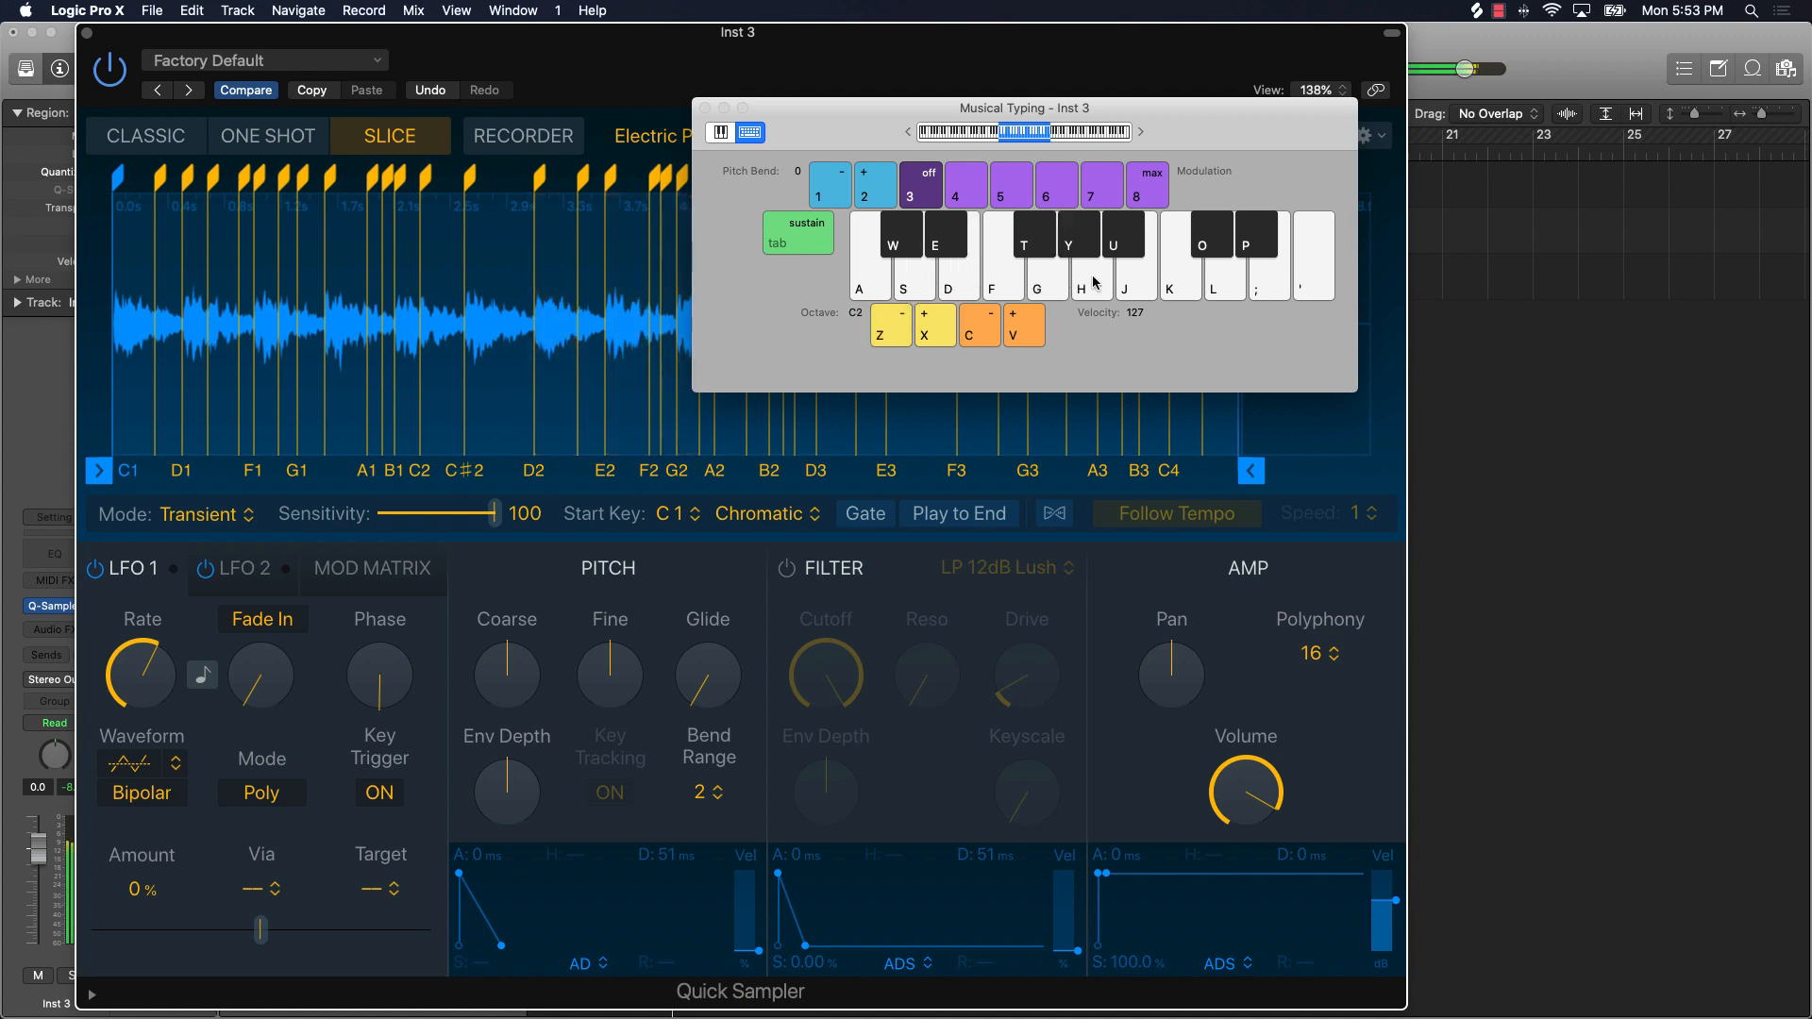
key("l")
key("j")
key("f")
Step: Move the Musical Typing keyboard below the waveform and play several black and white keys to trigger different slices
left_click_drag(1024, 111, 1064, 518)
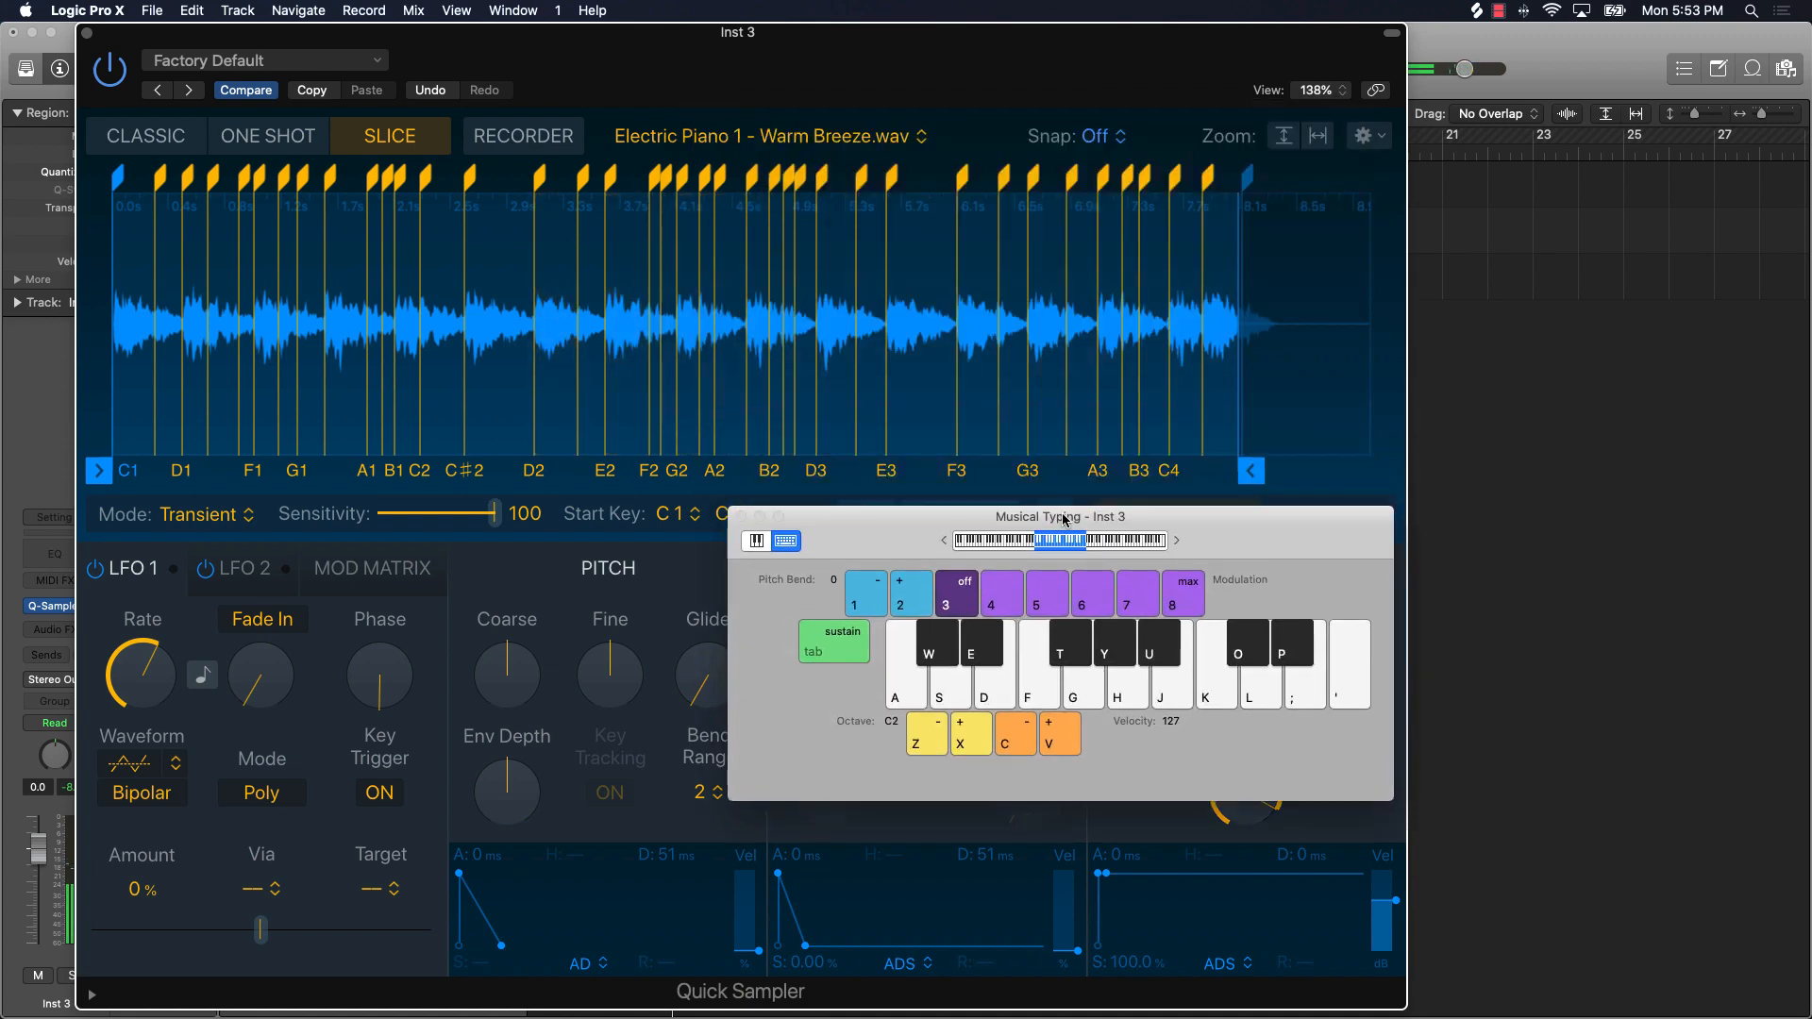
left_click(977, 655)
left_click(948, 689)
left_click(944, 663)
left_click(1168, 687)
left_click(1118, 666)
left_click(1060, 661)
left_click(986, 689)
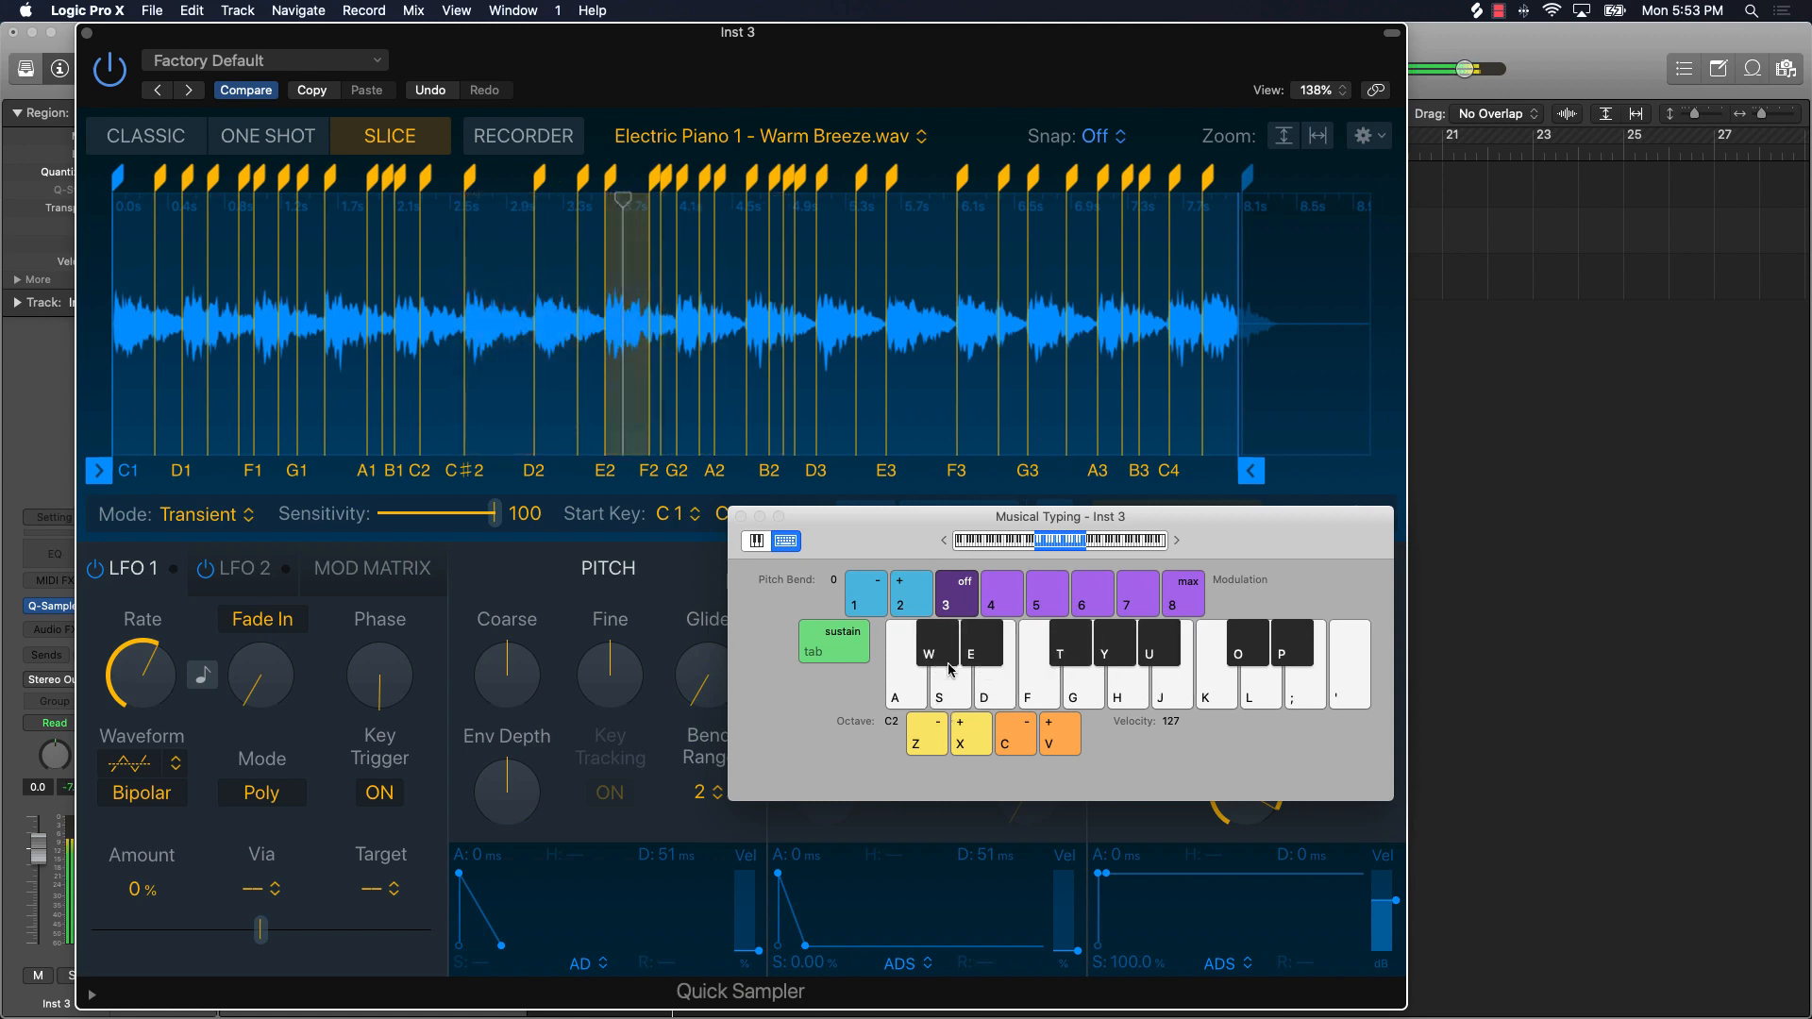
Step: Set the slice sensitivity to 58 and test the slices with the Musical Typing octave lowered to C1
left_click_drag(500, 525, 456, 518)
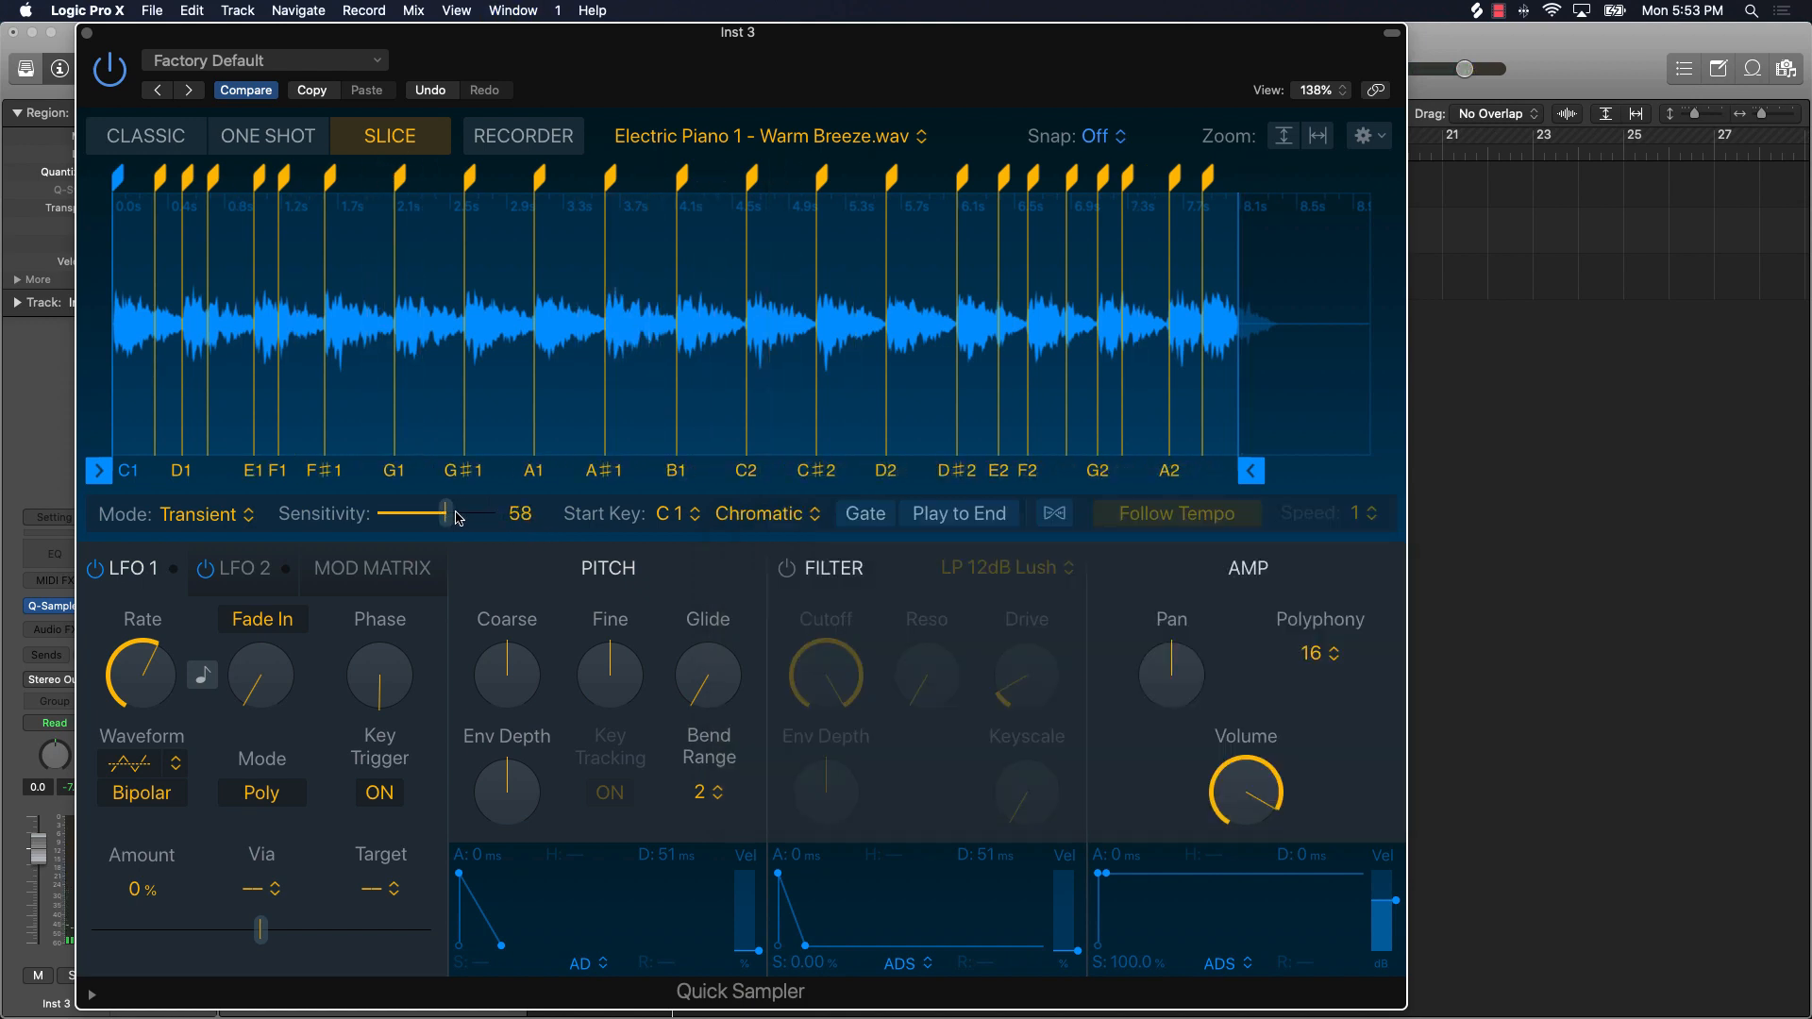
key("super+k")
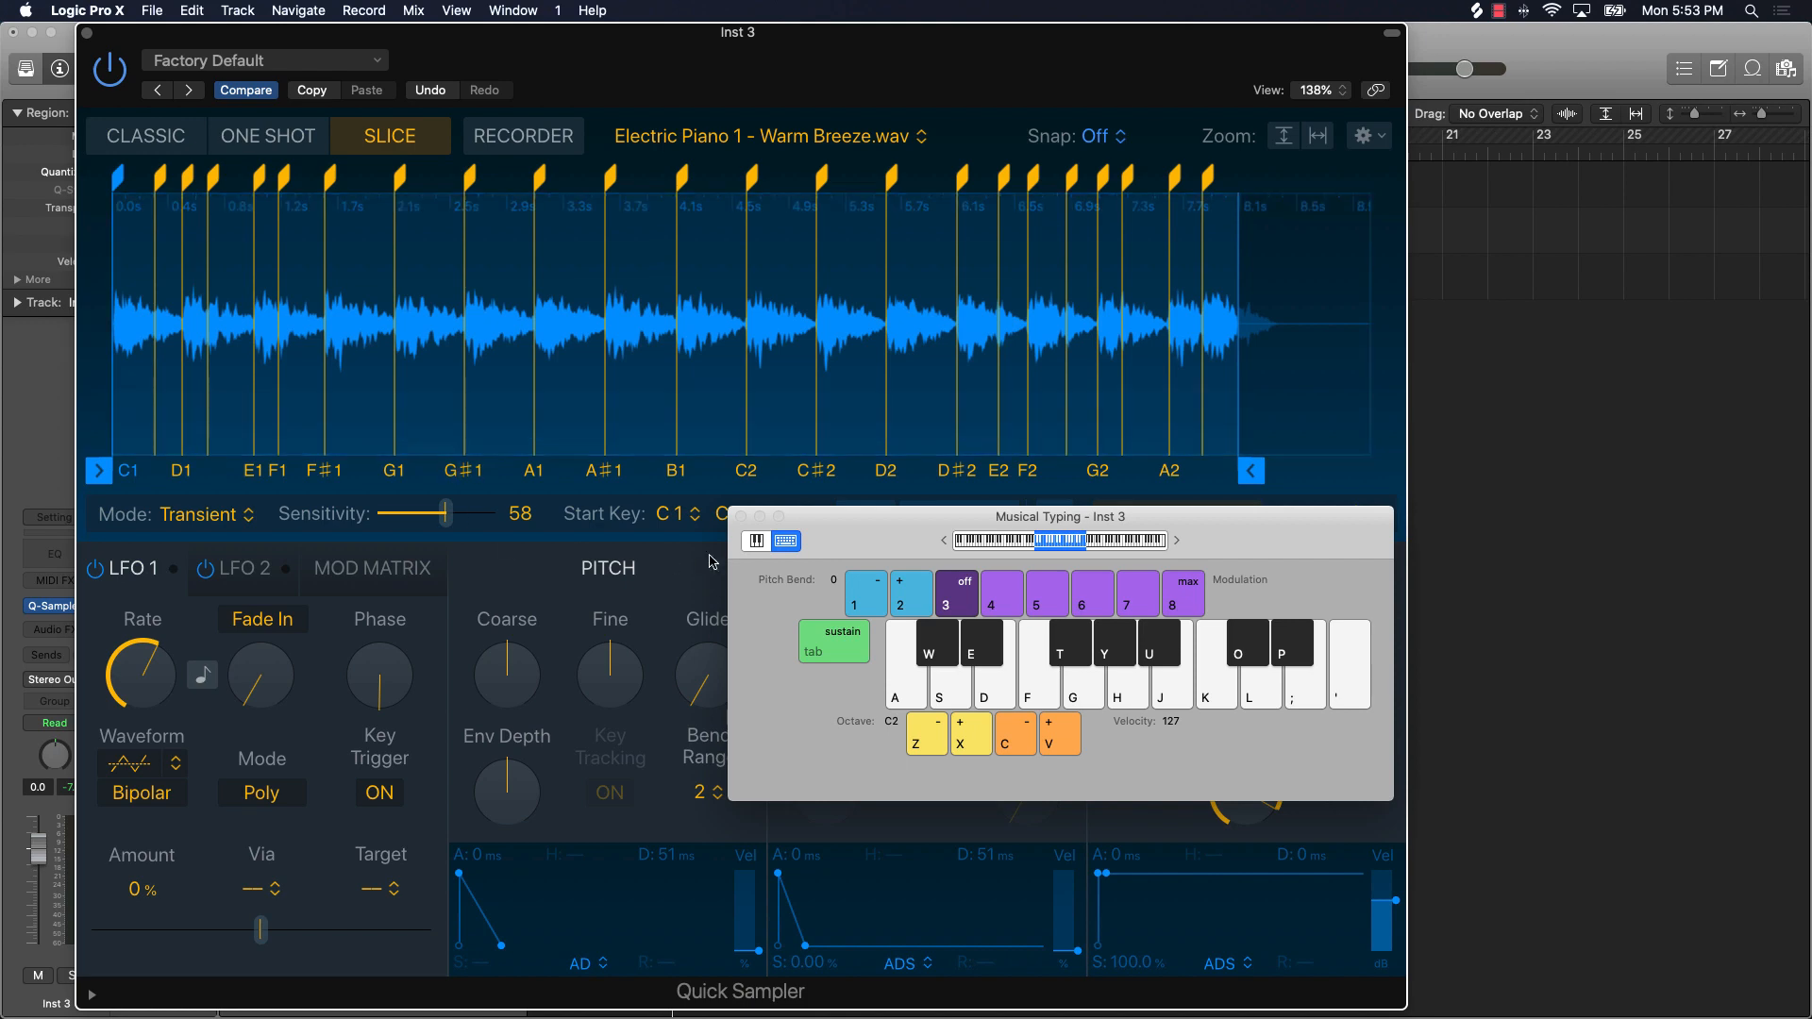
left_click(887, 665)
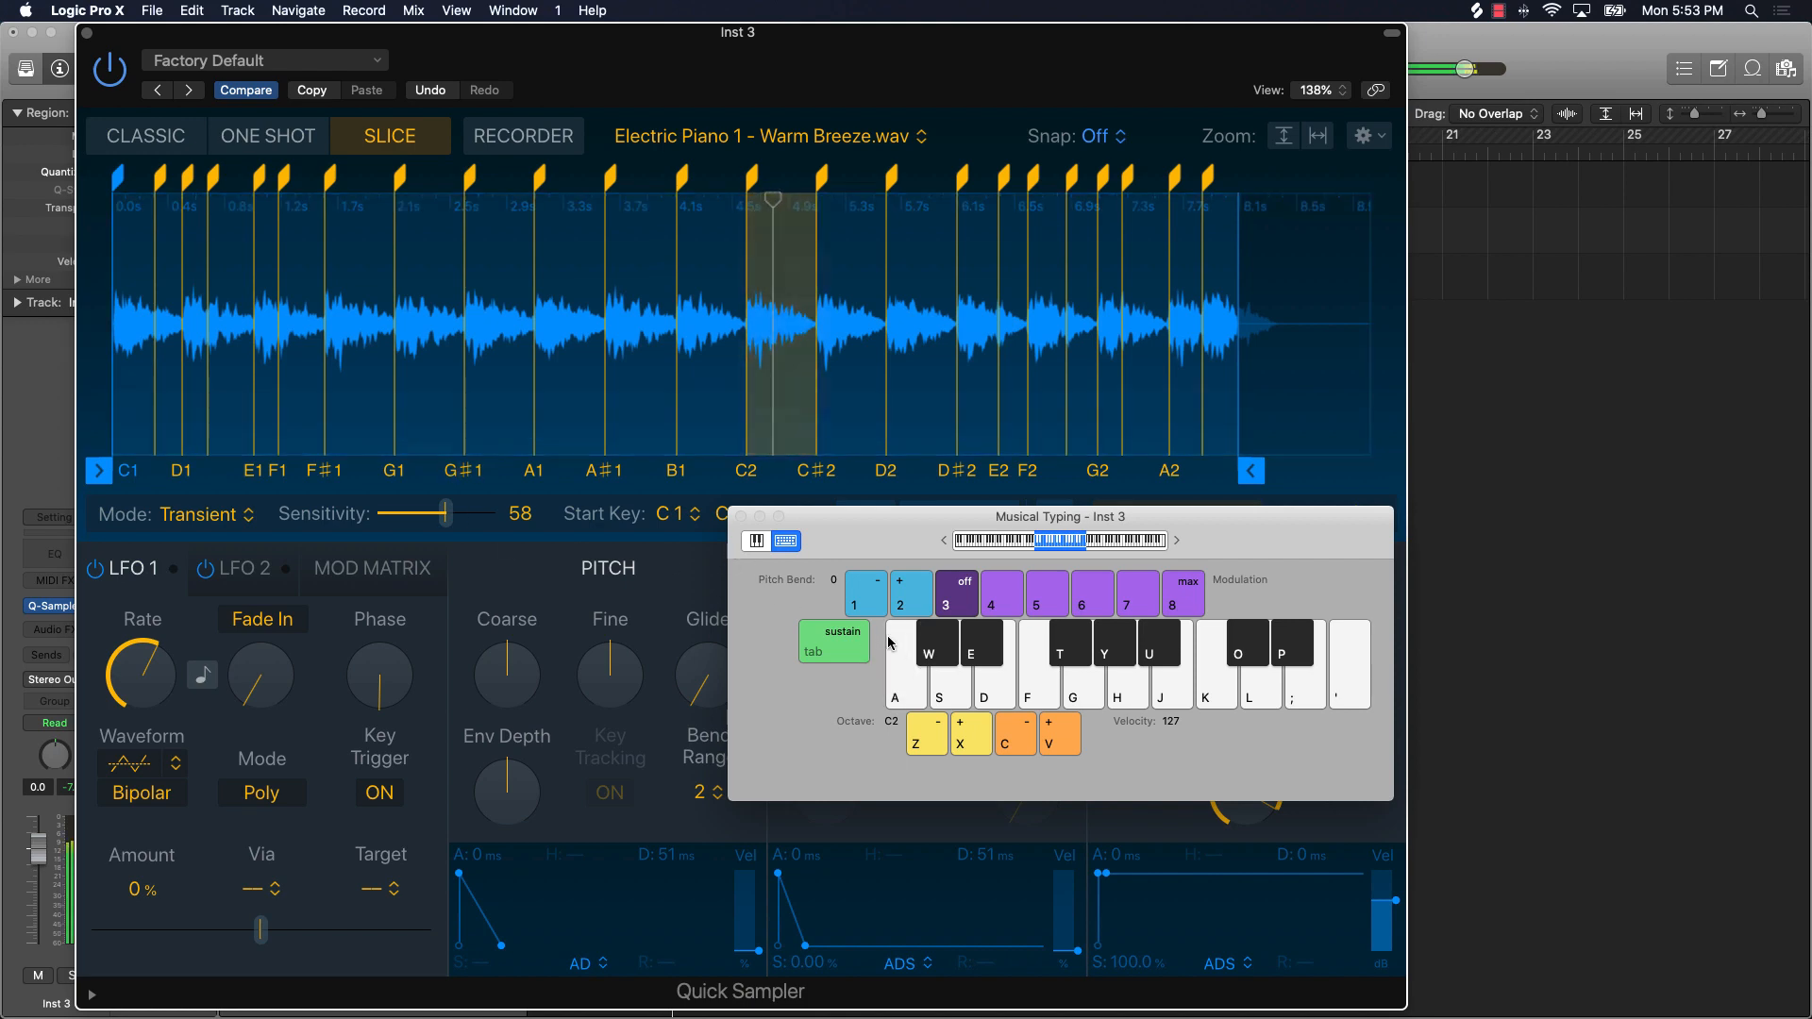
left_click(930, 747)
left_click(908, 687)
left_click(1127, 687)
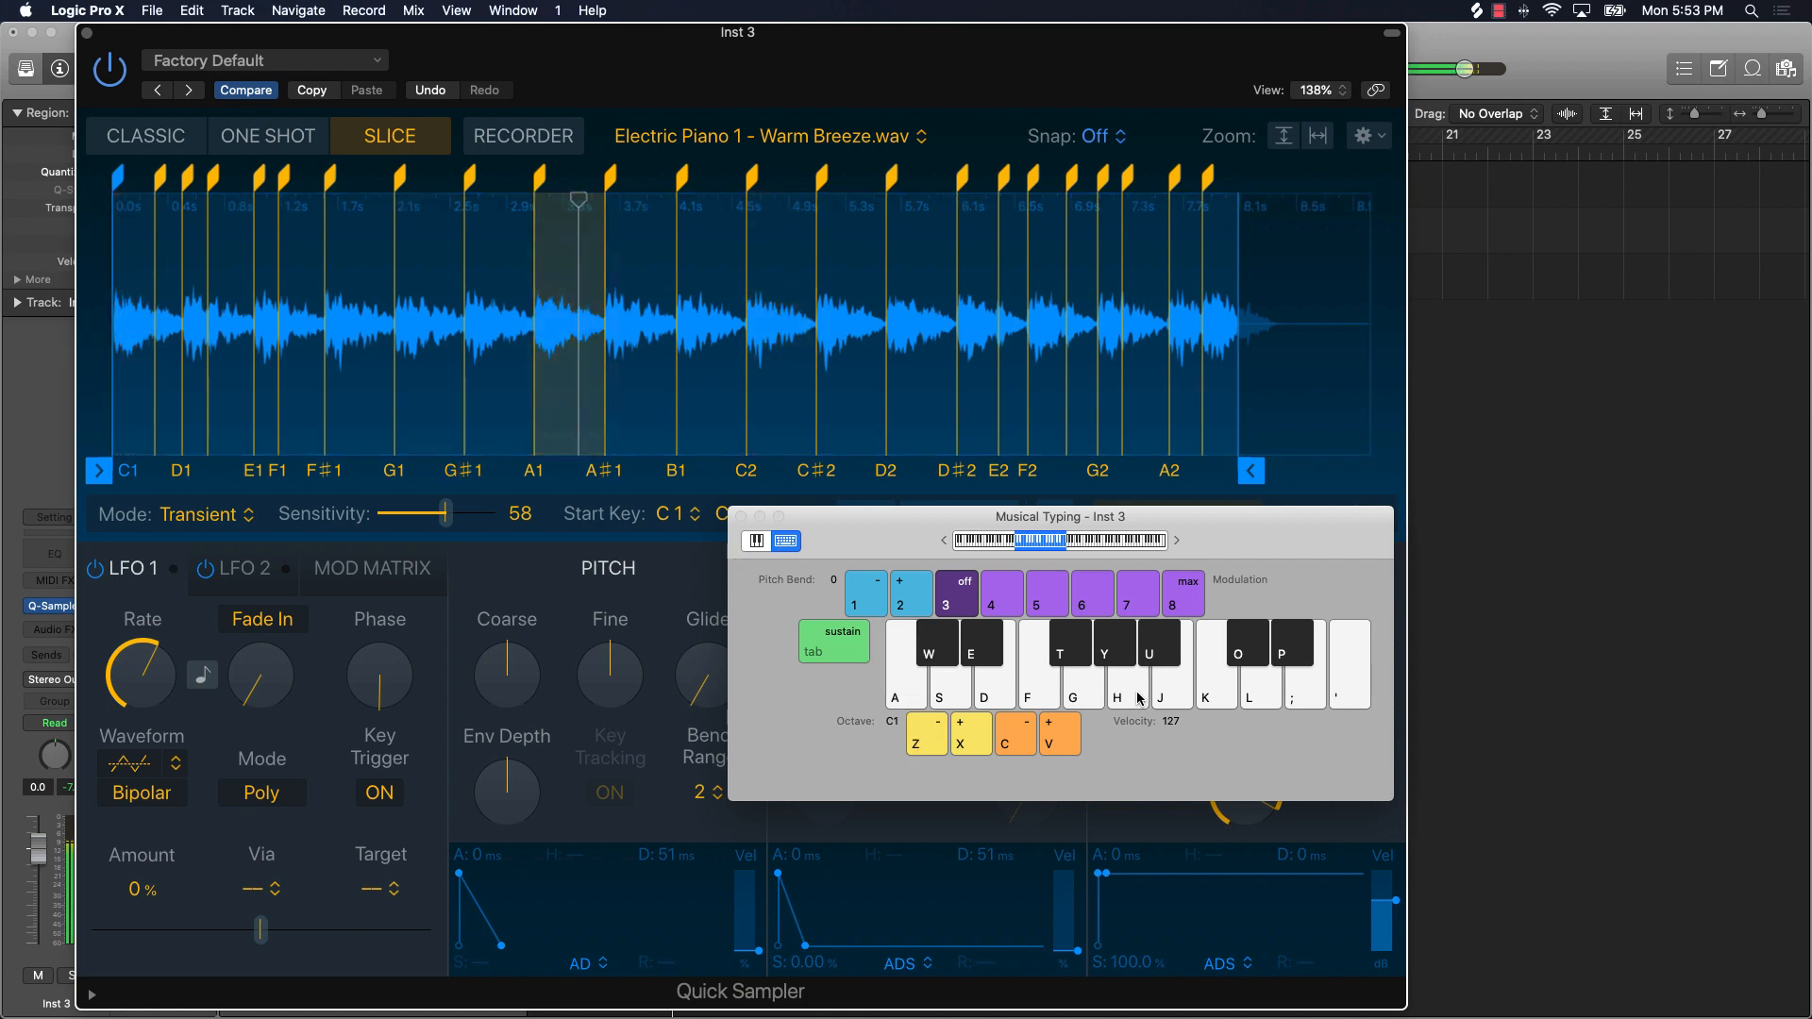
left_click(1309, 706)
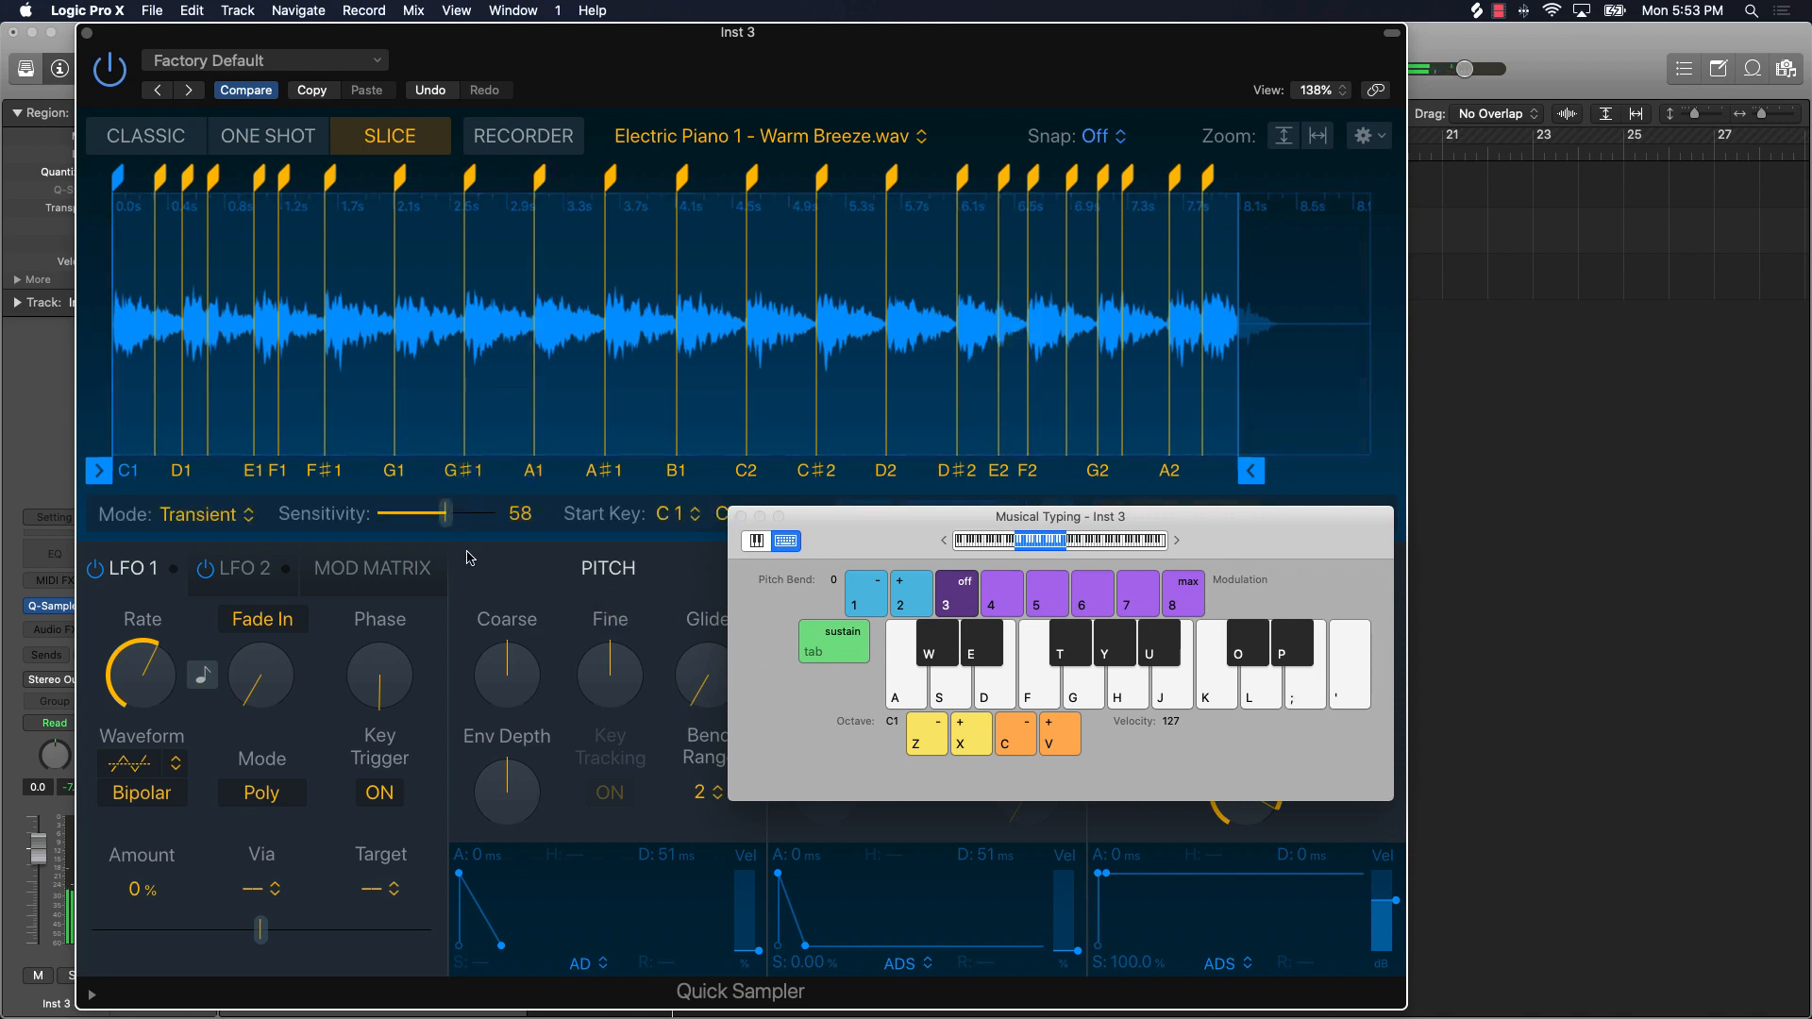
key("super+k")
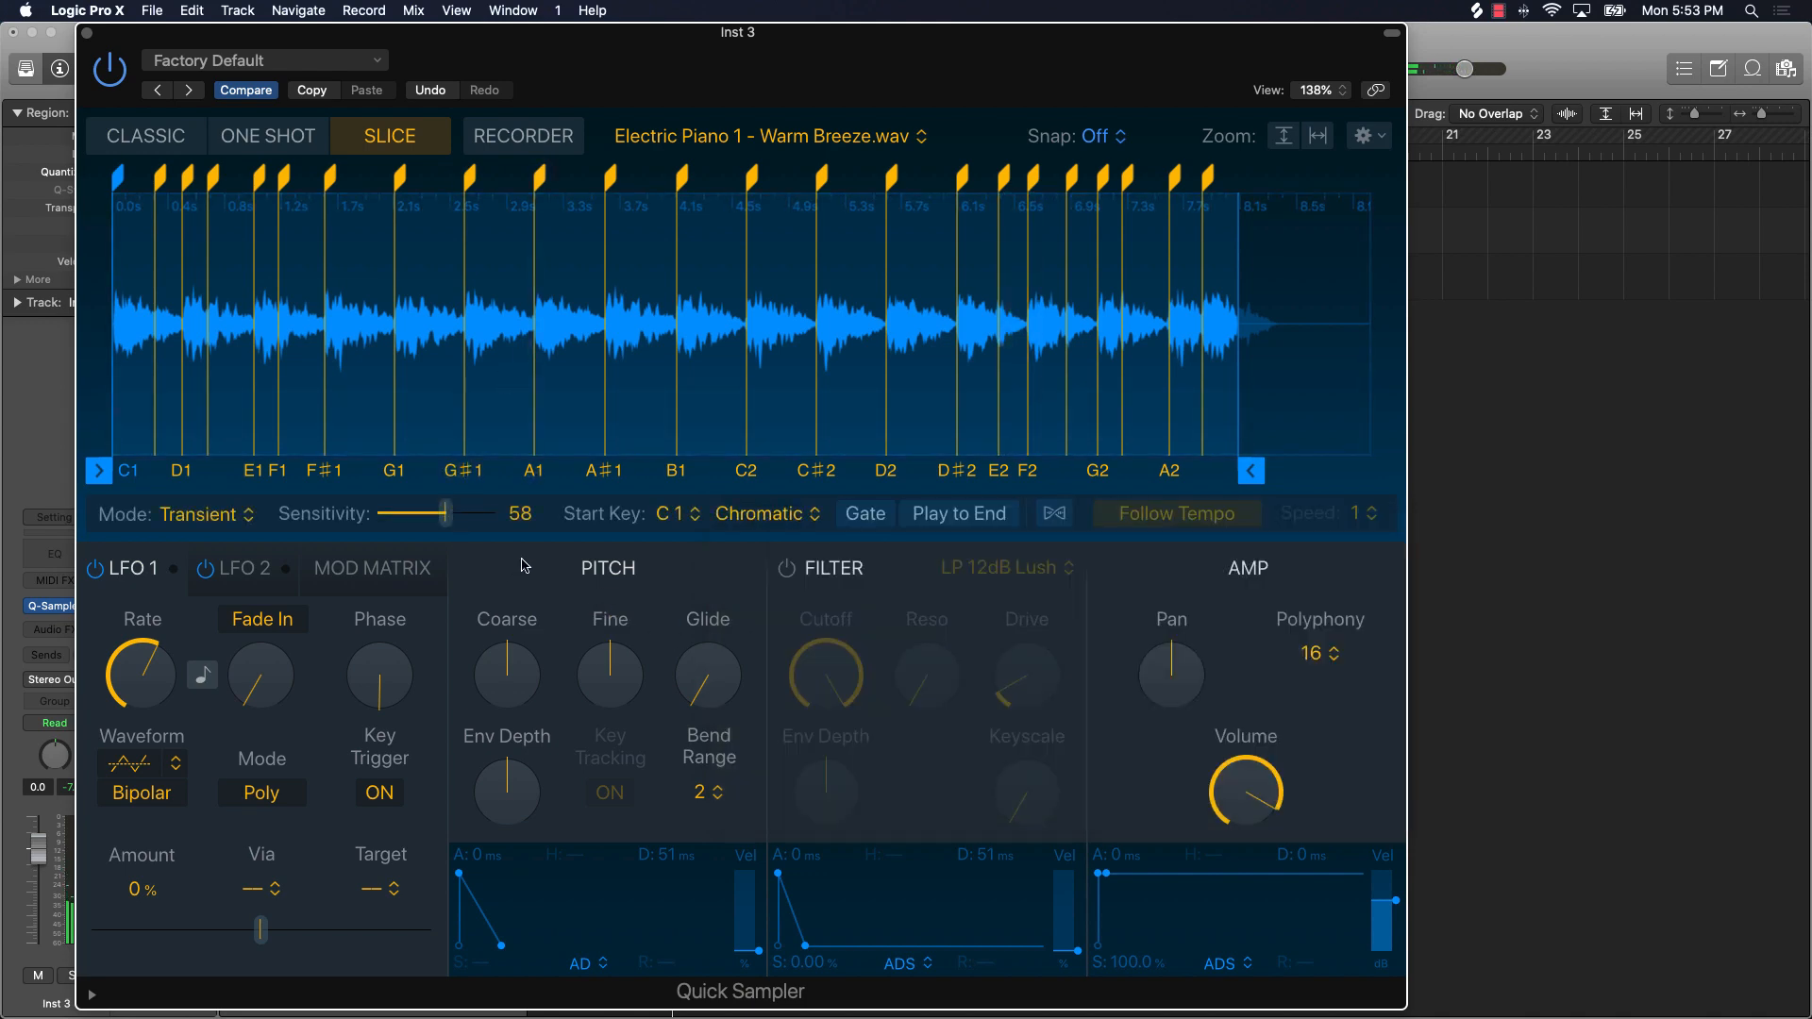
Step: Return Quick Sampler to Classic mode and play the lowest Musical Typing note at octave C1 to hear the sample
left_click(175, 143)
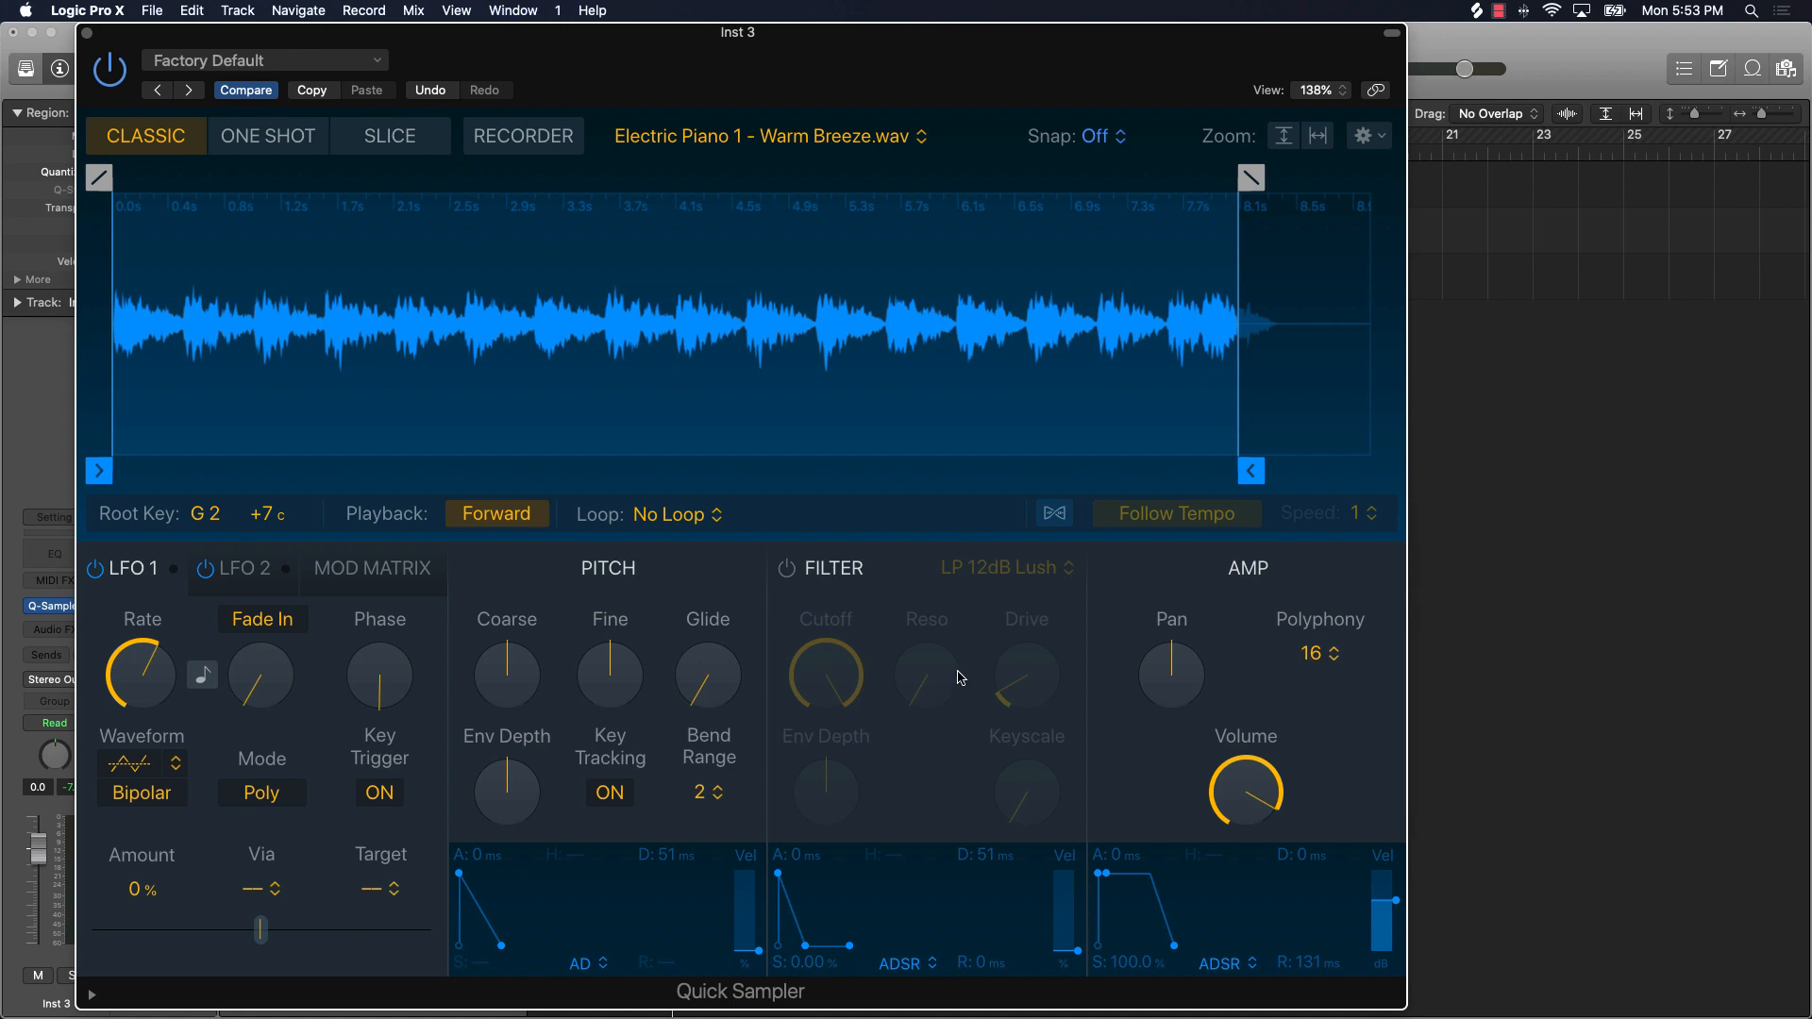
key("super+k")
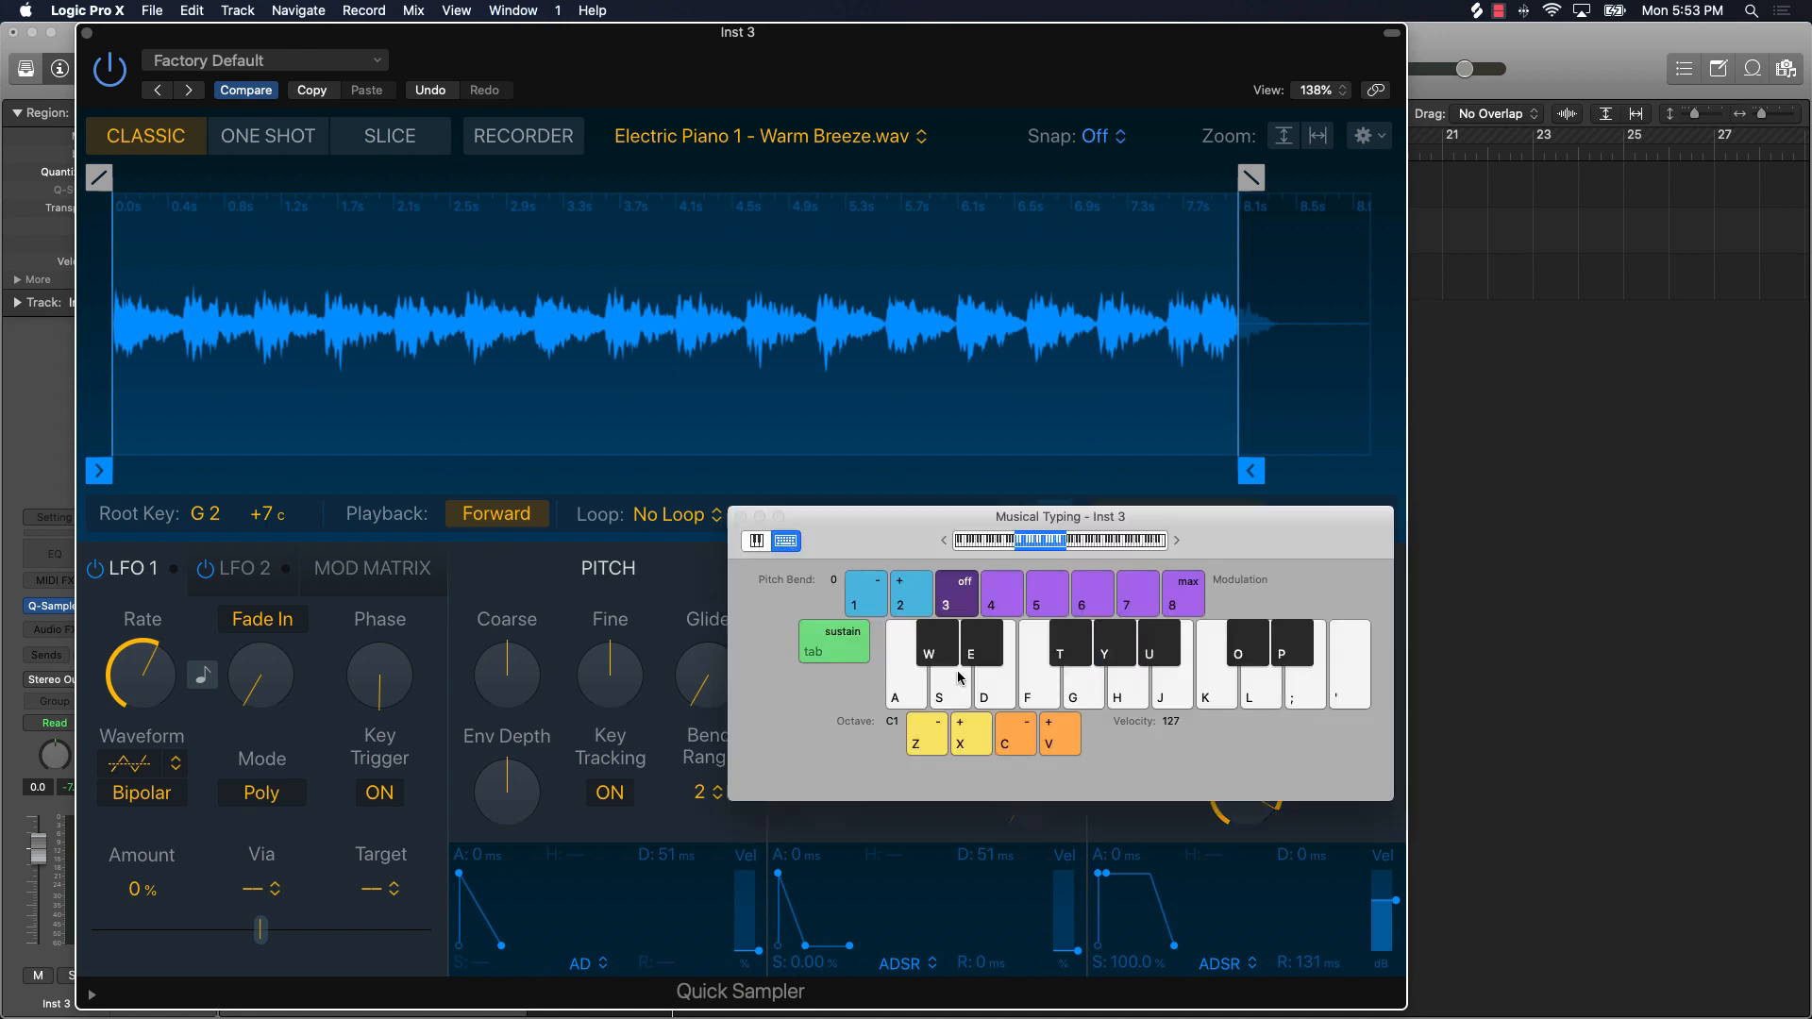
left_click(912, 703)
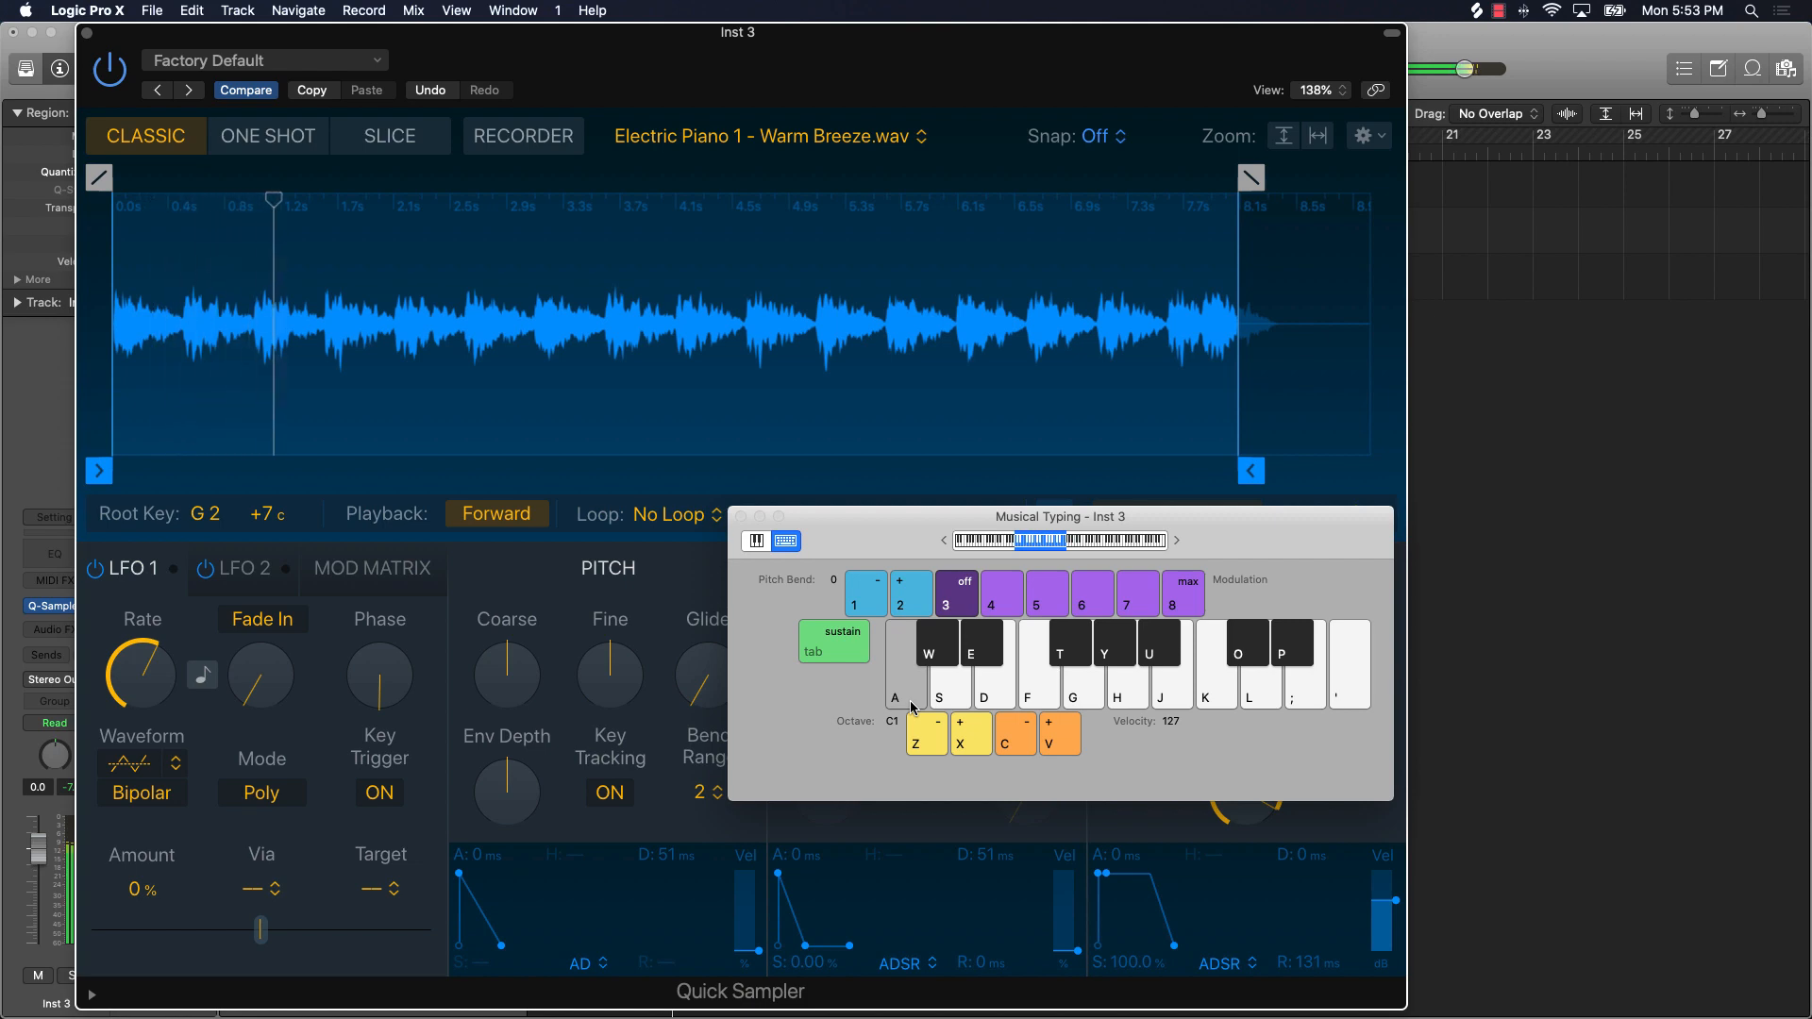
left_click_drag(1224, 583, 1630, 268)
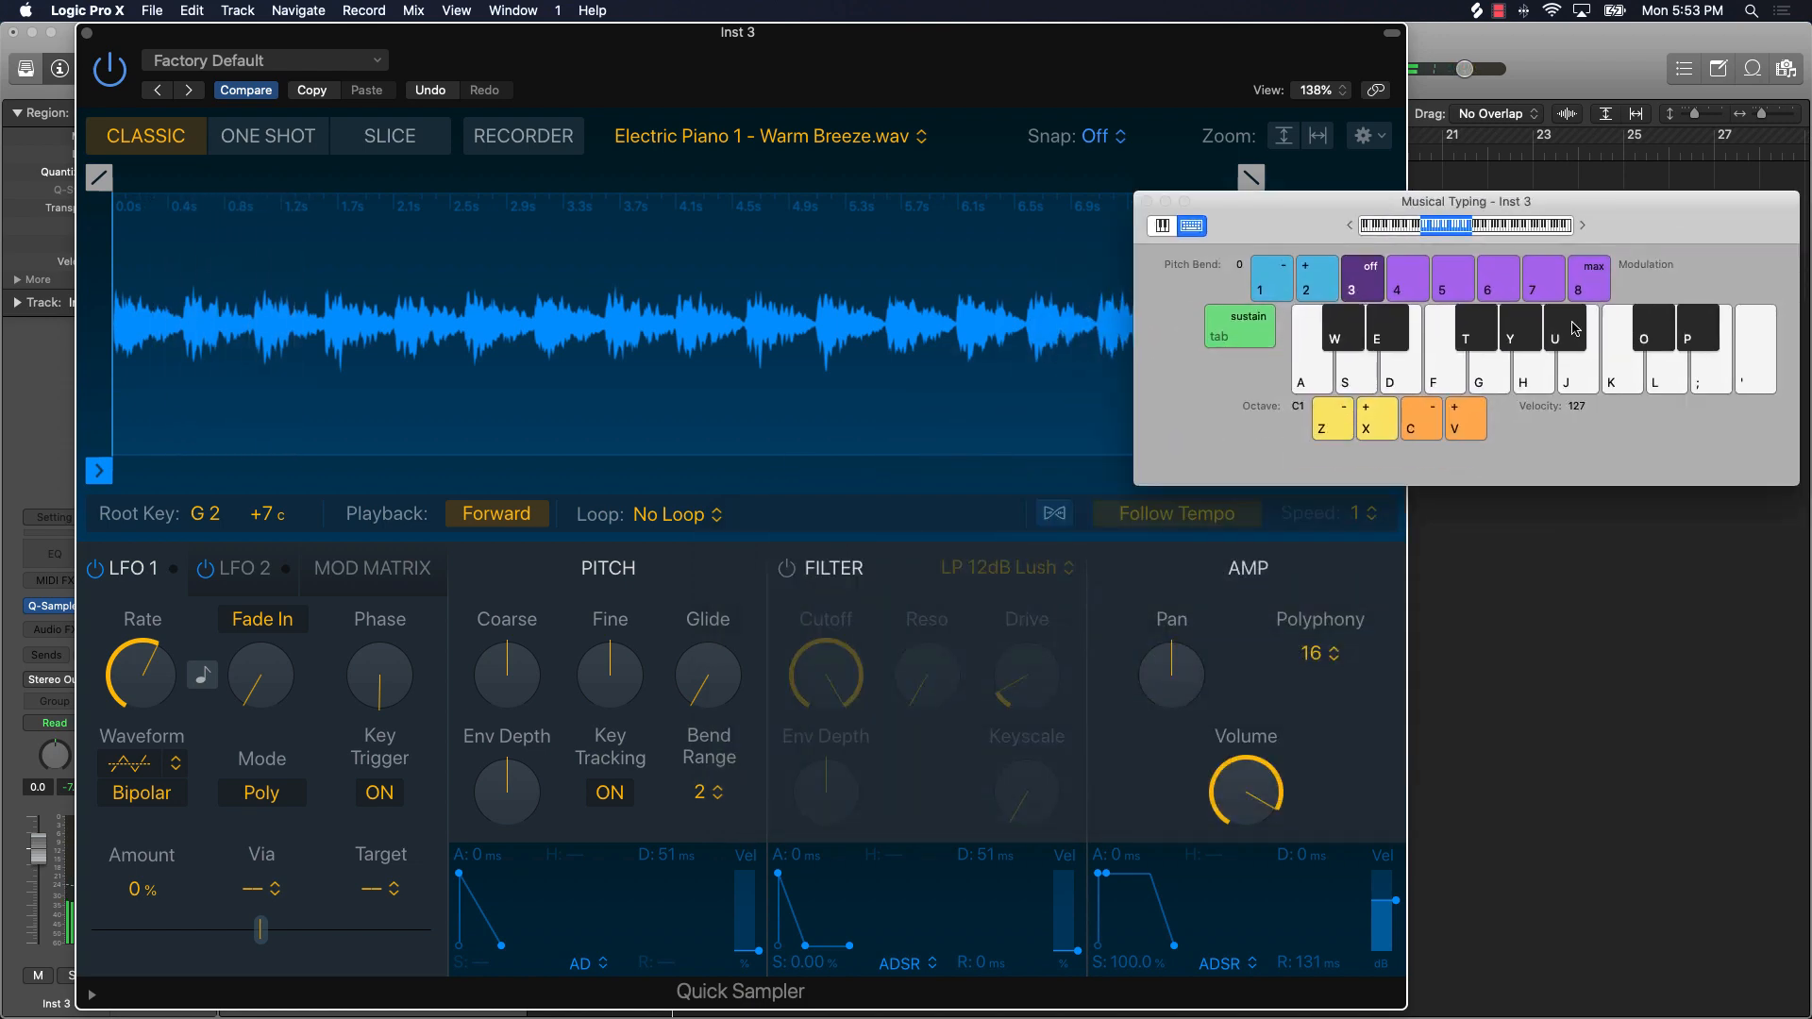
Step: Enable Flex for the sample in Quick Sampler and play notes to test it before closing the keyboard and plug-in windows
left_click(869, 531)
mouse_move(1022, 68)
left_mouse_down()
mouse_move(1028, 309)
mouse_move(1005, 75)
left_mouse_up()
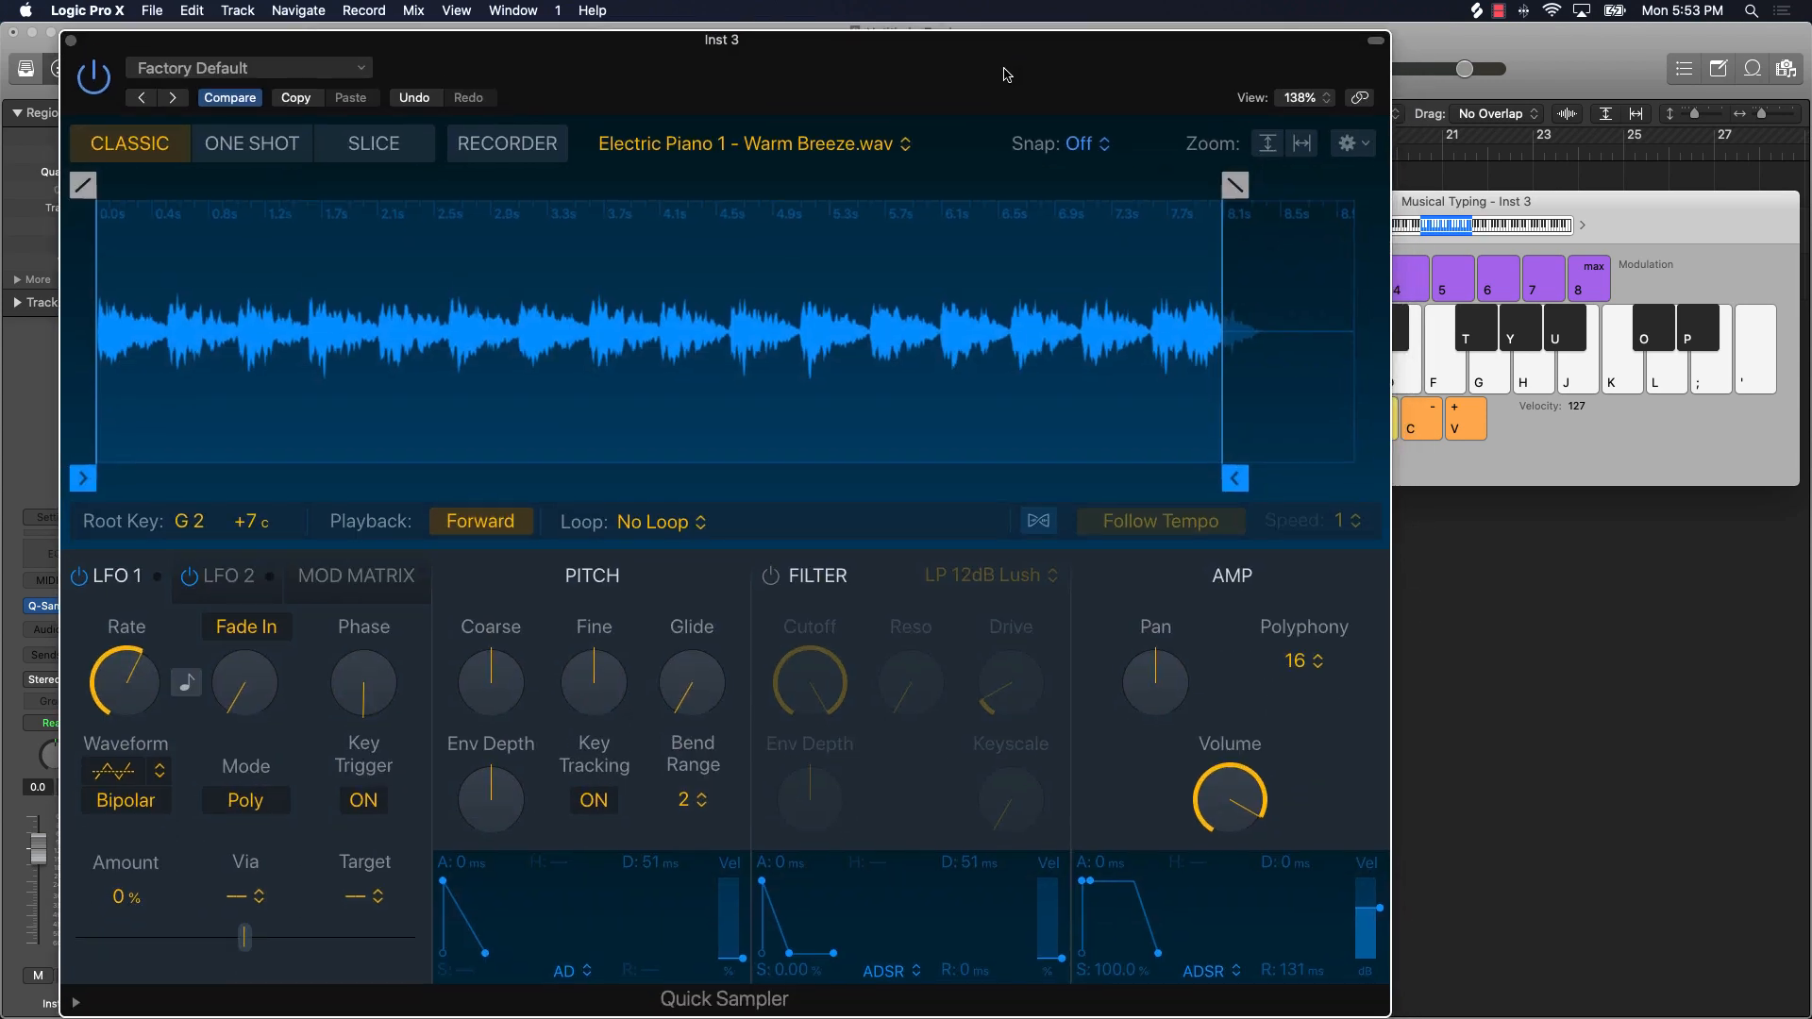
left_click(1038, 523)
left_click_drag(1673, 216, 1428, 75)
left_click(1181, 253)
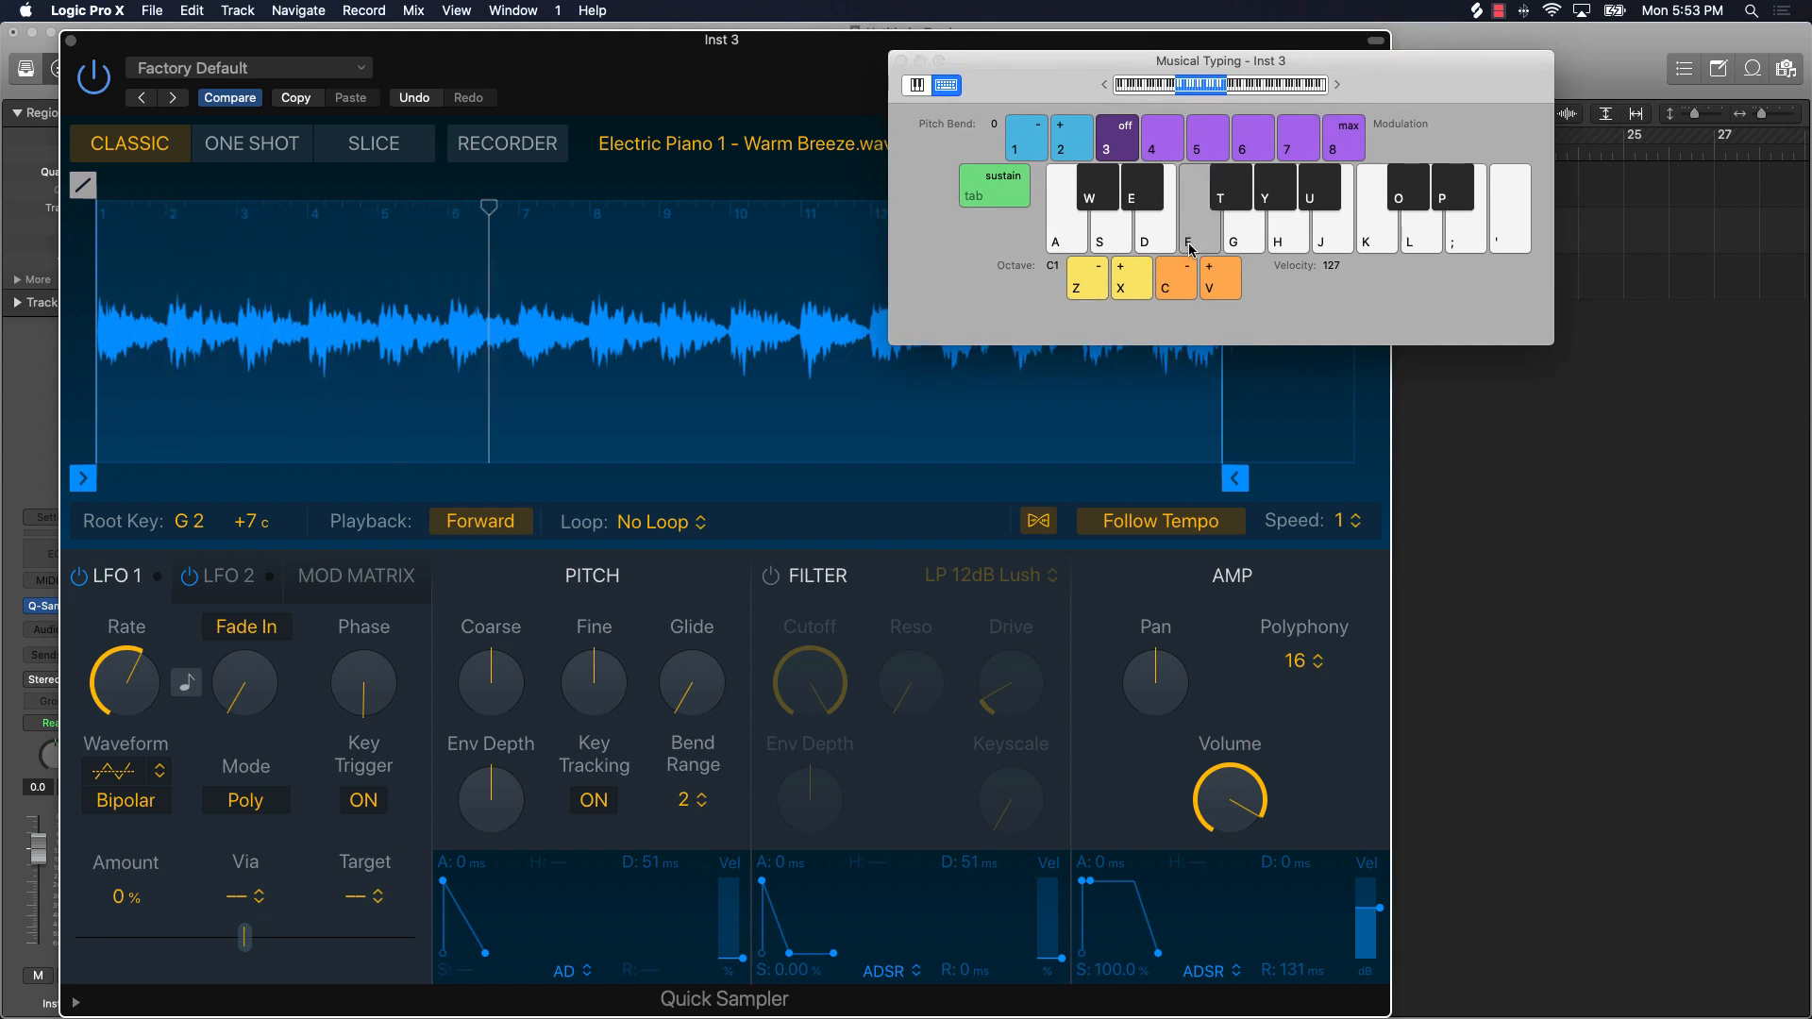
left_click(1171, 245)
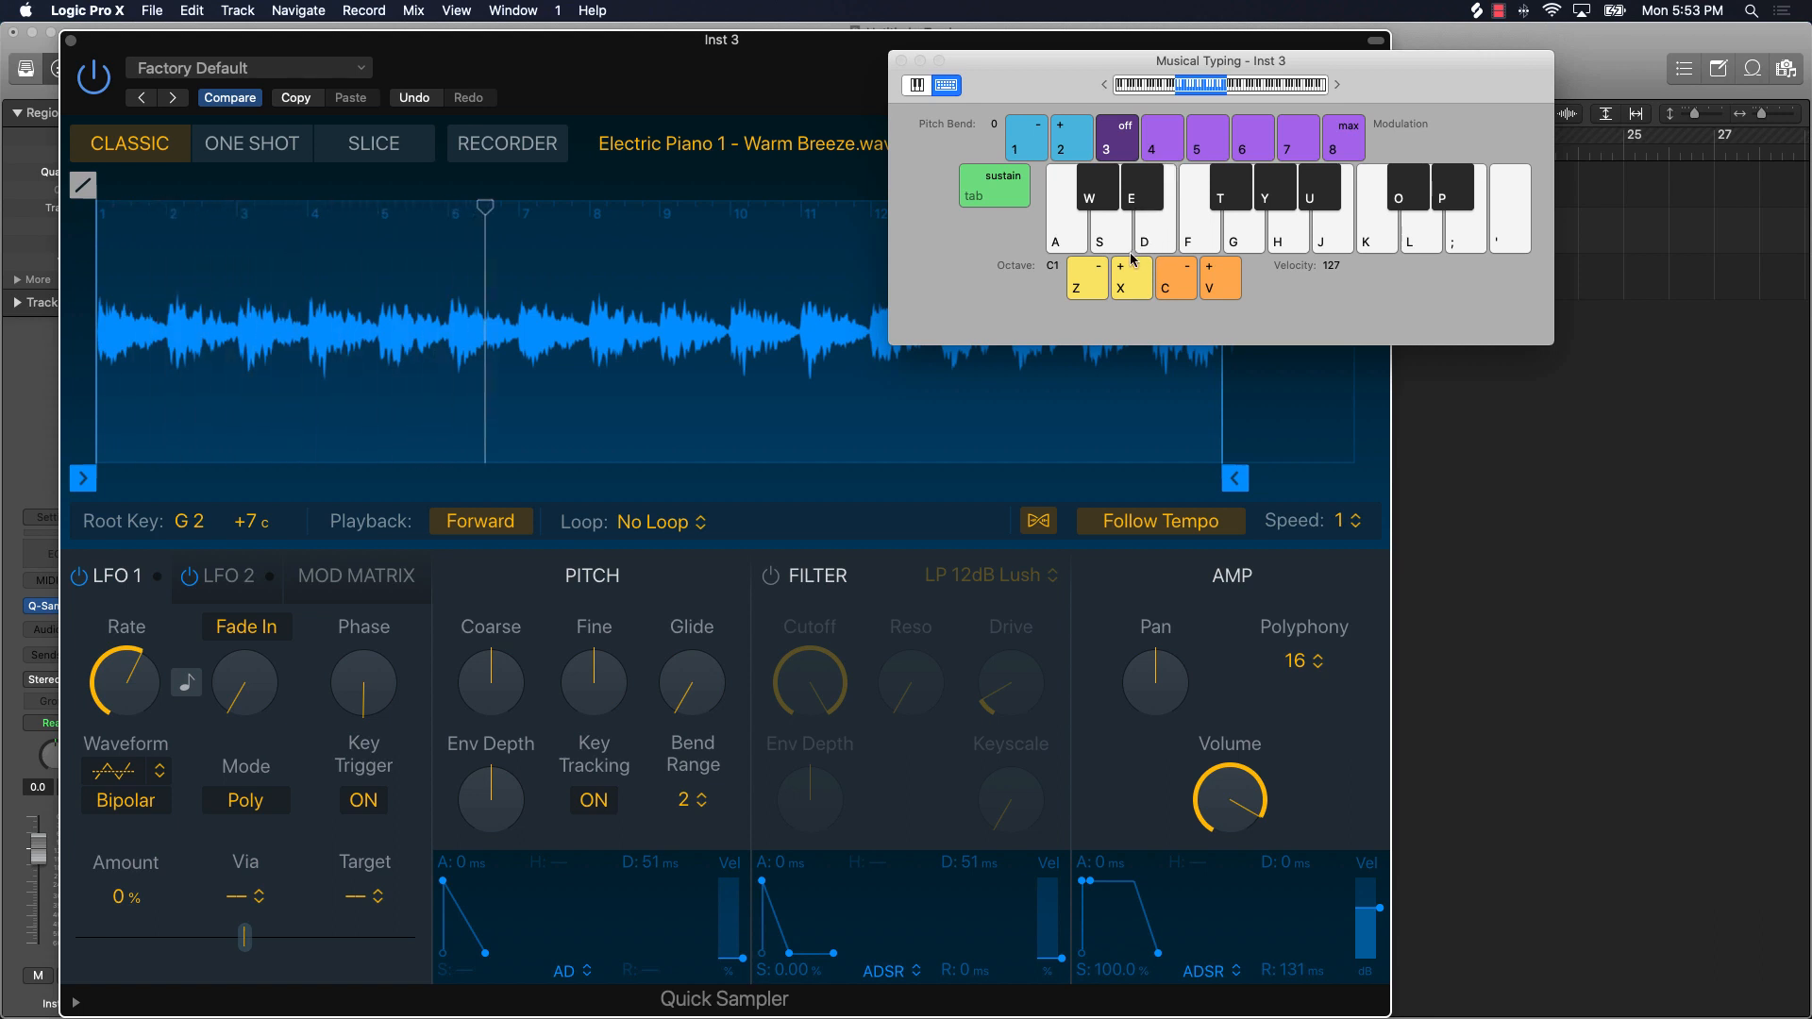
left_click(901, 61)
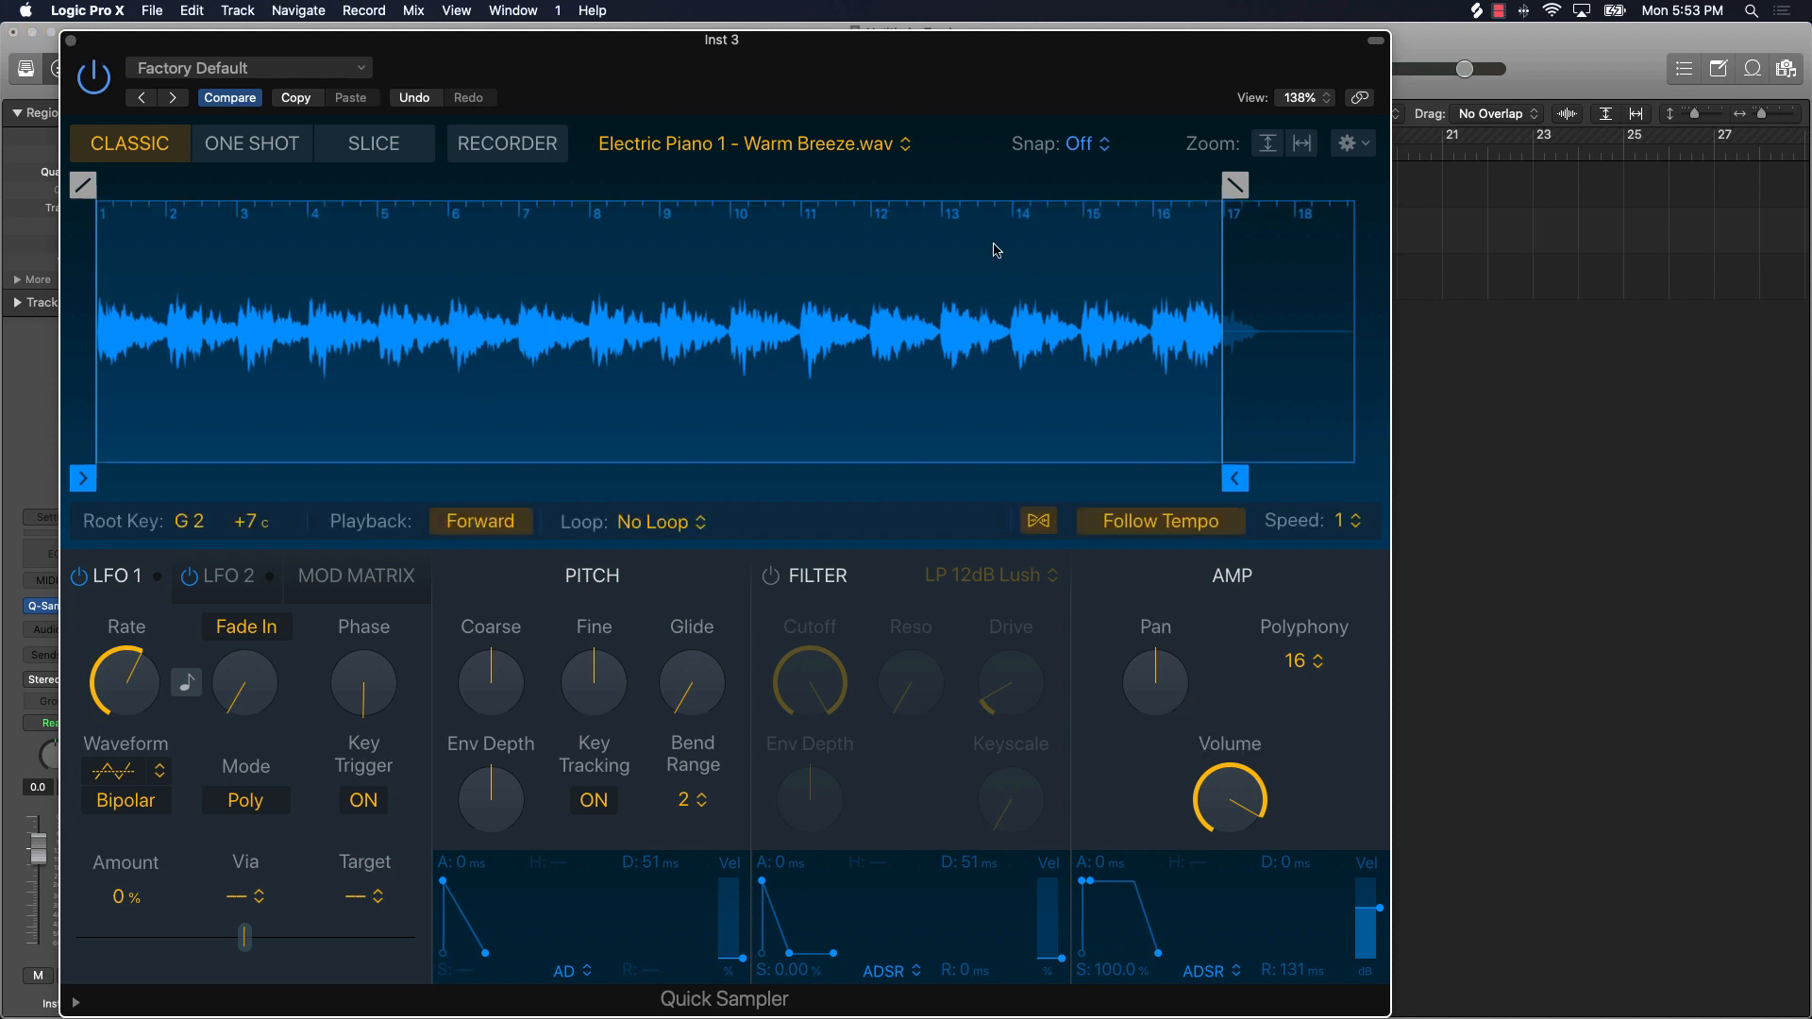
left_click(72, 42)
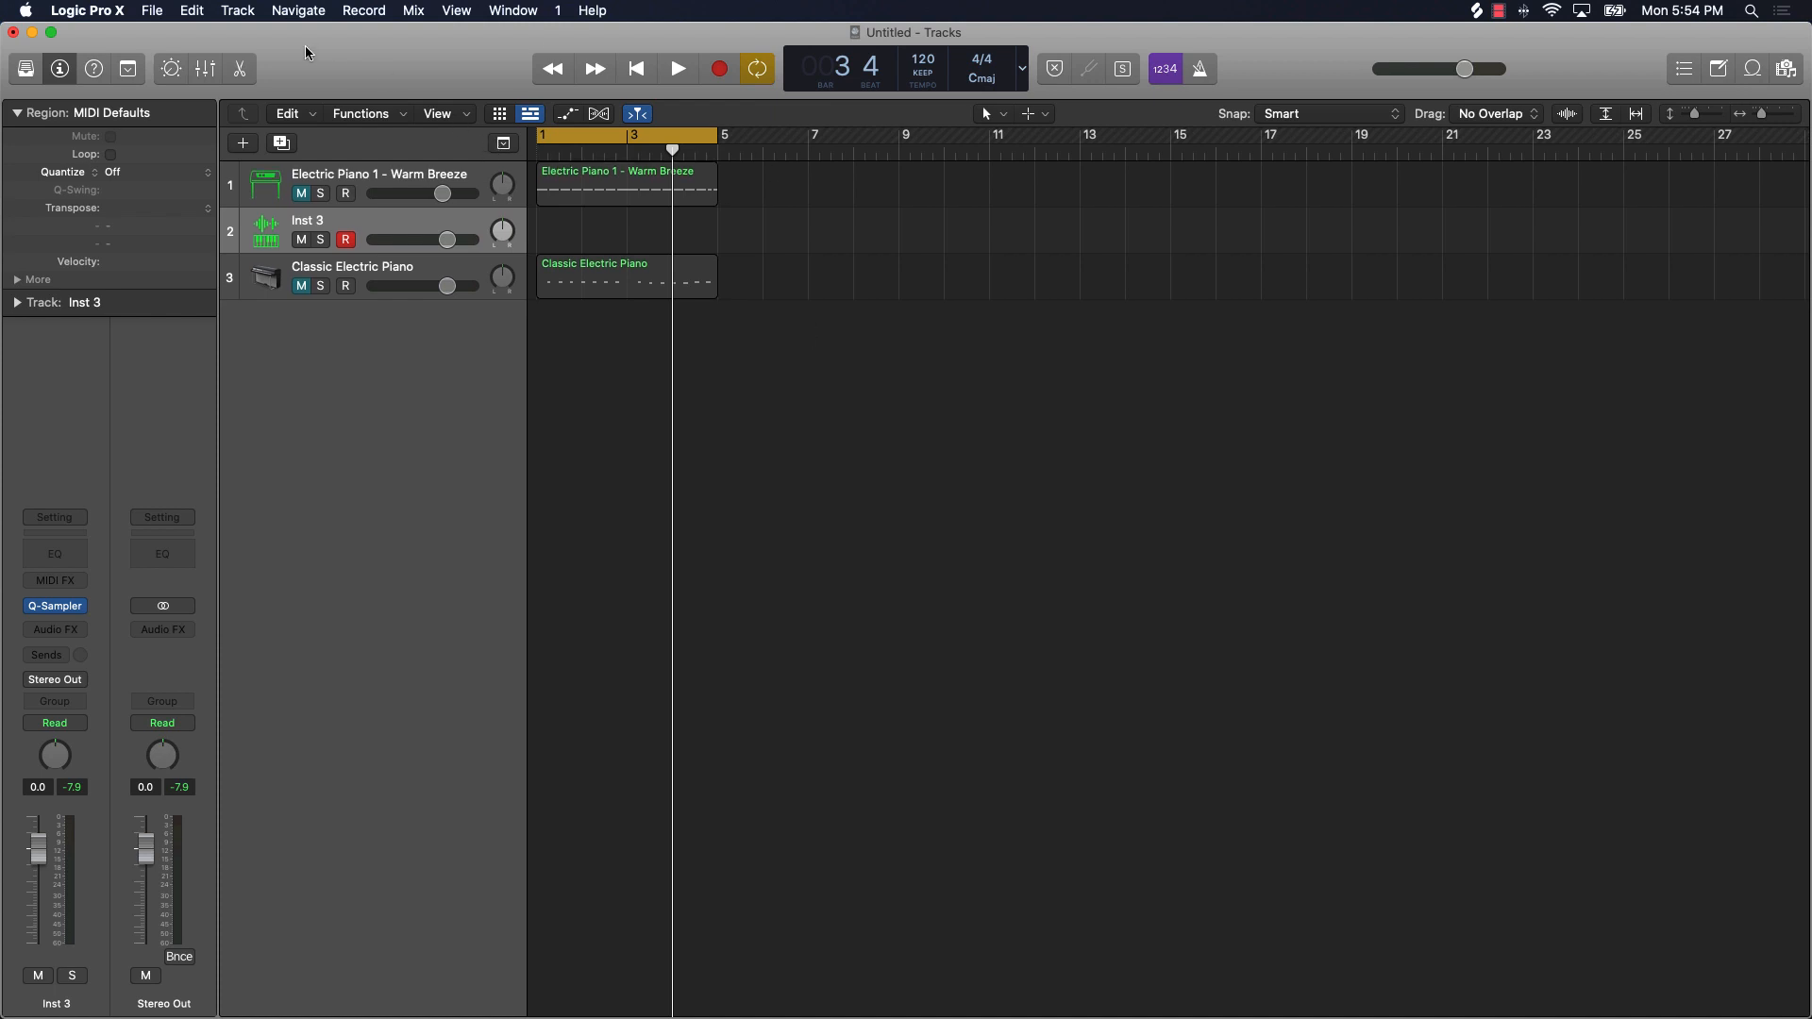
Step: Delete the Classic Electric Piano and Inst 3 tracks, along with the Warm Breeze region
left_click(368, 276)
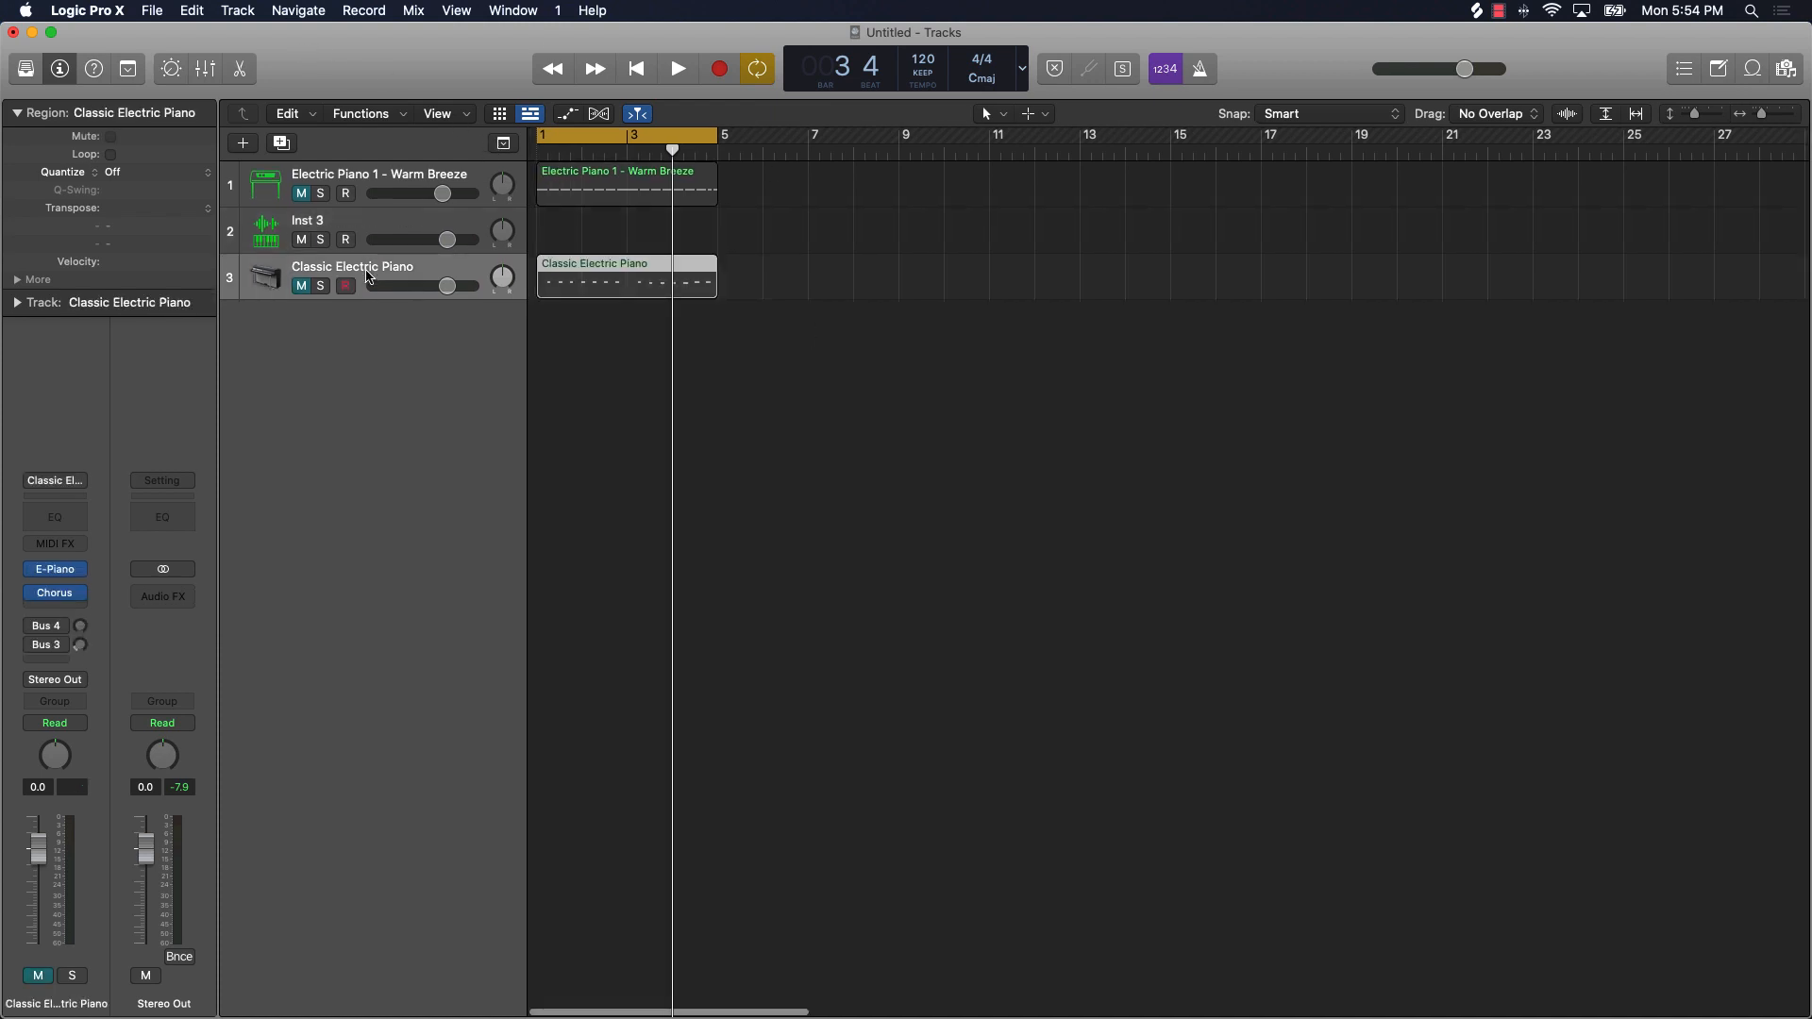
key("BackSpace")
key("BackSpace")
key("BackSpace")
key("BackSpace")
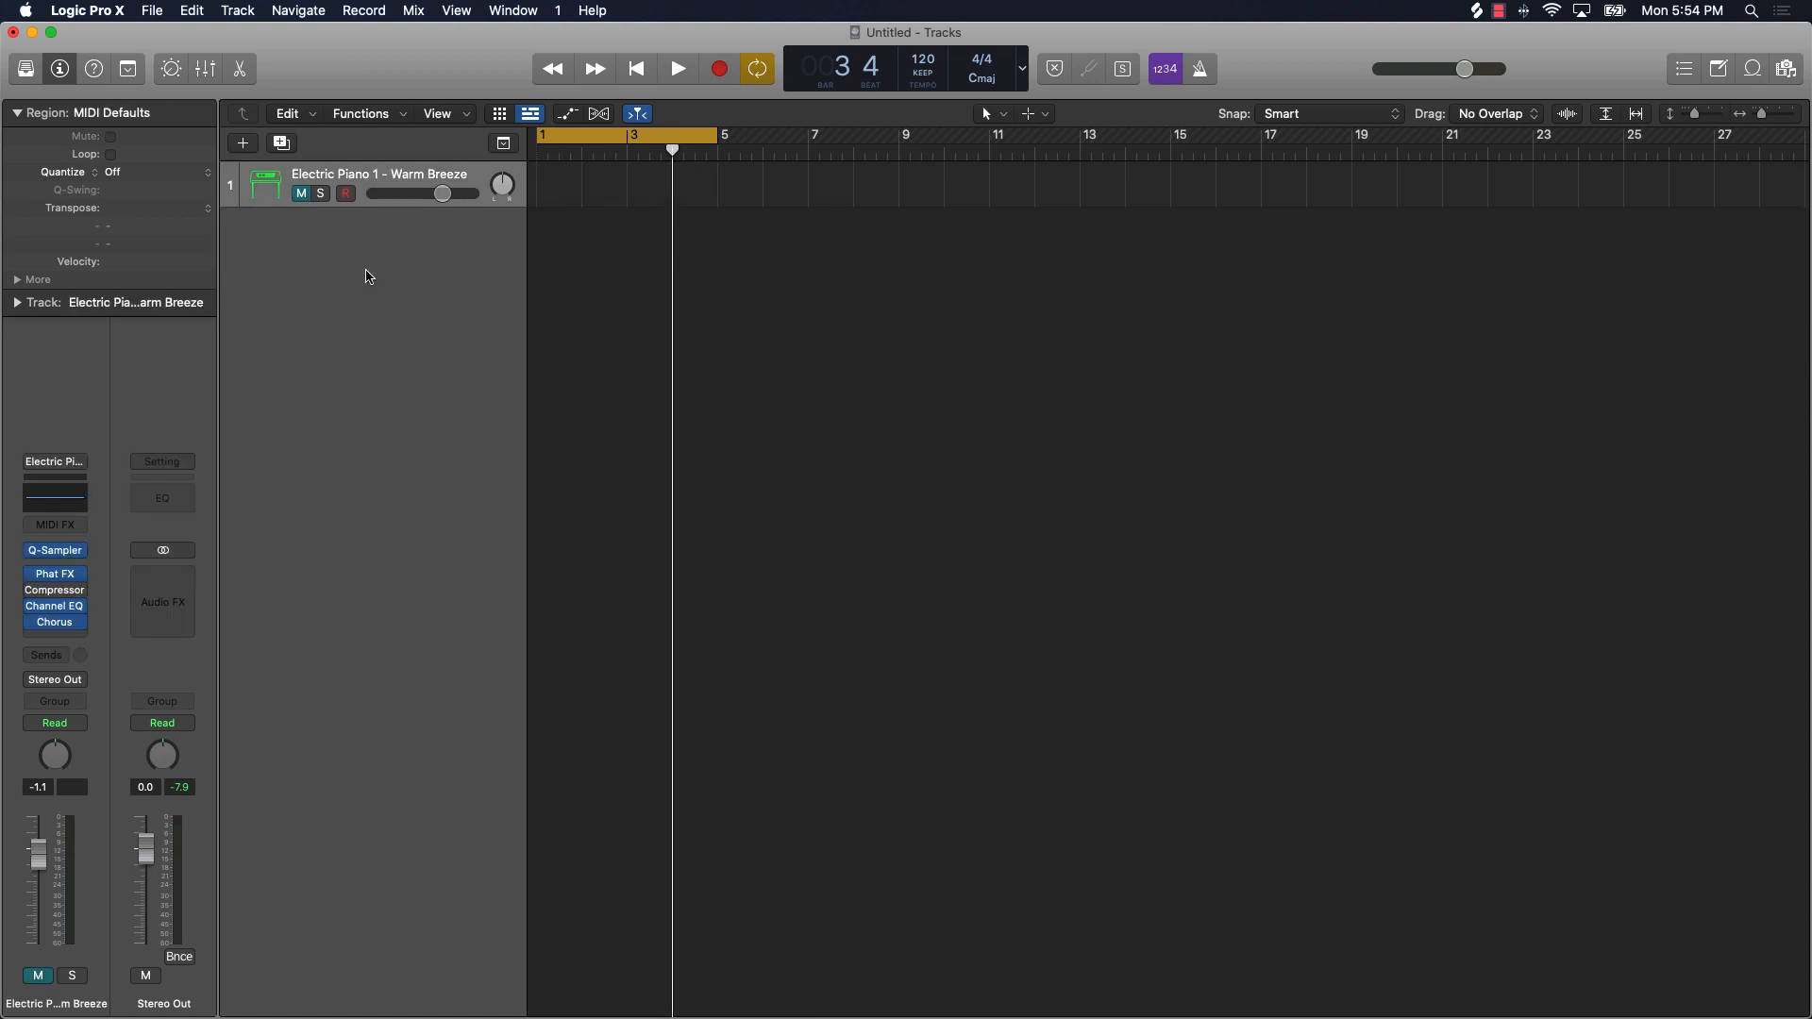
Step: Undo the track and region deletions
key("super+z")
key("super+z")
key("super+z")
key("super+z")
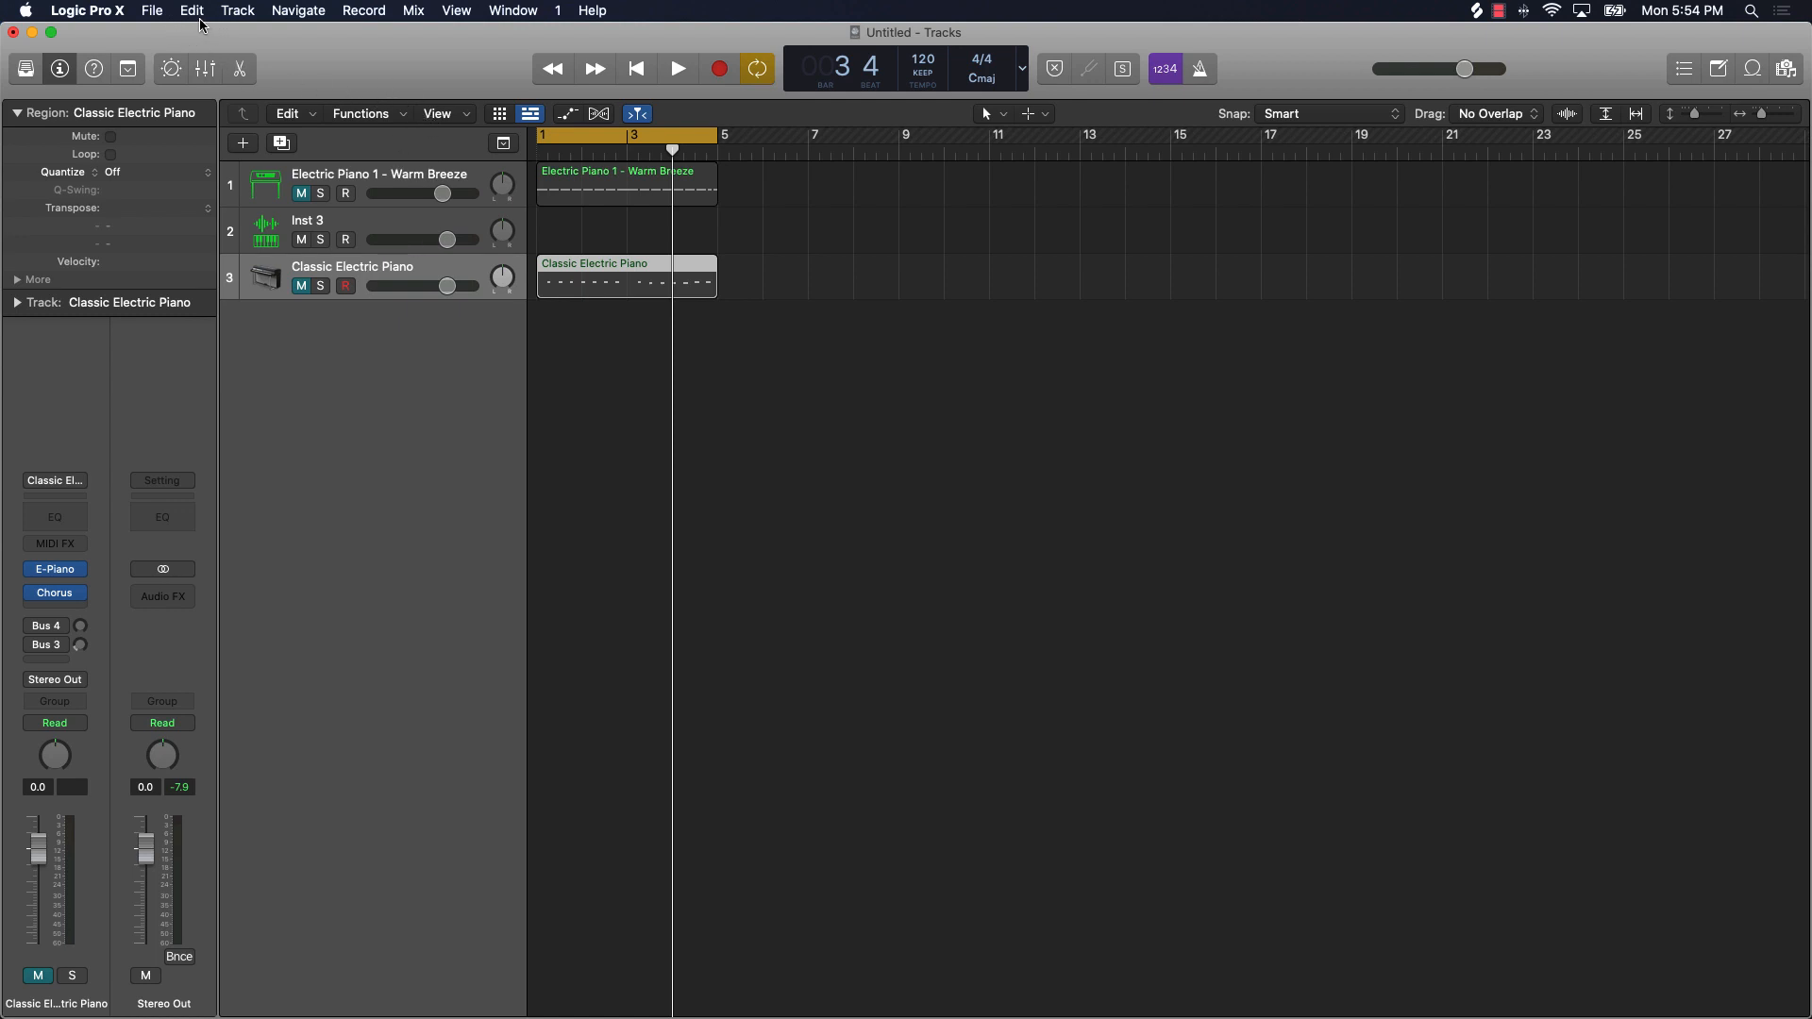
Step: Save the project as "pep" in the Logic folder, organized as a package
left_click(156, 14)
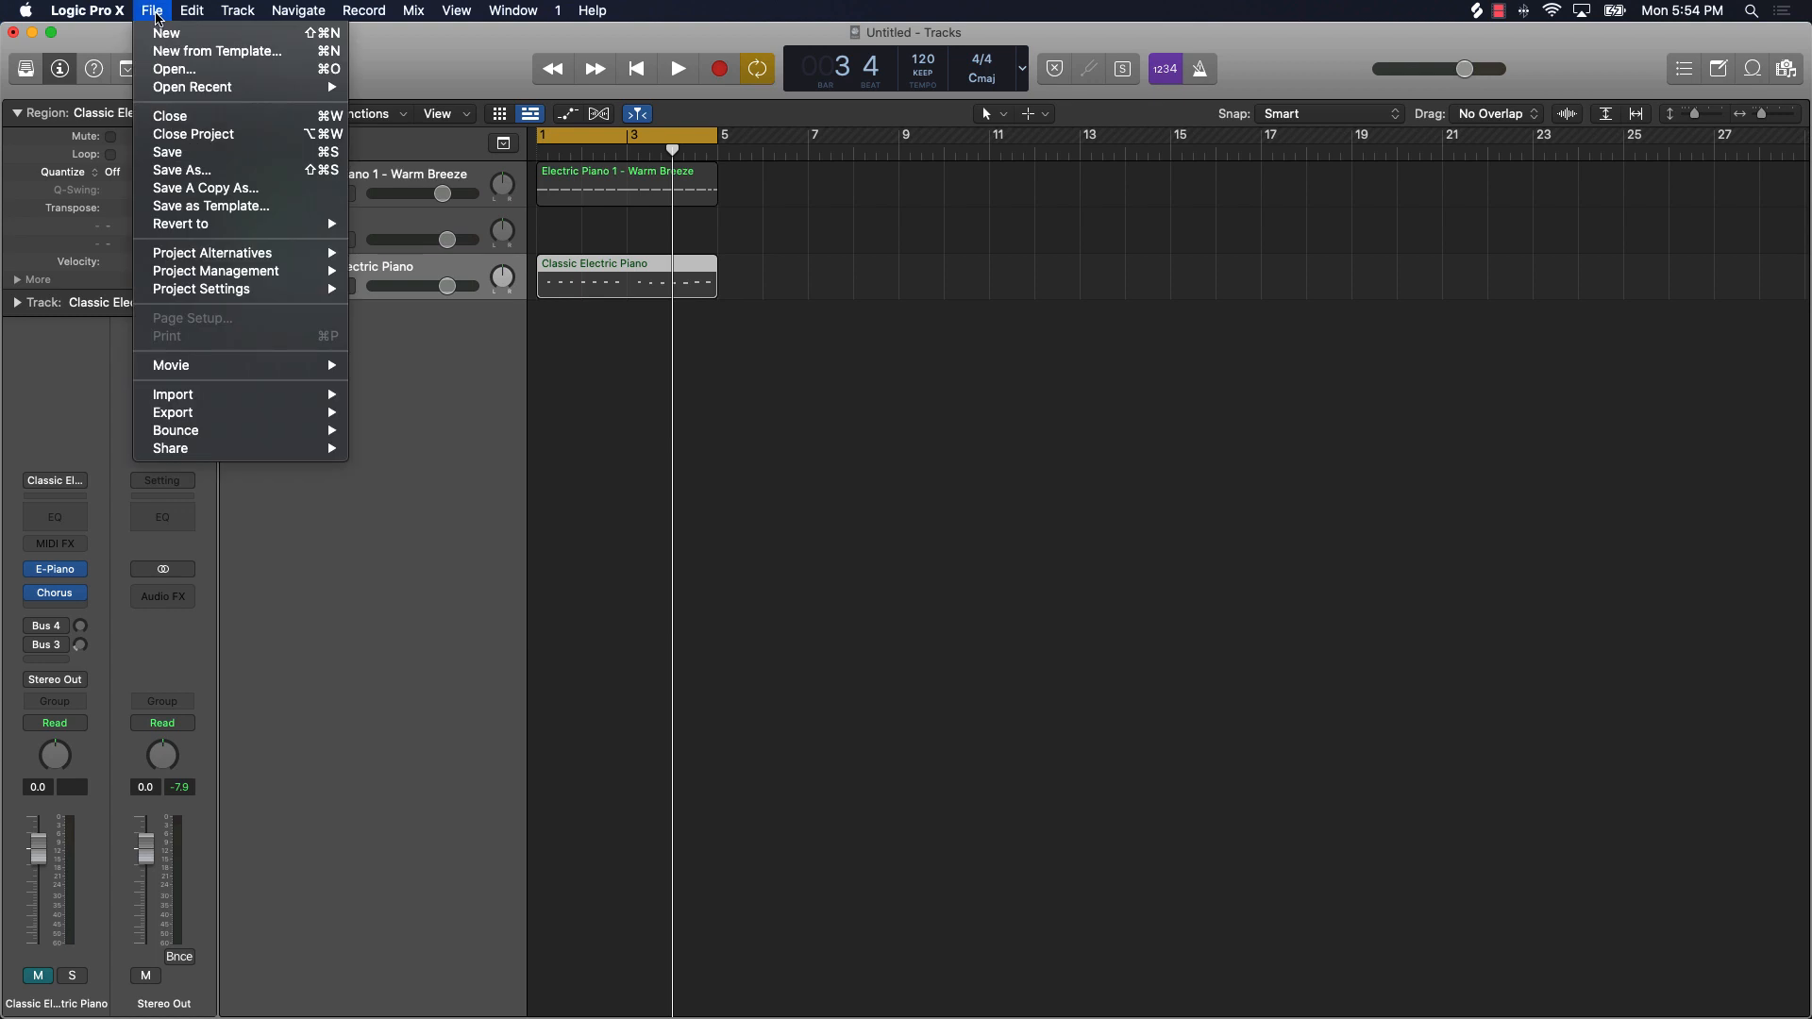
left_click(168, 152)
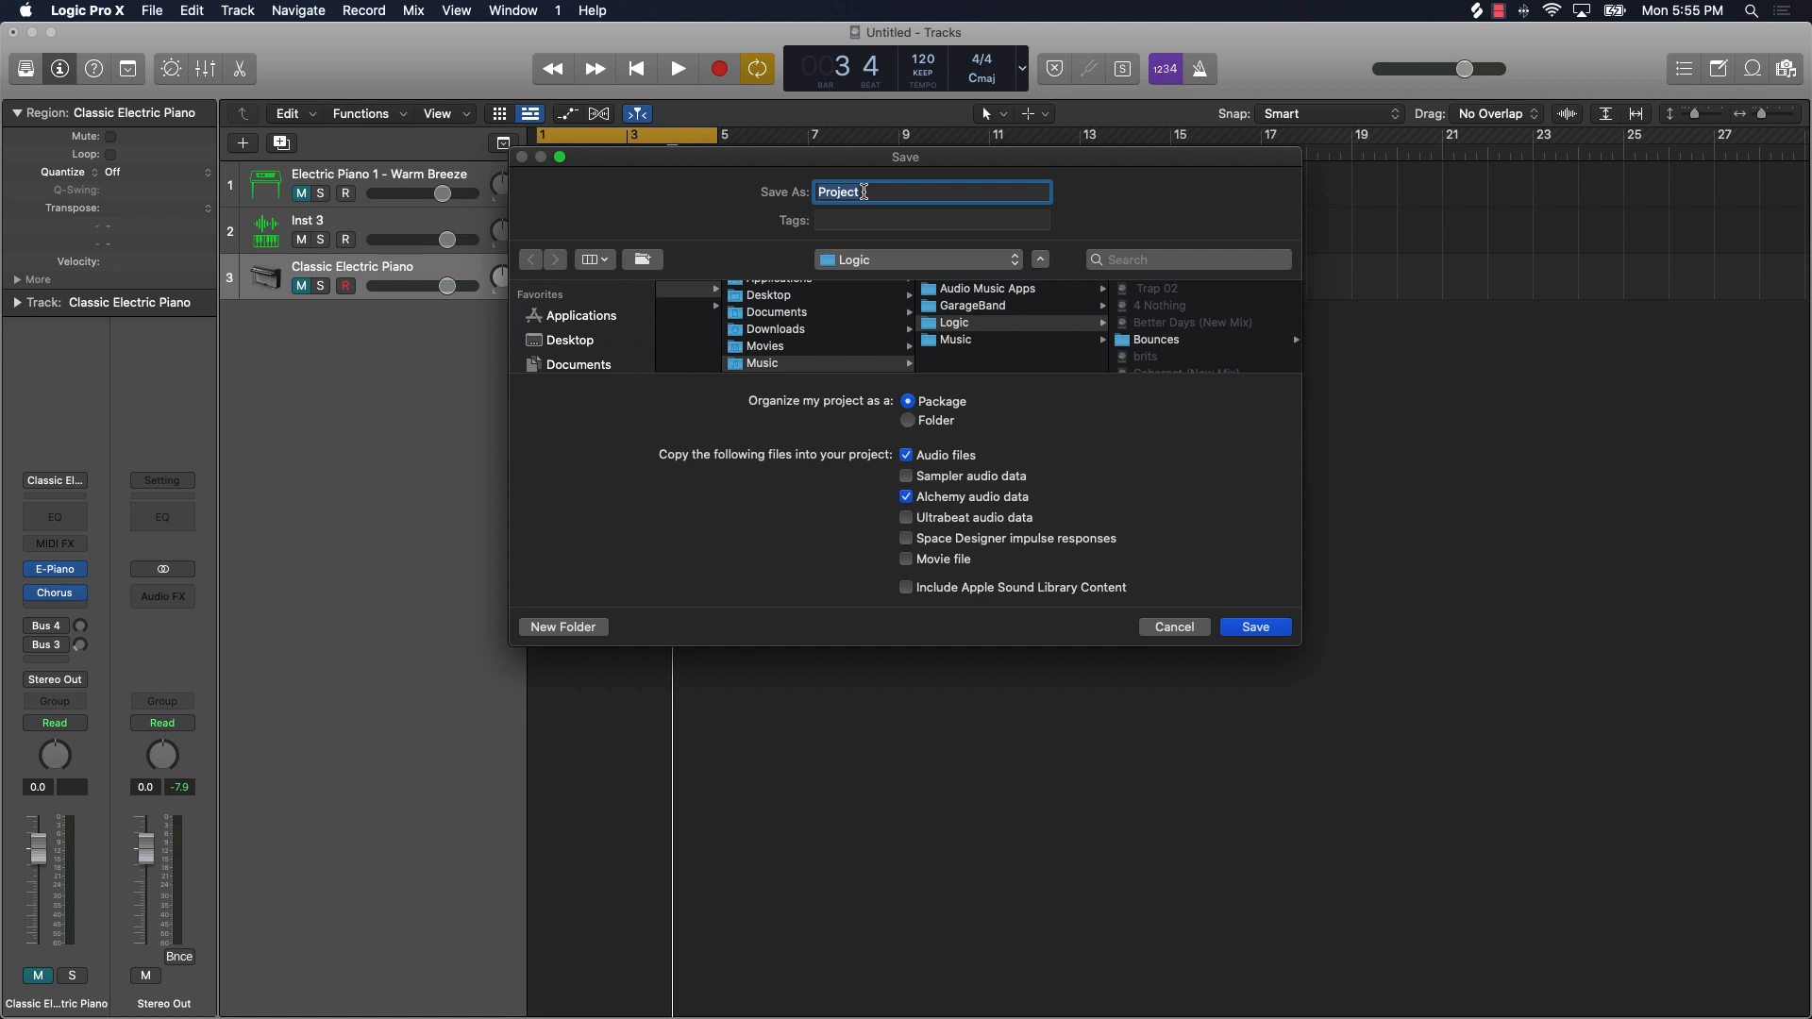
type("pep")
left_click(1264, 632)
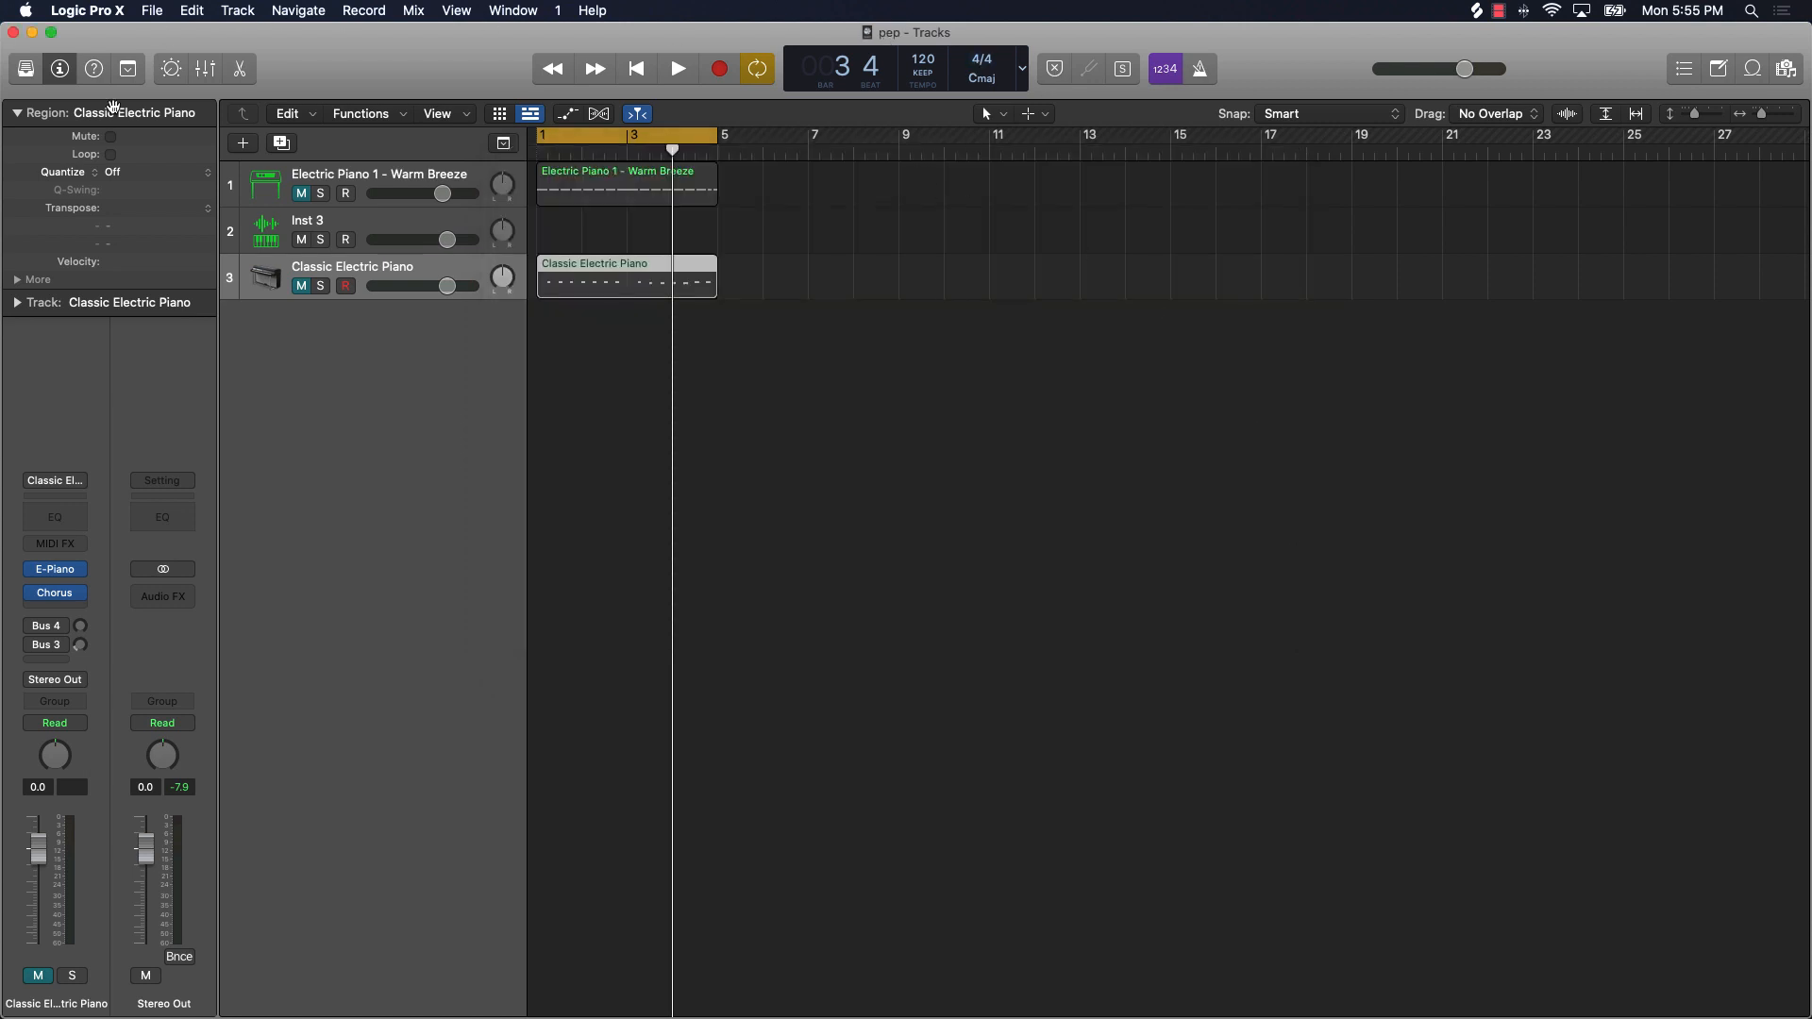
left_click(152, 11)
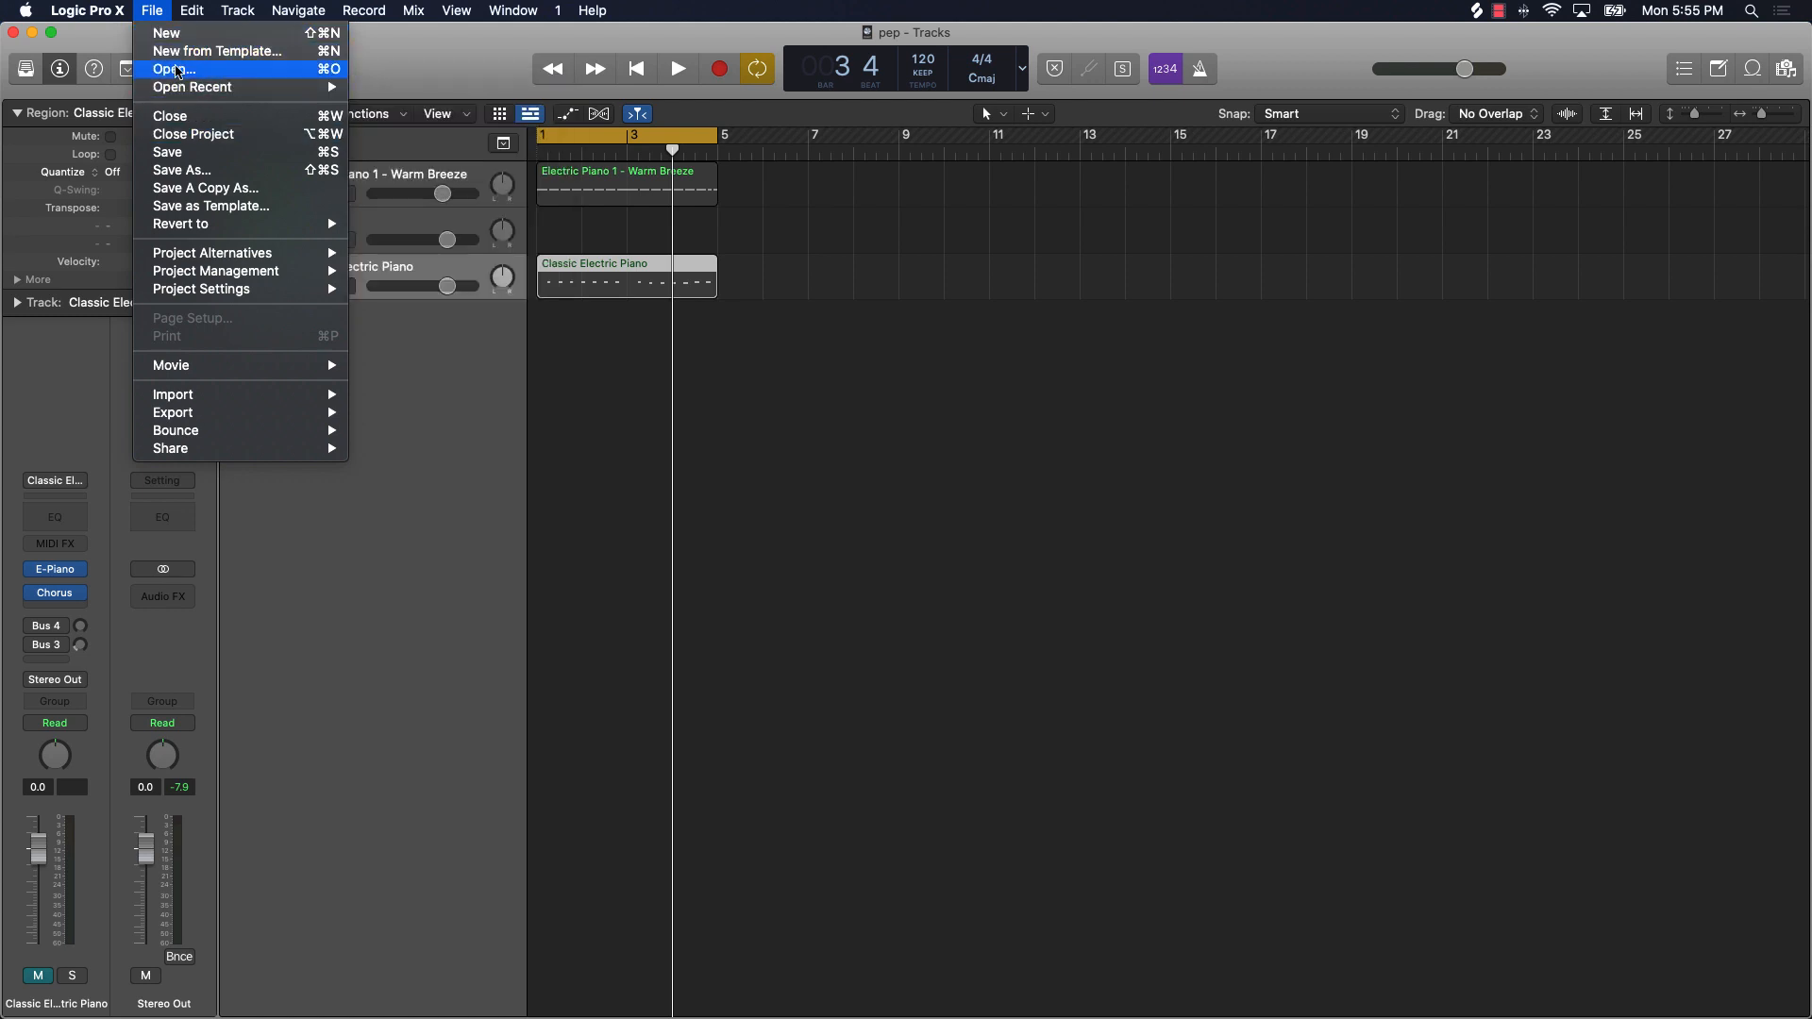
mouse_move(187, 87)
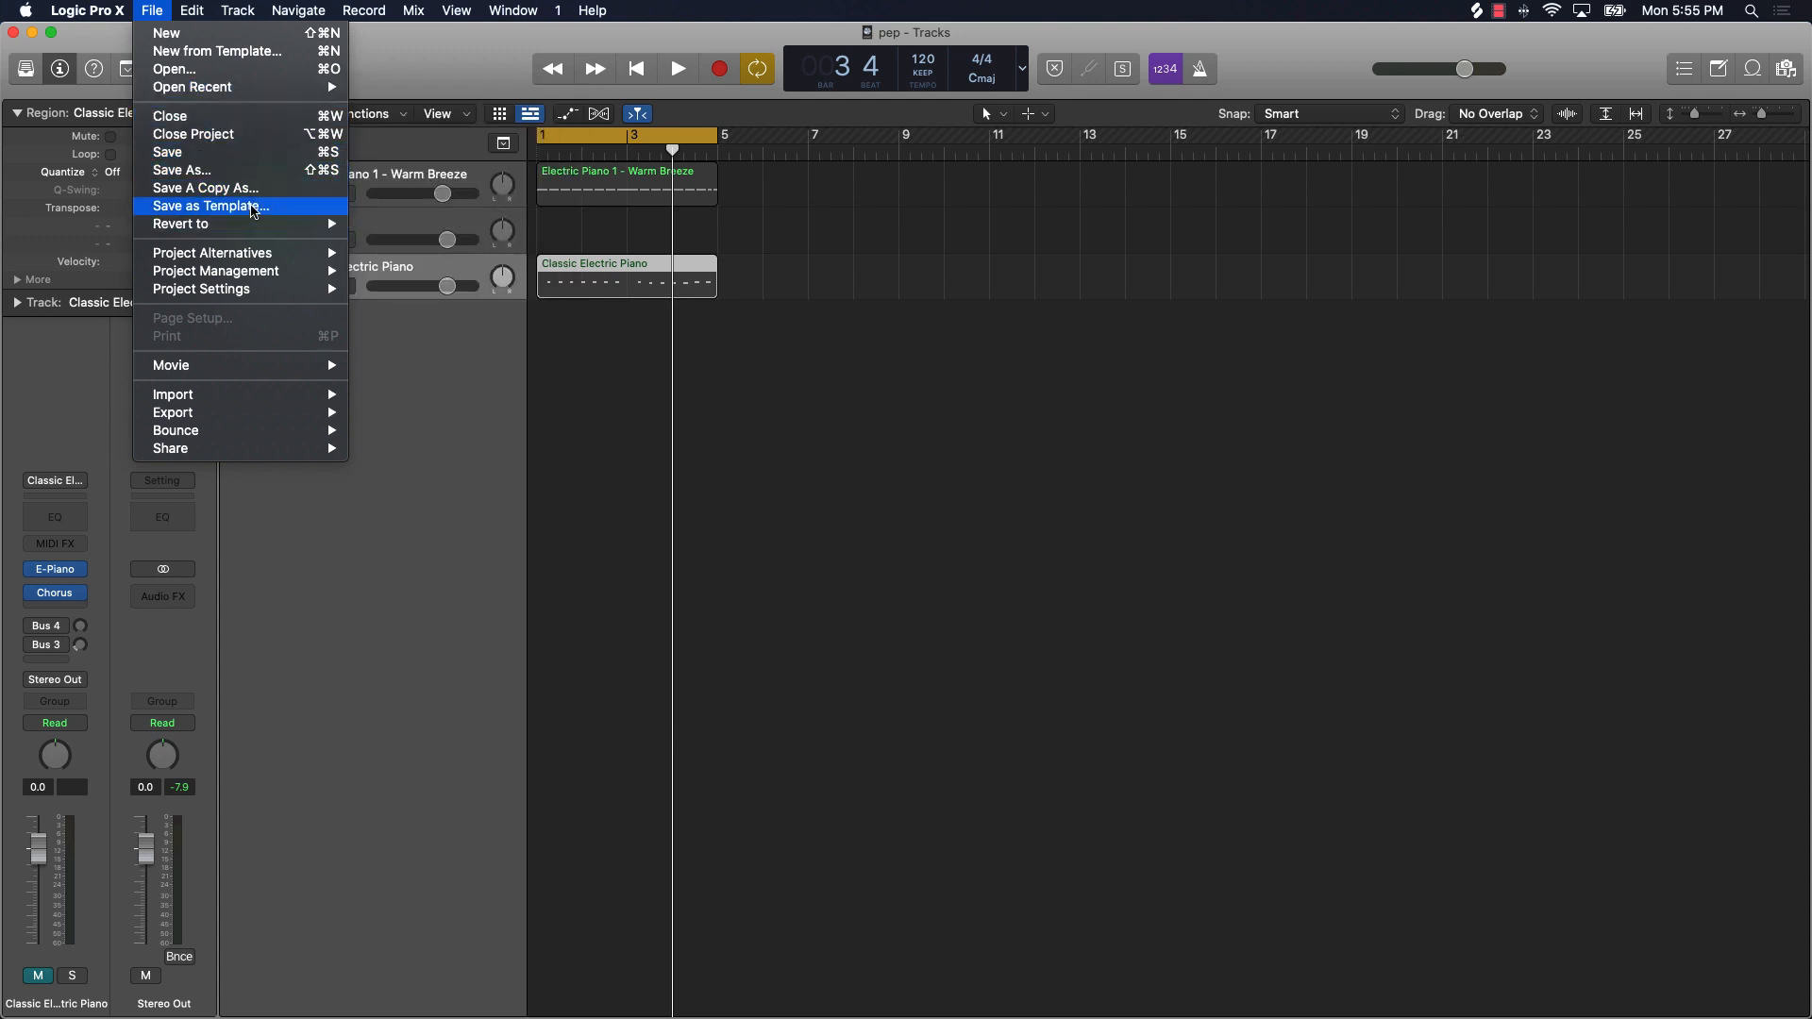
mouse_move(256, 225)
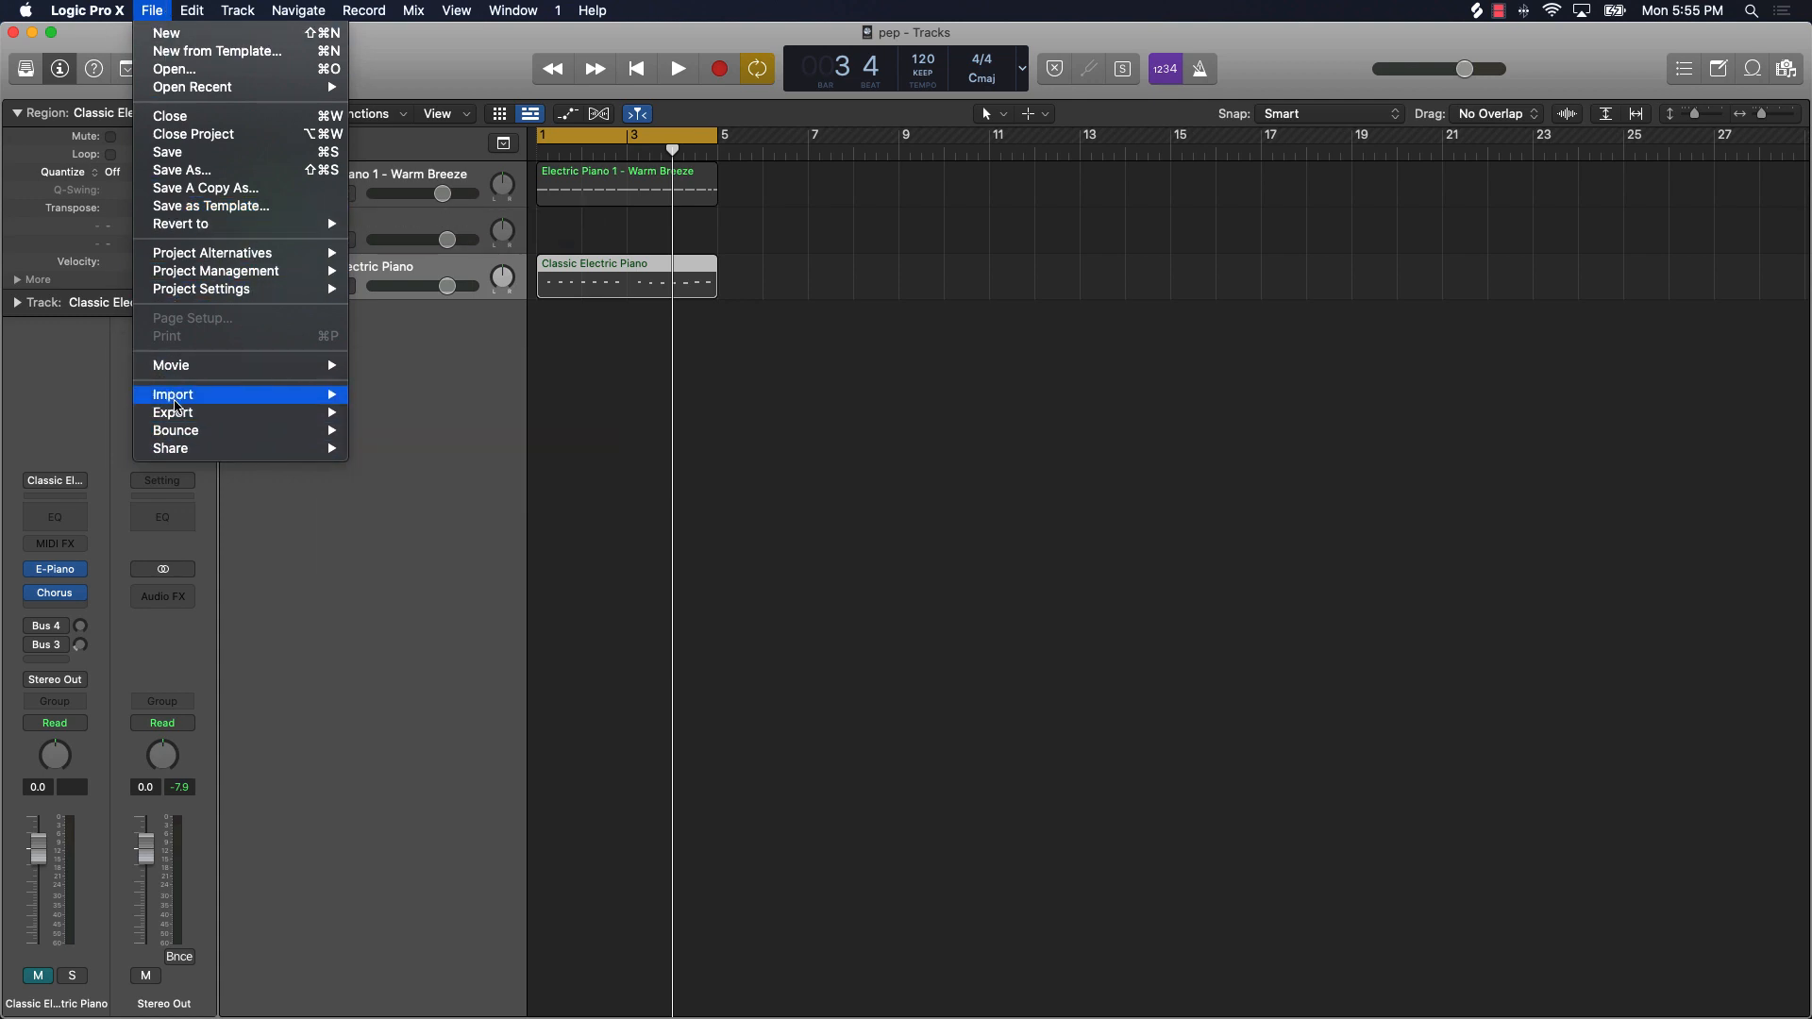
mouse_move(197, 422)
mouse_move(290, 435)
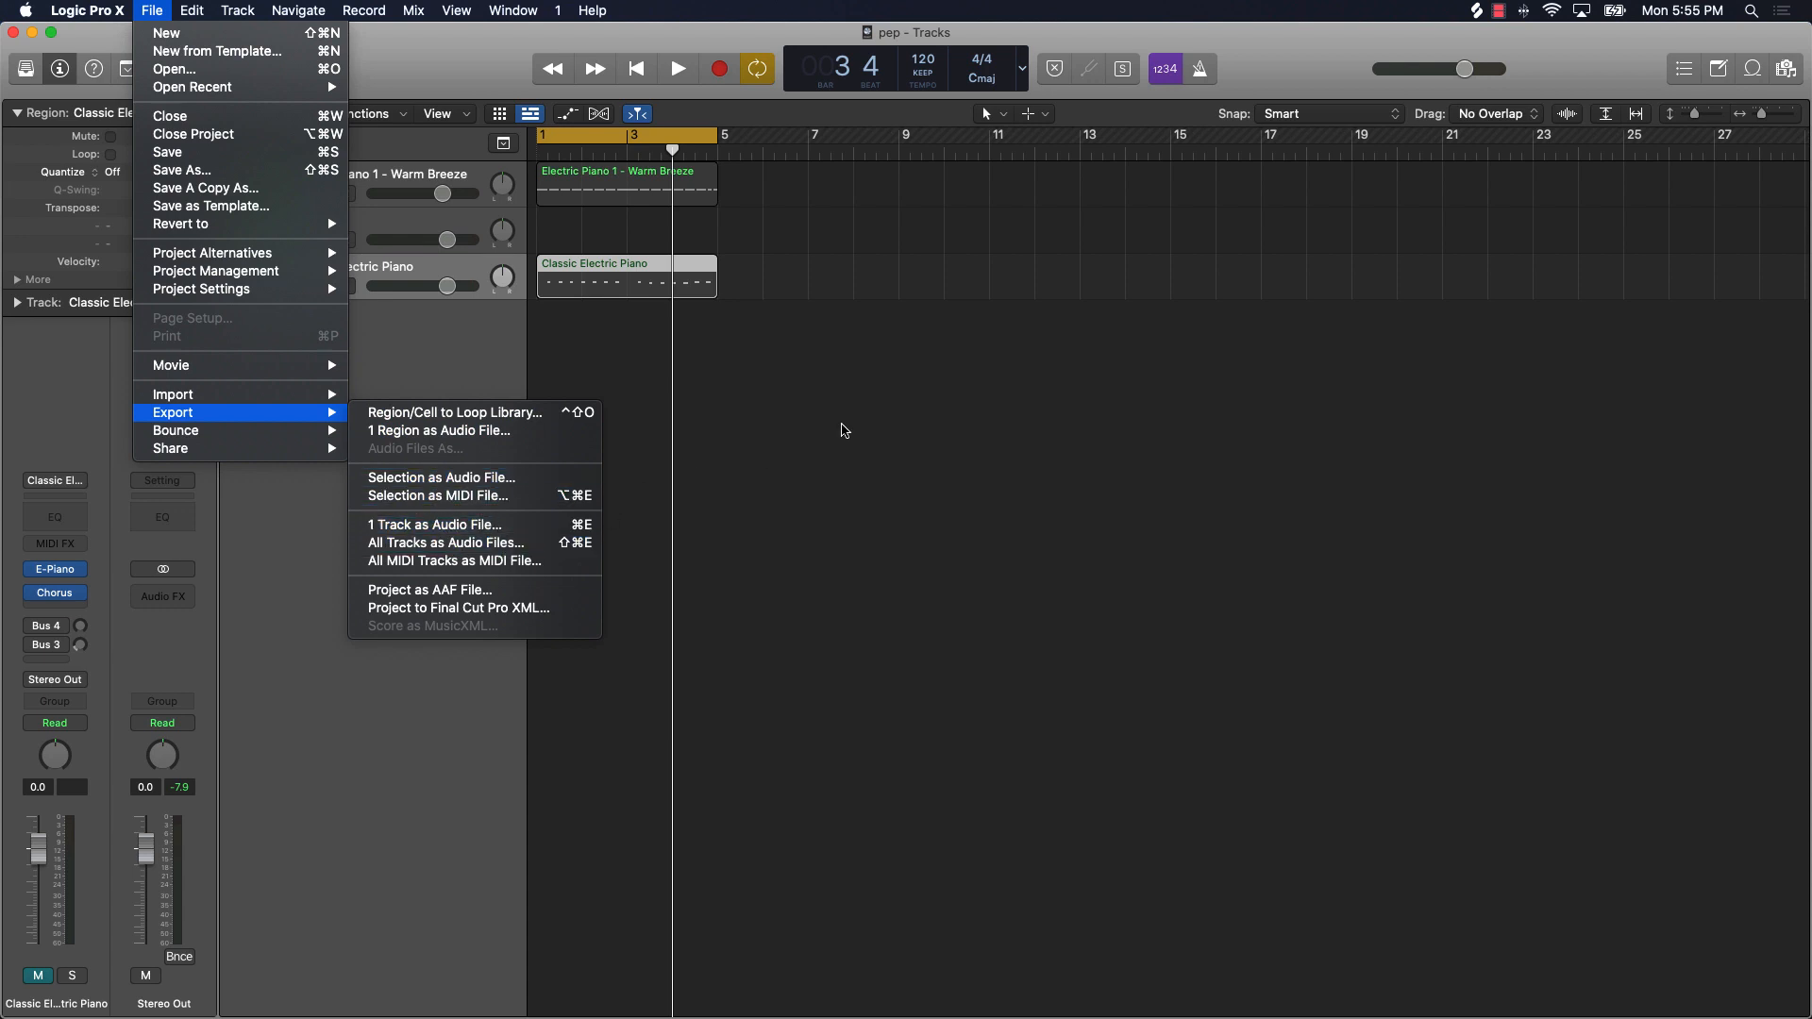
left_click(838, 431)
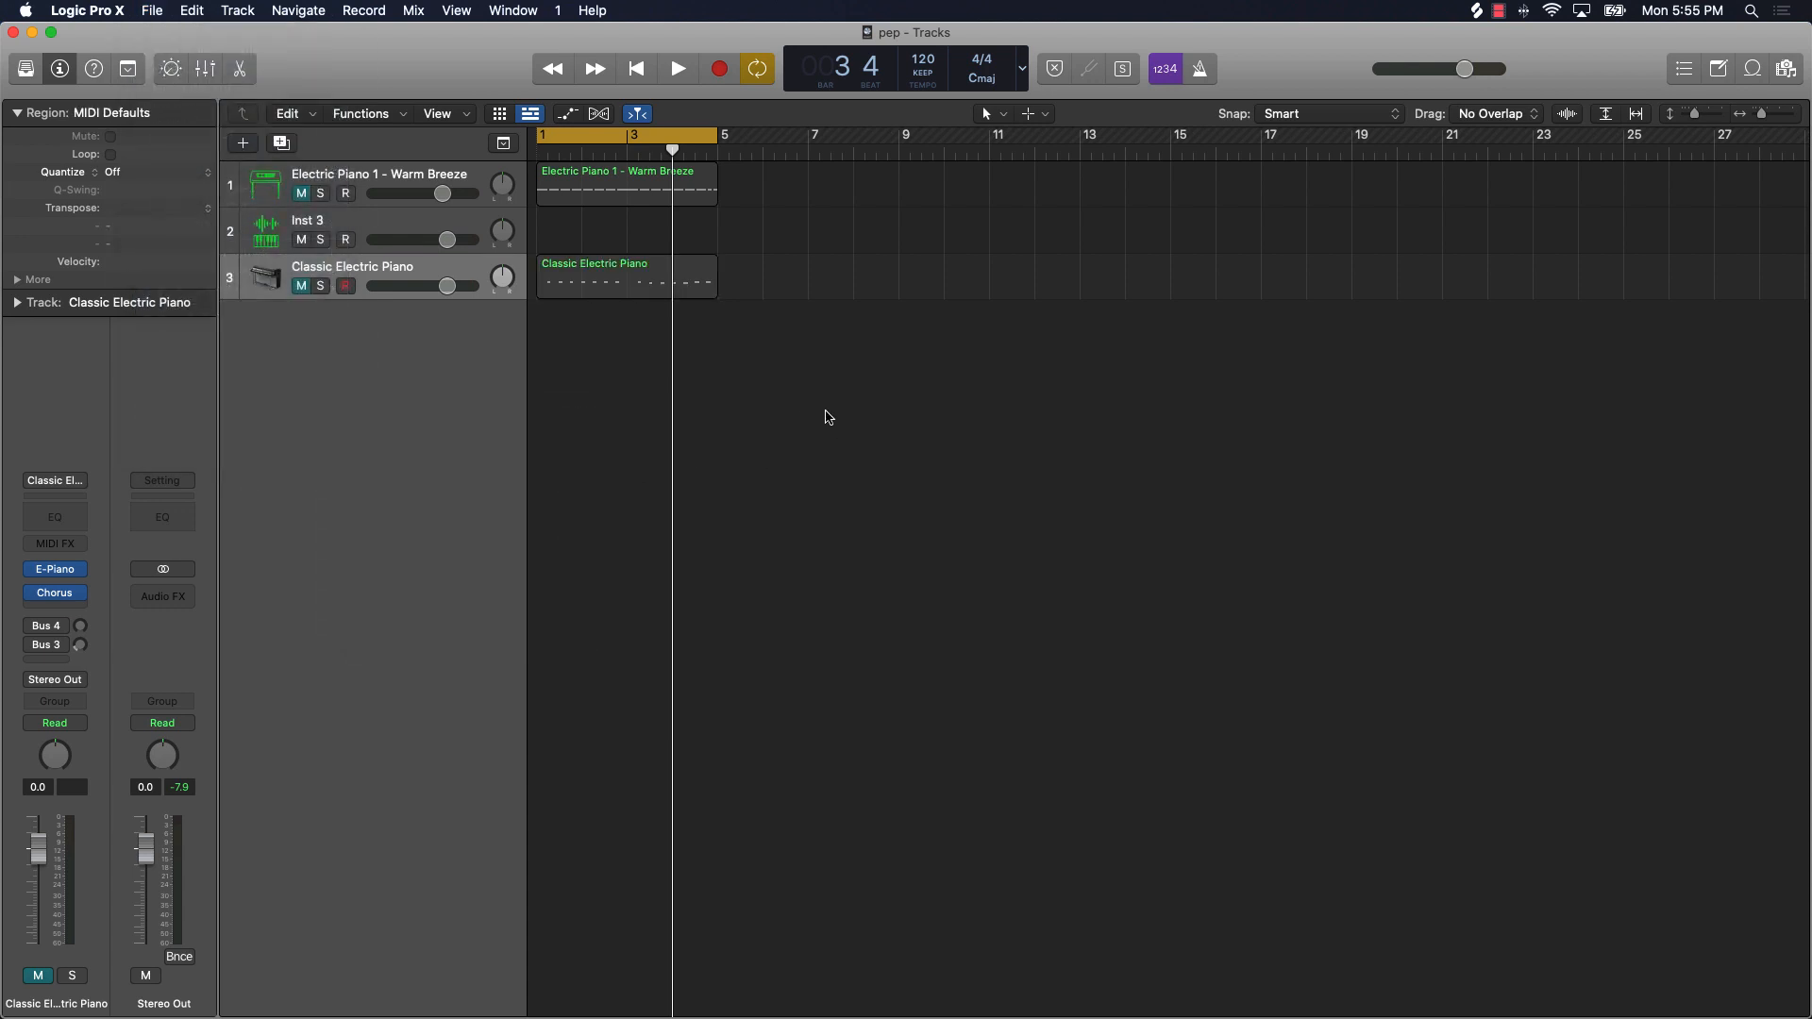